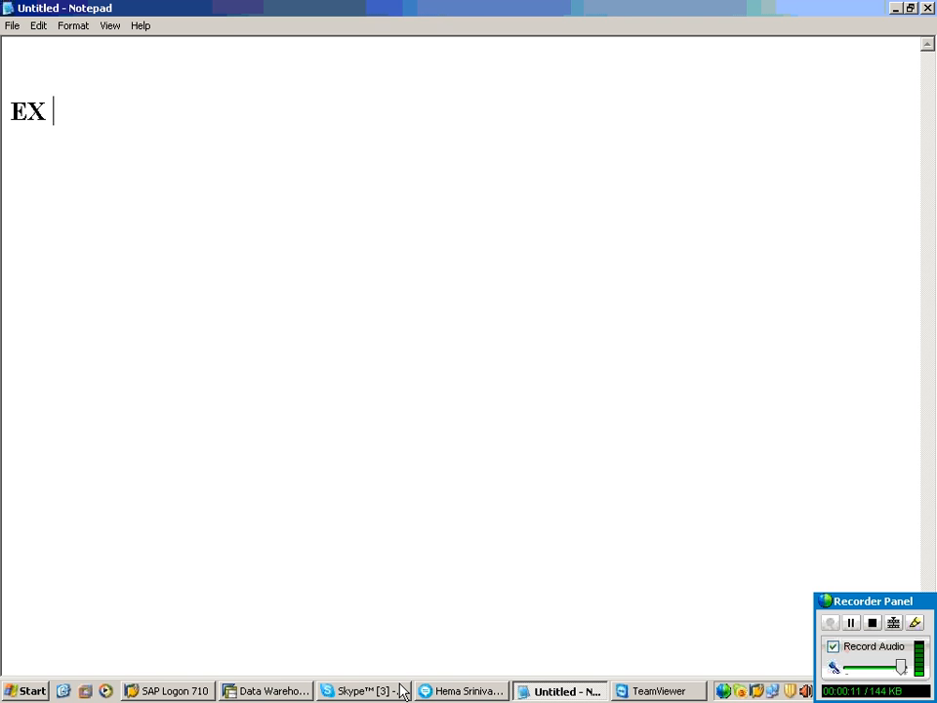
# Step: Complete the exercise heading so it reads "EX : 3"
pyautogui.write(': 3')
pyautogui.press('Return')
# Step: Write "LOADING OF TRANSACTION DATA" as the start of the title under the exercise heading
pyautogui.write('LOAD')
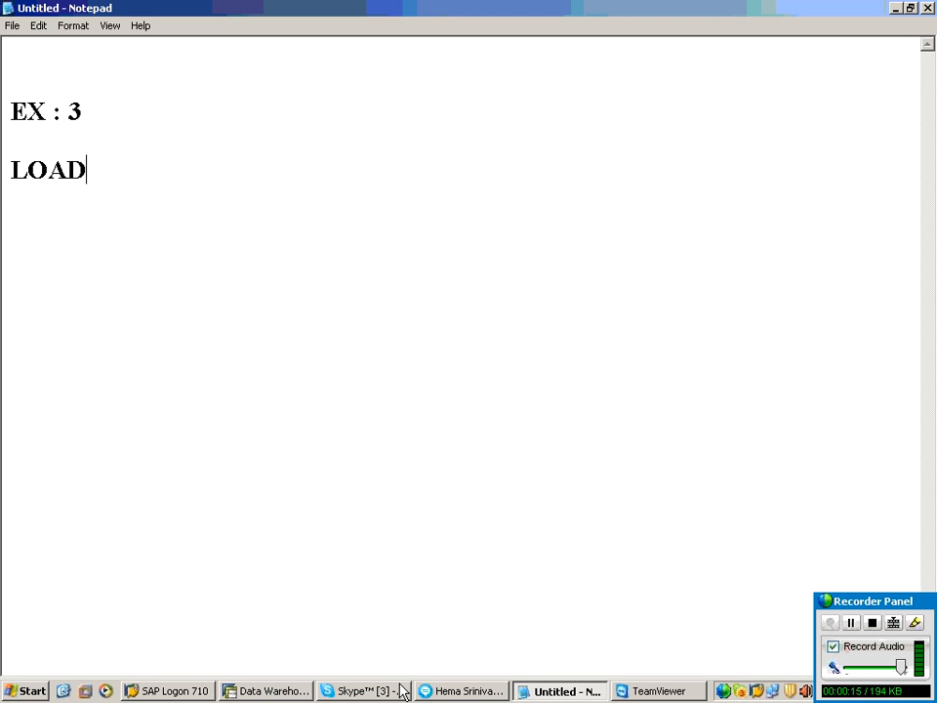
pyautogui.write('ING OF R')
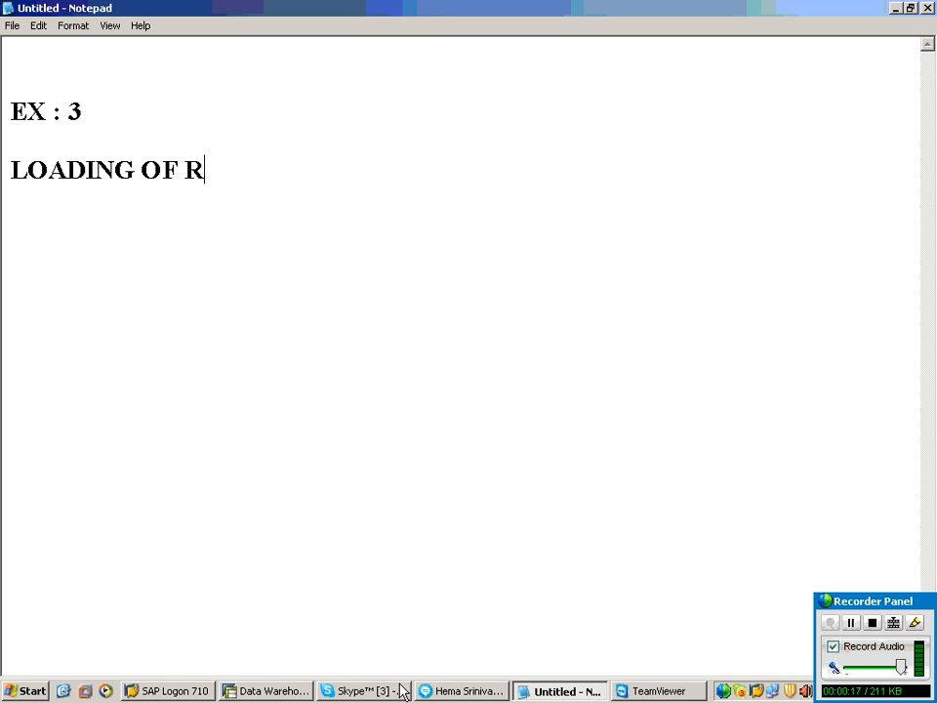
pyautogui.press('BackSpace')
pyautogui.write('TRANSACTION C')
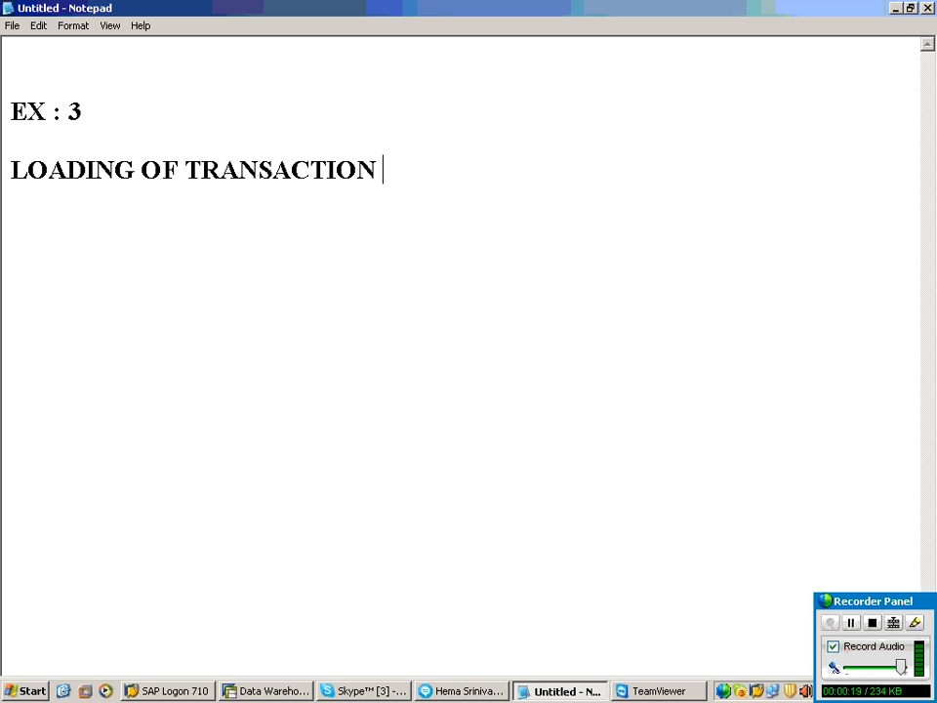
pyautogui.press('BackSpace')
pyautogui.write('FATY')
pyautogui.press('BackSpace')
pyautogui.press('BackSpace')
pyautogui.press('BackSpace')
pyautogui.press('BackSpace')
pyautogui.write('D')
pyautogui.write('ATGA')
pyautogui.press('BackSpace')
pyautogui.press('BackSpace')
pyautogui.write('A O')
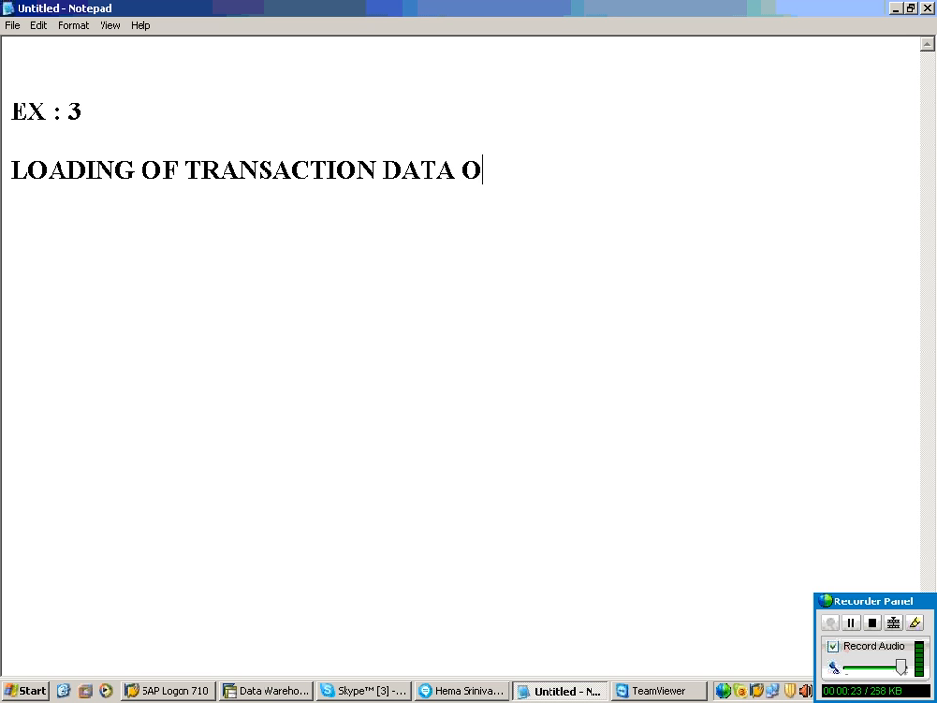
# Step: Finish the title with "INTO INFO CUBE FROM A FLAT FILE." and add blank lines after it
pyautogui.press('BackSpace')
pyautogui.write('INTO INFO CU')
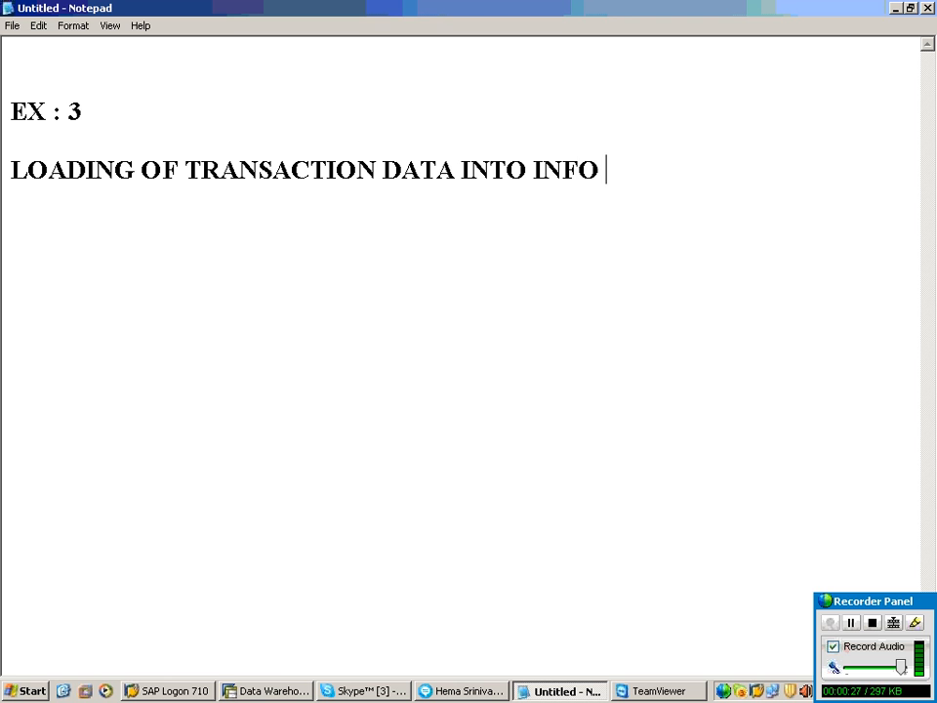
pyautogui.write('BE DF')
pyautogui.press('BackSpace')
pyautogui.press('BackSpace')
pyautogui.write('FR')
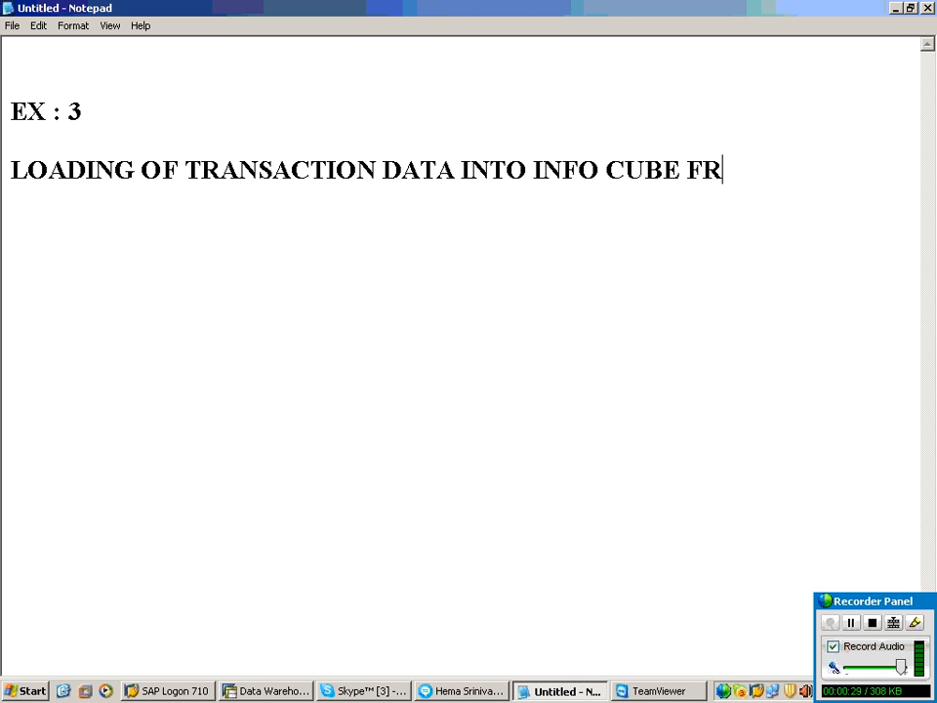
pyautogui.write('OM A F')
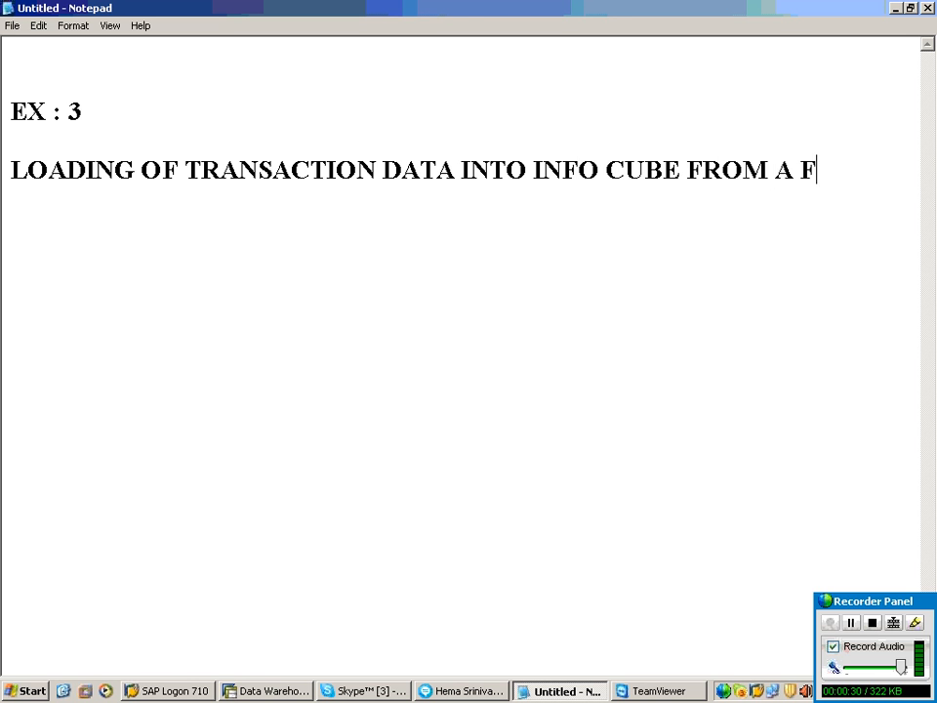
pyautogui.write('LAT FILE.')
pyautogui.press('Return')
pyautogui.press('Return')
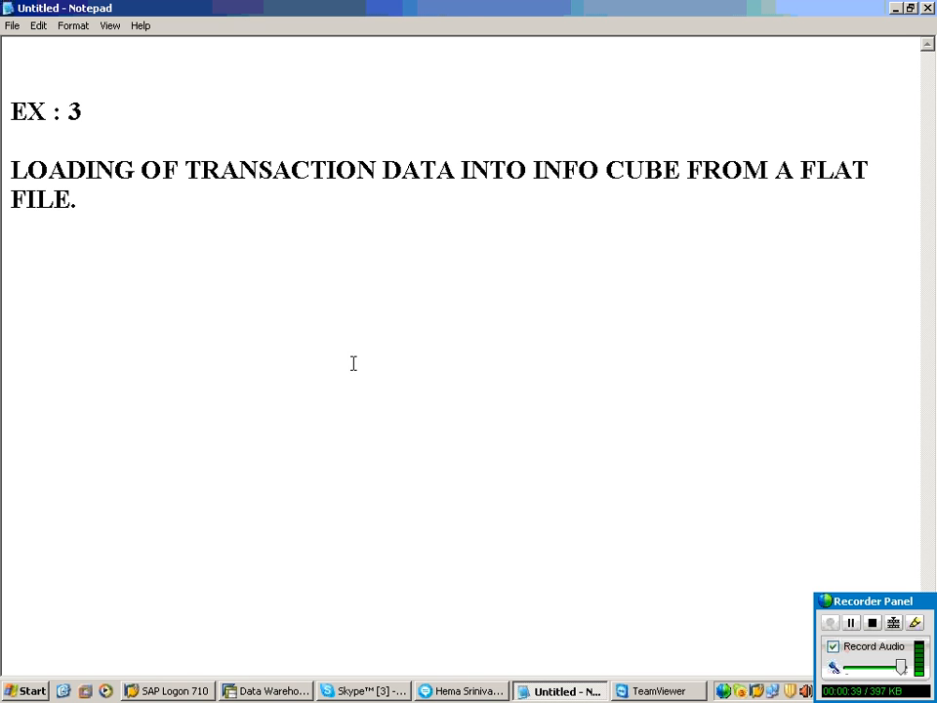
# Step: Change the exercise number in the heading to 4
pyautogui.click(89, 106)
pyautogui.press('BackSpace')
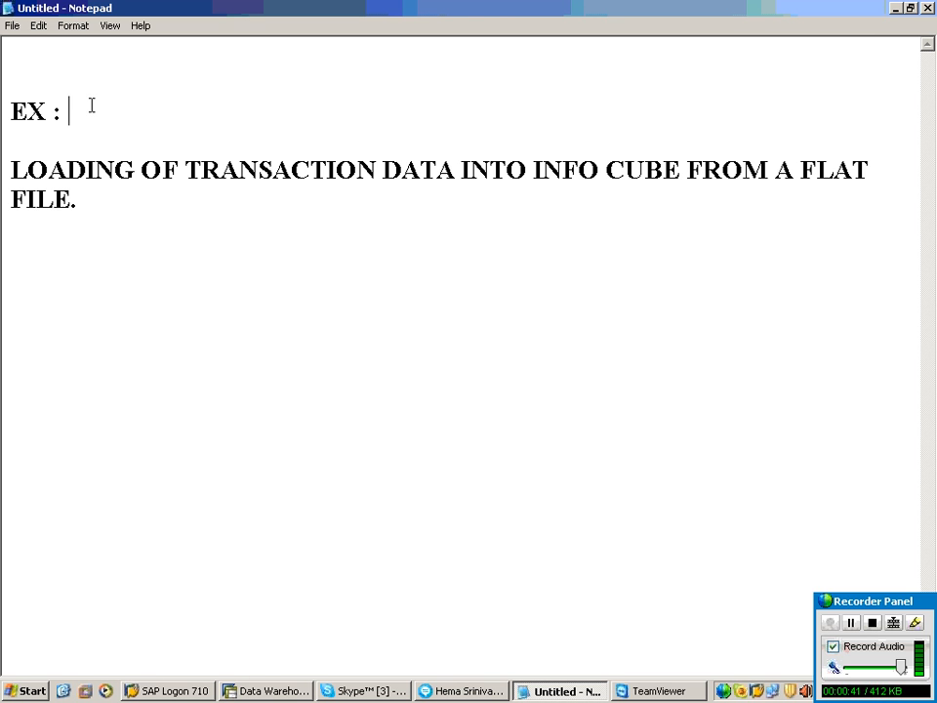
pyautogui.write('4')
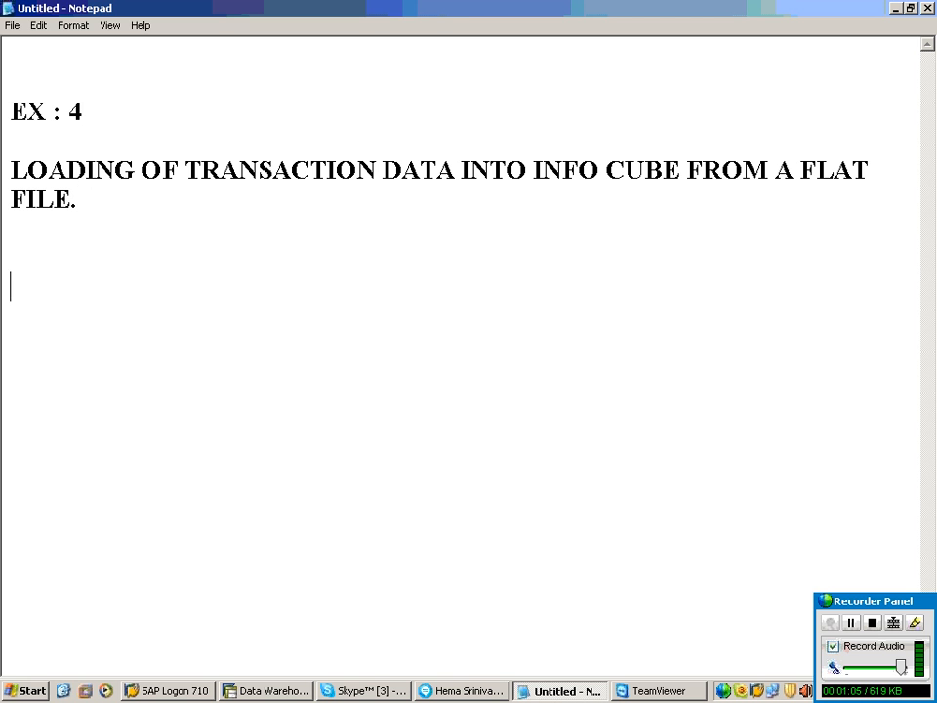
# Step: Launch Excel with a new blank workbook
pyautogui.click(13, 691)
pyautogui.click(68, 605)
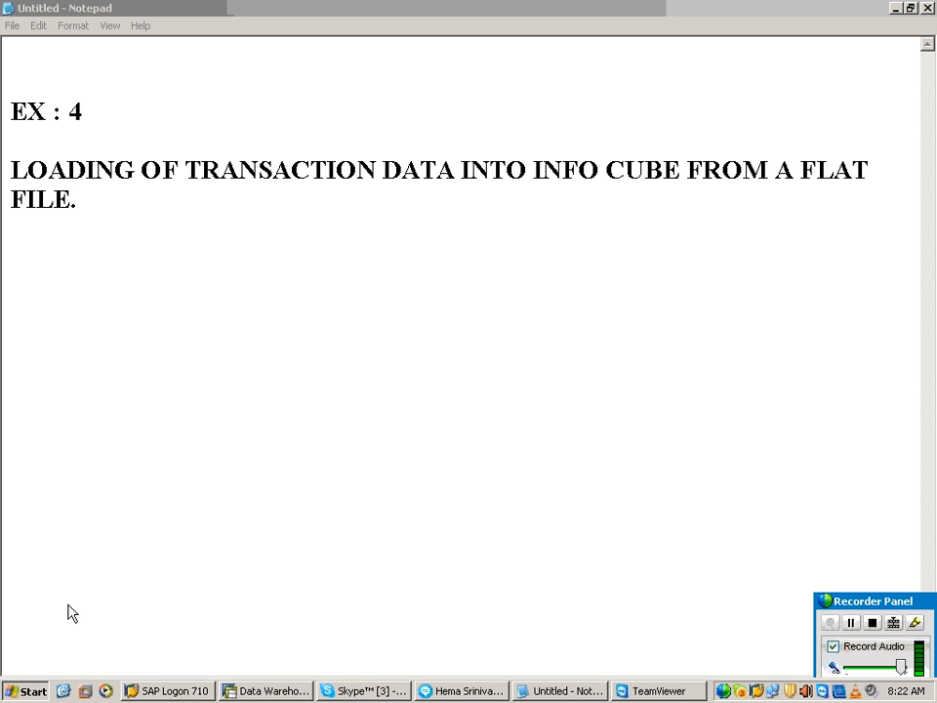
pyautogui.write('EXC')
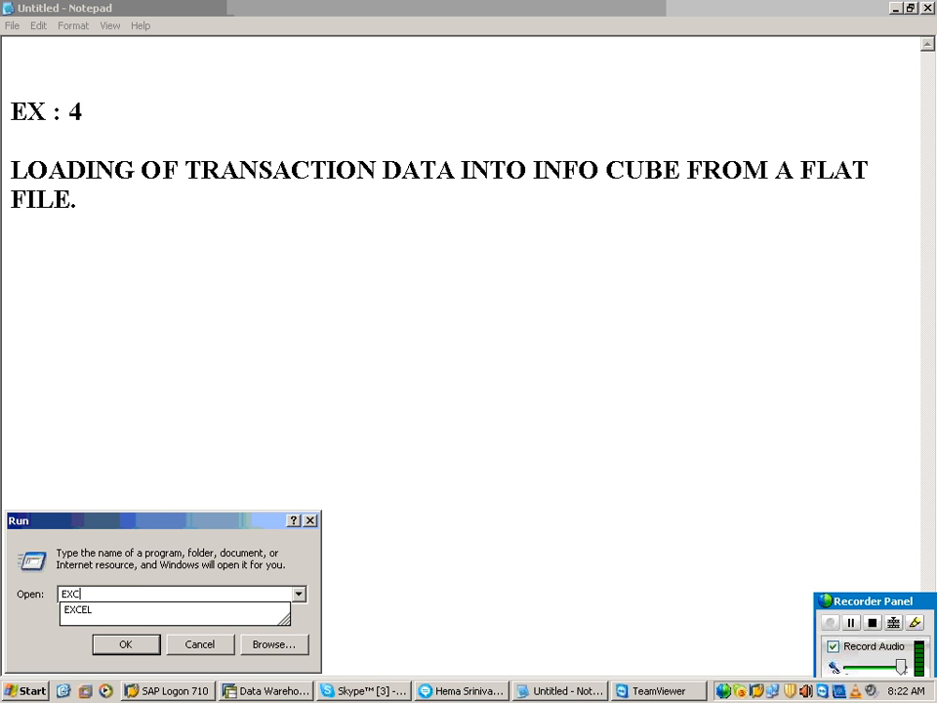
pyautogui.press('Return')
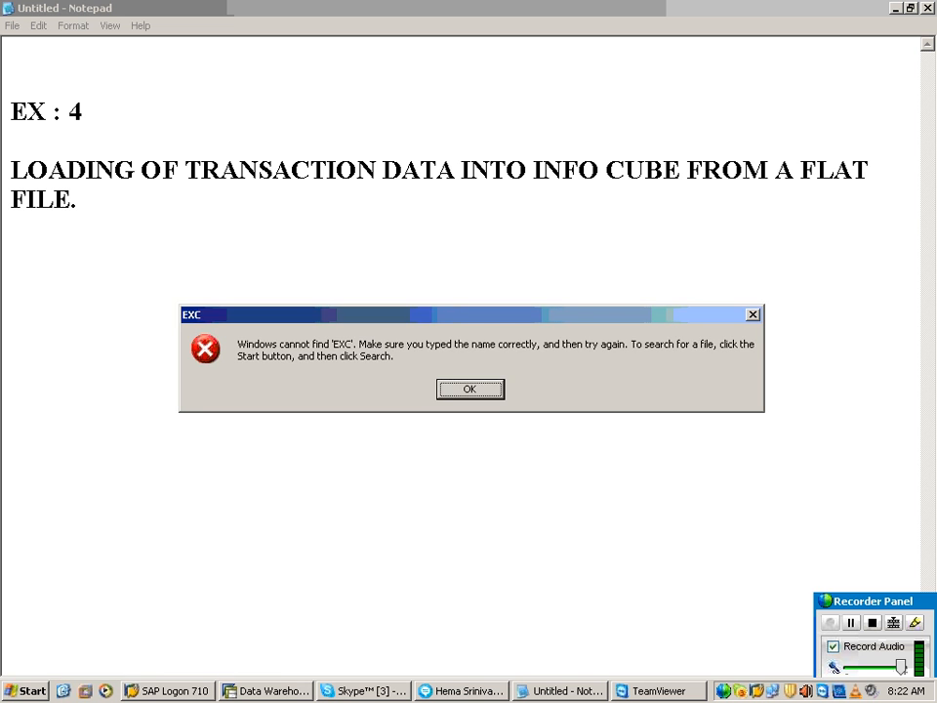
pyautogui.click(491, 391)
pyautogui.click(198, 587)
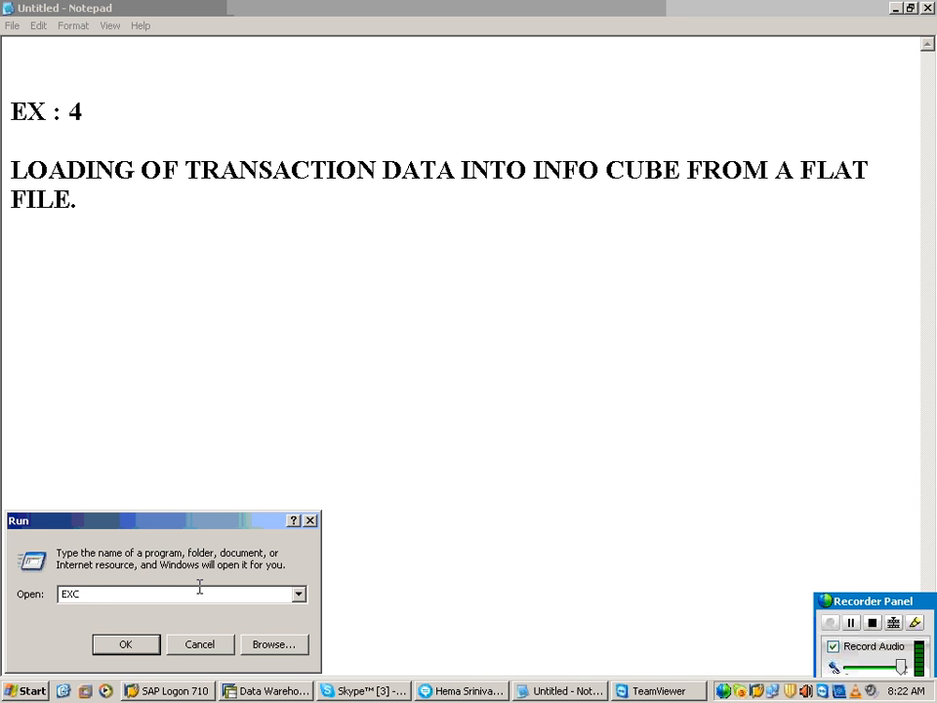
pyautogui.write('EL')
pyautogui.press('Return')
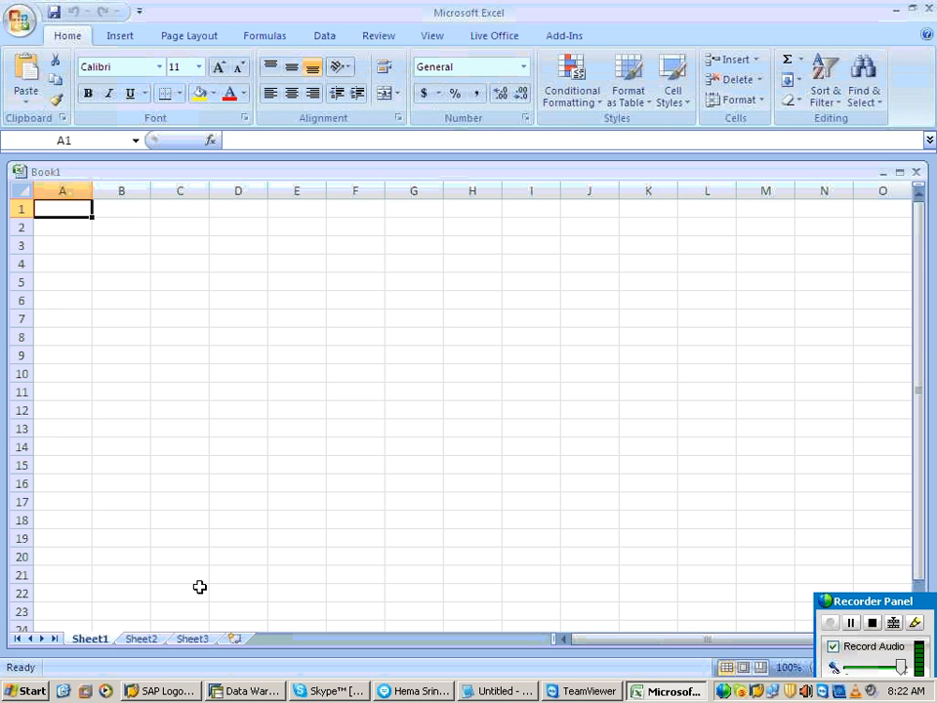
# Step: Enter the column headers CNO, MNO, PRC and PUNIT in cells A1 to D1
pyautogui.write('CNO')
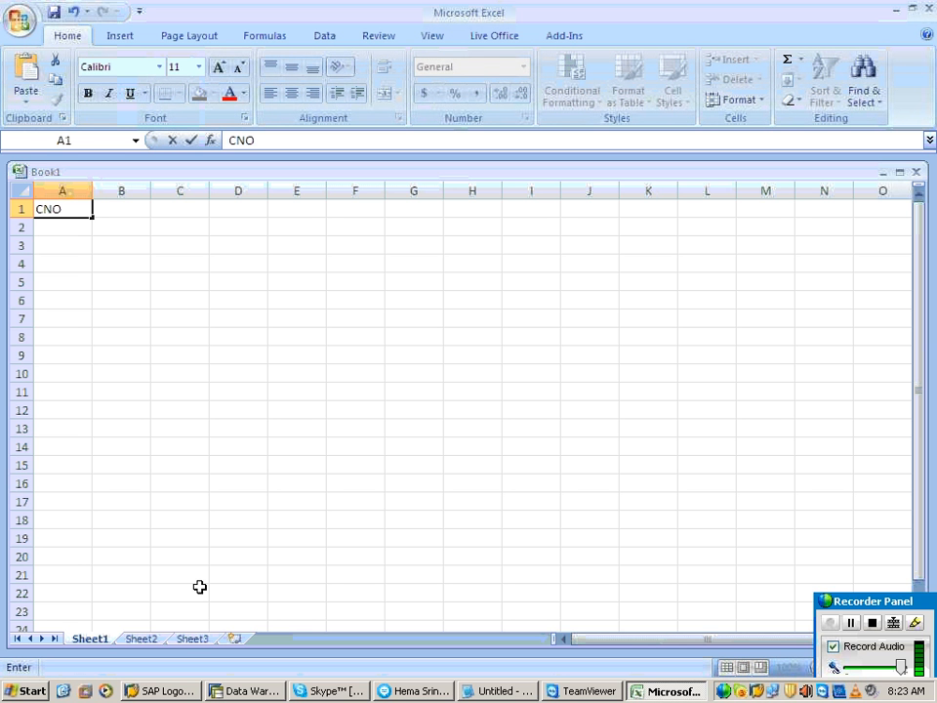
pyautogui.write('MNO')
pyautogui.press('BackSpace')
pyautogui.press('BackSpace')
pyautogui.press('BackSpace')
pyautogui.press('Tab')
pyautogui.write('MNO')
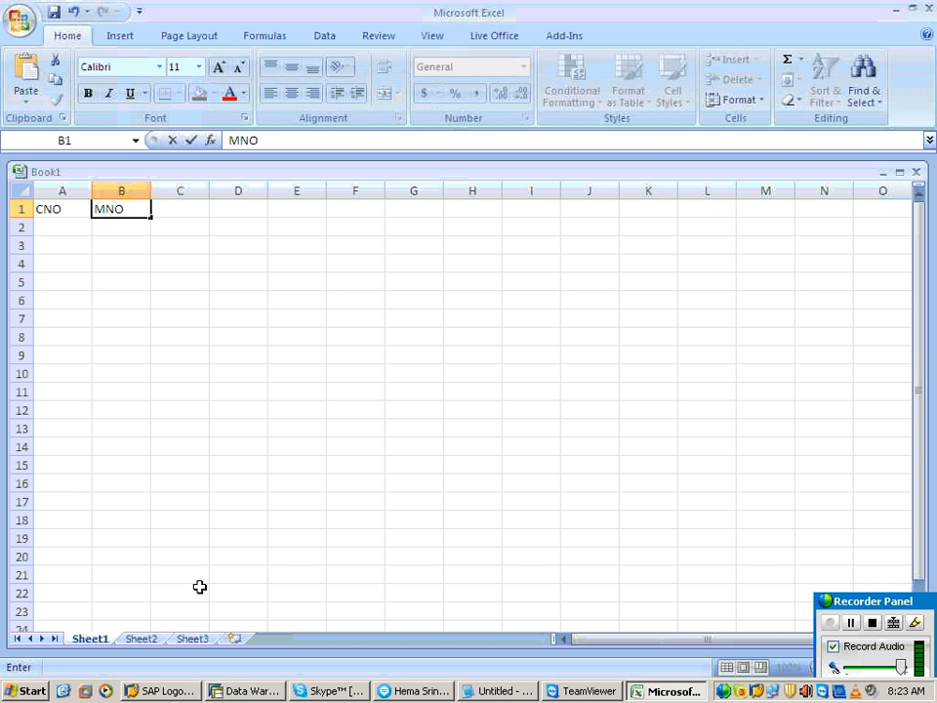
pyautogui.press('Tab')
pyautogui.write('PRC')
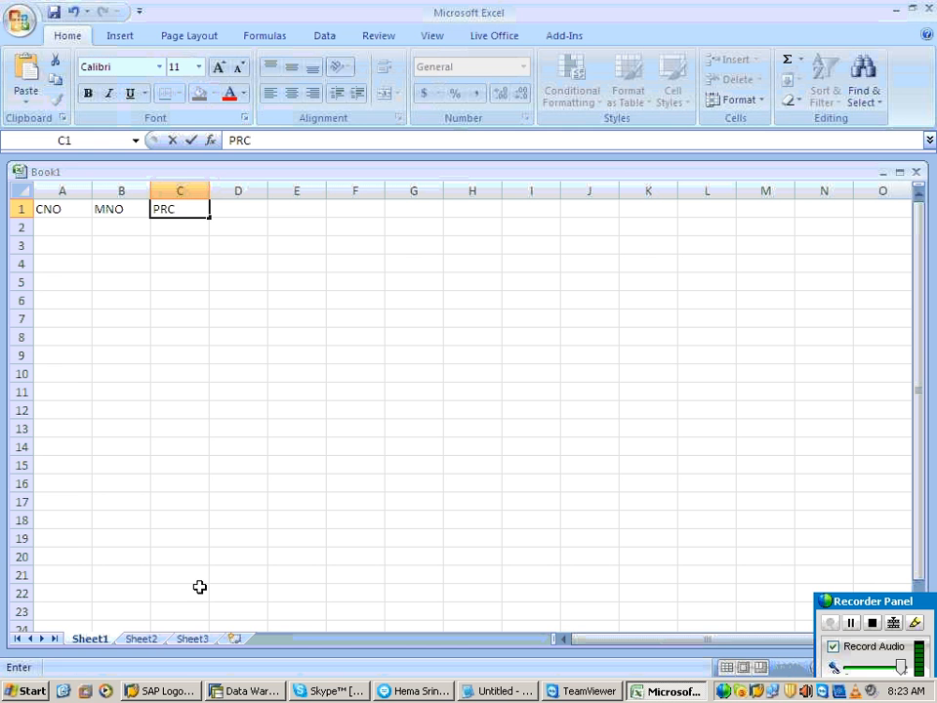
pyautogui.press('Tab')
pyautogui.write('PUNIT')
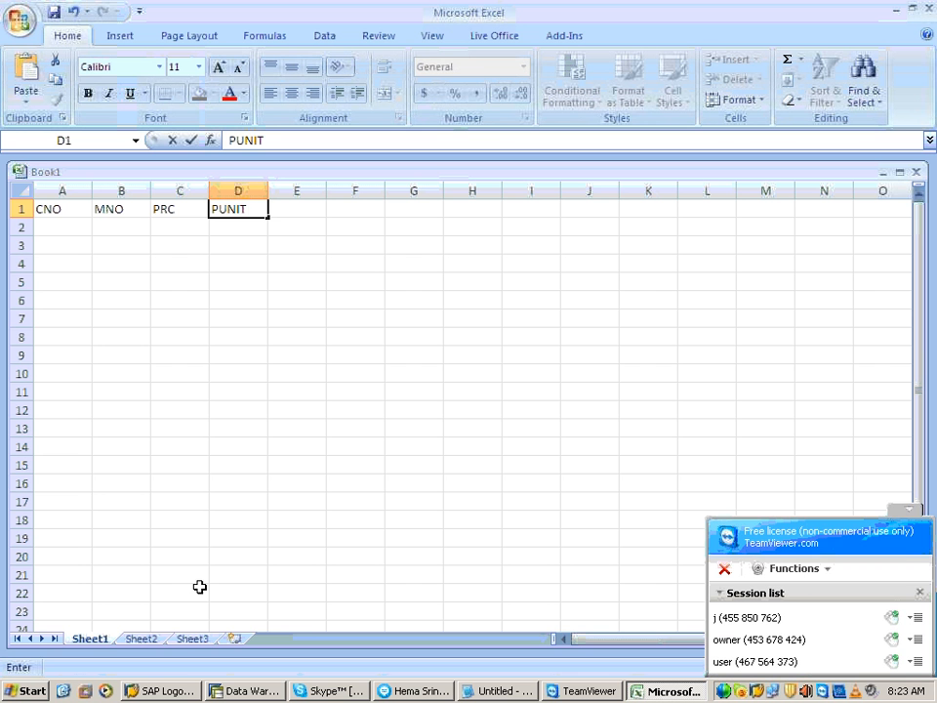
# Step: Hide the TeamViewer session list and enter the headers QTY, QUNIT and RVN in cells E1 to G1
pyautogui.click(909, 508)
pyautogui.click(306, 215)
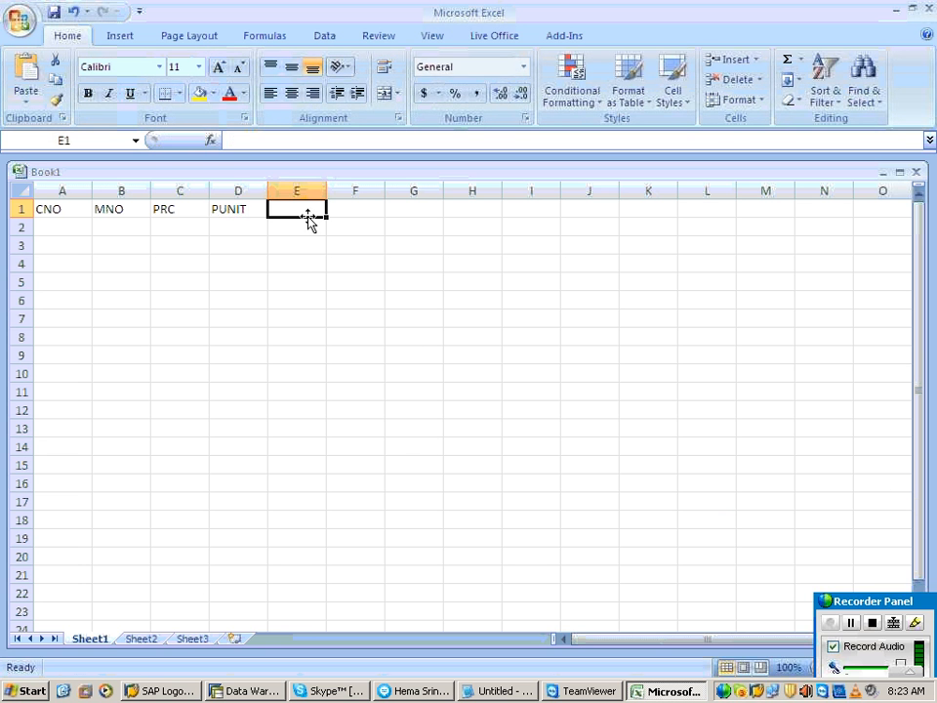
pyautogui.write('QTY')
pyautogui.press('Tab')
pyautogui.write('QUNIT')
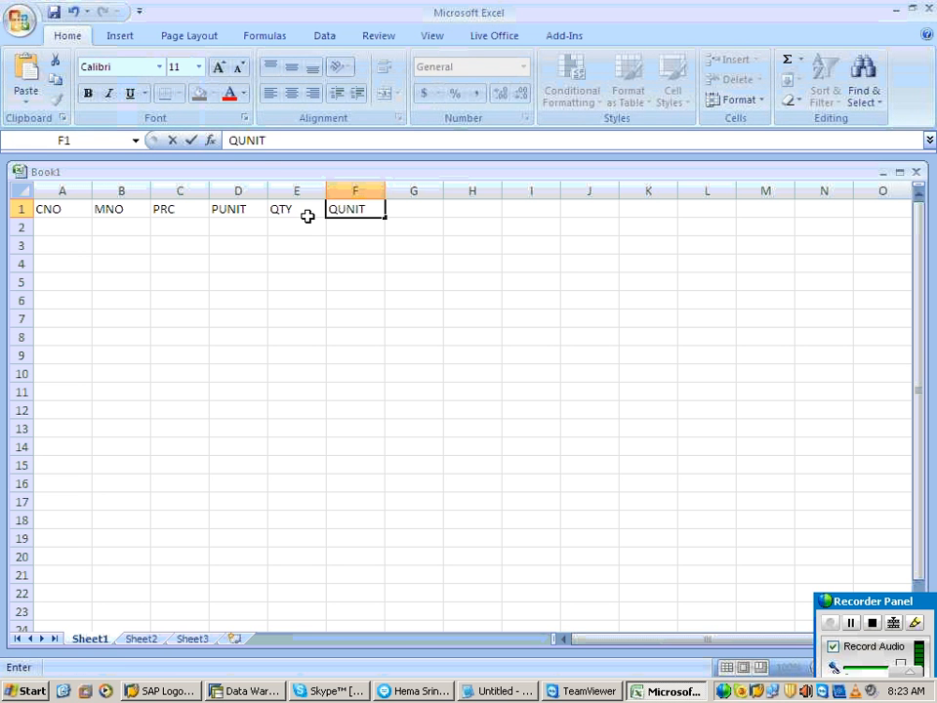
pyautogui.press('Tab')
pyautogui.write('RVN')
# Step: Complete the header row with RUNIT in H1 and CALDAY in I1
pyautogui.press('Tab')
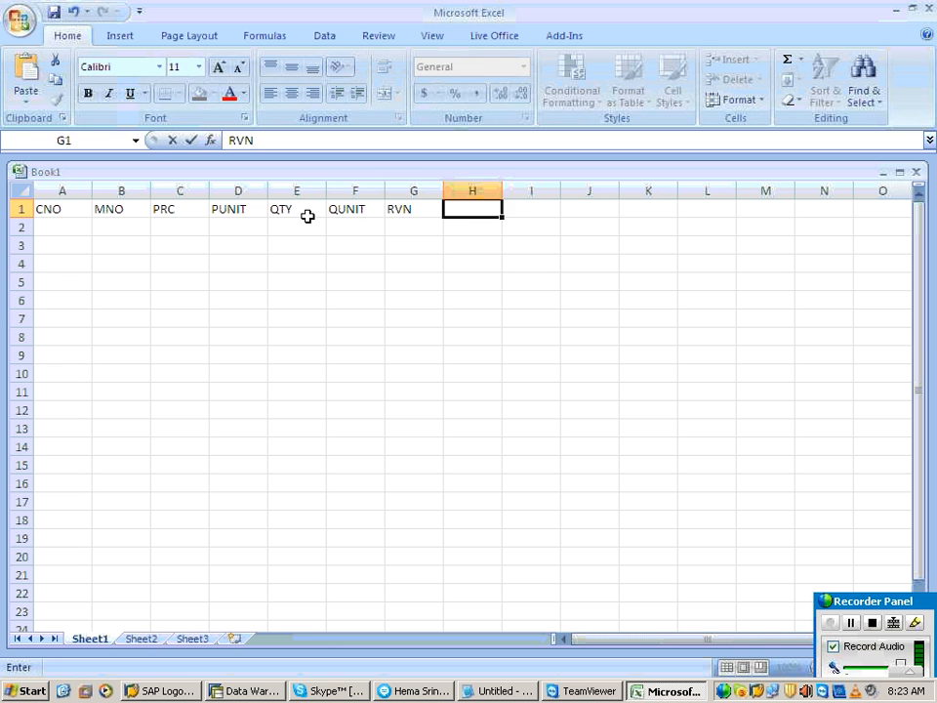
pyautogui.write('RUNIT')
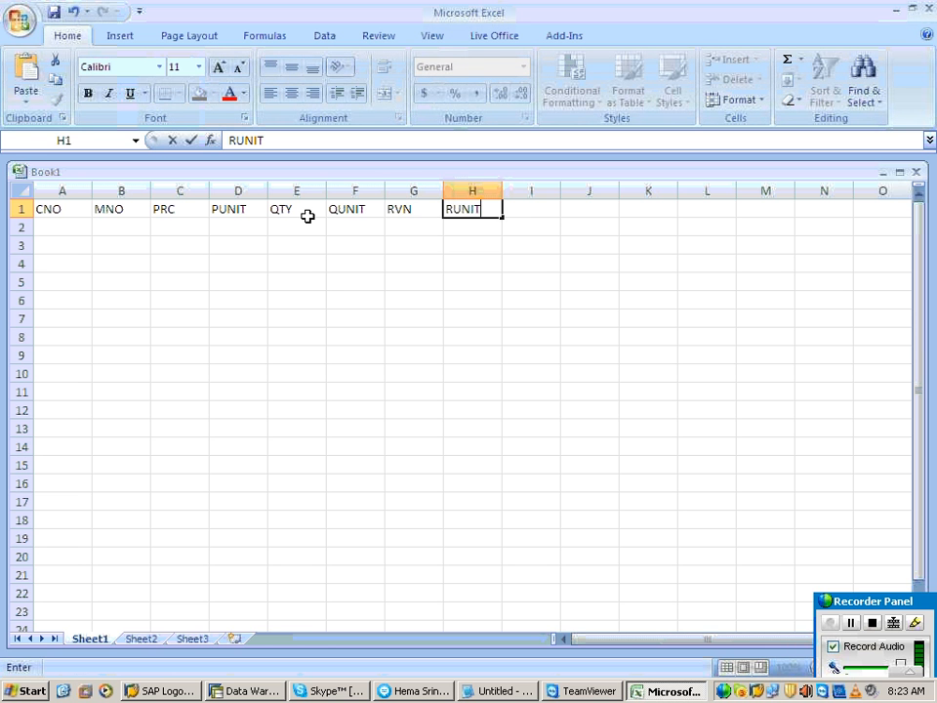
pyautogui.press('Tab')
pyautogui.write('CA')
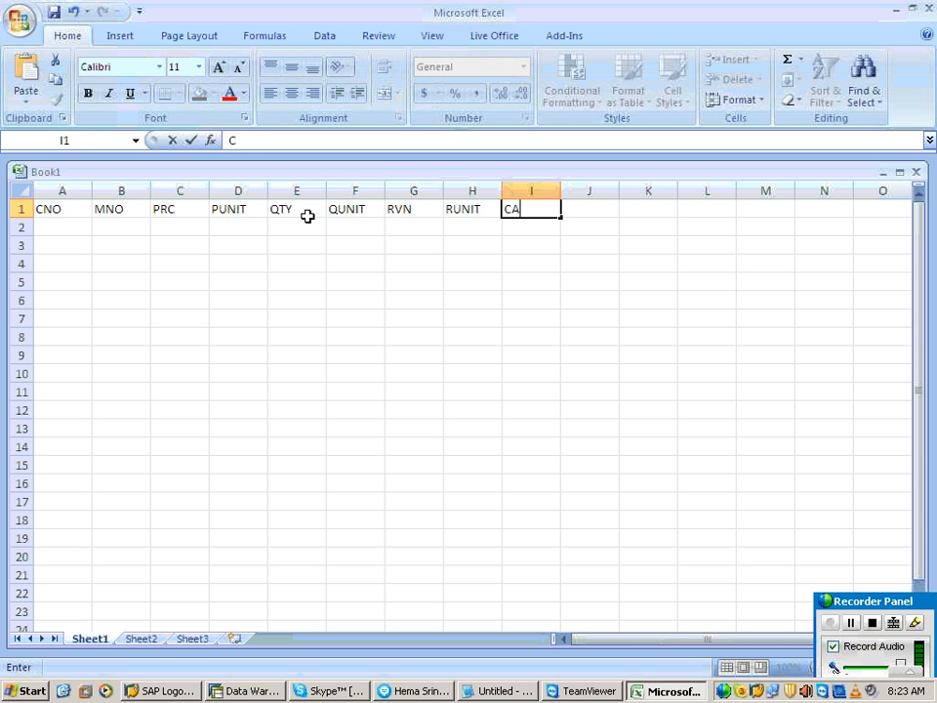
pyautogui.write('LDAY')
pyautogui.click(308, 223)
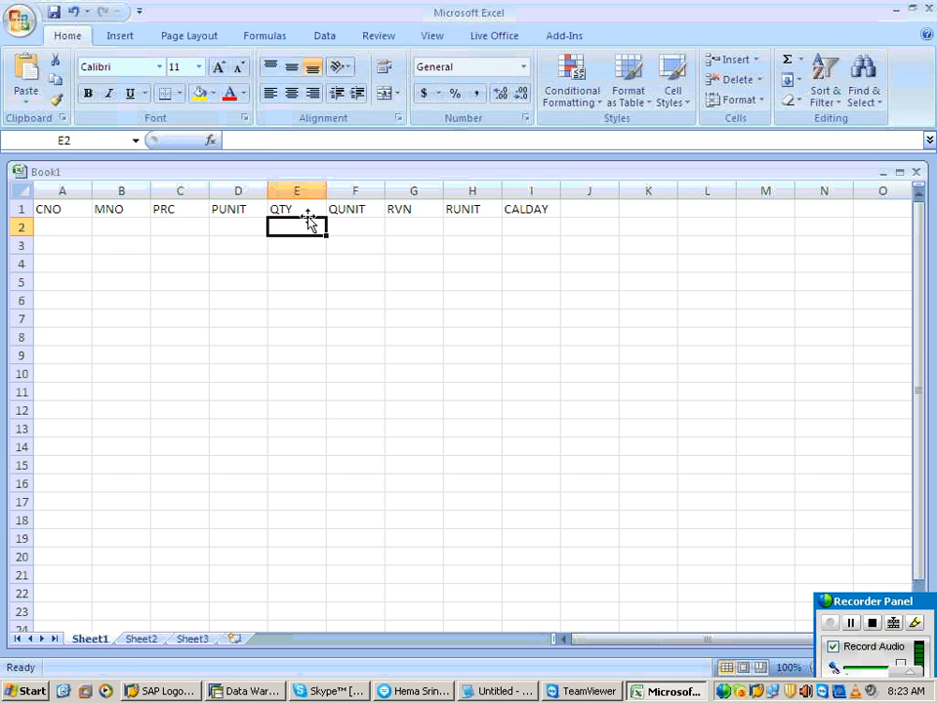
# Step: Fill the first record in row 2 with CNO C1, MNO M1, PRC 100 and PUNIT INR
pyautogui.click(72, 232)
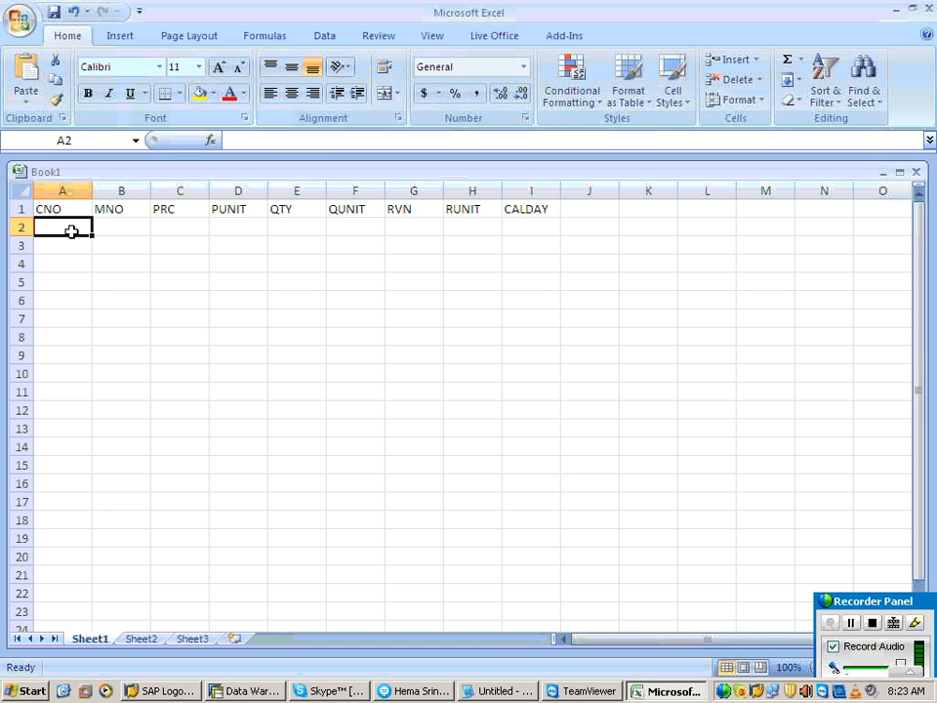
pyautogui.write('C1')
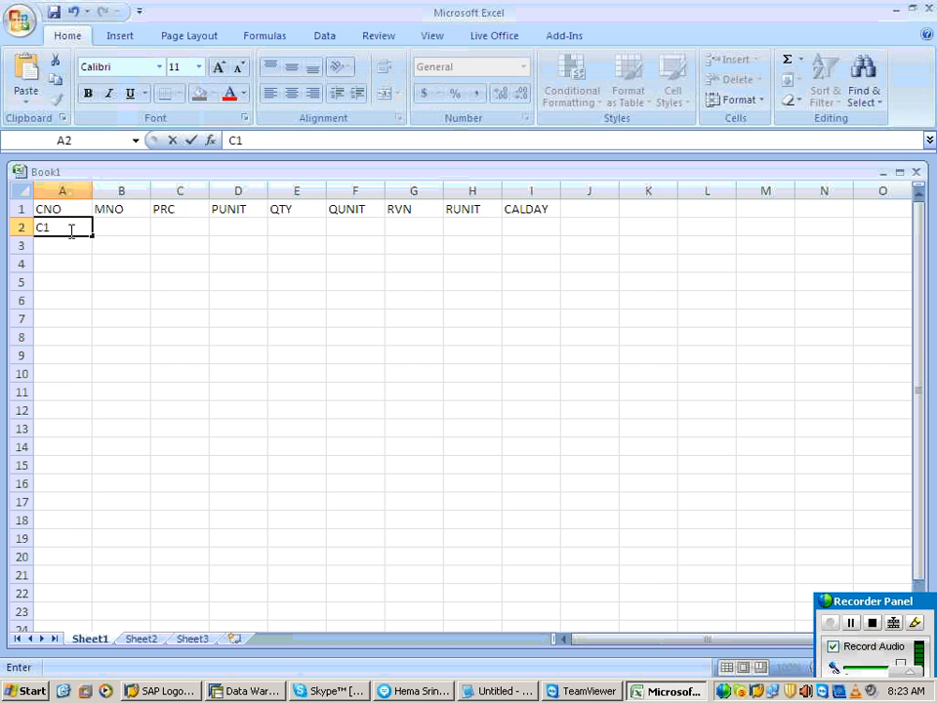
pyautogui.press('Tab')
pyautogui.write('M1')
pyautogui.press('Tab')
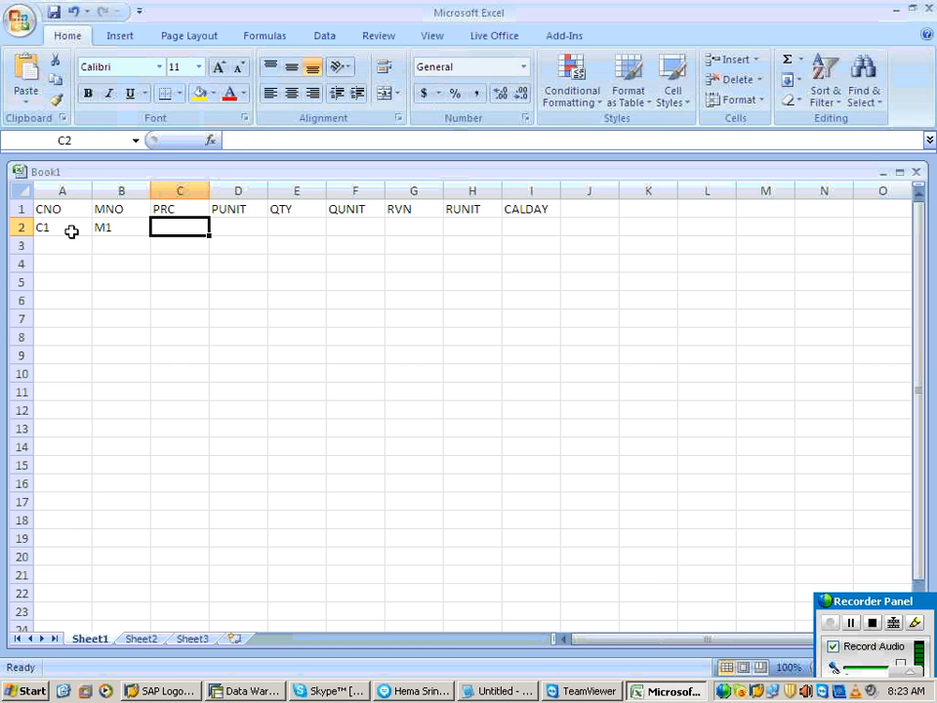
pyautogui.write('100')
pyautogui.press('Tab')
pyautogui.write('INR')
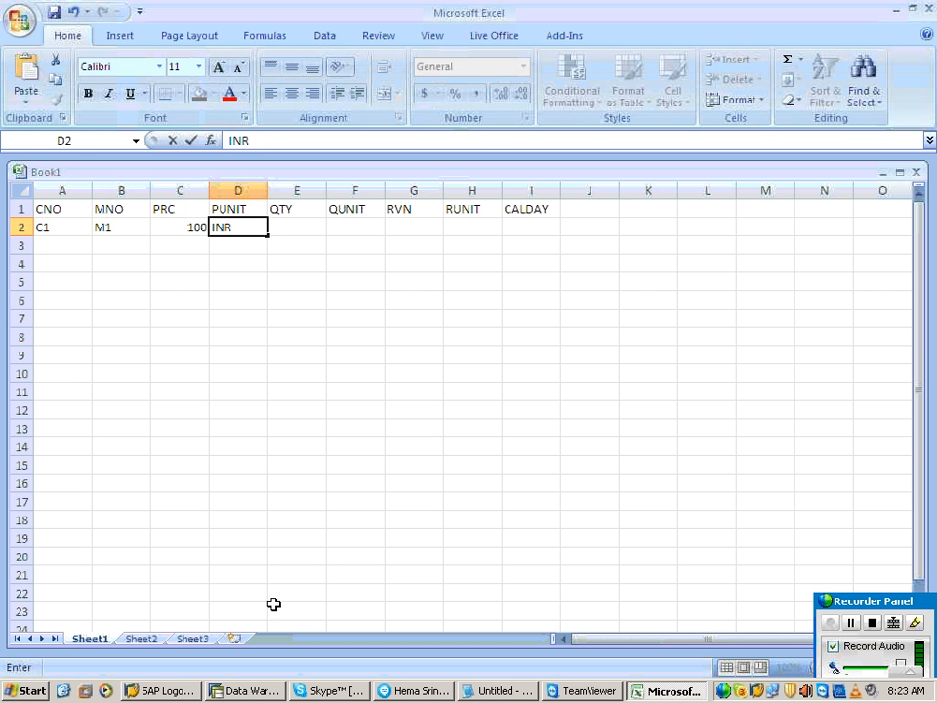
# Step: Continue the row 2 record with QTY 2, QUNIT KG and RUNIT INR, leaving RVN empty
pyautogui.press('Tab')
pyautogui.write('2')
pyautogui.press('Tab')
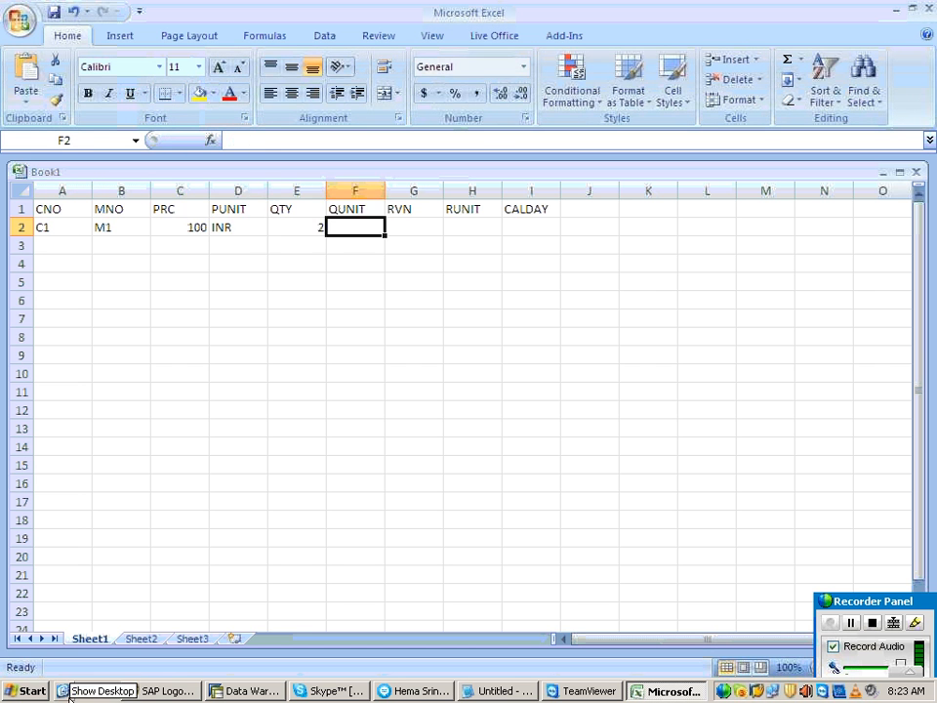
pyautogui.write('KG')
pyautogui.press('Tab')
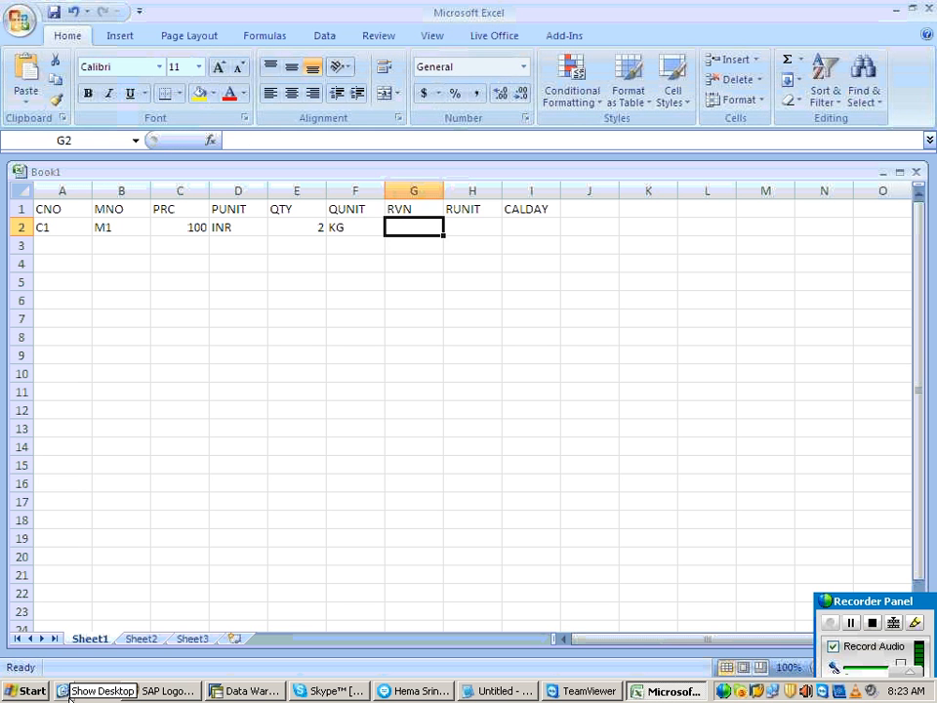
pyautogui.press('Tab')
pyautogui.write('INR')
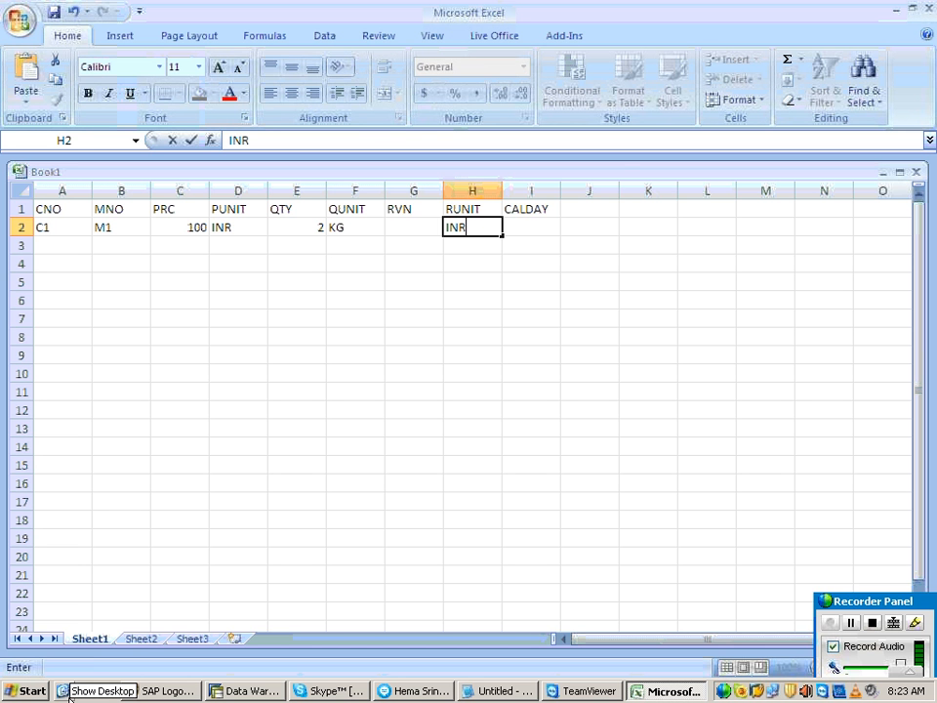
pyautogui.press('Tab')
pyautogui.click(312, 342)
pyautogui.write('20')
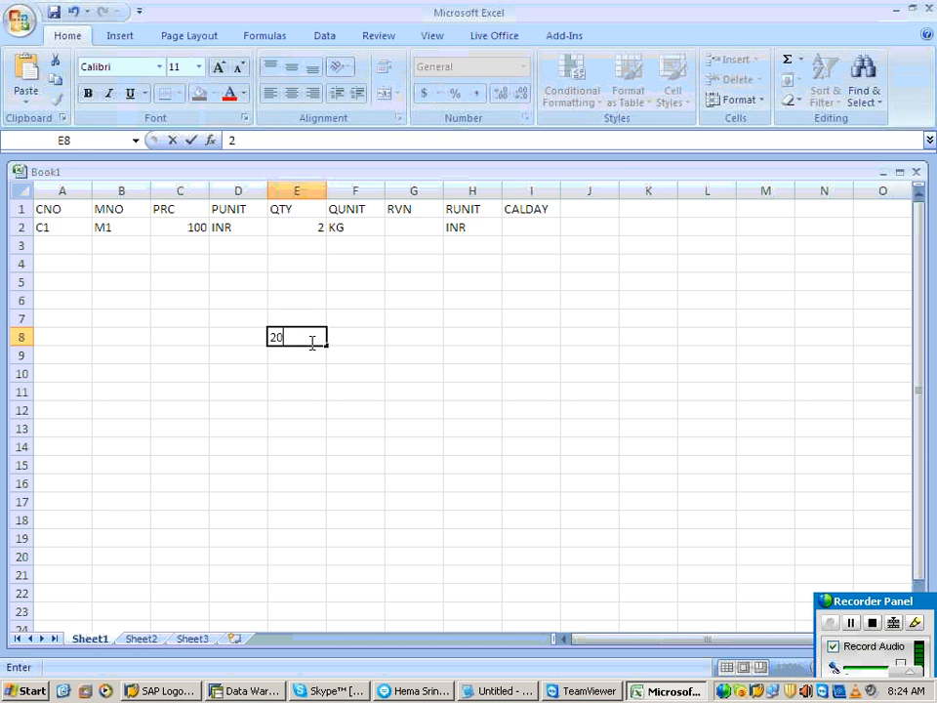
pyautogui.write('1')
pyautogui.press('BackSpace')
pyautogui.press('BackSpace')
pyautogui.press('BackSpace')
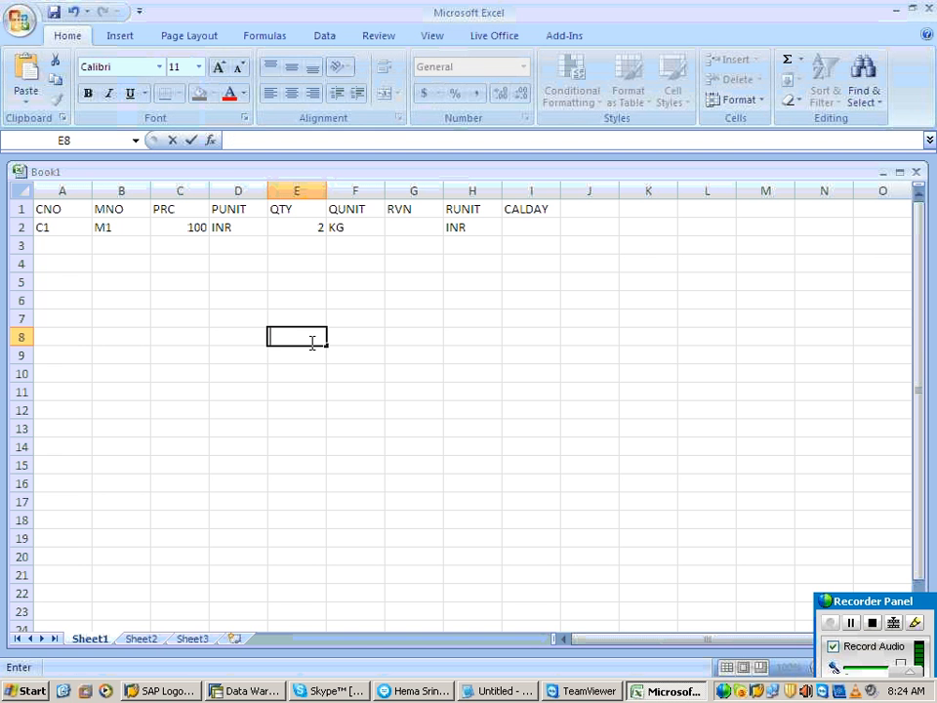
pyautogui.click(535, 221)
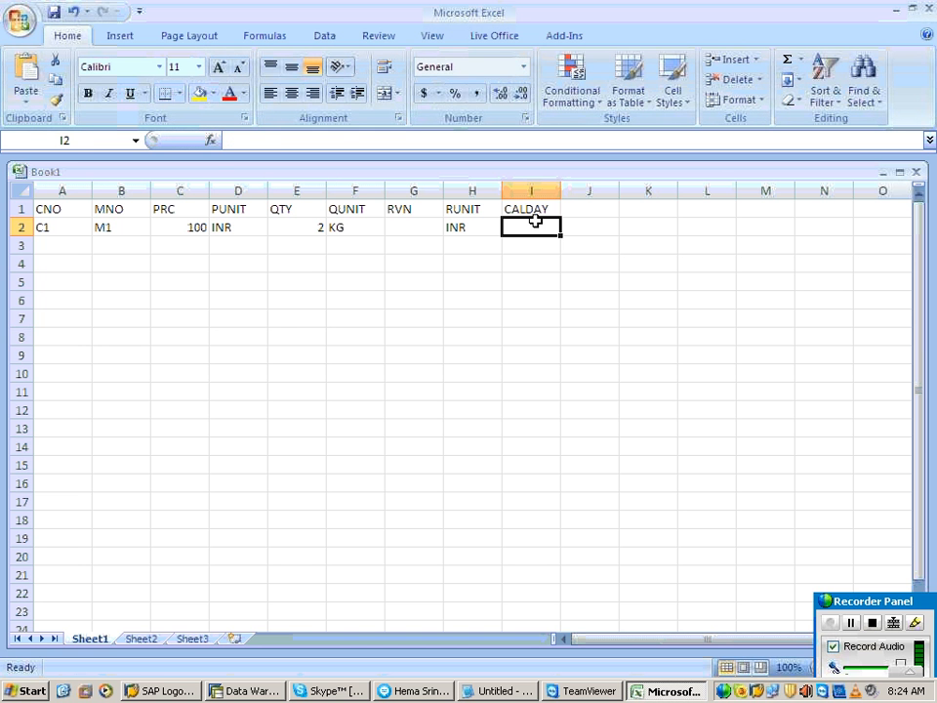
# Step: Complete the first record by entering 20110228 as CALDAY in I2
pyautogui.write('2011022')
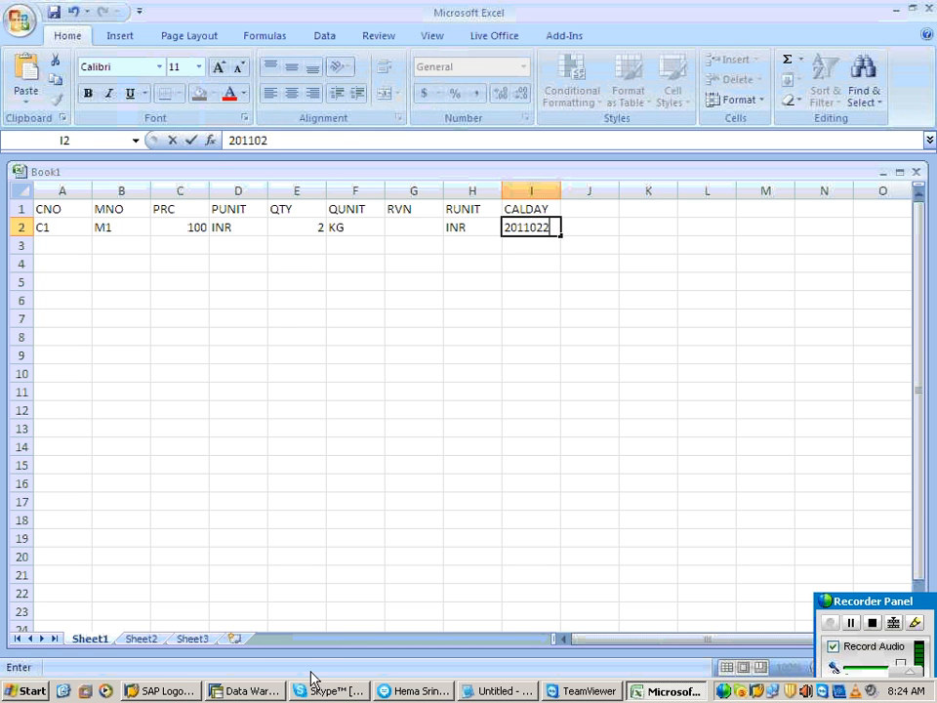
pyautogui.write('8')
pyautogui.press('Return')
pyautogui.press('Home')
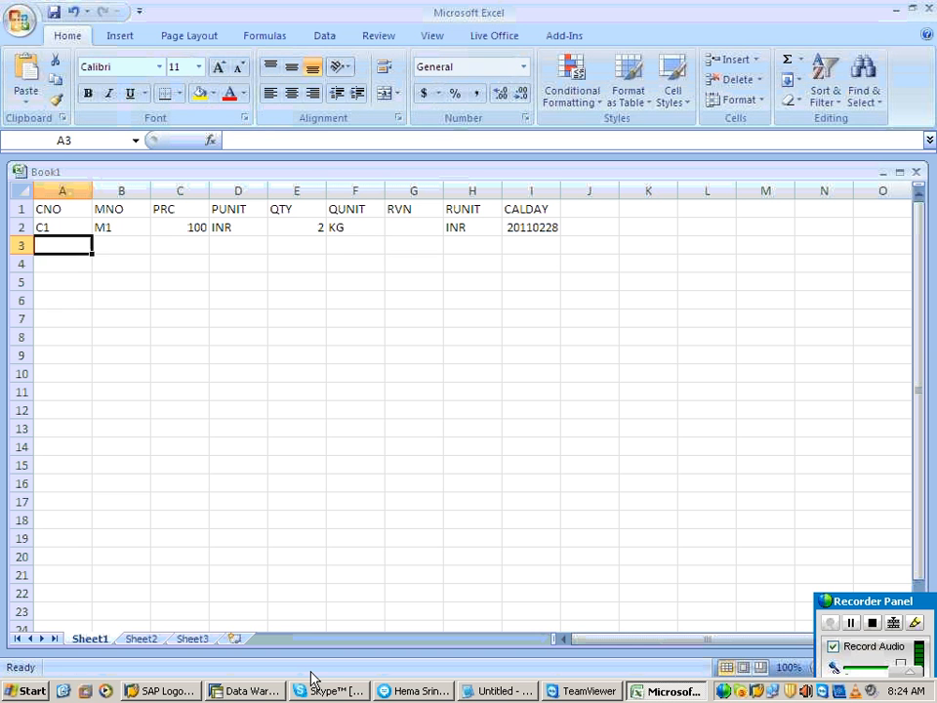
# Step: Select the record area from A2 down to I13 to show the block of transaction data
pyautogui.press('Down')
pyautogui.press('Down')
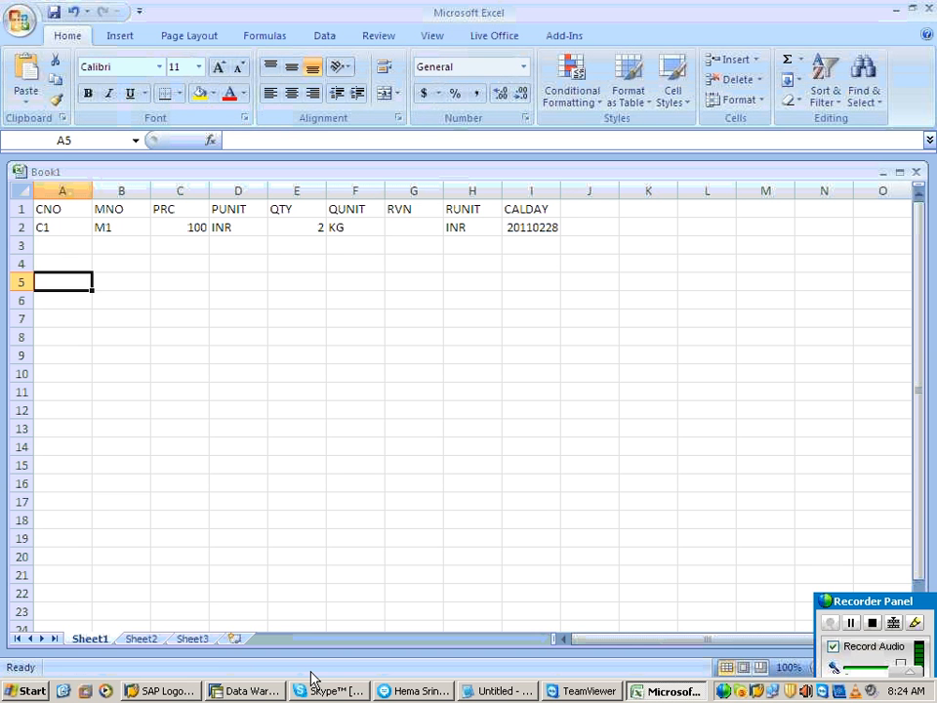
pyautogui.press('Up')
pyautogui.press('Up')
pyautogui.press('Up')
pyautogui.hotkey('shift', 'Down')
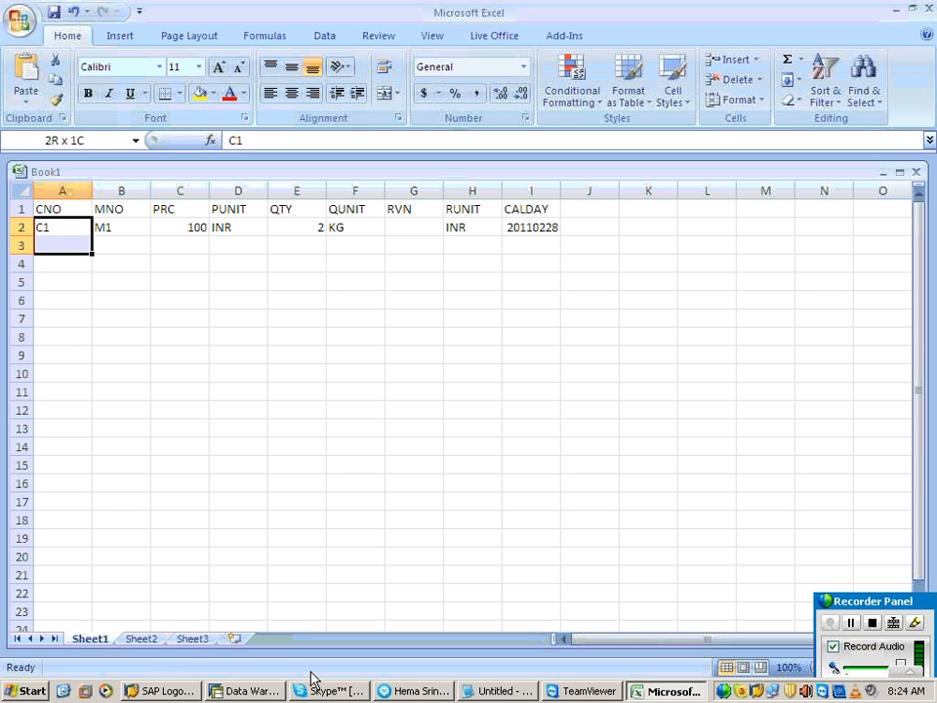
pyautogui.hotkey('shift', 'Down')
pyautogui.hotkey('shift', 'Right')
pyautogui.hotkey('shift', 'Right')
pyautogui.hotkey('shift', 'Right')
pyautogui.hotkey('shift', 'Right')
pyautogui.hotkey('shift', 'Right')
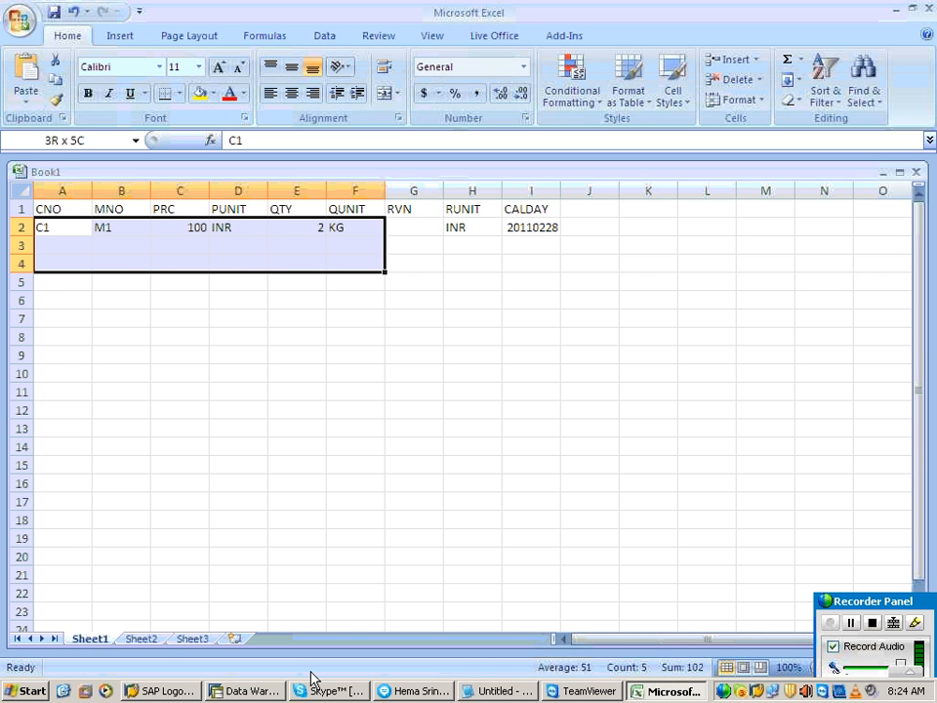
pyautogui.hotkey('shift', 'Right')
pyautogui.hotkey('shift', 'Right')
pyautogui.hotkey('shift', 'Right')
pyautogui.hotkey('shift', 'Right')
pyautogui.hotkey('shift', 'Right')
pyautogui.hotkey('shift', 'Right')
pyautogui.hotkey('shift', 'Right')
pyautogui.hotkey('shift', 'Right')
pyautogui.hotkey('shift', 'Right')
pyautogui.hotkey('shift', 'Right')
pyautogui.hotkey('shift', 'Left')
pyautogui.hotkey('shift', 'Left')
pyautogui.hotkey('shift', 'Left')
pyautogui.hotkey('shift', 'Left')
pyautogui.hotkey('shift', 'Left')
pyautogui.hotkey('shift', 'Left')
pyautogui.hotkey('shift', 'Left')
pyautogui.hotkey('shift', 'Down')
pyautogui.hotkey('shift', 'Down')
pyautogui.hotkey('shift', 'Down')
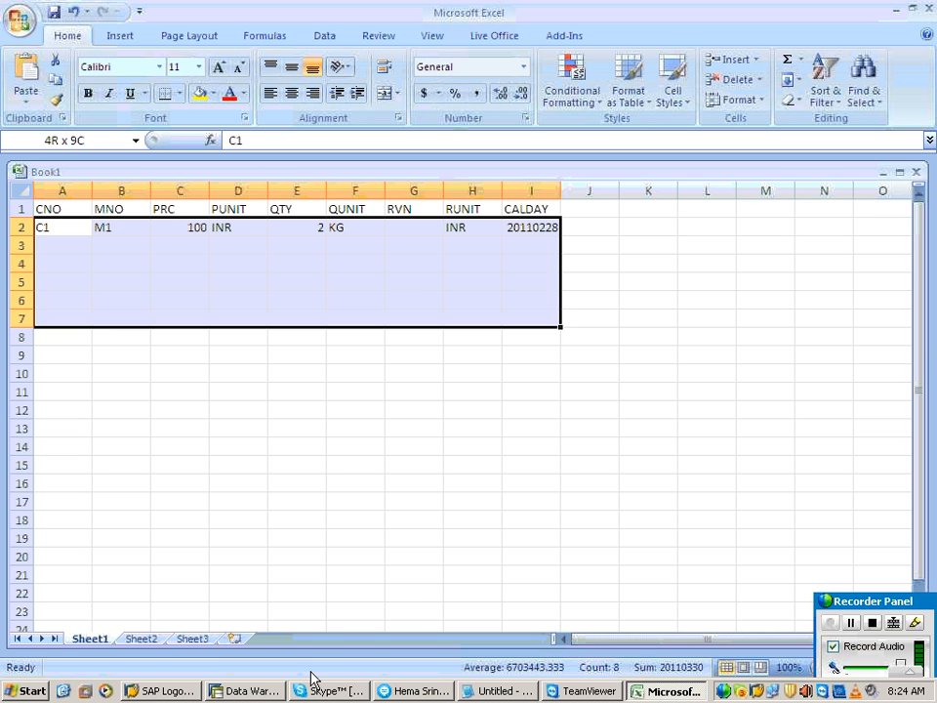
pyautogui.hotkey('shift', 'Down')
pyautogui.hotkey('shift', 'Down')
pyautogui.hotkey('shift', 'Down')
pyautogui.hotkey('shift', 'Down')
pyautogui.hotkey('shift', 'Down')
pyautogui.hotkey('shift', 'Down')
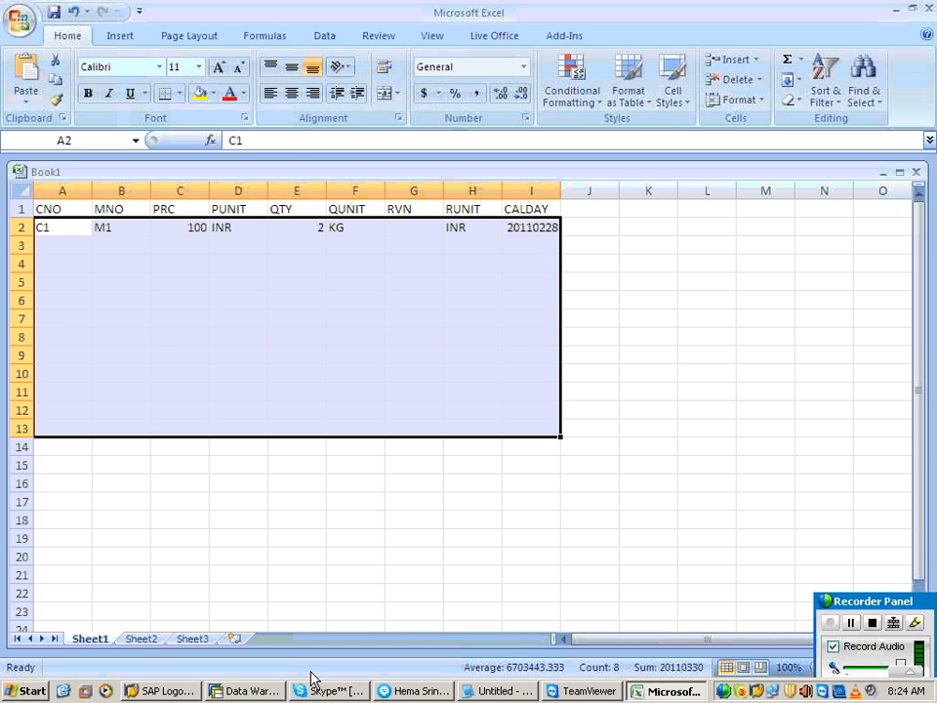
# Step: Switch to the Notepad notes and add the line "TO ACEES THE FILE IN THE SERVER" below the exercise title
pyautogui.click(499, 691)
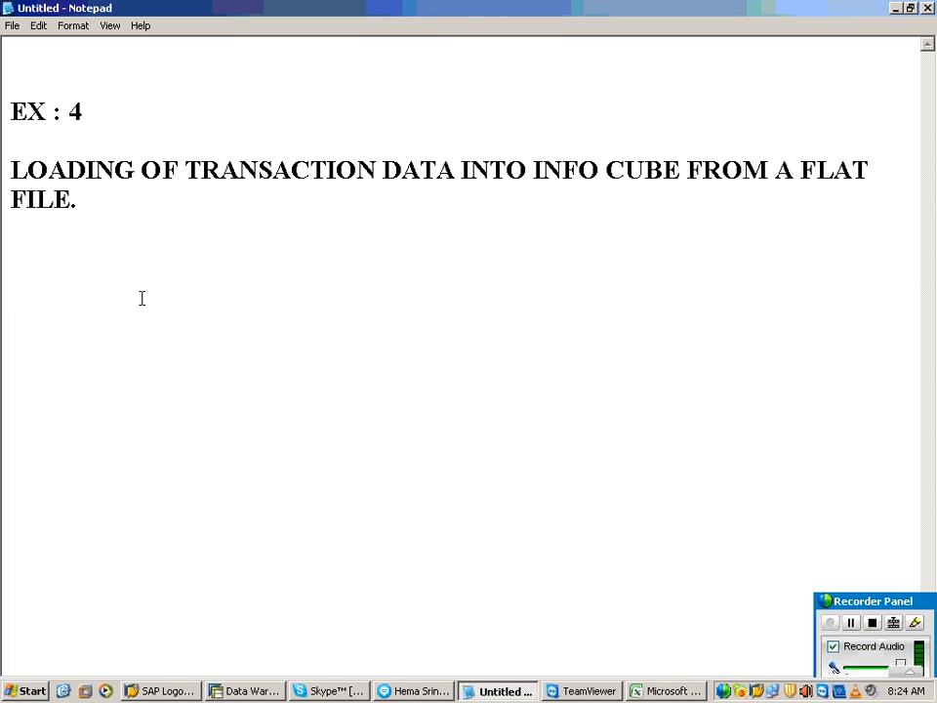
pyautogui.write('TO ACEE')
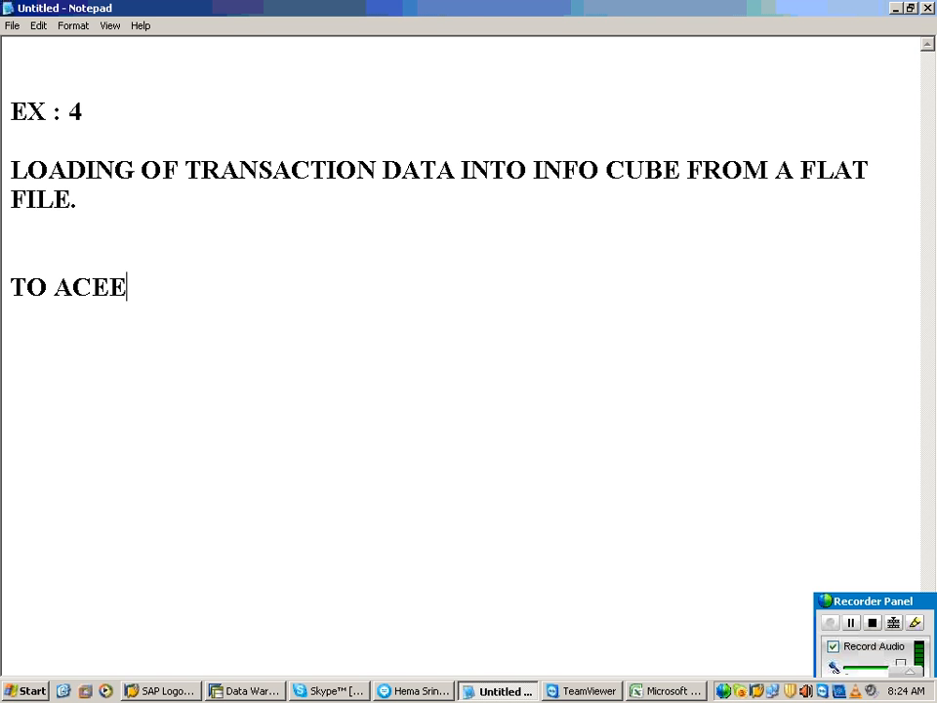
pyautogui.write('S THE FI')
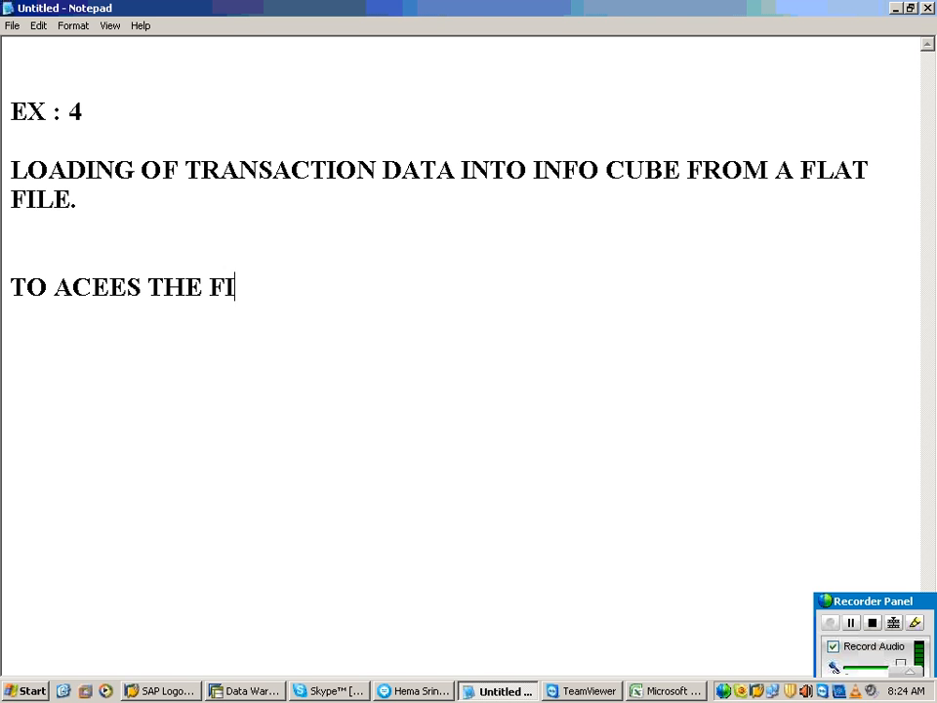
pyautogui.write('LE IN THE S')
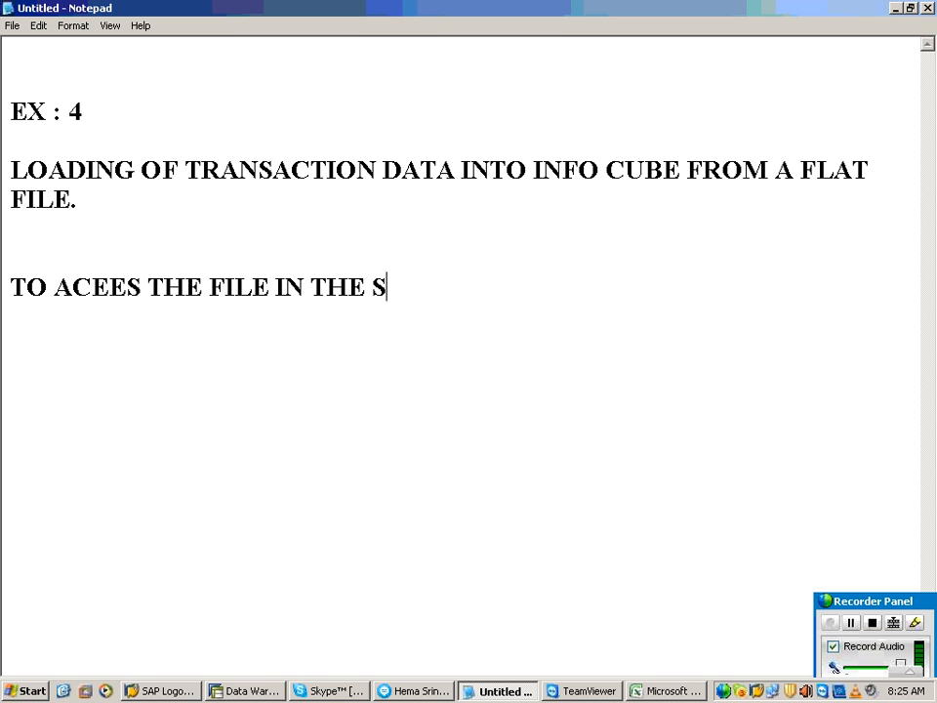
pyautogui.write('ERVER UN')
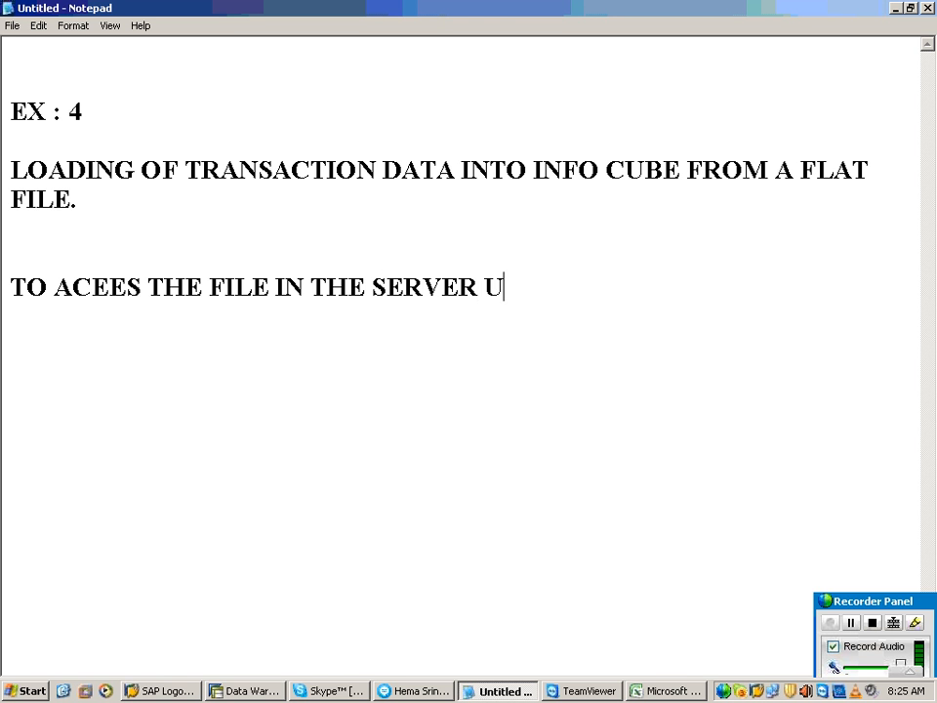
pyautogui.press('BackSpace')
pyautogui.press('BackSpace')
# Step: Add the line "TCODE : AL11" beneath the server file note, leaving a blank line between them
pyautogui.press('Return')
pyautogui.press('Return')
pyautogui.write('TCODE : AL')
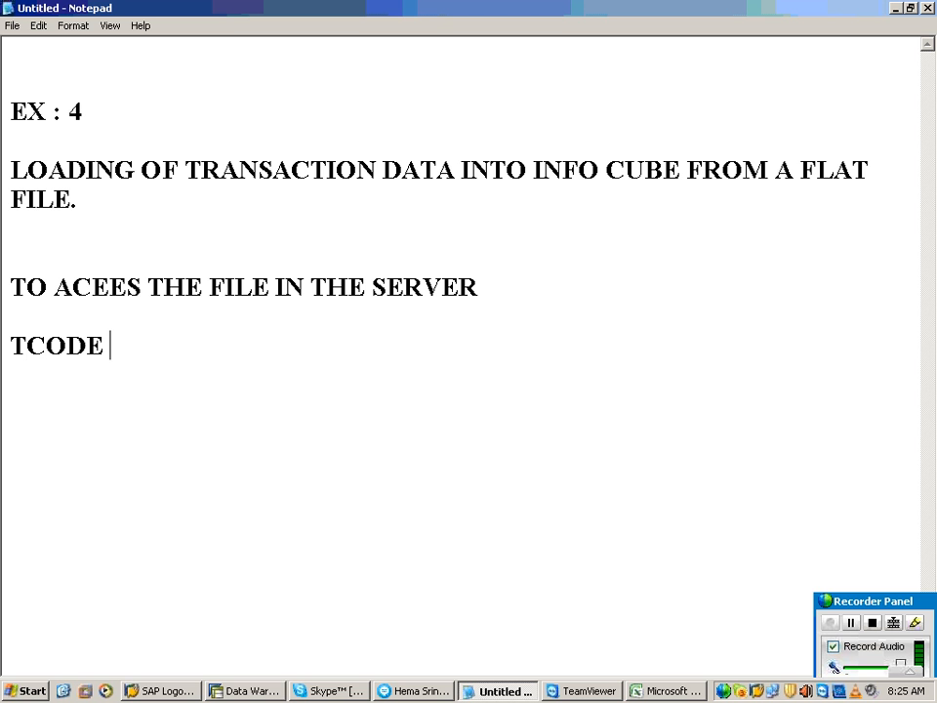
pyautogui.write('11')
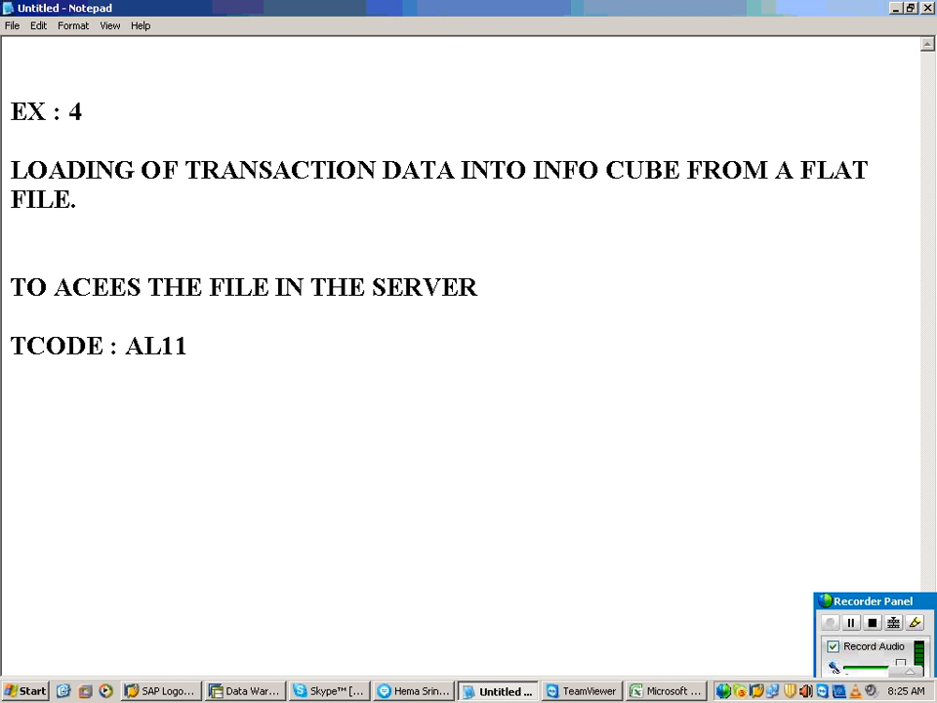
# Step: Add the line "APPLICATION DIRECTOTRIES." below the transaction code, separated by a blank line
pyautogui.press('Return')
pyautogui.press('Return')
pyautogui.write('APPLICATIN')
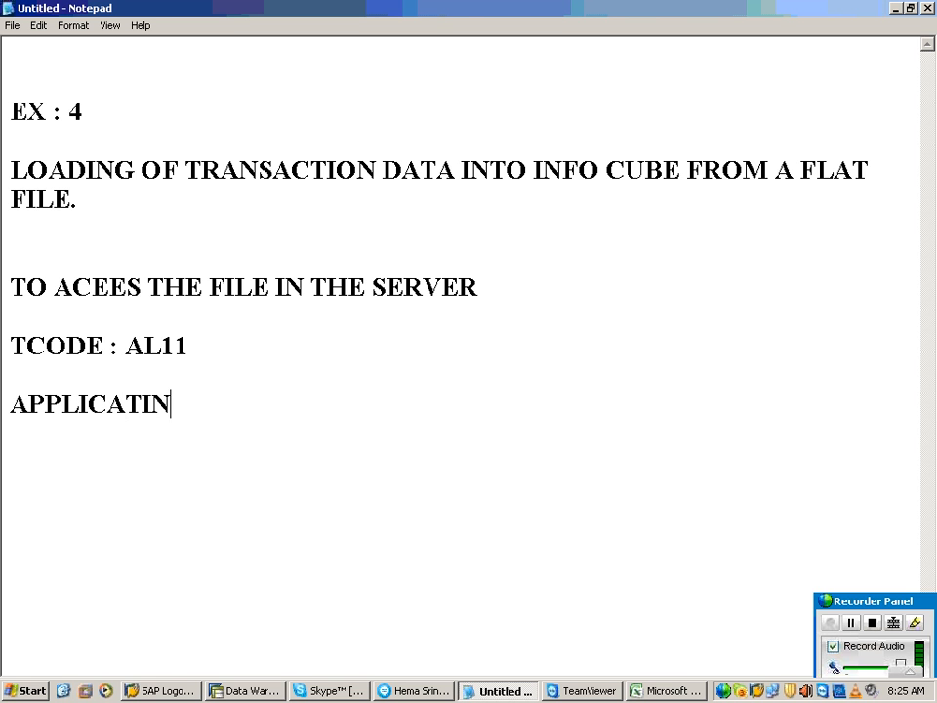
pyautogui.press('BackSpace')
pyautogui.write('ON DIRE')
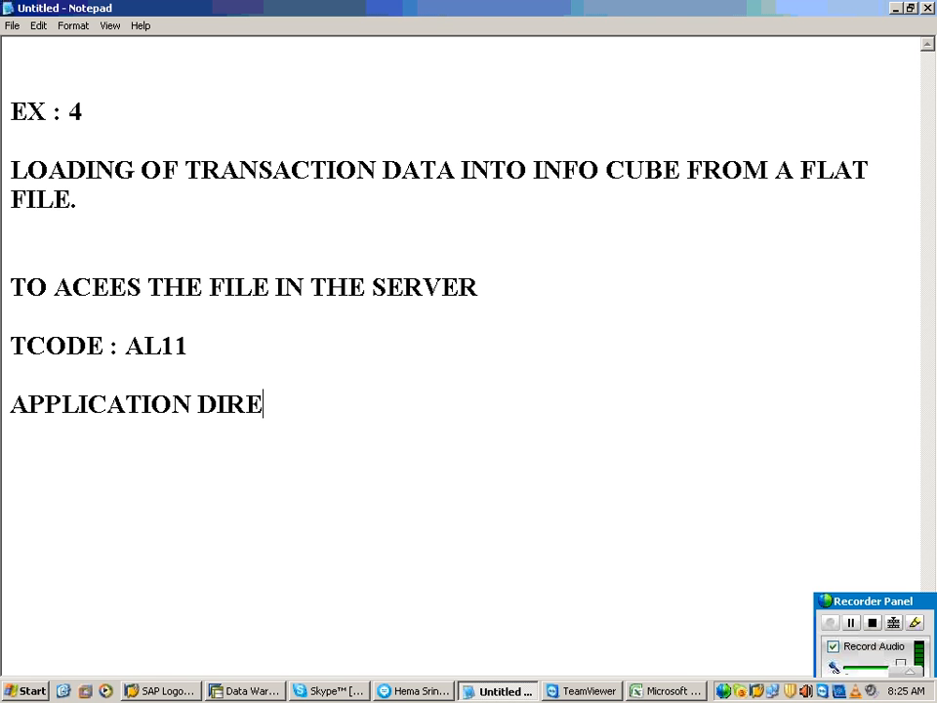
pyautogui.write('CTOTRI')
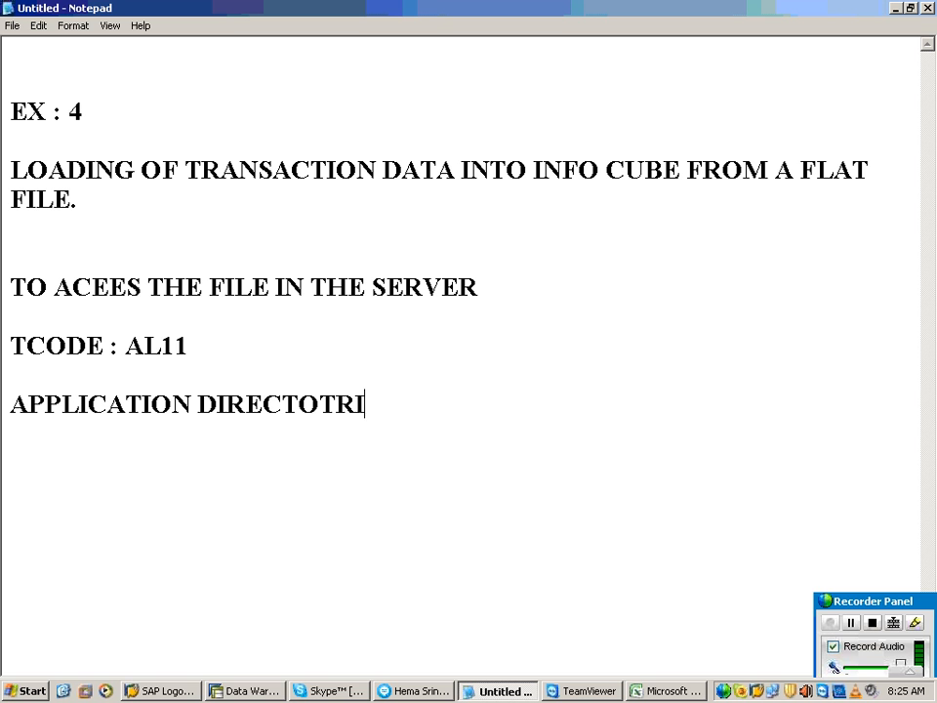
pyautogui.write('ES')
pyautogui.write('.')
# Step: Add DIR_HOME as the last line of the notes, separated by a blank line
pyautogui.press('Return')
pyautogui.press('Return')
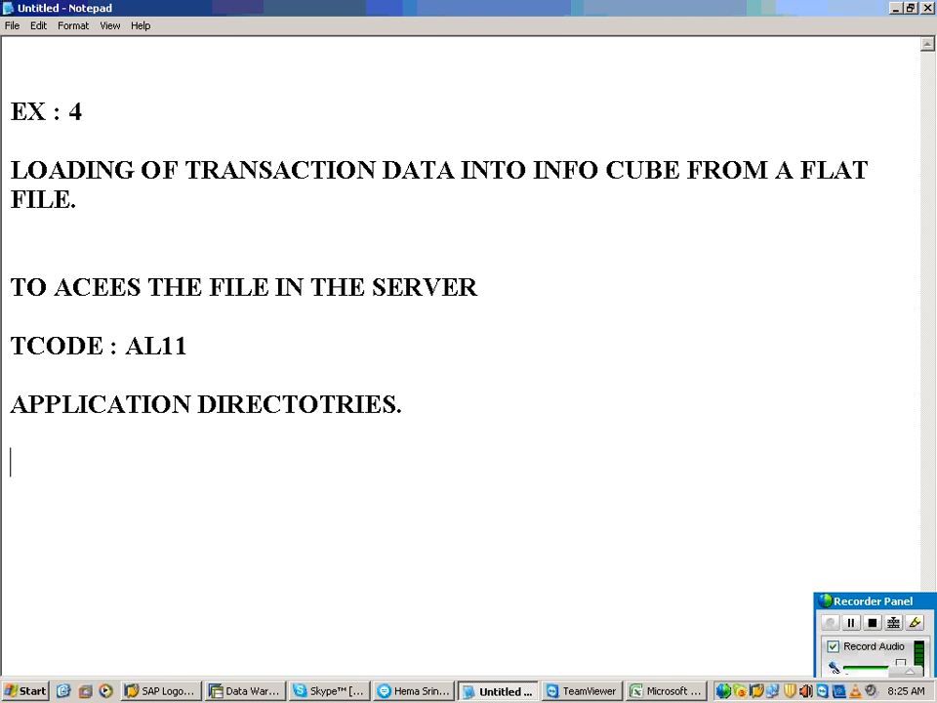
pyautogui.write('DIR_HO')
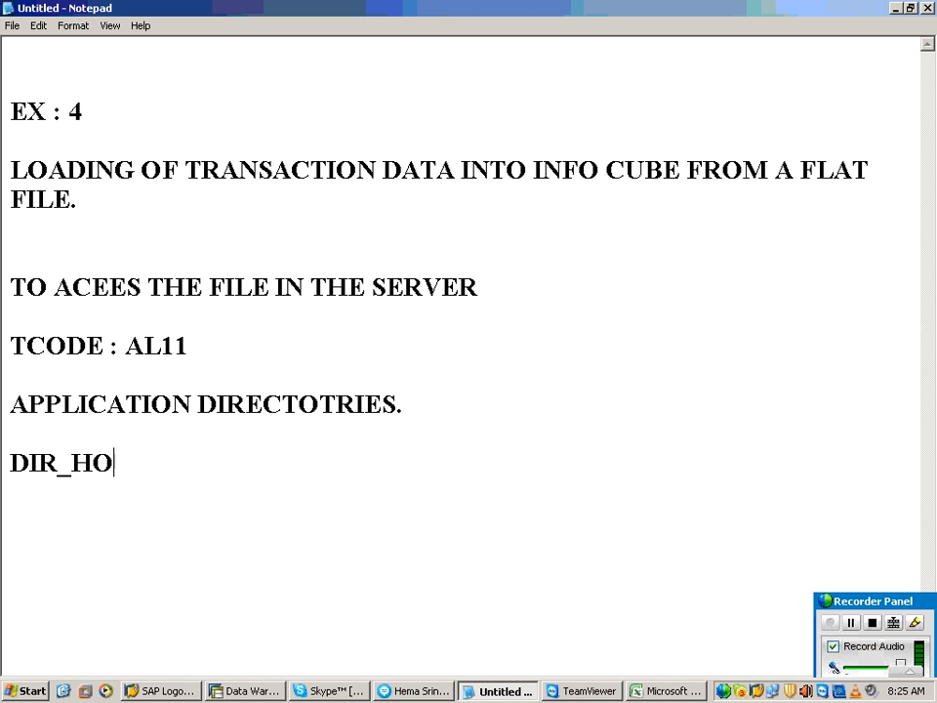
pyautogui.write('ME')
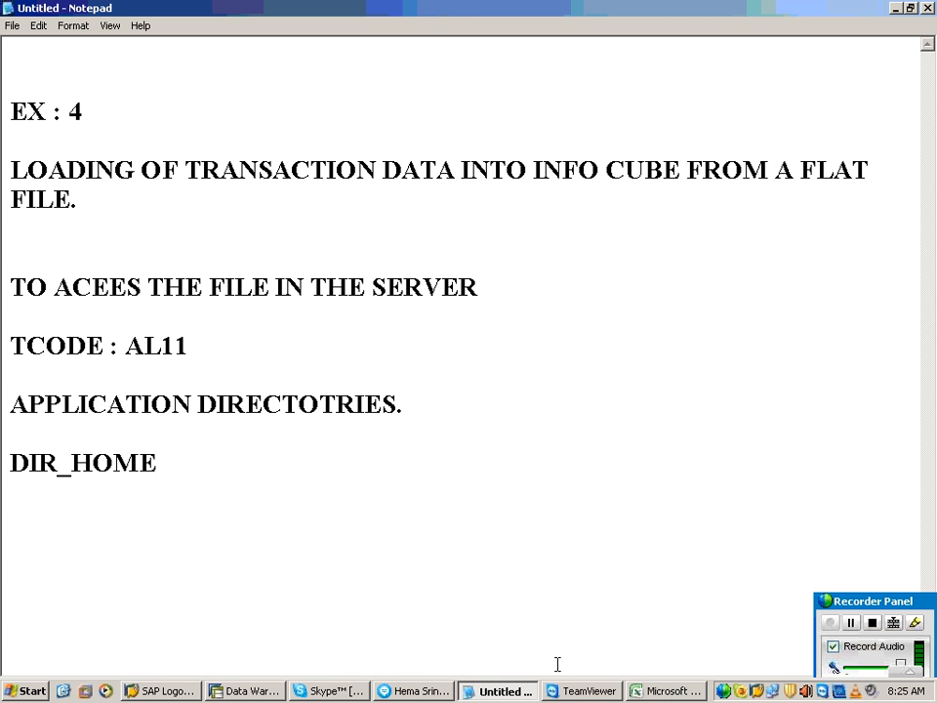
# Step: Switch to the SAP Data Warehousing Workbench and close the SAP Logon window
pyautogui.click(235, 691)
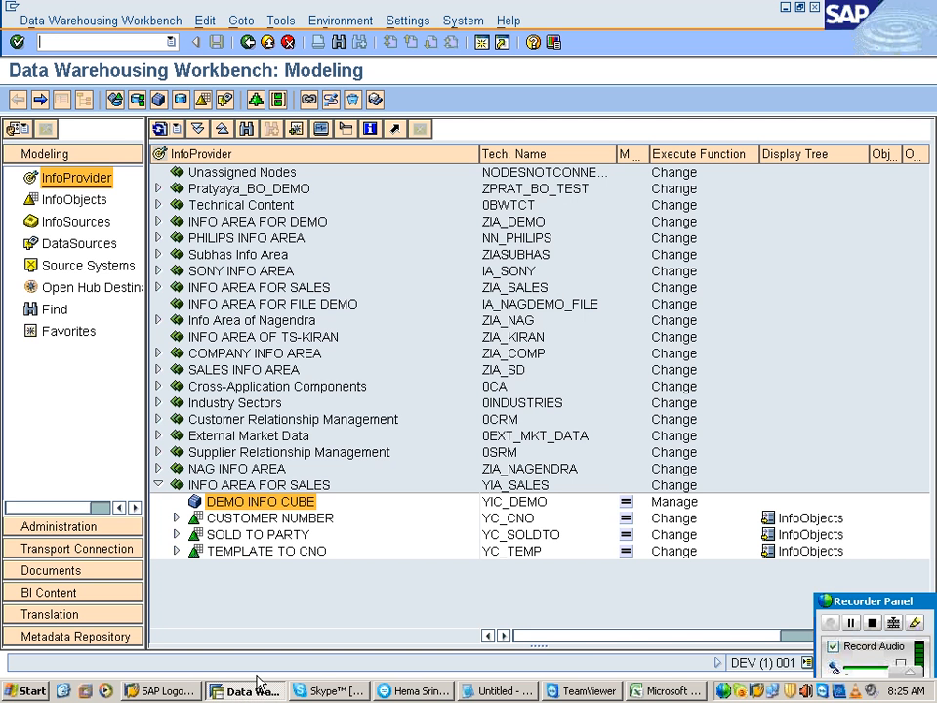
pyautogui.rightClick(152, 688)
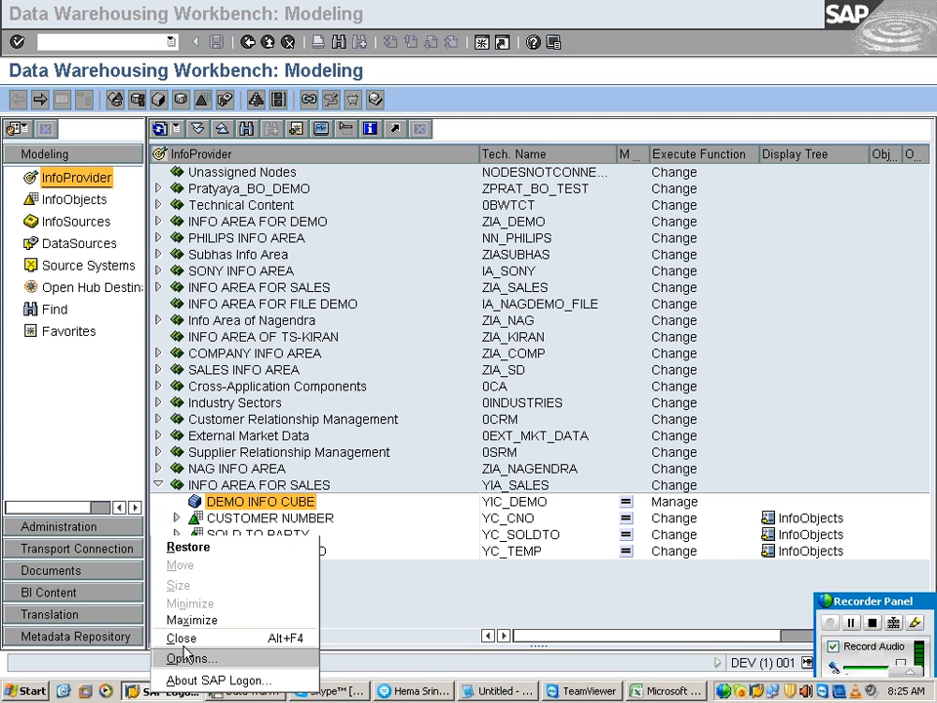
pyautogui.click(186, 640)
pyautogui.click(322, 594)
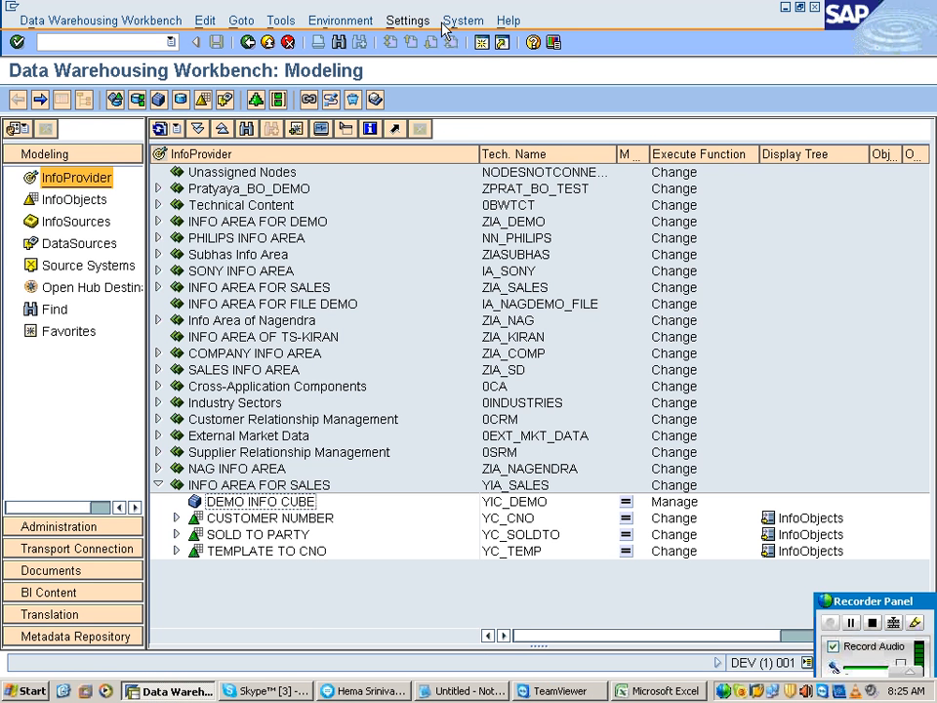
# Step: Create a new SAP session and run transaction AL11 to list the SAP directories
pyautogui.click(484, 46)
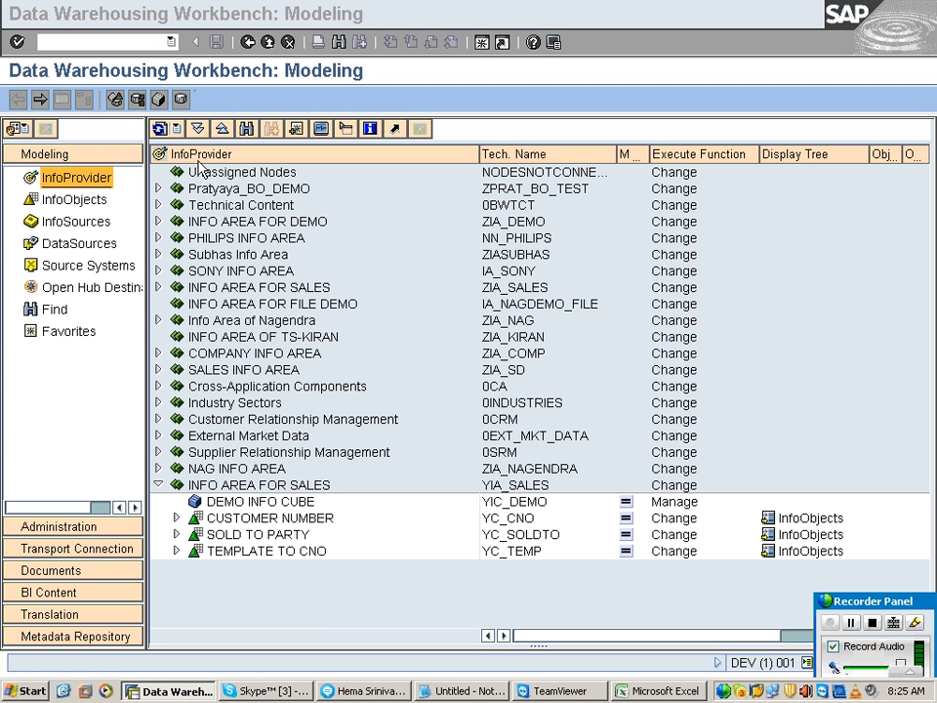
pyautogui.write('AL11')
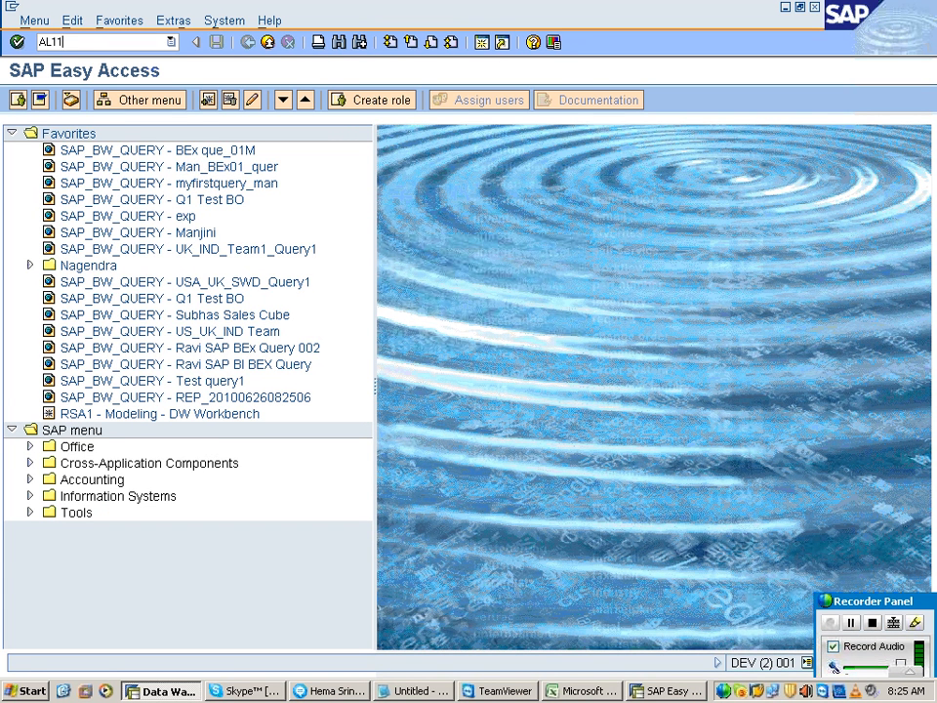
pyautogui.press('Return')
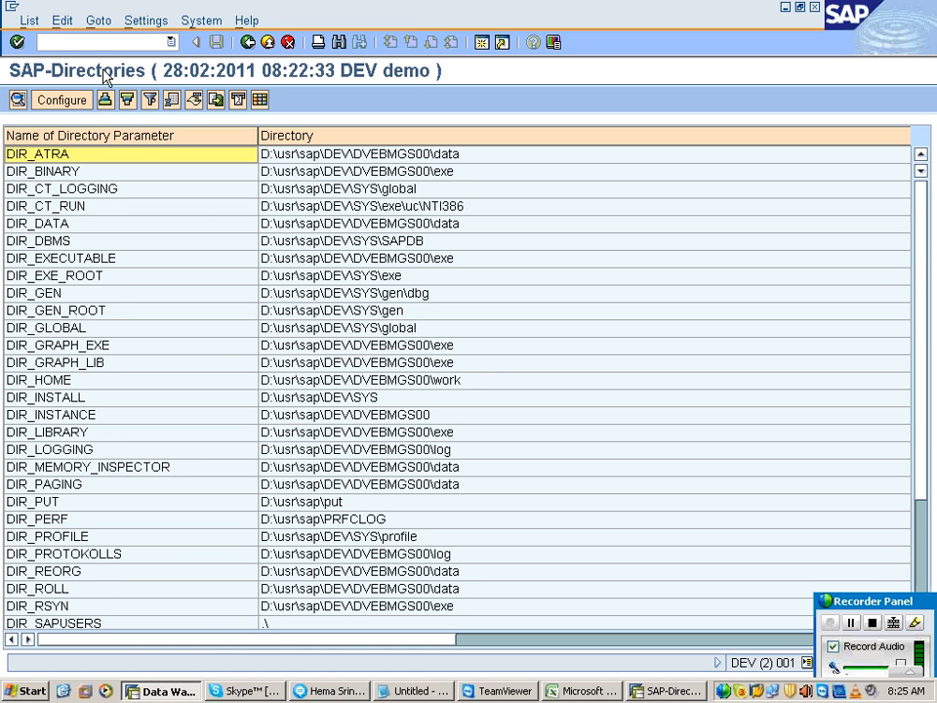
# Step: Locate and select the DIR_HOME entry in the list of directory parameters
pyautogui.click(41, 539)
pyautogui.click(51, 430)
pyautogui.click(32, 382)
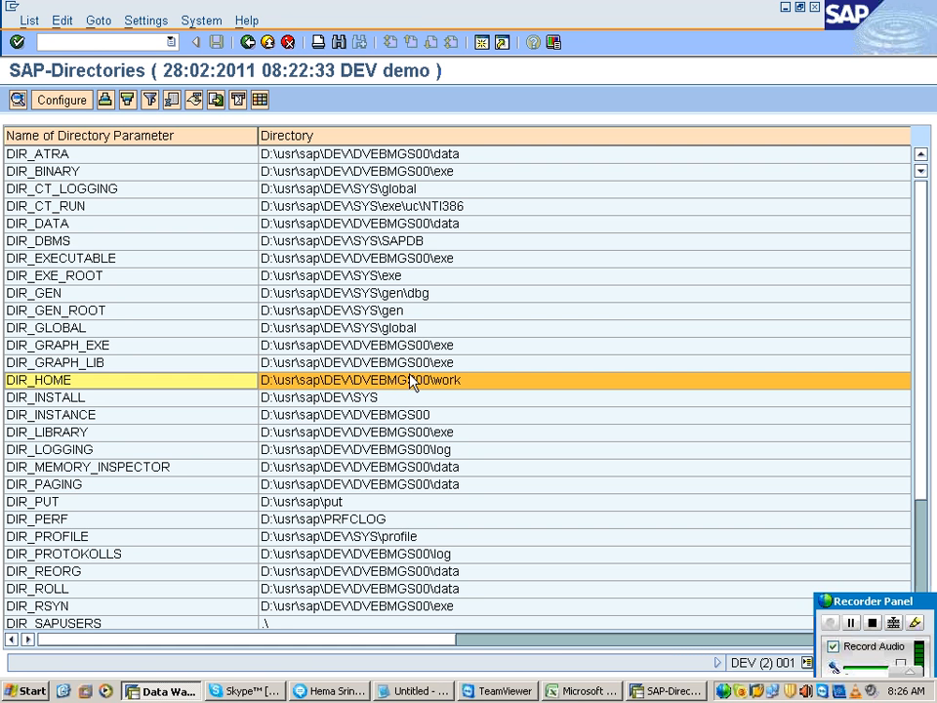
# Step: Show the Windows desktop and browse the contents of the D: drive in My Computer
pyautogui.click(61, 690)
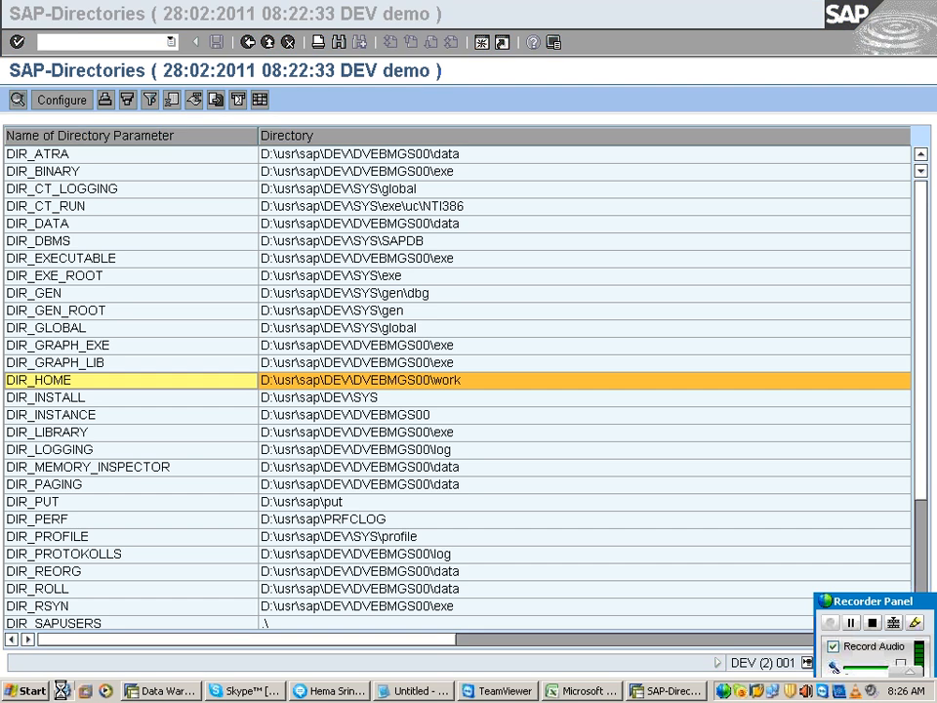
pyautogui.rightClick(341, 543)
pyautogui.click(391, 393)
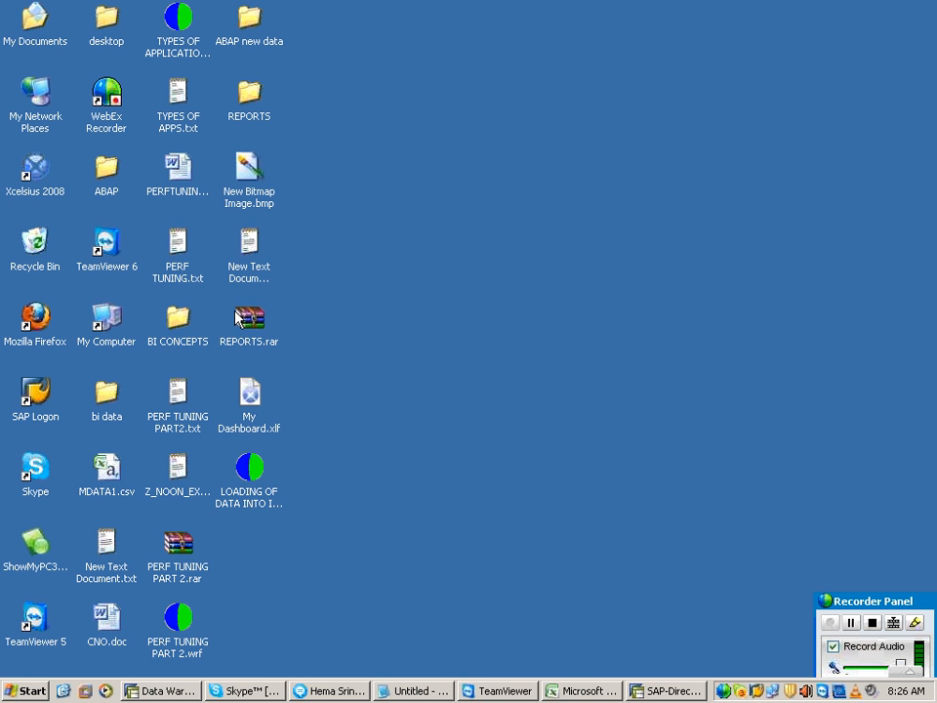
pyautogui.doubleClick(115, 312)
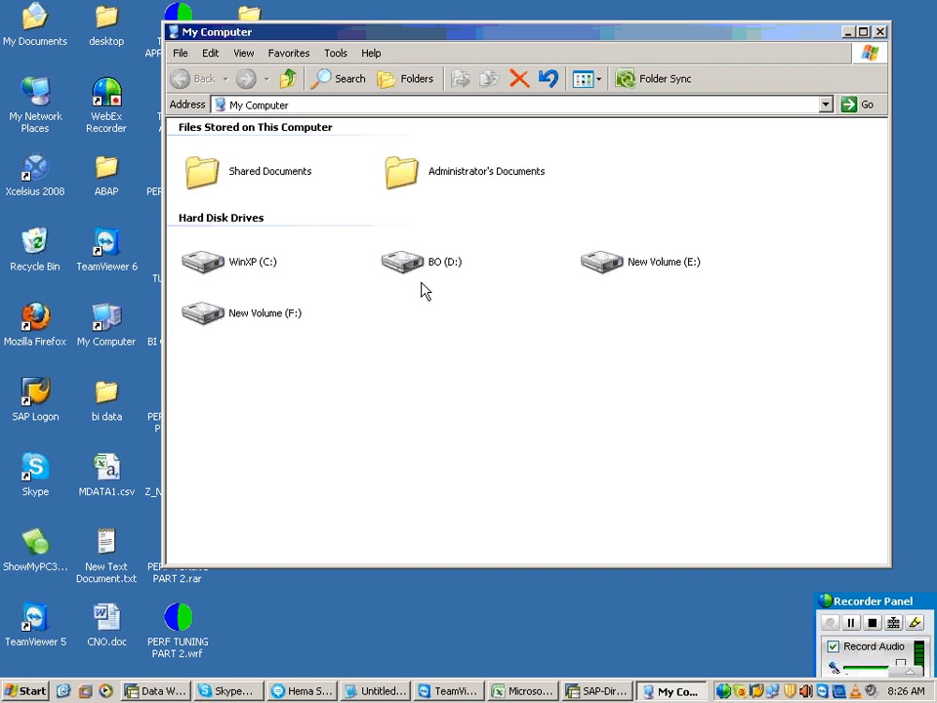
pyautogui.doubleClick(429, 270)
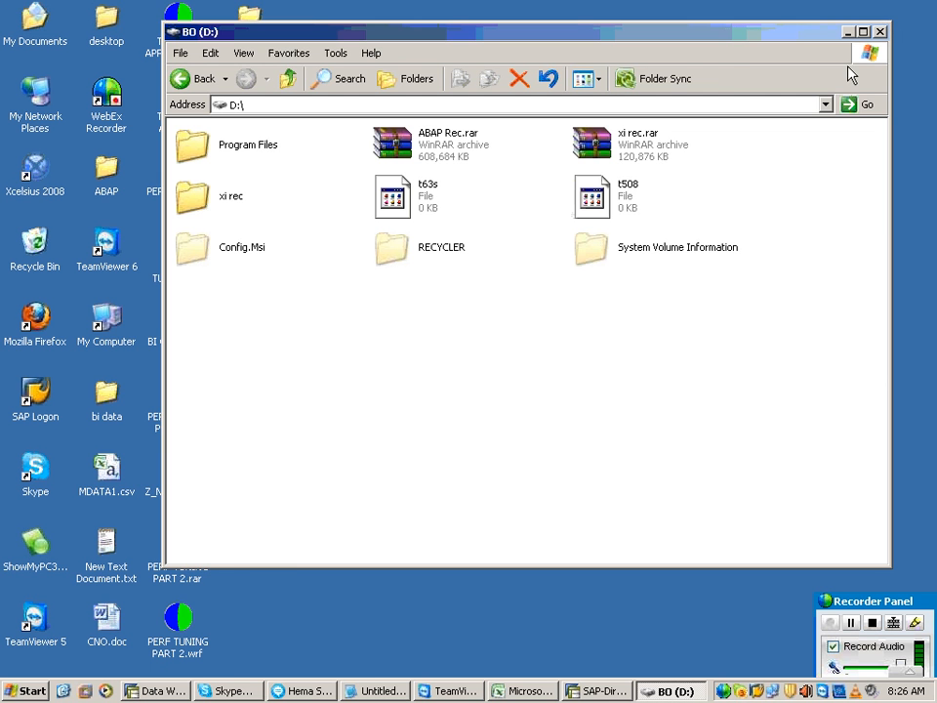
# Step: Close the D: drive window and look at the Copy command available for PERF TUNING PART2.txt on the desktop
pyautogui.click(879, 32)
pyautogui.rightClick(606, 179)
pyautogui.click(642, 203)
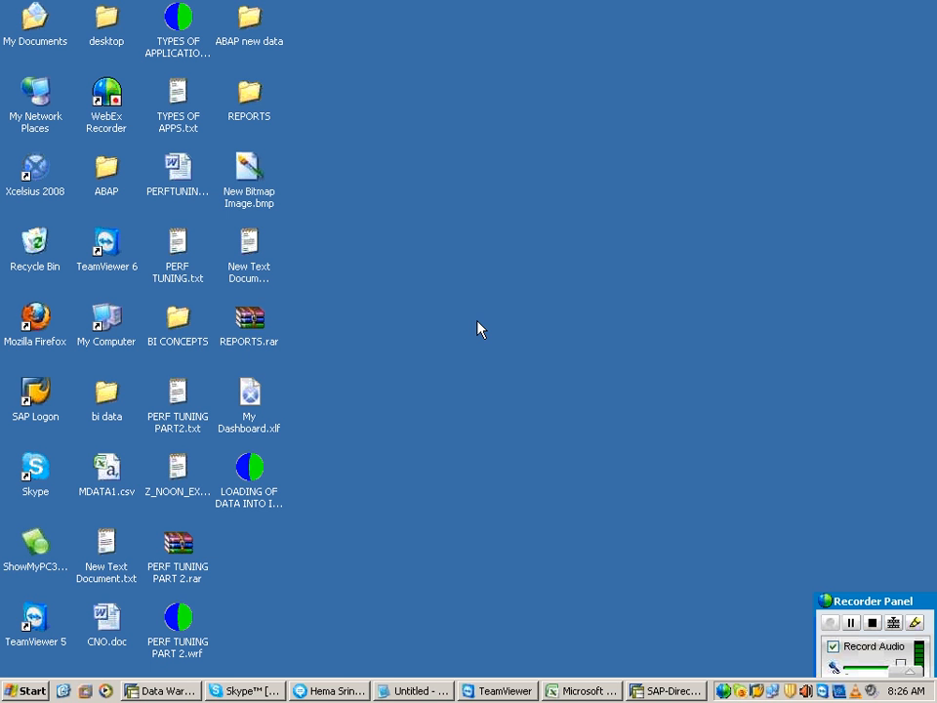
pyautogui.rightClick(182, 408)
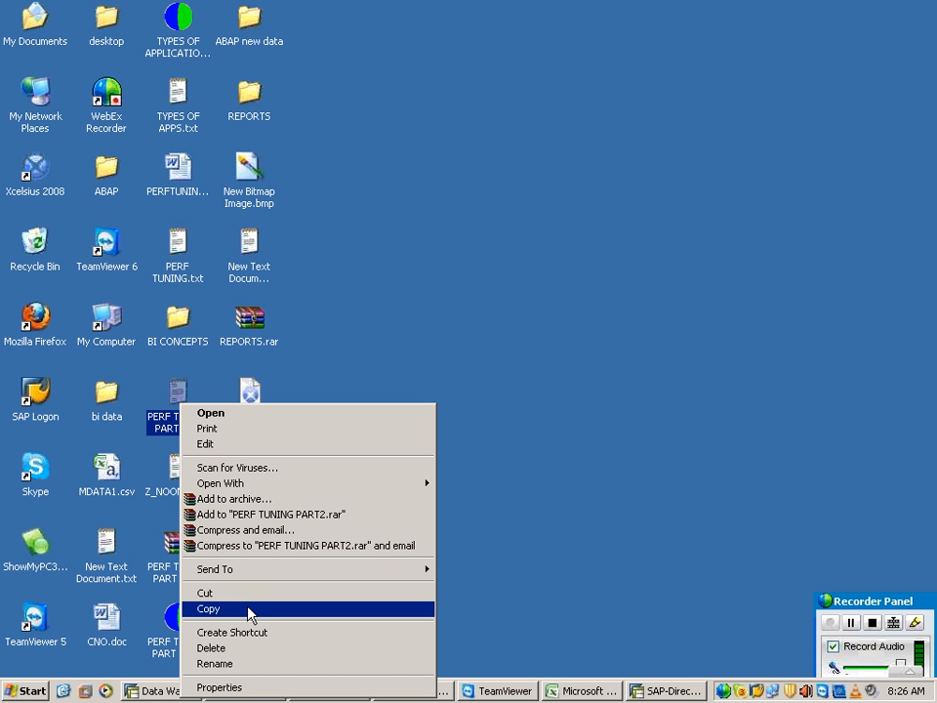
pyautogui.click(630, 405)
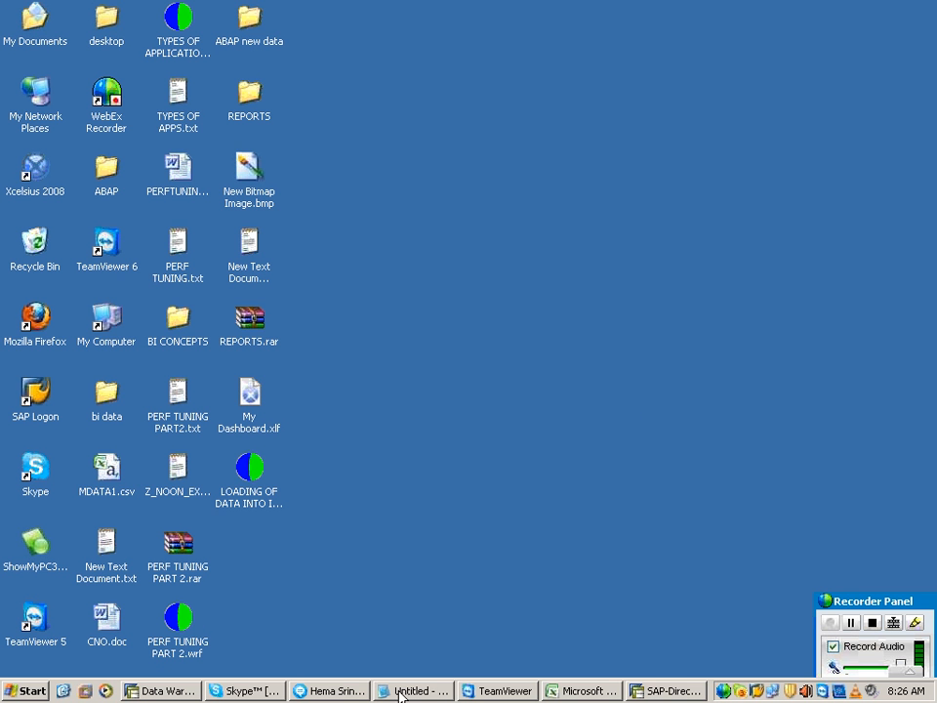
# Step: Return to the SAP directories session and open the DIR_HOME directory to view its files
pyautogui.click(649, 690)
pyautogui.doubleClick(310, 377)
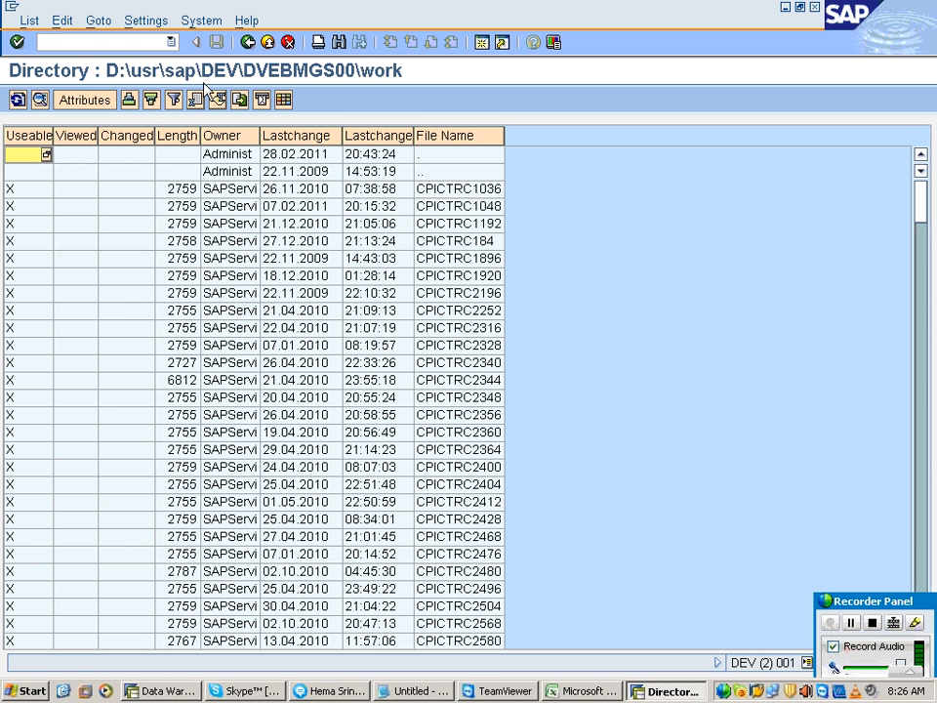
# Step: Search the work directory's file list for TDATA and open TDATA.csv to display its contents
pyautogui.click(345, 41)
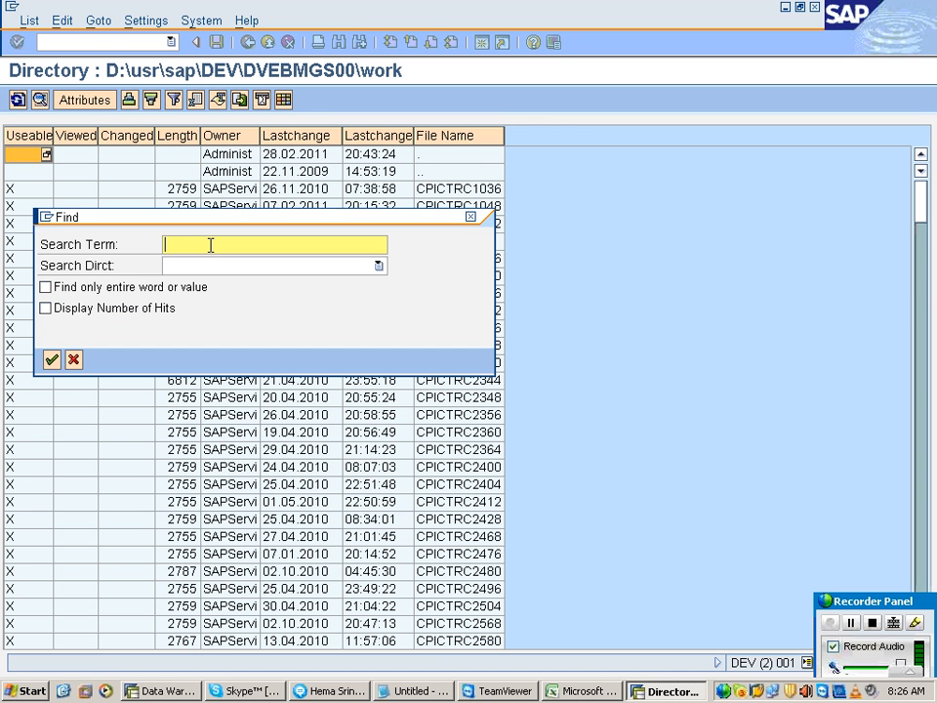
pyautogui.write('TDATA')
pyautogui.press('Return')
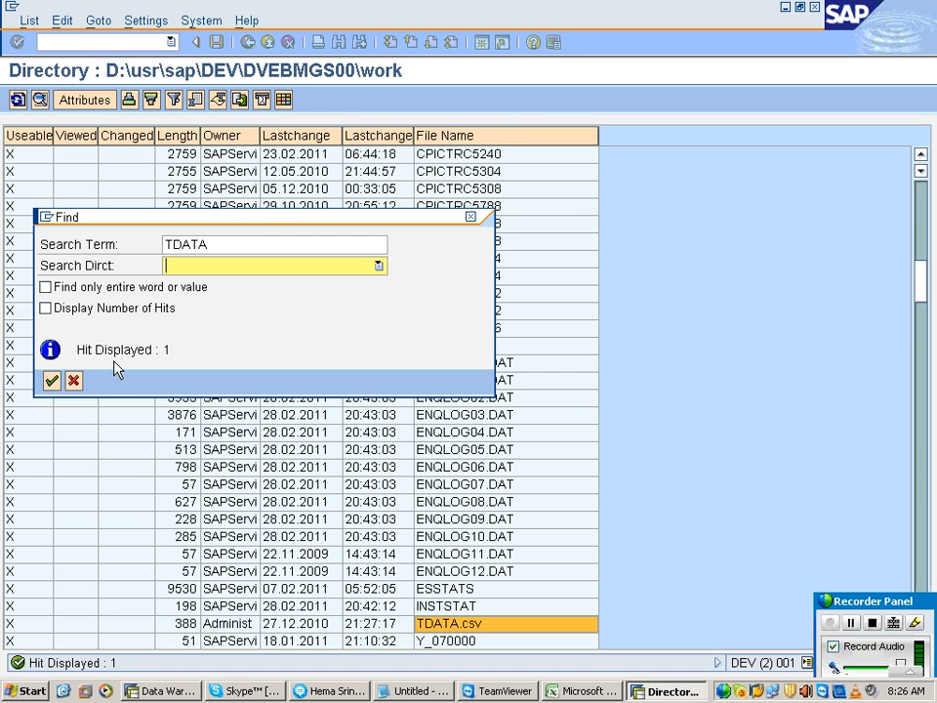
pyautogui.click(74, 381)
pyautogui.click(401, 622)
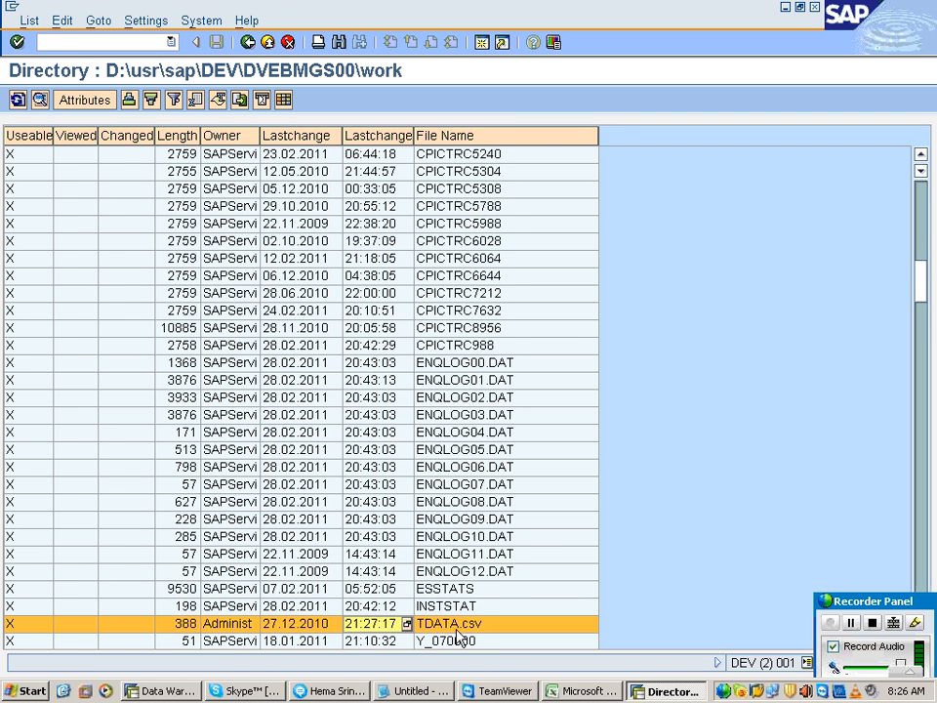
pyautogui.scroll(-2, 445, 637)
pyautogui.scroll(-3, 455, 599)
pyautogui.click(430, 364)
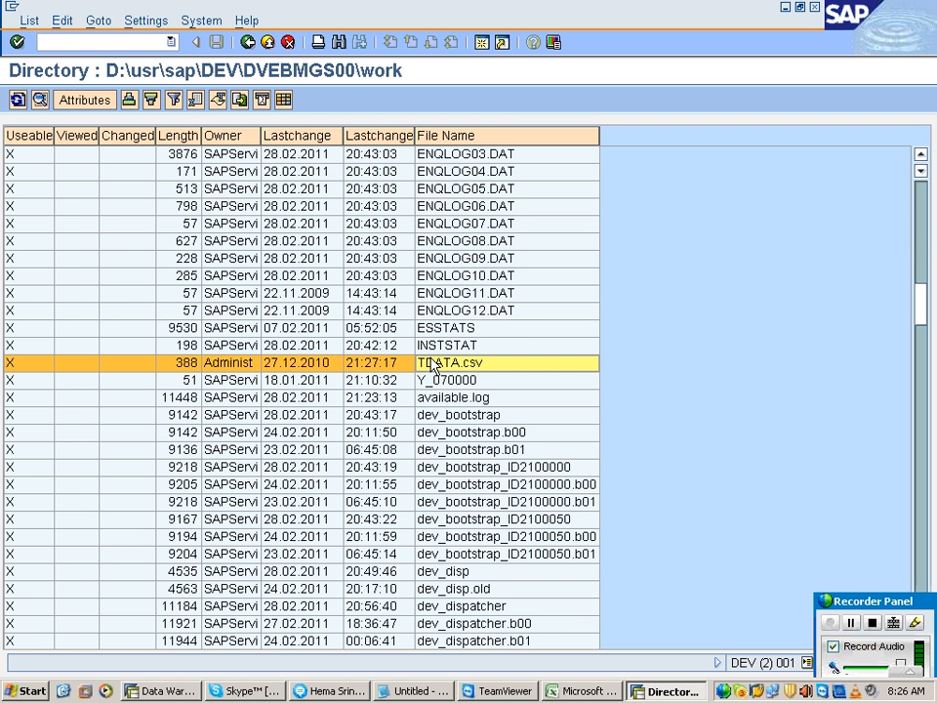
pyautogui.doubleClick(430, 365)
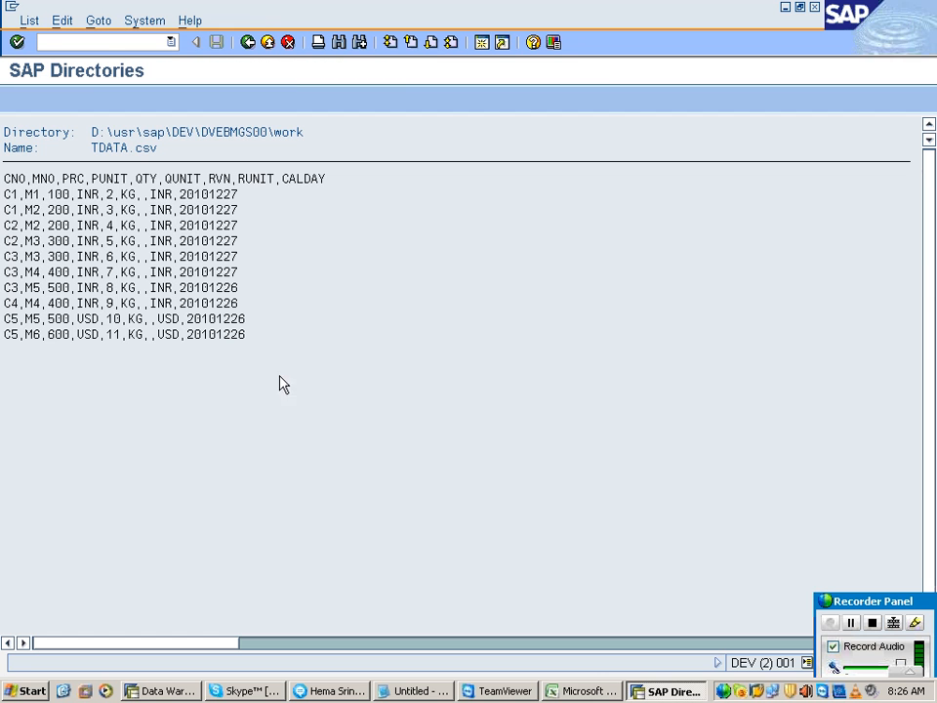
# Step: Compare the first data record of TDATA.csv field by field with its header row, and return to the directory's file list
pyautogui.click(28, 194)
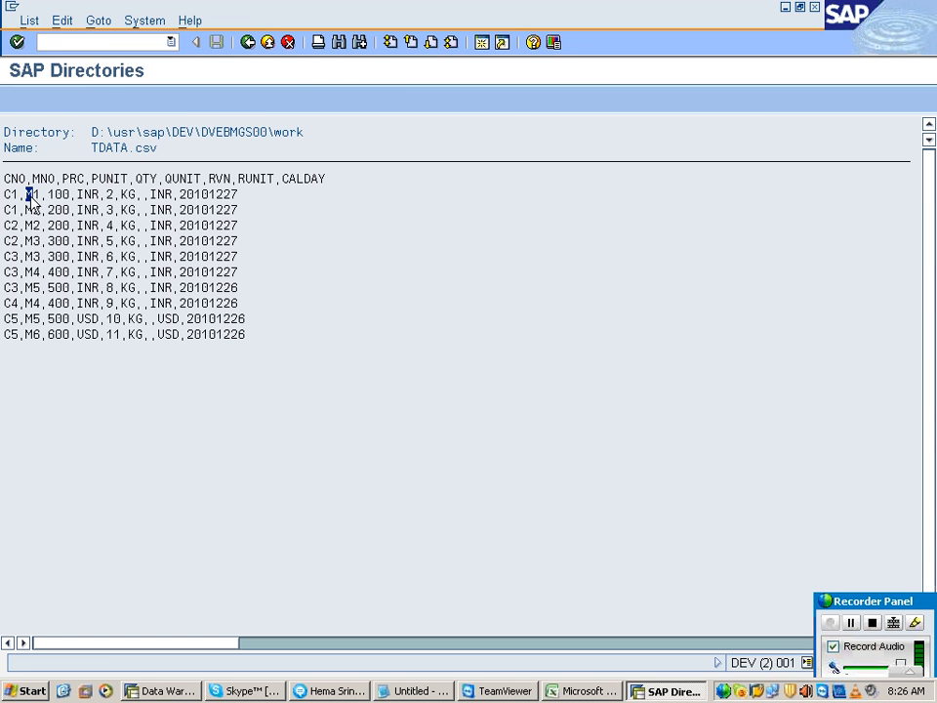
pyautogui.click(76, 195)
pyautogui.click(102, 179)
pyautogui.click(84, 195)
pyautogui.click(138, 180)
pyautogui.click(110, 195)
pyautogui.click(180, 180)
pyautogui.click(125, 195)
pyautogui.click(146, 195)
pyautogui.click(160, 194)
pyautogui.click(256, 180)
pyautogui.click(198, 194)
pyautogui.click(226, 194)
pyautogui.click(263, 210)
pyautogui.click(267, 42)
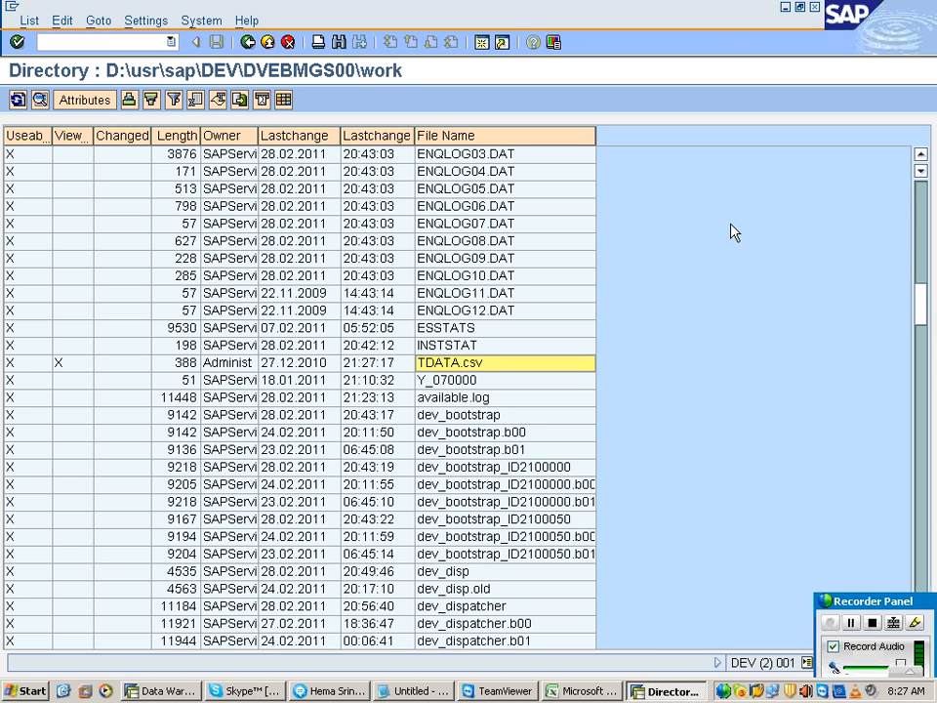
# Step: Close the SAP directory session and the Microsoft Excel window, keeping the Data Warehousing Workbench open
pyautogui.rightClick(671, 691)
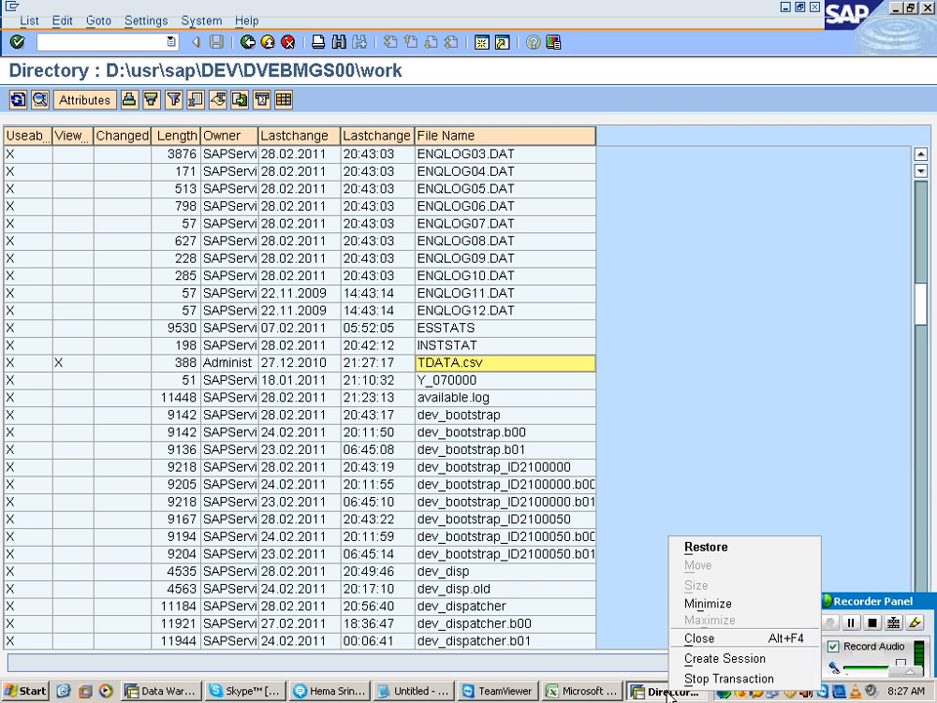
pyautogui.click(685, 640)
pyautogui.click(186, 691)
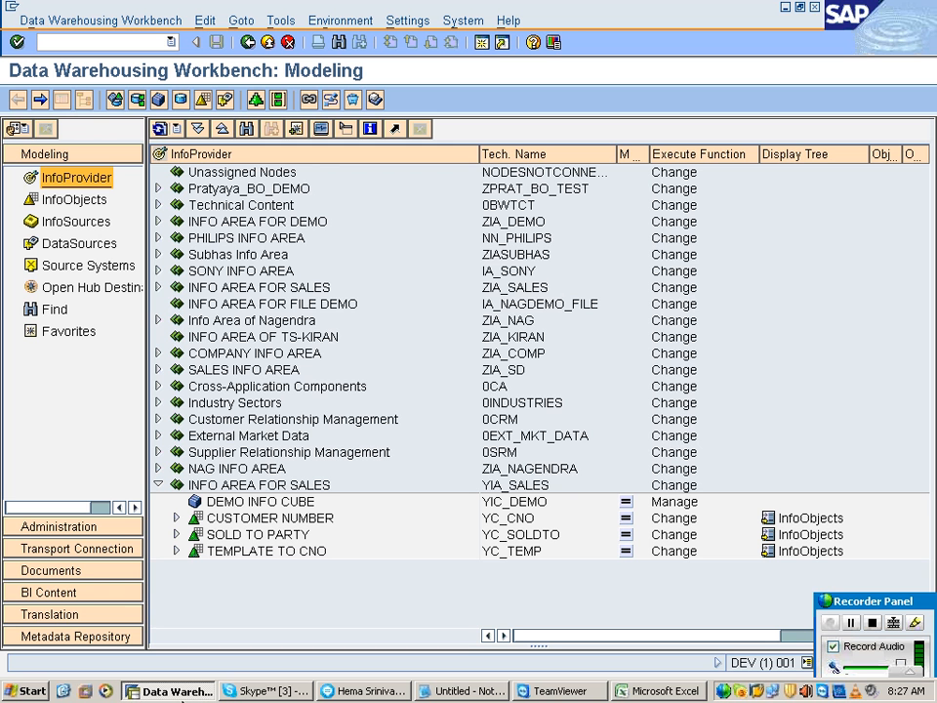
pyautogui.rightClick(703, 691)
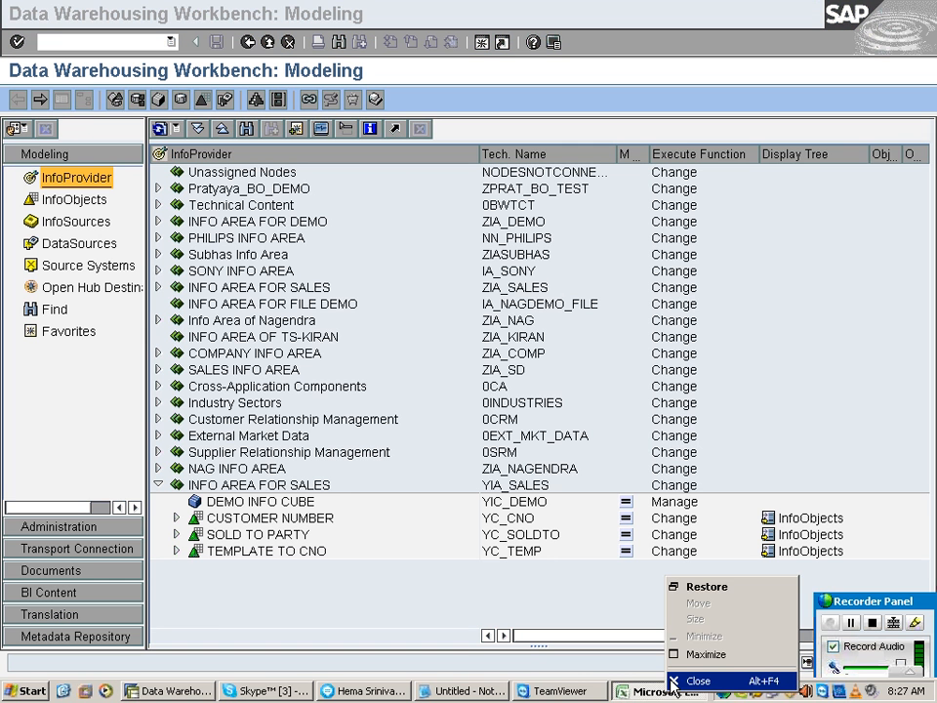
pyautogui.click(695, 676)
pyautogui.click(470, 387)
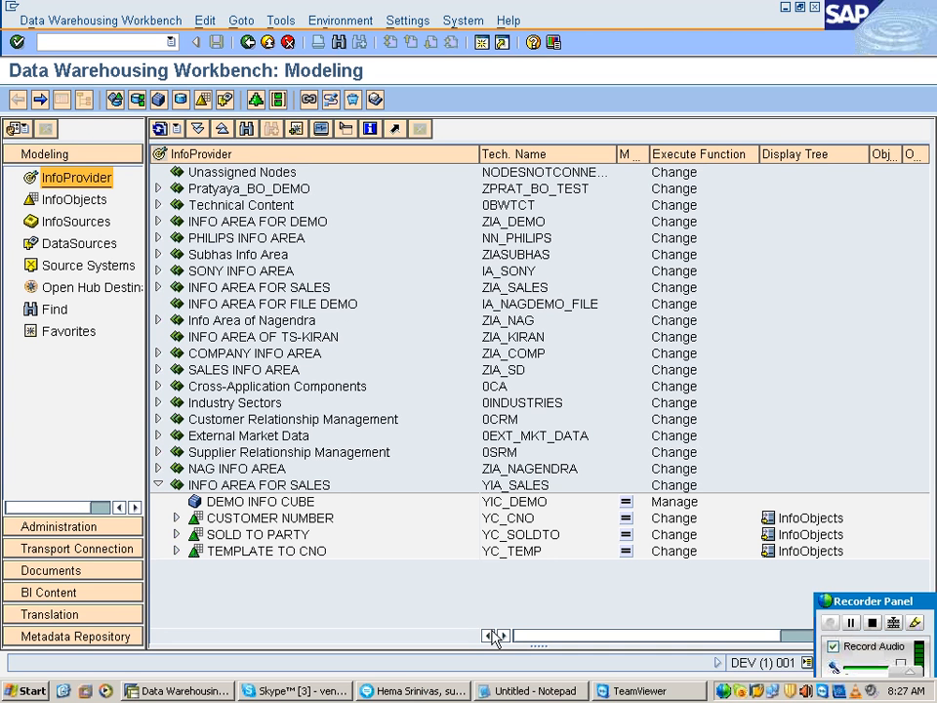
# Step: Switch to the Notepad notes and add the heading "STEP 1 : DEFINE THE TARGET" below DIR_HOME, followed by blank lines
pyautogui.click(485, 691)
pyautogui.press('Return')
pyautogui.press('Return')
pyautogui.press('Return')
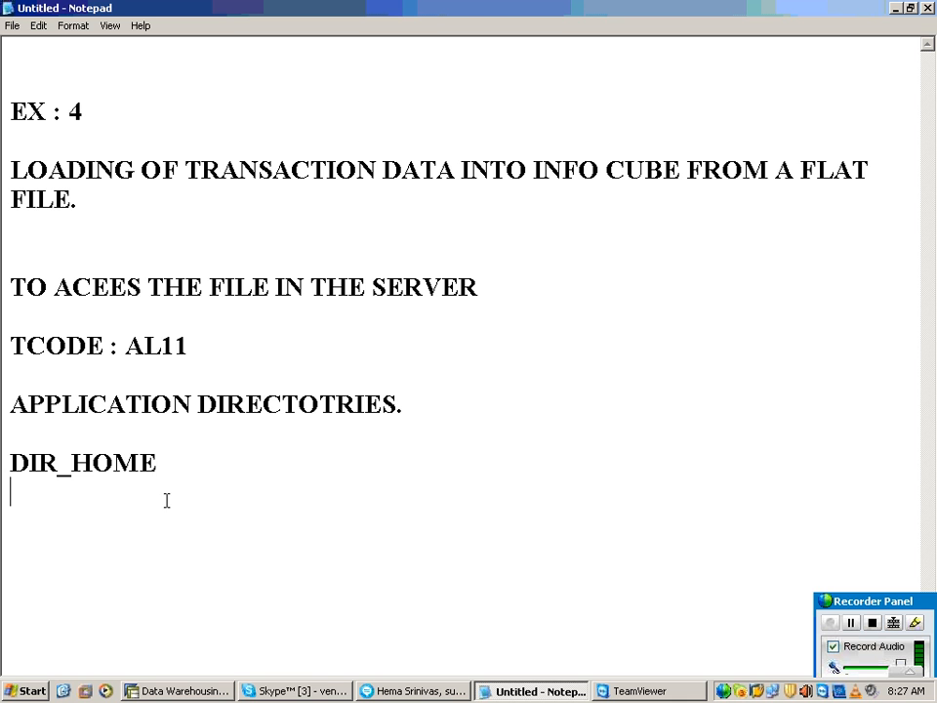
pyautogui.write('STEP')
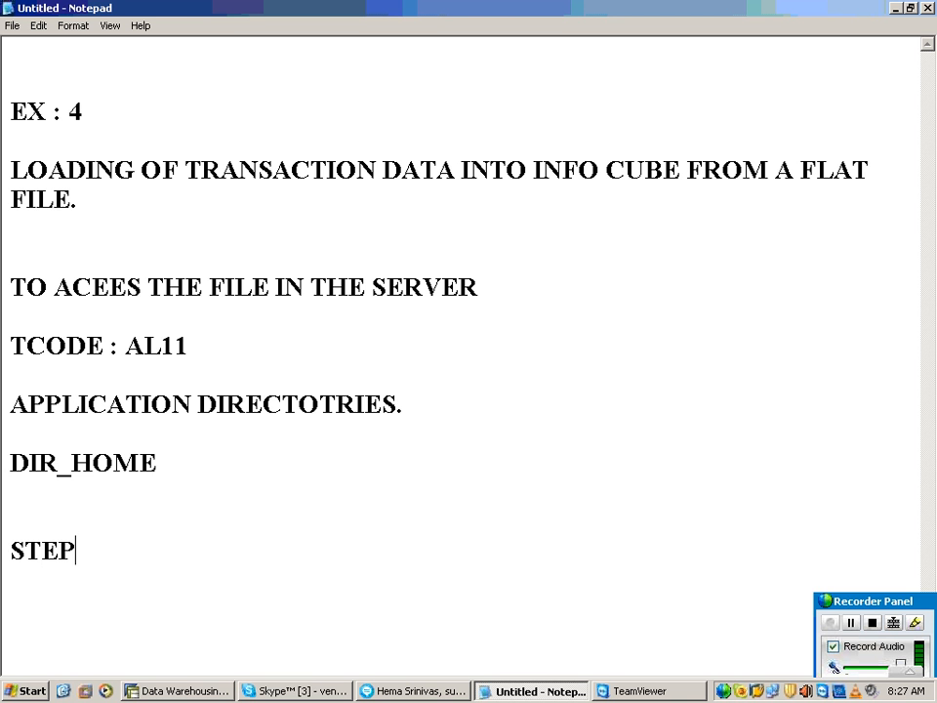
pyautogui.write(' 1 :  DEFINR')
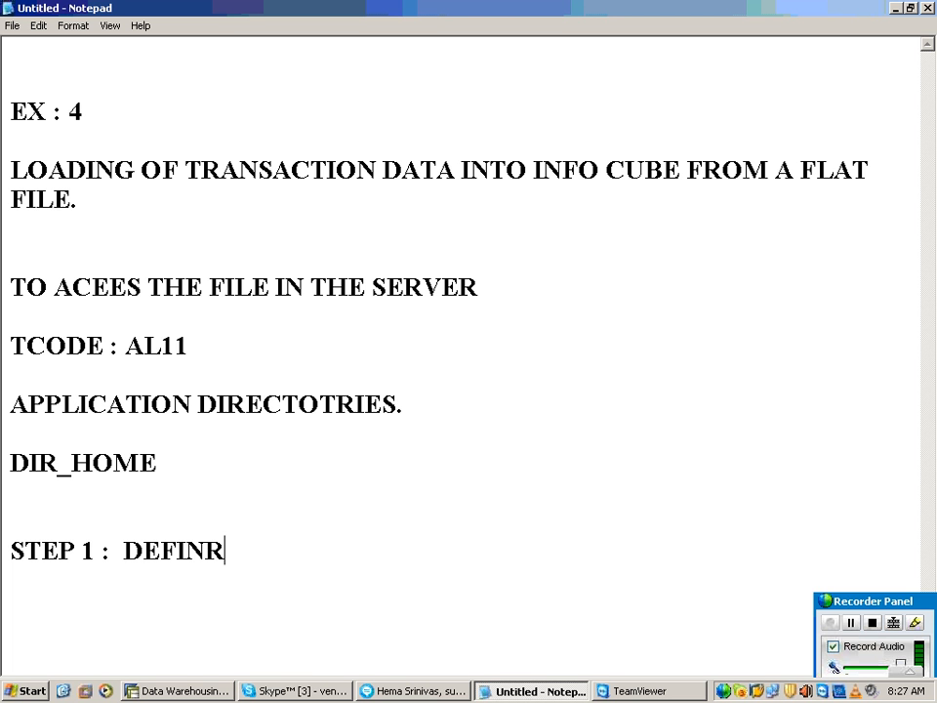
pyautogui.press('BackSpace')
pyautogui.write('E THE ')
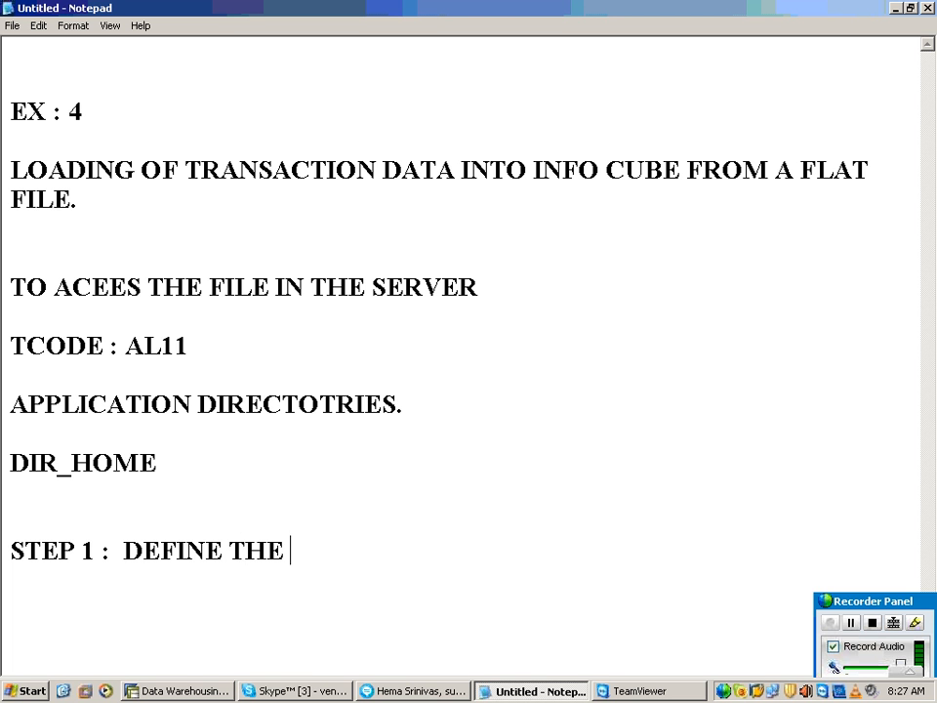
pyautogui.write('TARGET')
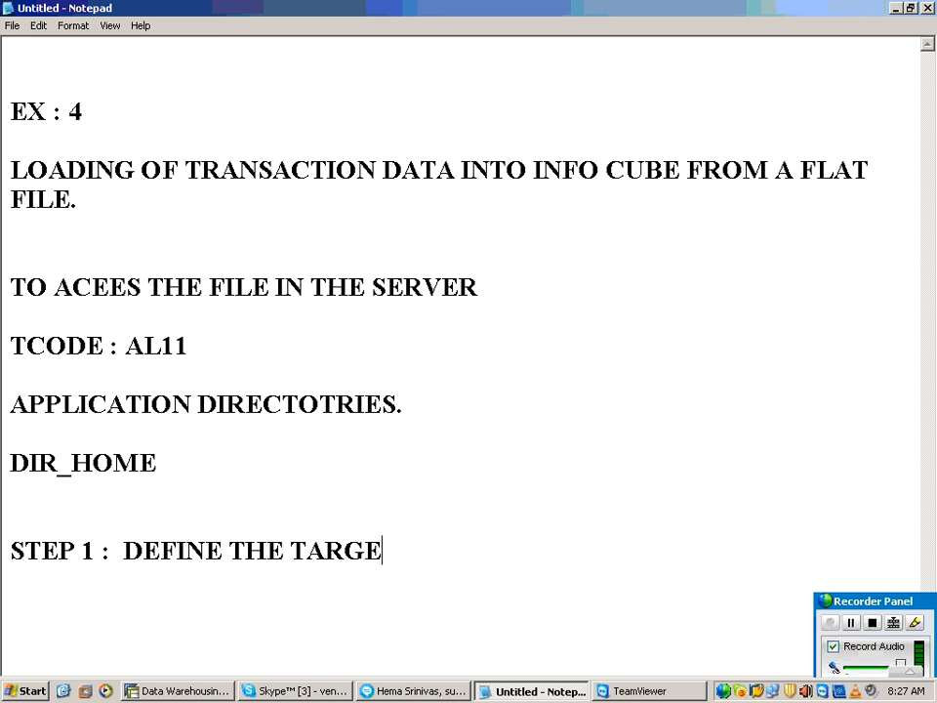
pyautogui.press('Return')
pyautogui.press('Return')
pyautogui.press('Return')
pyautogui.press('Return')
pyautogui.press('Return')
pyautogui.press('Return')
pyautogui.press('Return')
pyautogui.press('Return')
pyautogui.press('Return')
pyautogui.press('Return')
pyautogui.press('Return')
pyautogui.press('Return')
pyautogui.press('Return')
pyautogui.press('Return')
pyautogui.press('Return')
pyautogui.press('Return')
pyautogui.press('Return')
pyautogui.press('Return')
pyautogui.press('Return')
pyautogui.press('Return')
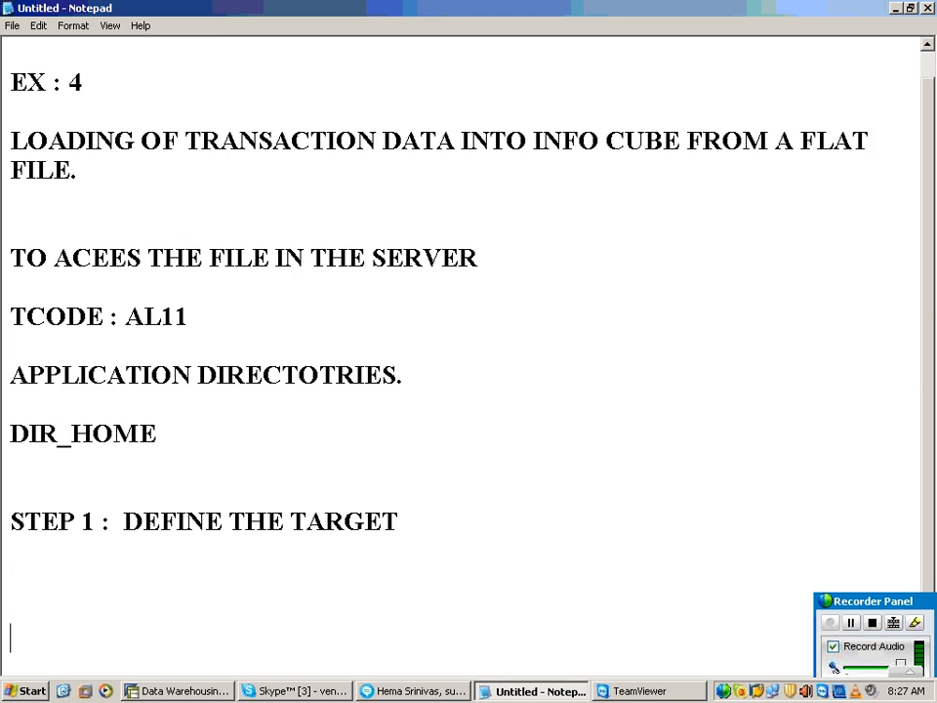
# Step: Under the step 1 heading, write "PERFORM CREATION OF CUBE EXERCISE :" and, after a blank line, "YIC_DEMO"
pyautogui.scroll(1, 36, 191)
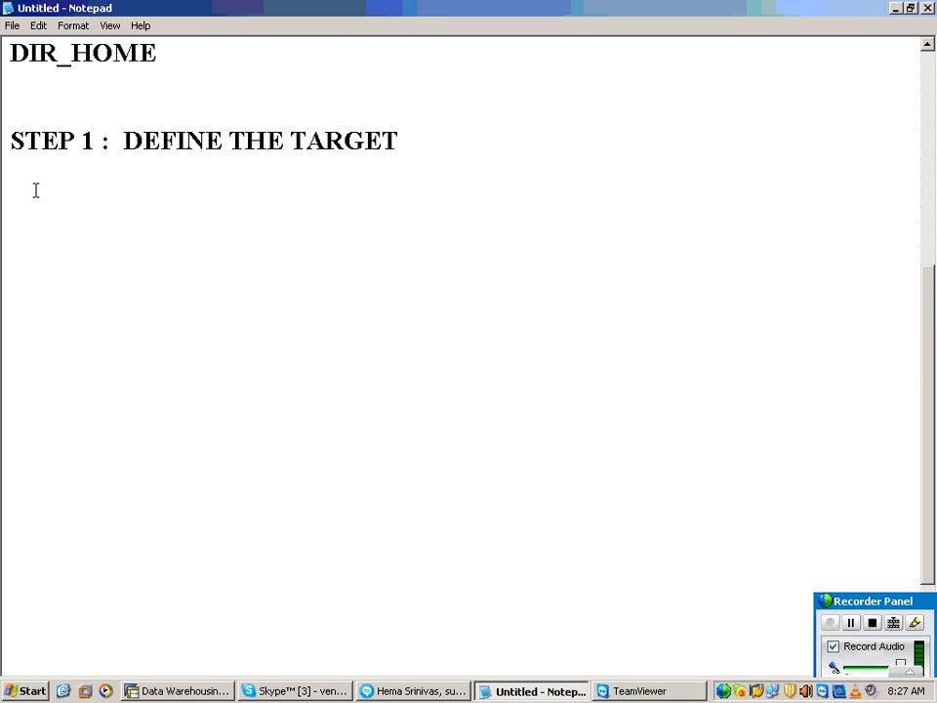
pyautogui.click(36, 192)
pyautogui.write('PERFORM')
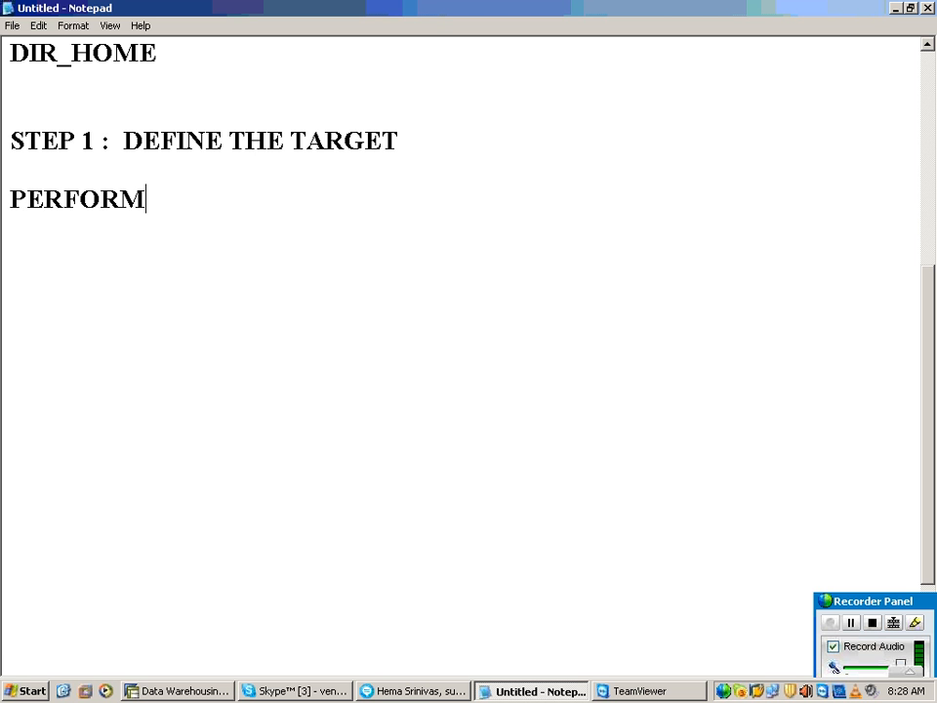
pyautogui.write(' CREATION O')
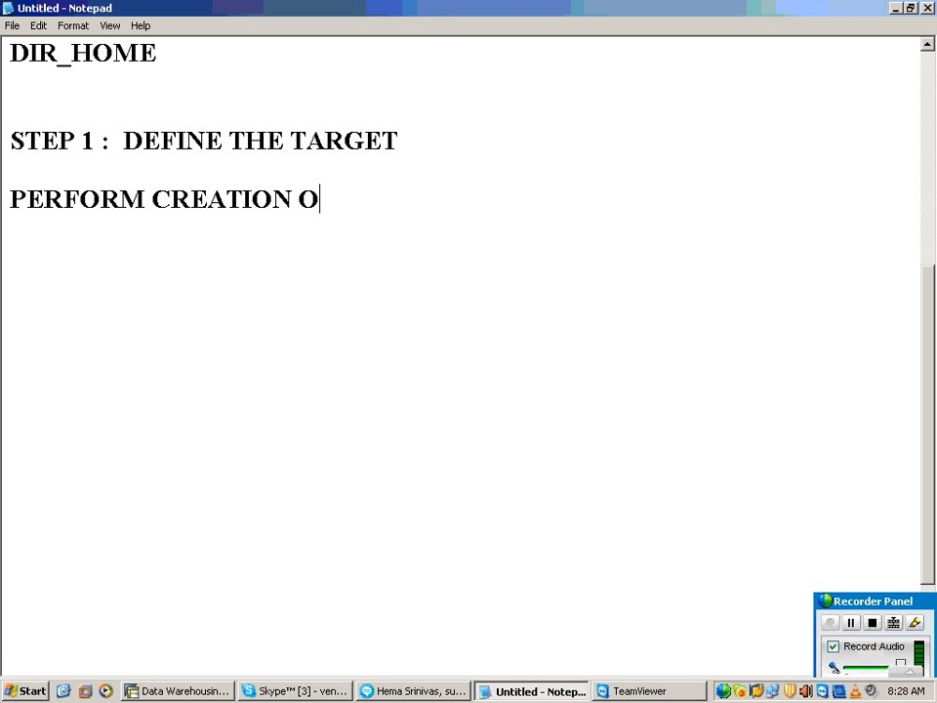
pyautogui.write('F CUBE E')
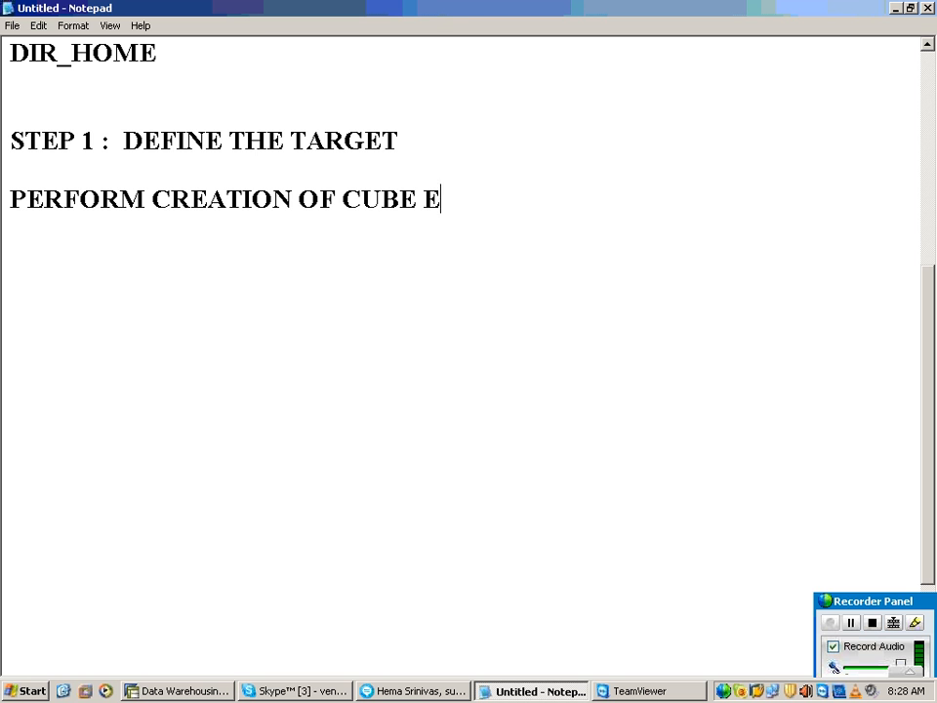
pyautogui.write('XERCISE :')
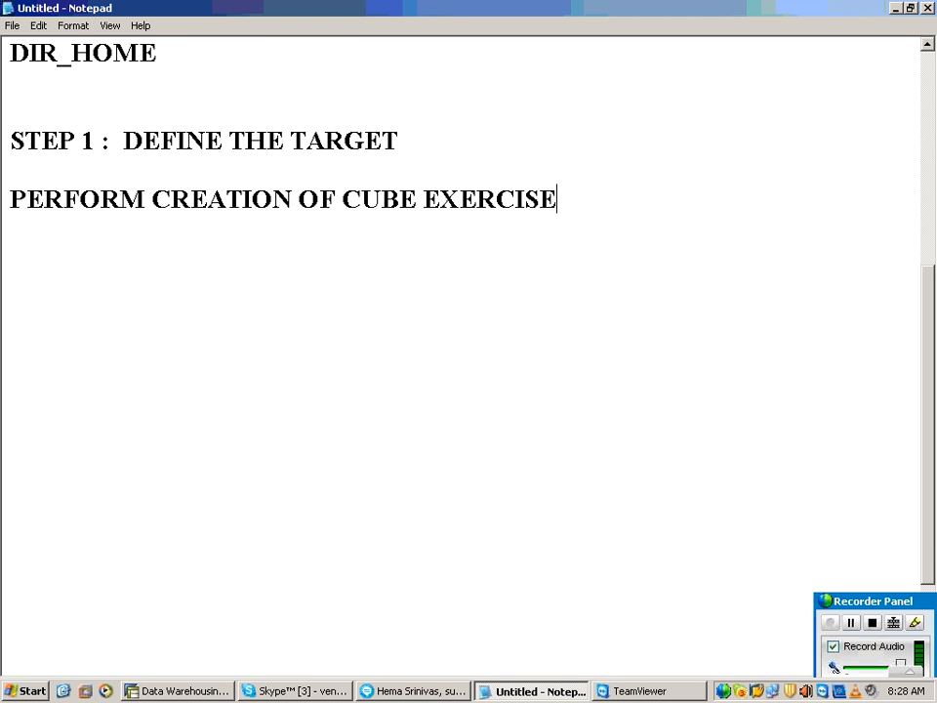
pyautogui.press('Return')
pyautogui.press('Return')
pyautogui.write('YIC_DEMO')
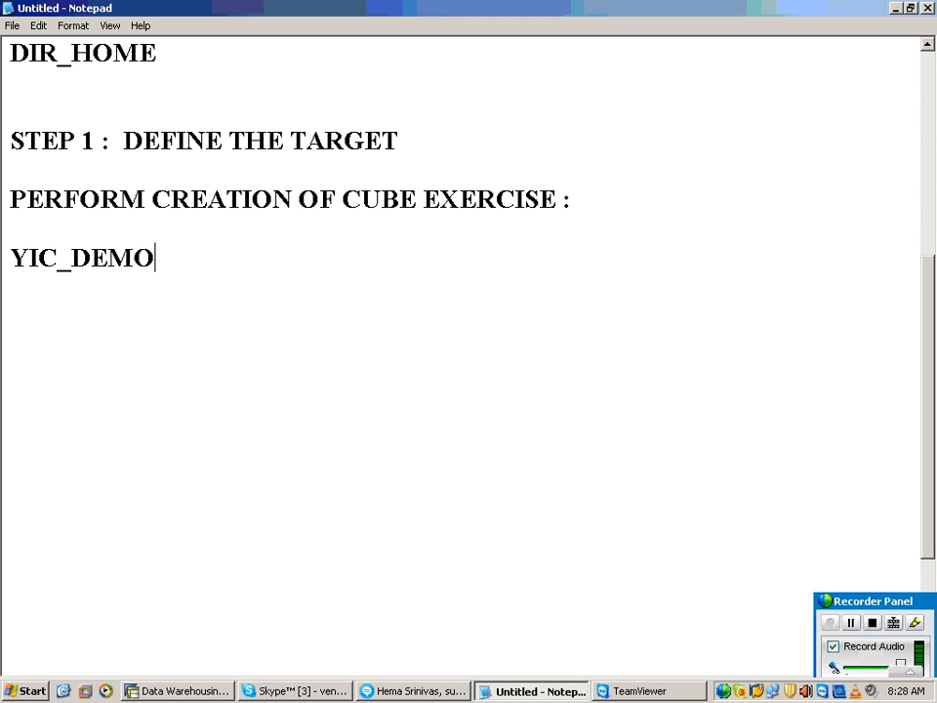
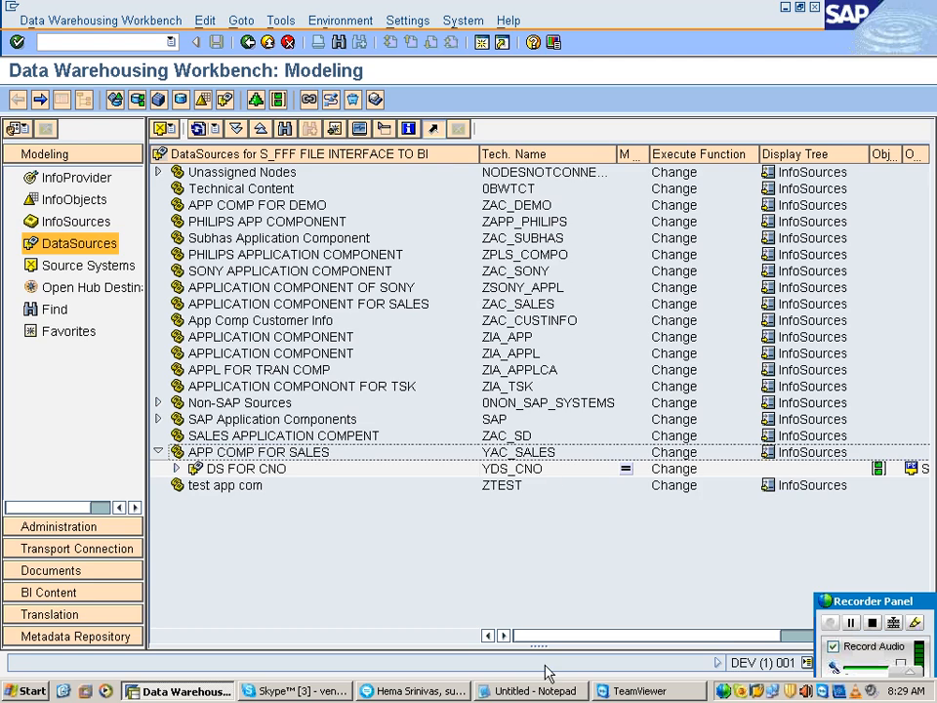
# Step: Switch to the Notepad notes and write "RSA1......> MODELLING TAB..............> DATA SOURCE LEVEL" under the step 2 heading
pyautogui.click(535, 690)
pyautogui.write('RSA1')
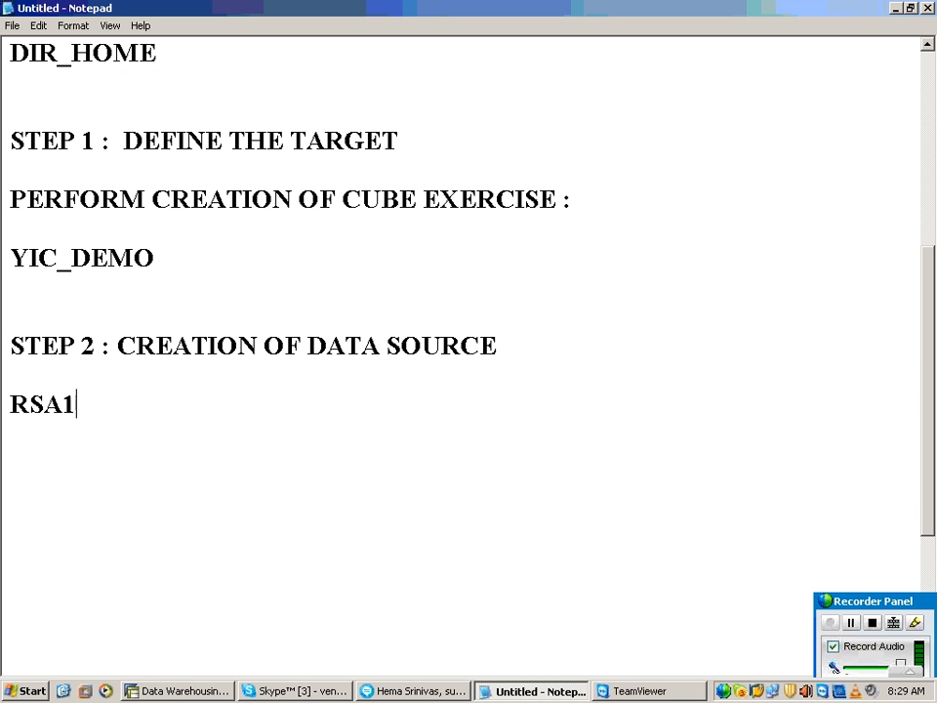
pyautogui.write('......> M,O')
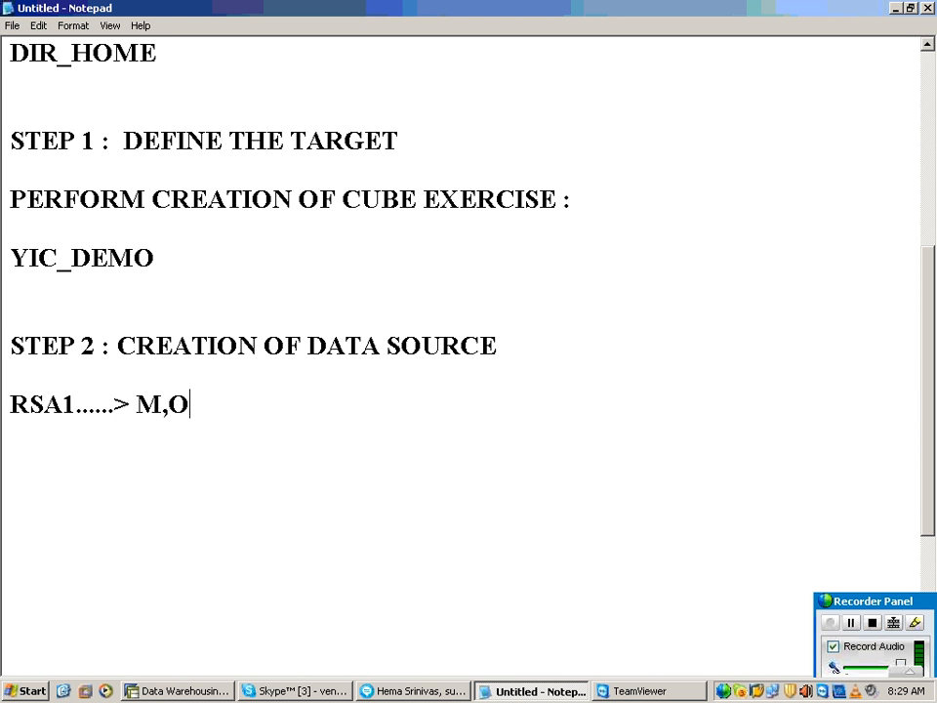
pyautogui.press('BackSpace')
pyautogui.press('BackSpace')
pyautogui.write('ODELLINGT')
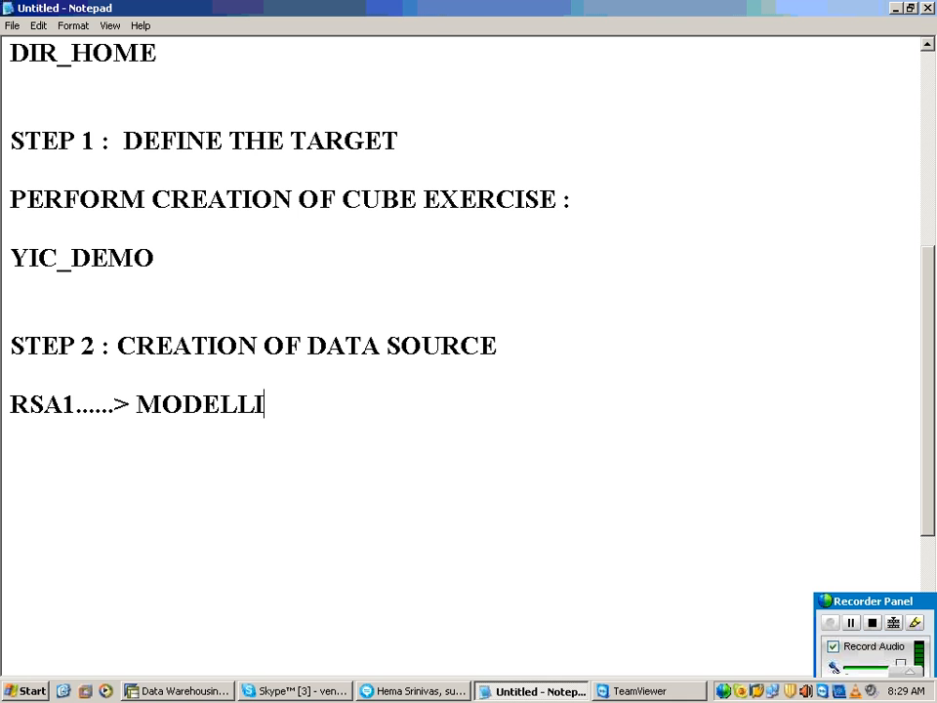
pyautogui.press('BackSpace')
pyautogui.press('BackSpace')
pyautogui.write('TAB.')
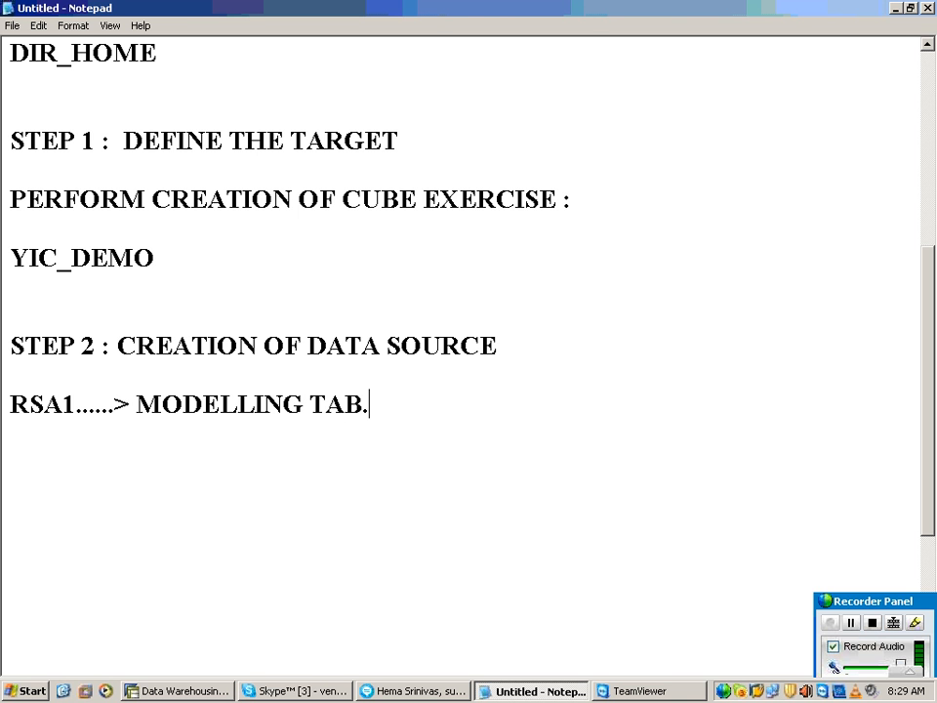
pyautogui.write('.............> DATA P')
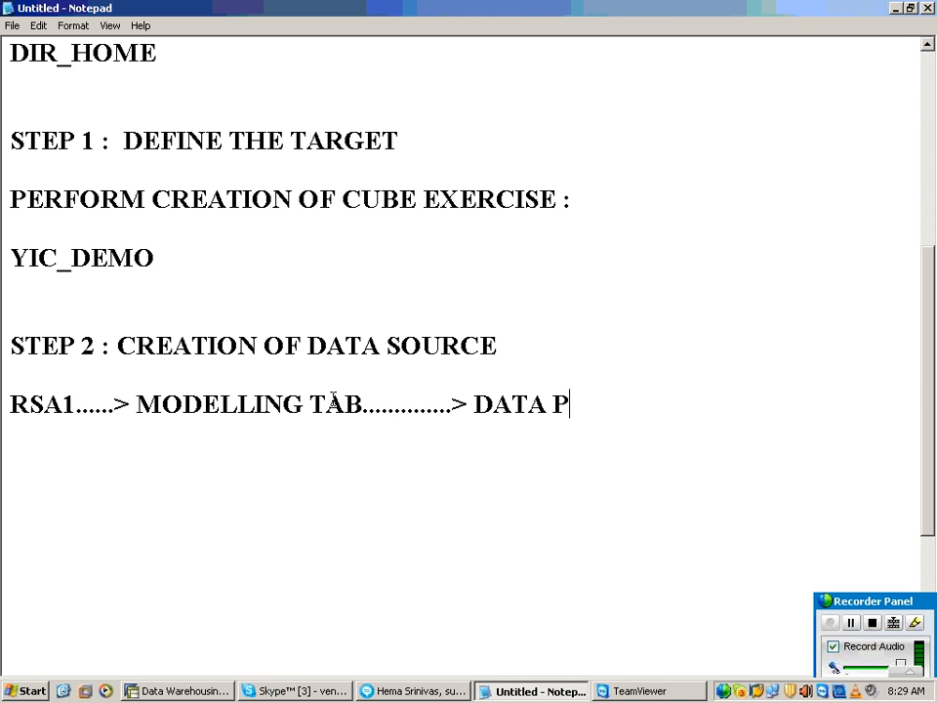
pyautogui.press('BackSpace')
pyautogui.write('S')
pyautogui.write('OURCE ;')
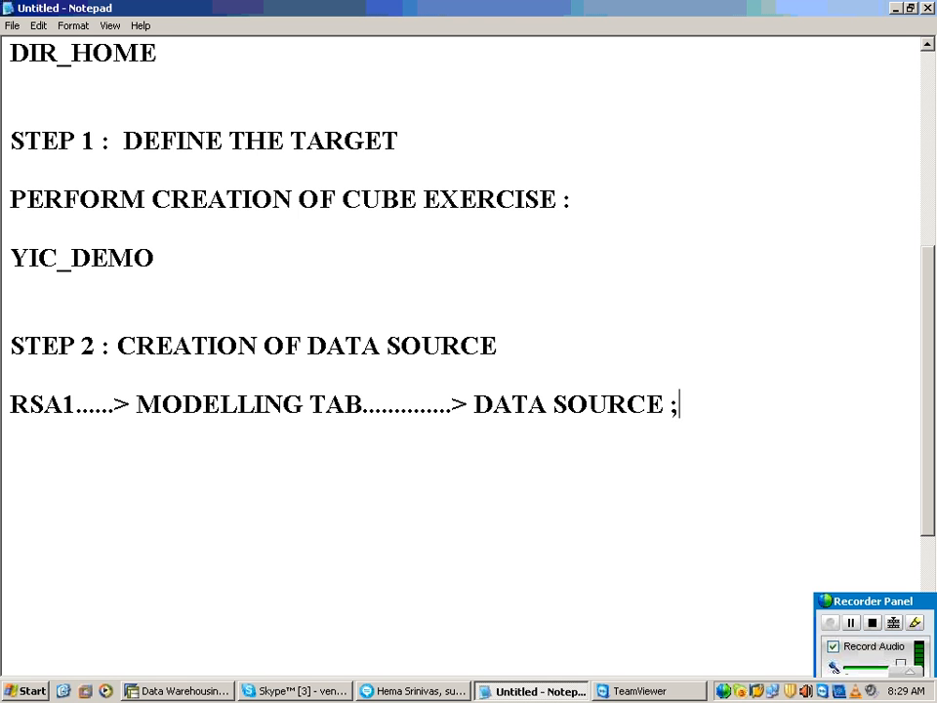
pyautogui.press('BackSpace')
pyautogui.write('LEVEL')
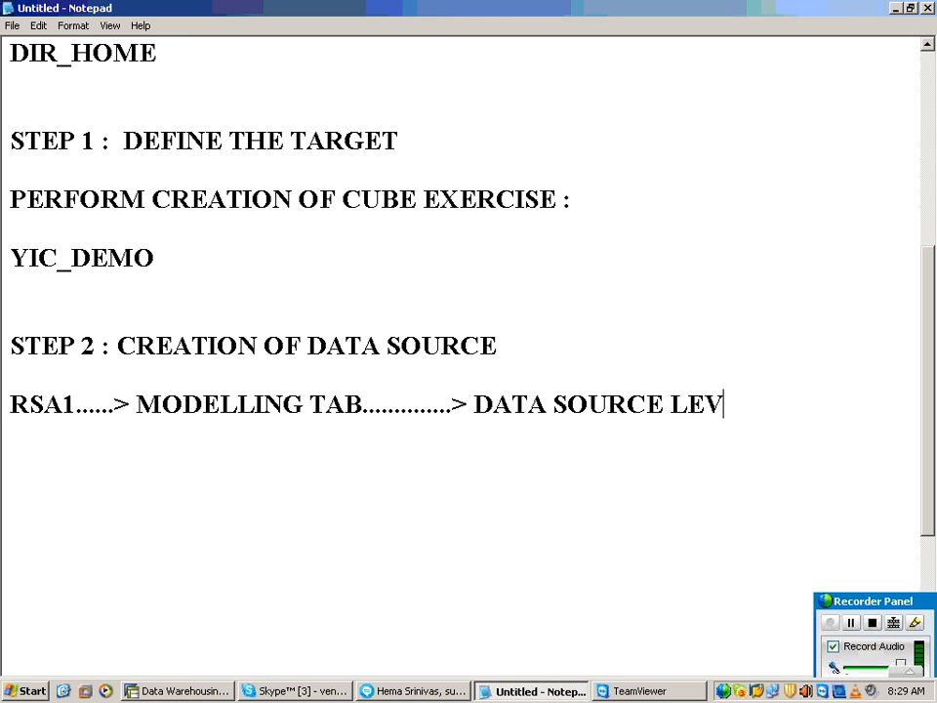
# Step: After a blank line below the RSA1 path, add the line "IN THE RIGHT FRAME SELECT THE APP COMP"
pyautogui.press('Return')
pyautogui.press('Return')
pyautogui.write('IN HT E')
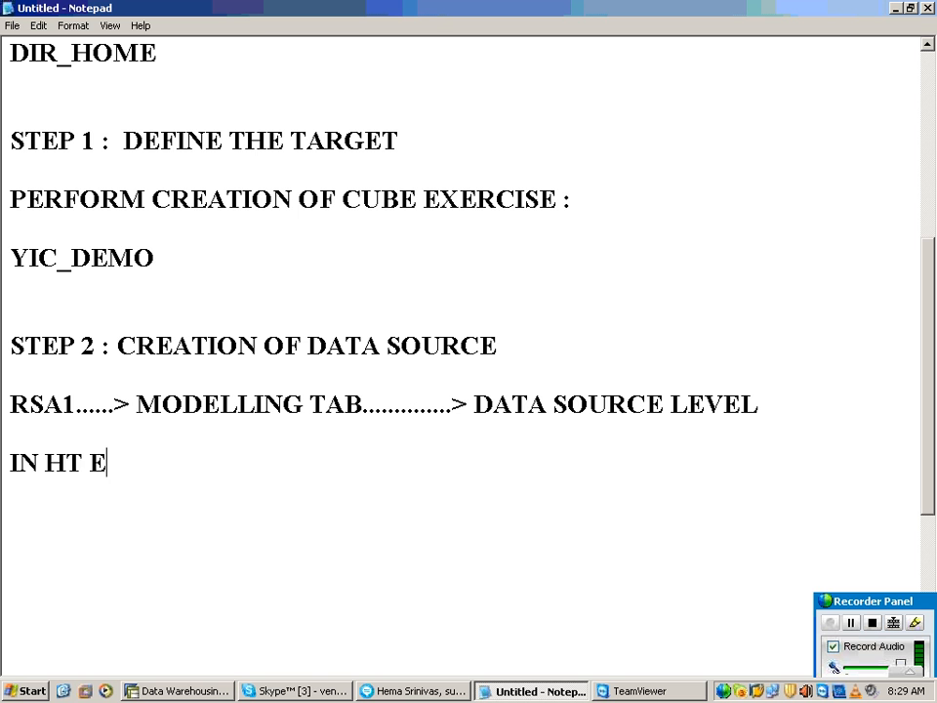
pyautogui.press('BackSpace')
pyautogui.press('BackSpace')
pyautogui.press('BackSpace')
pyautogui.press('BackSpace')
pyautogui.write('TJ')
pyautogui.press('BackSpace')
pyautogui.write('HE')
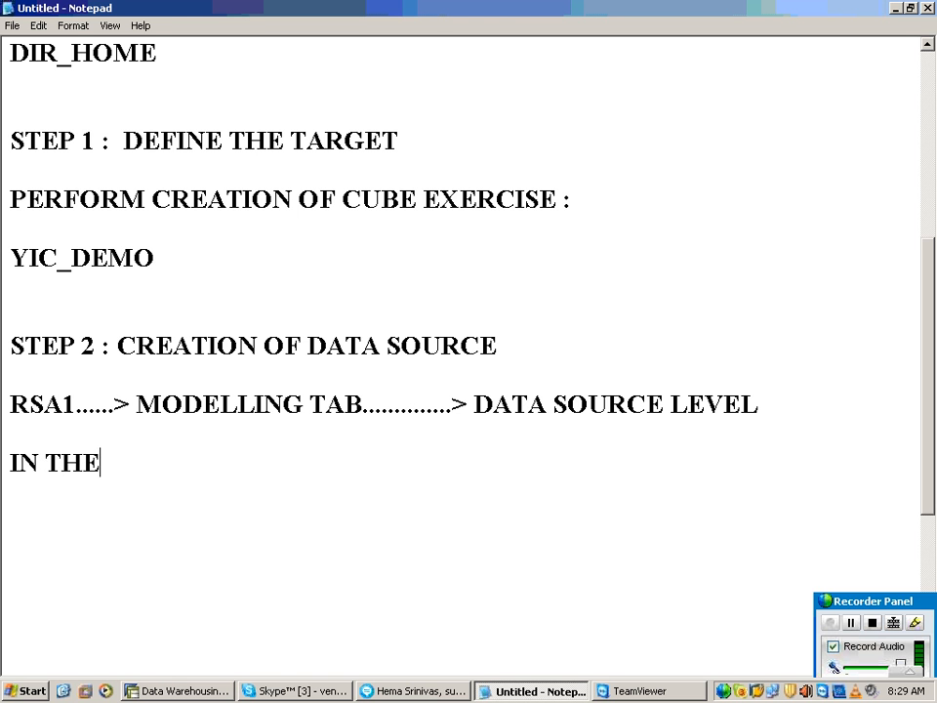
pyautogui.write(' RIGHT')
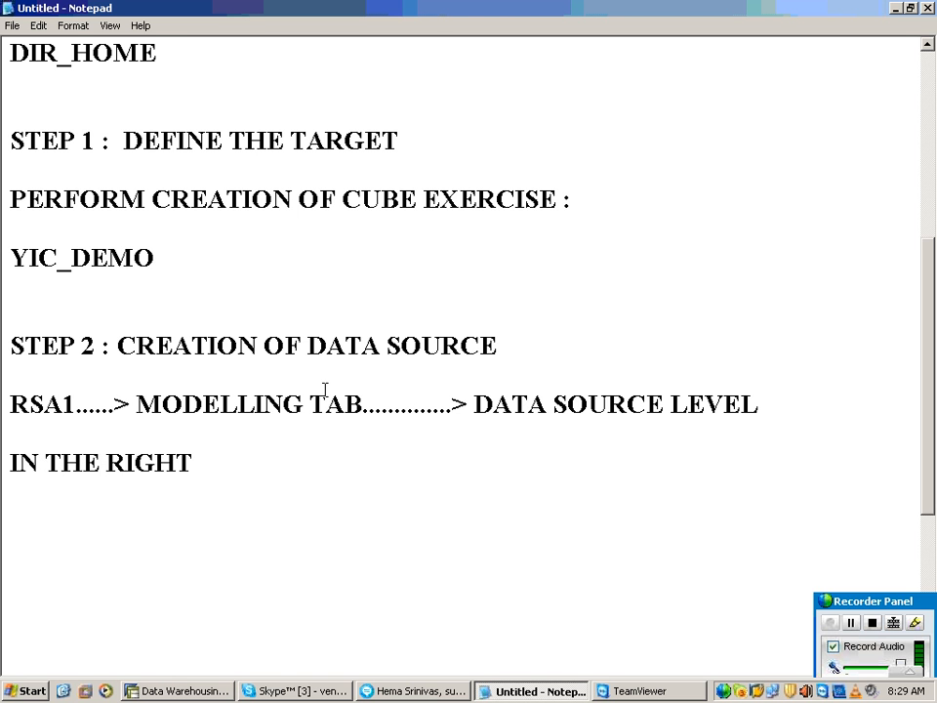
pyautogui.write(' FRAME SELECRT')
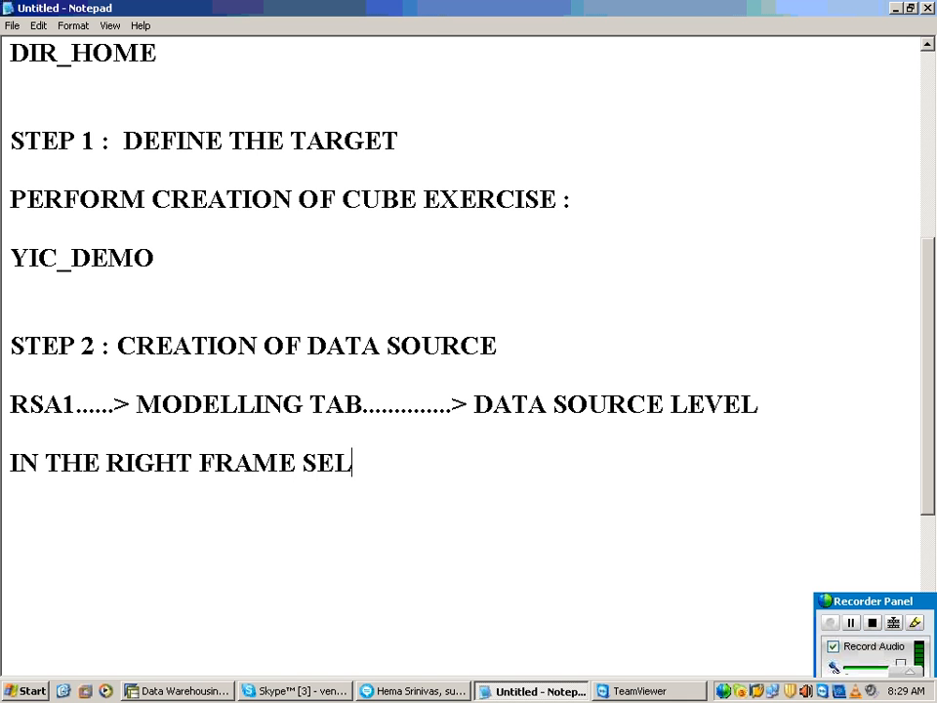
pyautogui.press('BackSpace')
pyautogui.press('BackSpace')
pyautogui.press('BackSpace')
pyautogui.write('T THE APP COMP')
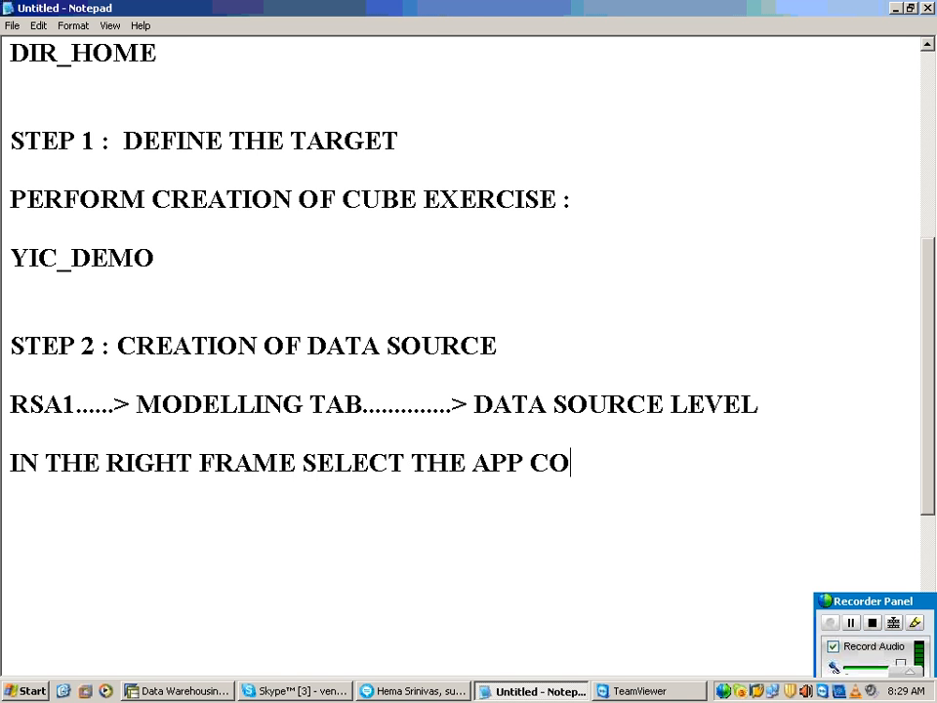
# Step: Add "CONTEXT MENU CREATE DATA SOURCE." as the next instruction, separated by a blank line and followed by a new line
pyautogui.press('Return')
pyautogui.press('Return')
pyautogui.write('CONT')
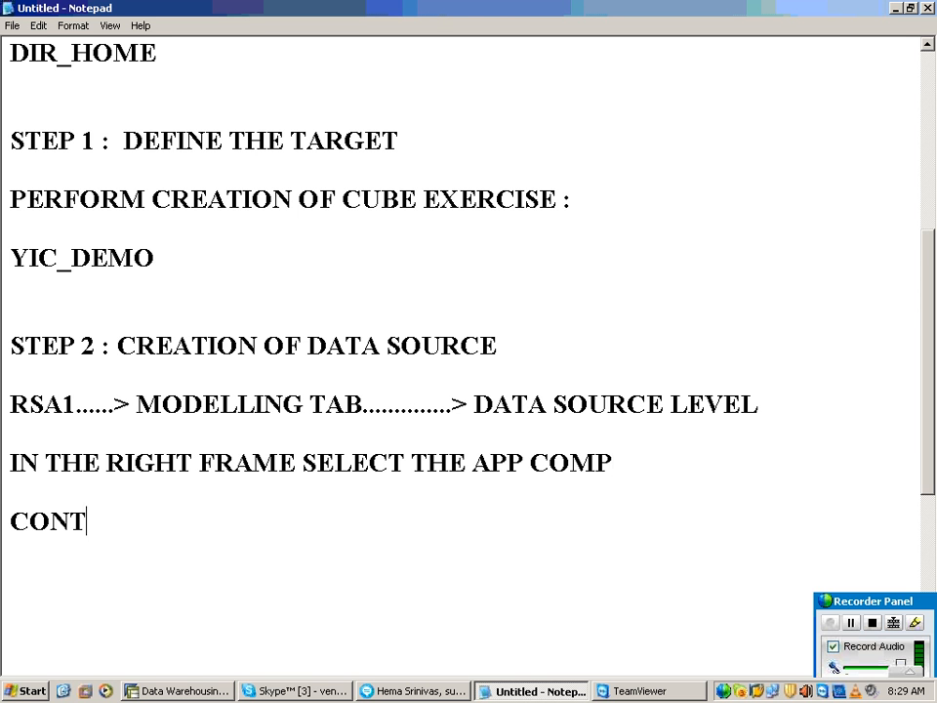
pyautogui.write('EXT MNEN')
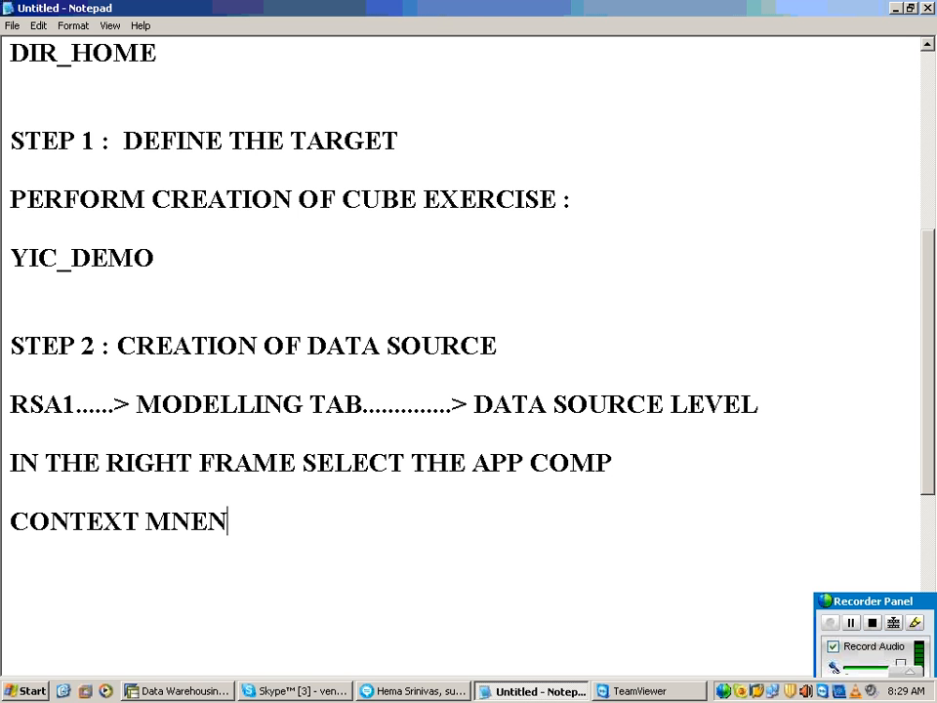
pyautogui.press('BackSpace')
pyautogui.press('BackSpace')
pyautogui.press('BackSpace')
pyautogui.write('ENU ')
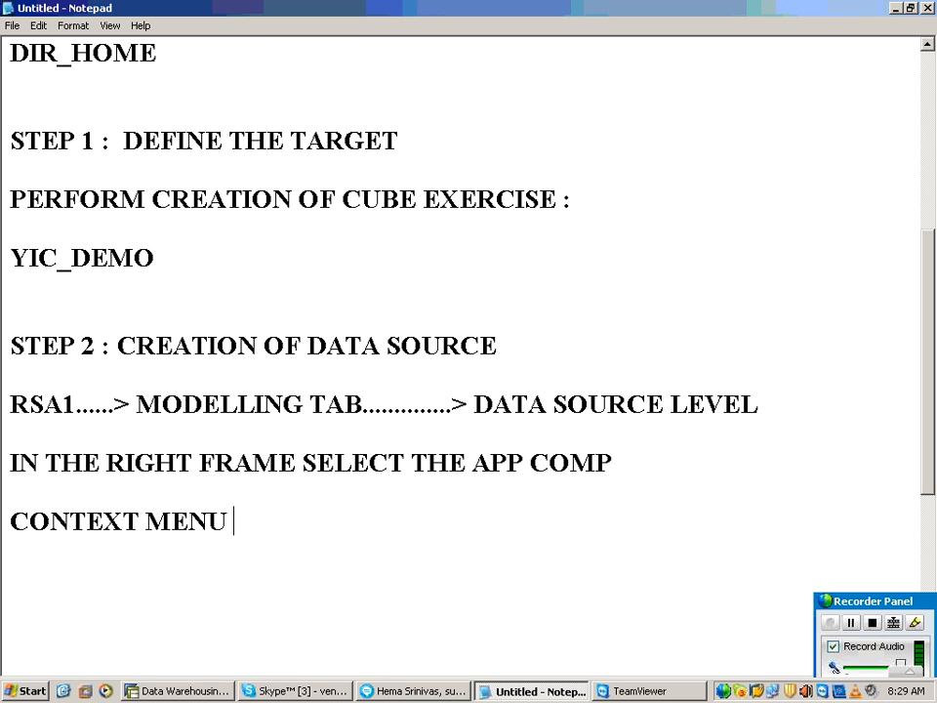
pyautogui.write('CREAT')
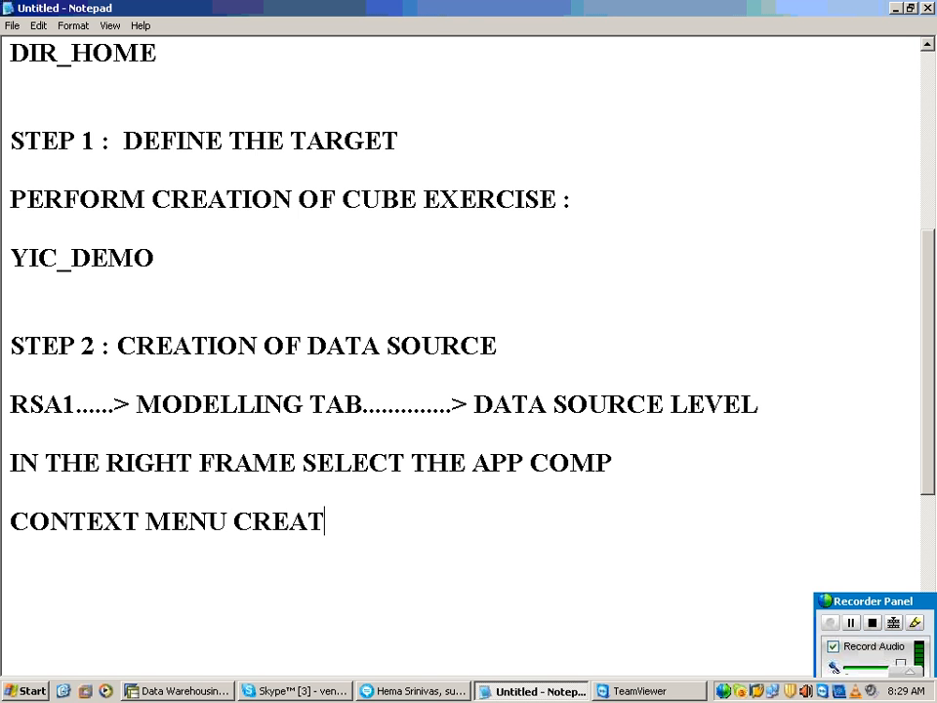
pyautogui.write('E DATA SOP')
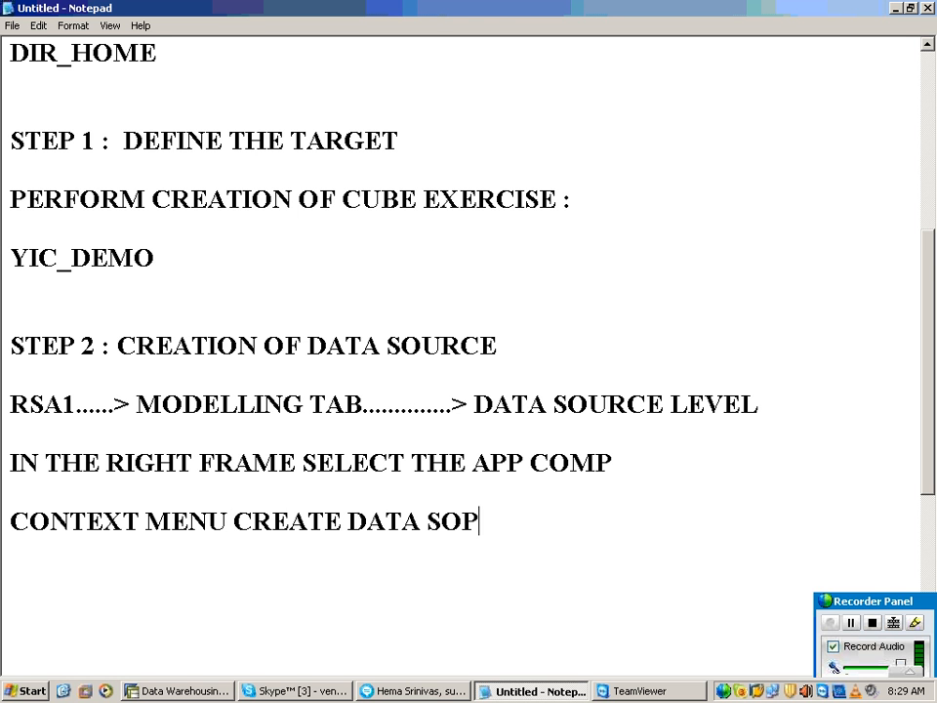
pyautogui.press('BackSpace')
pyautogui.write('URCE.')
pyautogui.press('Return')
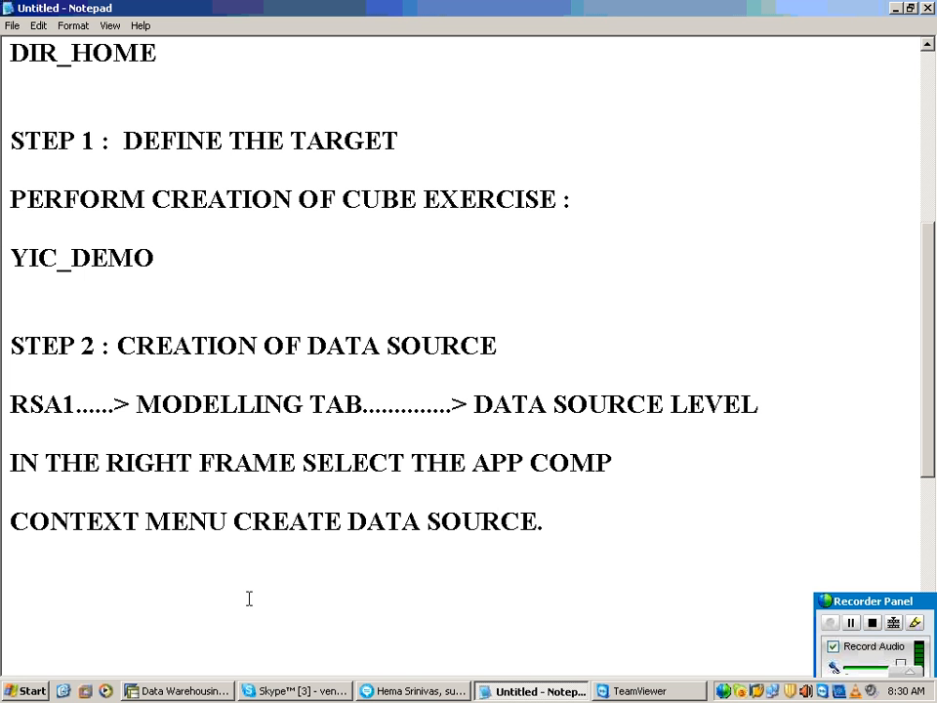
# Step: Switch to the Data Warehousing Workbench and start a new DataSource under APP COMP FOR SALES with data type Transaction Data
pyautogui.click(559, 693)
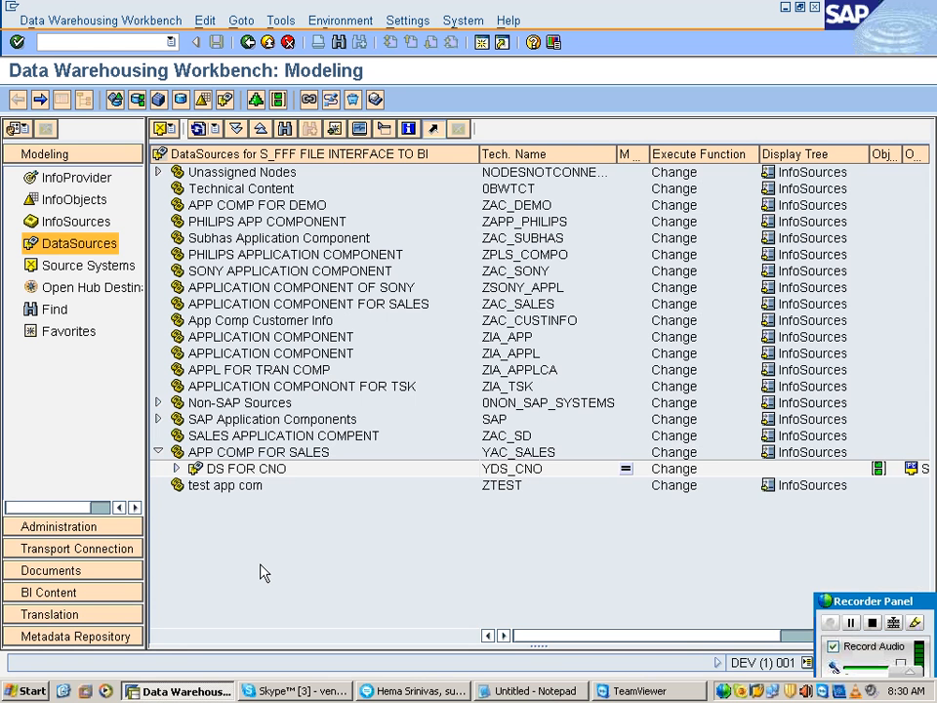
pyautogui.click(183, 455)
pyautogui.rightClick(183, 456)
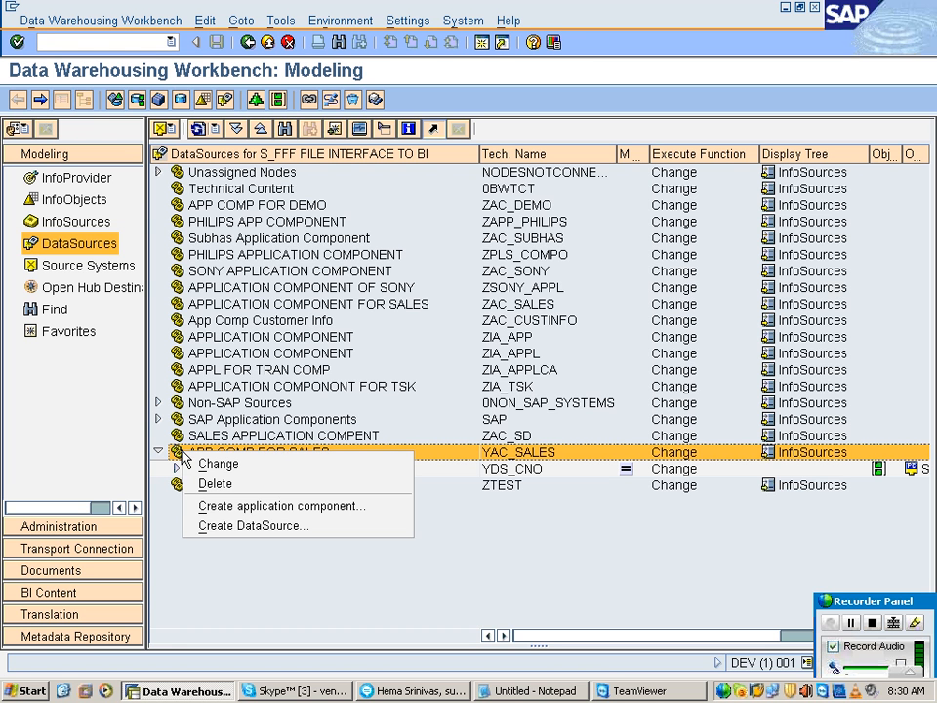
pyautogui.click(245, 527)
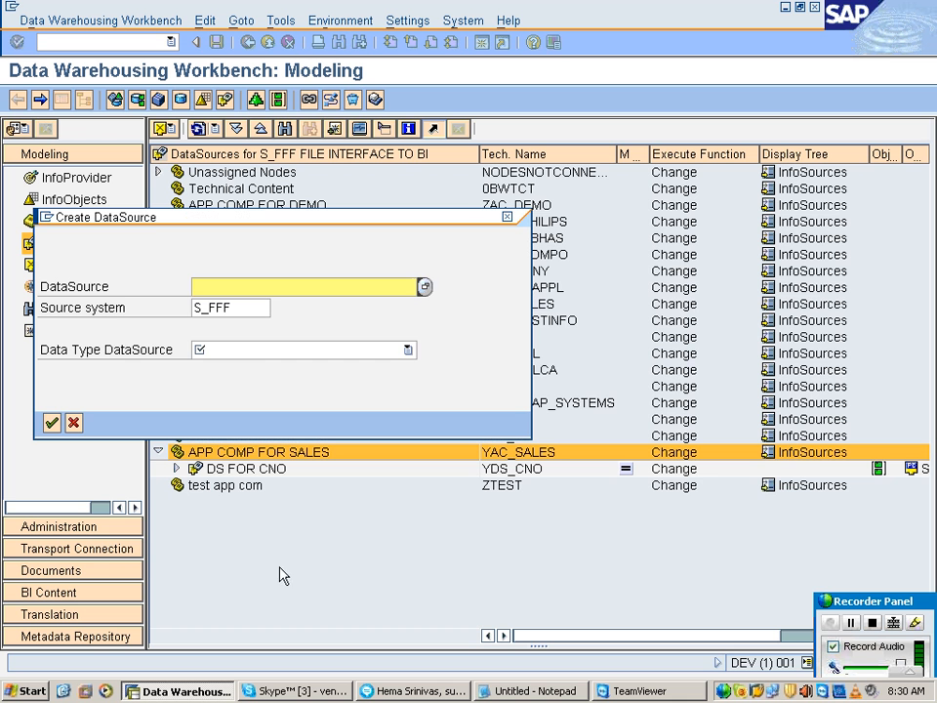
pyautogui.click(222, 350)
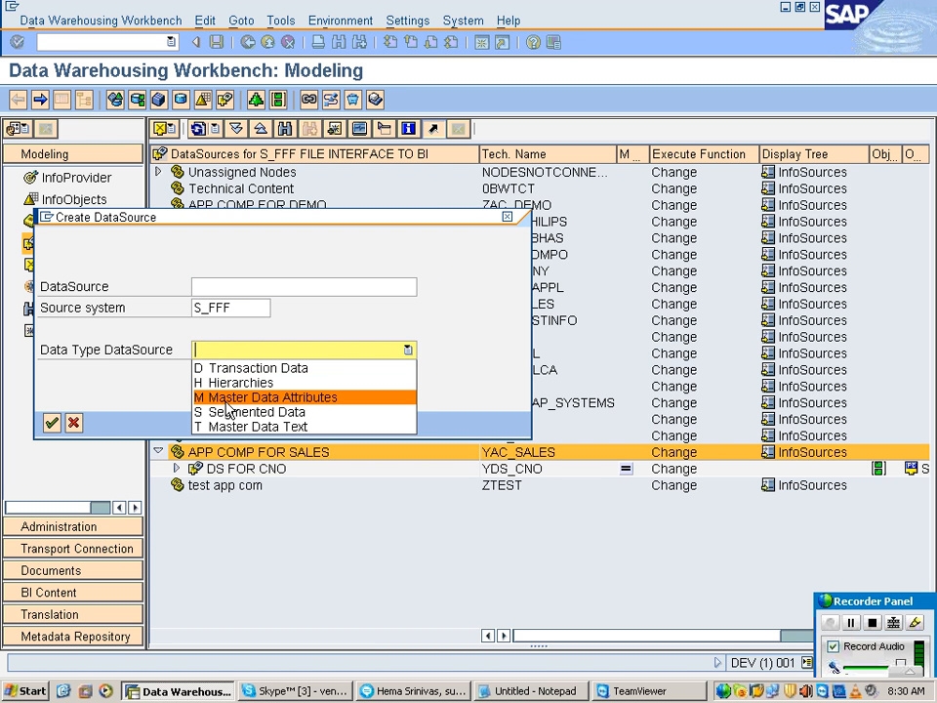
pyautogui.click(309, 383)
pyautogui.click(234, 368)
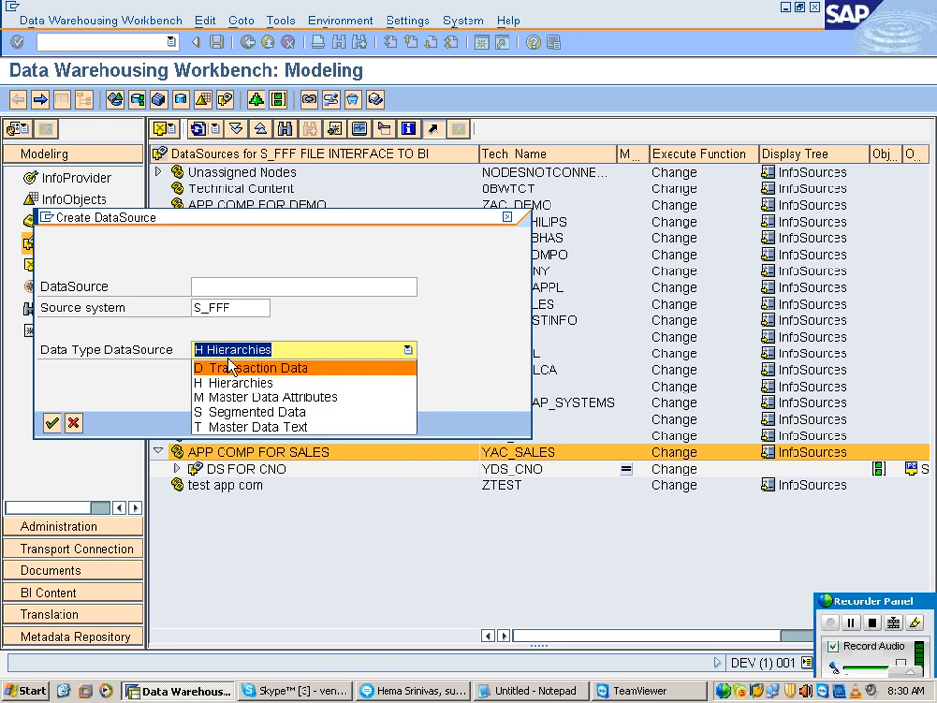
pyautogui.click(234, 369)
pyautogui.click(168, 358)
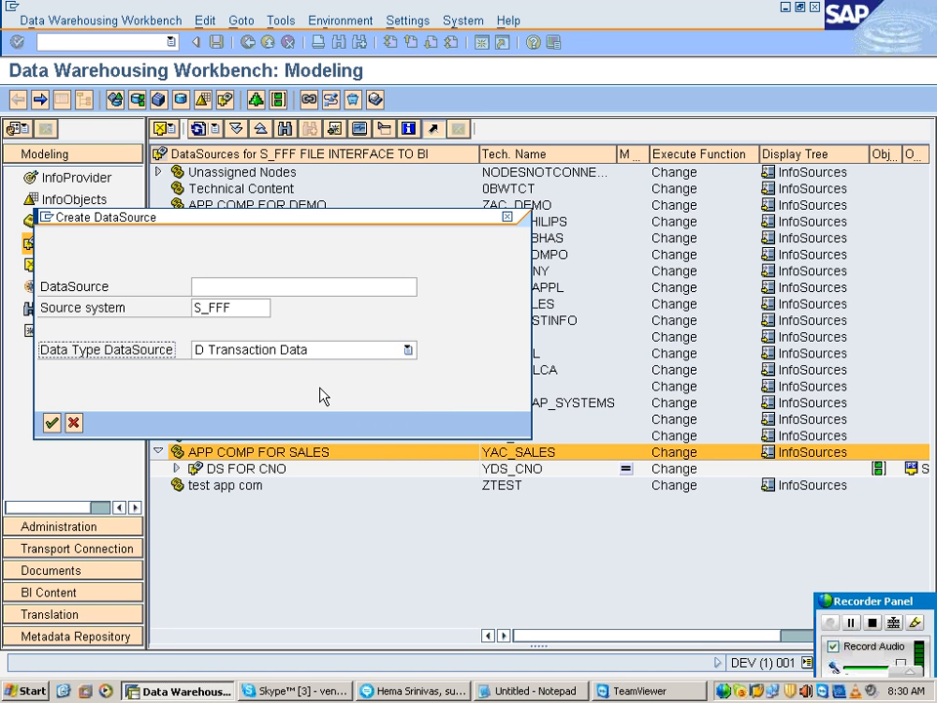
# Step: Name the new DataSource YDS_DEMO and confirm its creation for source system S_FFF
pyautogui.click(313, 285)
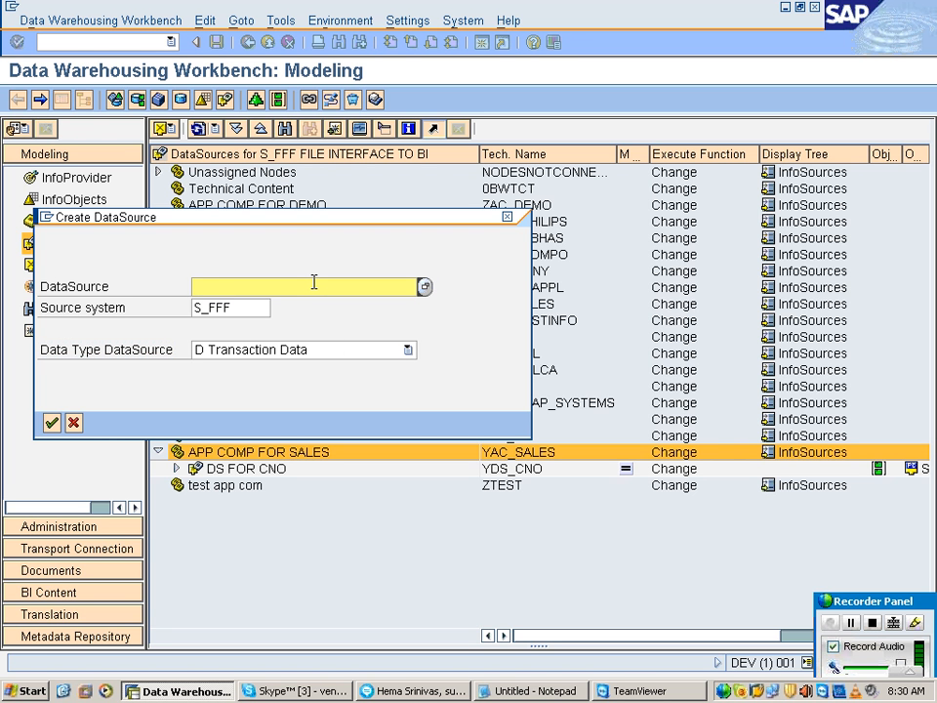
pyautogui.write('YDS_DEMO')
pyautogui.press('Tab')
pyautogui.press('Tab')
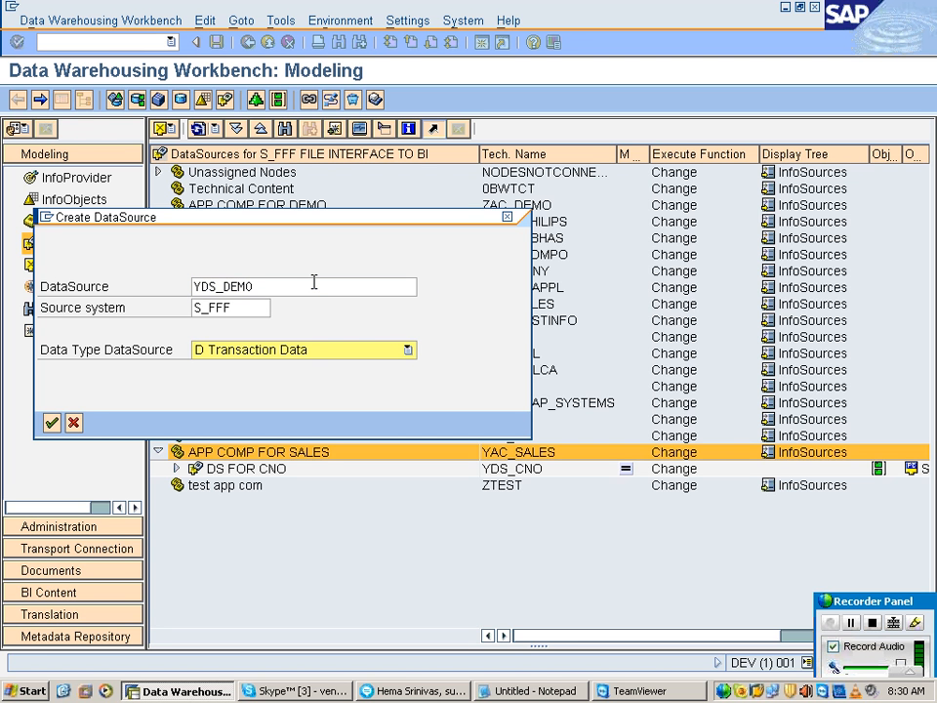
pyautogui.click(51, 422)
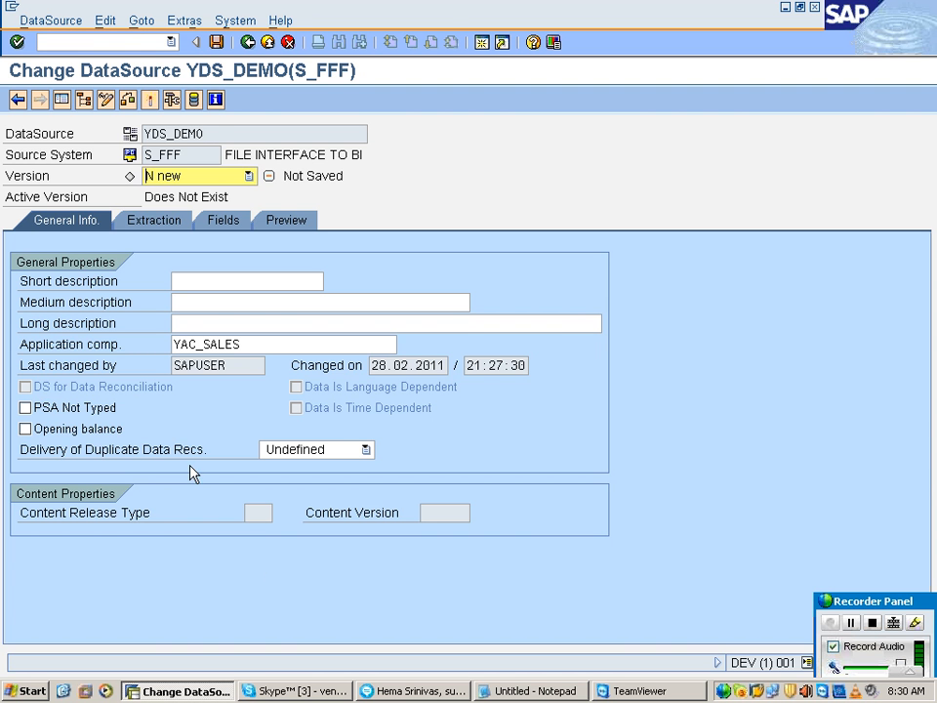
# Step: Examine the DataSource name, source system and version in the header of the new DataSource
pyautogui.click(211, 132)
pyautogui.moveTo(211, 132); pyautogui.dragTo(112, 148)
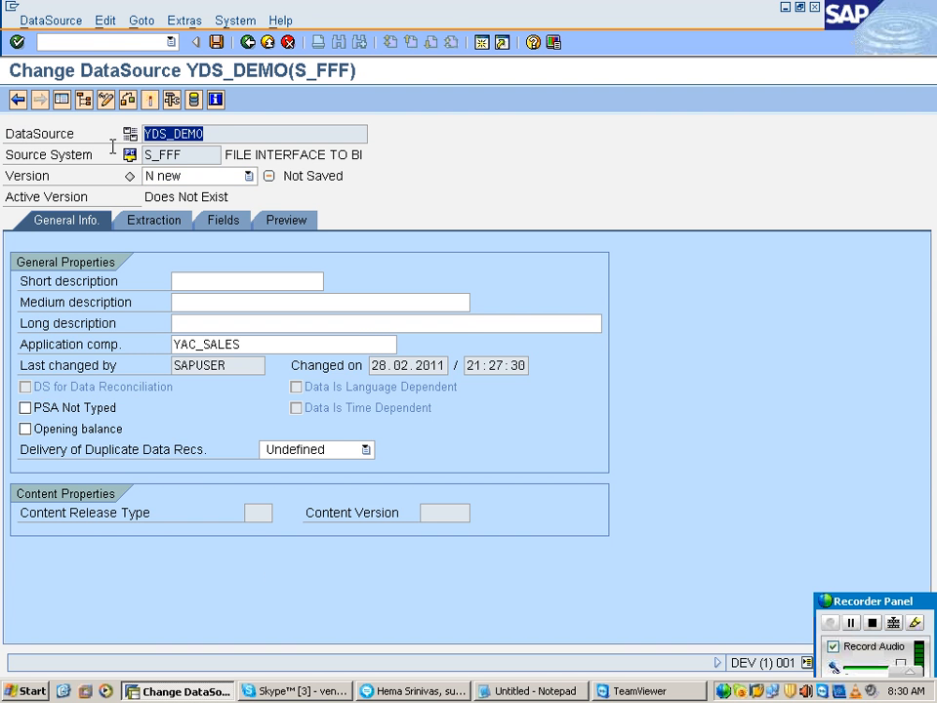
pyautogui.click(76, 161)
pyautogui.moveTo(180, 157); pyautogui.dragTo(137, 154)
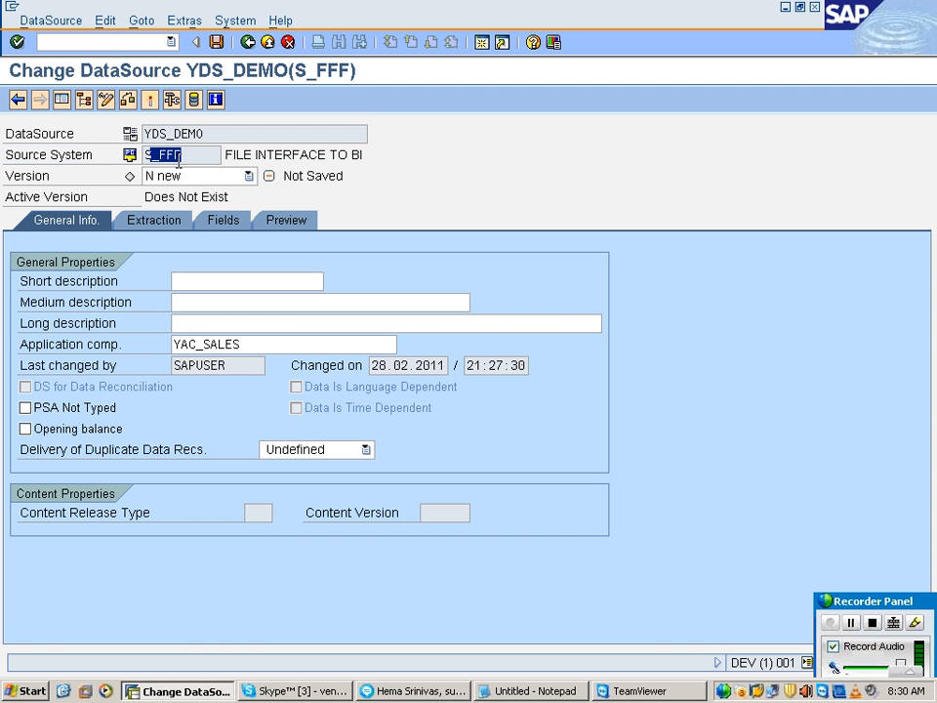
pyautogui.click(47, 178)
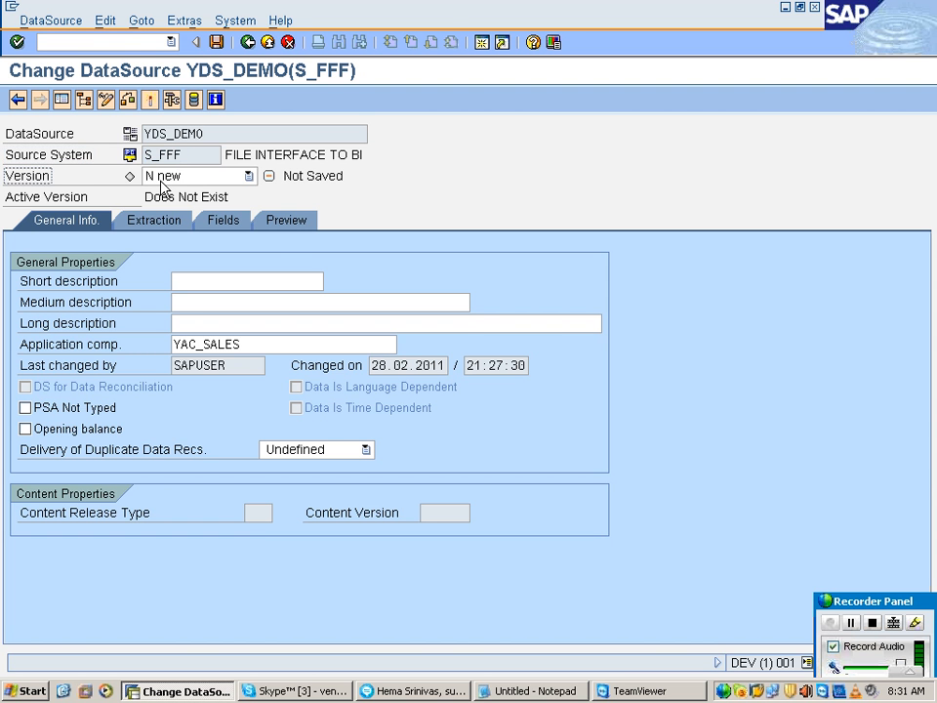
pyautogui.click(129, 176)
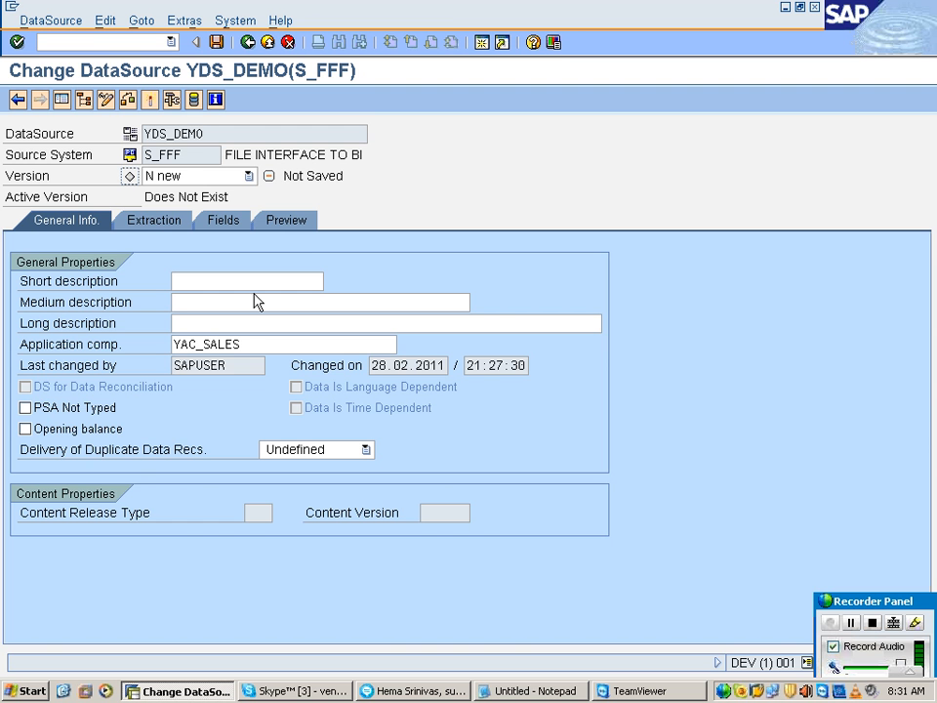
# Step: Enter "DS FOR DEMO CUBE" as the DataSource's short description and open its extraction settings
pyautogui.click(207, 284)
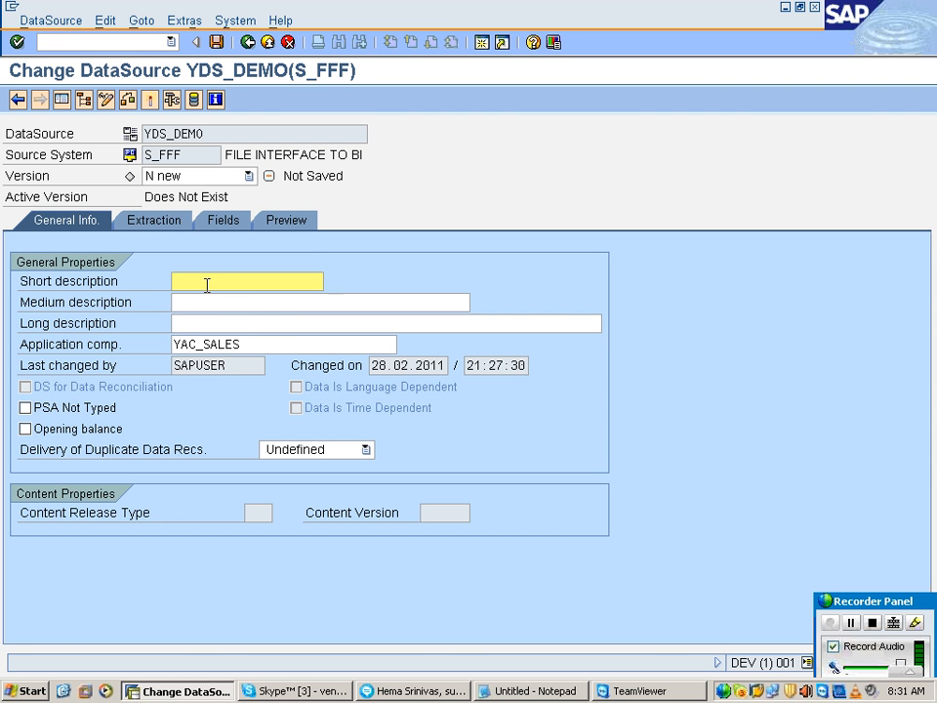
pyautogui.write('DS FOR ')
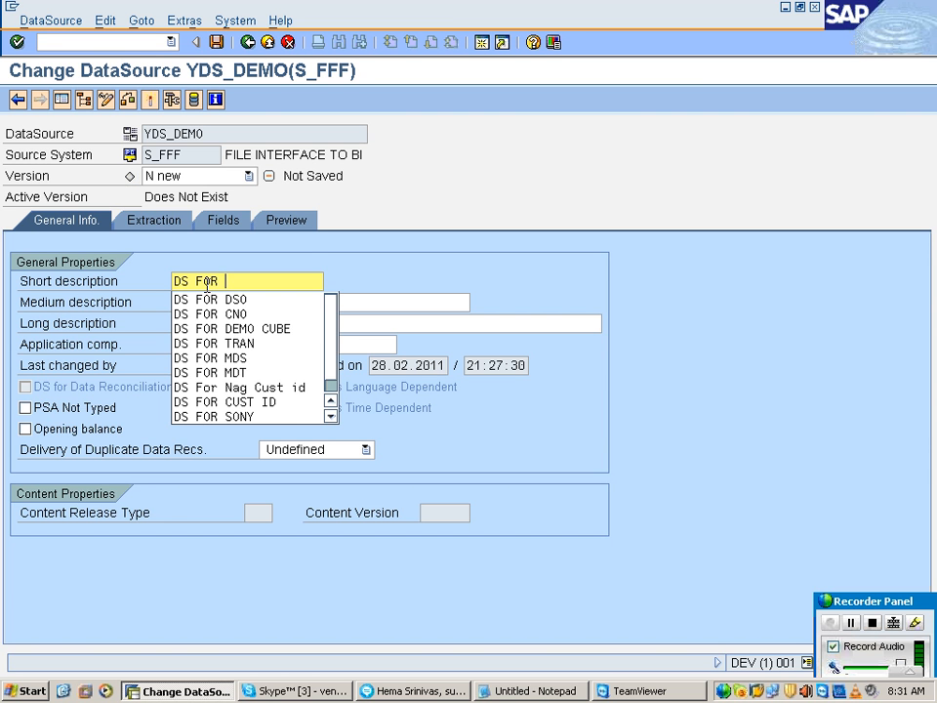
pyautogui.write('DEMO CUBE')
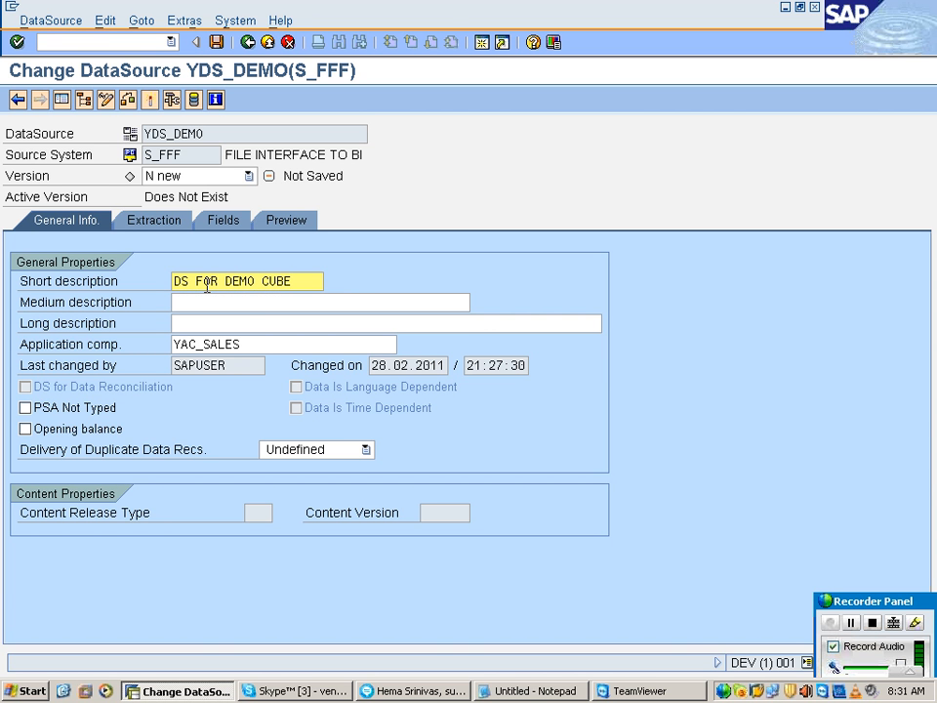
pyautogui.click(175, 222)
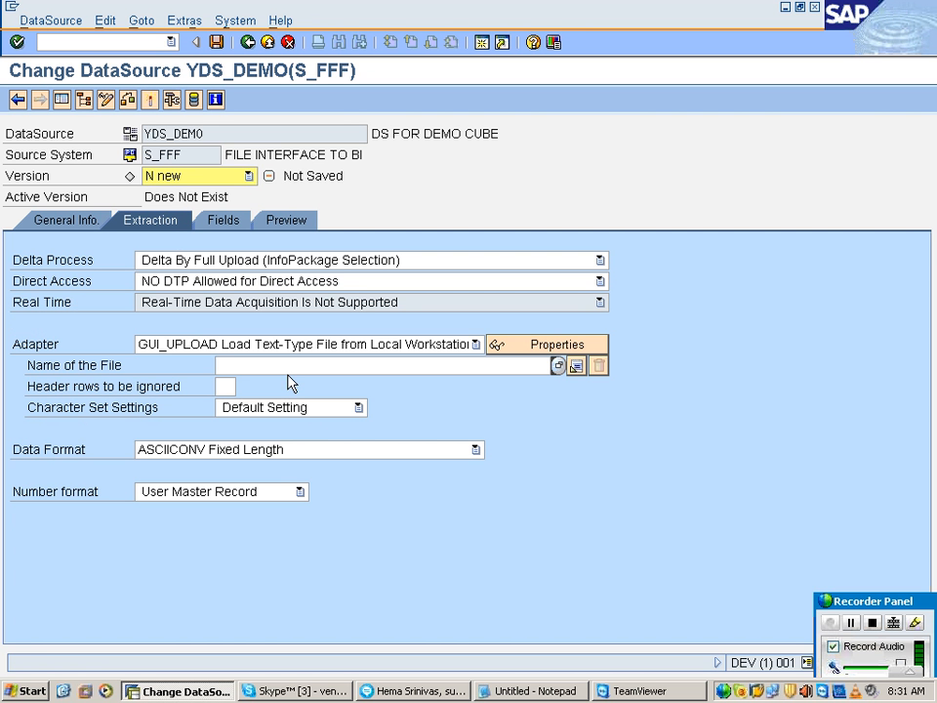
# Step: Review the delta process and set direct access to NO DTP Allowed for Direct Access
pyautogui.click(64, 262)
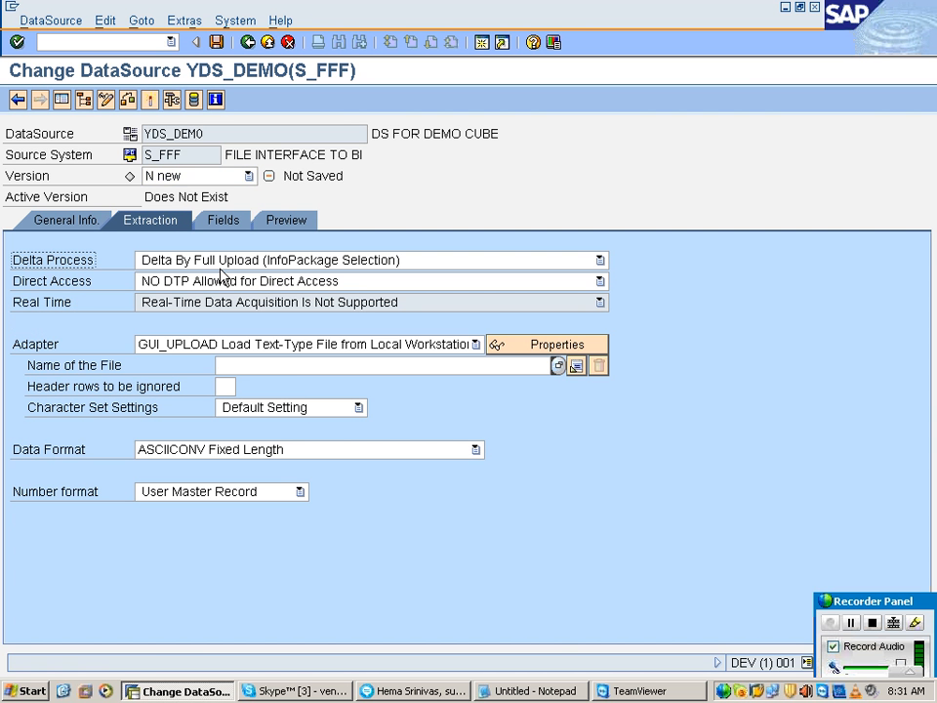
pyautogui.click(87, 284)
pyautogui.click(151, 282)
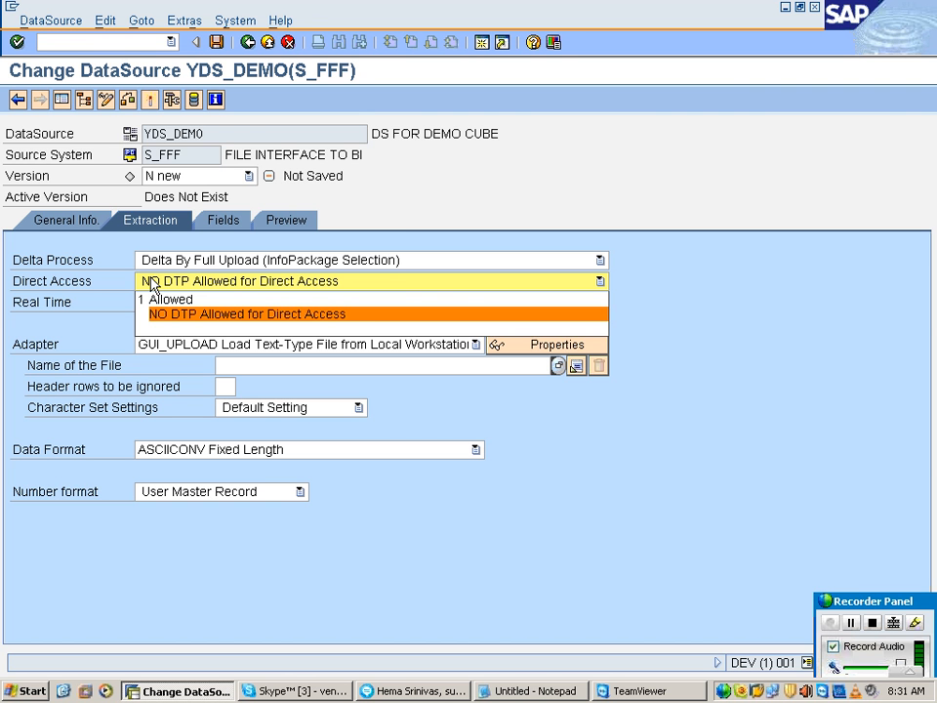
pyautogui.click(199, 317)
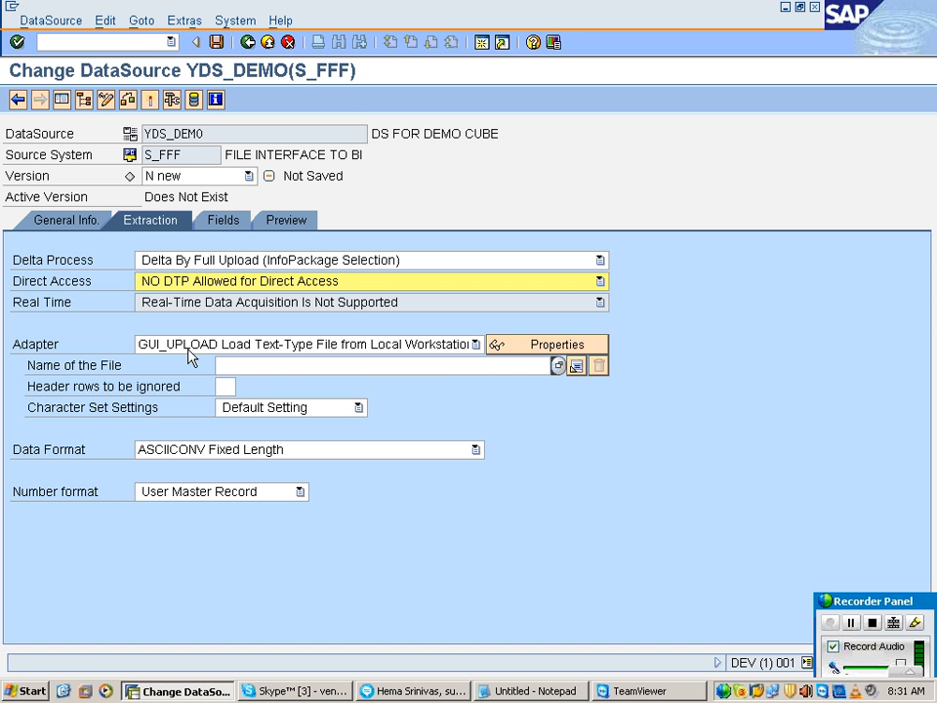
# Step: Set the adapter to OPEN_DS, Load Text-Type File from Application Server
pyautogui.click(189, 347)
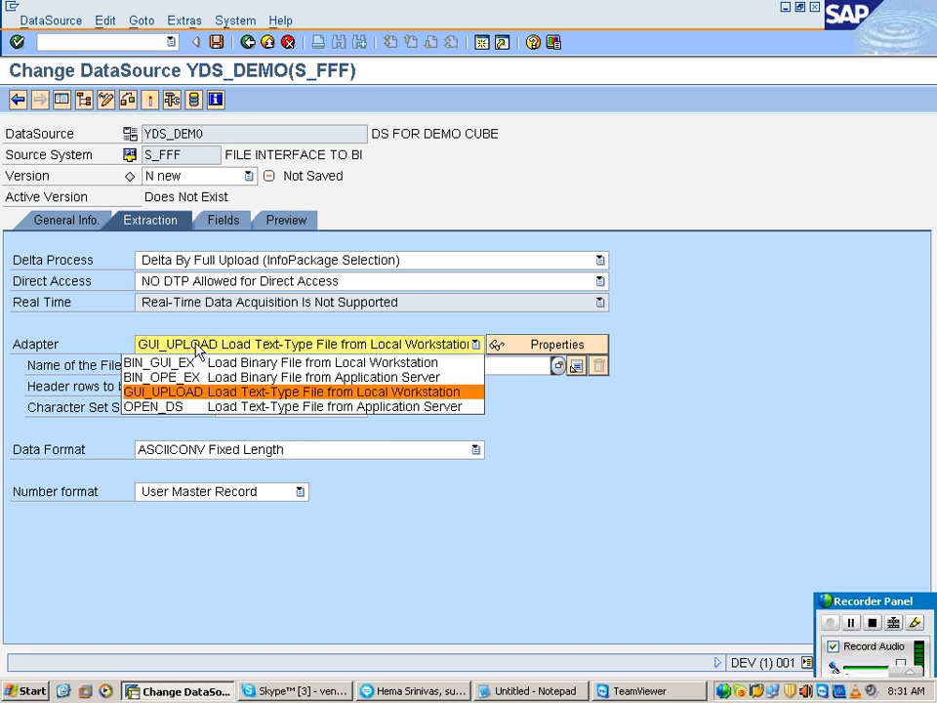
pyautogui.click(305, 408)
pyautogui.click(166, 349)
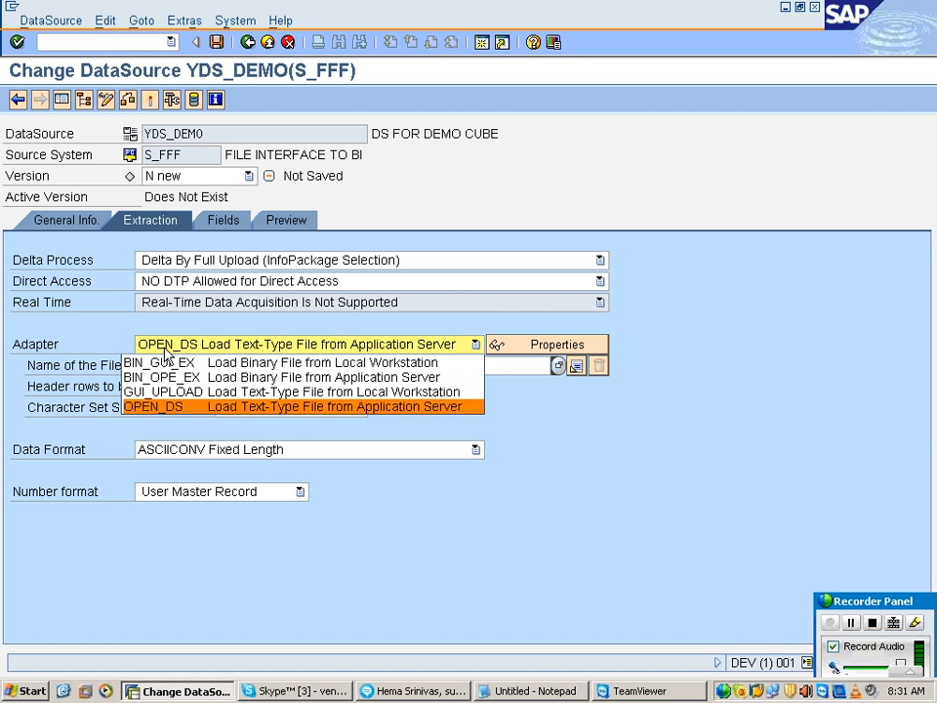
pyautogui.click(305, 413)
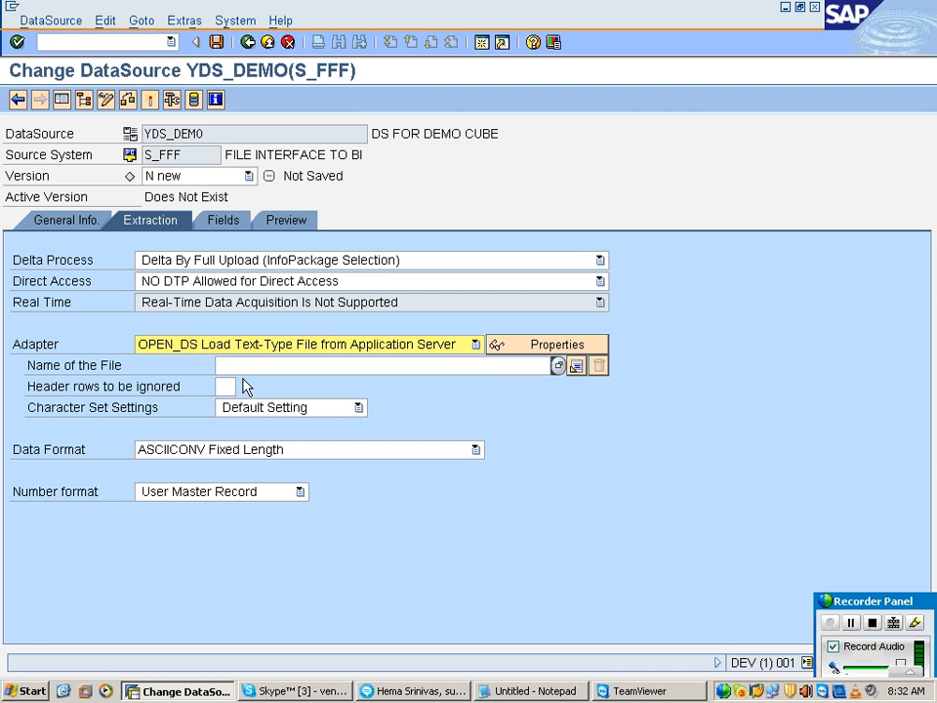
# Step: Browse the AL11 files on the application server for the file name and open the DIR_HOME directory
pyautogui.click(240, 364)
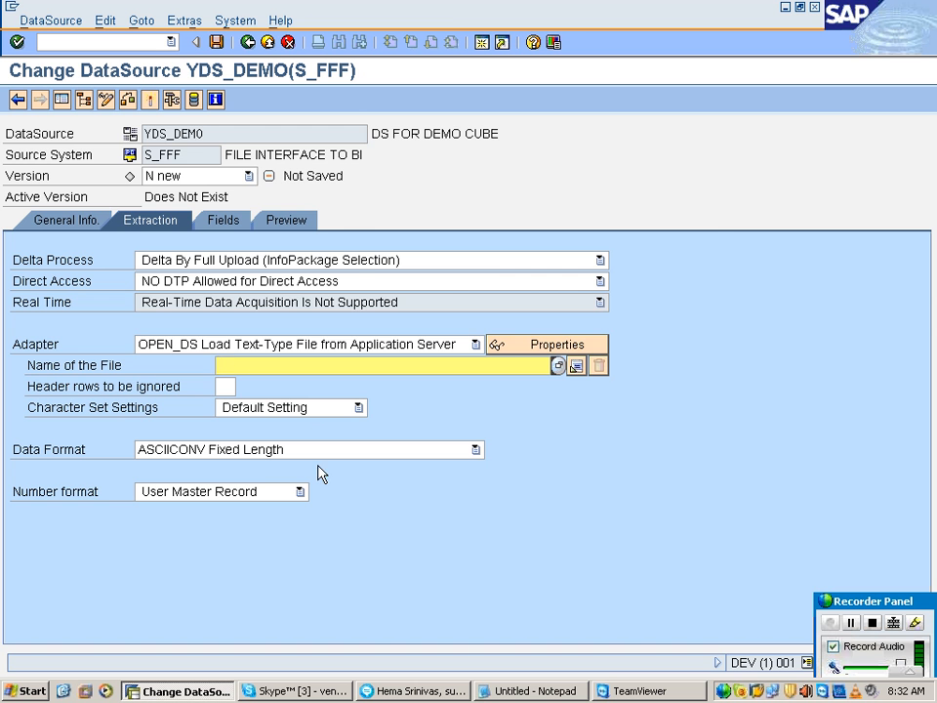
pyautogui.click(557, 366)
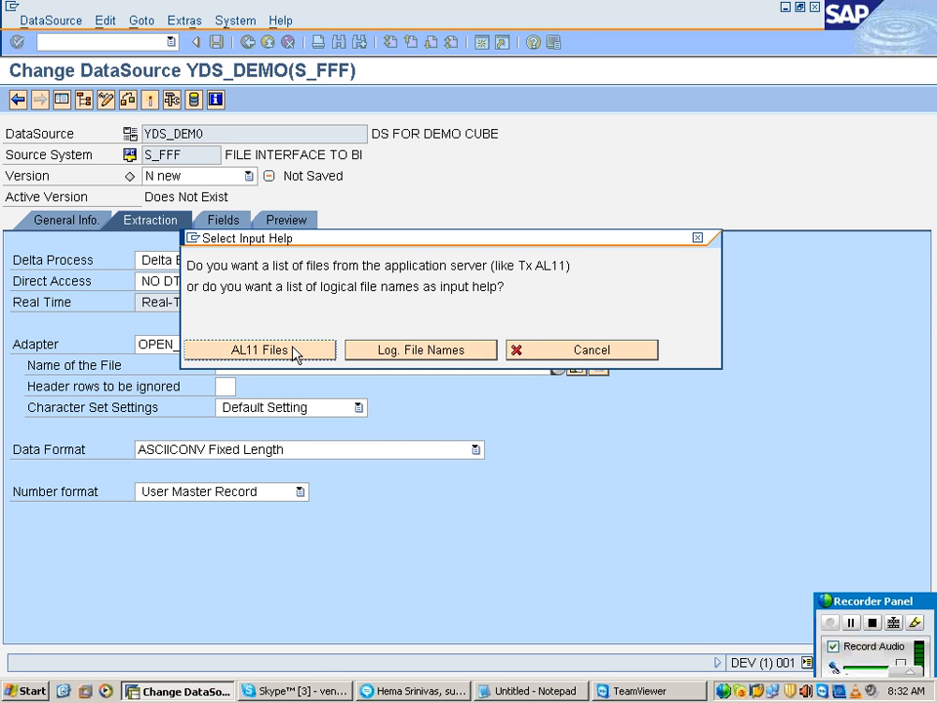
pyautogui.click(293, 351)
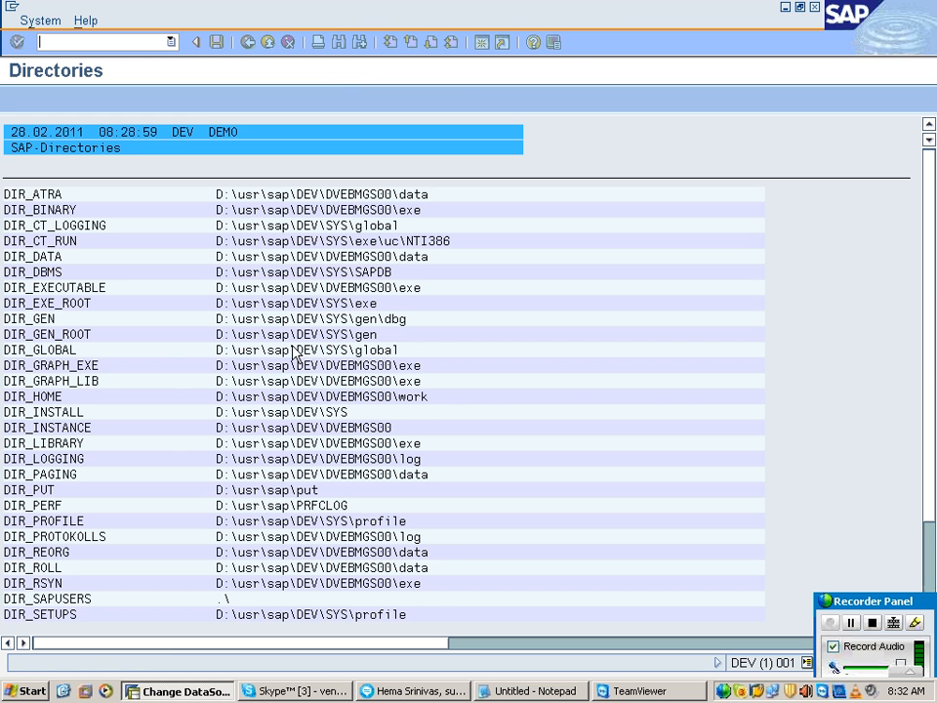
pyautogui.click(33, 398)
pyautogui.click(27, 399)
pyautogui.click(12, 395)
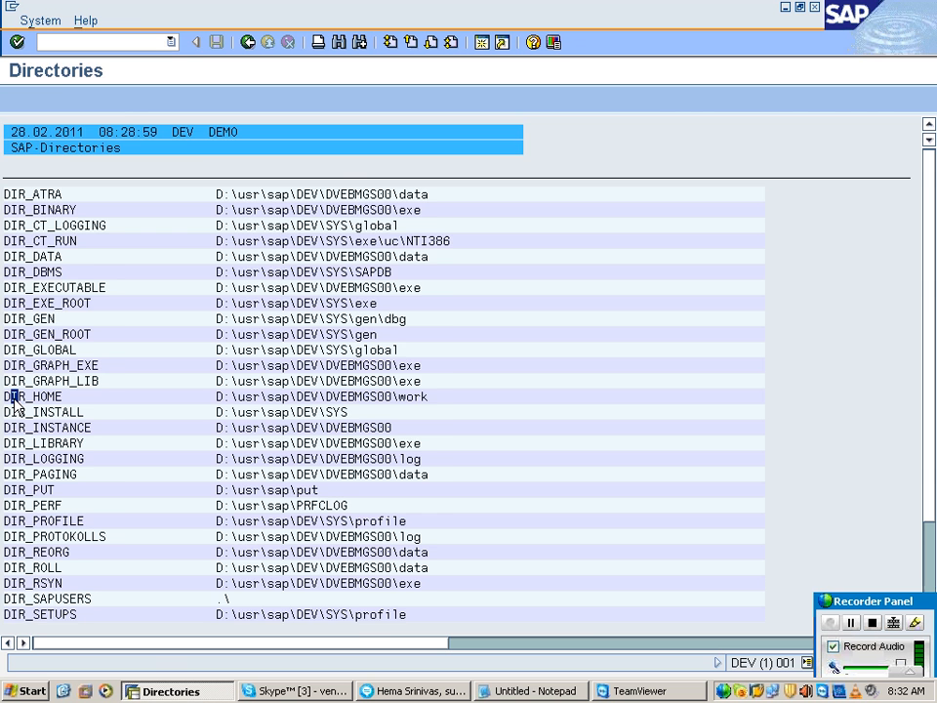
pyautogui.doubleClick(13, 400)
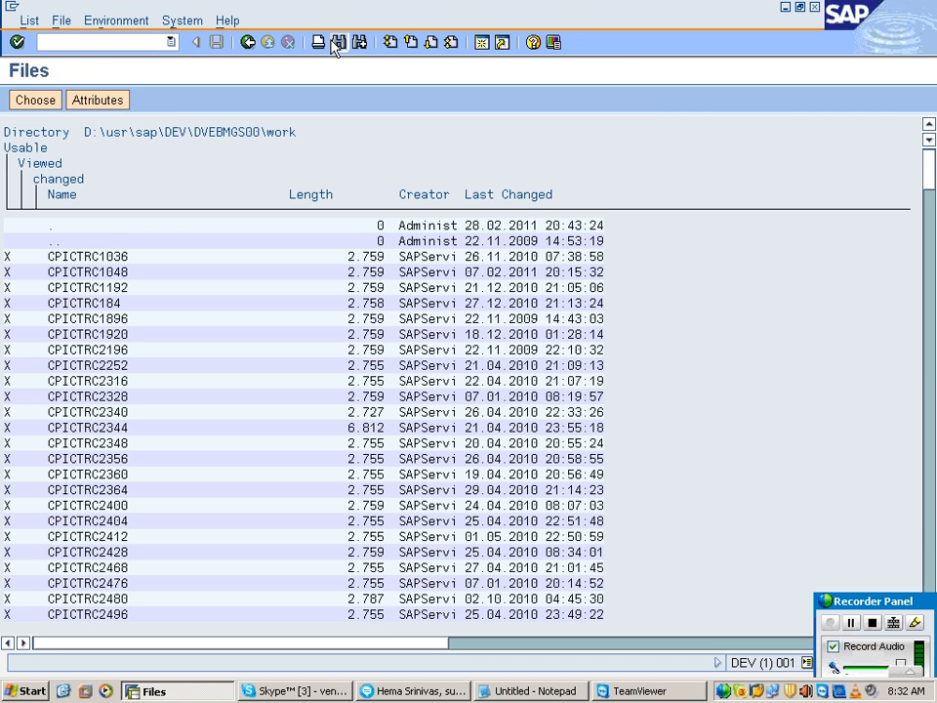
# Step: Search the directory for TDATA and copy the name of TDATA.csv into the DataSource's file name
pyautogui.click(337, 44)
pyautogui.write('T')
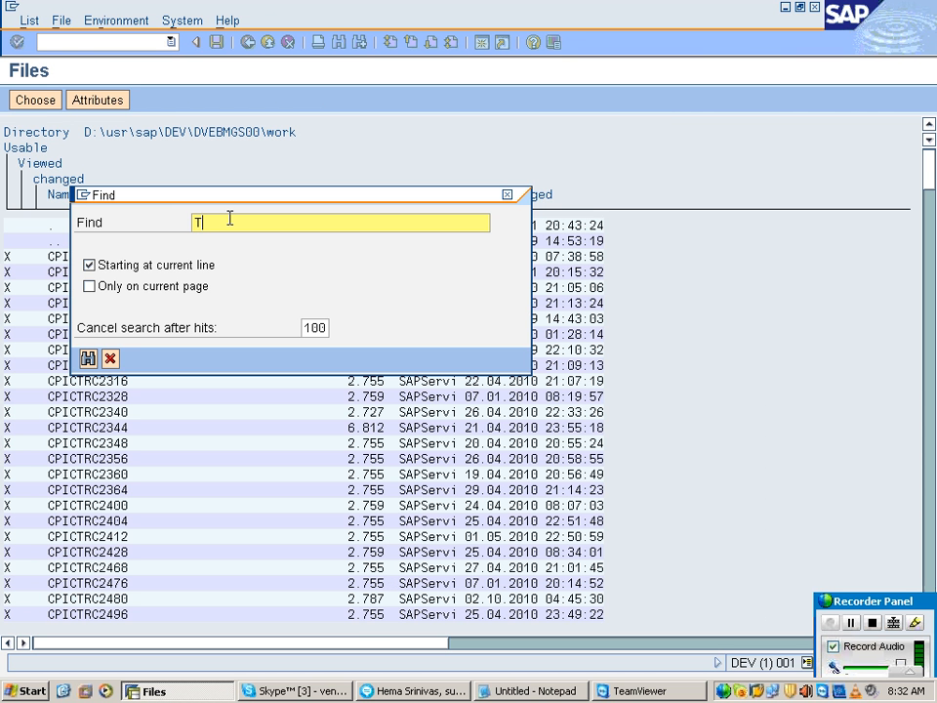
pyautogui.write('DATA')
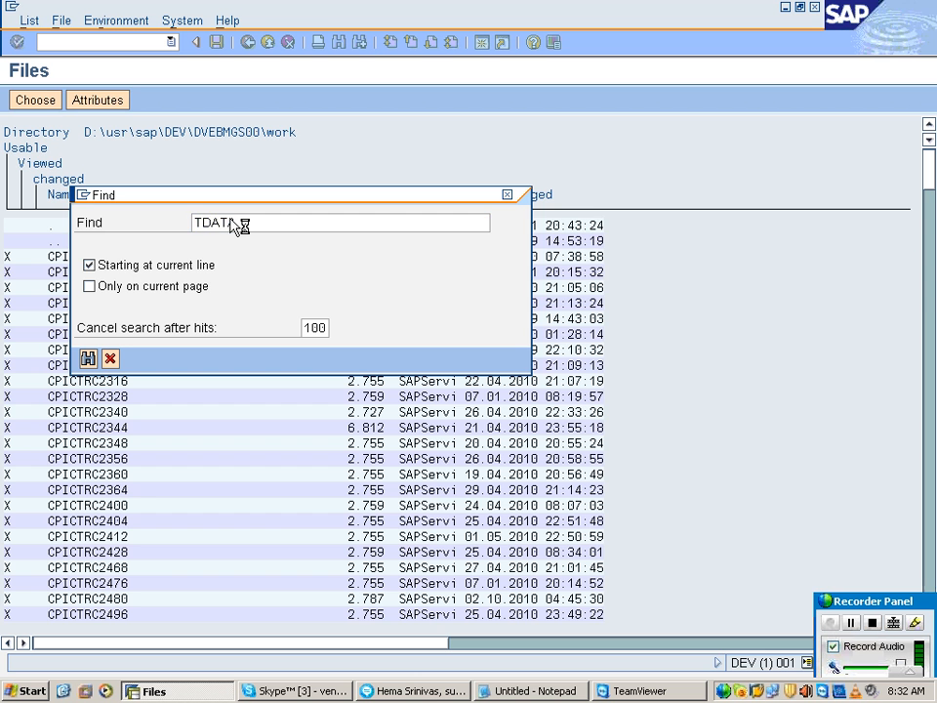
pyautogui.press('Return')
pyautogui.click(220, 301)
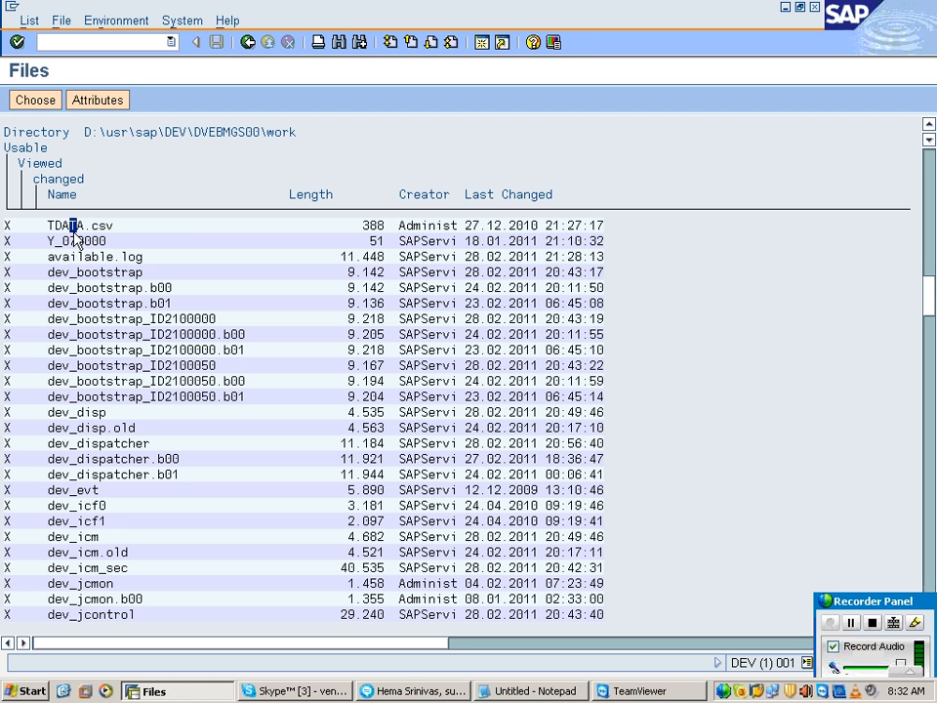
pyautogui.doubleClick(84, 226)
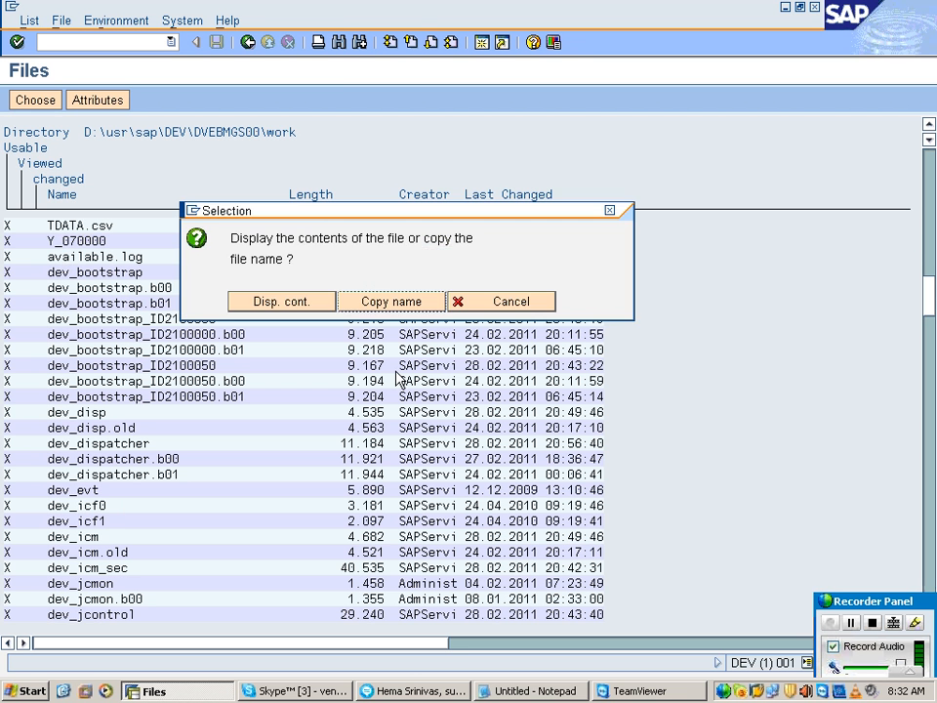
pyautogui.click(394, 303)
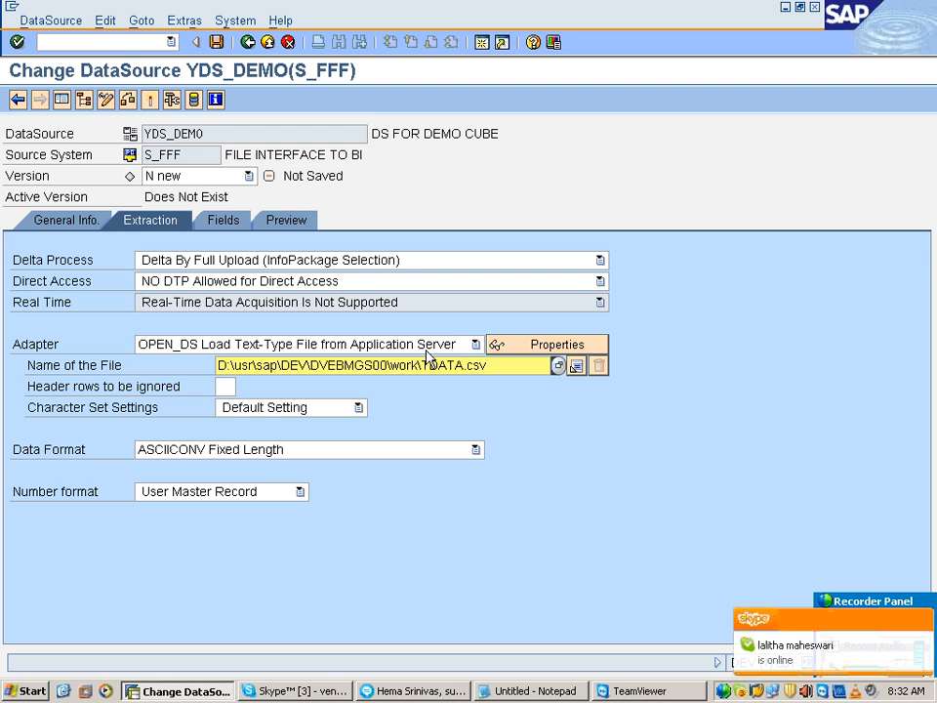
# Step: Examine the directory path and the file name in the DataSource's Name of the File entry
pyautogui.moveTo(420, 364); pyautogui.dragTo(218, 364)
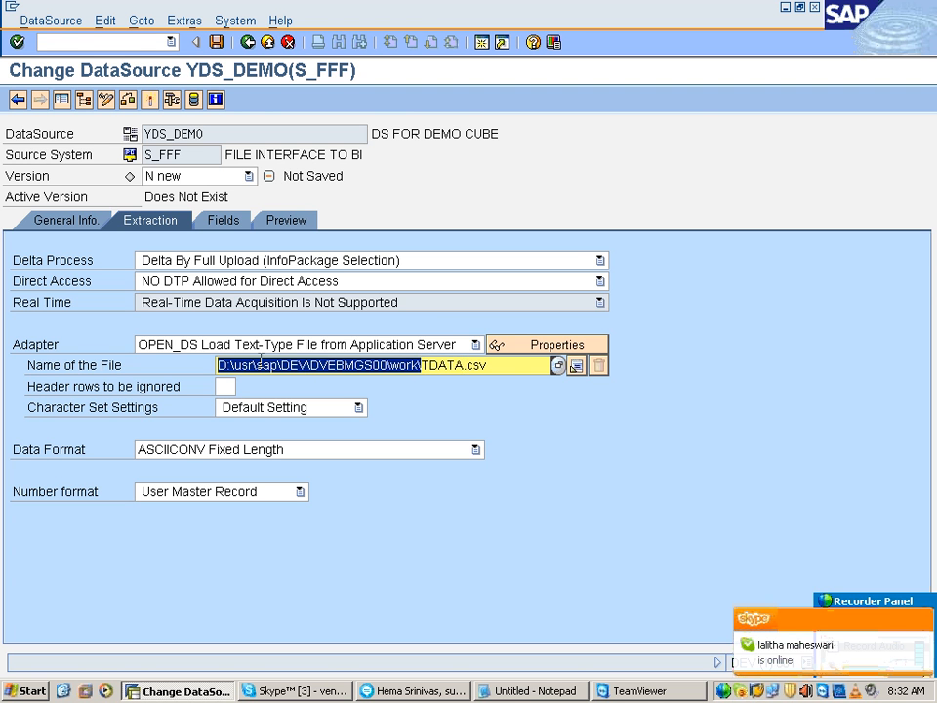
pyautogui.moveTo(486, 364); pyautogui.dragTo(217, 365)
pyautogui.click(492, 364)
pyautogui.moveTo(481, 365); pyautogui.dragTo(243, 361)
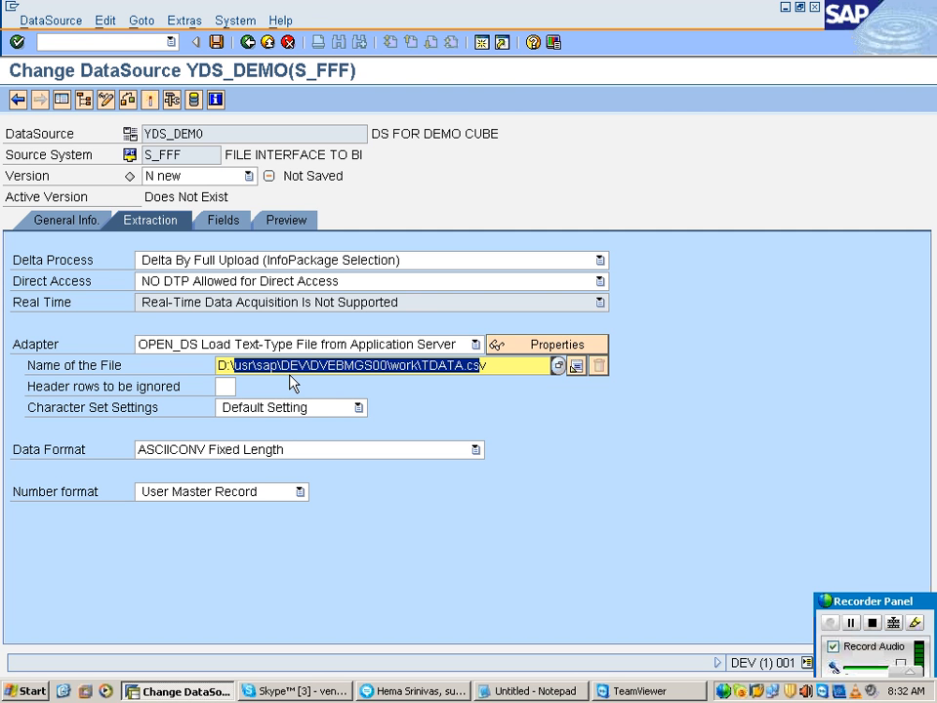
pyautogui.click(500, 368)
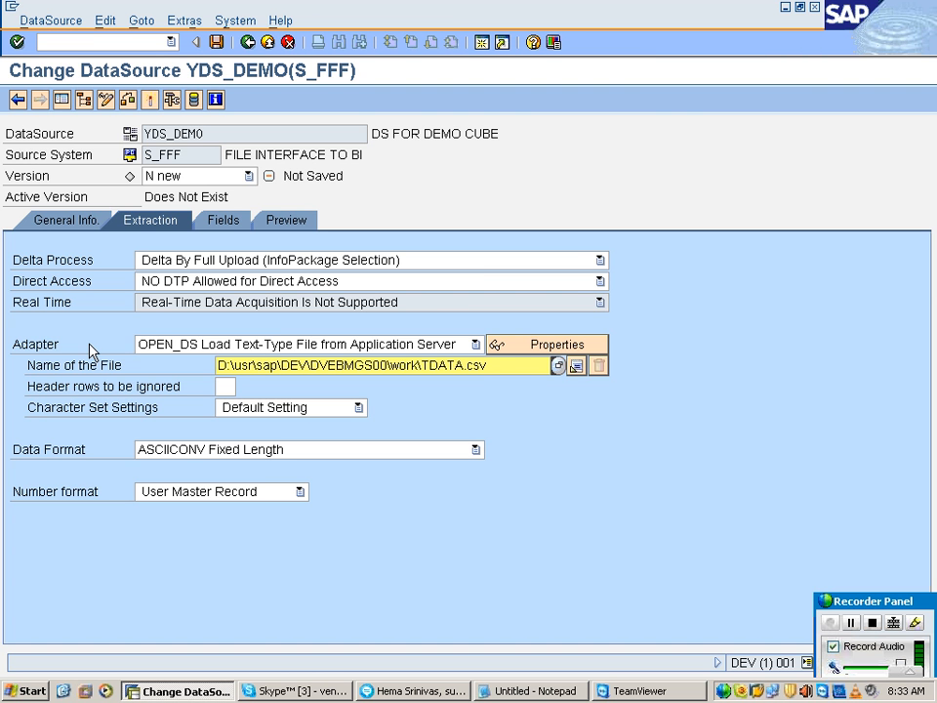
# Step: Reselect the OPEN_DS adapter and choose TDATA.csv from DIR_HOME in the AL11 files as the file name again
pyautogui.click(223, 346)
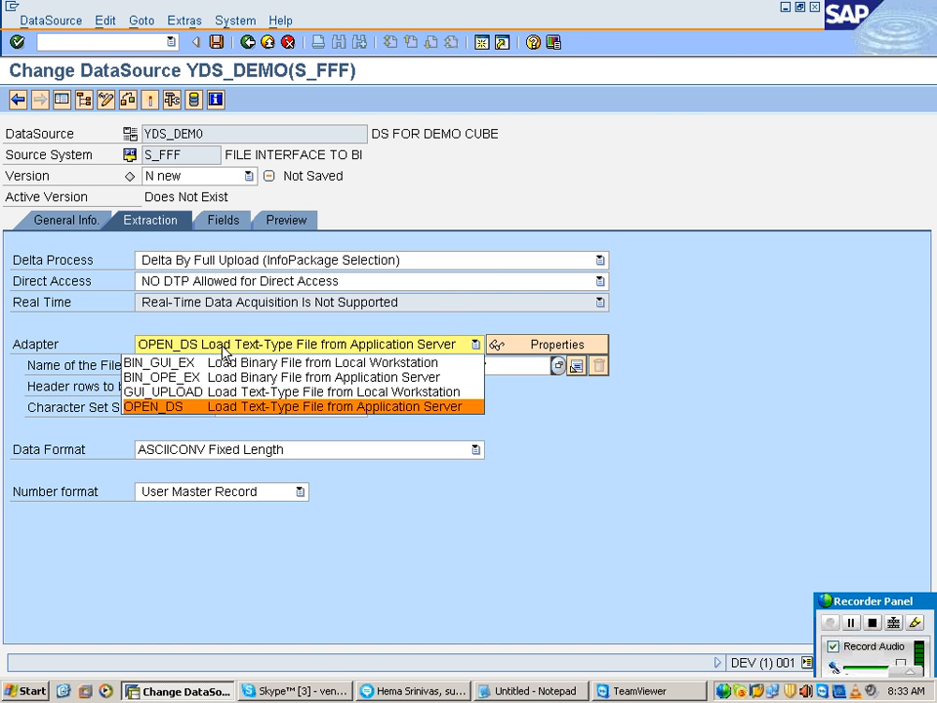
pyautogui.click(272, 408)
pyautogui.click(531, 366)
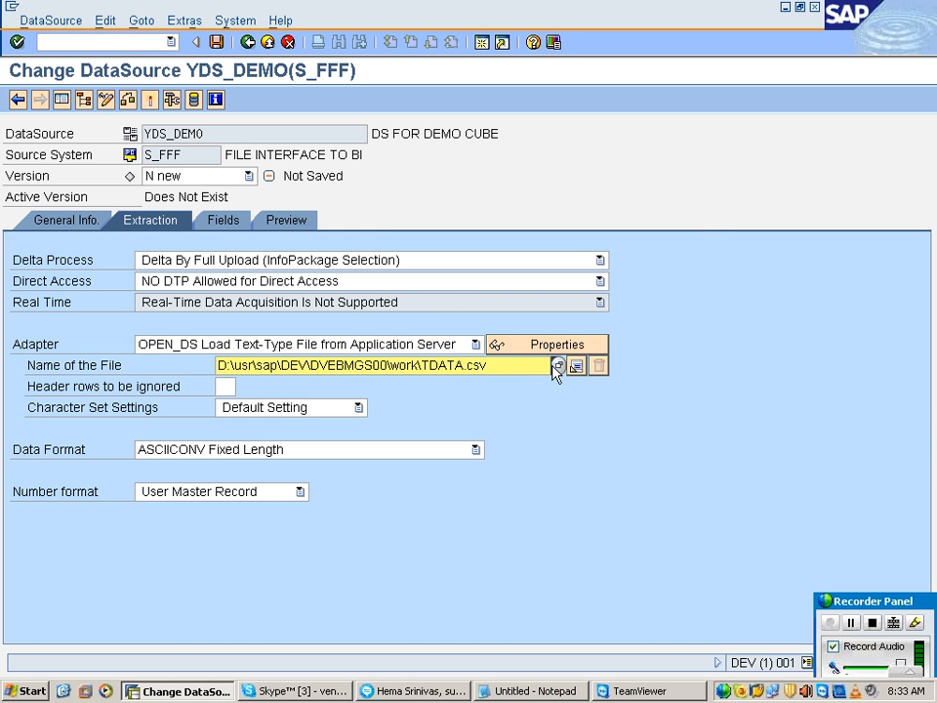
pyautogui.click(556, 365)
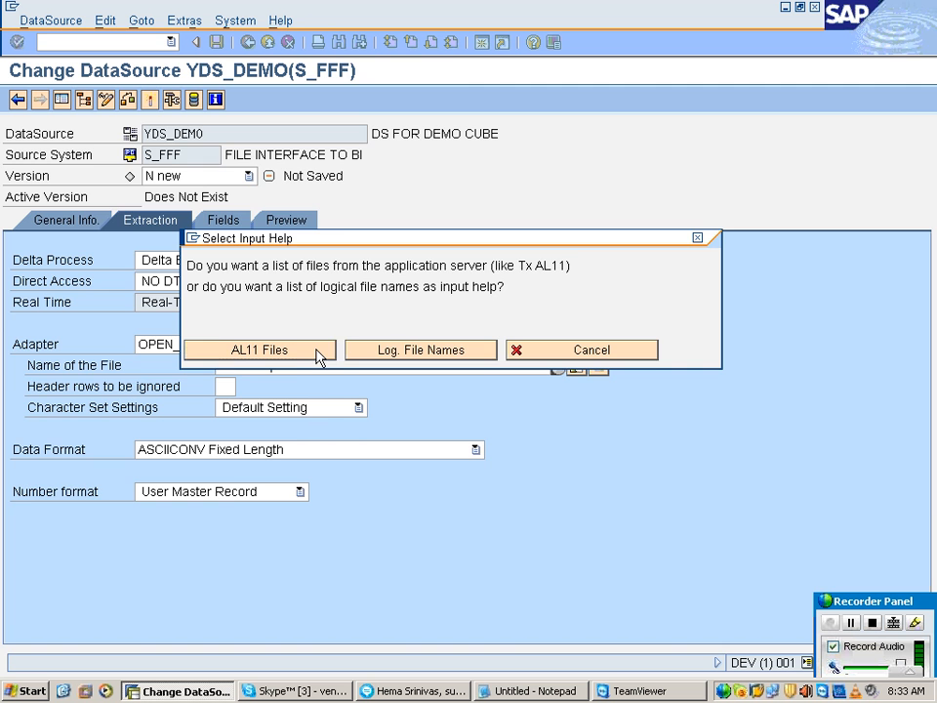
pyautogui.click(318, 353)
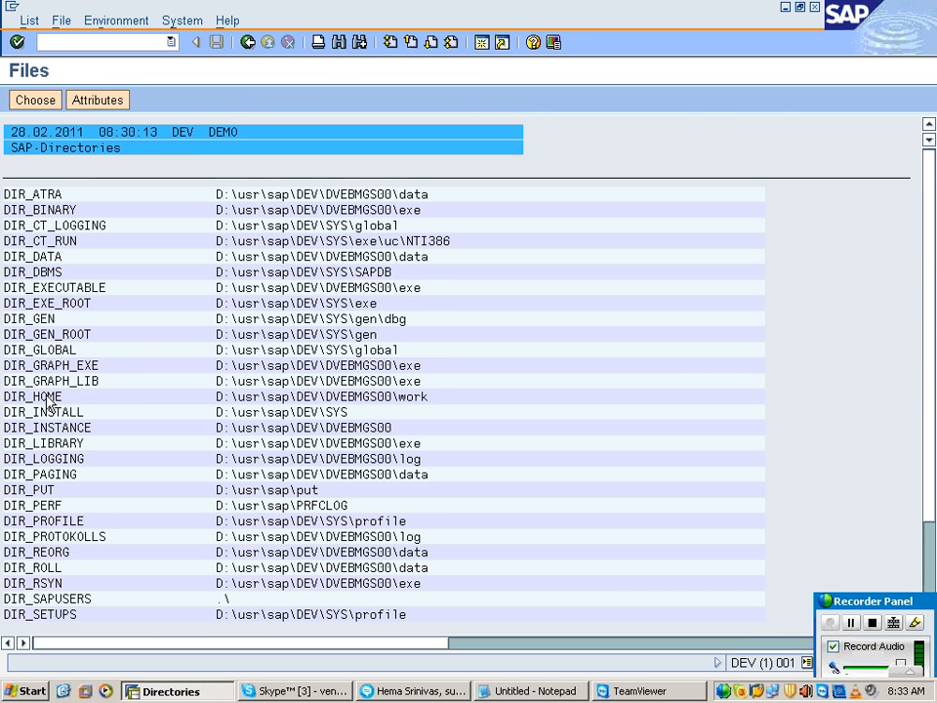
pyautogui.doubleClick(49, 402)
pyautogui.click(338, 42)
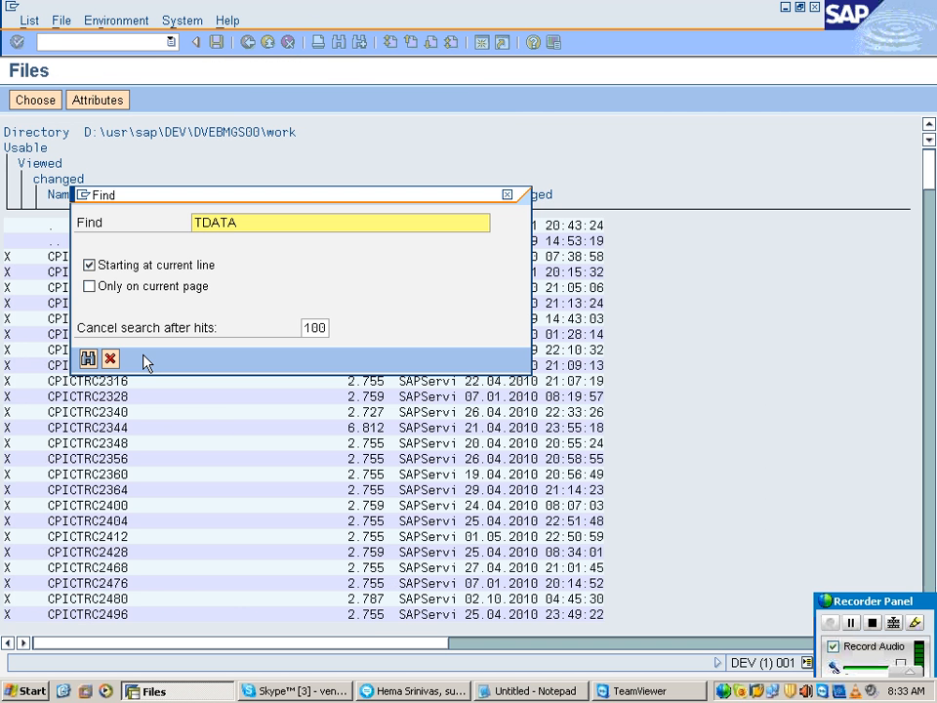
pyautogui.click(87, 360)
pyautogui.click(209, 299)
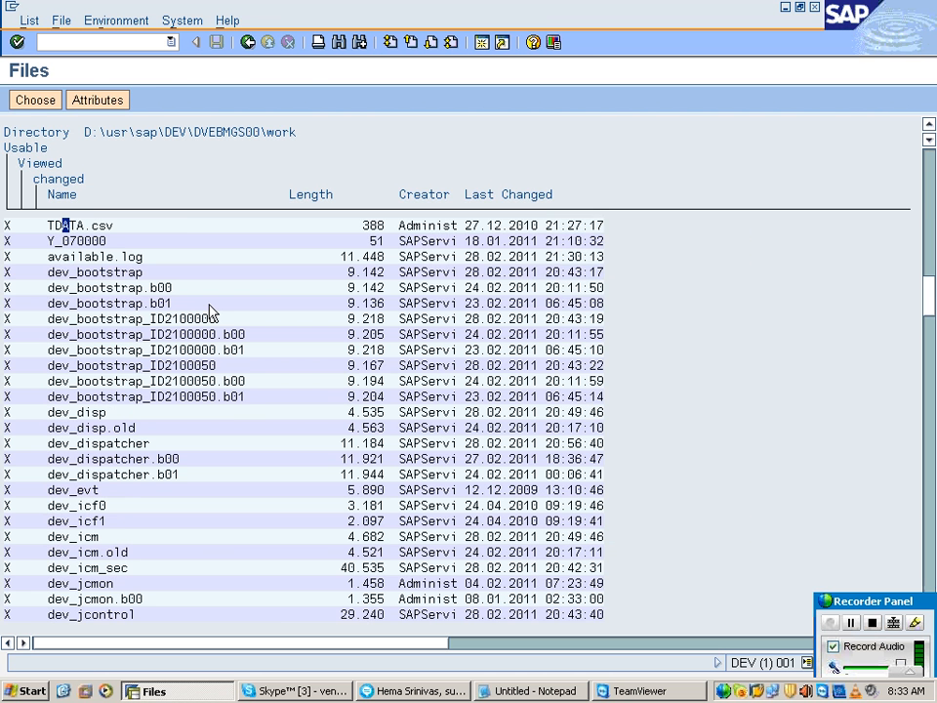
pyautogui.doubleClick(94, 224)
pyautogui.click(404, 299)
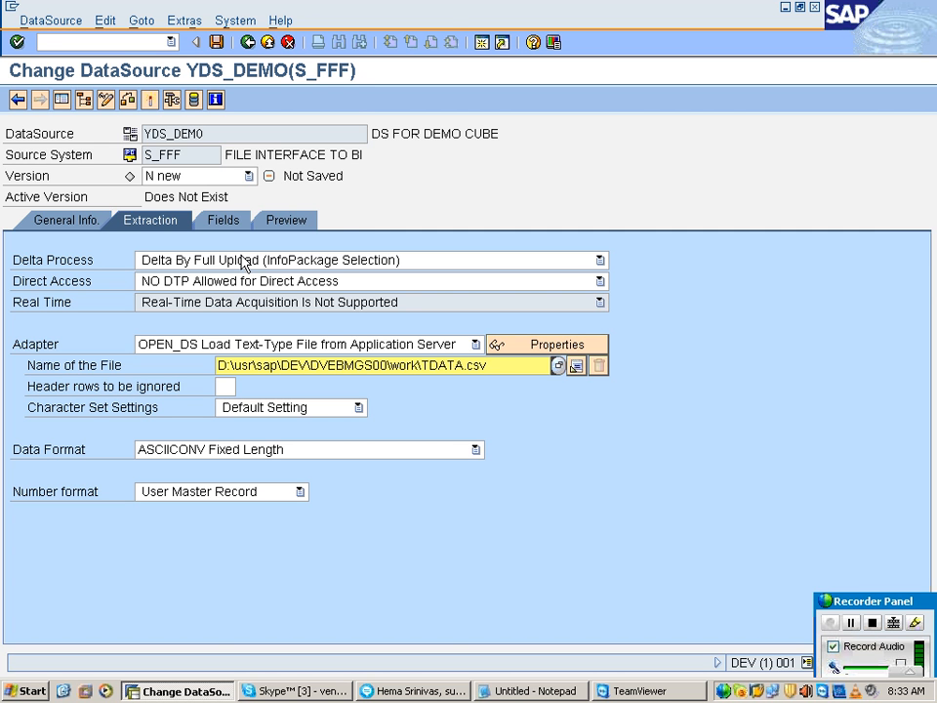
# Step: Start creating a routine for the file name and enter ROUTINE as its name
pyautogui.click(577, 366)
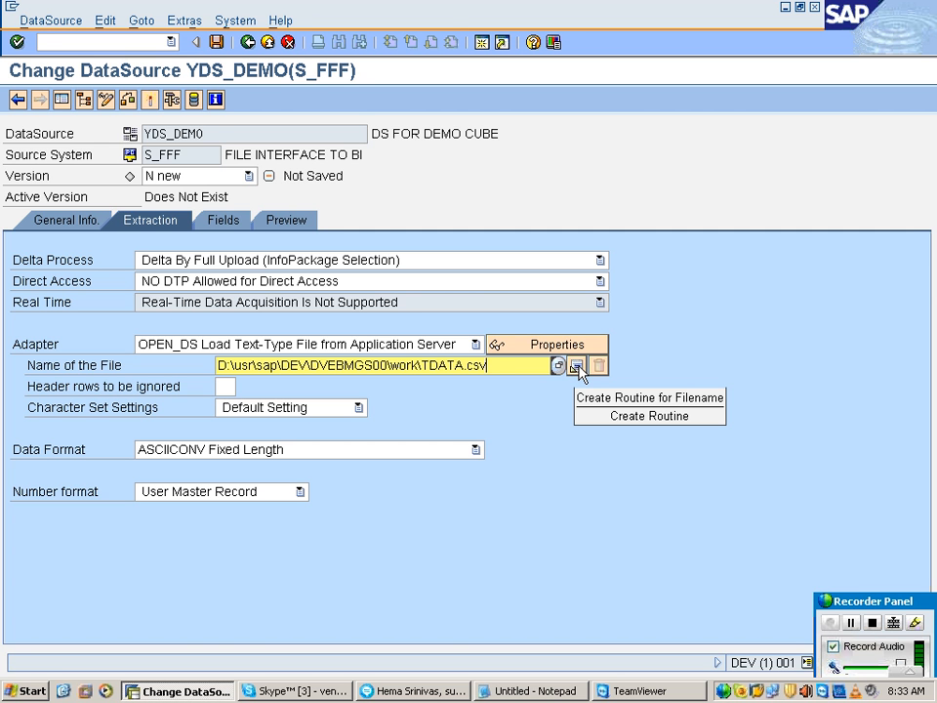
pyautogui.click(244, 261)
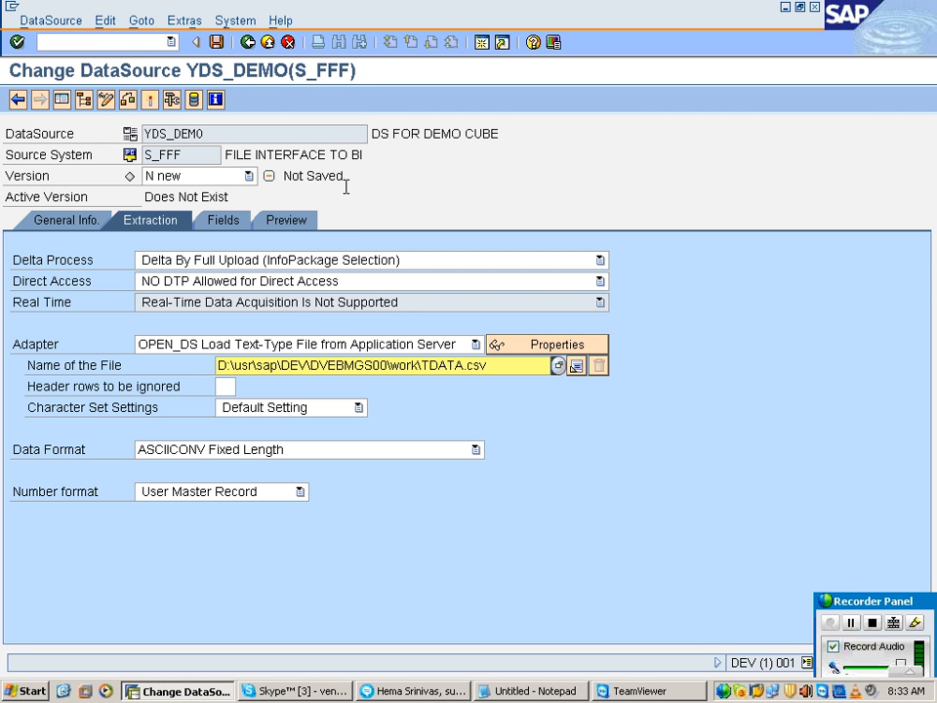
pyautogui.click(577, 367)
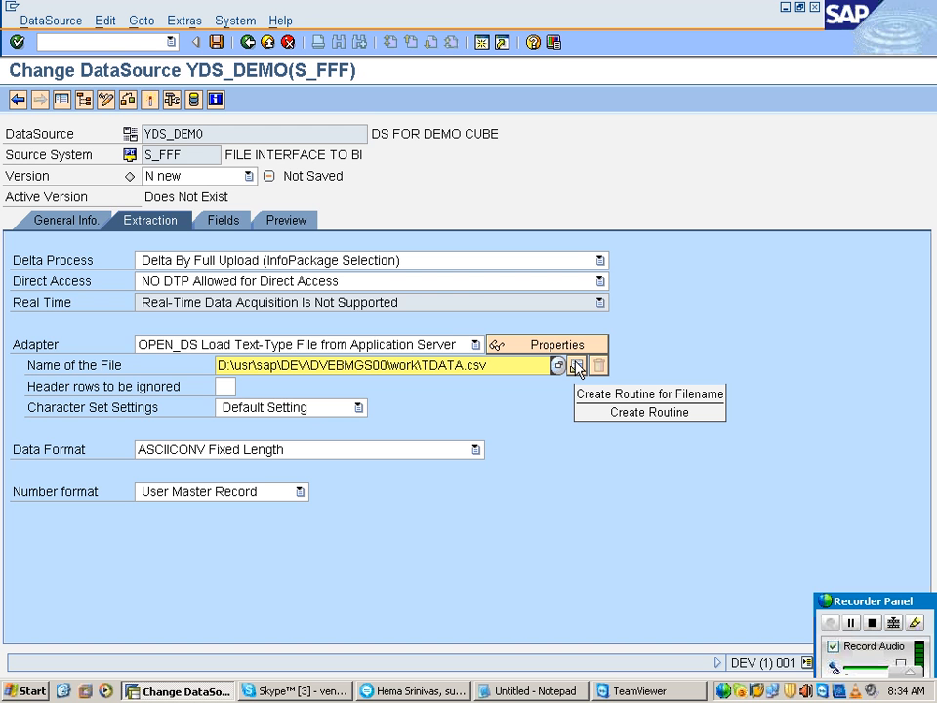
pyautogui.click(577, 368)
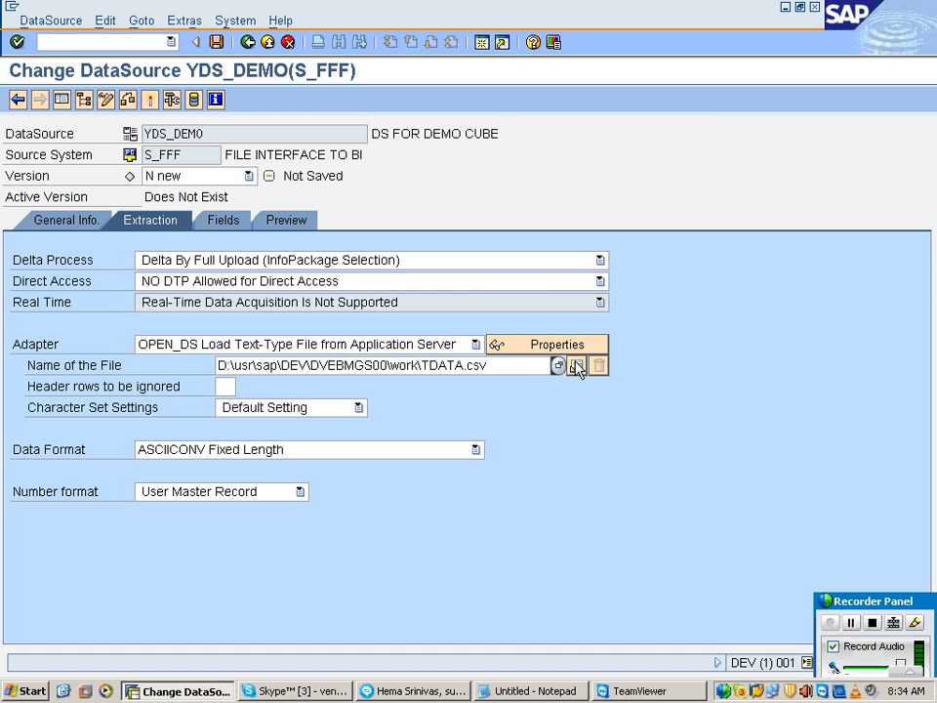
pyautogui.write('RO')
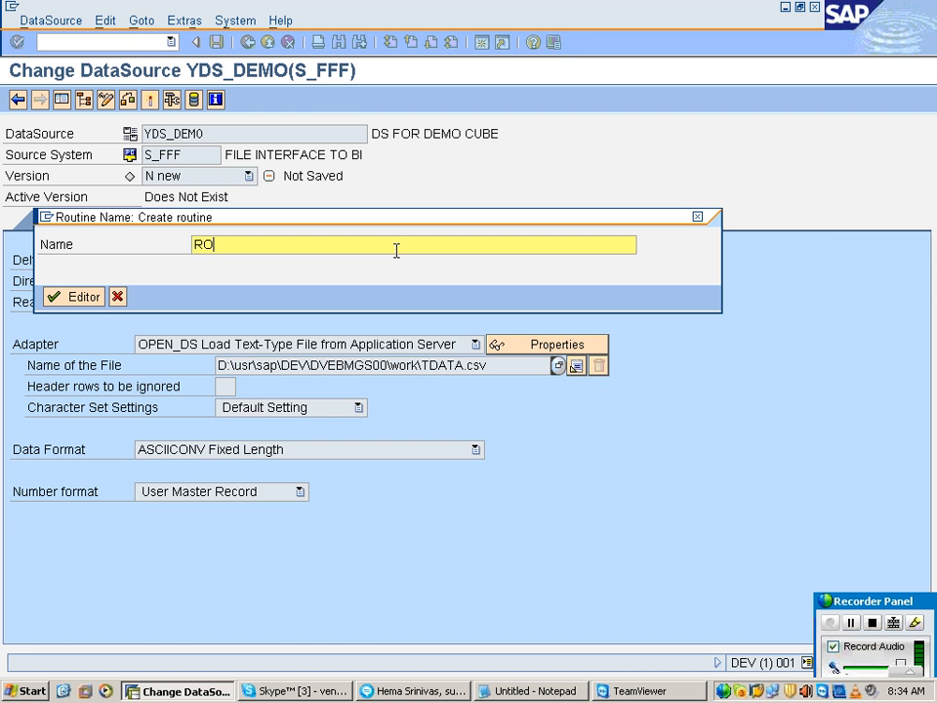
pyautogui.write('UTINE')
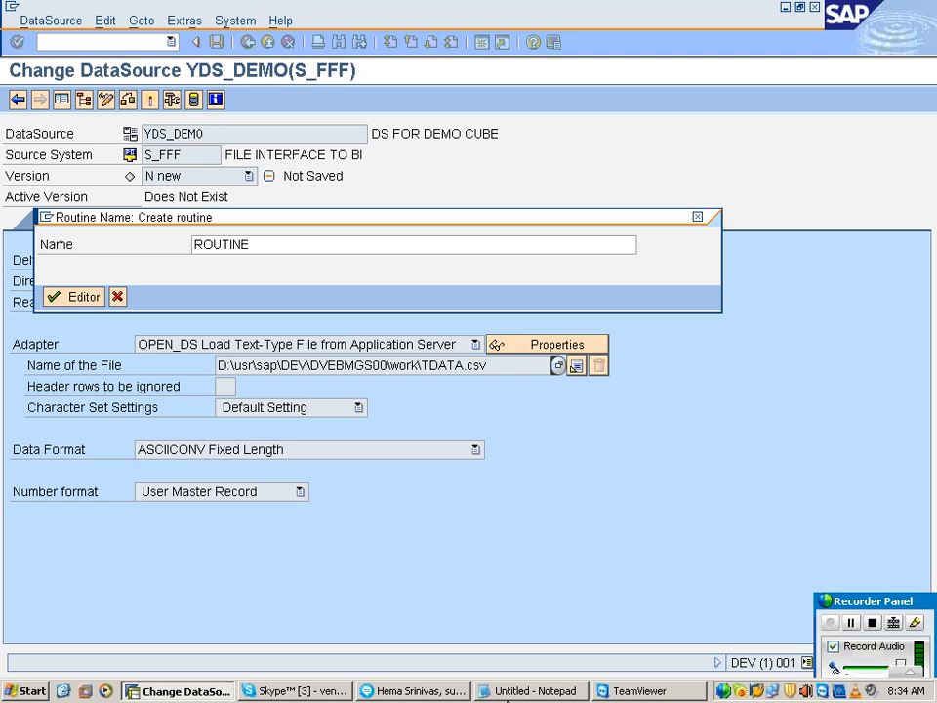
# Step: Switch to the Notepad notes and add the line "EXTRACTION" below the data source creation instructions
pyautogui.click(498, 686)
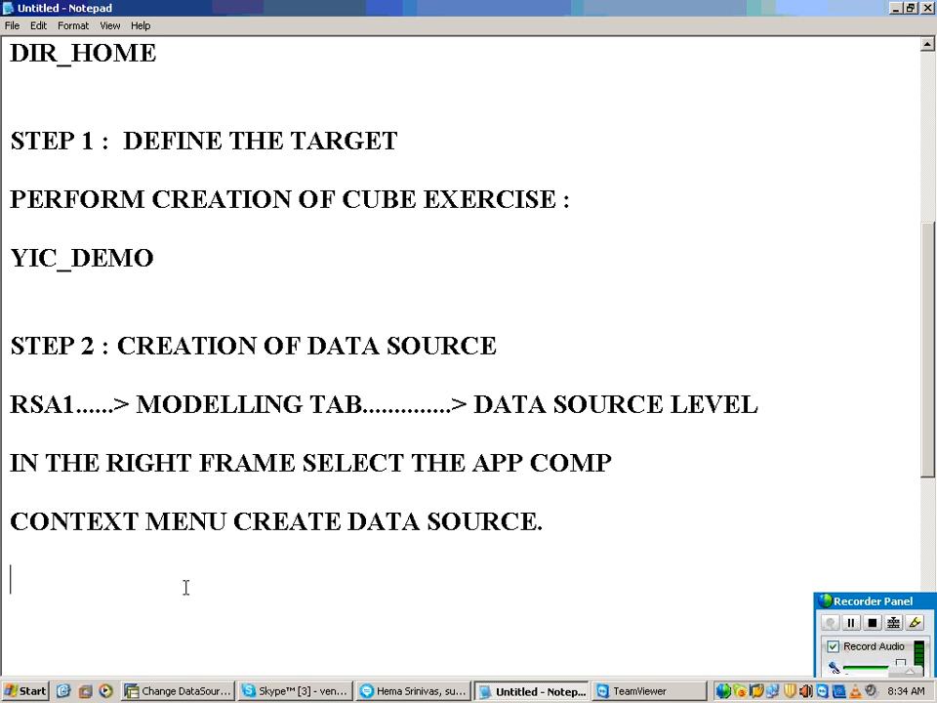
pyautogui.write('EX')
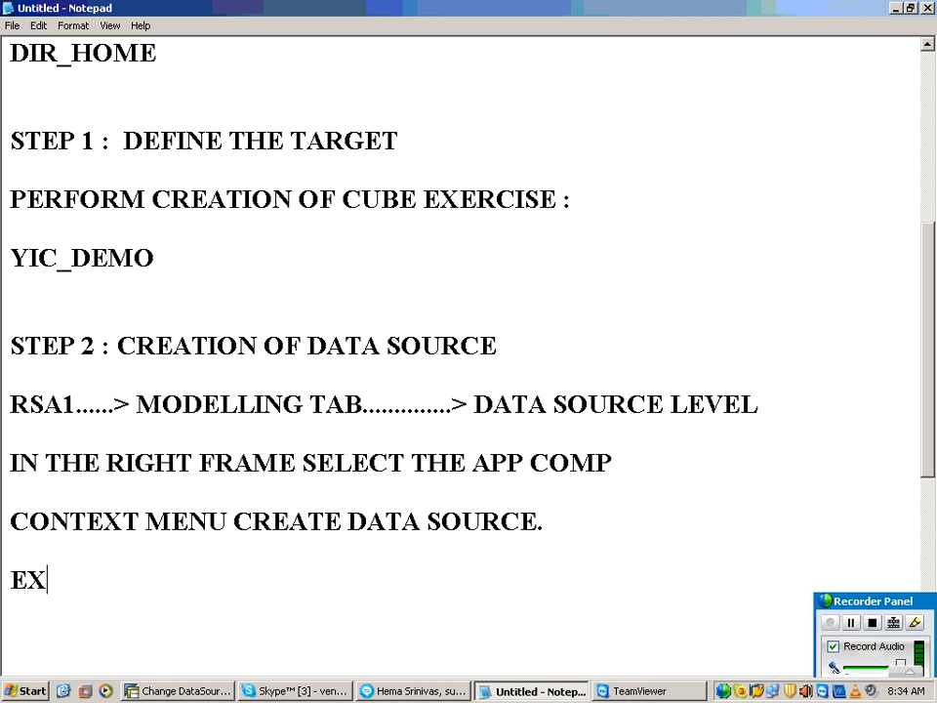
pyautogui.write('TRACTION')
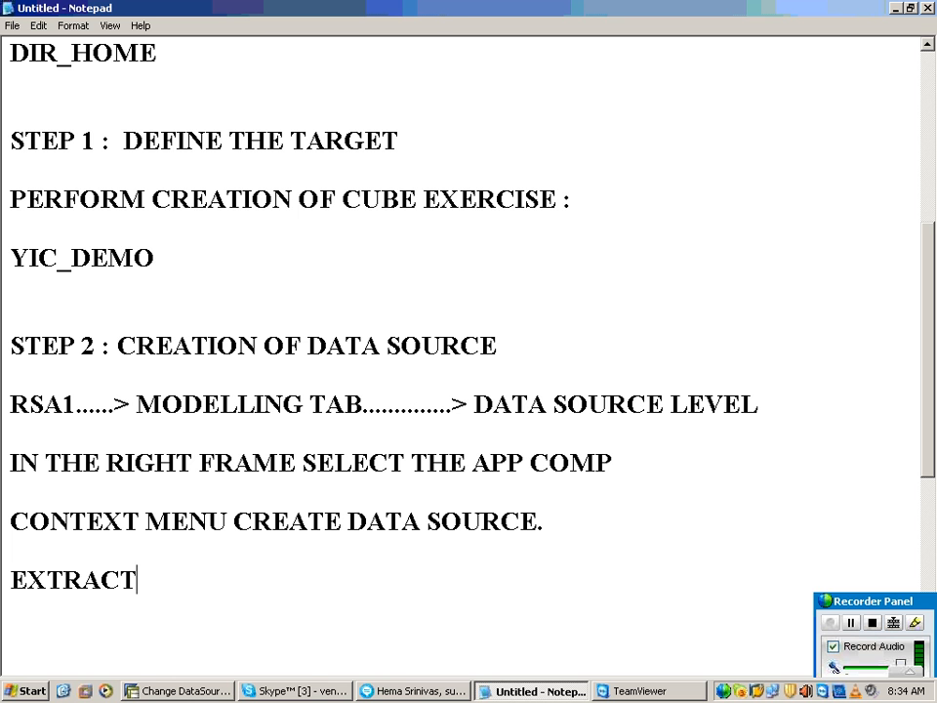
pyautogui.press('Return')
pyautogui.press('Return')
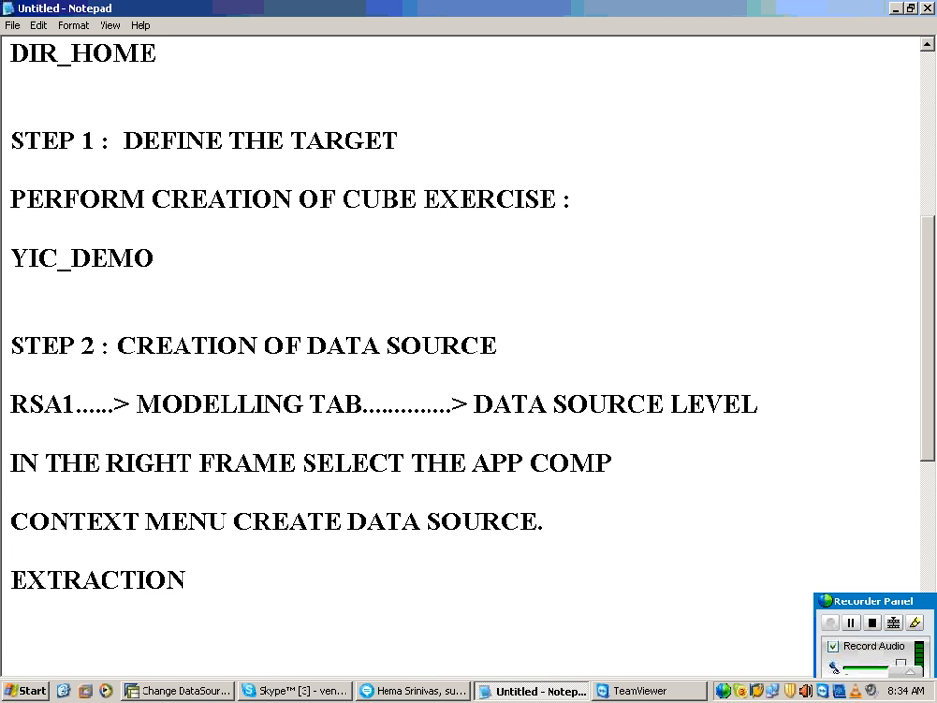
# Step: Add the lines "ADAPTER :" and "CREATE ROUTINE FOR FILE NAME :" below EXTRACTION in the notes, followed by blank lines
pyautogui.write('ADAPTER :')
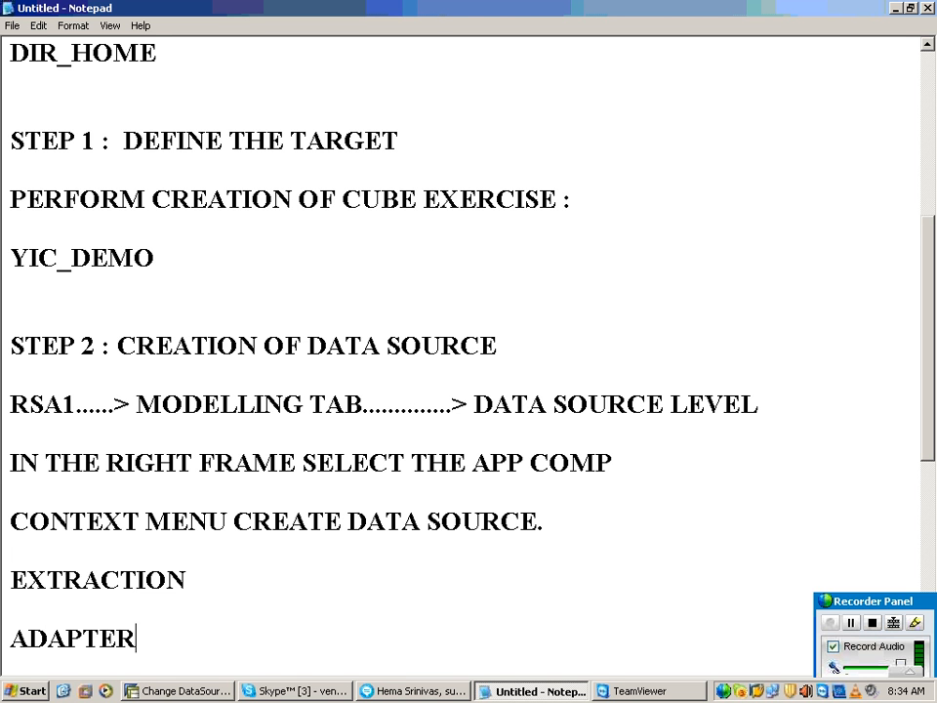
pyautogui.press('Return')
pyautogui.press('Return')
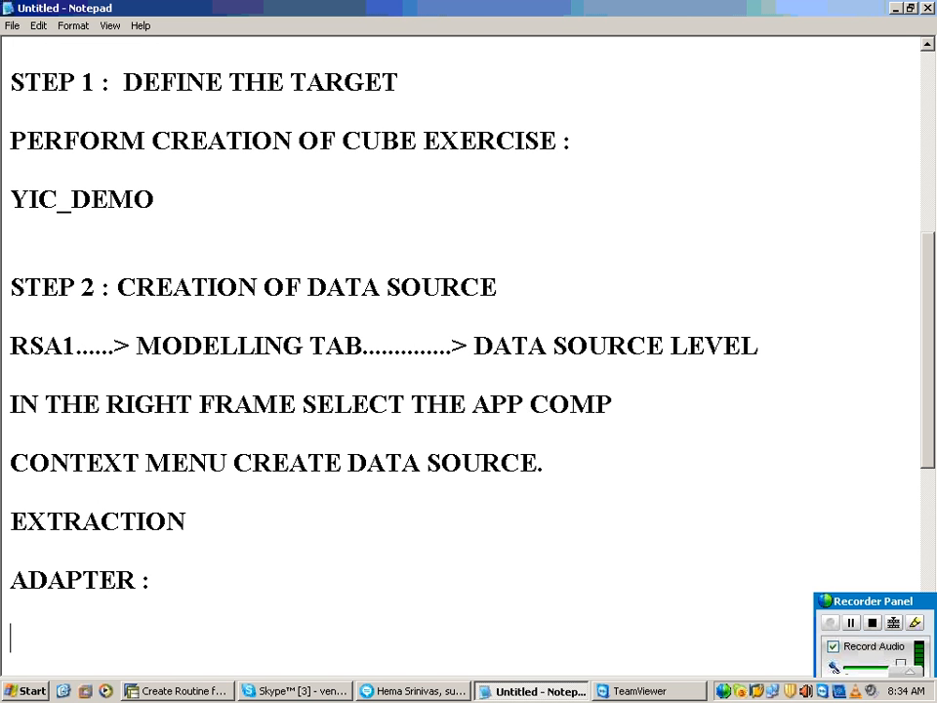
pyautogui.write('CREATE R')
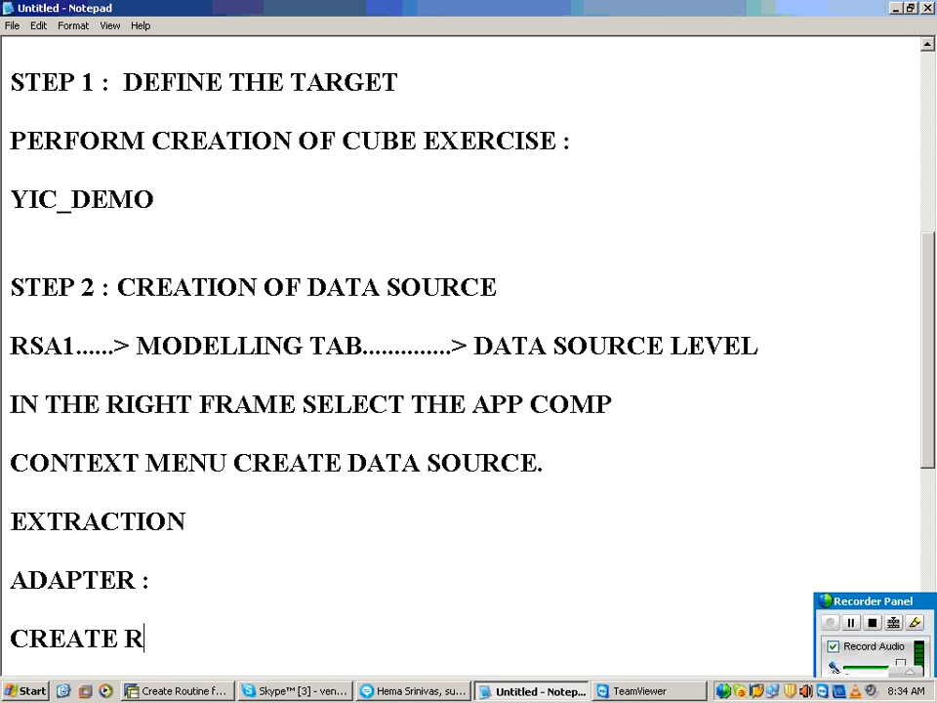
pyautogui.write('OUTINE FOR ')
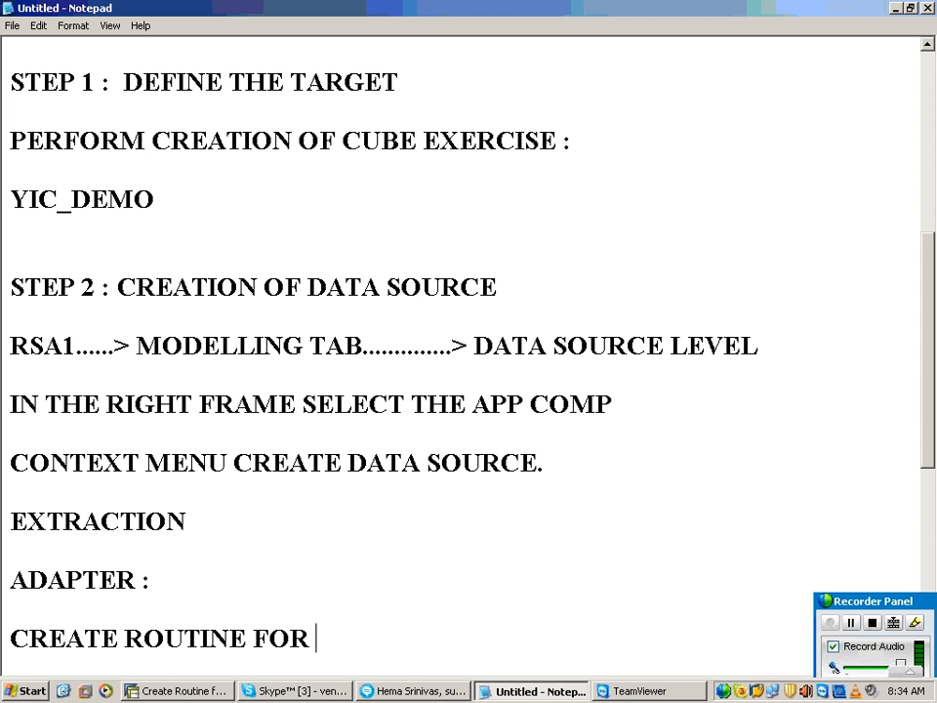
pyautogui.write('FILE NAME :')
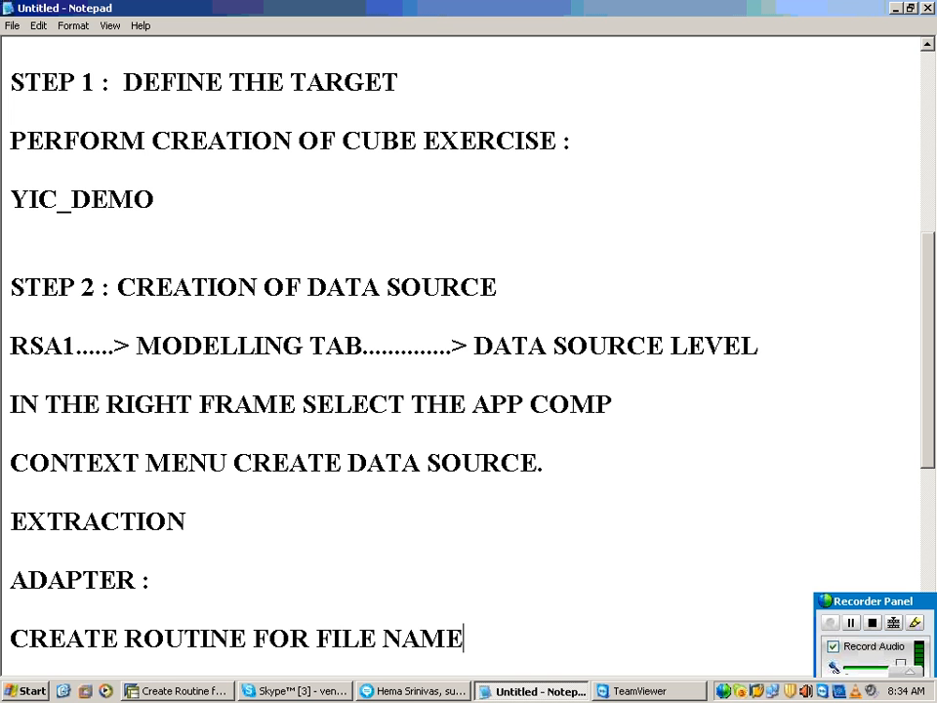
pyautogui.press('Return')
pyautogui.press('Return')
pyautogui.press('Return')
pyautogui.press('Return')
pyautogui.press('Return')
pyautogui.press('Return')
pyautogui.press('Return')
pyautogui.press('Return')
pyautogui.press('Return')
pyautogui.press('Return')
pyautogui.press('Return')
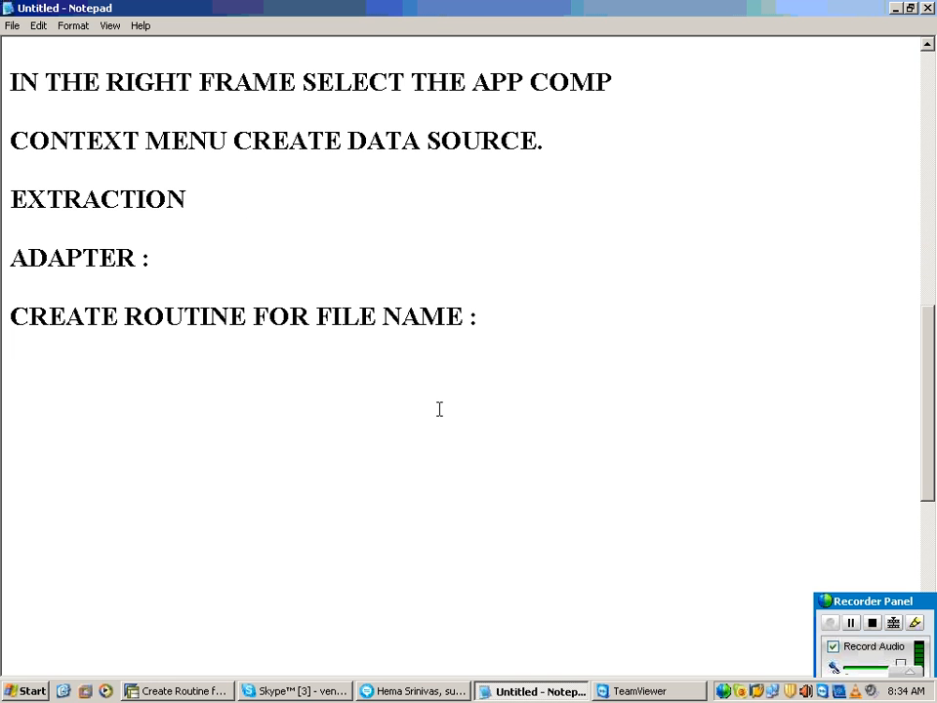
# Step: Complete the routine line with "TO PICK THE FILE FROM THE SERVER DYNAMICALLY." and leave blank lines below it
pyautogui.click(505, 322)
pyautogui.write('TO PL')
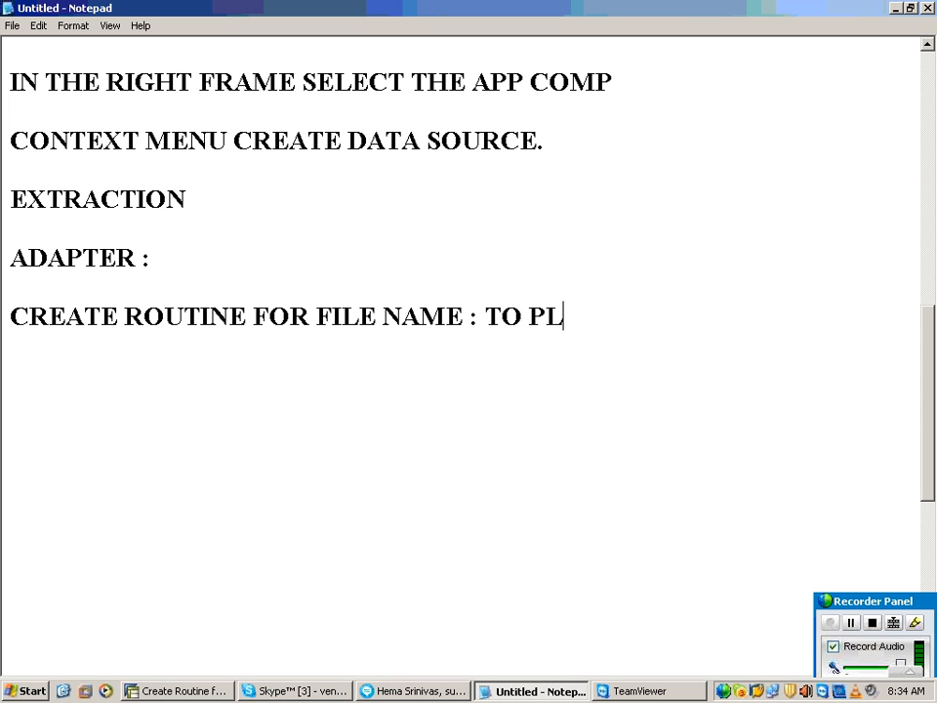
pyautogui.press('BackSpace')
pyautogui.write('ICK THE')
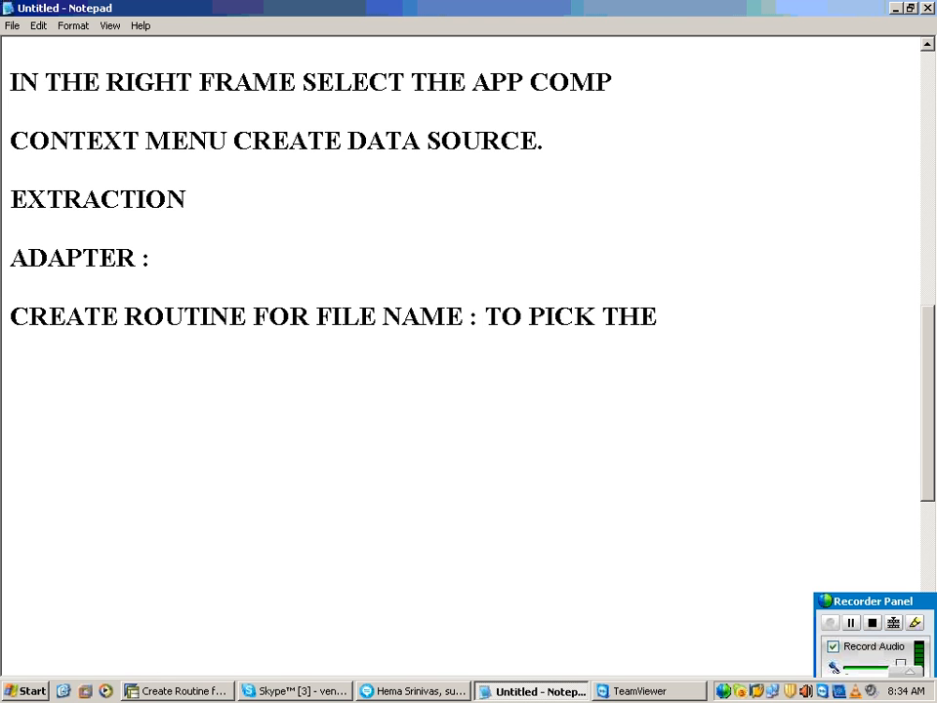
pyautogui.write(' FILE FROM T')
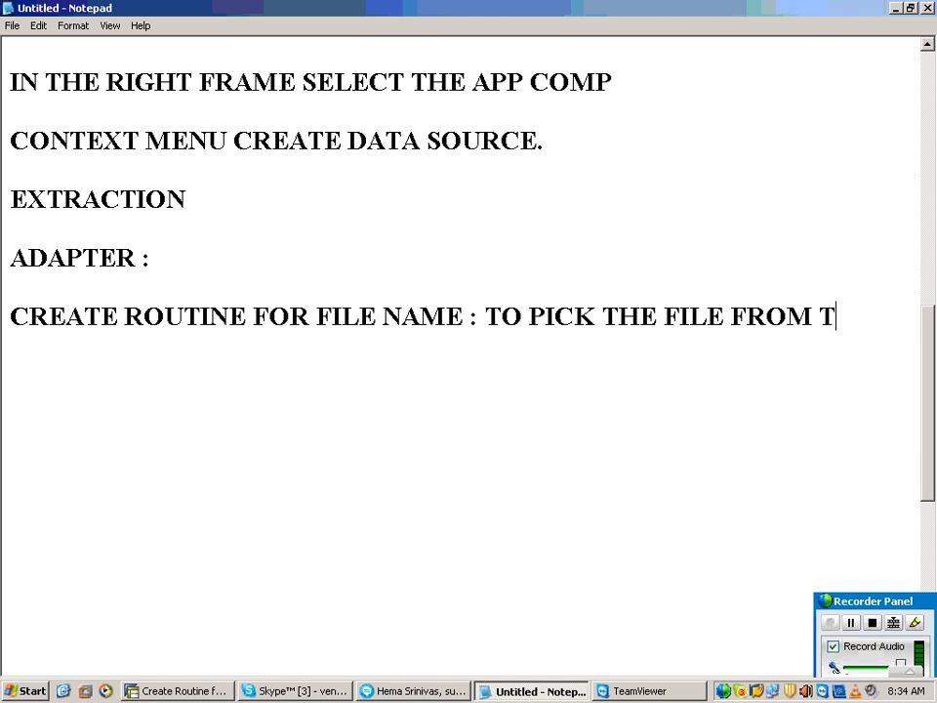
pyautogui.write('HE SER')
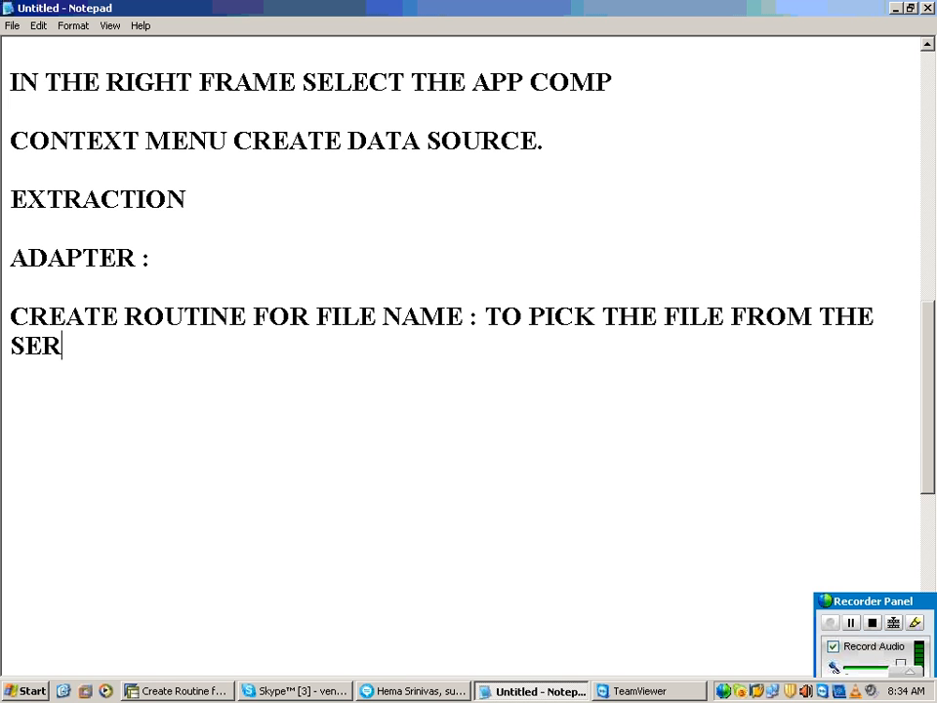
pyautogui.write('VER SD')
pyautogui.press('BackSpace')
pyautogui.press('BackSpace')
pyautogui.write('DY')
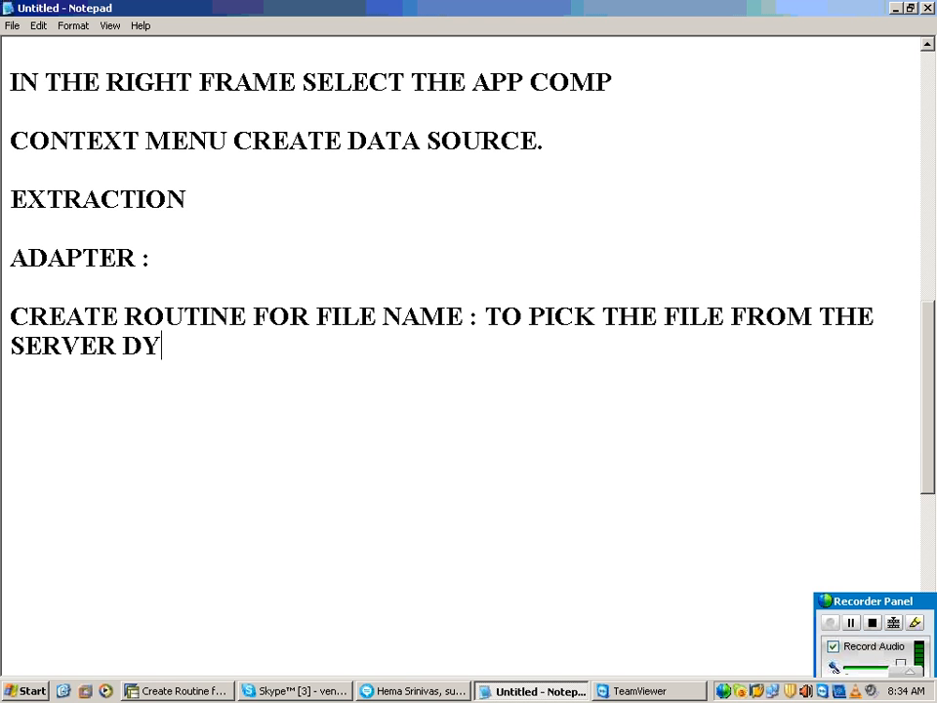
pyautogui.write('NAMIC')
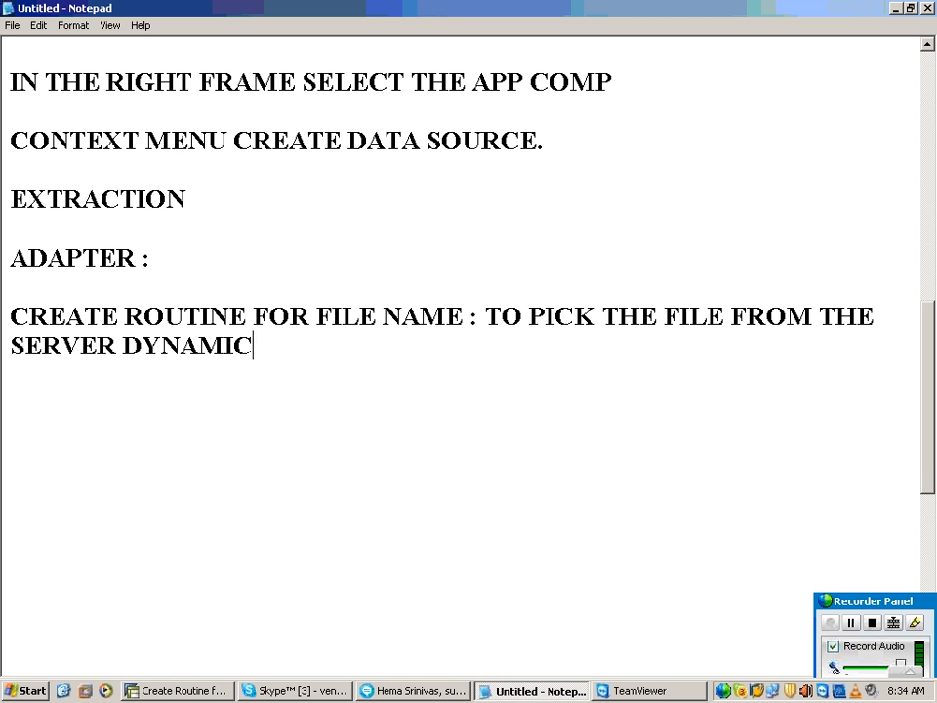
pyautogui.write('ALLY.')
pyautogui.press('Return')
pyautogui.press('Return')
pyautogui.press('Return')
pyautogui.press('Return')
pyautogui.press('Return')
pyautogui.press('Return')
pyautogui.press('Return')
pyautogui.press('Return')
pyautogui.press('Return')
pyautogui.press('Return')
pyautogui.press('Return')
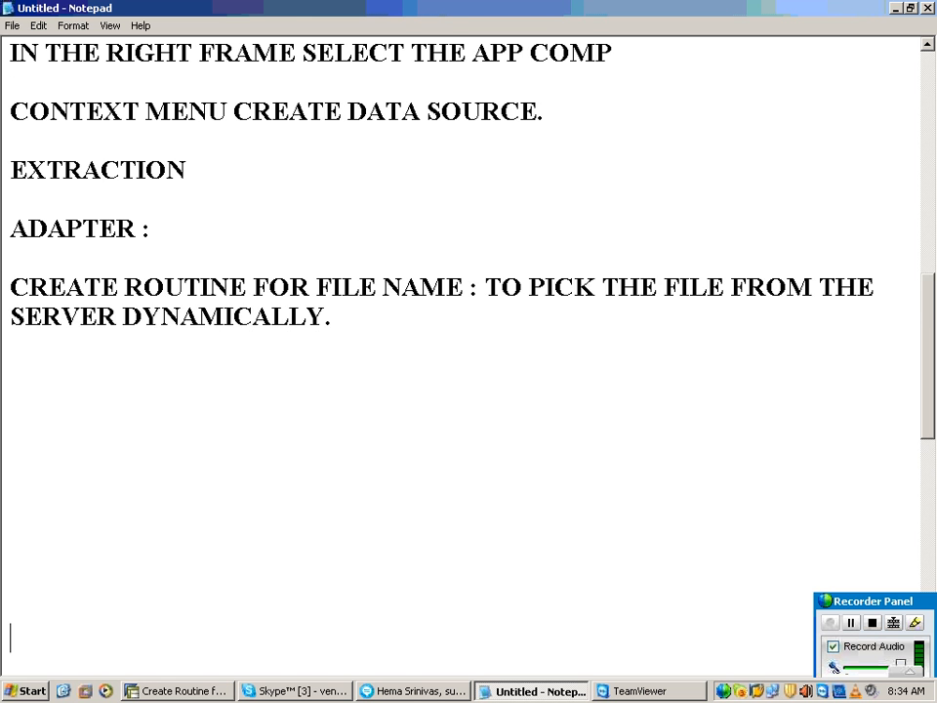
pyautogui.press('Return')
pyautogui.press('Return')
pyautogui.click(102, 332)
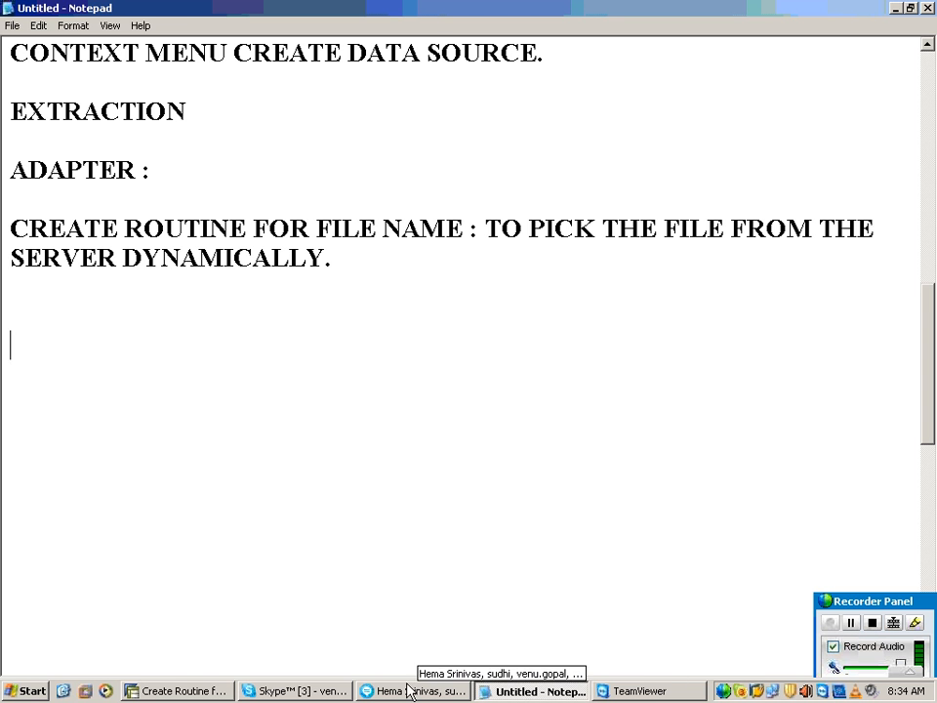
# Step: Switch to the SAP filename routine and insert two blank lines above the p_filename assignment
pyautogui.click(225, 691)
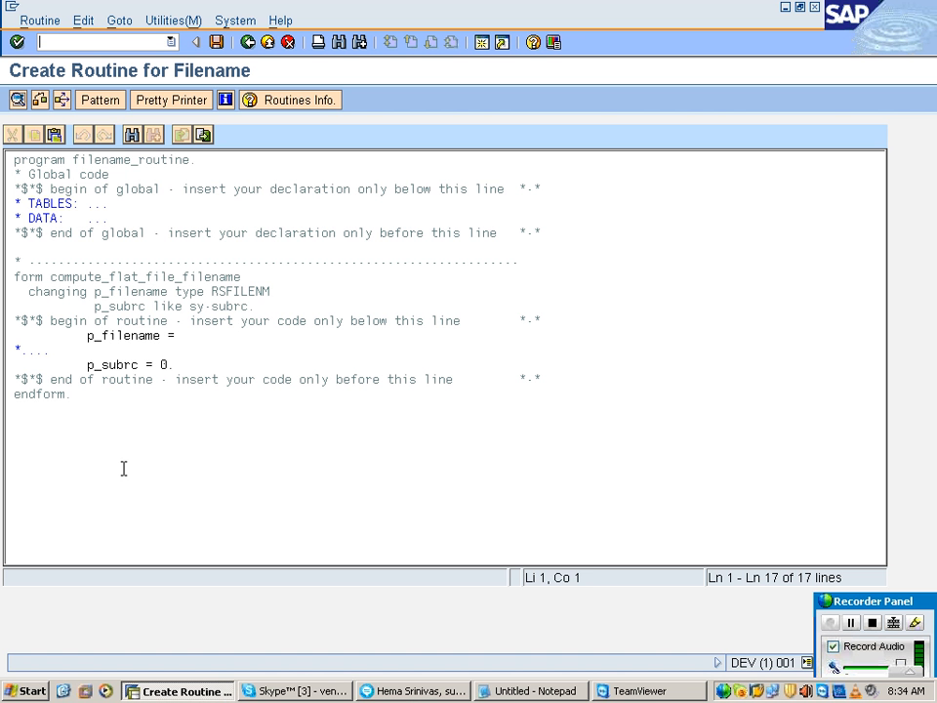
pyautogui.moveTo(85, 343); pyautogui.dragTo(181, 335)
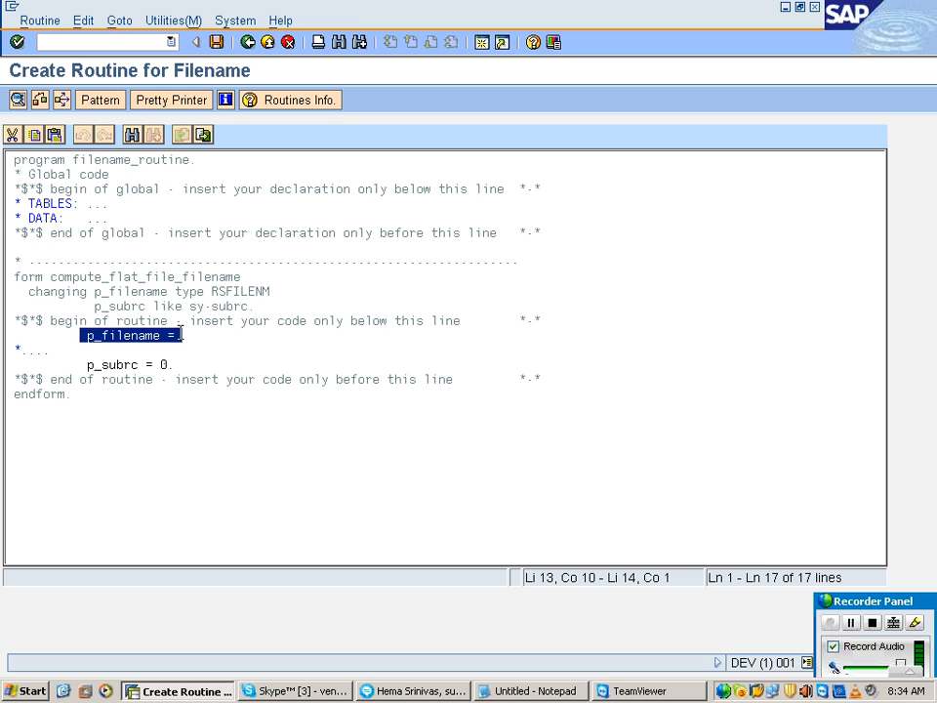
pyautogui.click(82, 334)
pyautogui.press('Return')
pyautogui.press('Return')
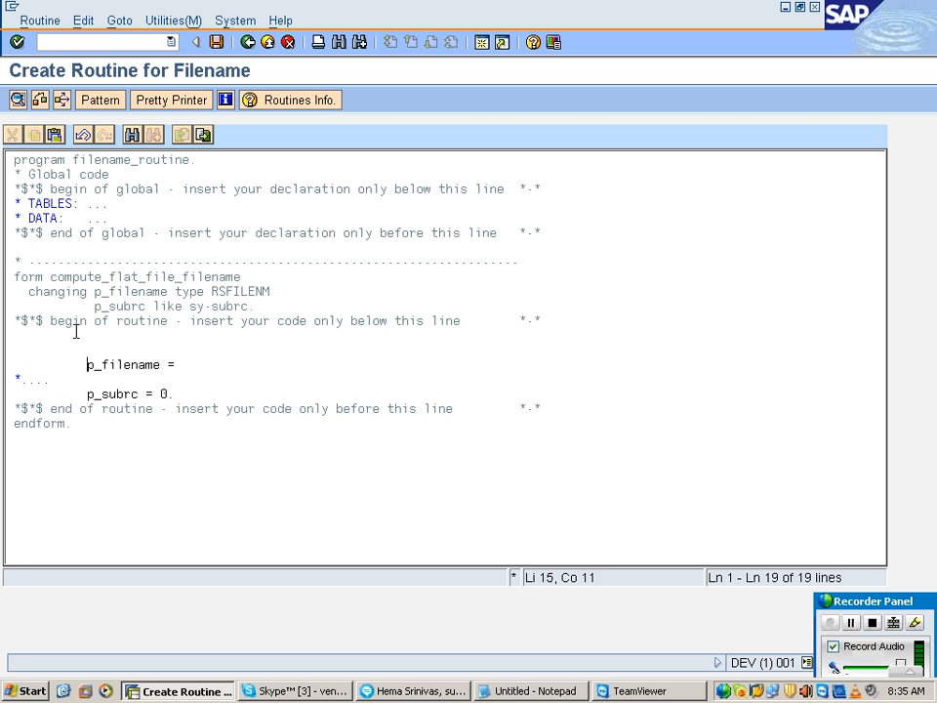
pyautogui.click(111, 338)
# Step: Switch back to the Notepad notes and add the heading "FILE NAMES :" below the routine description
pyautogui.click(564, 693)
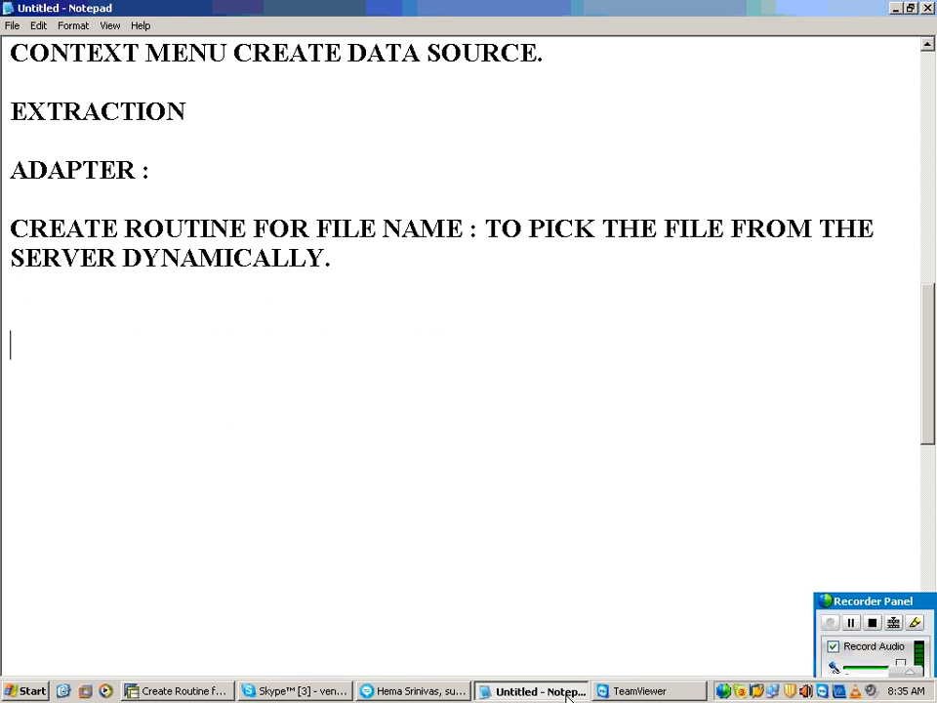
pyautogui.write('FIL')
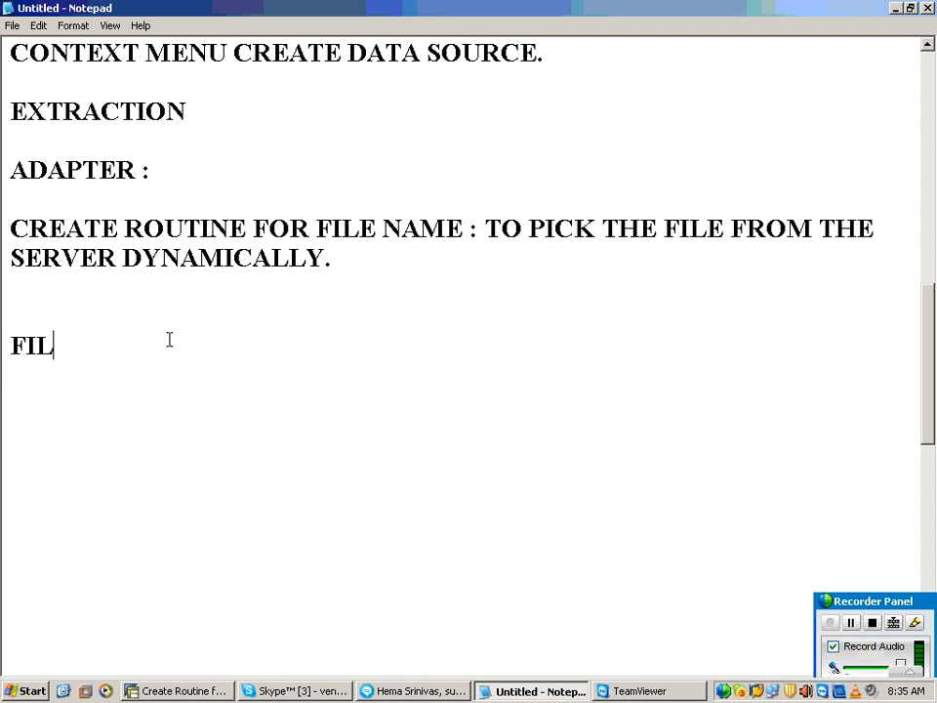
pyautogui.write('E NBA')
pyautogui.press('BackSpace')
pyautogui.press('BackSpace')
pyautogui.write('AMES')
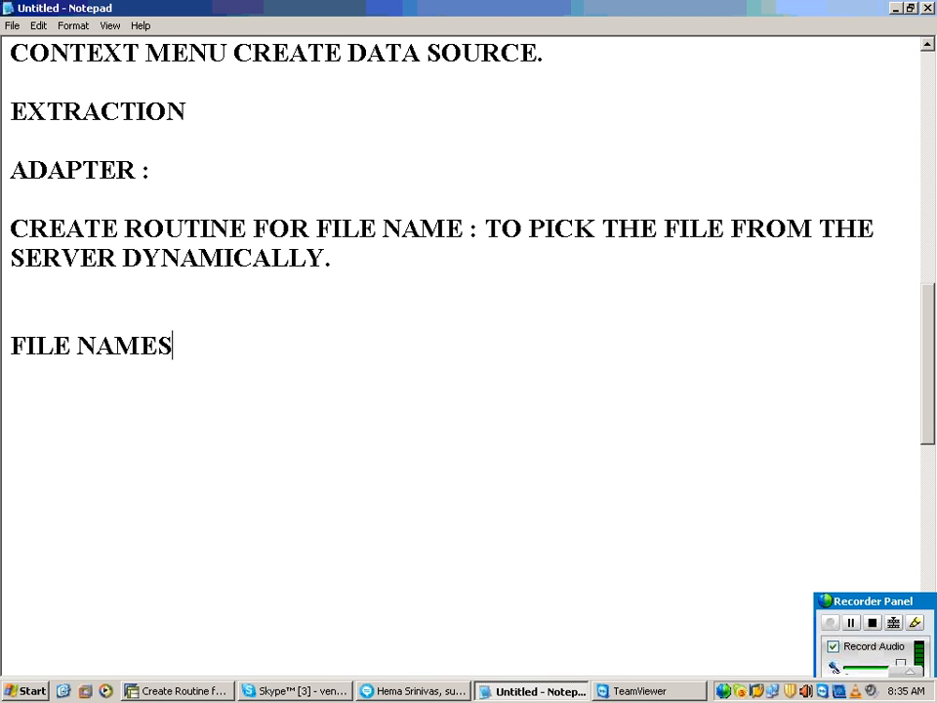
pyautogui.write(' :')
pyautogui.press('Return')
pyautogui.press('Return')
# Step: Add the entry "TDATA_20110228.CSV : TODAYS FILE" under the FILE NAMES heading
pyautogui.write('TDATA_')
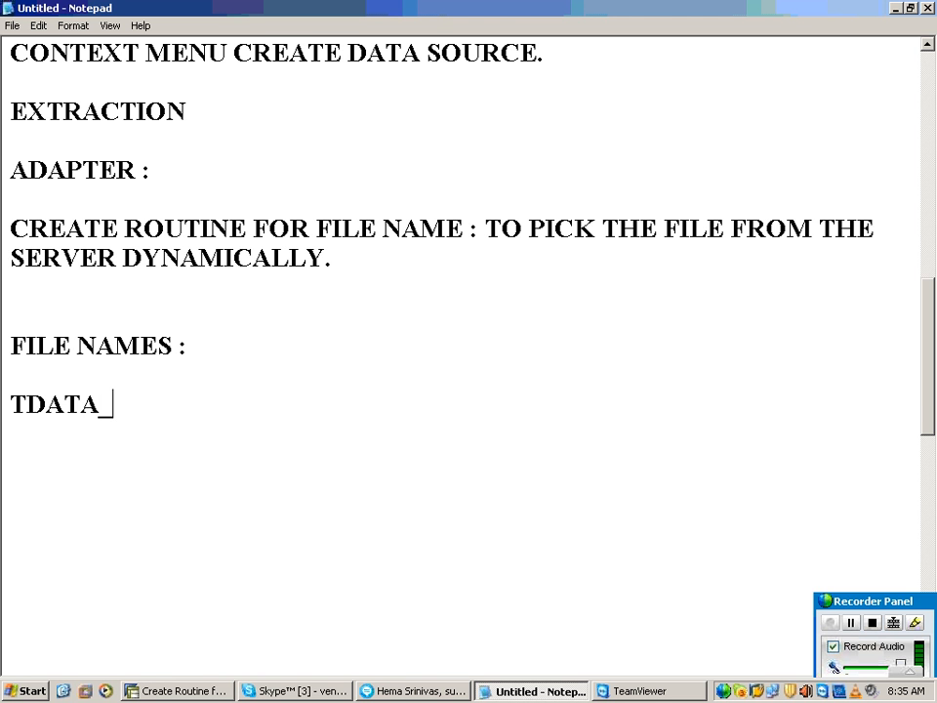
pyautogui.write('2011')
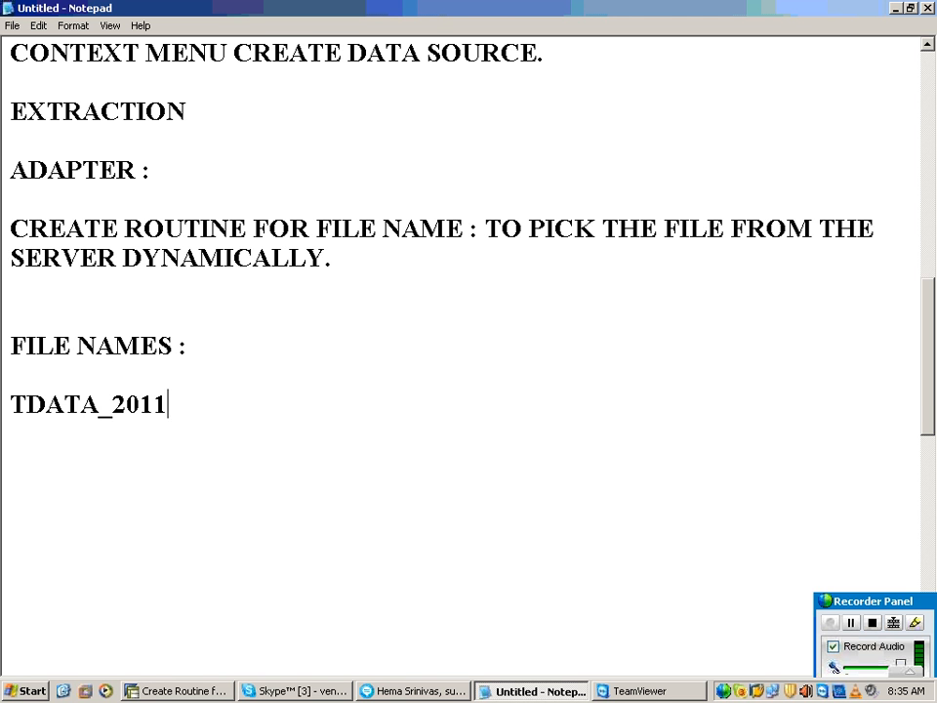
pyautogui.write('02')
pyautogui.write('228')
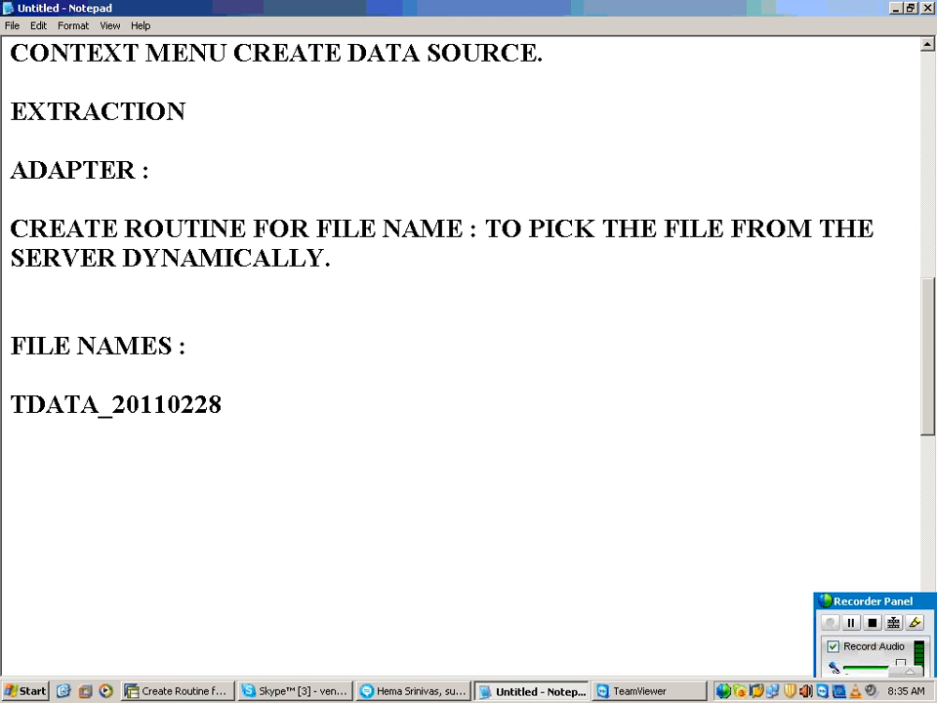
pyautogui.write('.CSV  :  T')
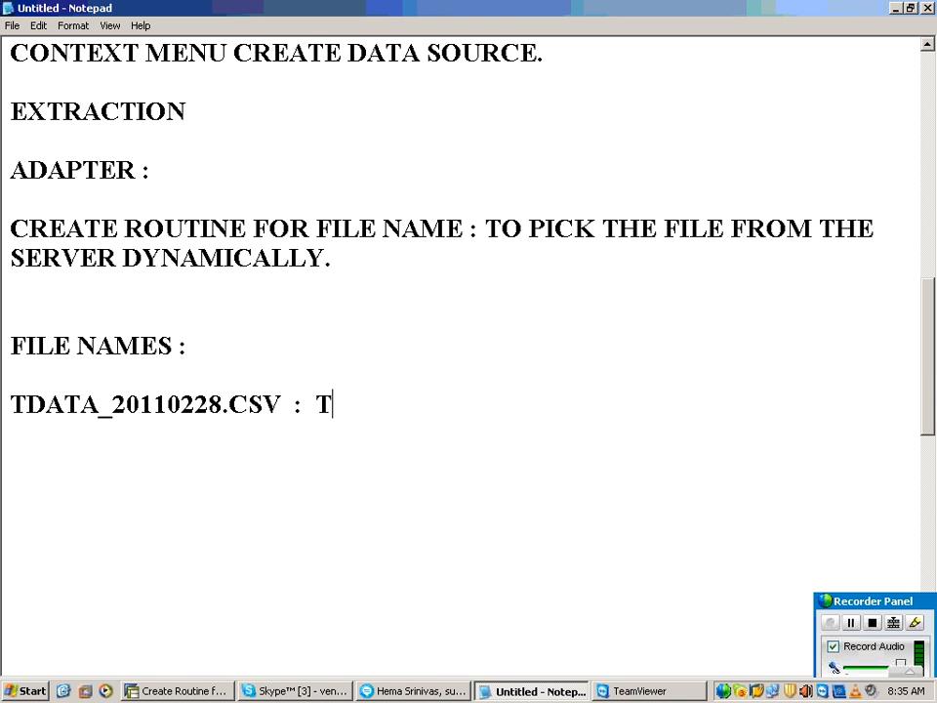
pyautogui.write('ODAYS')
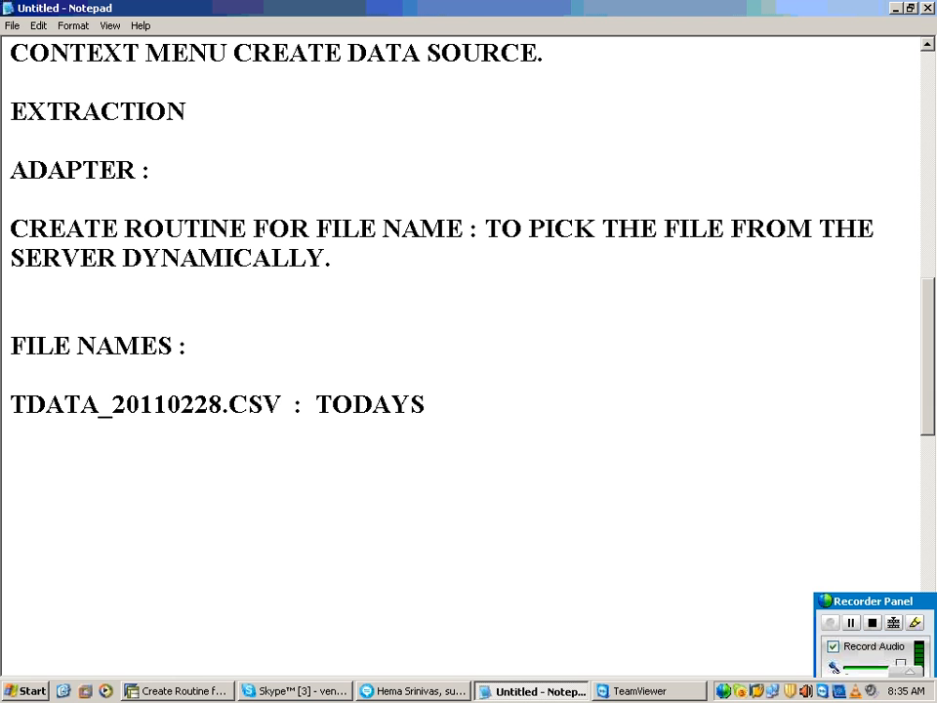
pyautogui.write(' FILE')
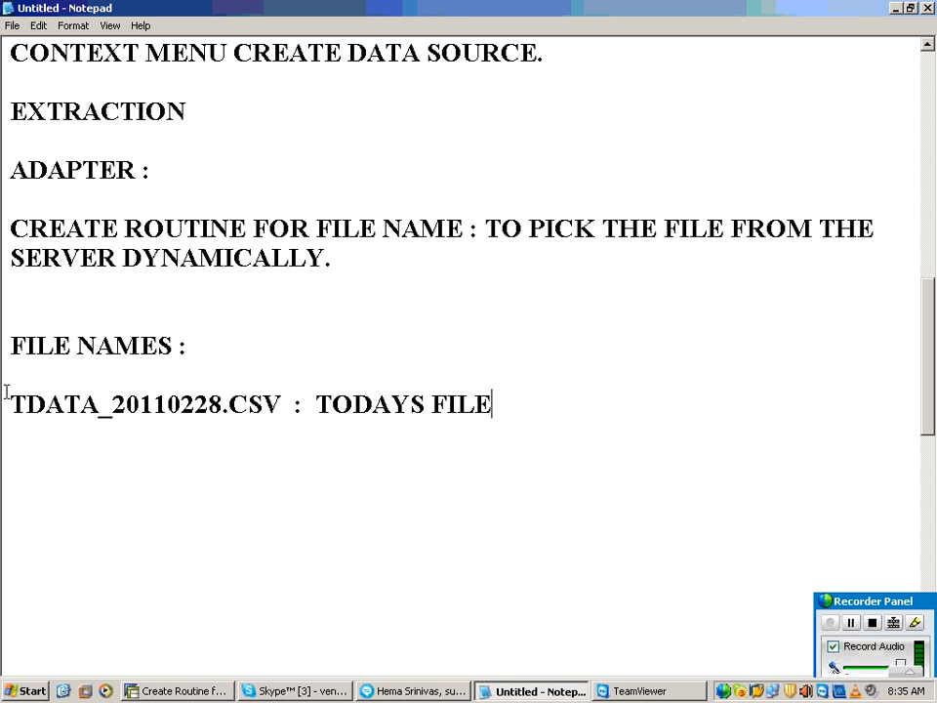
# Step: Copy the file name onto a new line above today's entry and change it to TDATA_20110227.CSV
pyautogui.moveTo(7, 400); pyautogui.dragTo(274, 408)
pyautogui.hotkey('ctrl', 'c')
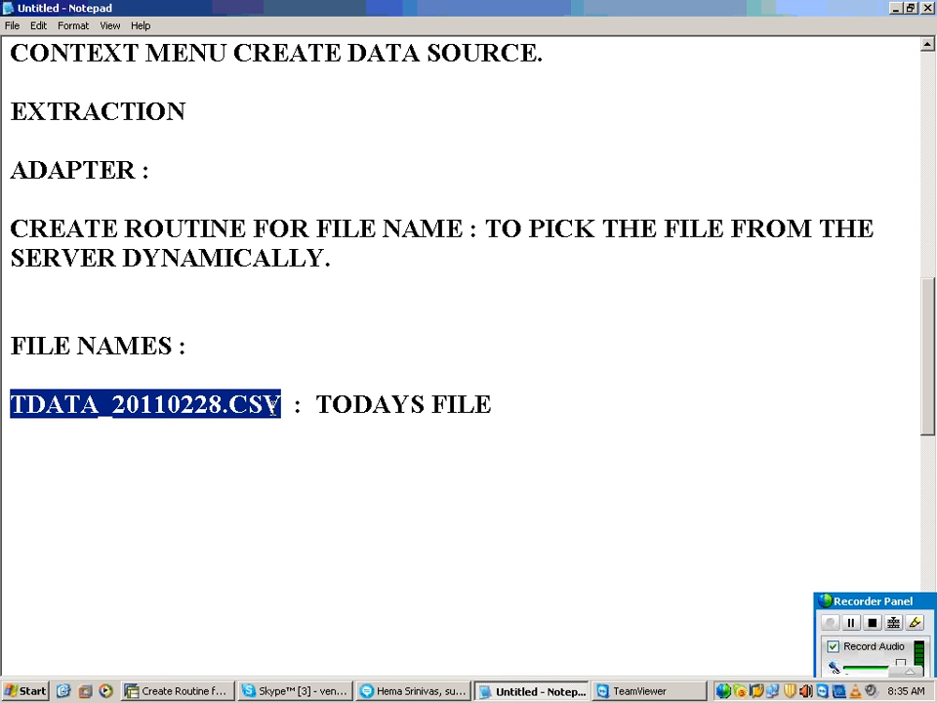
pyautogui.click(240, 347)
pyautogui.press('Return')
pyautogui.press('Return')
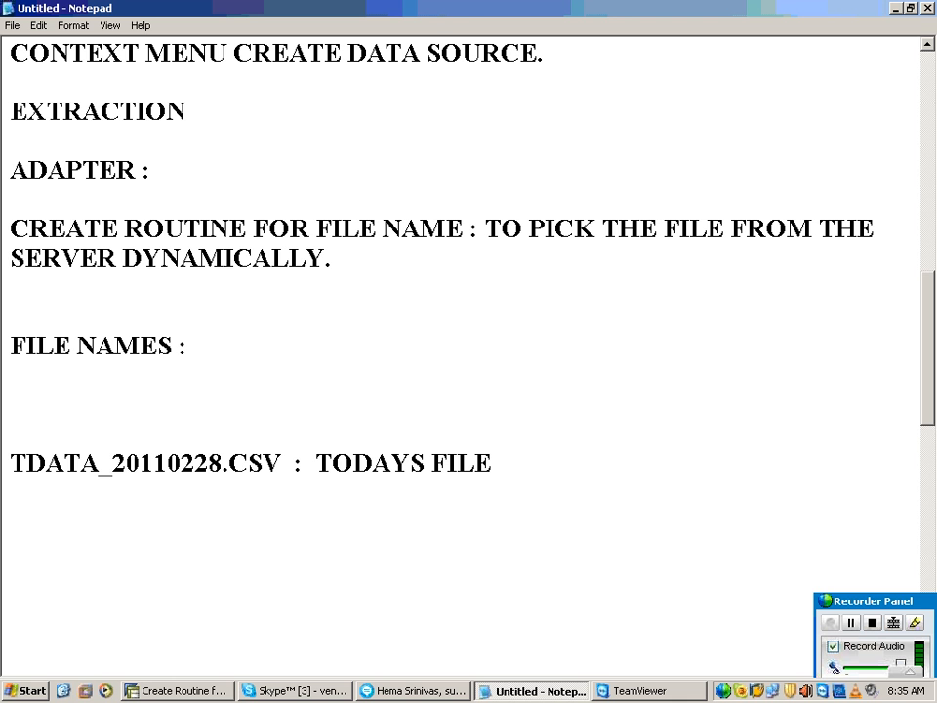
pyautogui.hotkey('ctrl', 'v')
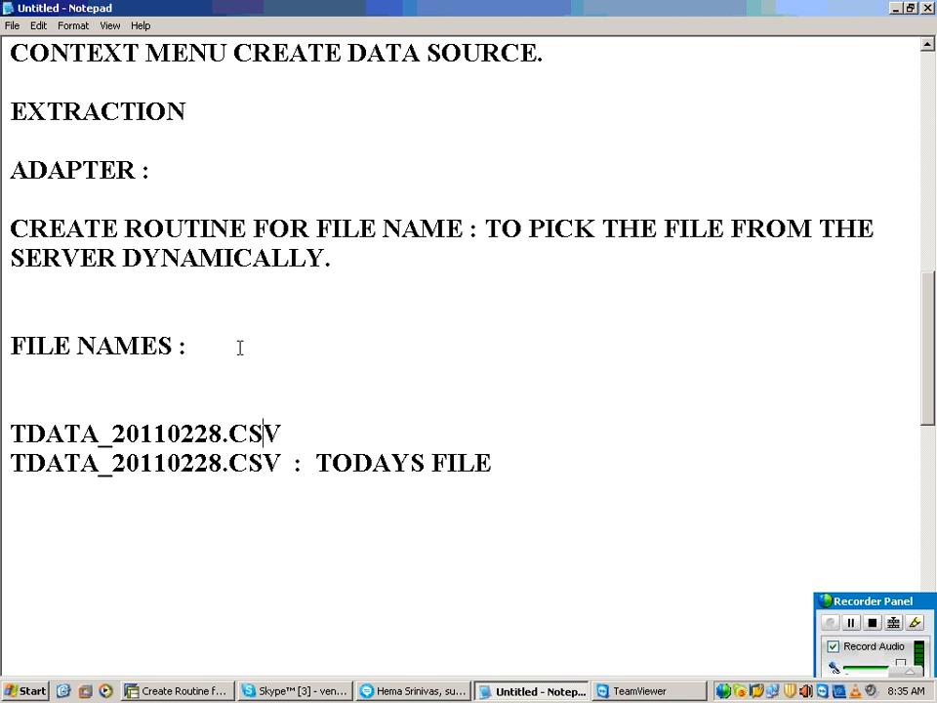
pyautogui.press('Left')
pyautogui.press('Left')
pyautogui.press('Left')
pyautogui.press('Left')
pyautogui.press('BackSpace')
pyautogui.write('7')
pyautogui.press('Return')
pyautogui.press('BackSpace')
pyautogui.press('End')
pyautogui.press('Return')
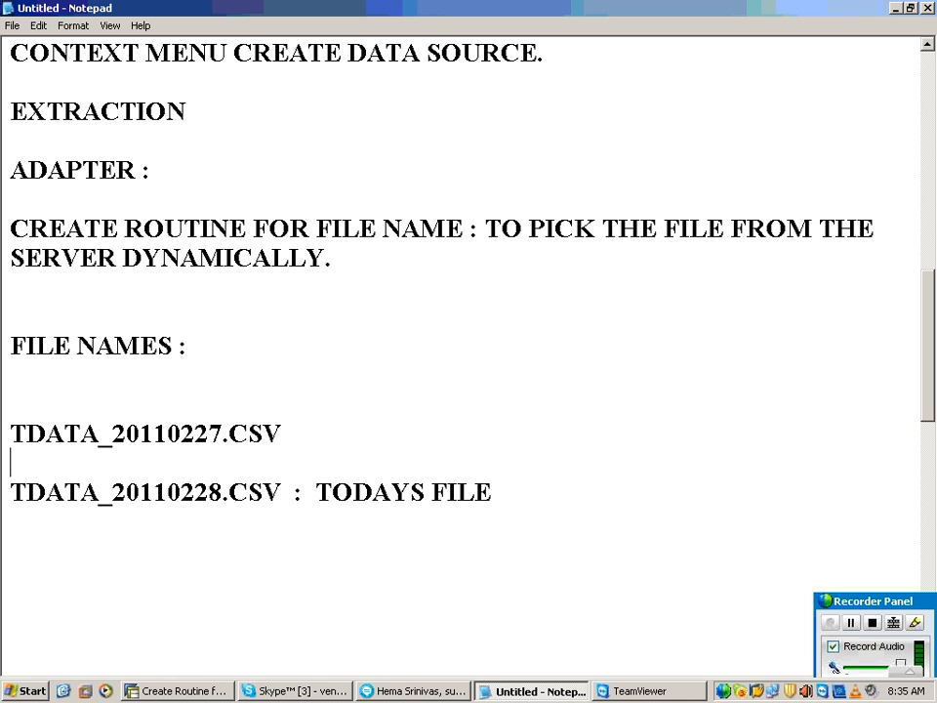
# Step: Label the TDATA_20110227.CSV entry with ": YEST FILE"
pyautogui.click(288, 433)
pyautogui.write(': YEES')
pyautogui.press('BackSpace')
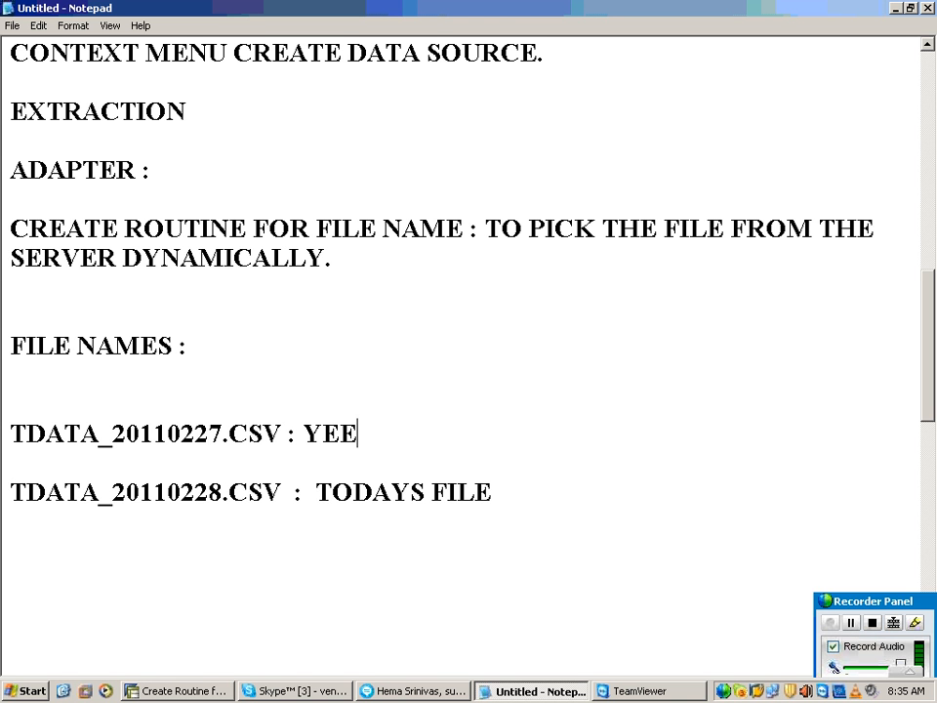
pyautogui.write('ST  FILE')
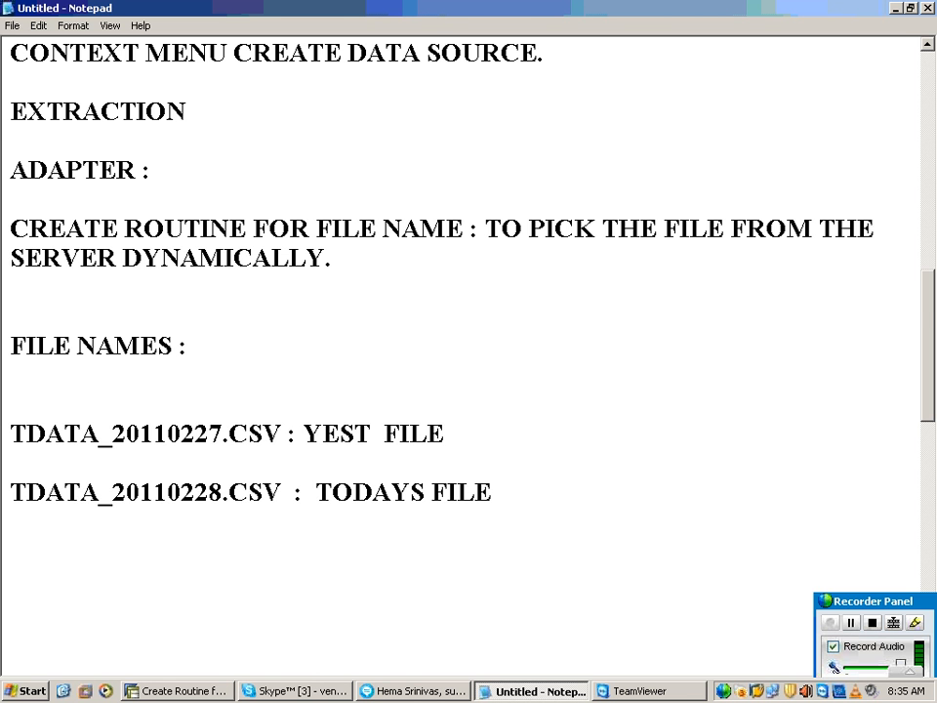
# Step: Paste the copied TDATA file name on a new line below the TODAYS FILE entry, leaving one blank line between
pyautogui.scroll(-1, 428, 354)
pyautogui.scroll(-2, 428, 354)
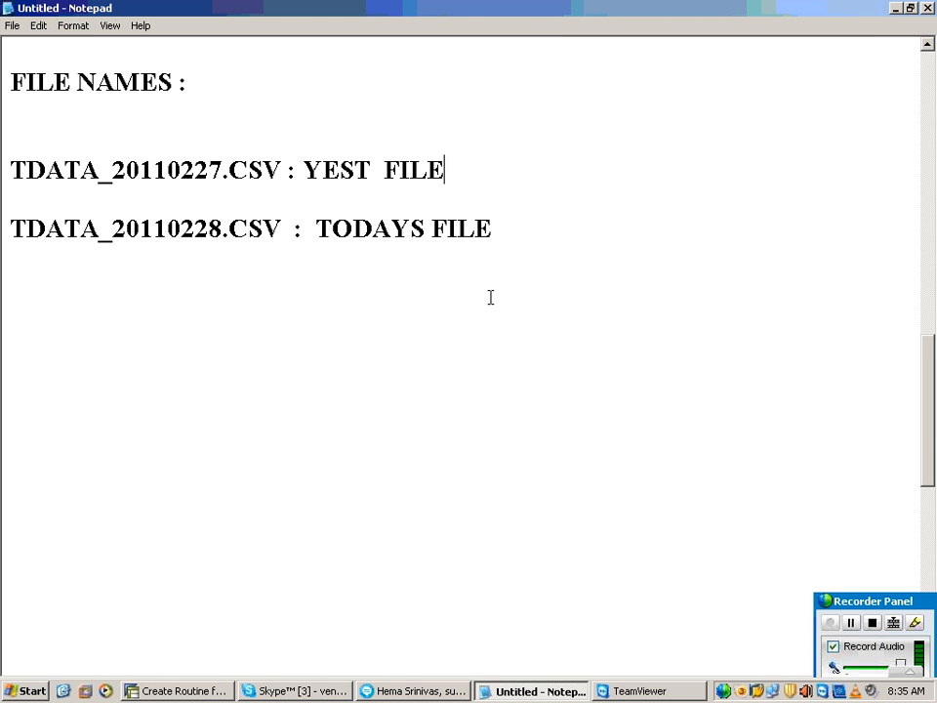
pyautogui.click(506, 251)
pyautogui.click(512, 225)
pyautogui.press('Return')
pyautogui.press('Return')
pyautogui.hotkey('ctrl', 'v')
# Step: Change the date in the pasted file name so it reads TDATA_20110301.CSV
pyautogui.press('Left')
pyautogui.press('Left')
pyautogui.press('Left')
pyautogui.press('Left')
pyautogui.press('Left')
pyautogui.press('Left')
pyautogui.press('Left')
pyautogui.press('Right')
pyautogui.press('Right')
pyautogui.press('Right')
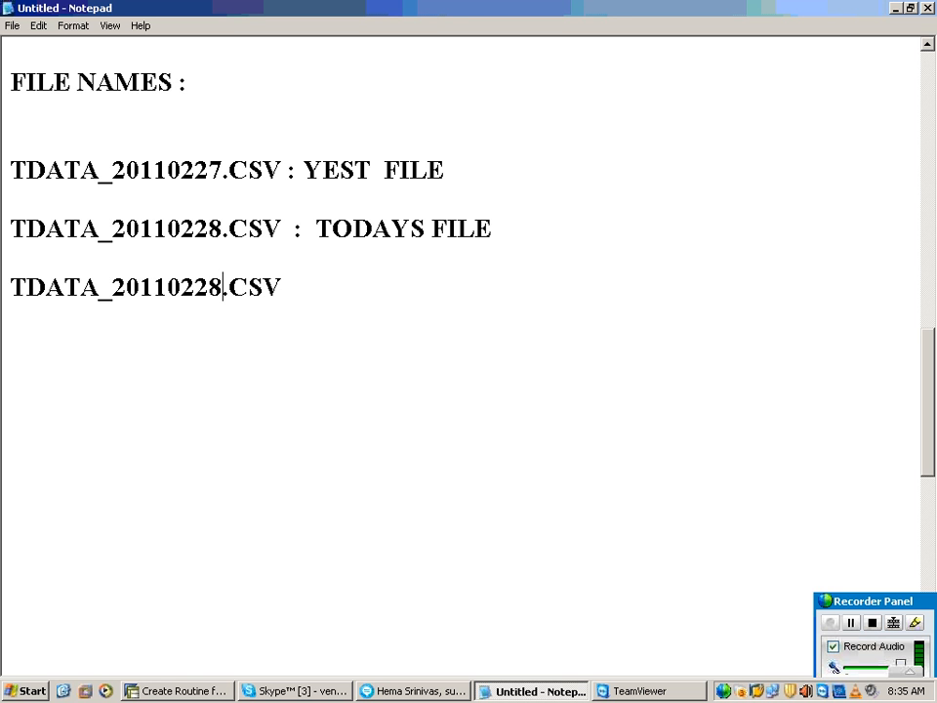
pyautogui.press('BackSpace')
pyautogui.press('BackSpace')
pyautogui.press('BackSpace')
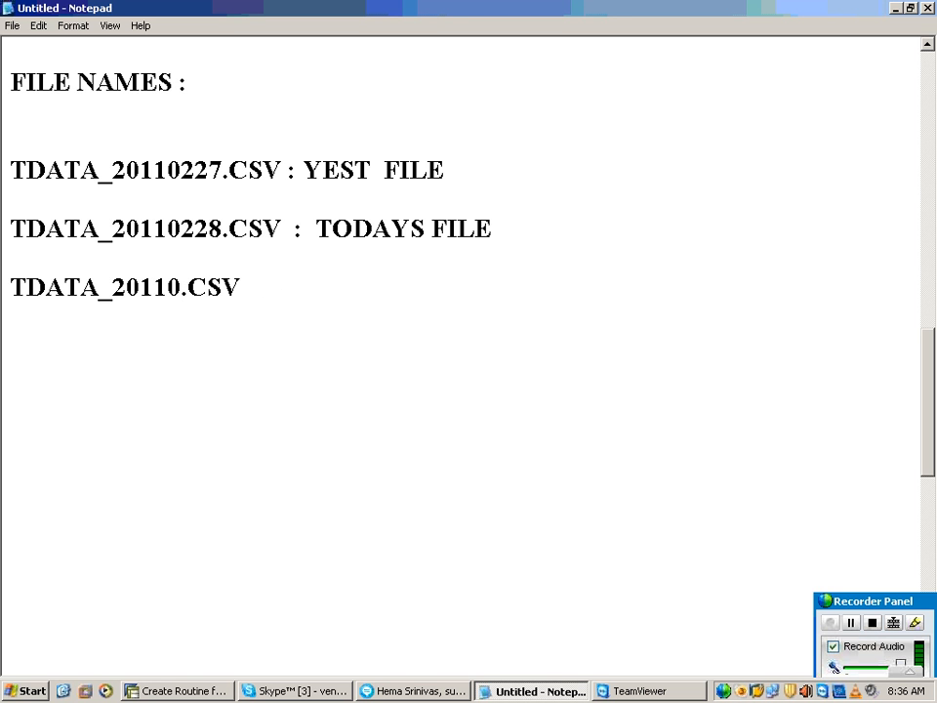
pyautogui.write('3')
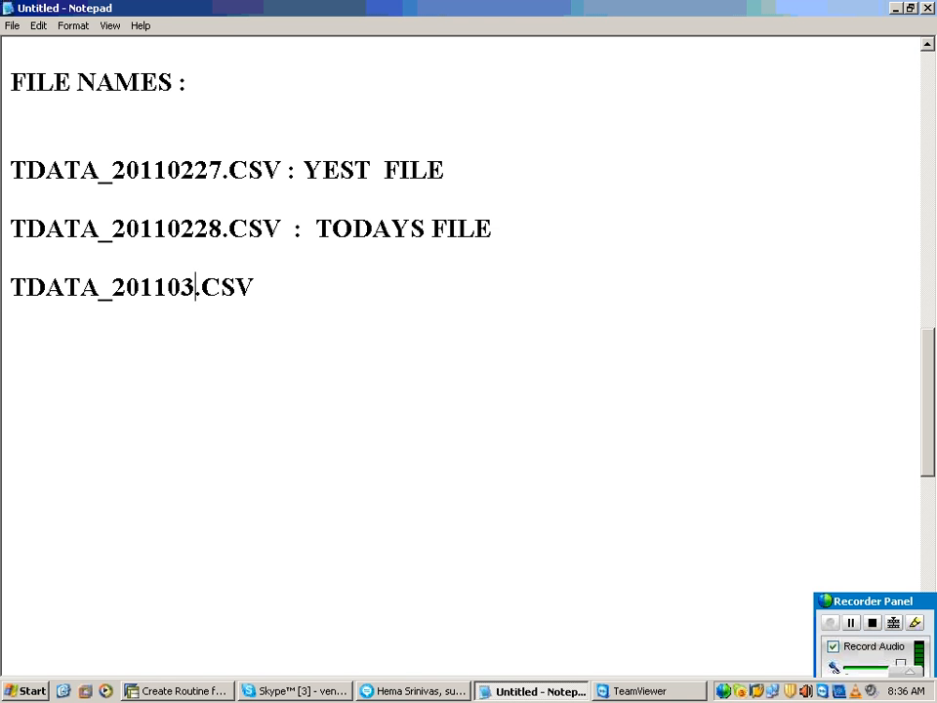
pyautogui.write('01')
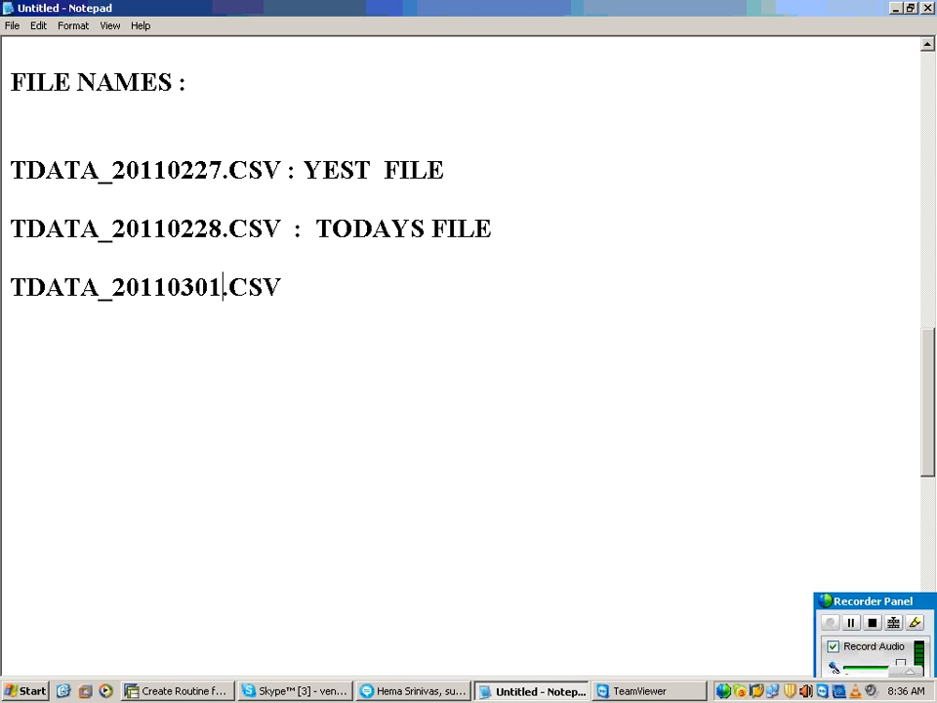
# Step: Label the TDATA_20110301.CSV entry with ": TOMMOROWS FILE"
pyautogui.press('End')
pyautogui.write(': TOMMORO')
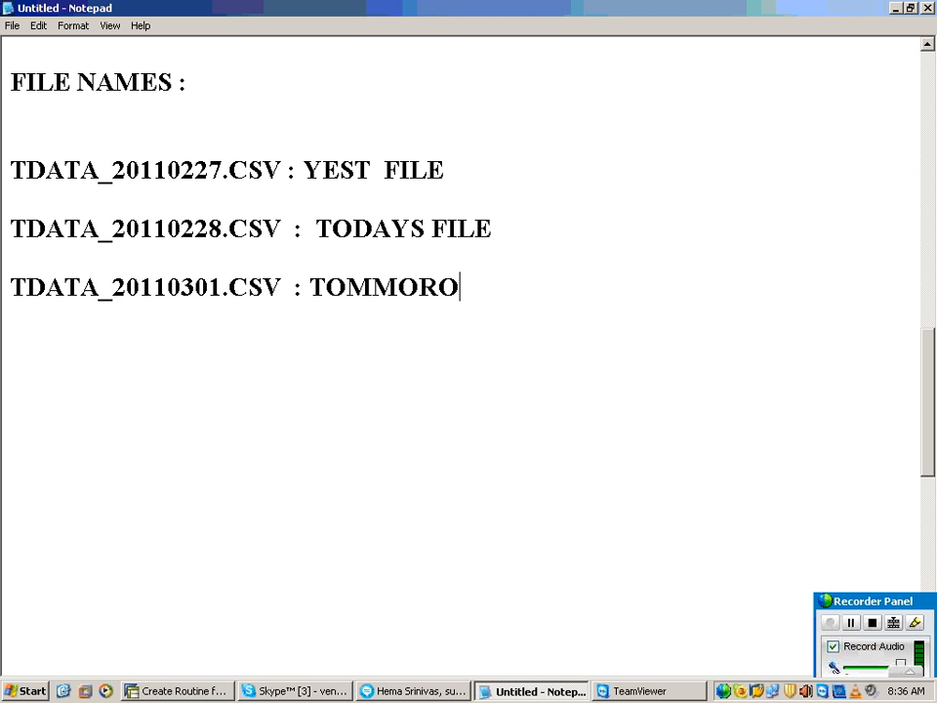
pyautogui.write('WS FILE')
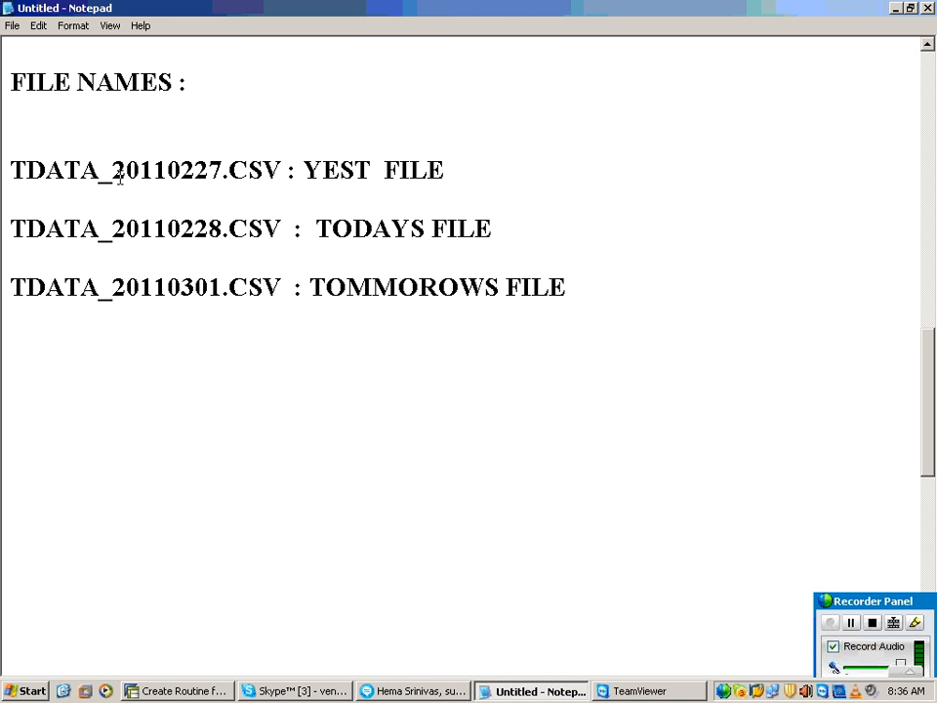
# Step: Highlight the date and extension part of yesterday's file name to point out the portion that varies daily
pyautogui.moveTo(112, 171); pyautogui.dragTo(274, 172)
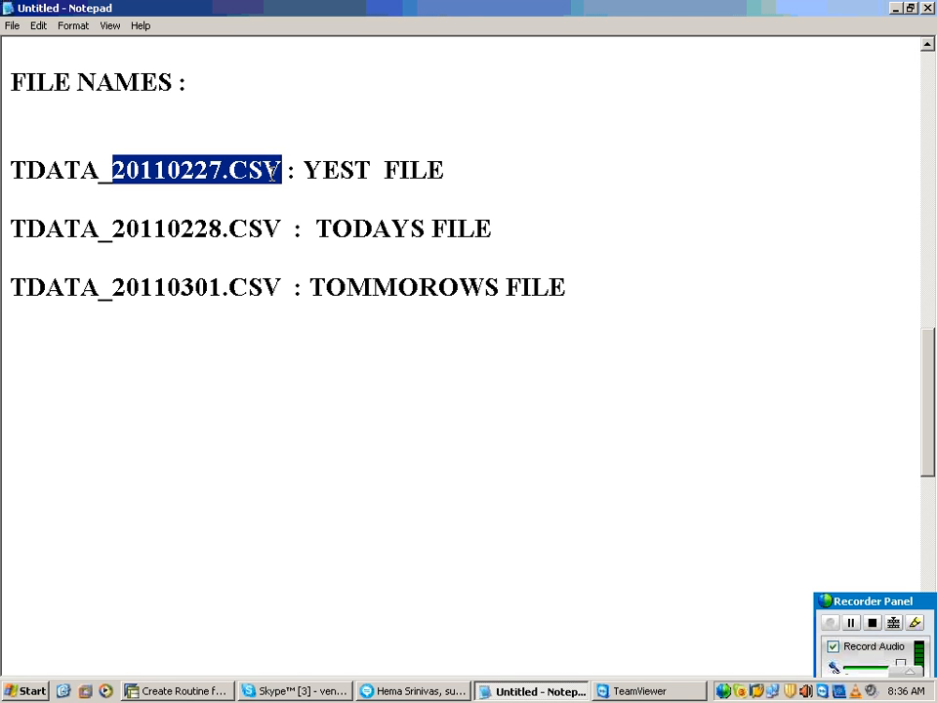
pyautogui.click(271, 173)
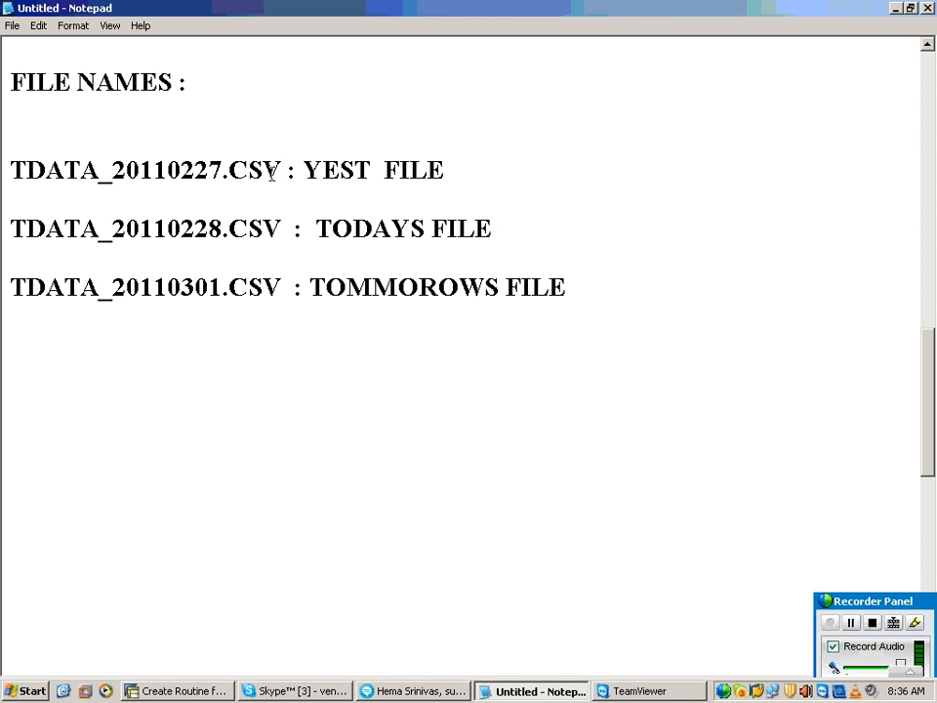
# Step: Add the line "P_FILE NAME :" a few lines below the TOMMOROWS FILE entry
pyautogui.press('Right')
pyautogui.press('Right')
pyautogui.press('Right')
pyautogui.press('Right')
pyautogui.press('Right')
pyautogui.press('Right')
pyautogui.press('Right')
pyautogui.press('Right')
pyautogui.press('Right')
pyautogui.press('Right')
pyautogui.press('Right')
pyautogui.press('Right')
pyautogui.press('Right')
pyautogui.press('Right')
pyautogui.press('Right')
pyautogui.press('Right')
pyautogui.press('Right')
pyautogui.press('Right')
pyautogui.press('Down')
pyautogui.press('Down')
pyautogui.press('Right')
pyautogui.press('Right')
pyautogui.press('Right')
pyautogui.press('Right')
pyautogui.press('Right')
pyautogui.press('Right')
pyautogui.press('Right')
pyautogui.press('Right')
pyautogui.press('Right')
pyautogui.press('Right')
pyautogui.press('Right')
pyautogui.press('Right')
pyautogui.click(58, 428)
pyautogui.write('P_FILE N')
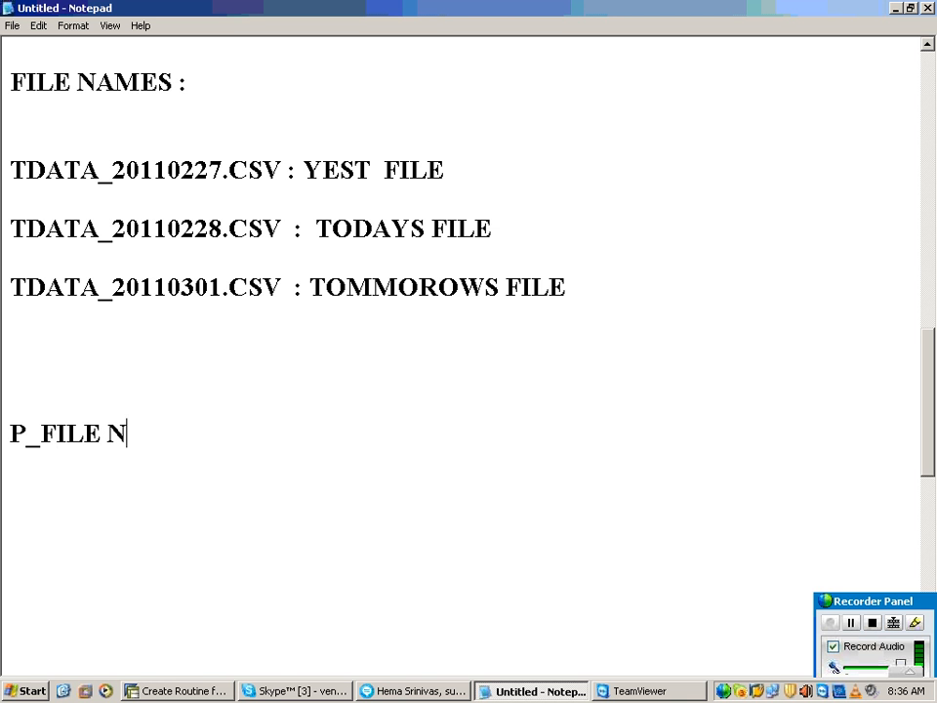
pyautogui.write('AME :')
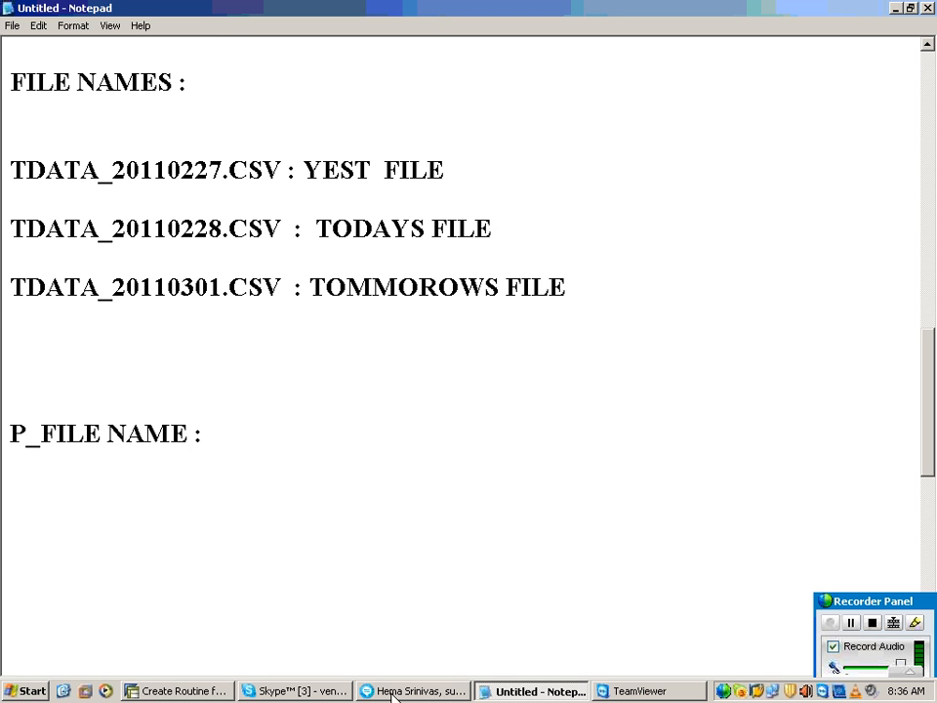
# Step: Check the p_filename line in the SAP filename routine and, back in the Notepad notes, end the P_FILE NAME line with "=" instead of the colon
pyautogui.click(199, 691)
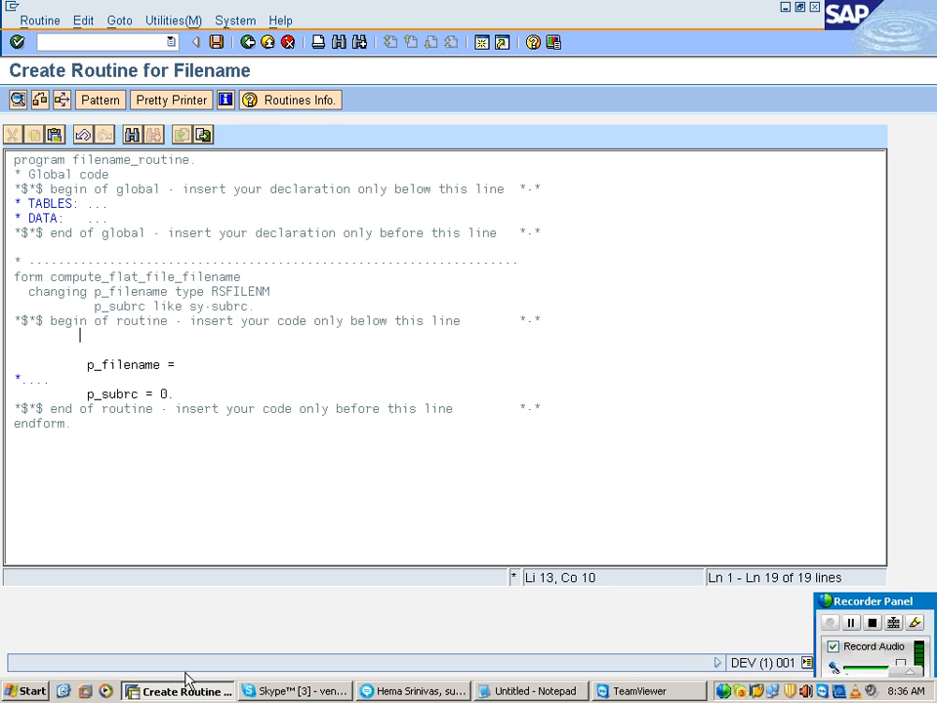
pyautogui.click(206, 692)
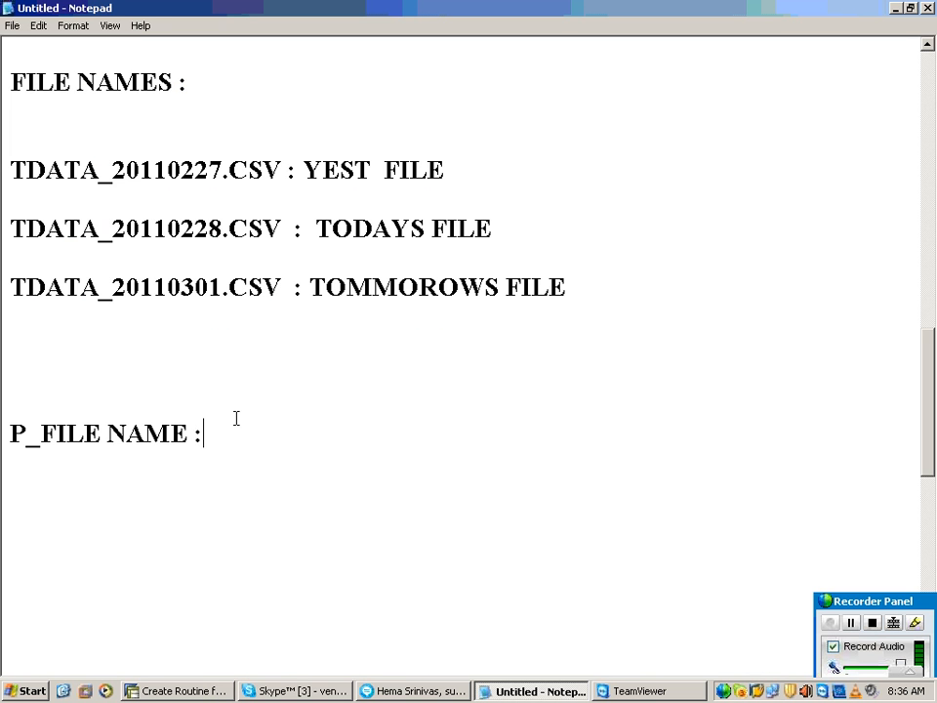
pyautogui.press('BackSpace')
pyautogui.press('BackSpace')
pyautogui.write('=')
# Step: Add the declaration "DATA : STR1 TYPE C (50) LIKE D:" between the TOMMOROWS FILE entry and the P_FILE NAME line
pyautogui.press('Up')
pyautogui.press('Up')
pyautogui.press('Up')
pyautogui.write('DATA :')
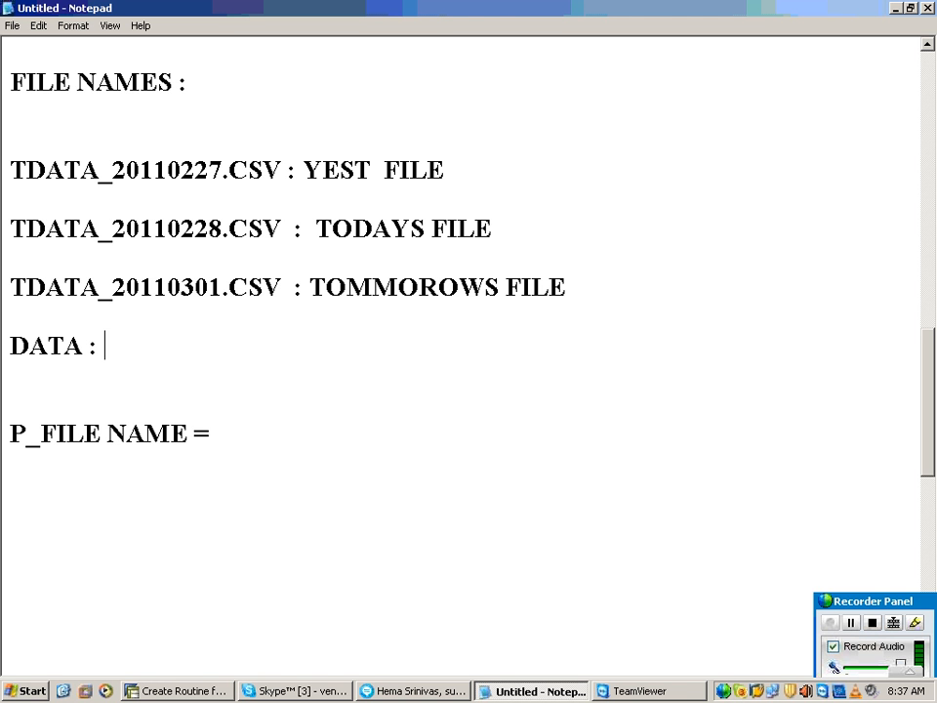
pyautogui.write('STR1 ')
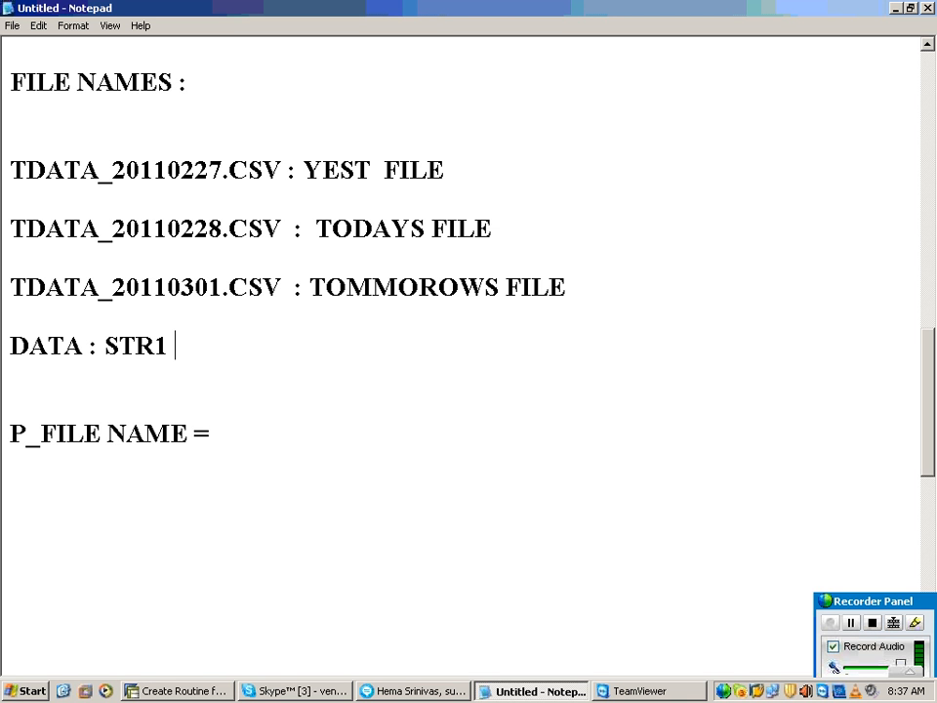
pyautogui.write('TYPE')
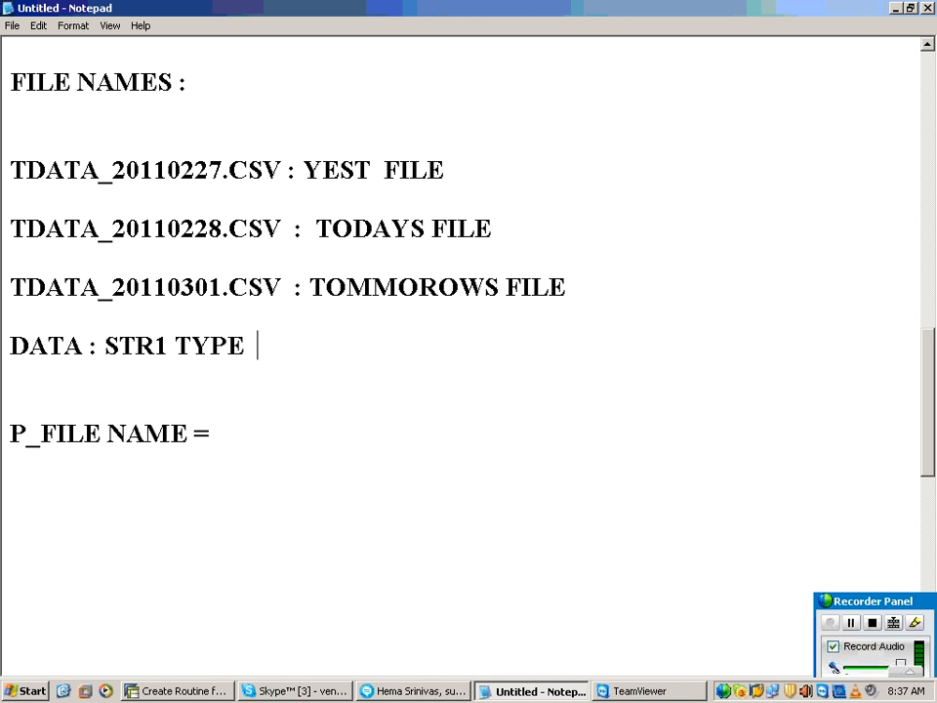
pyautogui.press('BackSpace')
pyautogui.write('C (50)')
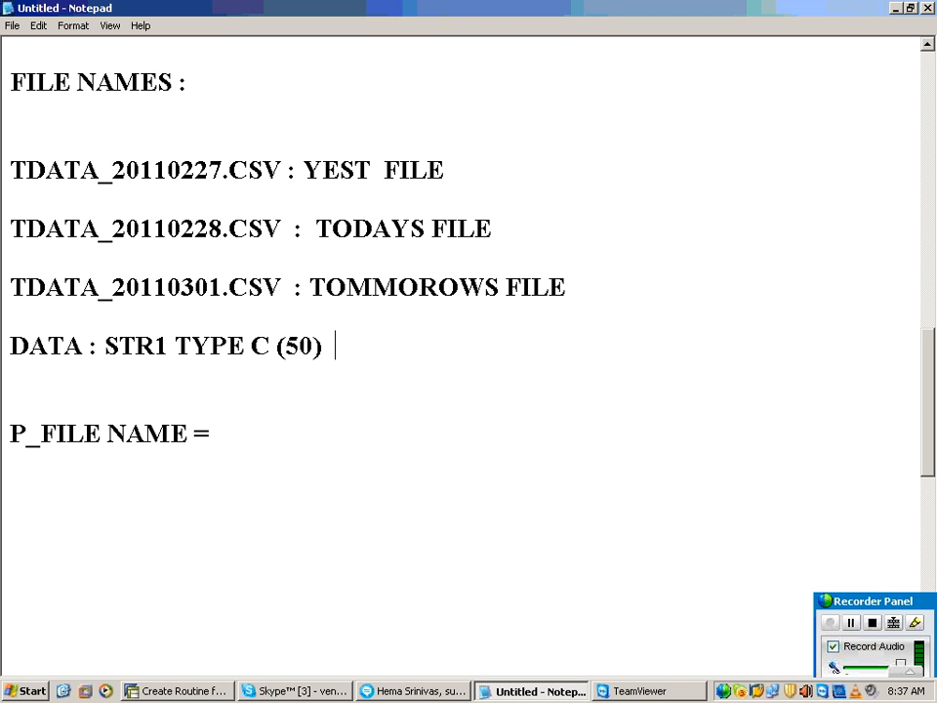
pyautogui.write('  LIKE')
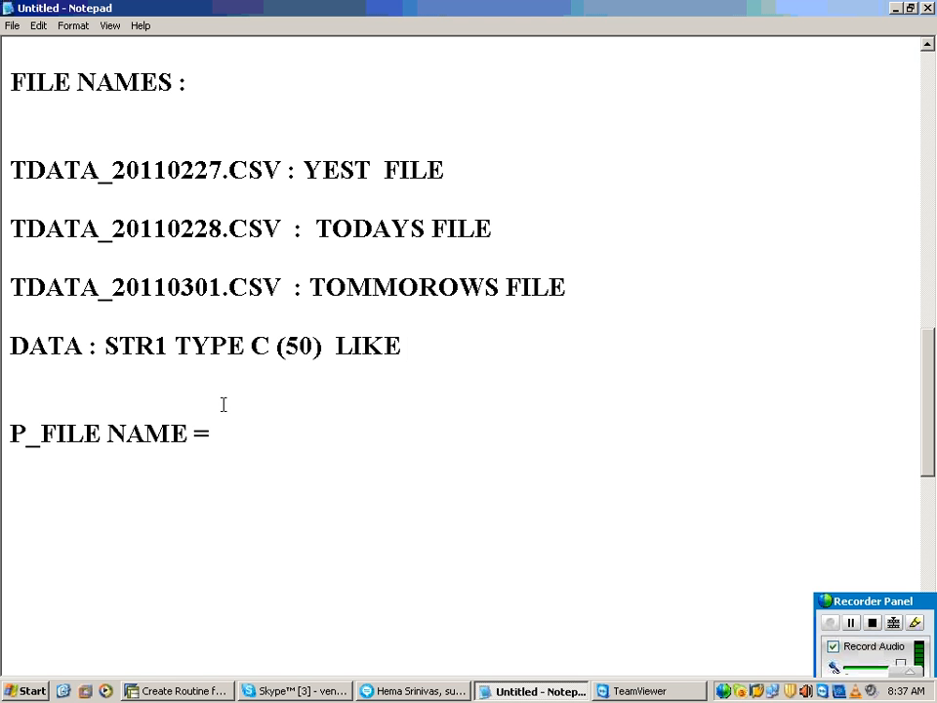
pyautogui.write('D:')
# Step: Switch to SAP and leave the filename routine editor without saving, returning to the YDS_DEMO extraction settings
pyautogui.click(190, 690)
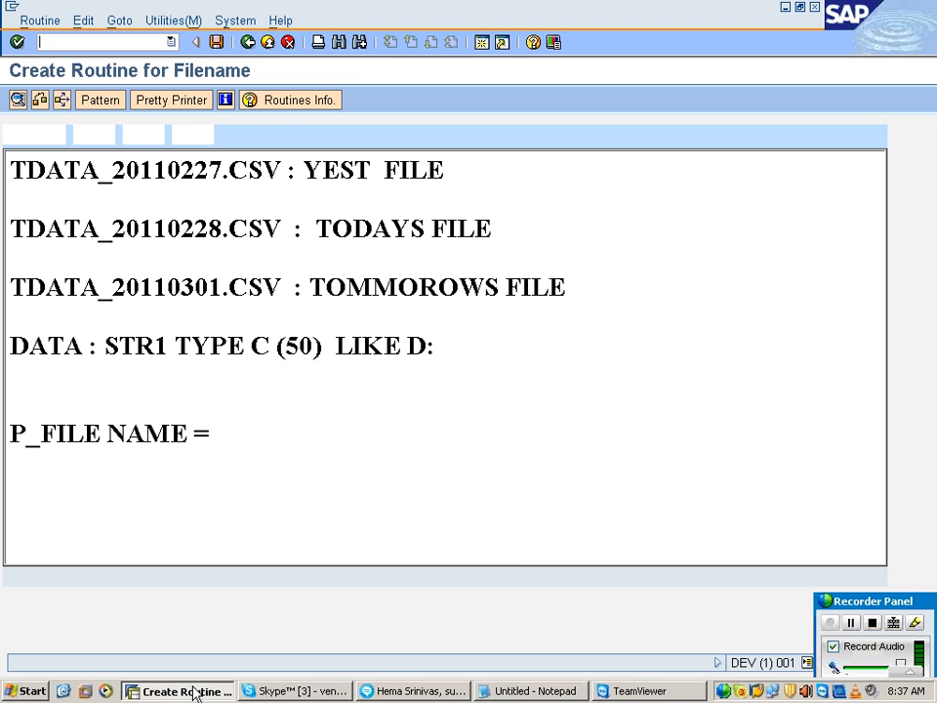
pyautogui.click(270, 43)
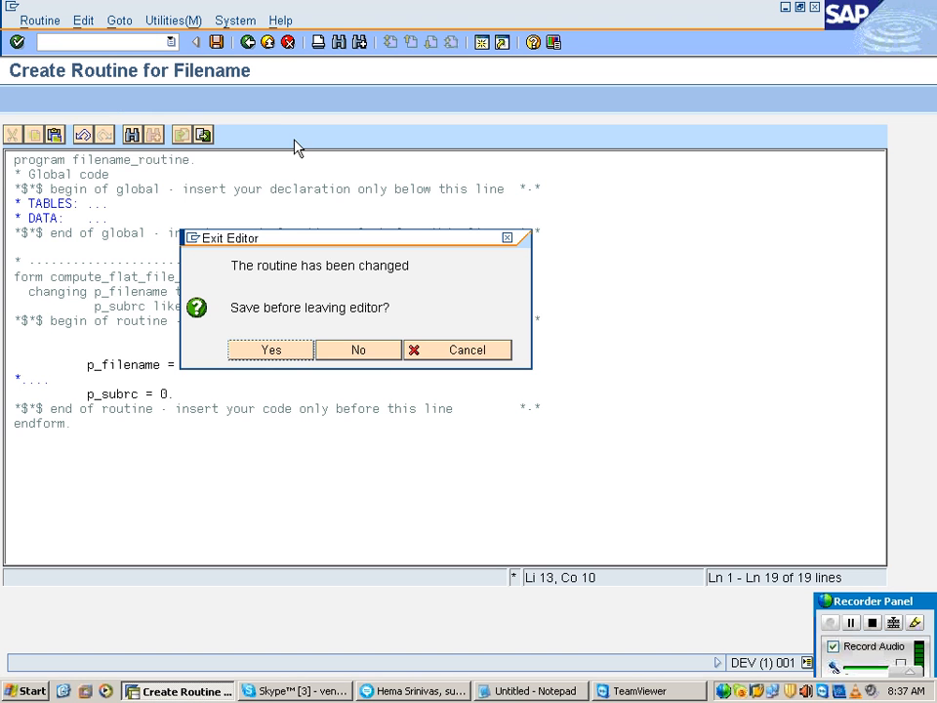
pyautogui.click(341, 354)
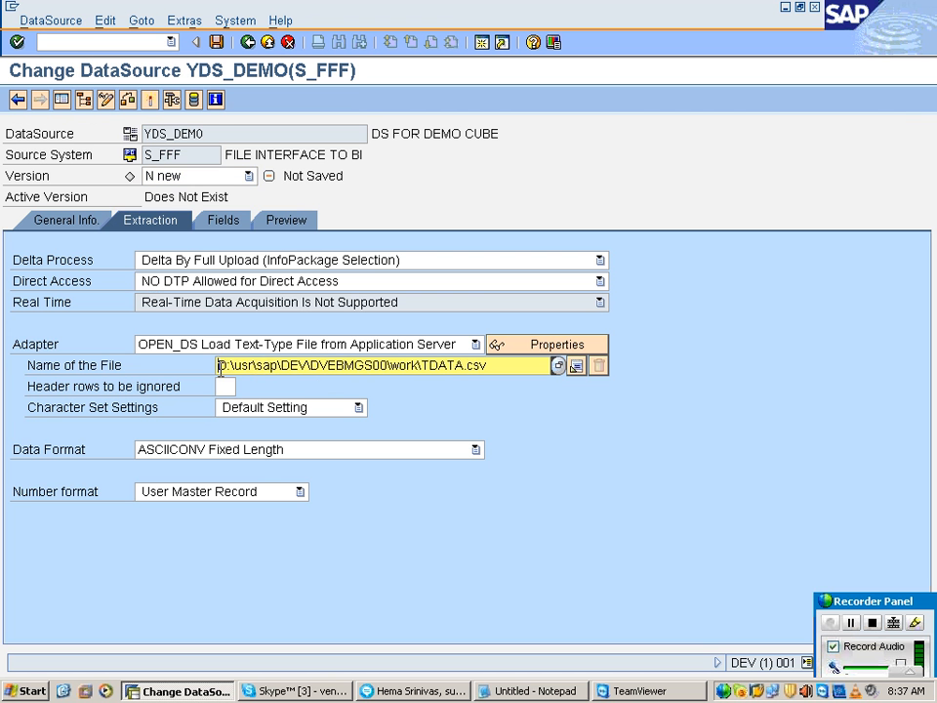
# Step: Copy the path D:\usr\sap\DEV\DVEBMGS00\work\TDATA, without the extension, from the DataSource's file name
pyautogui.moveTo(218, 366); pyautogui.dragTo(421, 365)
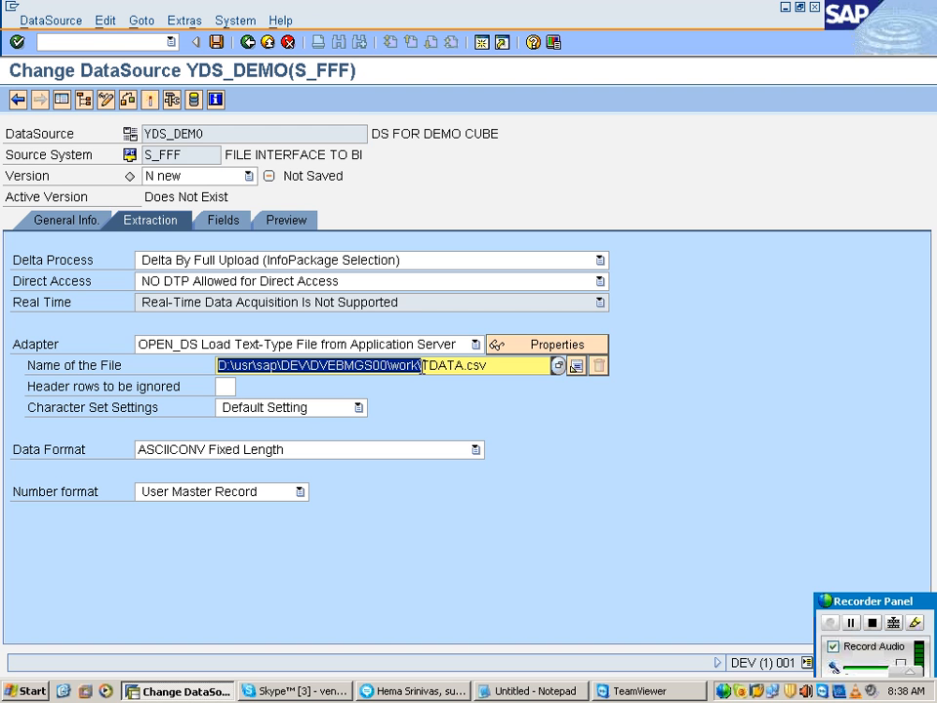
pyautogui.click(459, 365)
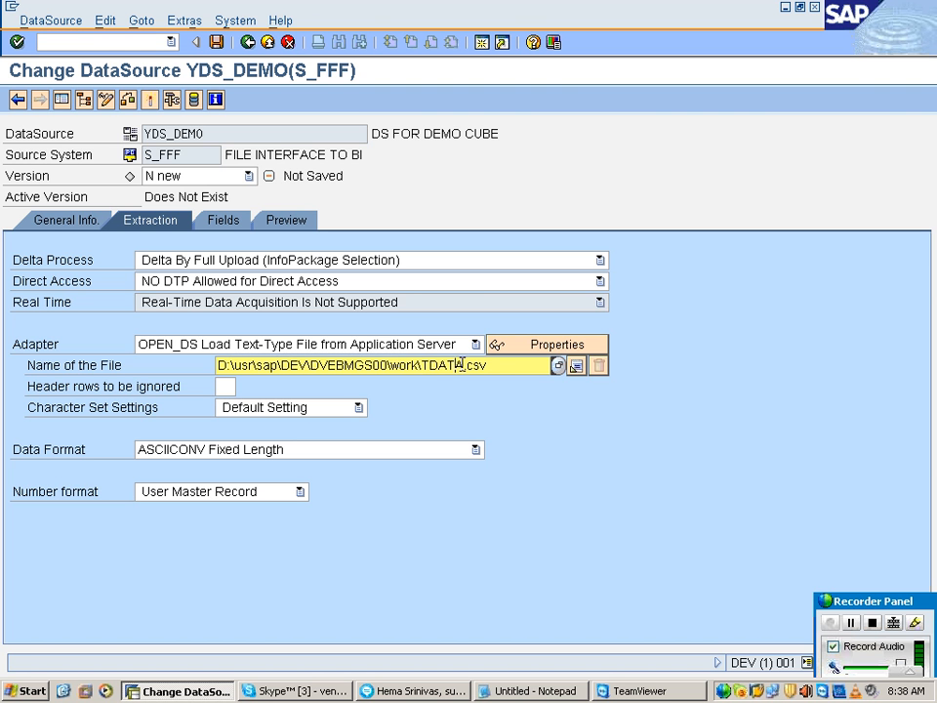
pyautogui.moveTo(460, 365); pyautogui.dragTo(221, 373)
pyautogui.hotkey('ctrl', 'c')
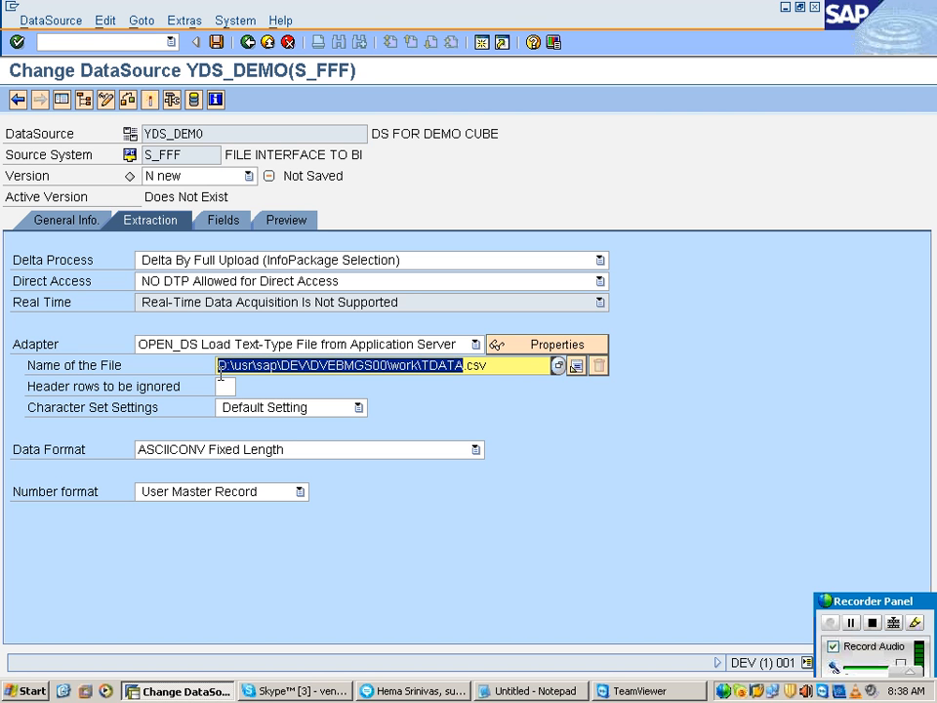
pyautogui.click(221, 370)
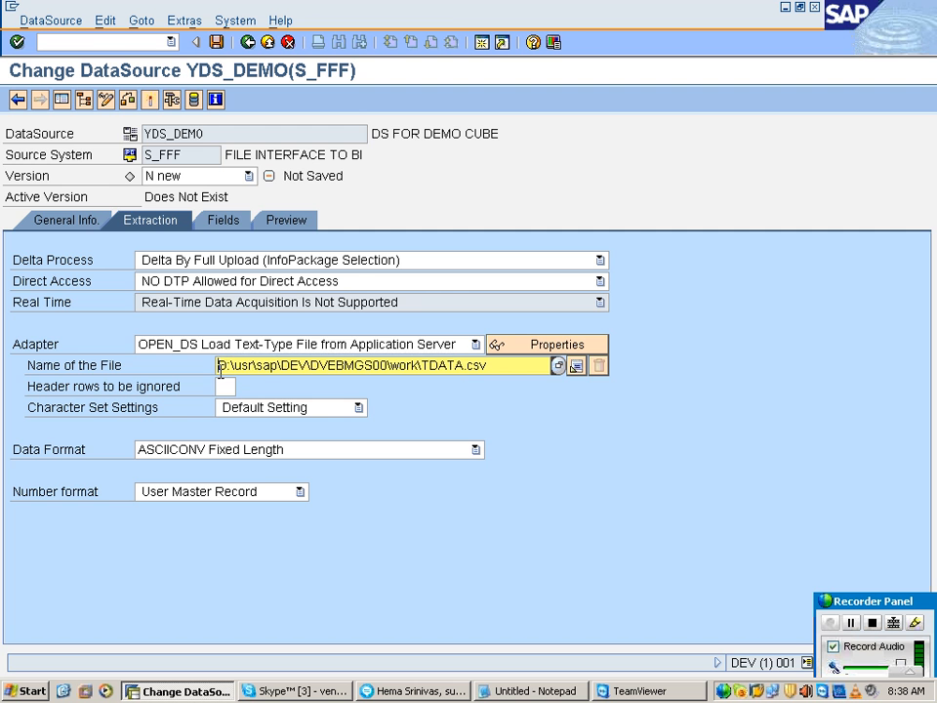
# Step: In the Notepad notes, replace the unfinished "D:" after LIKE with the copied path and append an underscore after TDATA
pyautogui.click(489, 690)
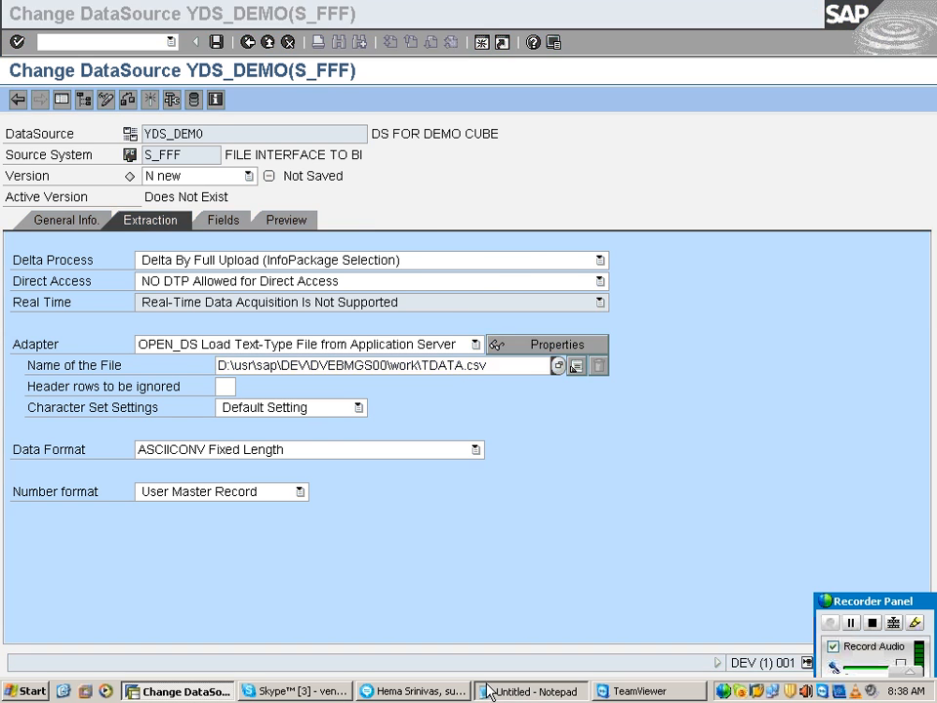
pyautogui.press('BackSpace')
pyautogui.press('BackSpace')
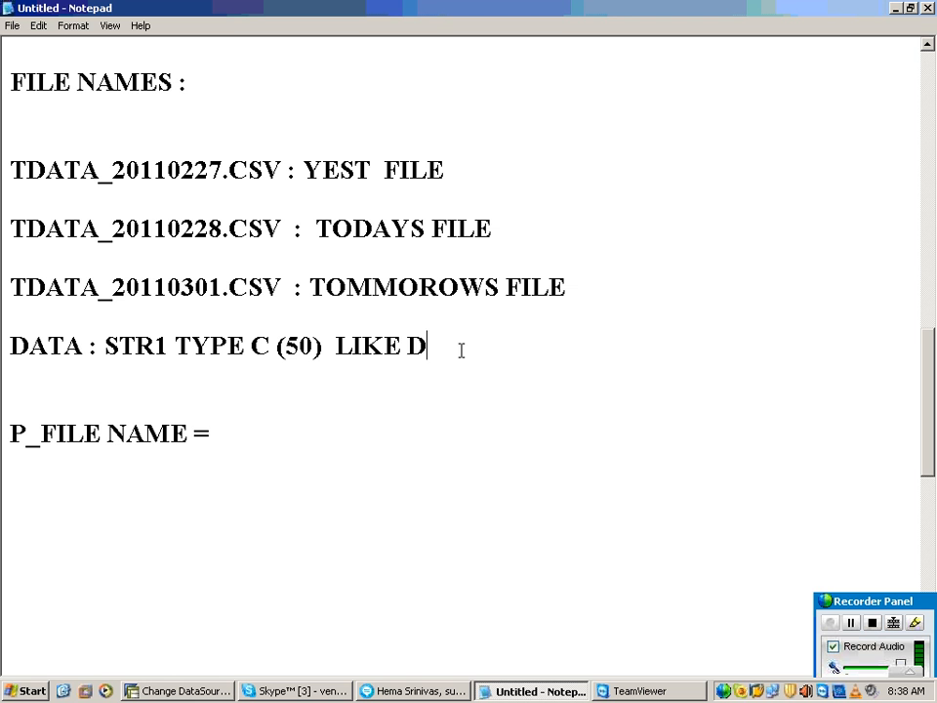
pyautogui.hotkey('ctrl', 'v')
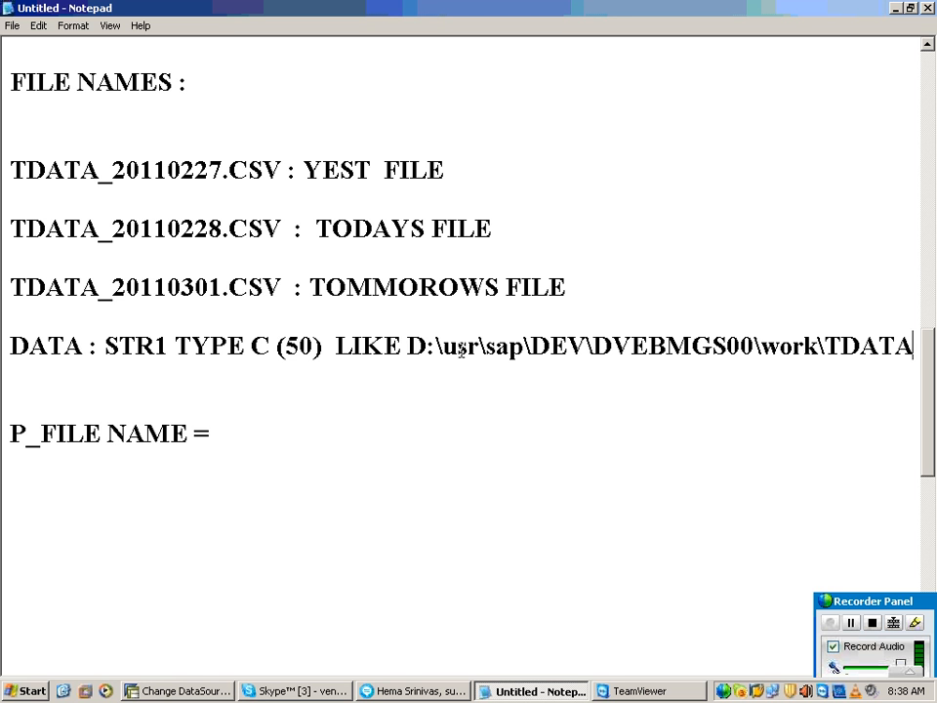
pyautogui.write('_')
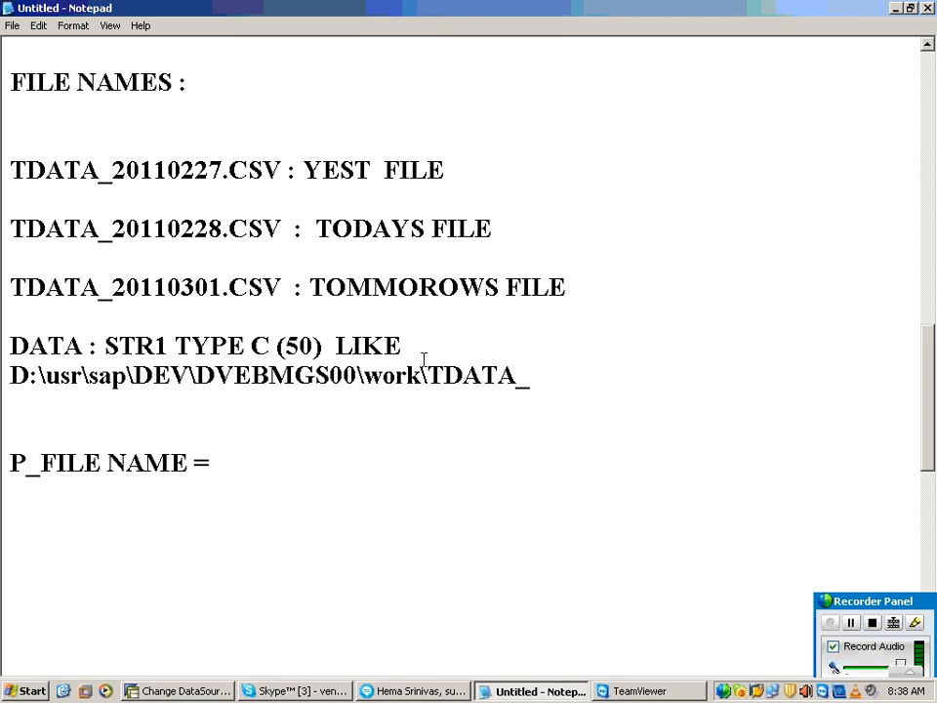
# Step: Tidy the declaration's spacing to read "DATA :STR1 TYPE C (50) LIKE", keeping one space before the D:\usr path
pyautogui.click(103, 347)
pyautogui.press('BackSpace')
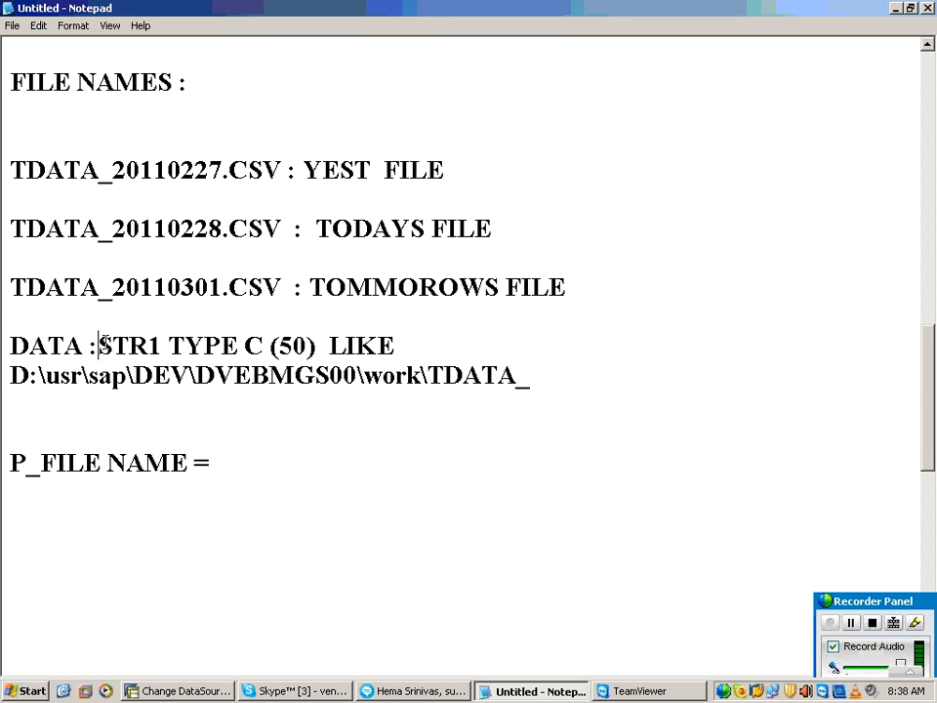
pyautogui.click(11, 377)
pyautogui.press('BackSpace')
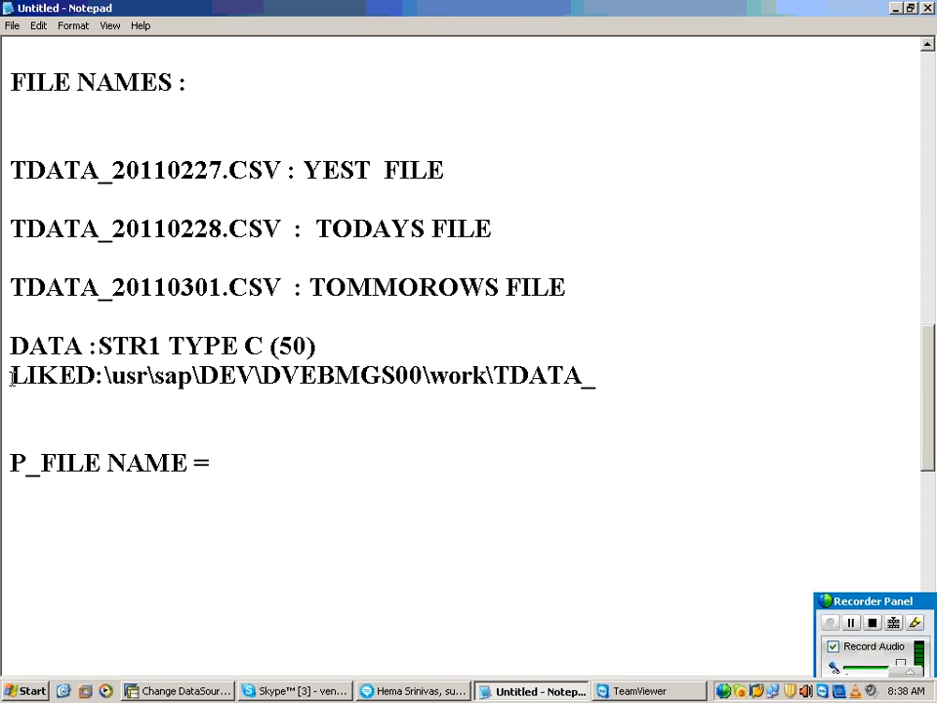
pyautogui.click(11, 376)
pyautogui.press('BackSpace')
pyautogui.press('Right')
pyautogui.press('Right')
pyautogui.press('Right')
pyautogui.press('Right')
pyautogui.press('Right')
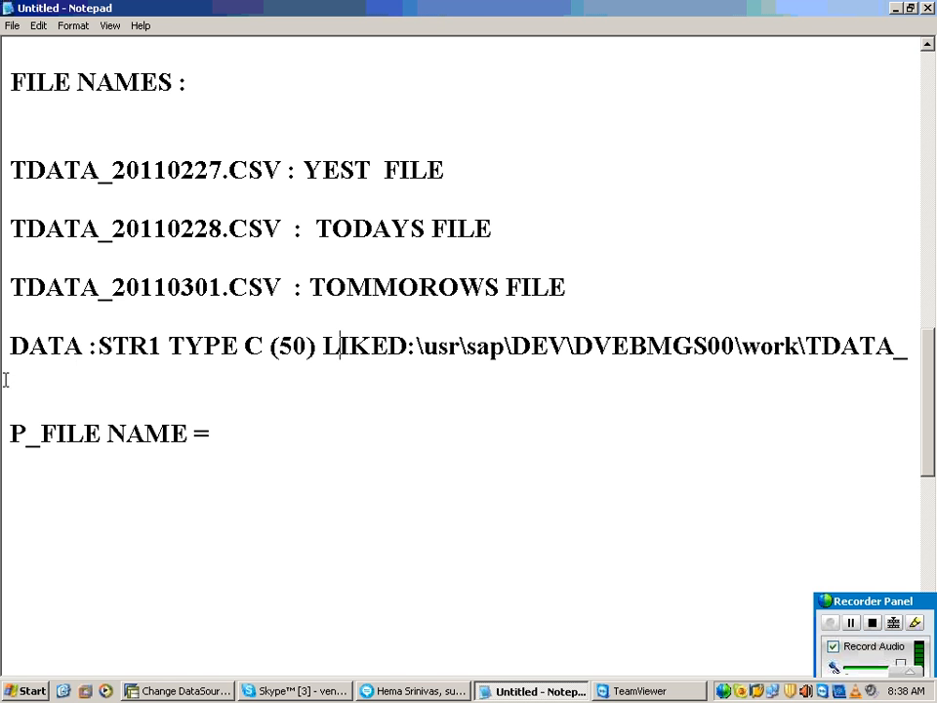
pyautogui.press('Left')
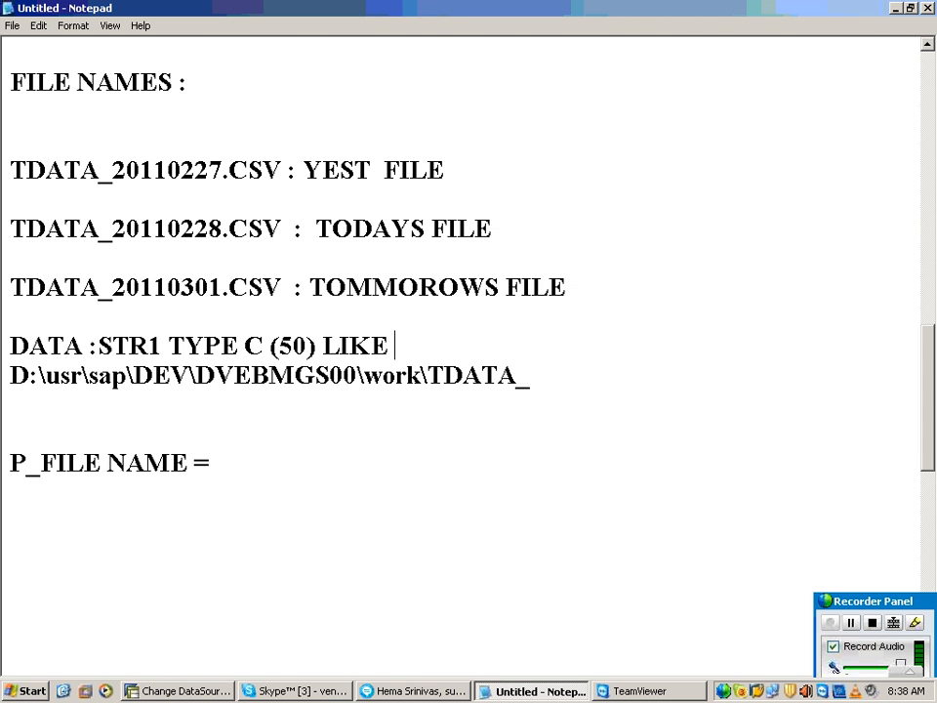
# Step: Highlight the fixed prefix "TDATA_" in yesterday's file name
pyautogui.scroll(1, 4, 393)
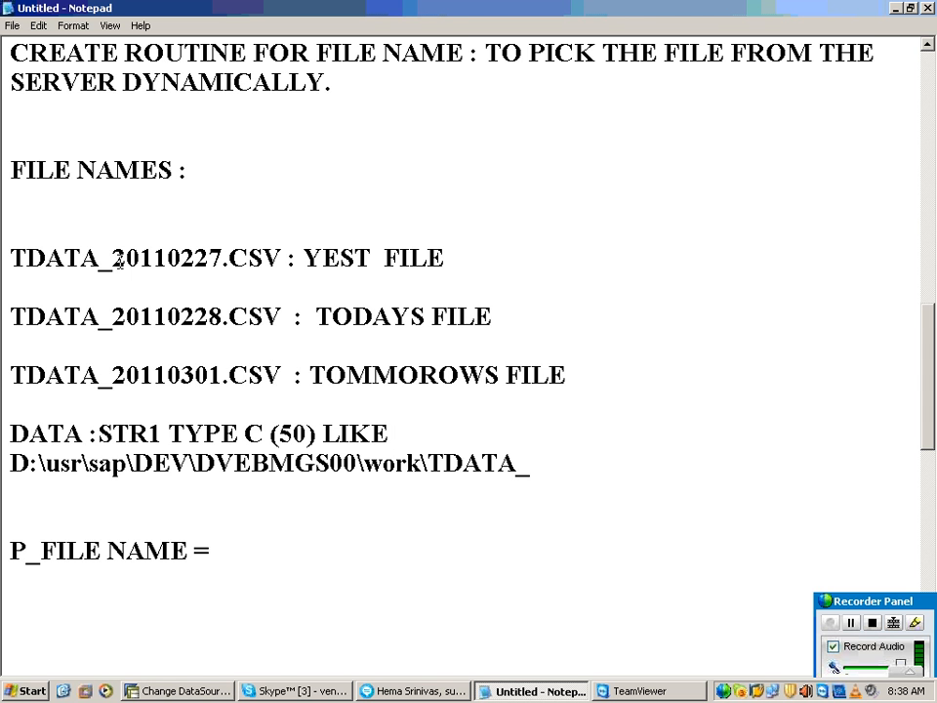
pyautogui.moveTo(111, 258); pyautogui.dragTo(12, 258)
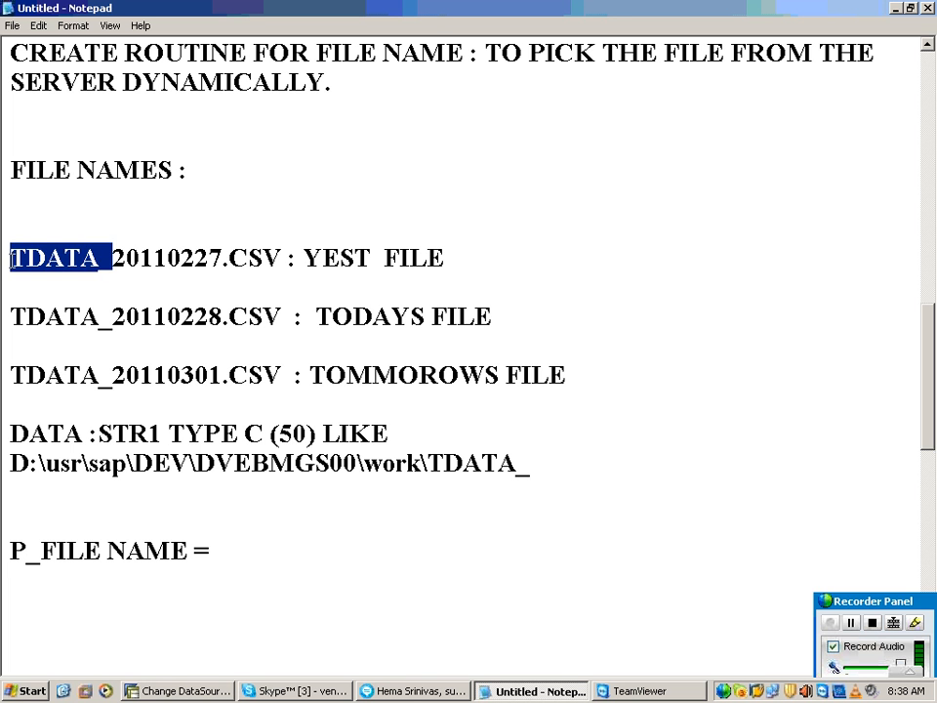
# Step: Change the character length in the STR1 declaration to 60
pyautogui.click(207, 486)
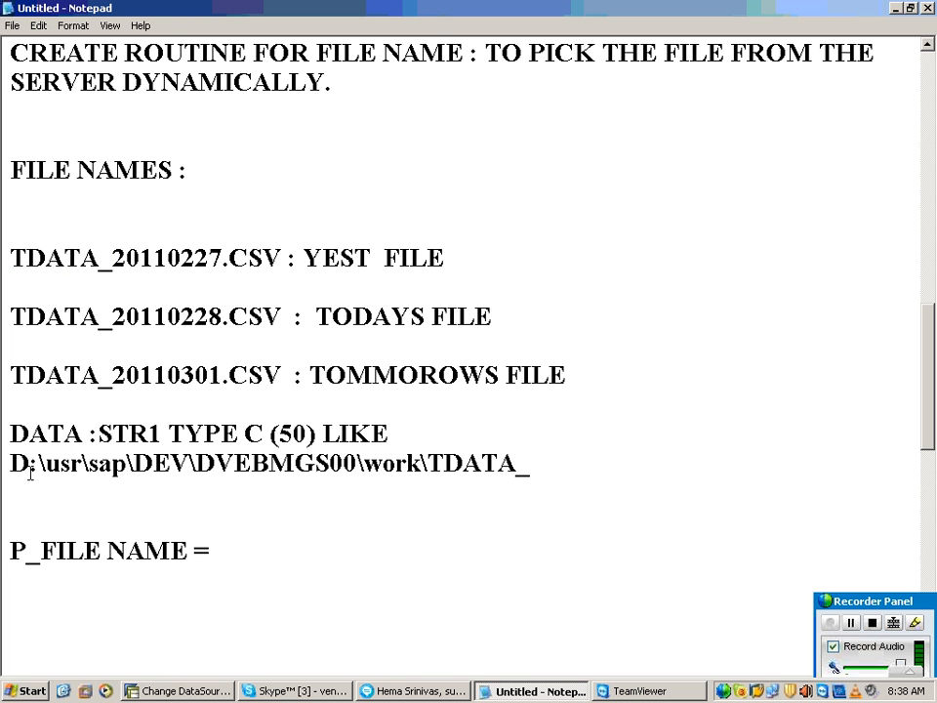
pyautogui.moveTo(10, 463); pyautogui.dragTo(529, 462)
pyautogui.click(295, 439)
pyautogui.press('BackSpace')
pyautogui.write('6')
pyautogui.moveTo(8, 463); pyautogui.dragTo(515, 465)
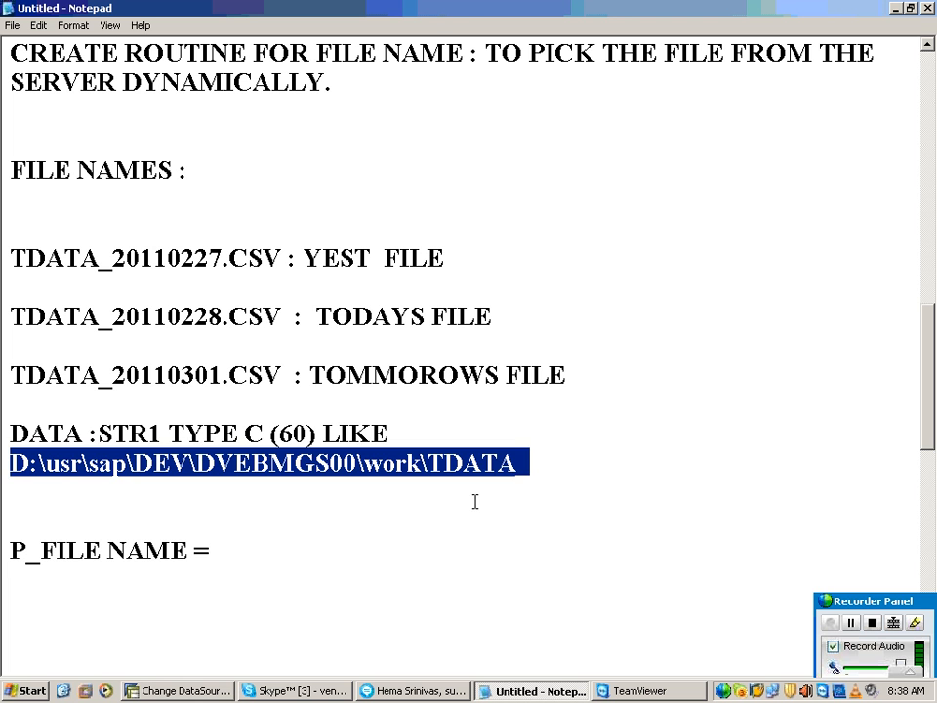
# Step: Begin a second declaration below the STR1 path, reading "DATA : STR2 TYPE D"
pyautogui.click(560, 518)
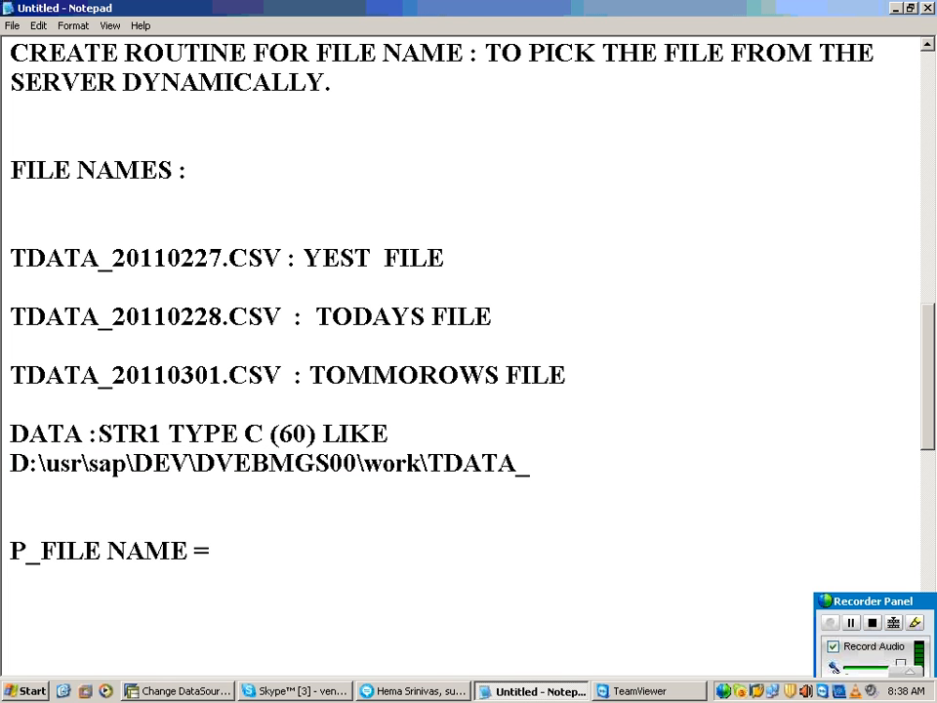
pyautogui.press('Return')
pyautogui.press('Return')
pyautogui.write('DATA : ')
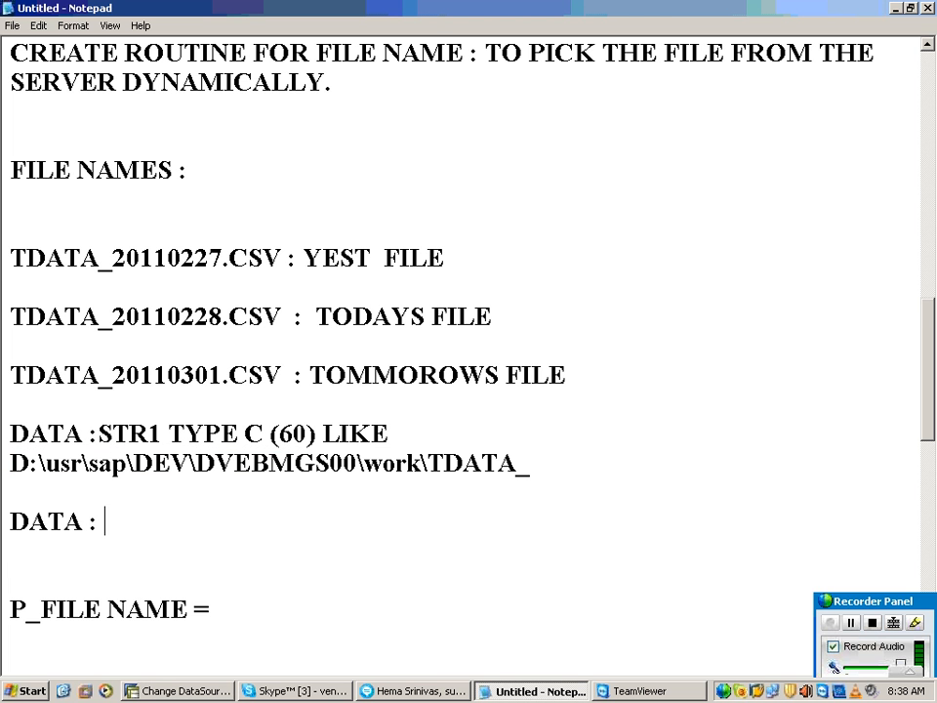
pyautogui.write('STR2')
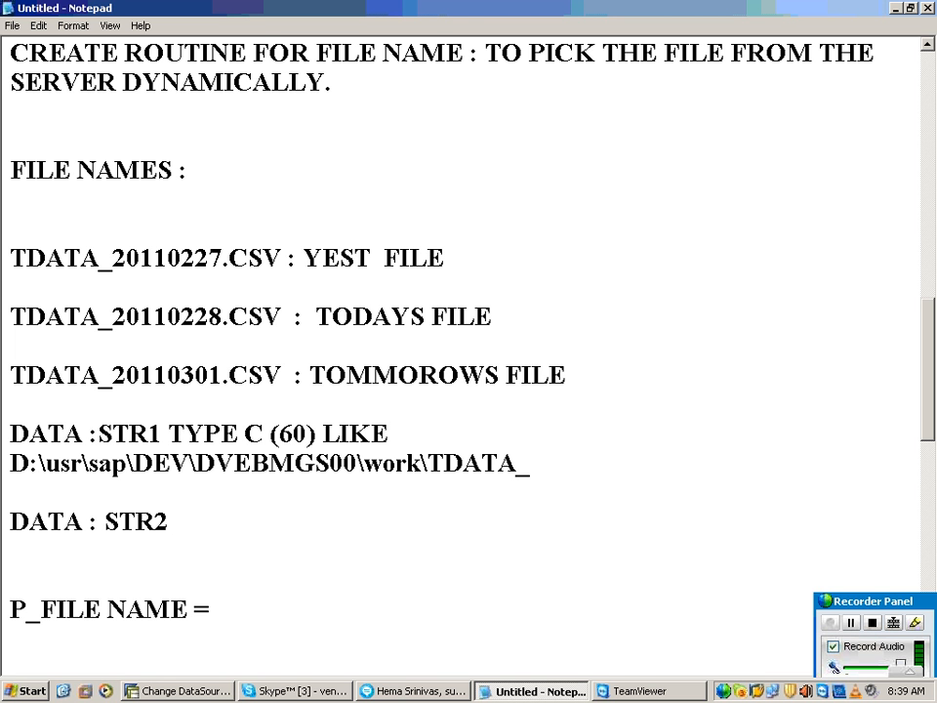
pyautogui.write('TYPE D')
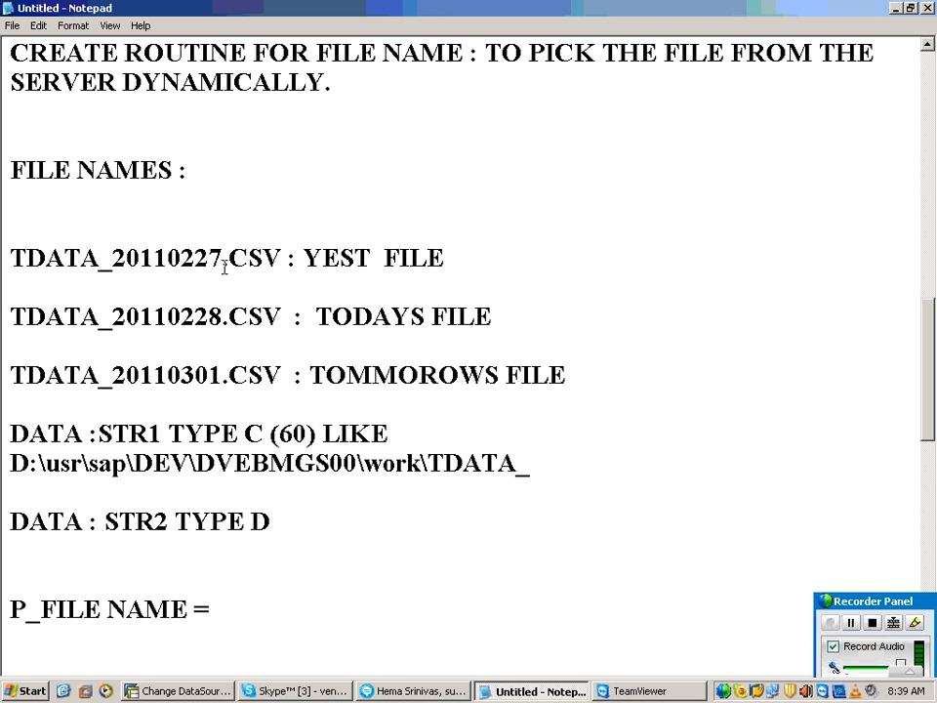
# Step: Highlight the date part of yesterday's file name and add "(8) LIKE" to the STR2 declaration
pyautogui.moveTo(224, 256); pyautogui.dragTo(112, 258)
pyautogui.click(305, 524)
pyautogui.write('9')
pyautogui.press('BackSpace')
pyautogui.write('(8) LIKE')
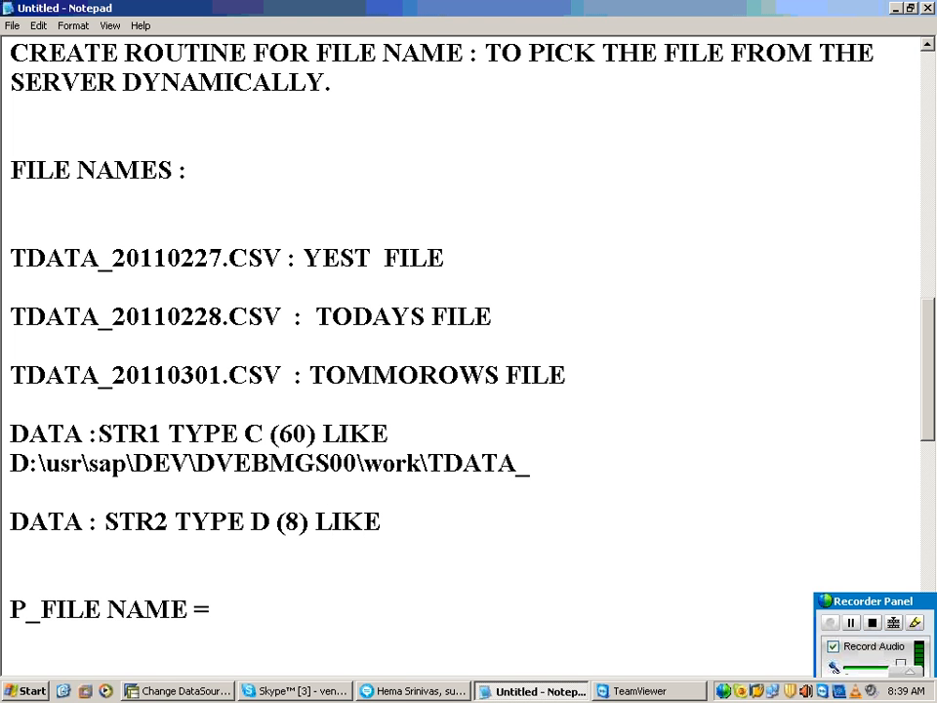
# Step: Highlight the fixed STR1 path and the date portion of yesterday's file name
pyautogui.moveTo(532, 465); pyautogui.dragTo(7, 455)
pyautogui.moveTo(112, 258); pyautogui.dragTo(211, 256)
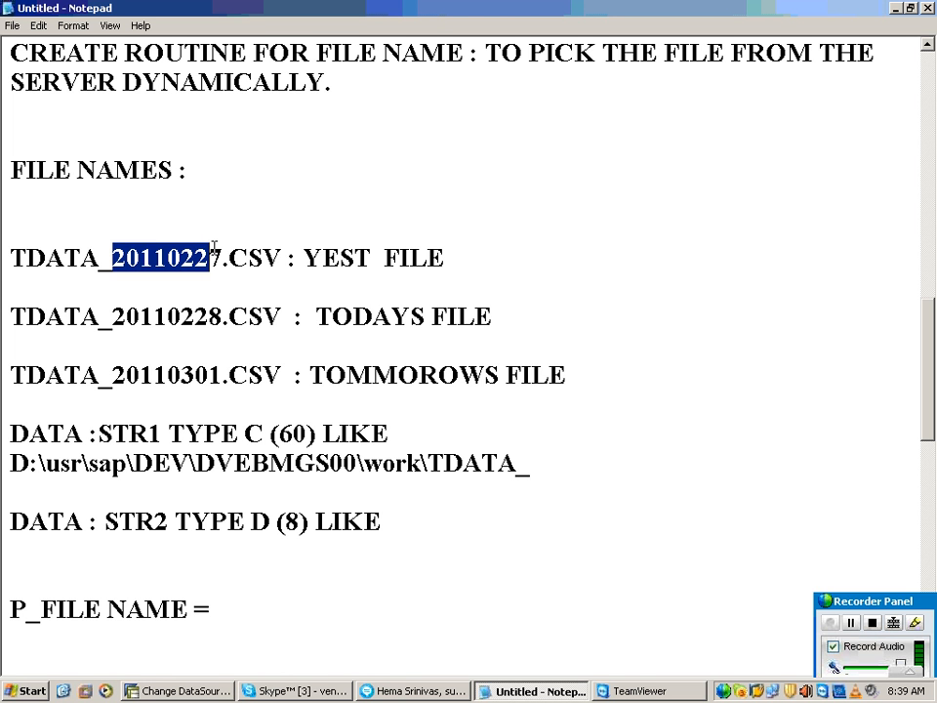
pyautogui.moveTo(223, 258); pyautogui.dragTo(115, 258)
pyautogui.hotkey('ctrl', 'c')
pyautogui.click(404, 521)
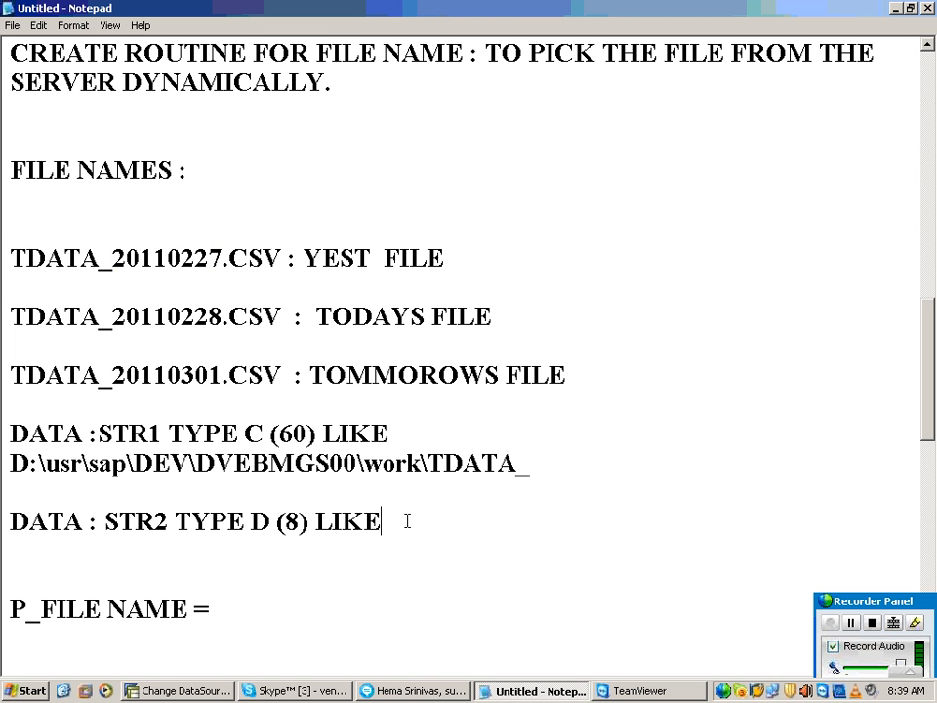
pyautogui.hotkey('ctrl', 'v')
pyautogui.press('BackSpace')
pyautogui.press('BackSpace')
pyautogui.press('BackSpace')
pyautogui.press('BackSpace')
pyautogui.press('BackSpace')
pyautogui.press('BackSpace')
pyautogui.press('BackSpace')
pyautogui.press('BackSpace')
# Step: Complete the STR2 declaration with SY_DATUM and end both the STR1 and STR2 declarations with a period
pyautogui.write('SY_DATU')
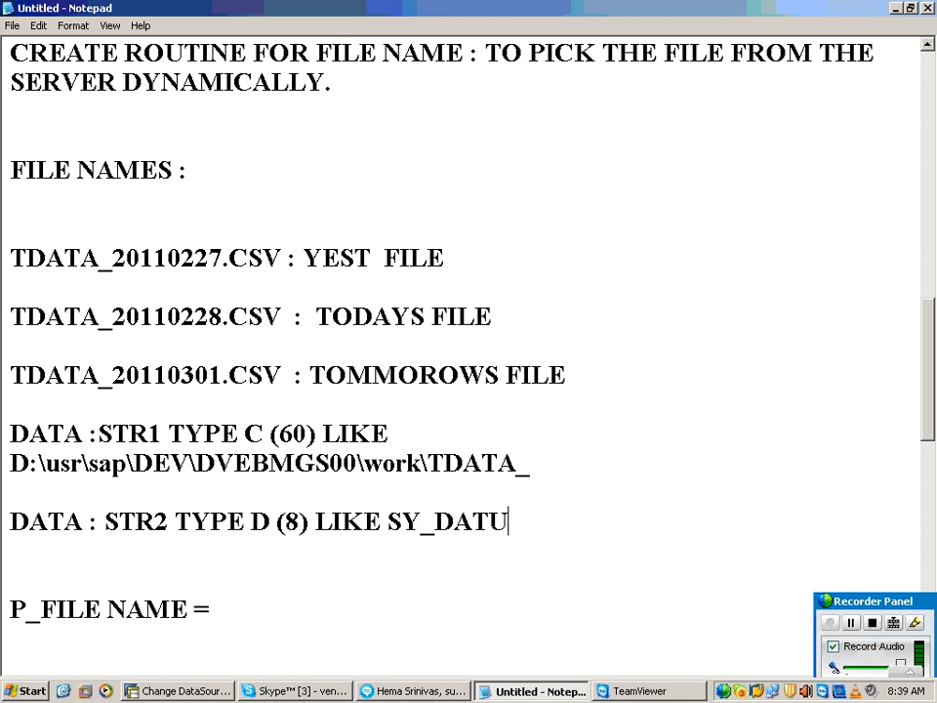
pyautogui.write('M')
pyautogui.write('.')
pyautogui.press('Up')
pyautogui.press('Up')
pyautogui.write('.')
# Step: Compare SY_DATUM in the STR2 declaration with the dates in today's and tomorrow's file names
pyautogui.click(531, 522)
pyautogui.moveTo(531, 522); pyautogui.dragTo(384, 525)
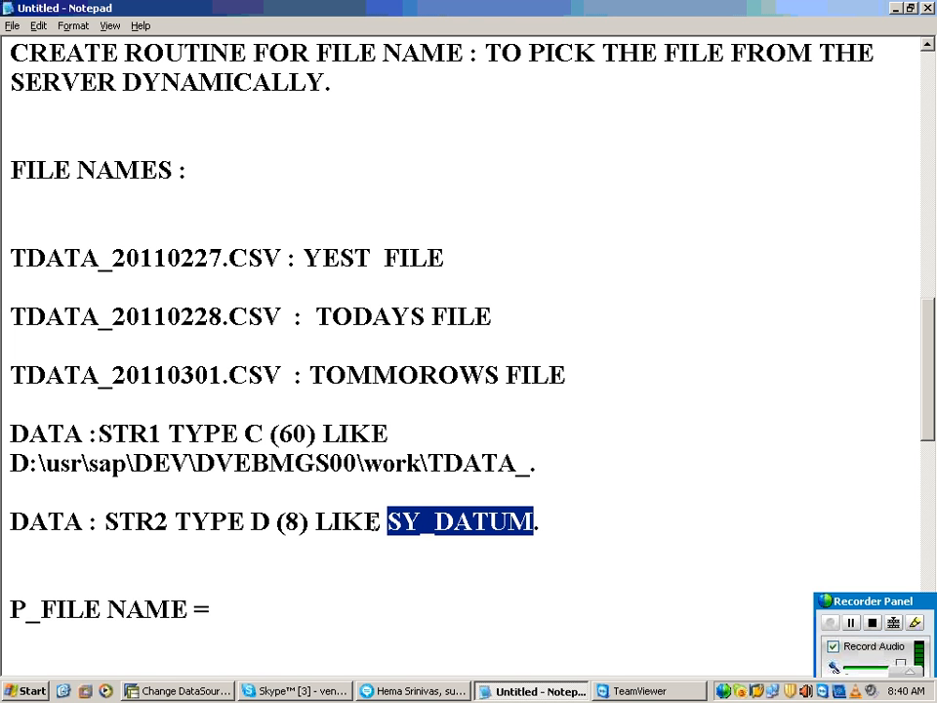
pyautogui.moveTo(222, 317); pyautogui.dragTo(113, 316)
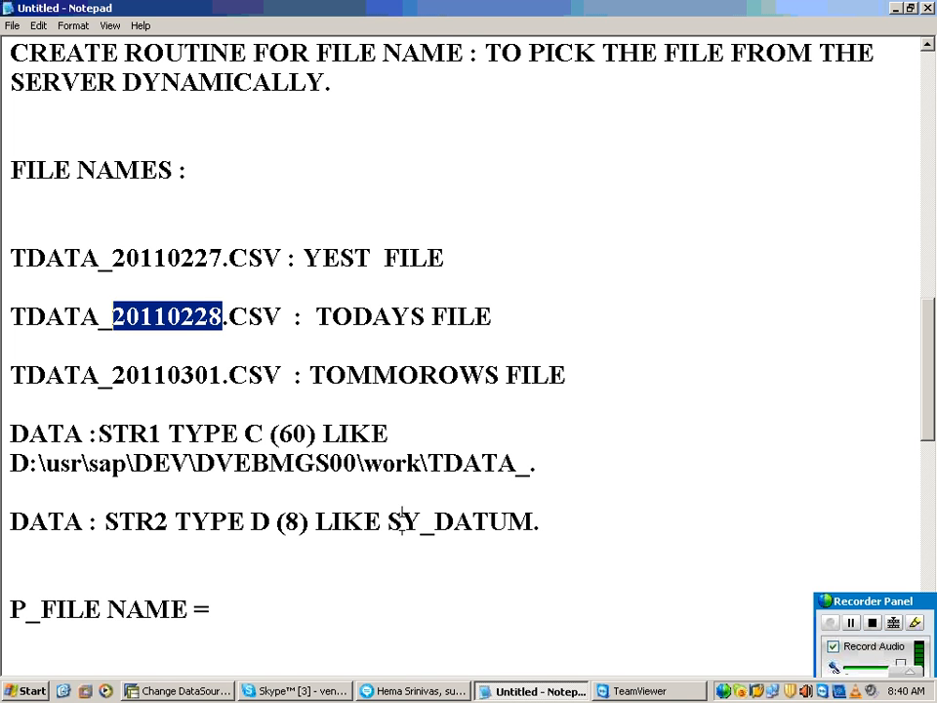
pyautogui.moveTo(387, 523); pyautogui.dragTo(537, 523)
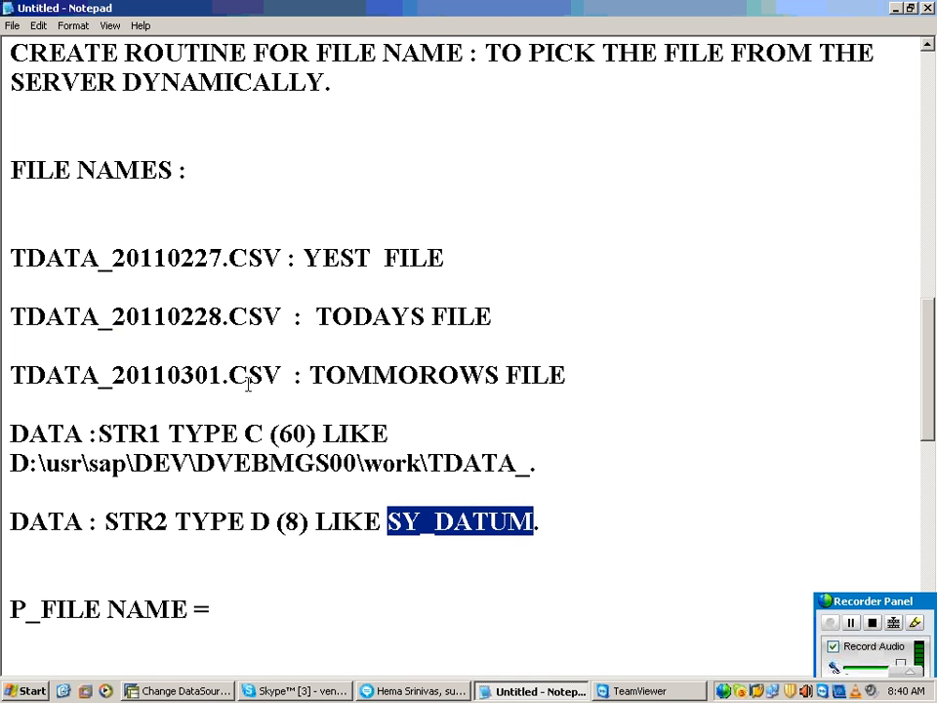
pyautogui.moveTo(223, 377); pyautogui.dragTo(112, 377)
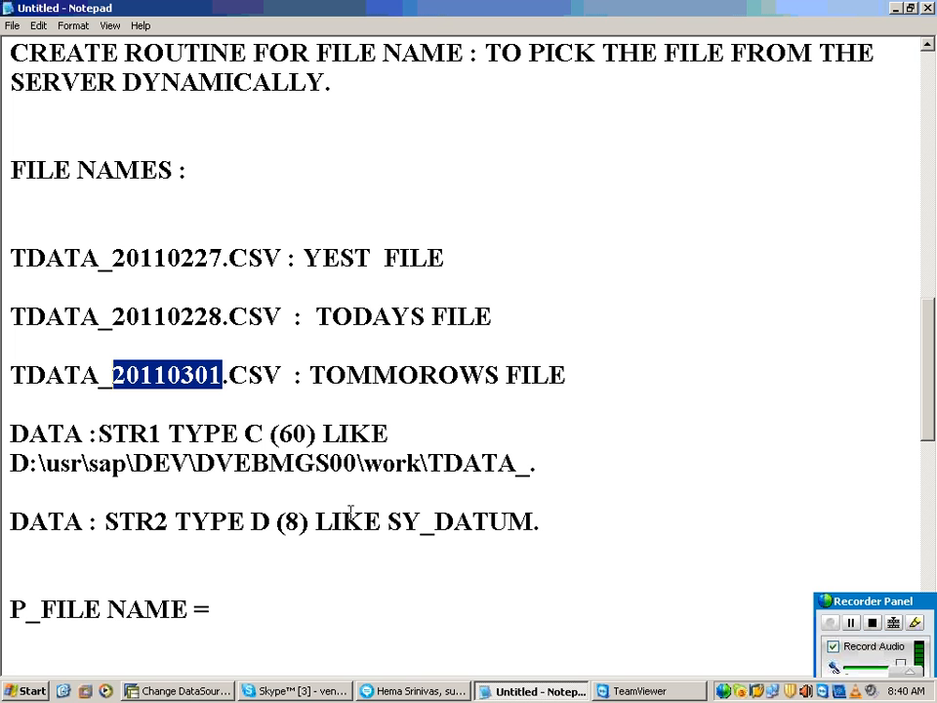
pyautogui.moveTo(99, 521); pyautogui.dragTo(20, 509)
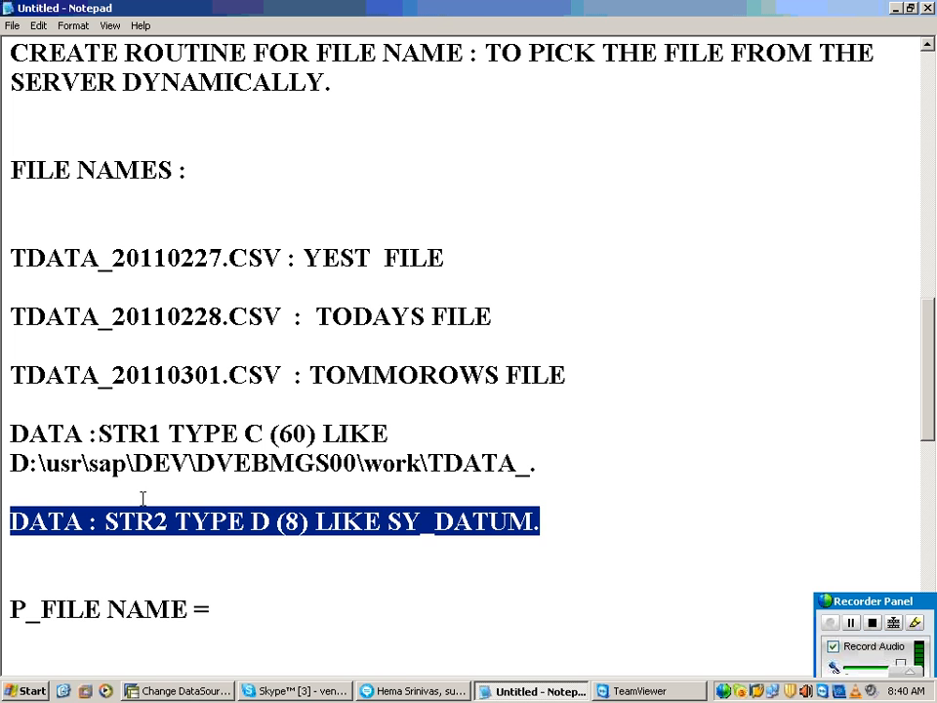
# Step: Begin a third declaration below STR2, reading "DATA : STR3 TYPE"
pyautogui.click(540, 532)
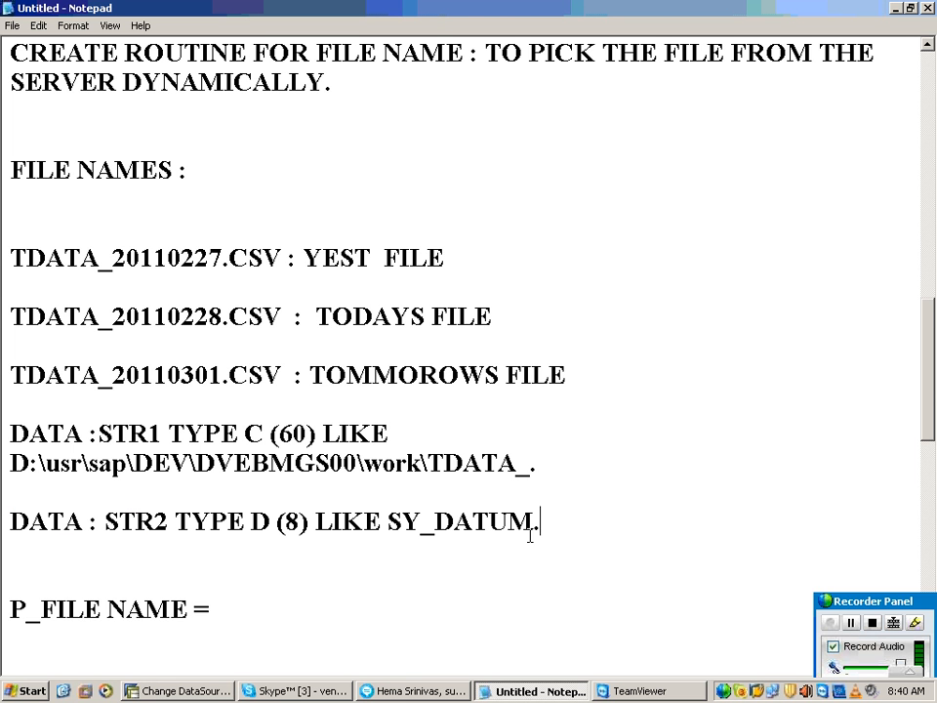
pyautogui.press('Return')
pyautogui.press('Return')
pyautogui.write('DATA : ')
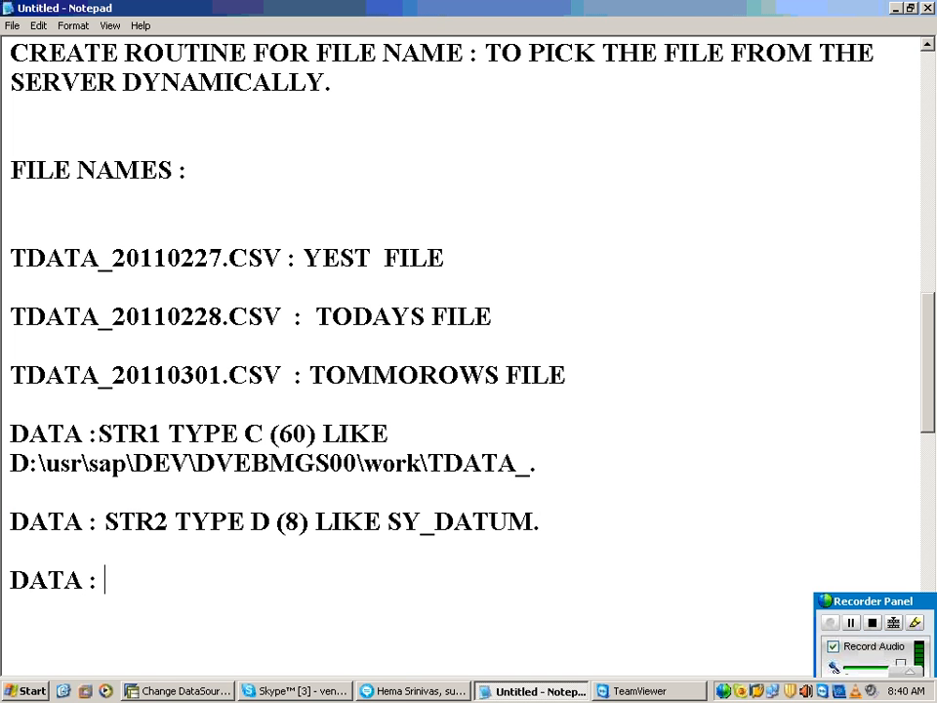
pyautogui.write('STR')
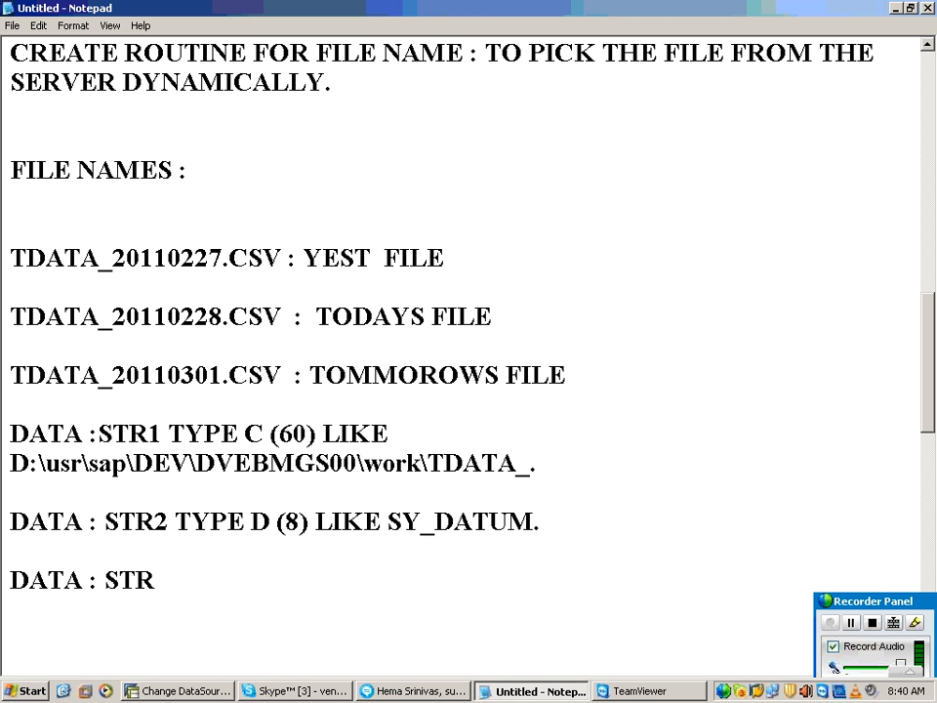
pyautogui.write('3 TYPE')
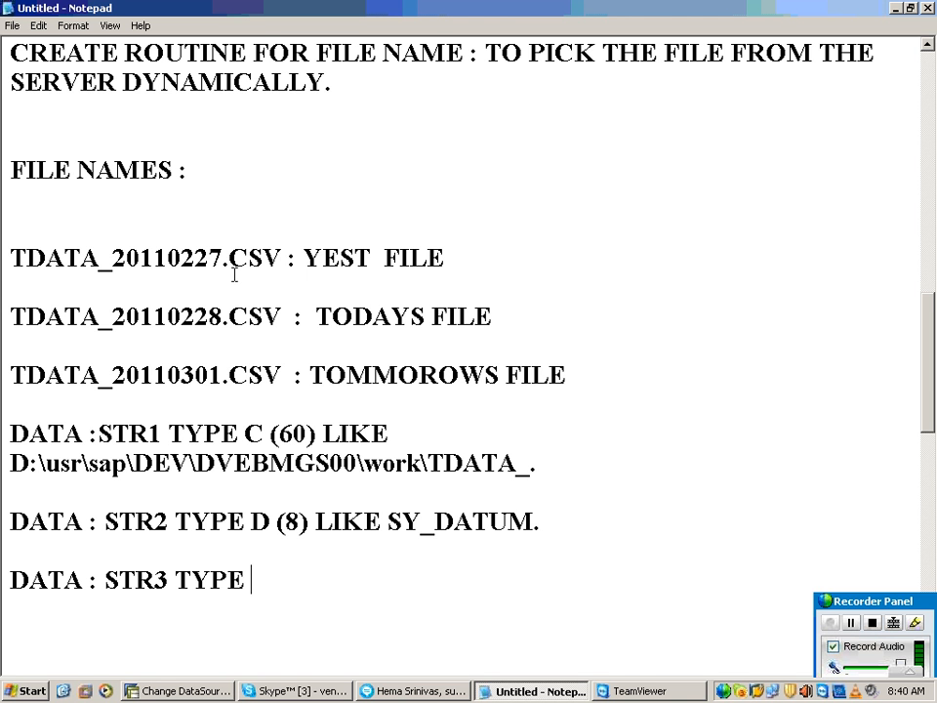
# Step: Highlight the .CSV extension in yesterday's file name and add "C (4) .CSV" to the STR3 declaration
pyautogui.moveTo(223, 266); pyautogui.dragTo(275, 270)
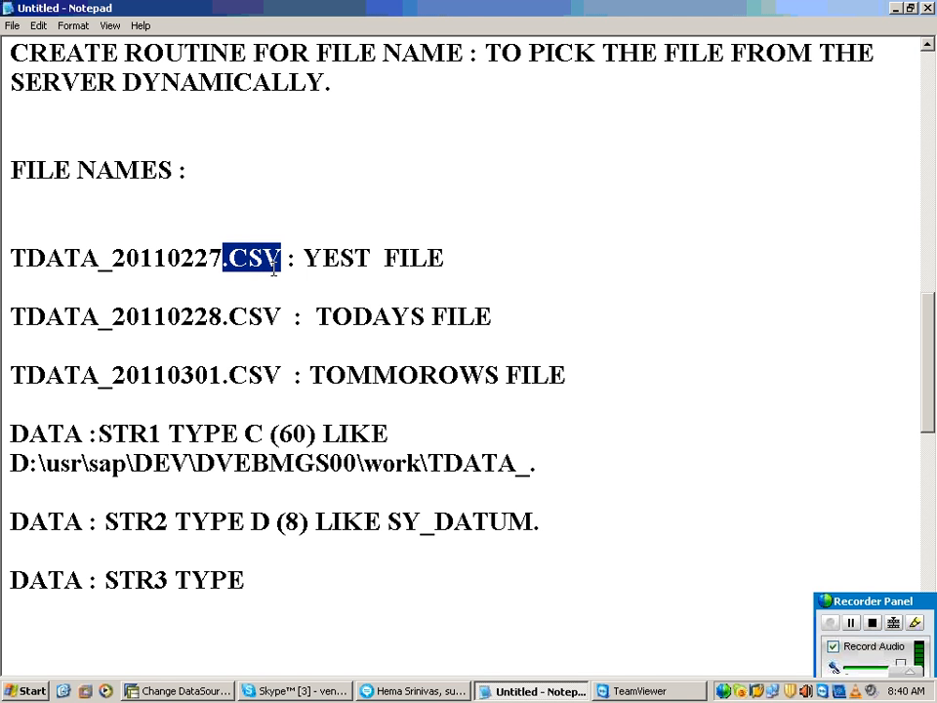
pyautogui.click(274, 576)
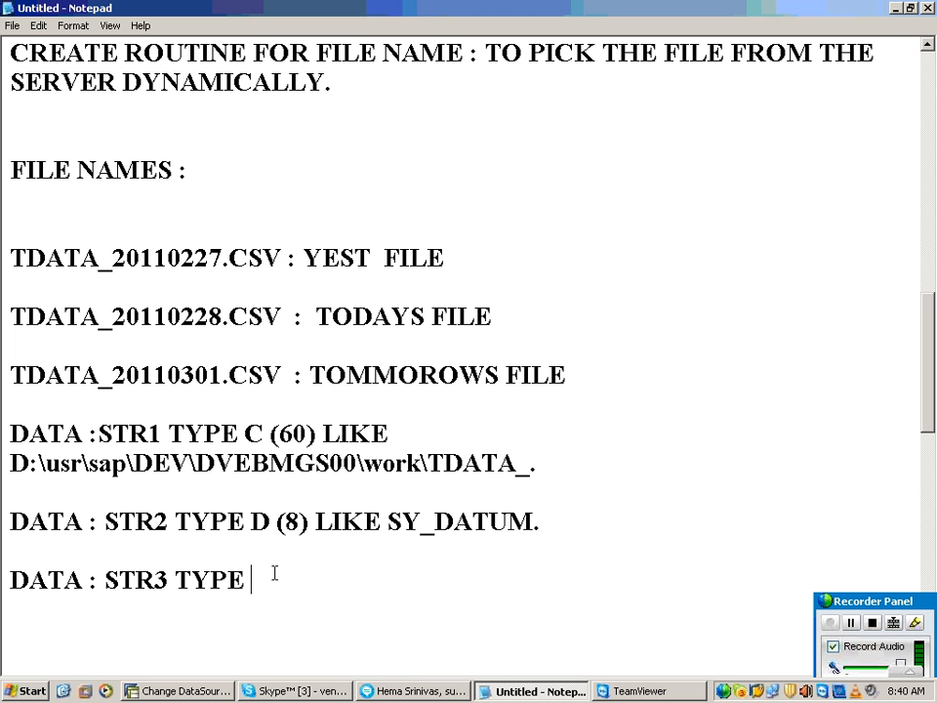
pyautogui.write('C (4) .CSV')
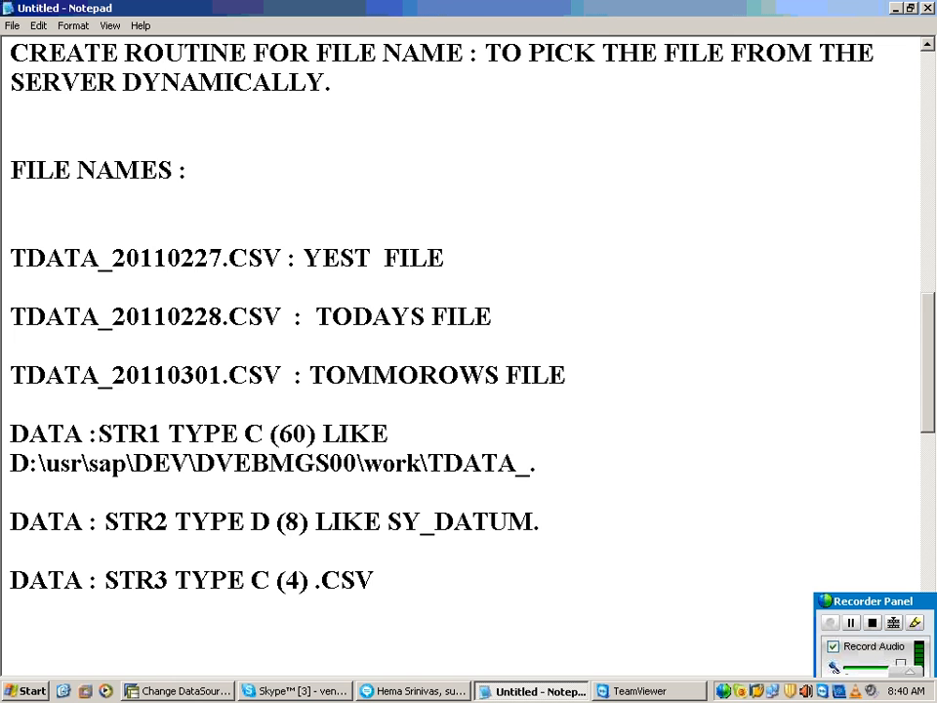
# Step: Complete the P_FILE NAME assignment with "CONCATENATE STR1 STR2 STR3."
pyautogui.scroll(-3, 266, 546)
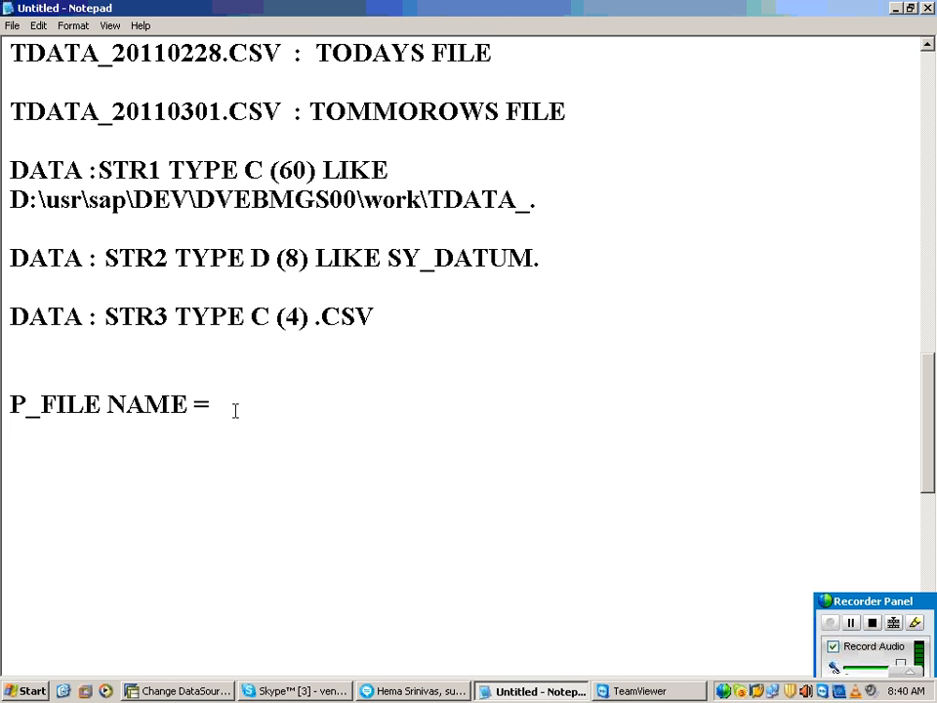
pyautogui.click(236, 410)
pyautogui.write('CONCATENATE')
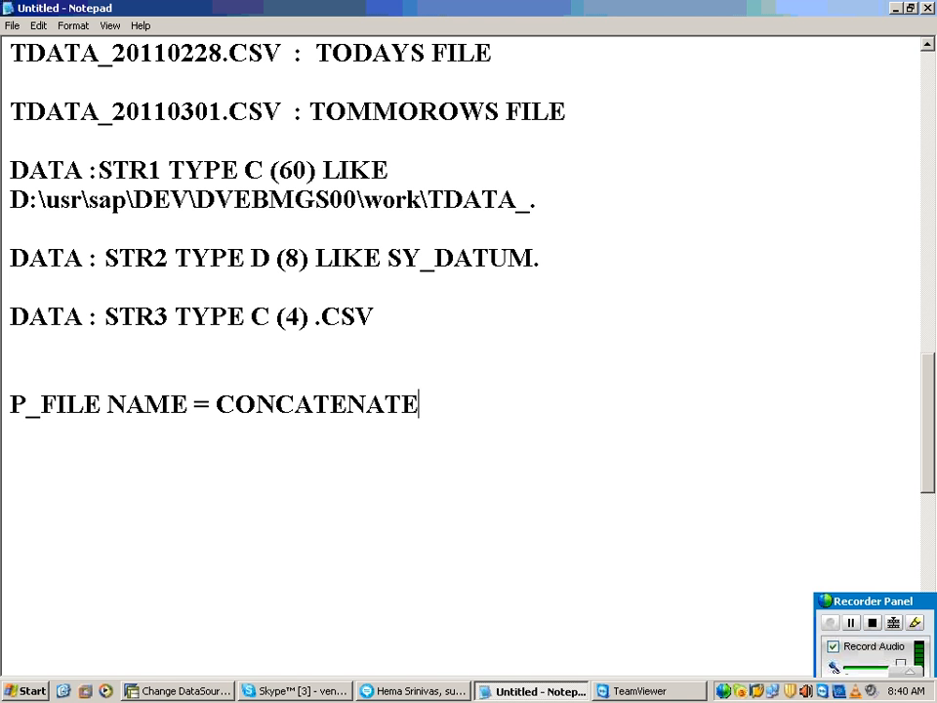
pyautogui.write(' STR')
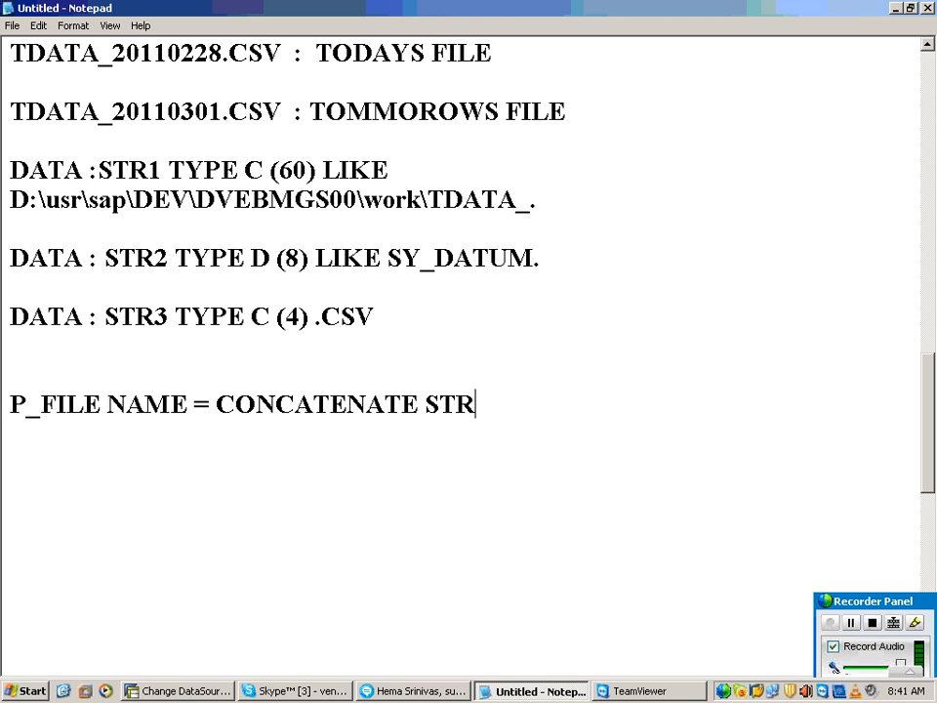
pyautogui.write('1 STR')
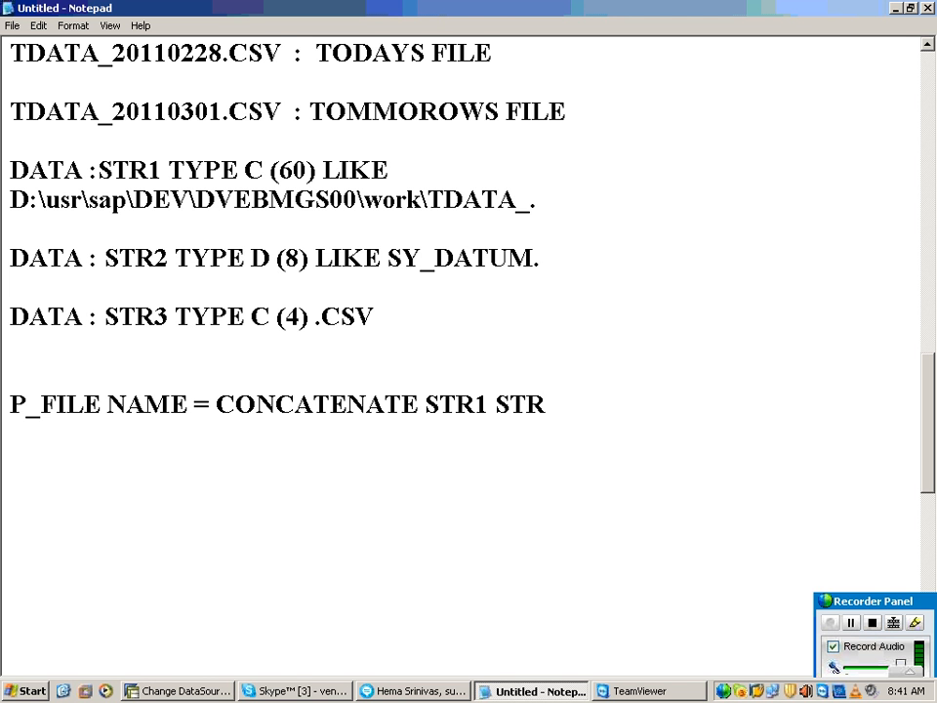
pyautogui.write('2 STR3.')
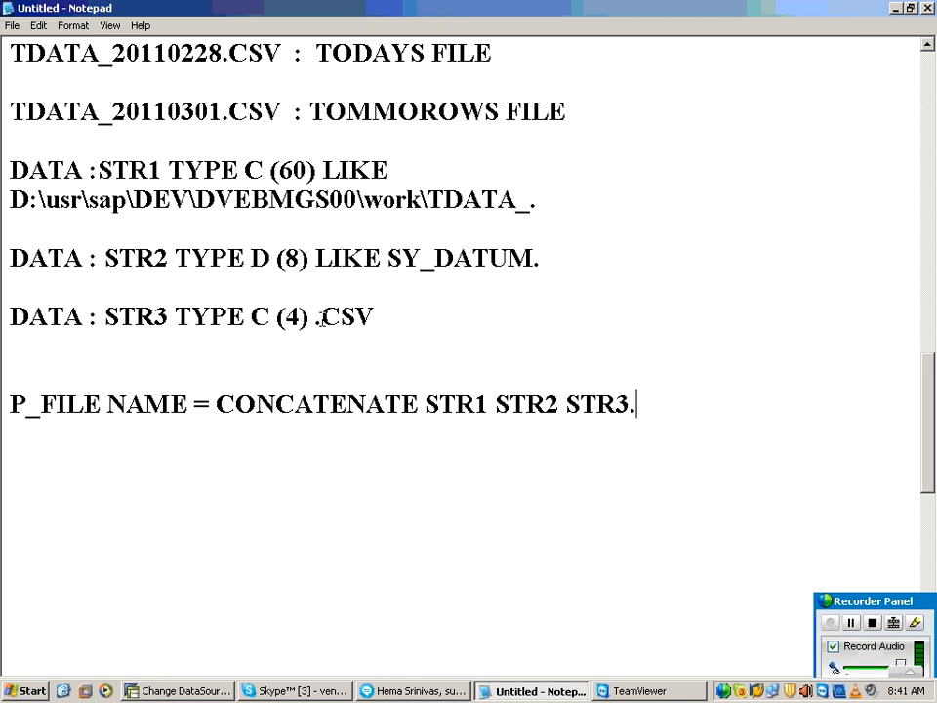
# Step: Insert LIKE before .CSV in the STR3 declaration so it reads "STR3 TYPE C (4) LIKE .CSV"
pyautogui.scroll(2, 241, 374)
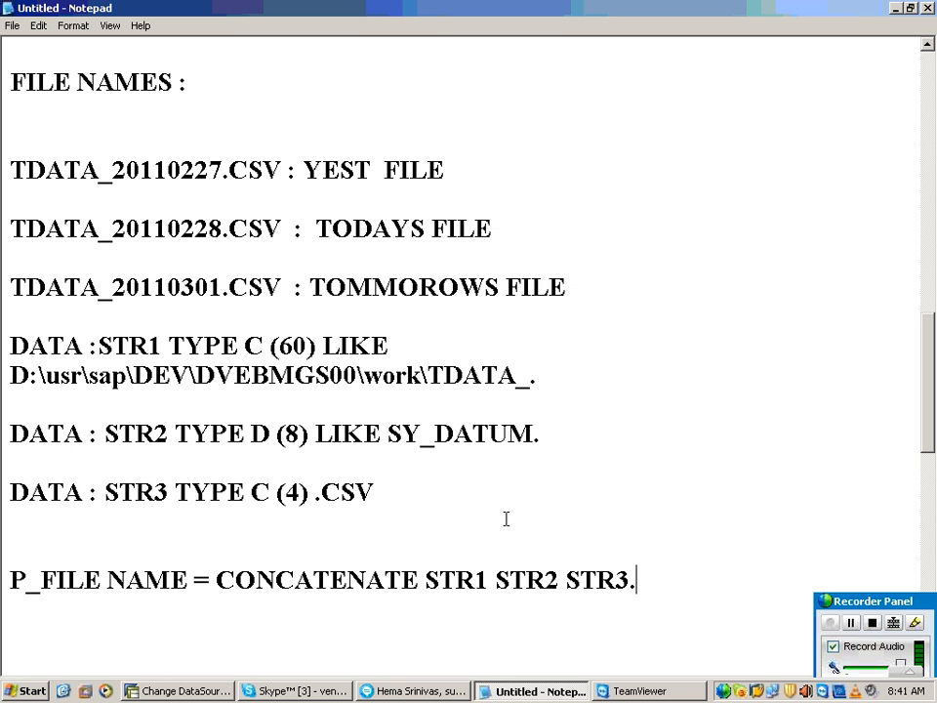
pyautogui.click(449, 502)
pyautogui.moveTo(313, 493); pyautogui.dragTo(387, 493)
pyautogui.moveTo(223, 171); pyautogui.dragTo(262, 170)
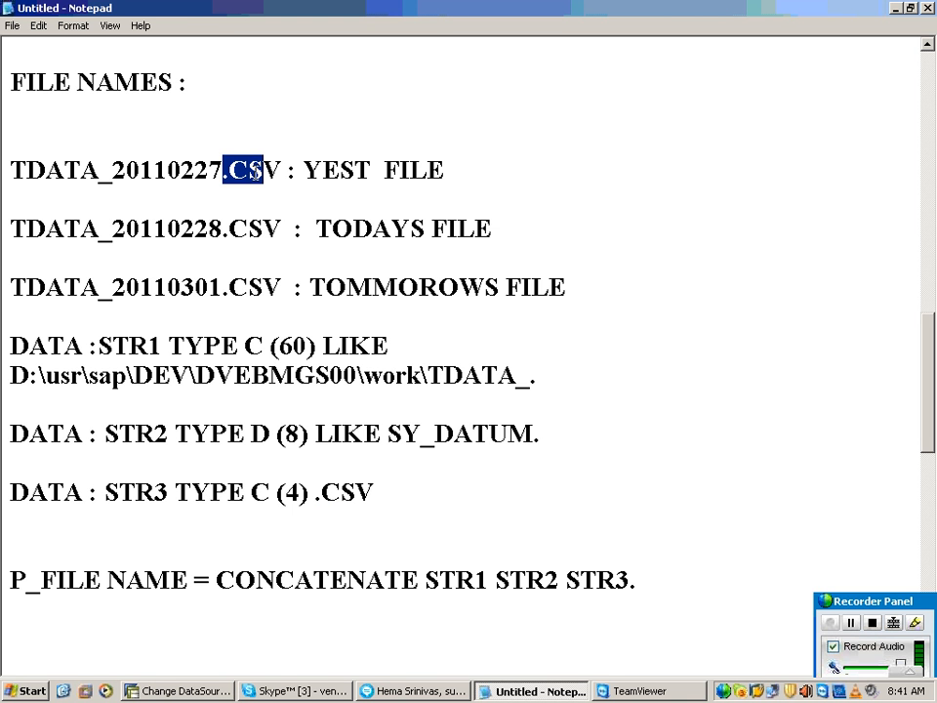
pyautogui.click(245, 491)
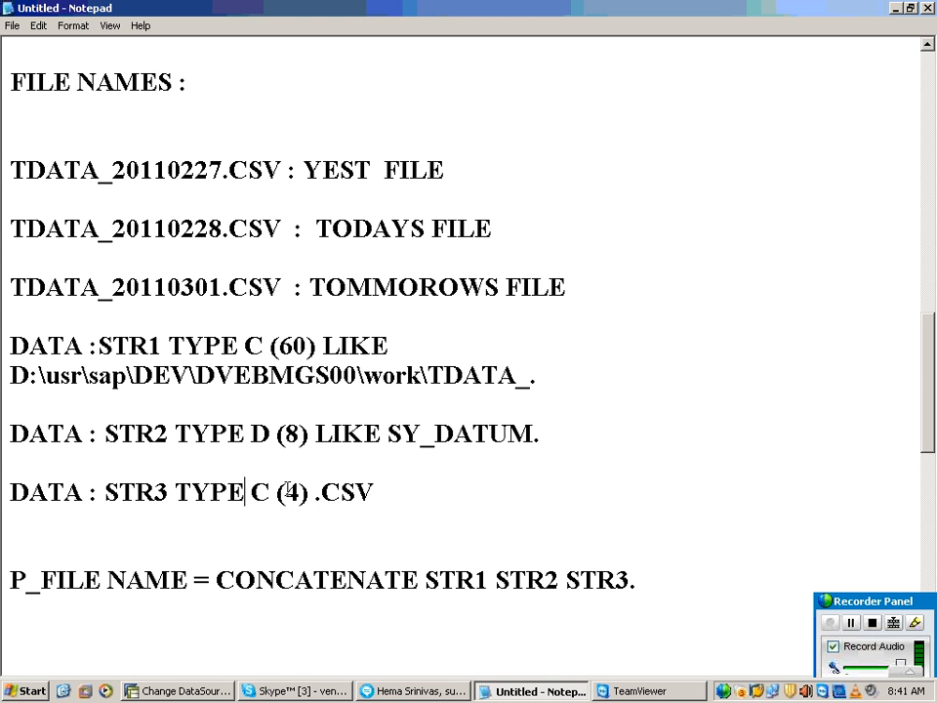
pyautogui.click(312, 490)
pyautogui.write('L ')
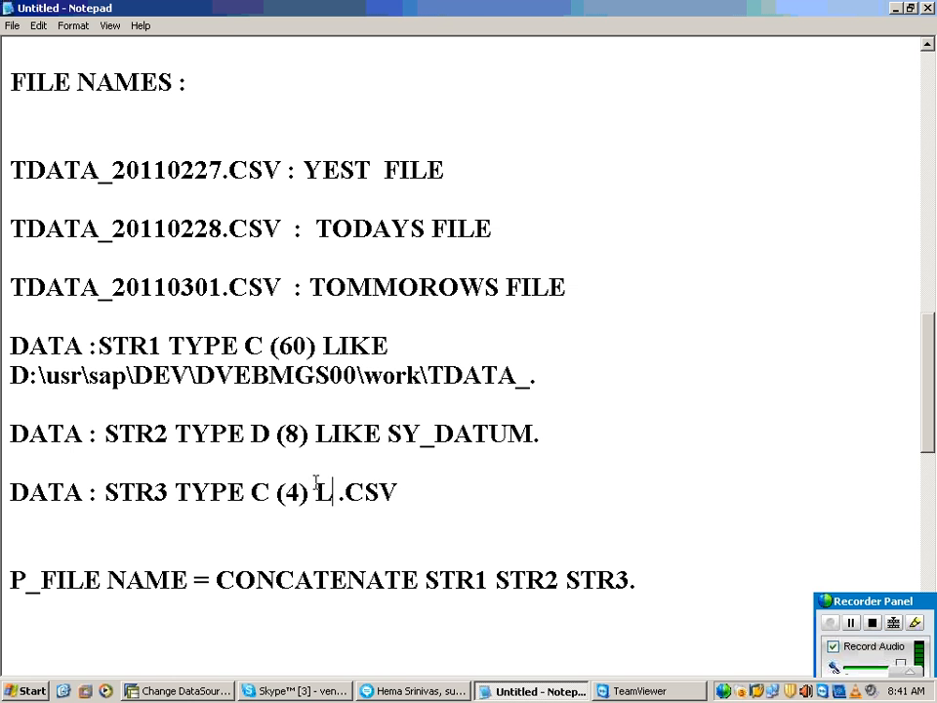
pyautogui.write('IKE')
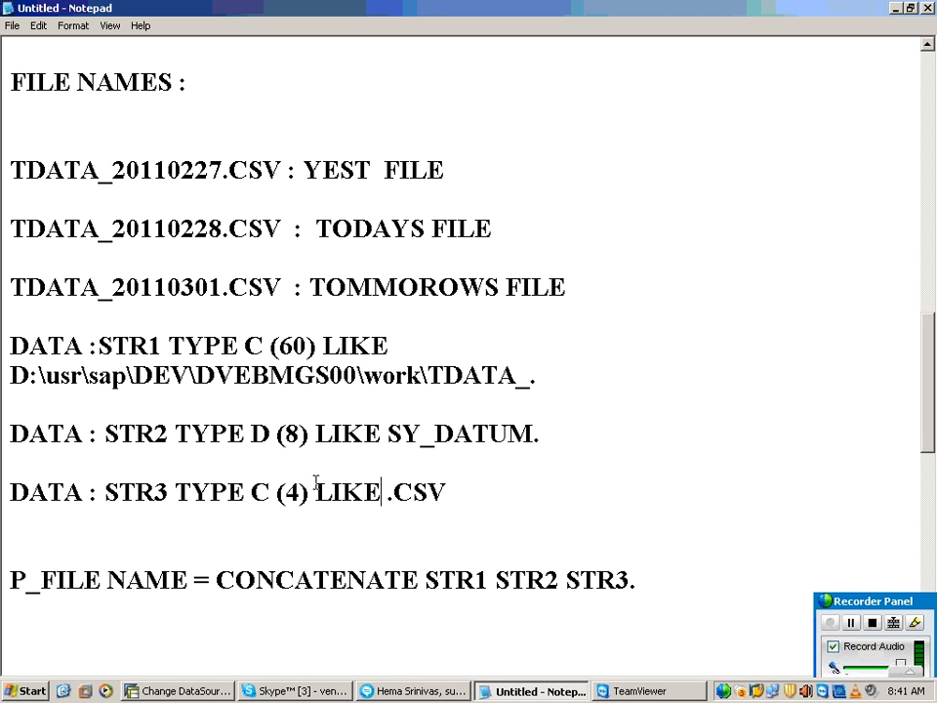
pyautogui.click(558, 496)
# Step: Switch to the Skype group conversation to check its messages and place the cursor in the message field
pyautogui.click(402, 691)
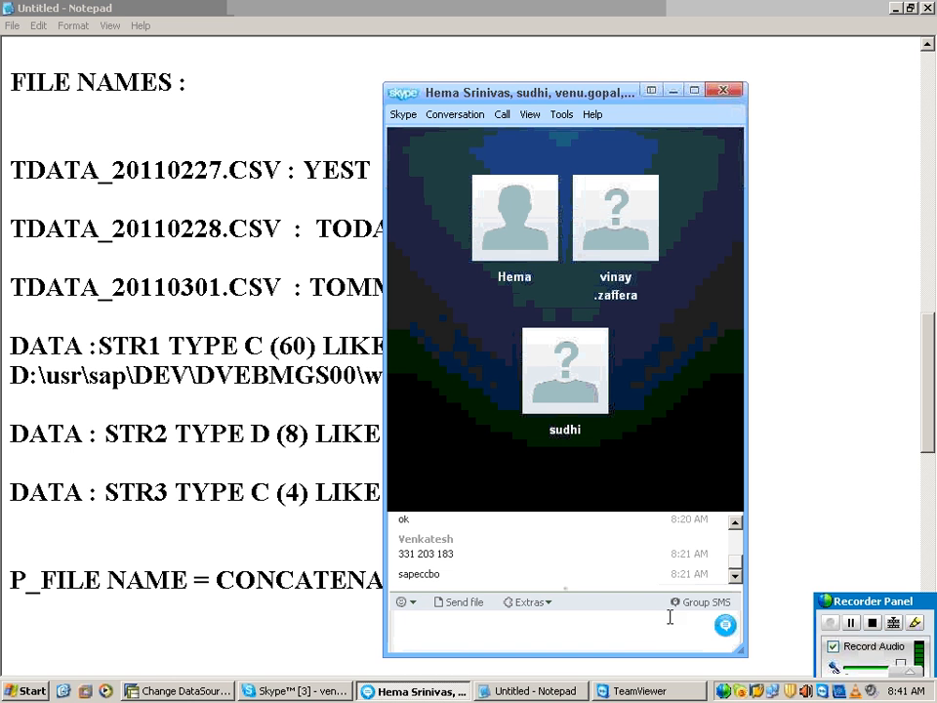
pyautogui.press('alt')
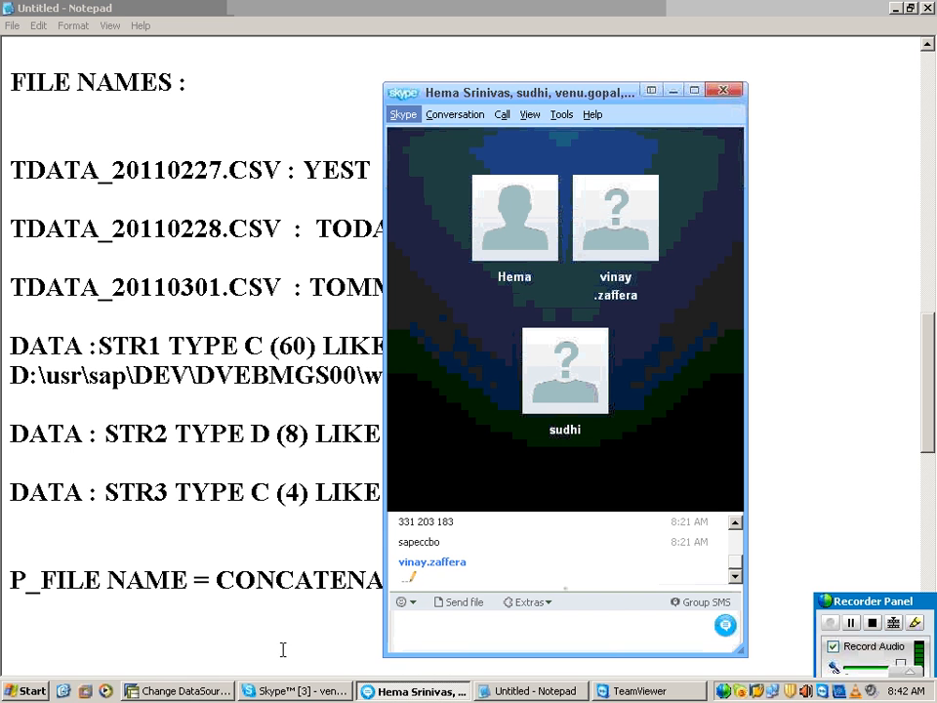
pyautogui.click(404, 632)
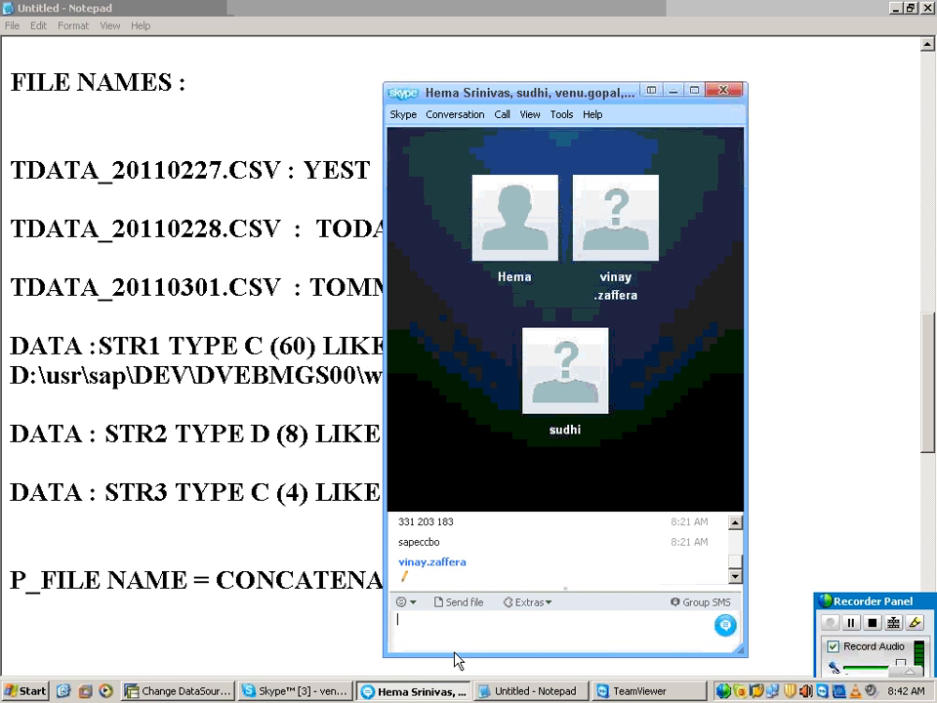
# Step: Mute and unmute the microphone in the Skype group call, and return to the Notepad notes
pyautogui.moveTo(446, 416)
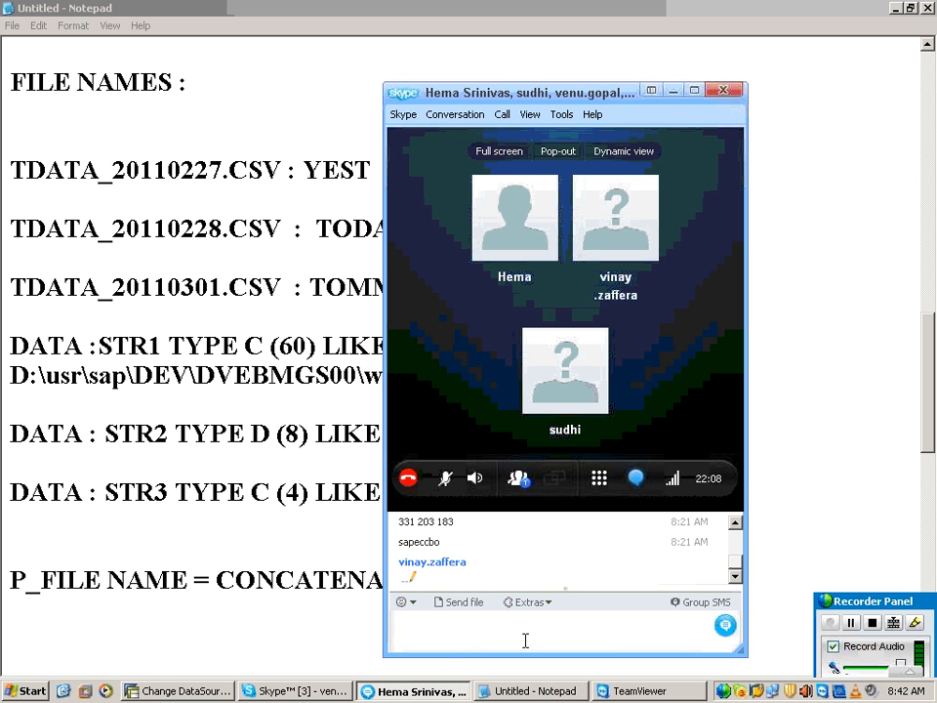
pyautogui.click(442, 478)
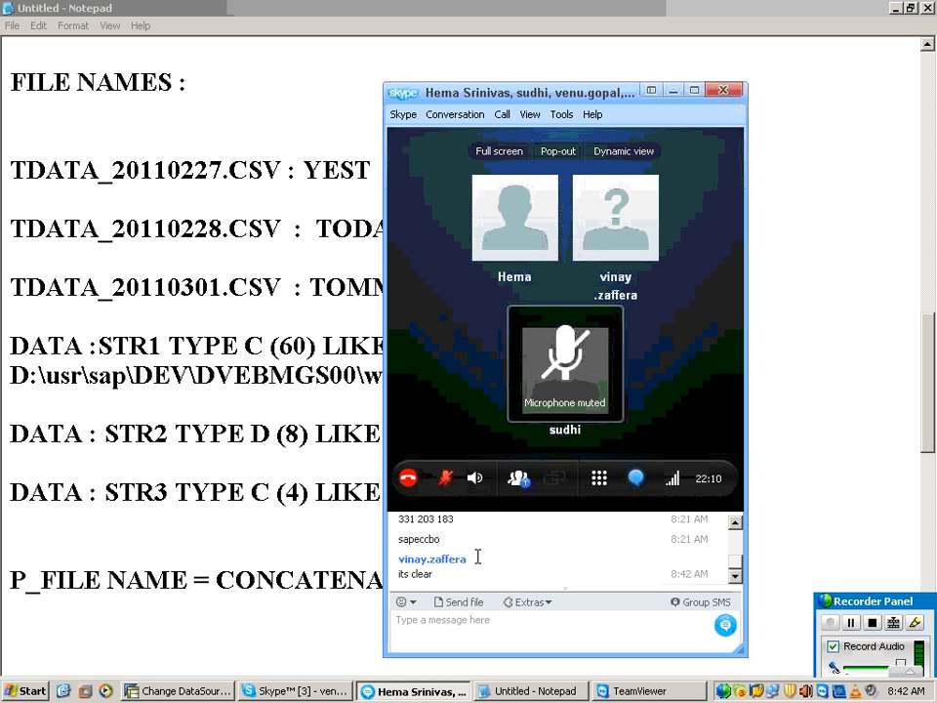
pyautogui.click(457, 484)
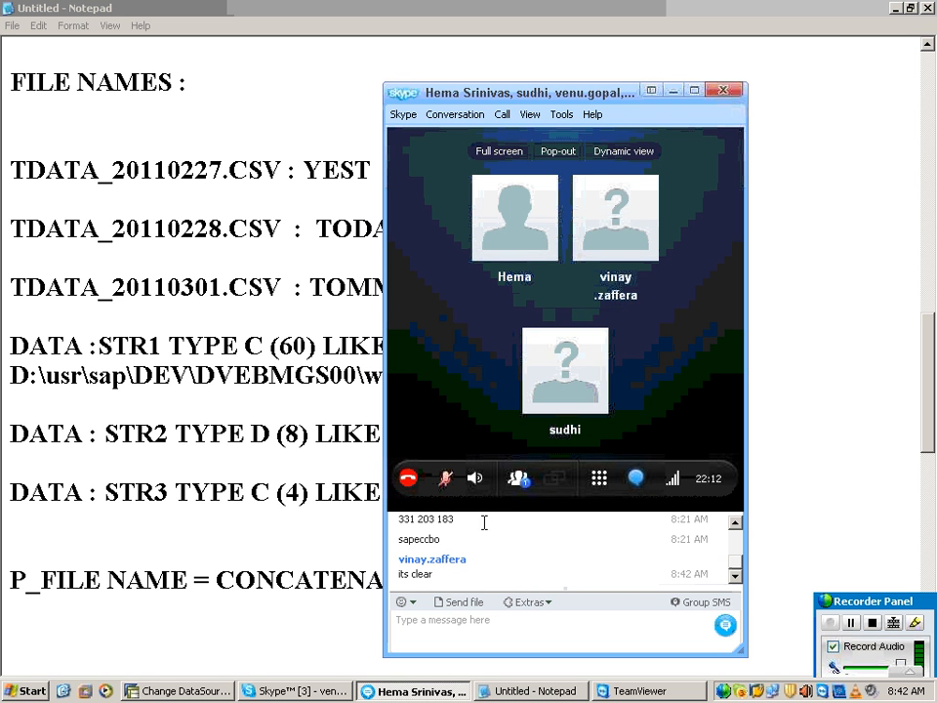
pyautogui.click(531, 625)
pyautogui.click(449, 693)
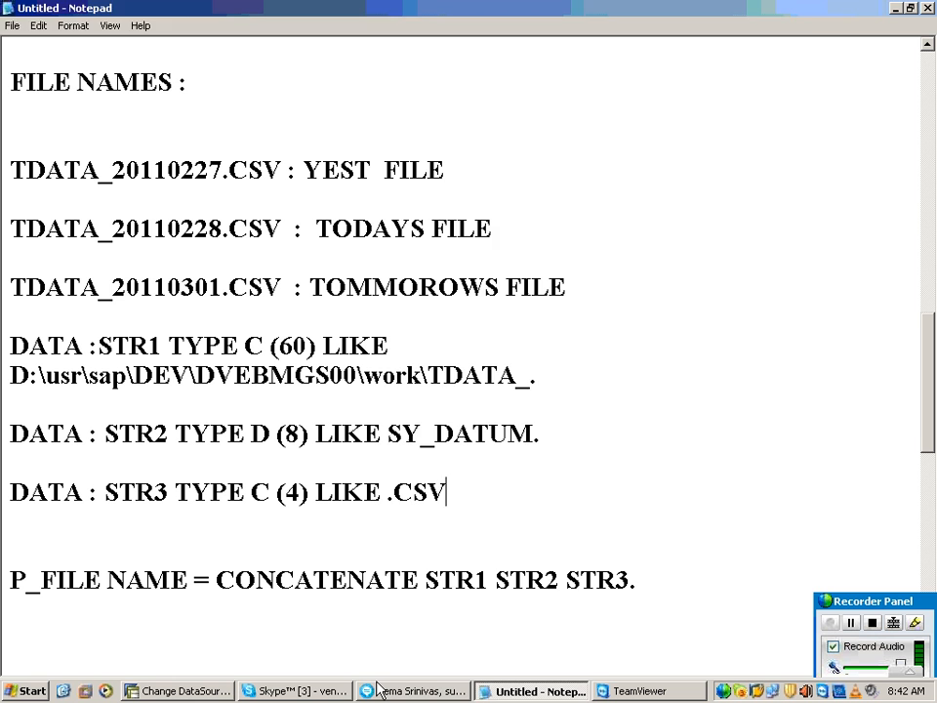
# Step: End the STR3 declaration in the Notepad notes with a period after .CSV
pyautogui.click(451, 694)
pyautogui.click(463, 671)
pyautogui.click(487, 492)
pyautogui.write('.')
# Step: Switch to the SAP session with DataSource YDS_DEMO and set the header rows to be ignored to 1
pyautogui.click(185, 692)
pyautogui.click(510, 369)
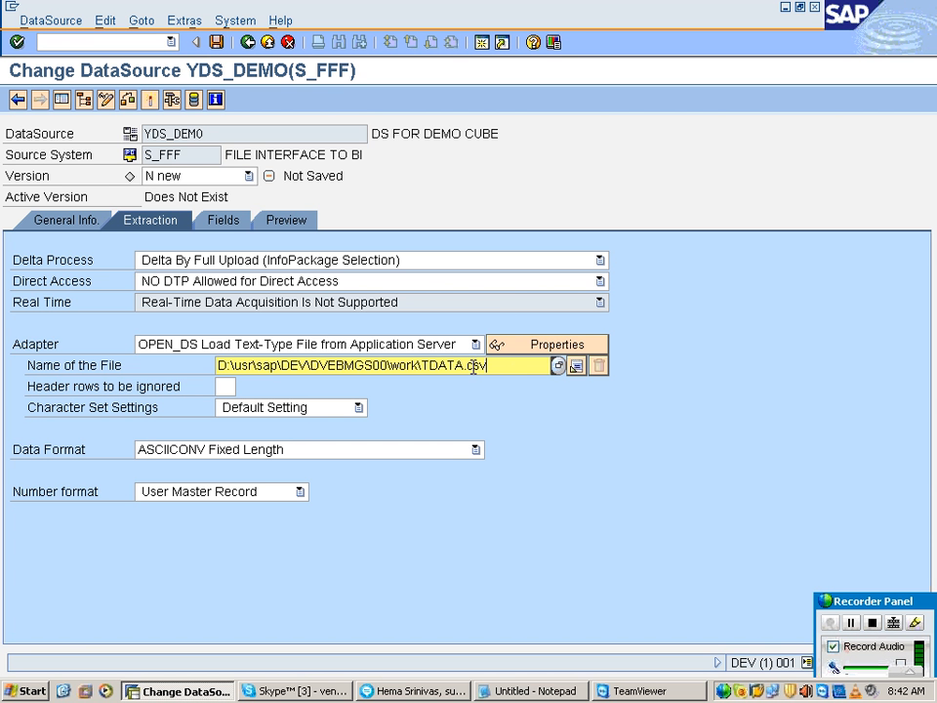
pyautogui.click(577, 367)
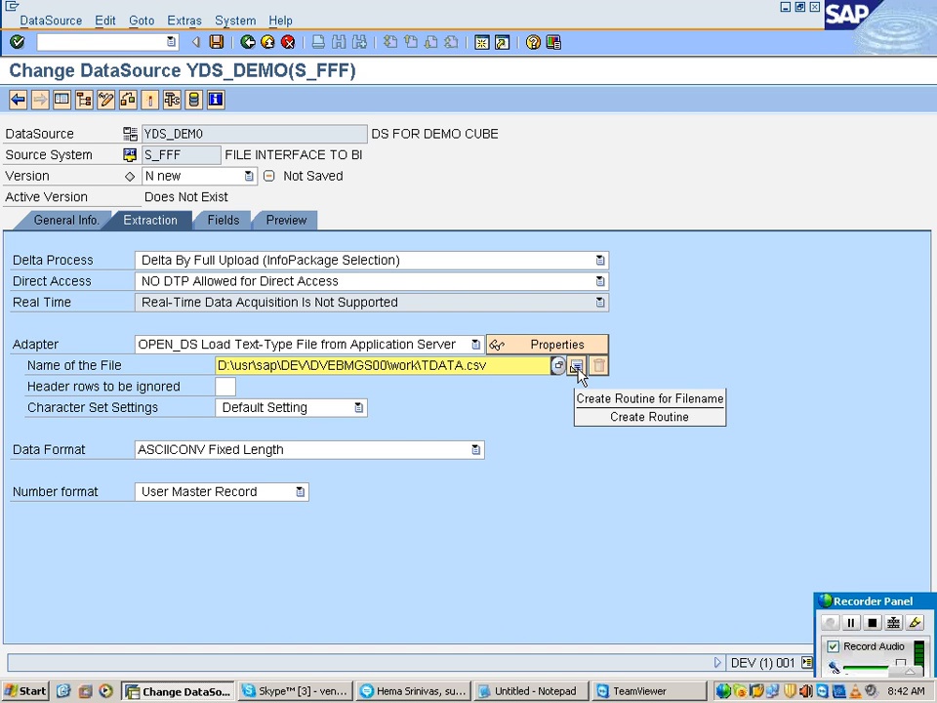
pyautogui.press('Escape')
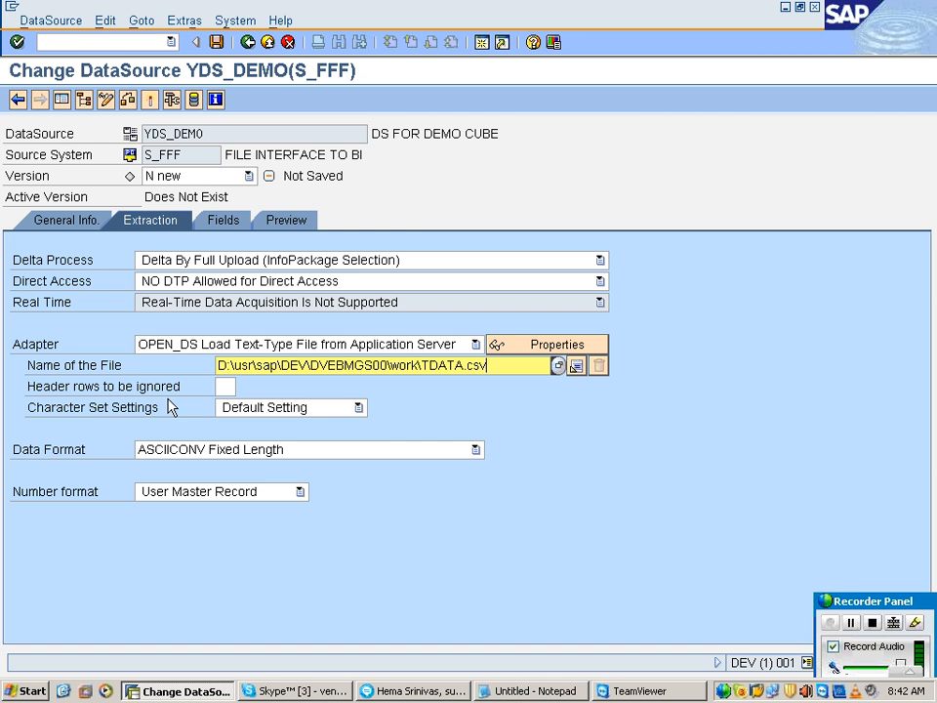
pyautogui.click(226, 387)
pyautogui.write('1')
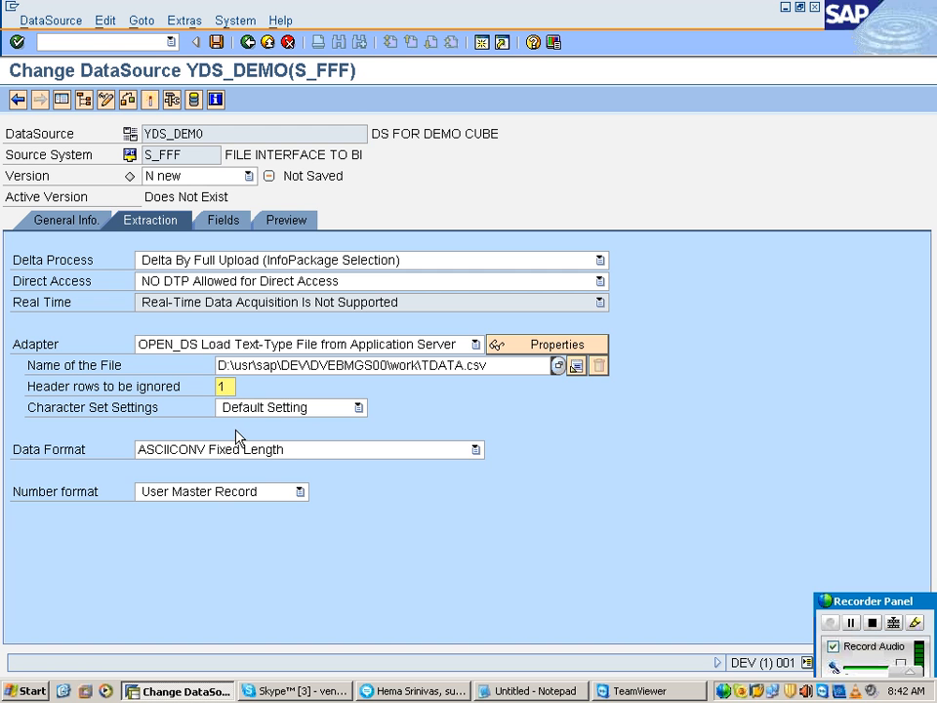
# Step: Set the data format to CSVFLCONV Separated with Separator, with a comma as data separator and a semicolon as escape sign
pyautogui.click(237, 449)
pyautogui.click(239, 482)
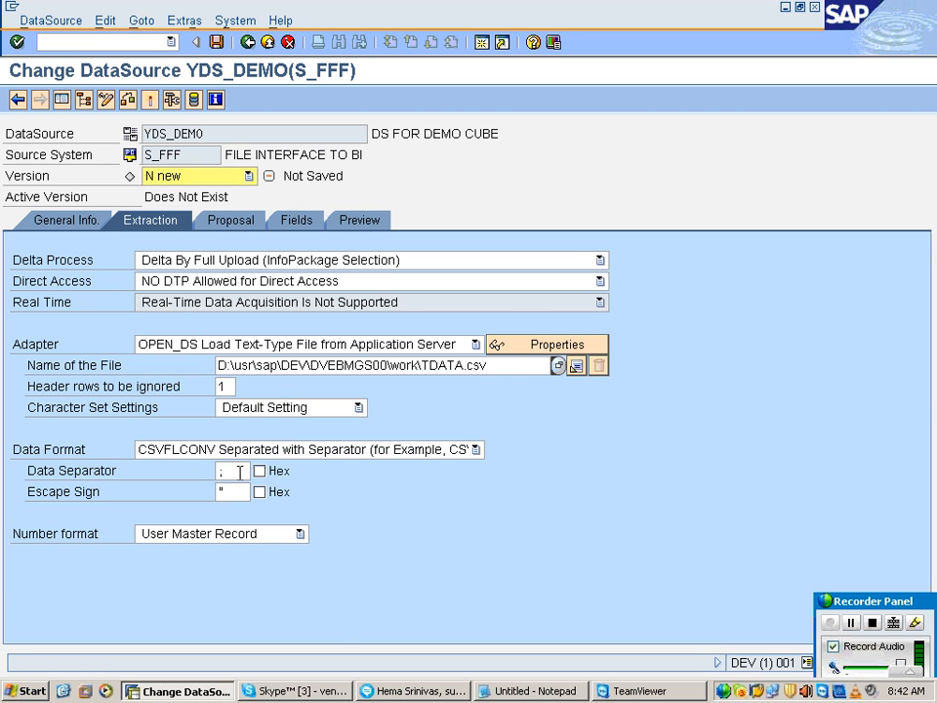
pyautogui.click(239, 469)
pyautogui.write(',')
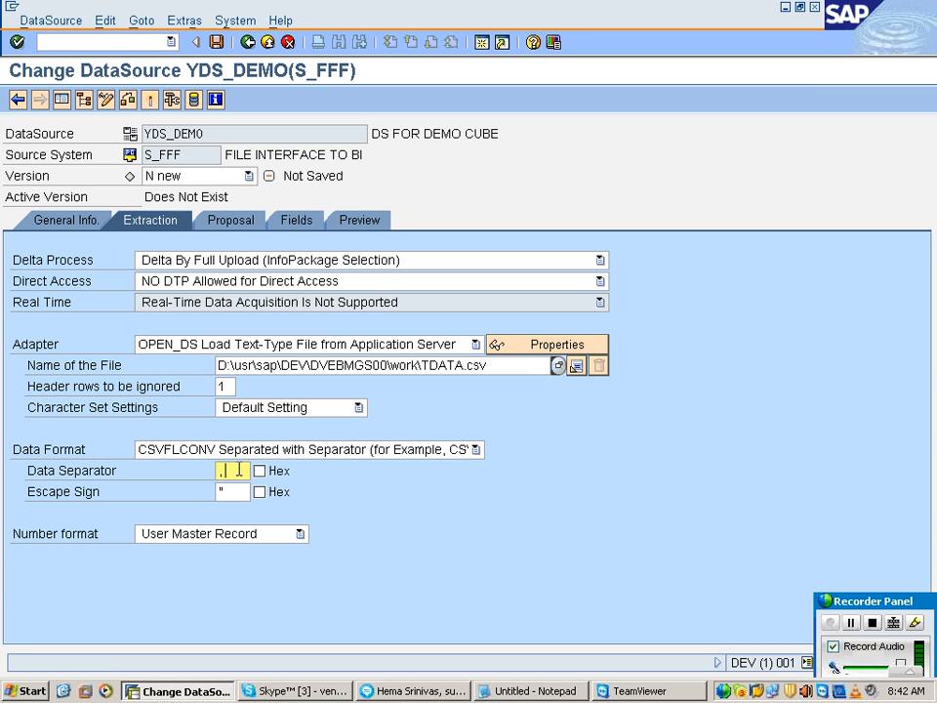
pyautogui.click(240, 491)
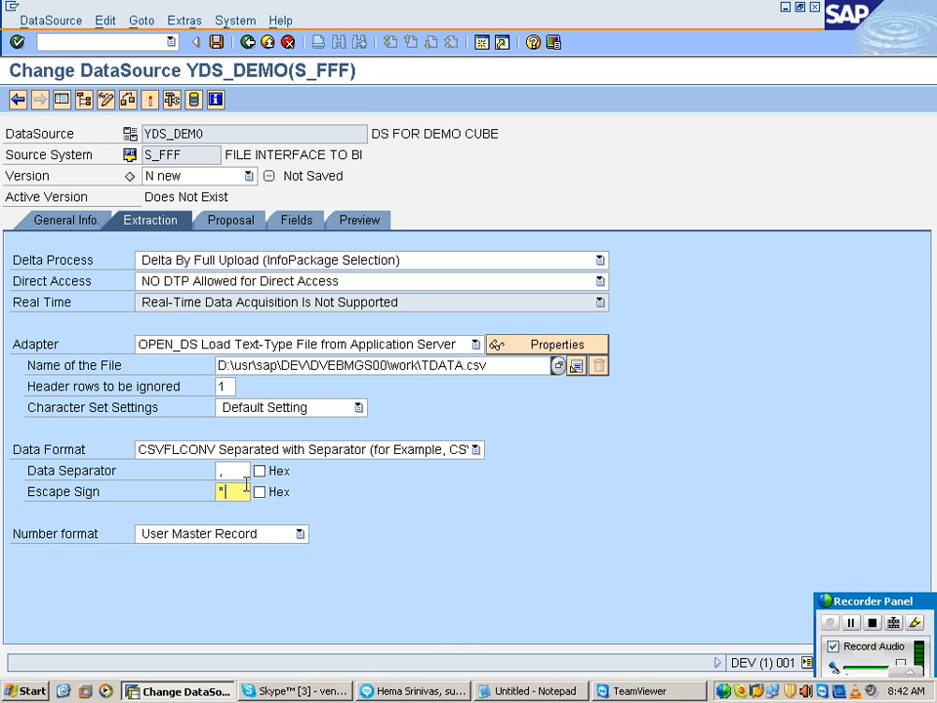
pyautogui.write(';')
# Step: Load the example data for the field proposal and apply the proposed fields to the DataSource's field attributes
pyautogui.click(259, 219)
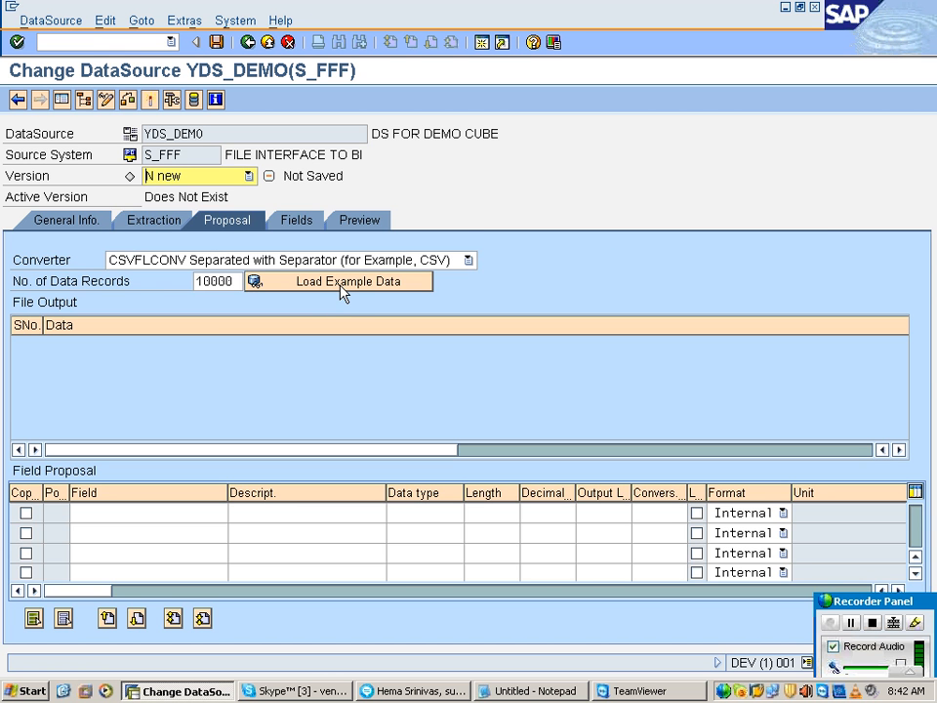
pyautogui.click(341, 282)
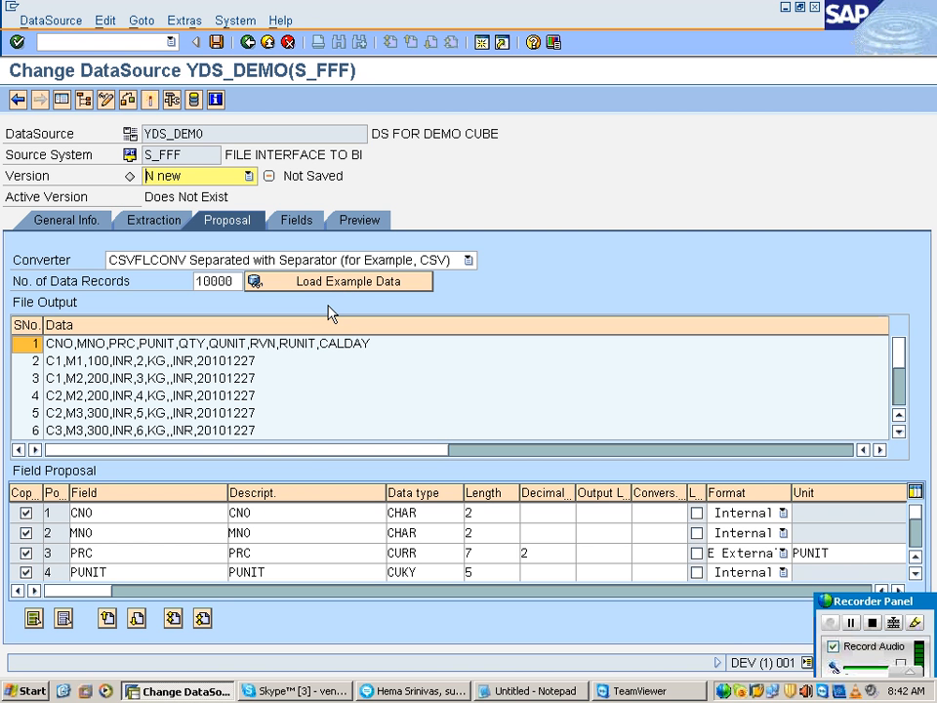
pyautogui.click(288, 222)
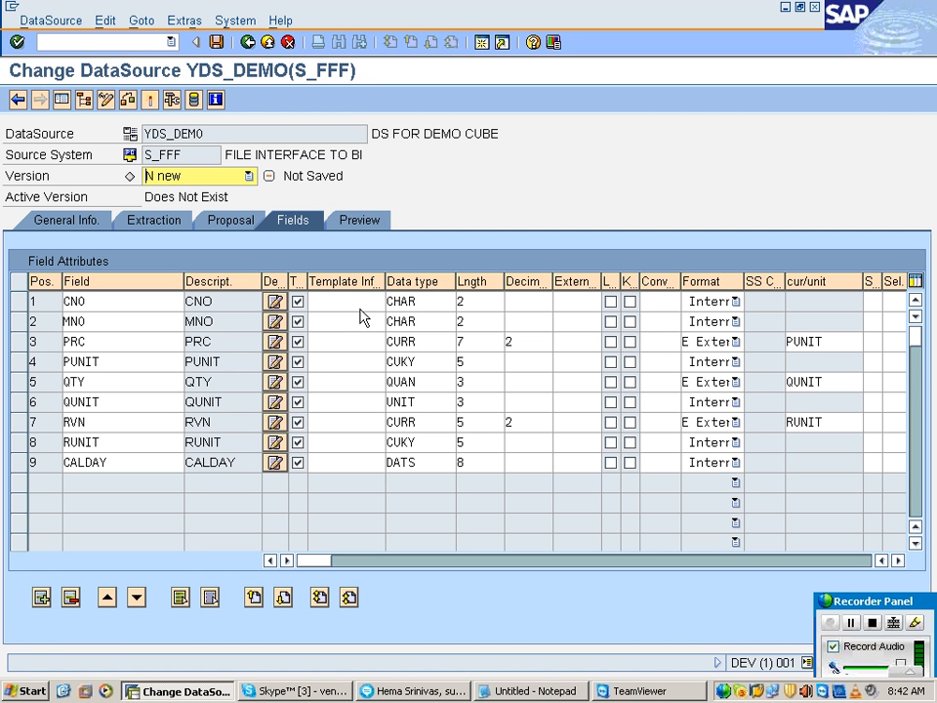
pyautogui.click(358, 299)
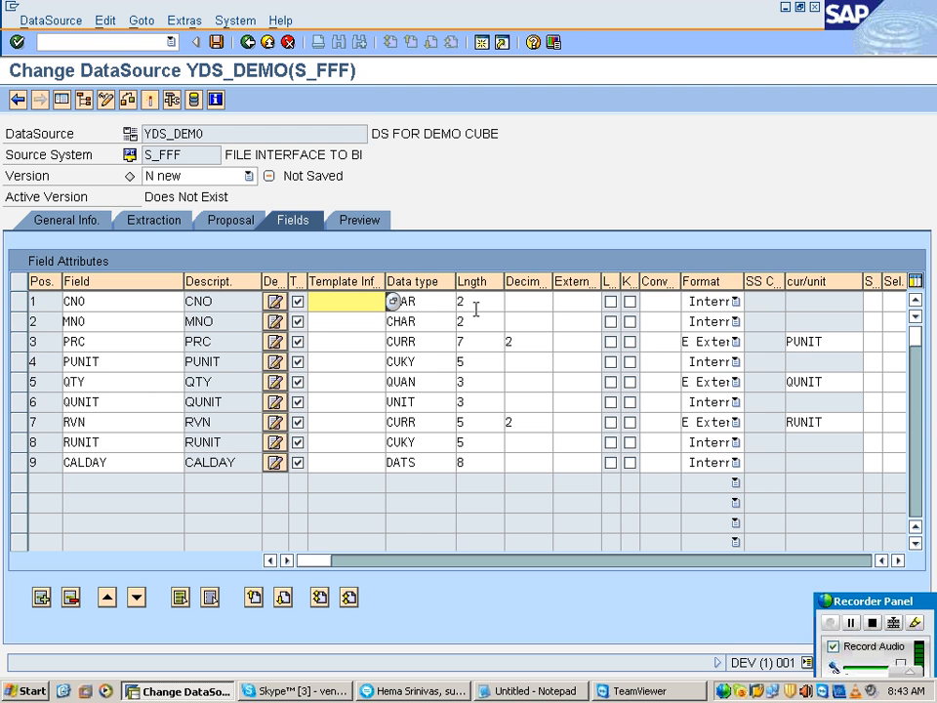
# Step: Place the cursor in CNO's template InfoObject cell, start RSA1 in a new SAP session and show the InfoProvider tree
pyautogui.click(322, 302)
pyautogui.click(482, 43)
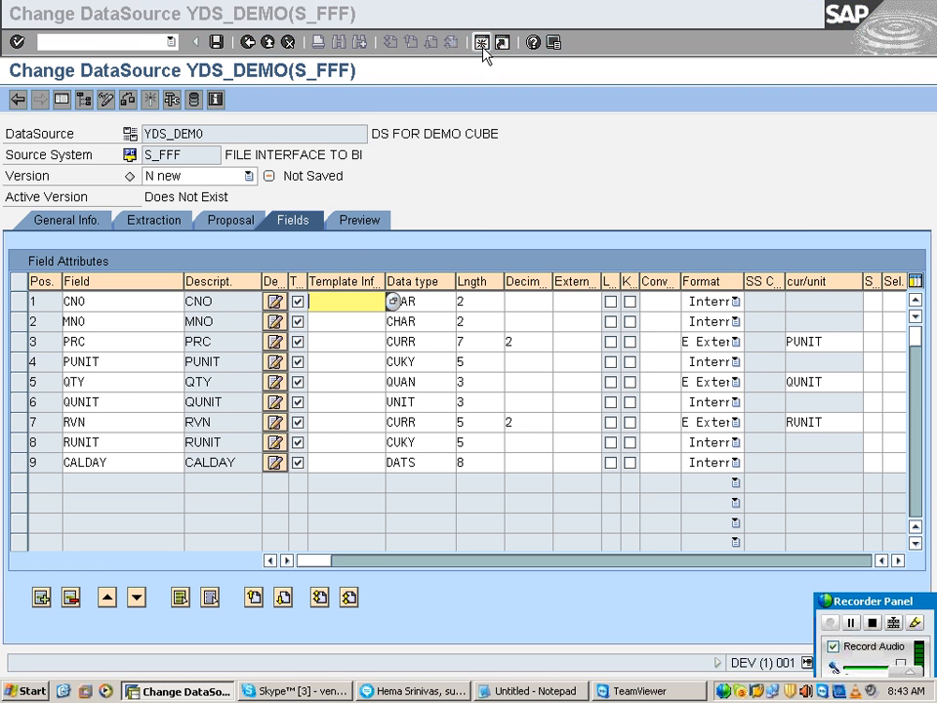
pyautogui.write('RSA1')
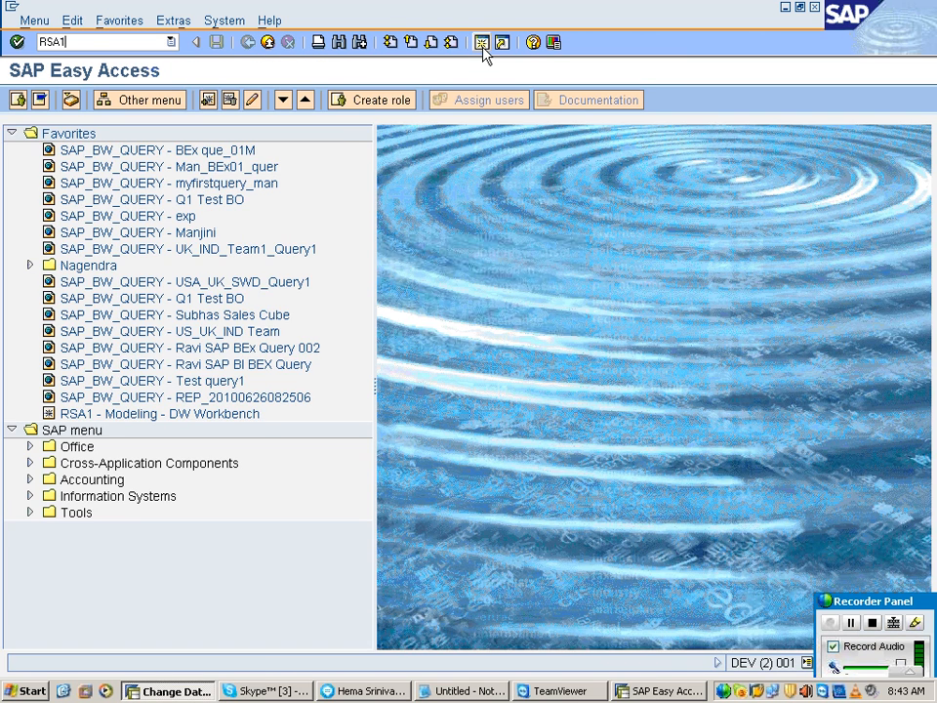
pyautogui.press('Return')
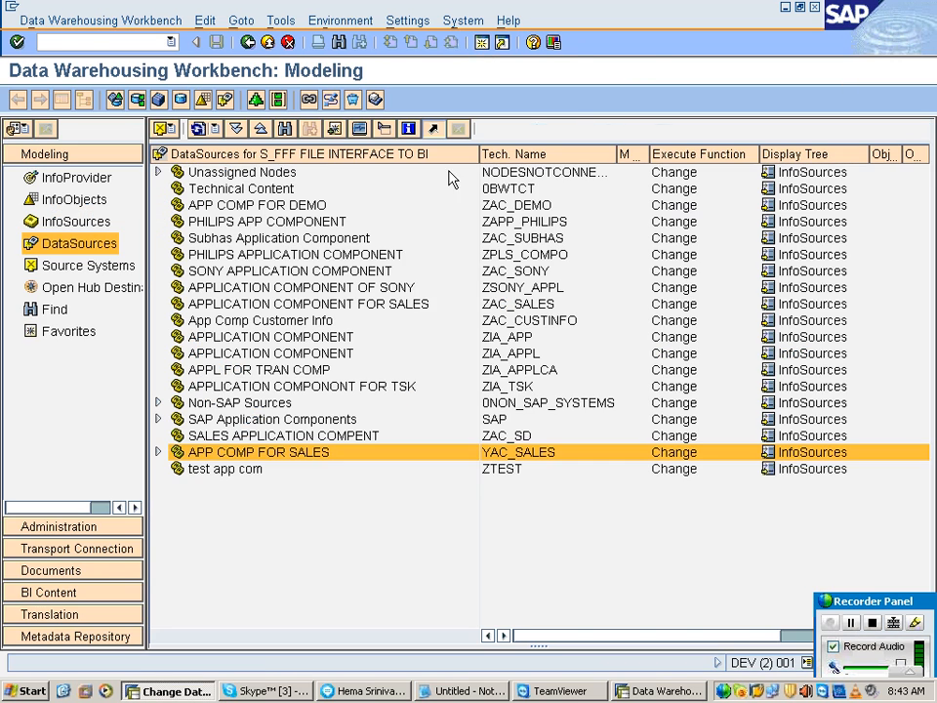
pyautogui.click(99, 196)
pyautogui.click(98, 182)
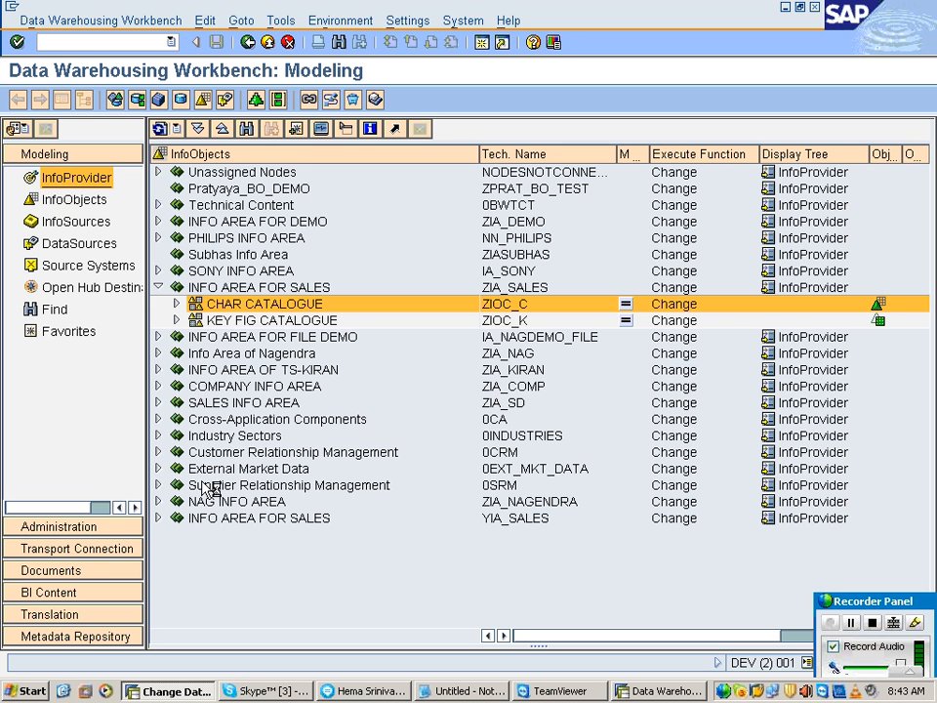
# Step: Expand the info area YIA_SALES and display the InfoCube YIC_DEMO
pyautogui.click(156, 190)
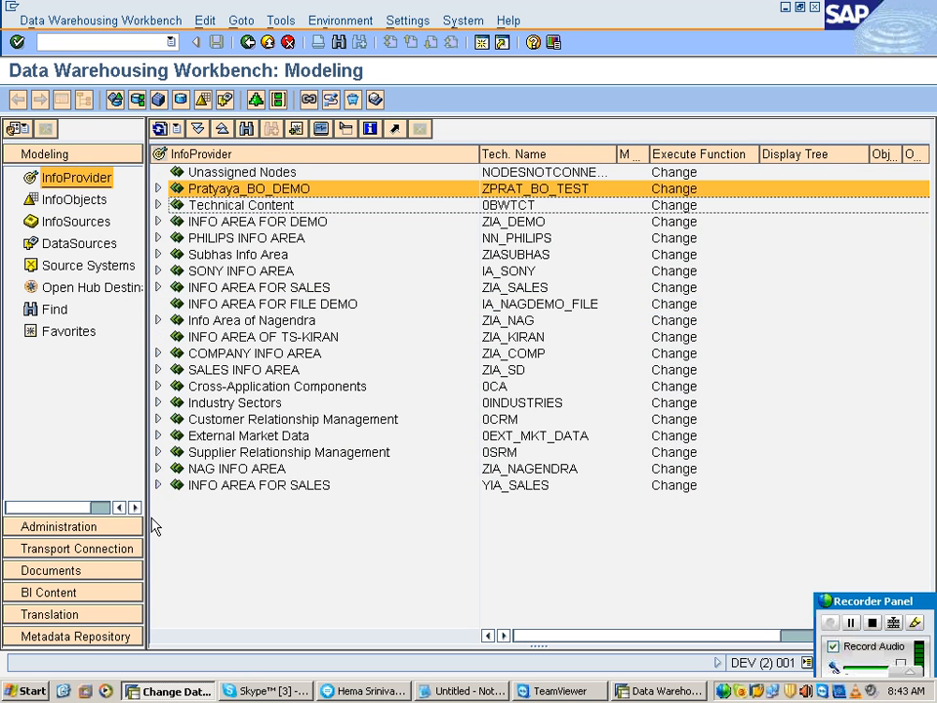
pyautogui.click(161, 487)
pyautogui.click(181, 502)
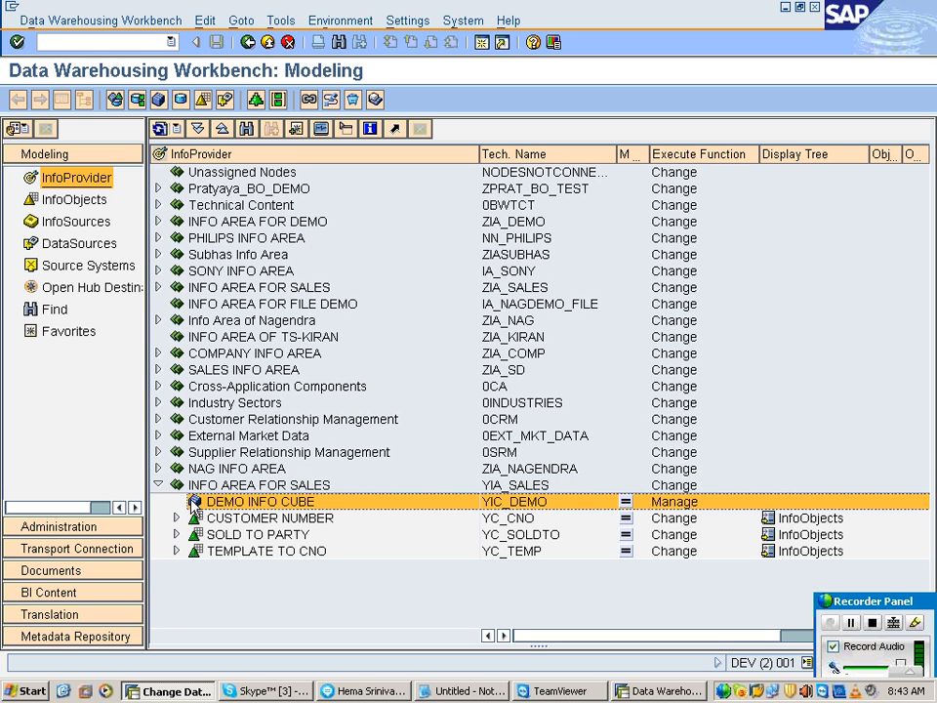
pyautogui.click(523, 502)
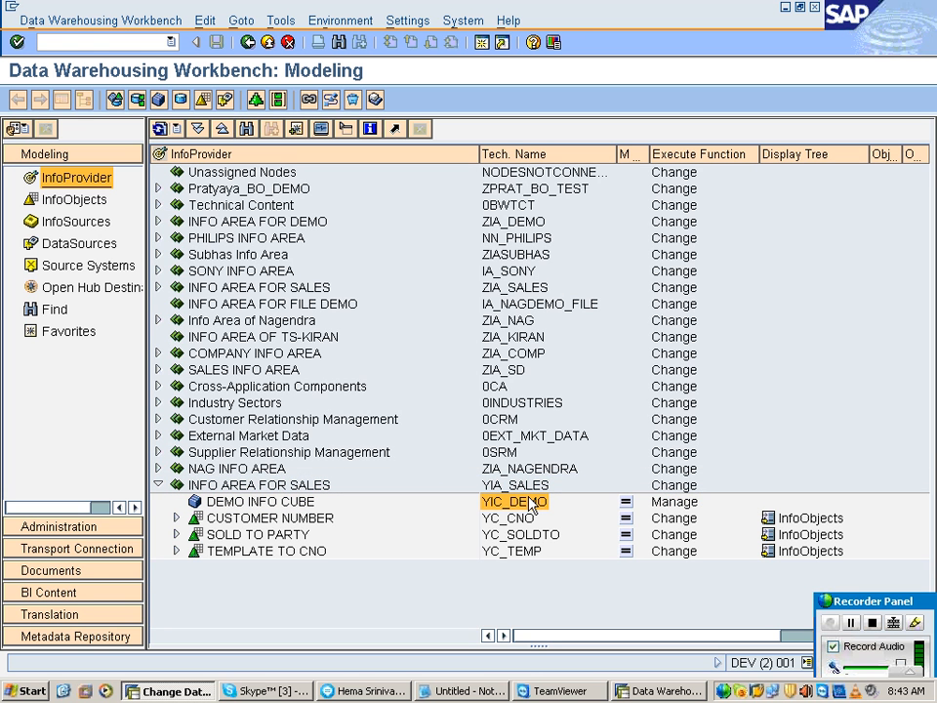
pyautogui.doubleClick(528, 497)
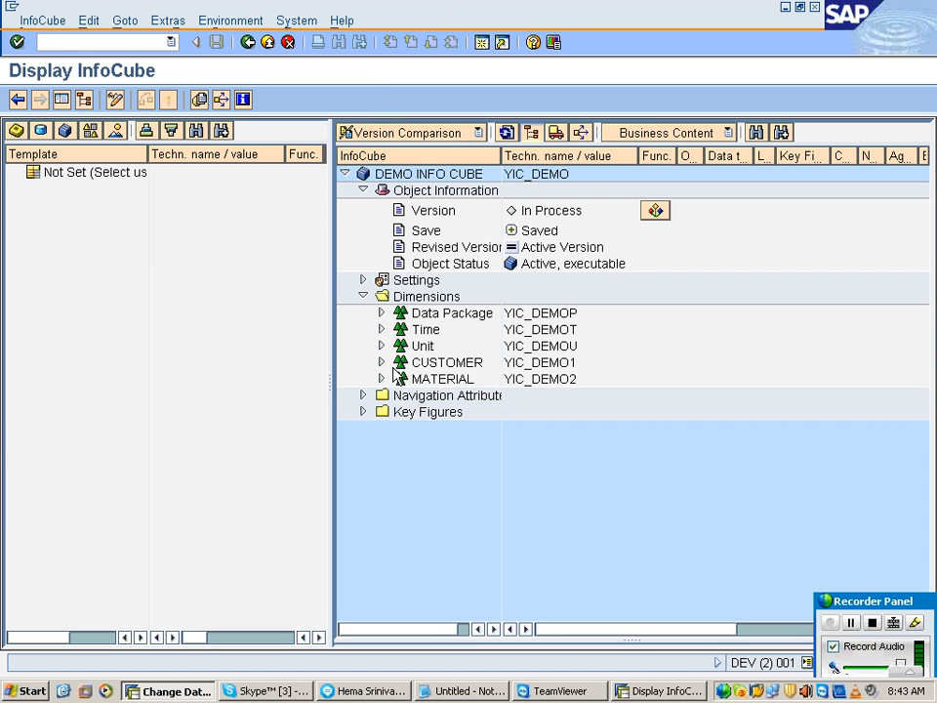
# Step: Copy YC_CNO from the CUSTOMER dimension into CNO's template InfoObject and accept copying the InfoObject's field properties
pyautogui.click(381, 362)
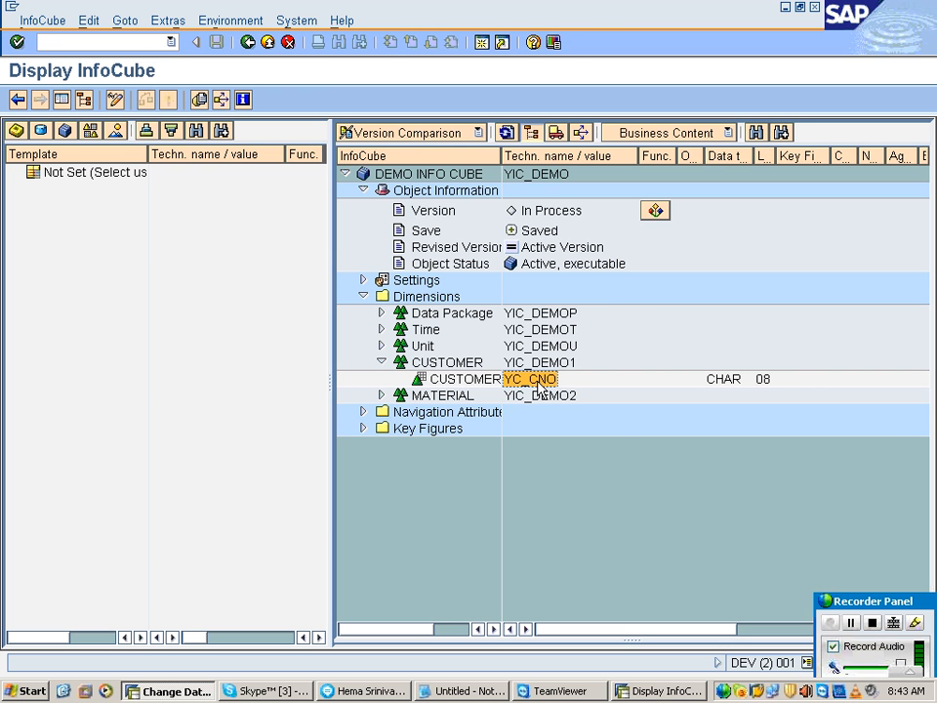
pyautogui.hotkey('alt', 'Tab')
pyautogui.write('YC_CNO')
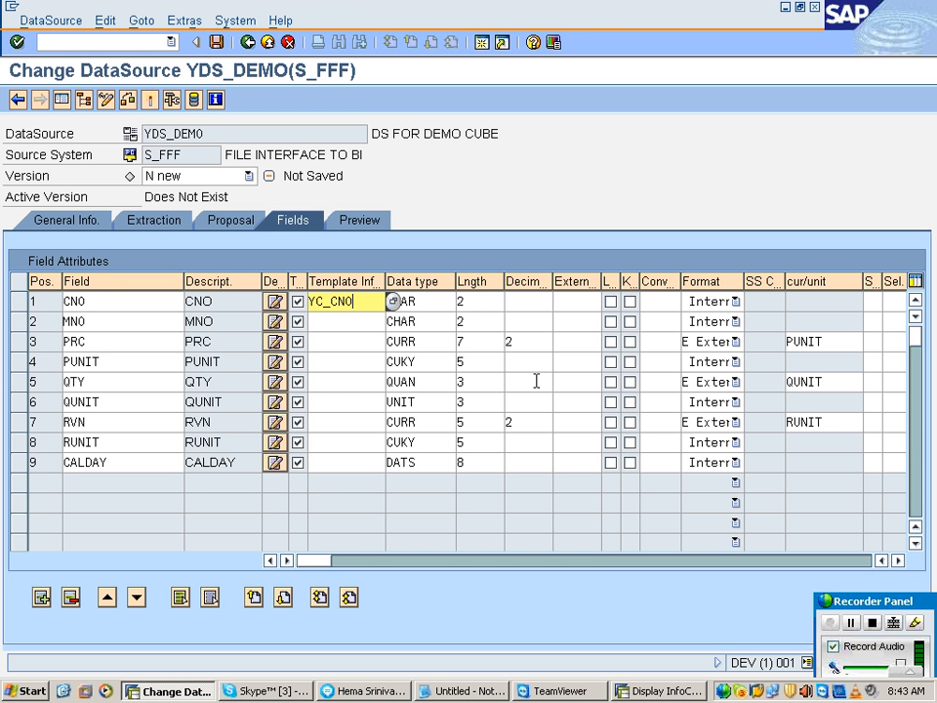
pyautogui.press('Return')
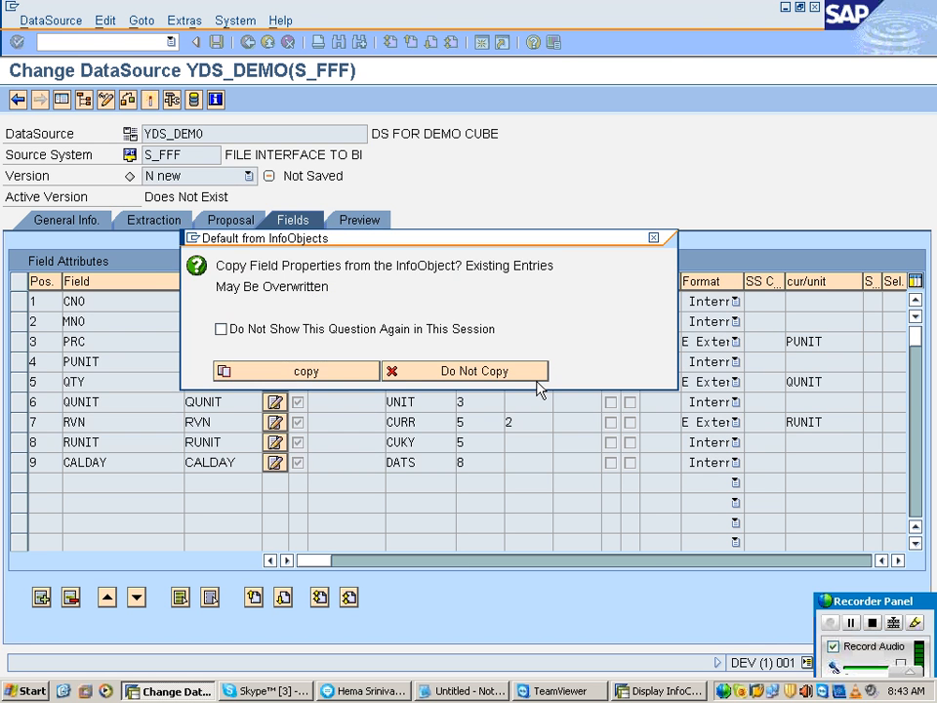
pyautogui.click(537, 372)
pyautogui.click(470, 304)
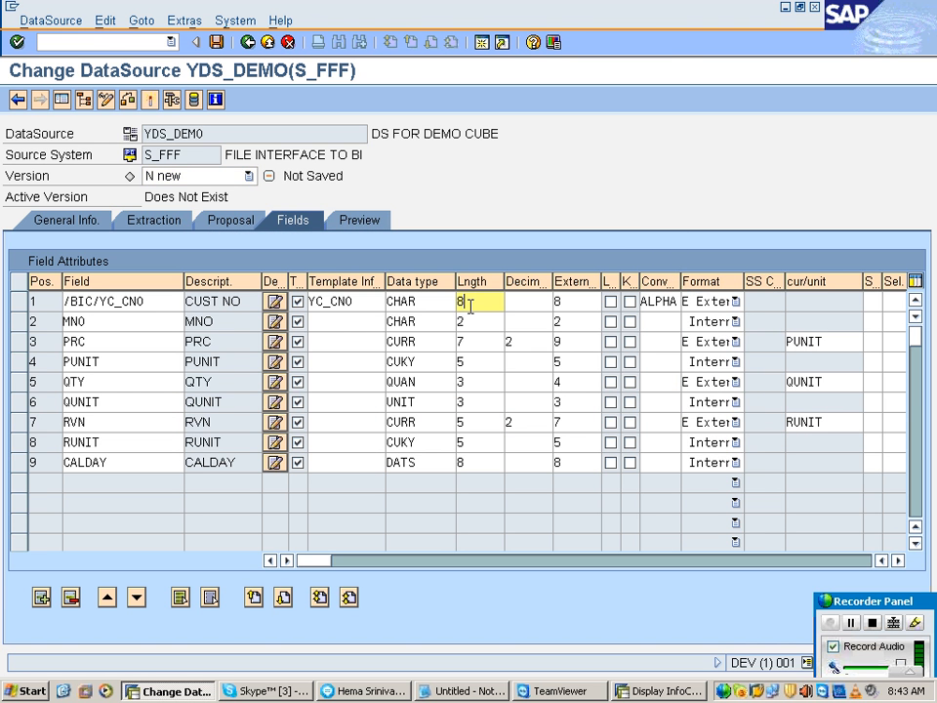
# Step: Copy YC_MNO from the MATERIAL dimension into MNO's template InfoObject and accept copying its field properties
pyautogui.click(364, 323)
pyautogui.hotkey('alt', 'Tab')
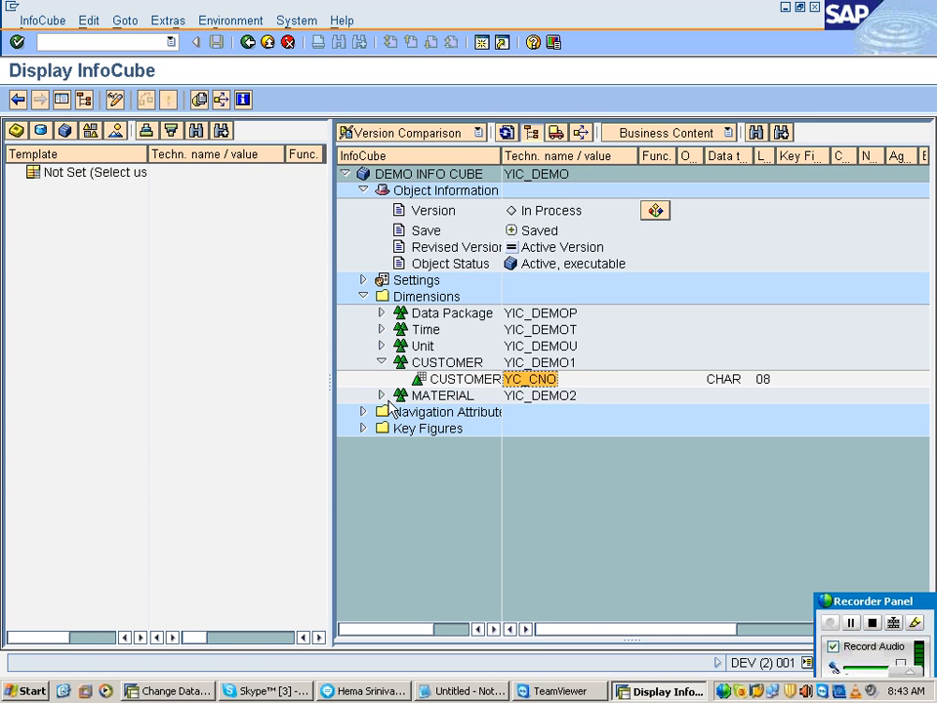
pyautogui.click(382, 396)
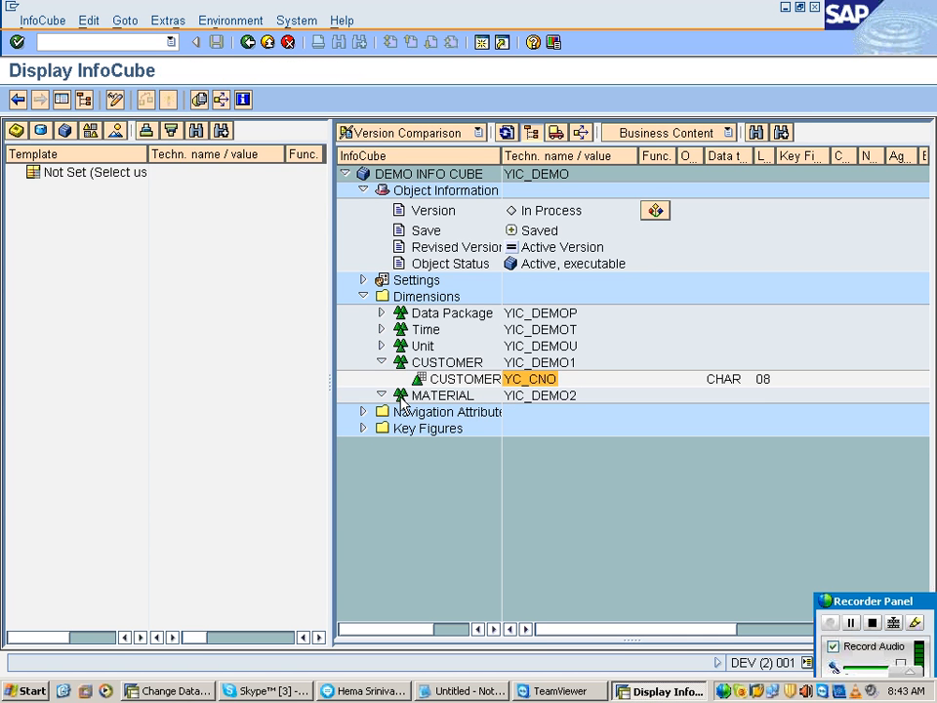
pyautogui.click(555, 414)
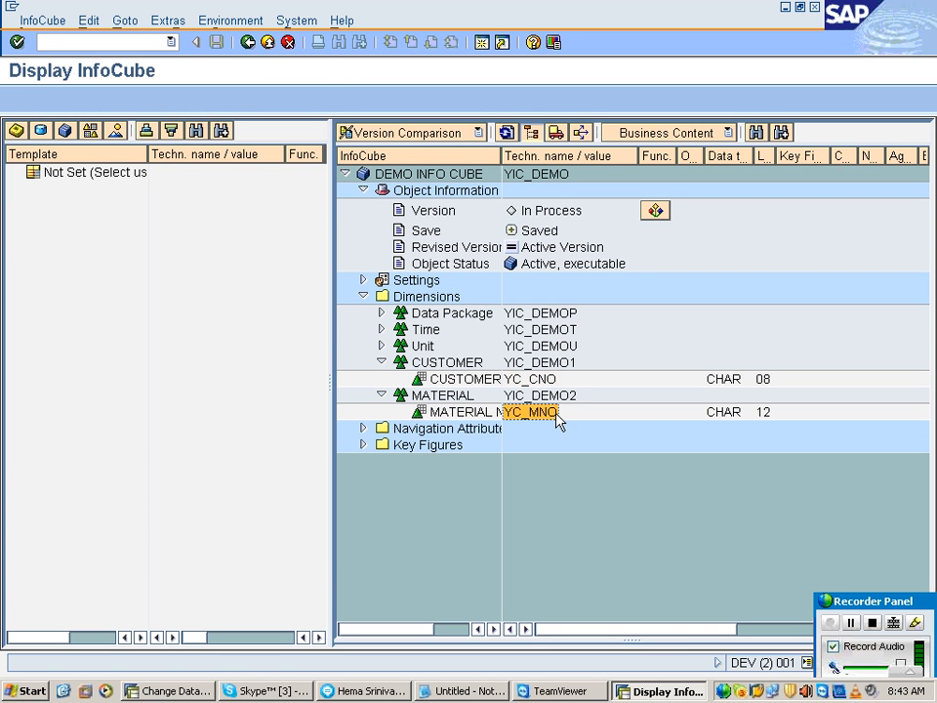
pyautogui.hotkey('ctrl', 'c')
pyautogui.hotkey('alt', 'Tab')
pyautogui.hotkey('ctrl', 'v')
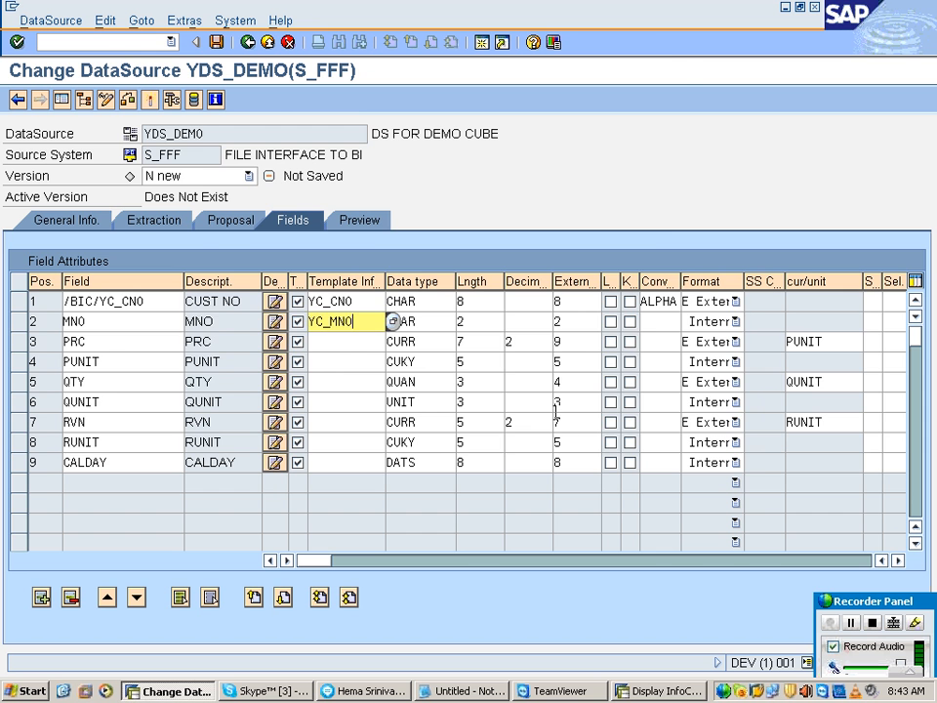
pyautogui.press('Return')
pyautogui.press('Return')
# Step: Copy YK_PRC from the InfoCube's key figures into PRC's template InfoObject and accept copying its field properties and reference field
pyautogui.click(353, 341)
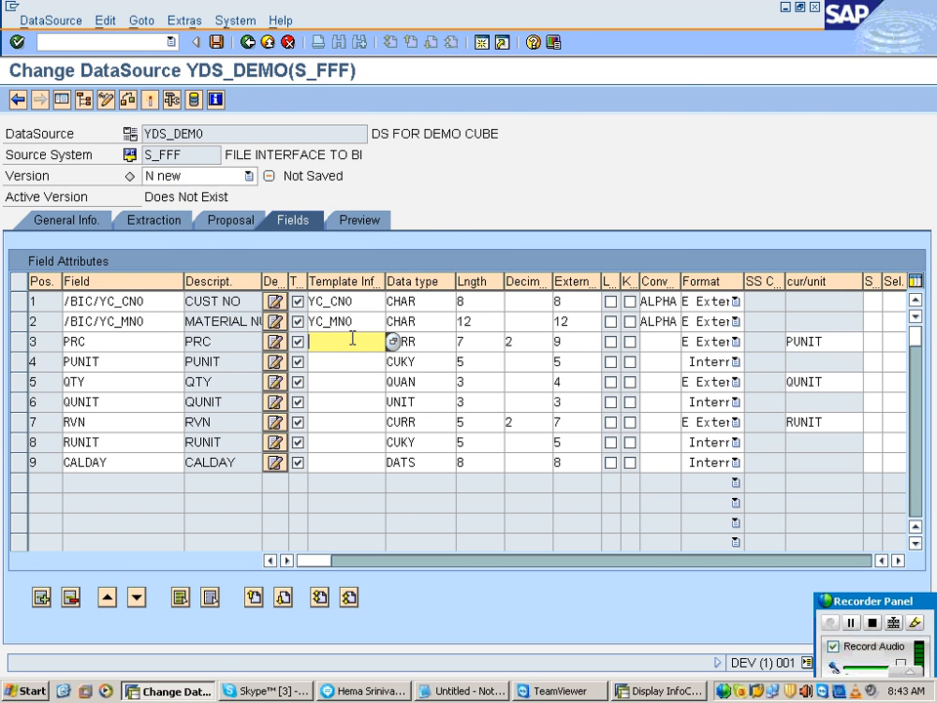
pyautogui.hotkey('alt', 'Tab')
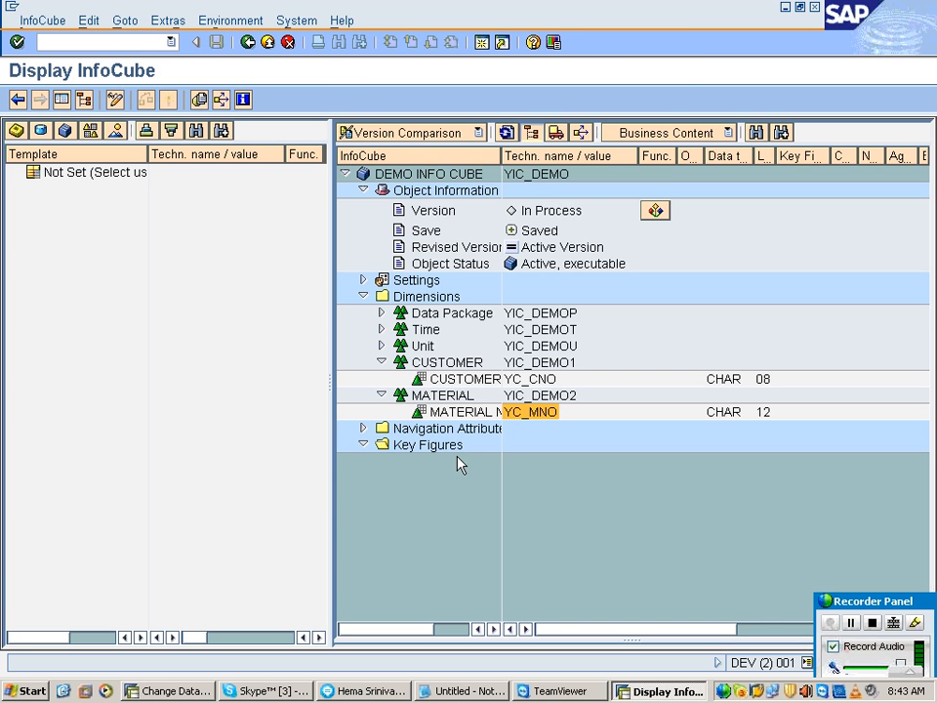
pyautogui.click(528, 461)
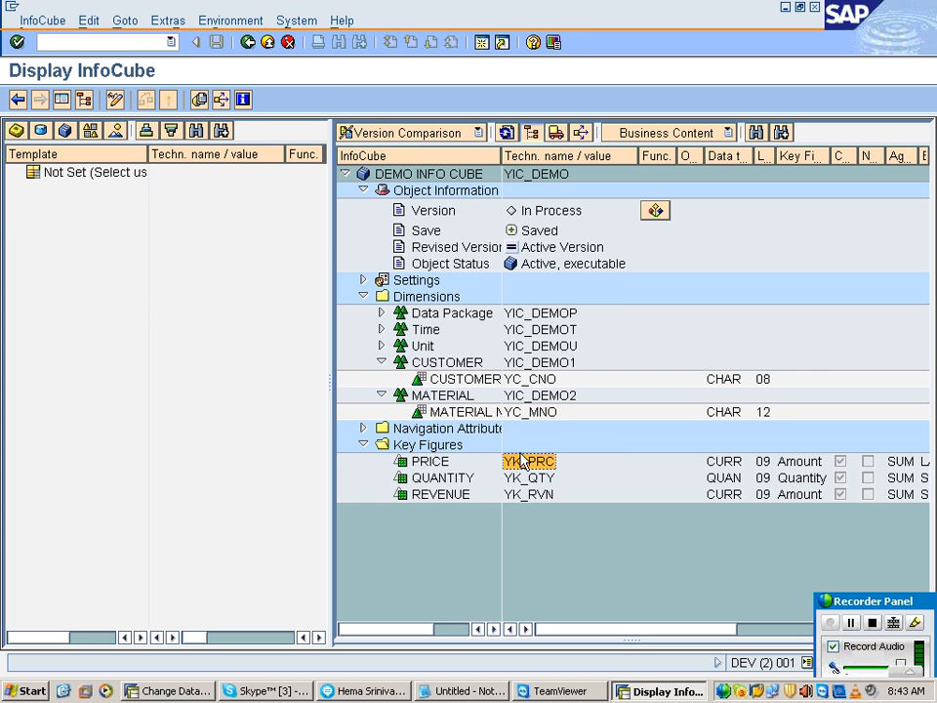
pyautogui.hotkey('alt', 'Tab')
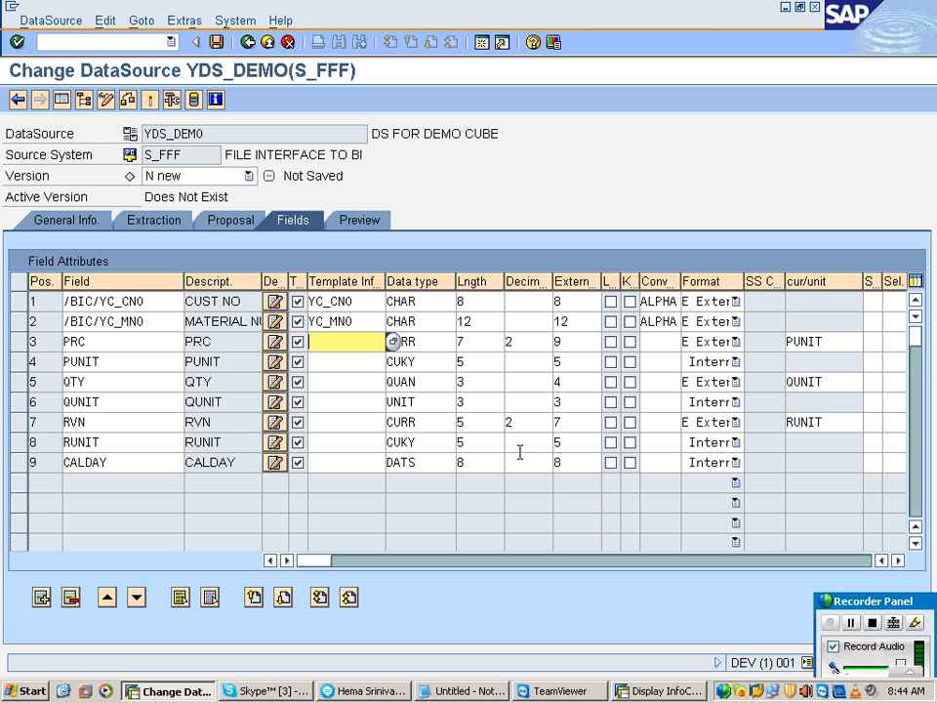
pyautogui.hotkey('ctrl', 'v')
pyautogui.press('Return')
pyautogui.press('Return')
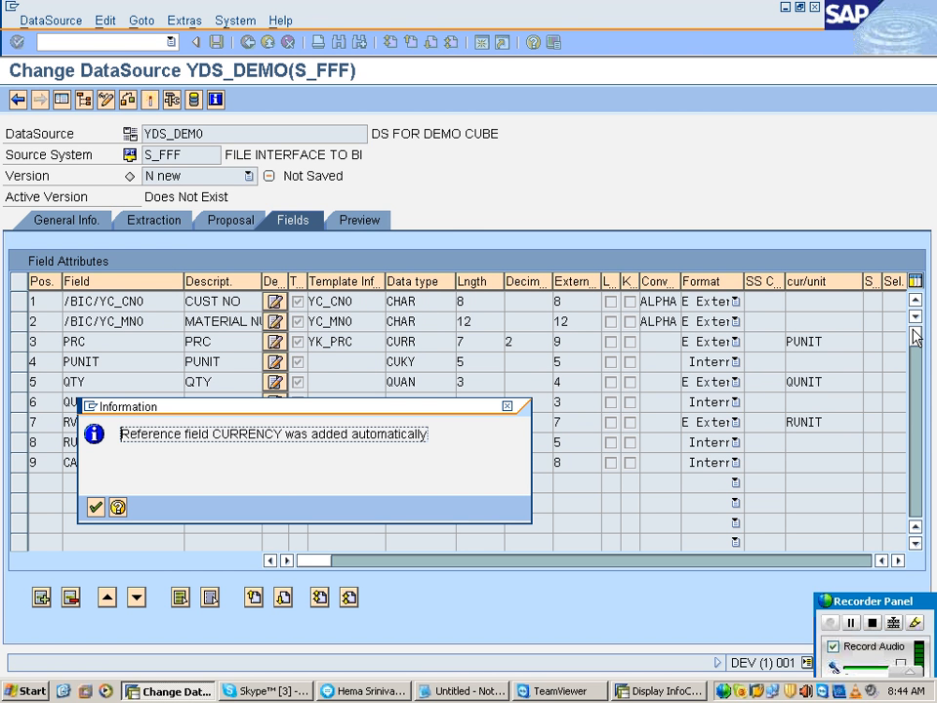
pyautogui.press('Return')
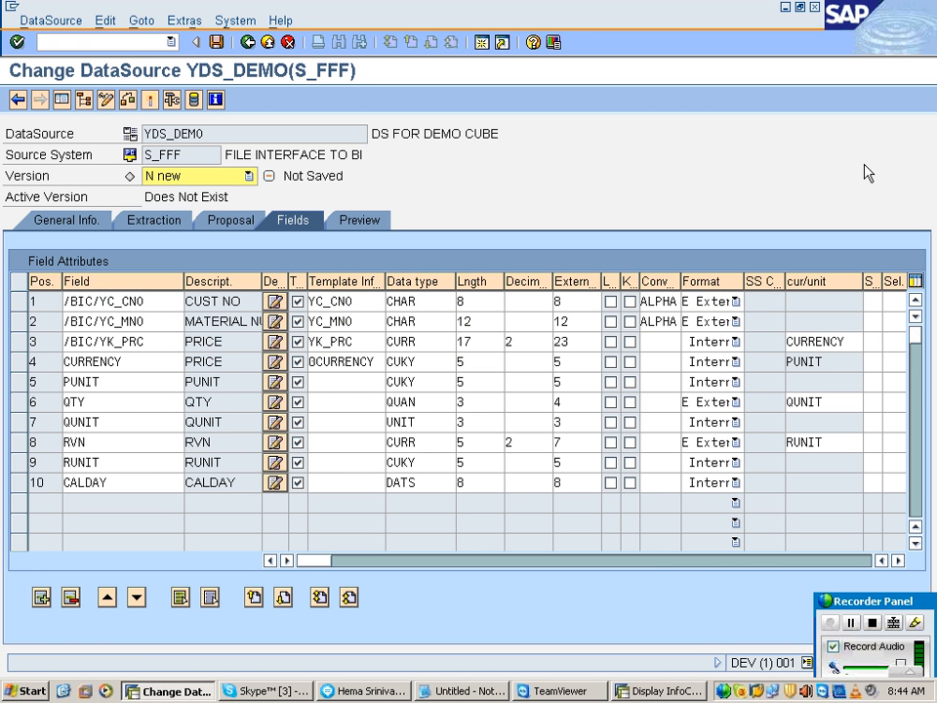
# Step: Compare the CURRENCY and PUNIT fields listed below the price field in the field attributes
pyautogui.click(368, 301)
pyautogui.click(369, 320)
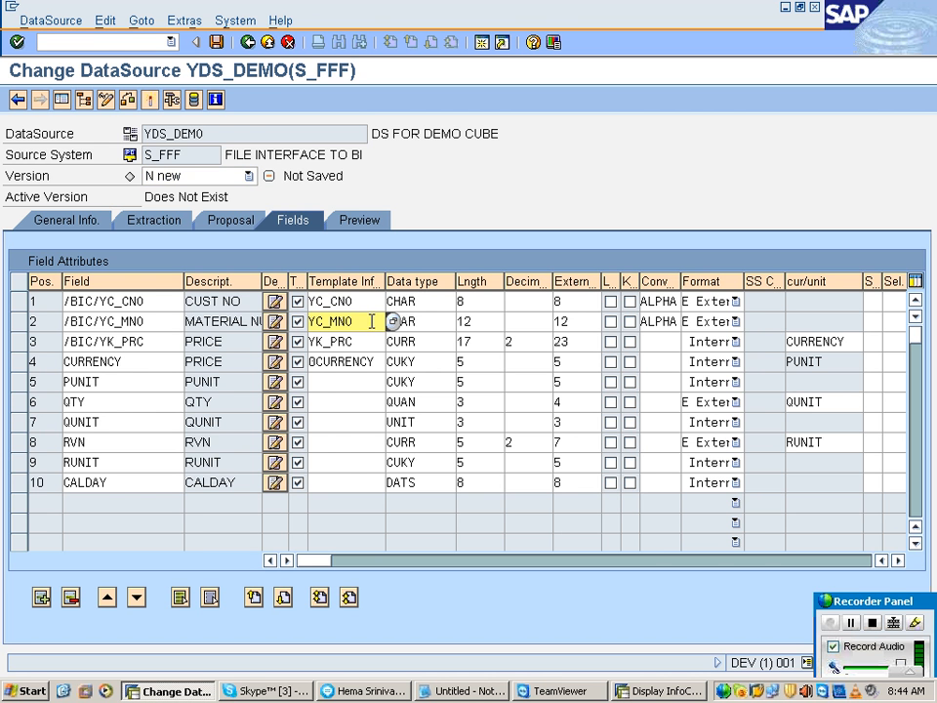
pyautogui.click(141, 342)
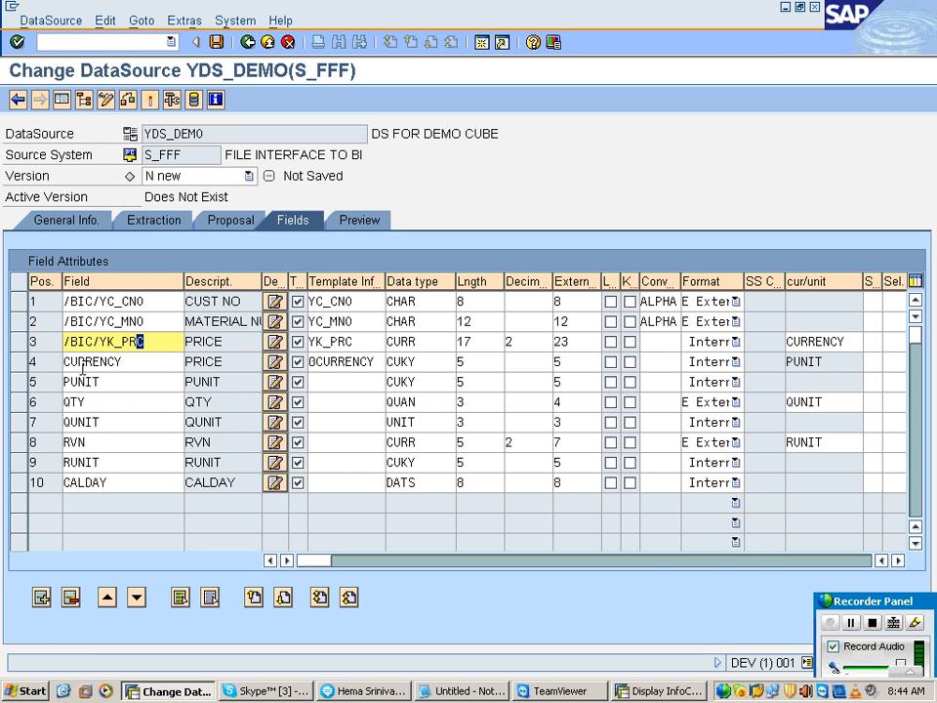
pyautogui.moveTo(172, 360); pyautogui.dragTo(17, 357)
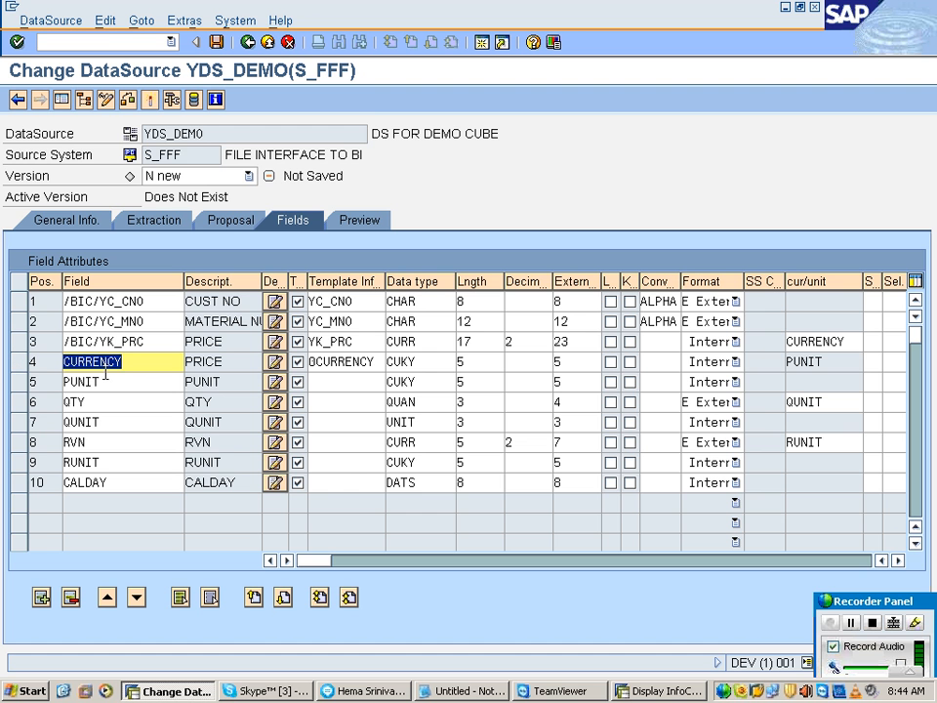
pyautogui.moveTo(124, 380); pyautogui.dragTo(66, 384)
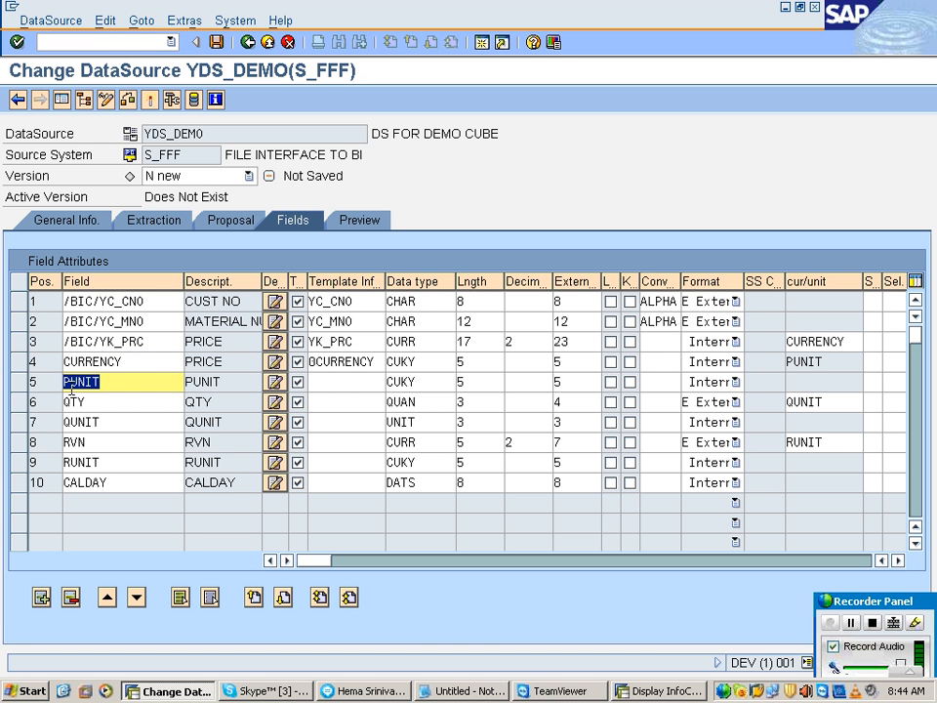
pyautogui.moveTo(123, 346); pyautogui.dragTo(51, 379)
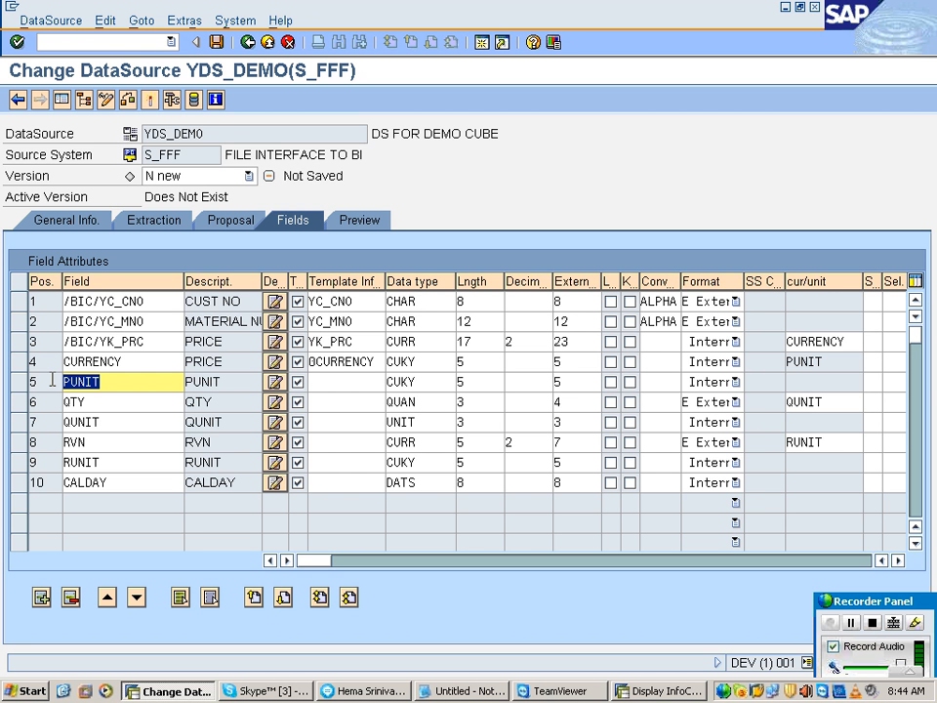
# Step: Delete the PUNIT field from the field attributes and acknowledge removing it as the CURRENCY field's unit field
pyautogui.press('Up')
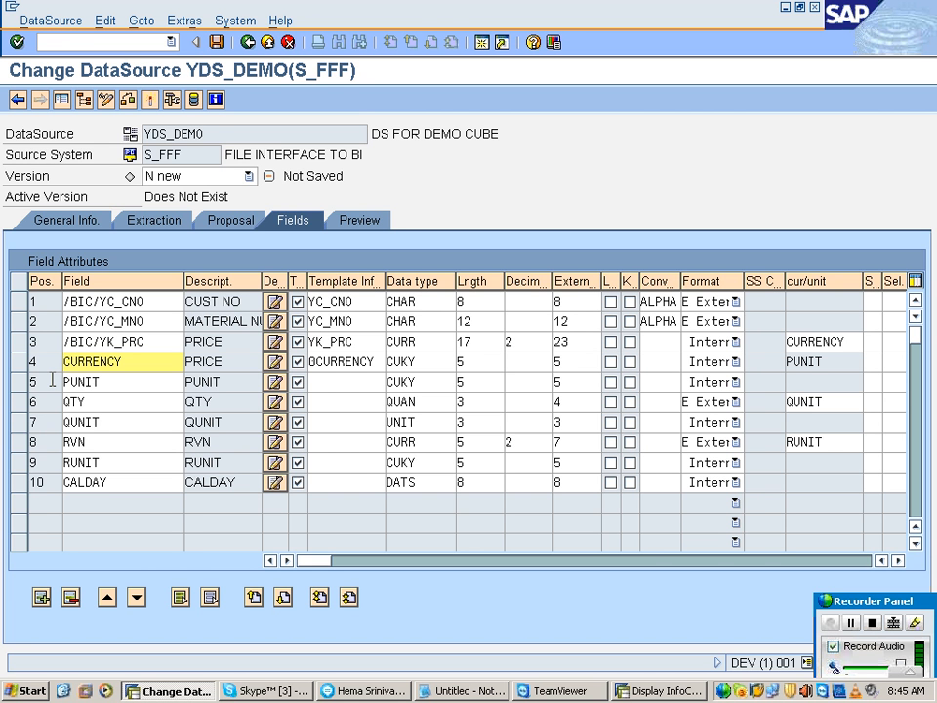
pyautogui.press('Down')
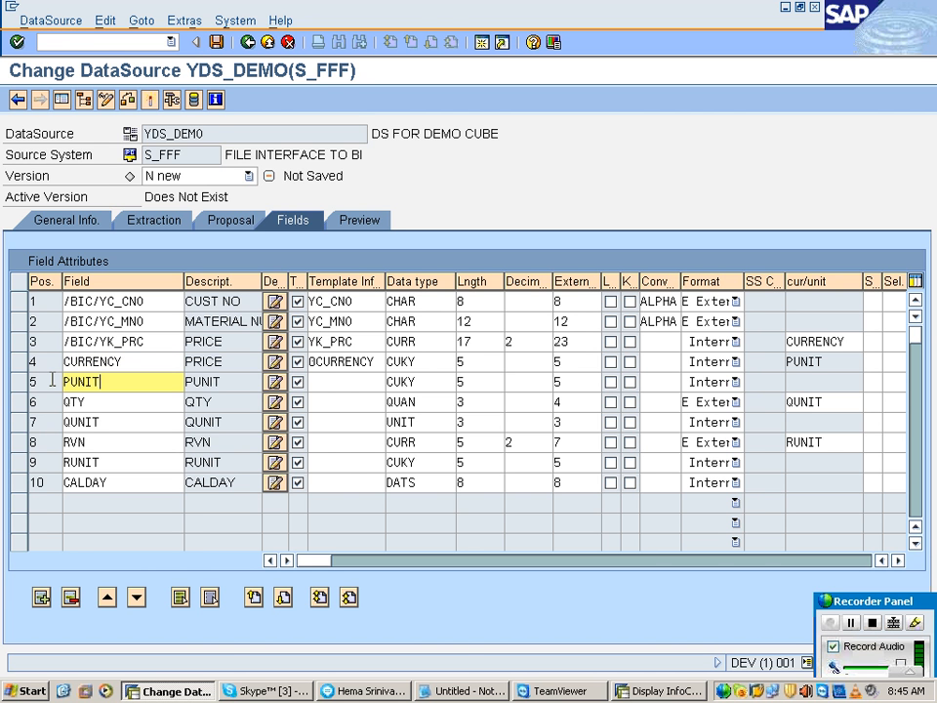
pyautogui.click(19, 363)
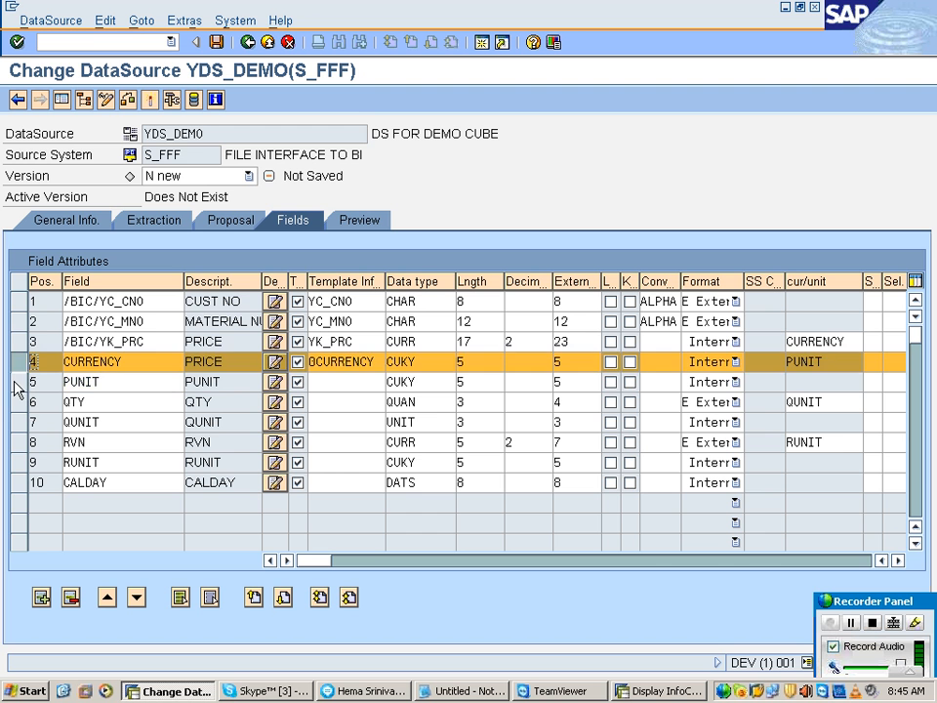
pyautogui.click(19, 382)
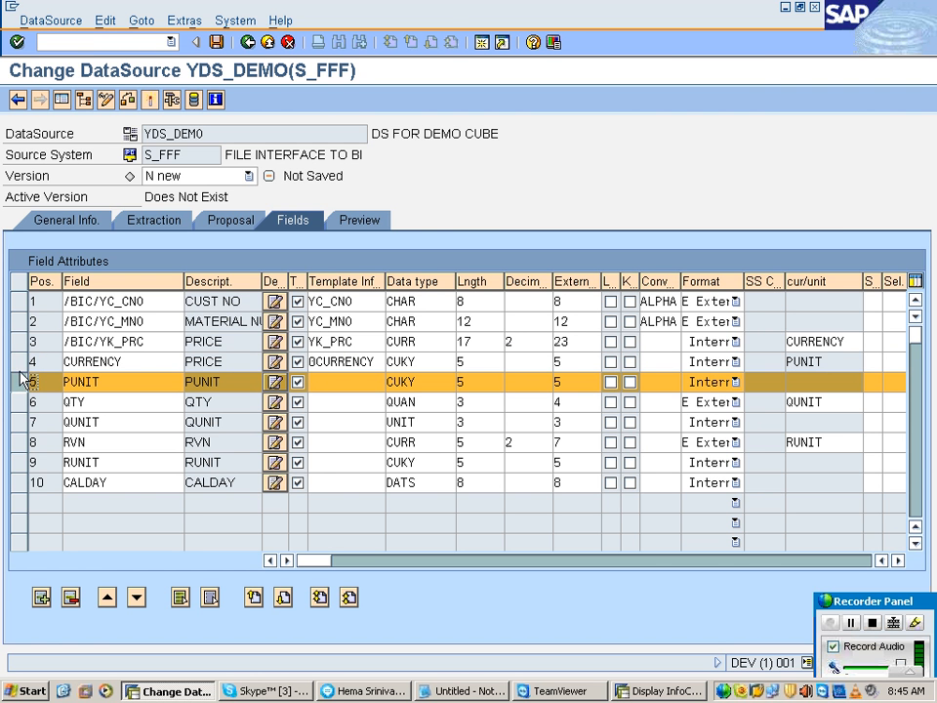
pyautogui.click(19, 370)
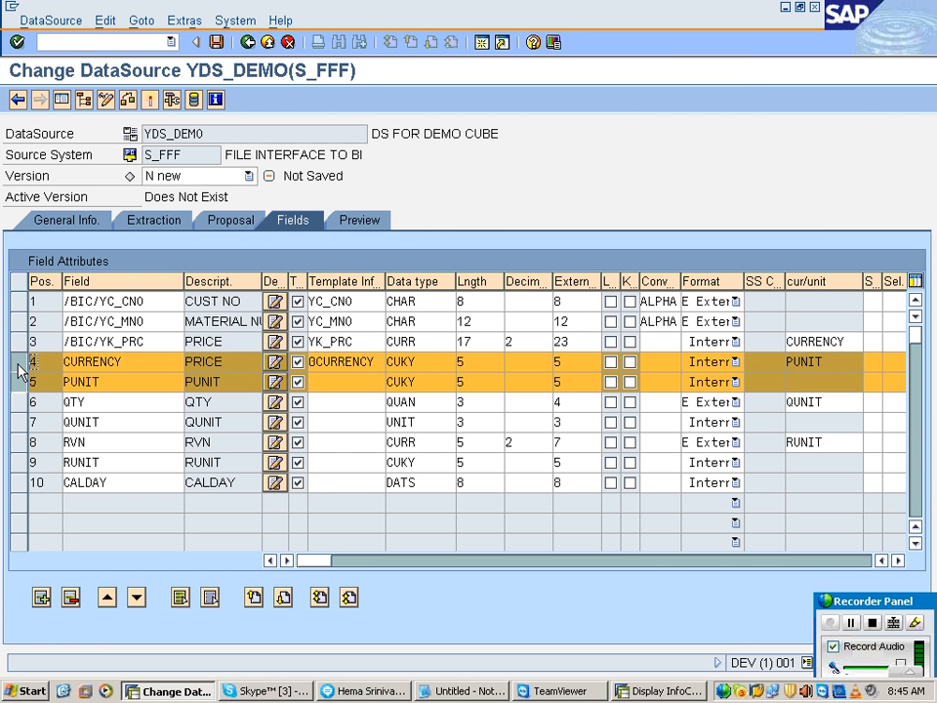
pyautogui.click(337, 382)
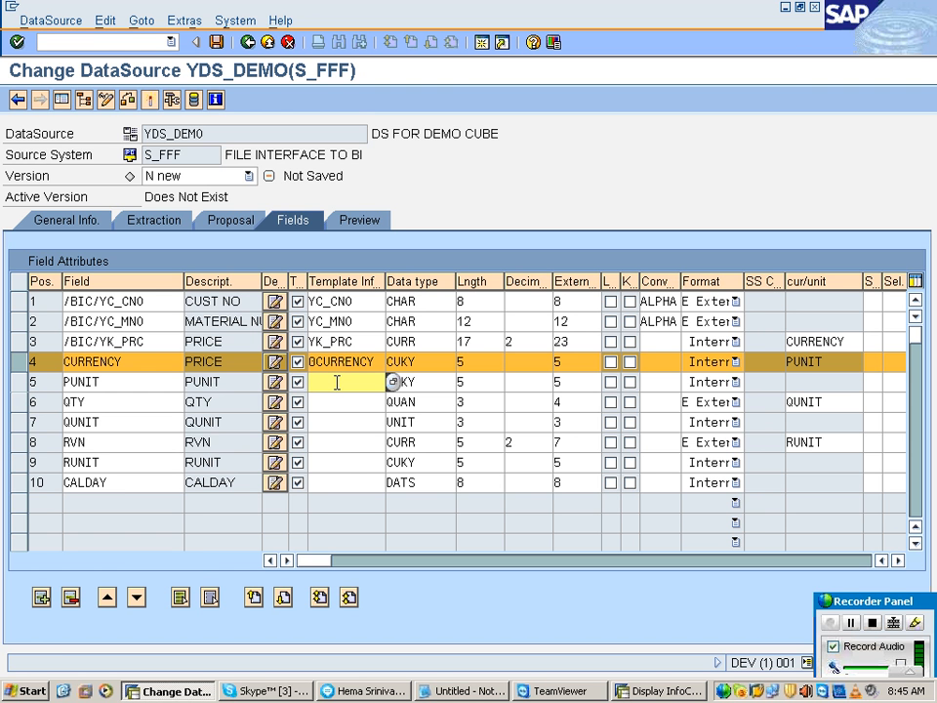
pyautogui.click(21, 382)
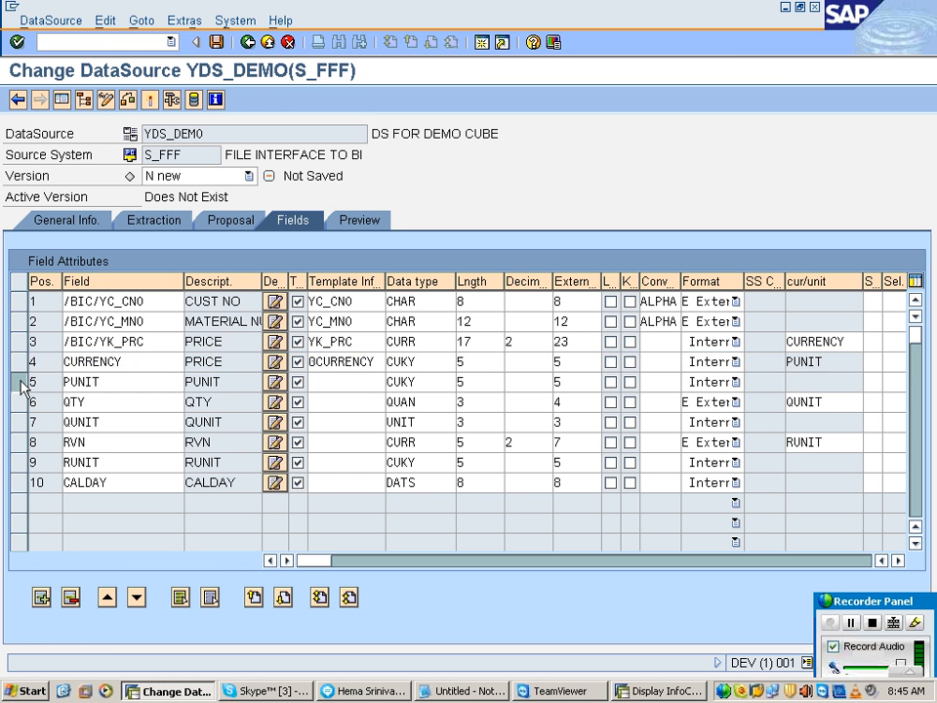
pyautogui.click(72, 600)
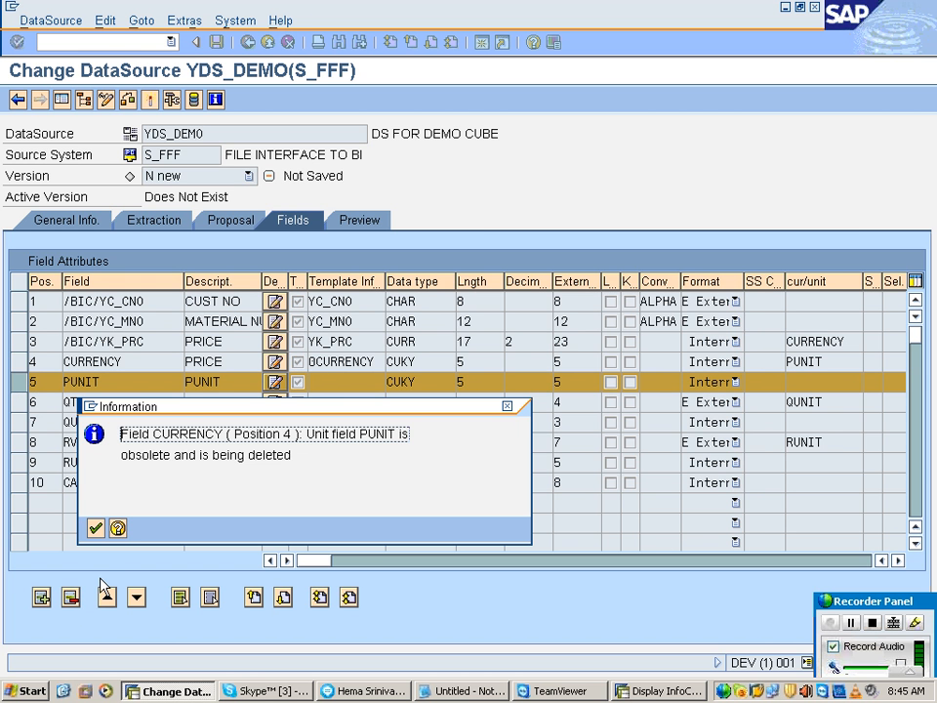
pyautogui.click(94, 528)
# Step: Copy YK_QTY from the InfoCube's key figures into QTY's template InfoObject and accept copying its field properties and reference field
pyautogui.click(109, 381)
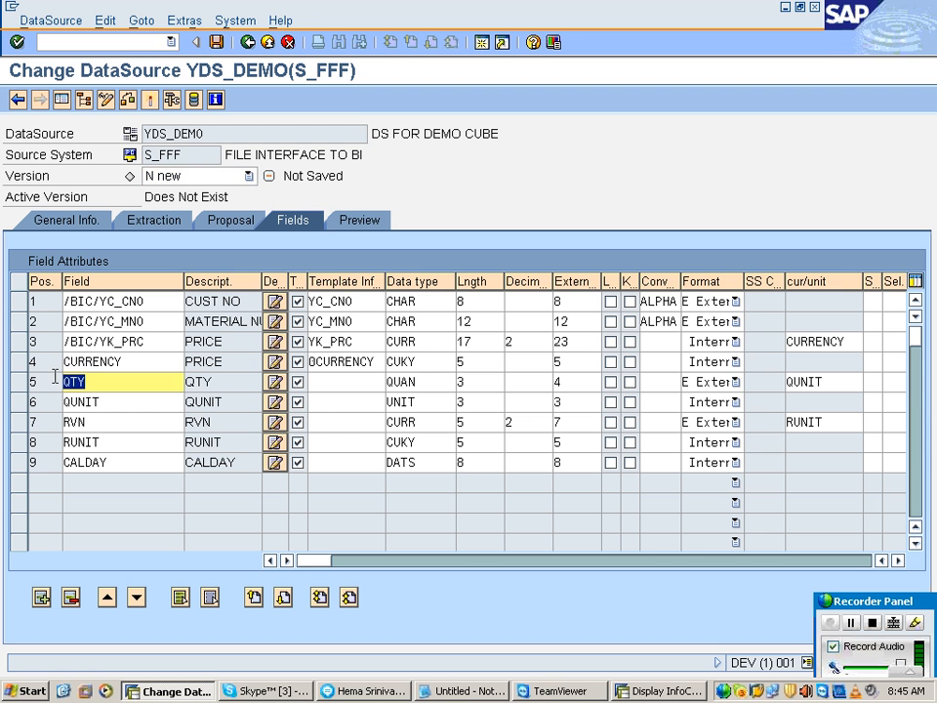
pyautogui.click(30, 382)
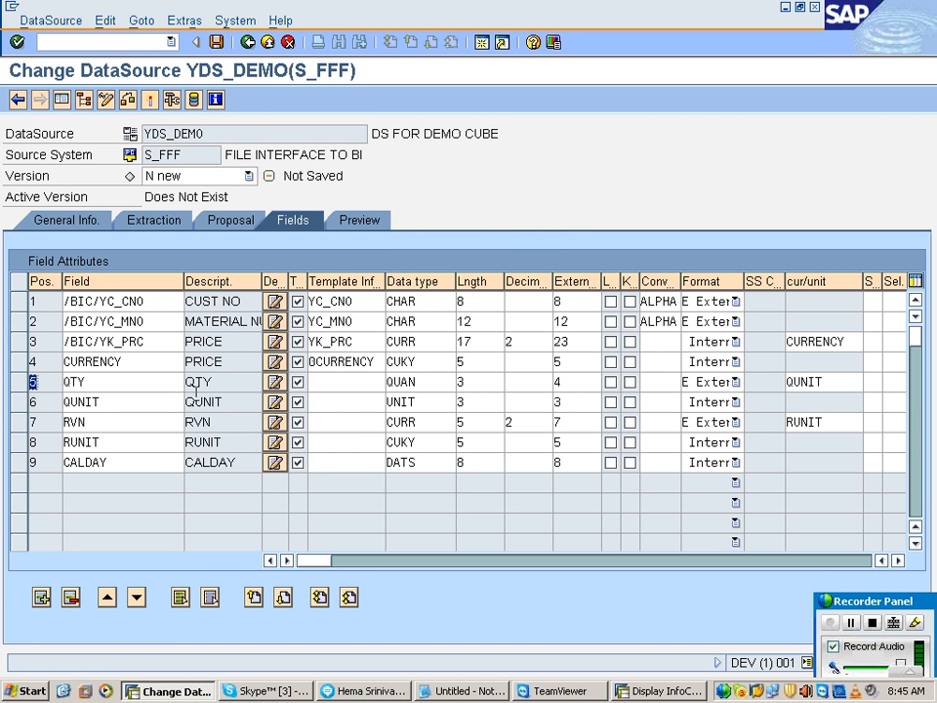
pyautogui.click(324, 381)
pyautogui.hotkey('alt', 'Tab')
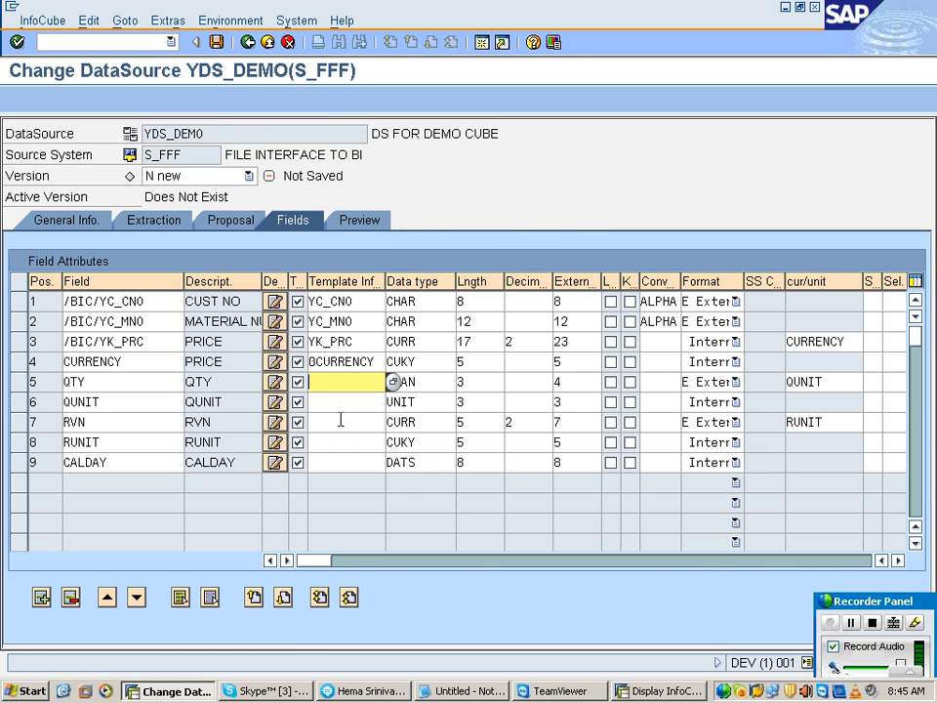
pyautogui.doubleClick(518, 479)
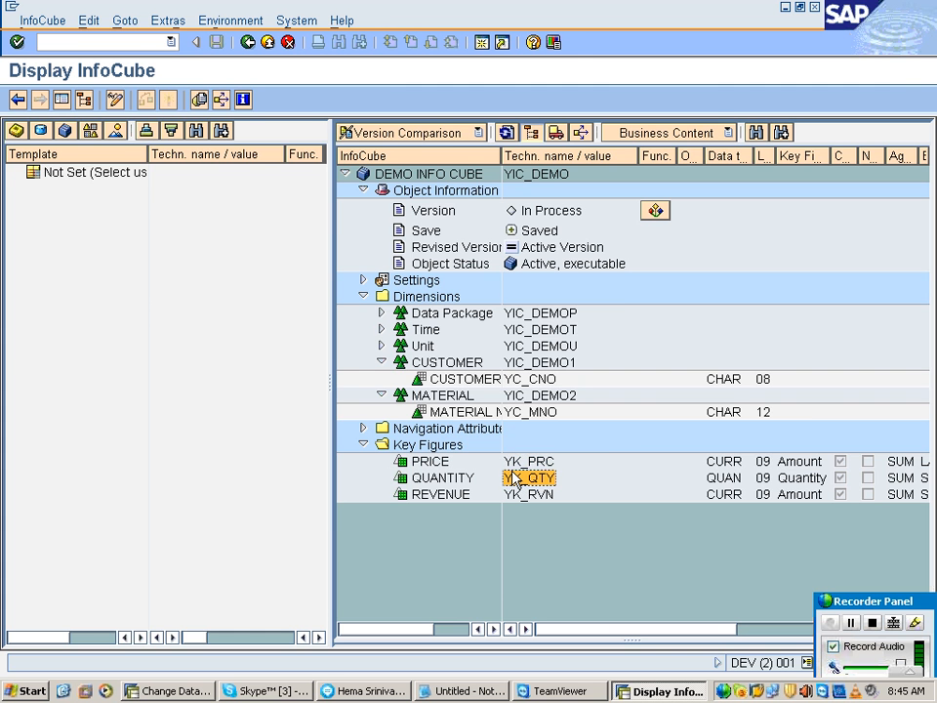
pyautogui.hotkey('alt', 'Tab')
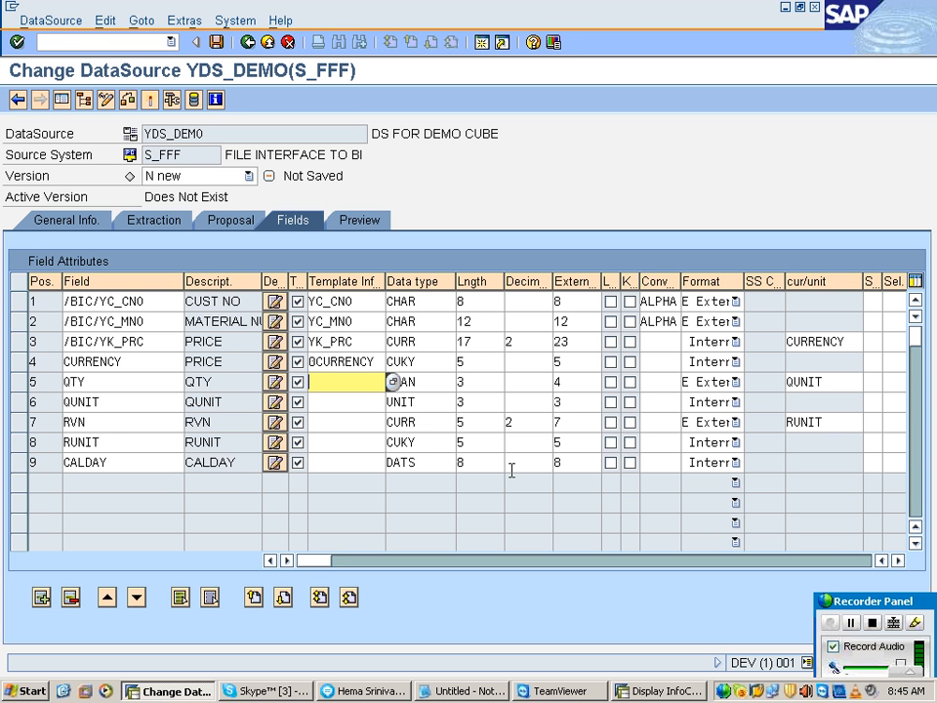
pyautogui.write('YK_QTY')
pyautogui.press('Return')
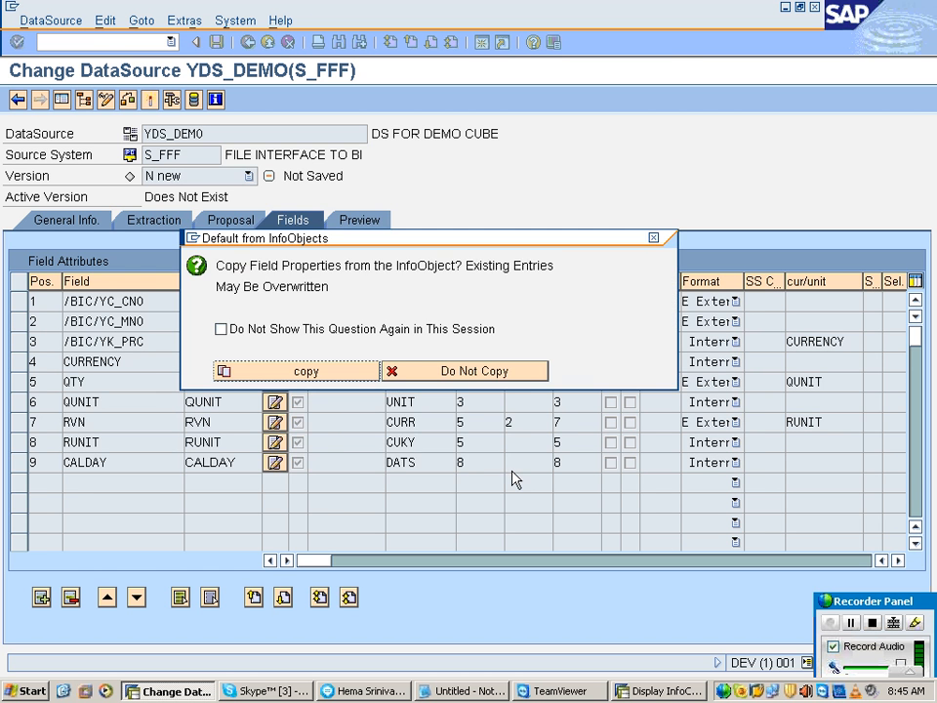
pyautogui.press('Return')
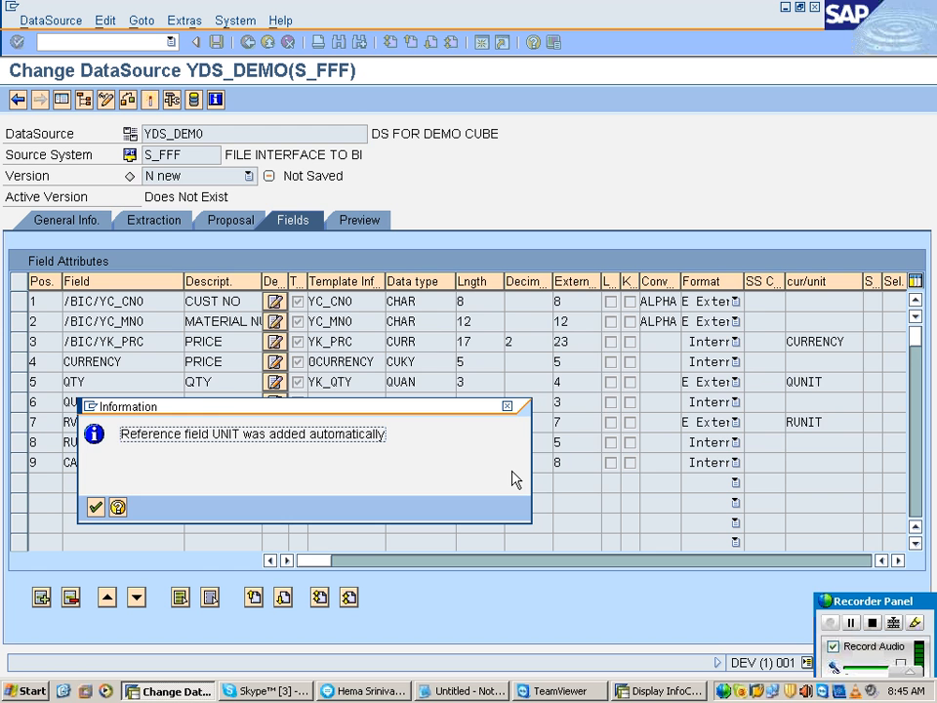
pyautogui.press('Return')
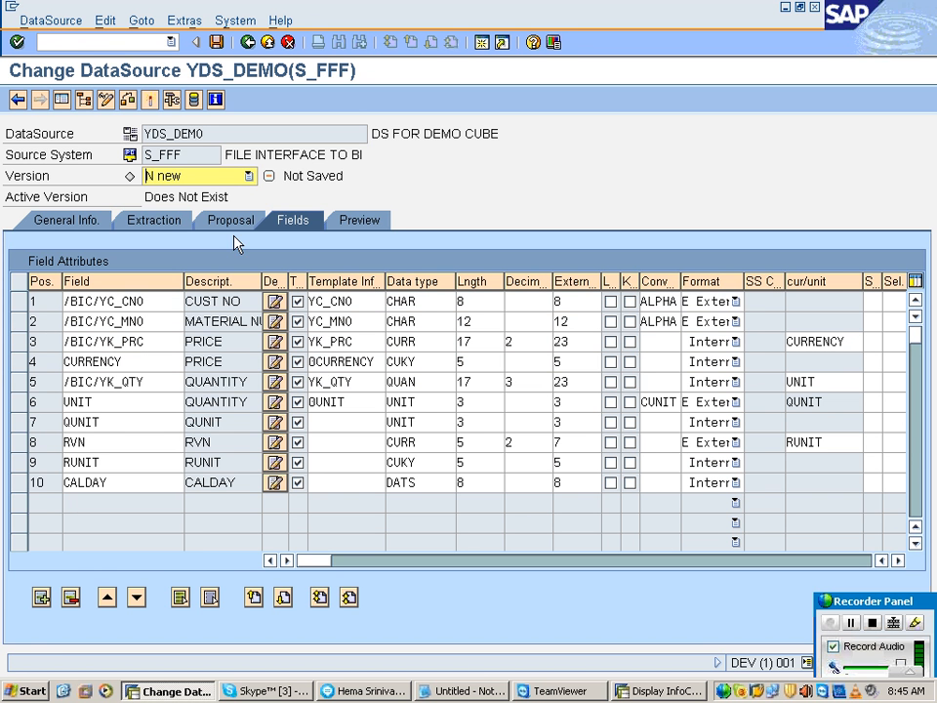
# Step: Delete the QUNIT field from the field attributes and acknowledge removing it as the UNIT field's unit field
pyautogui.click(358, 386)
pyautogui.moveTo(145, 388); pyautogui.dragTo(44, 399)
pyautogui.moveTo(102, 415); pyautogui.dragTo(48, 413)
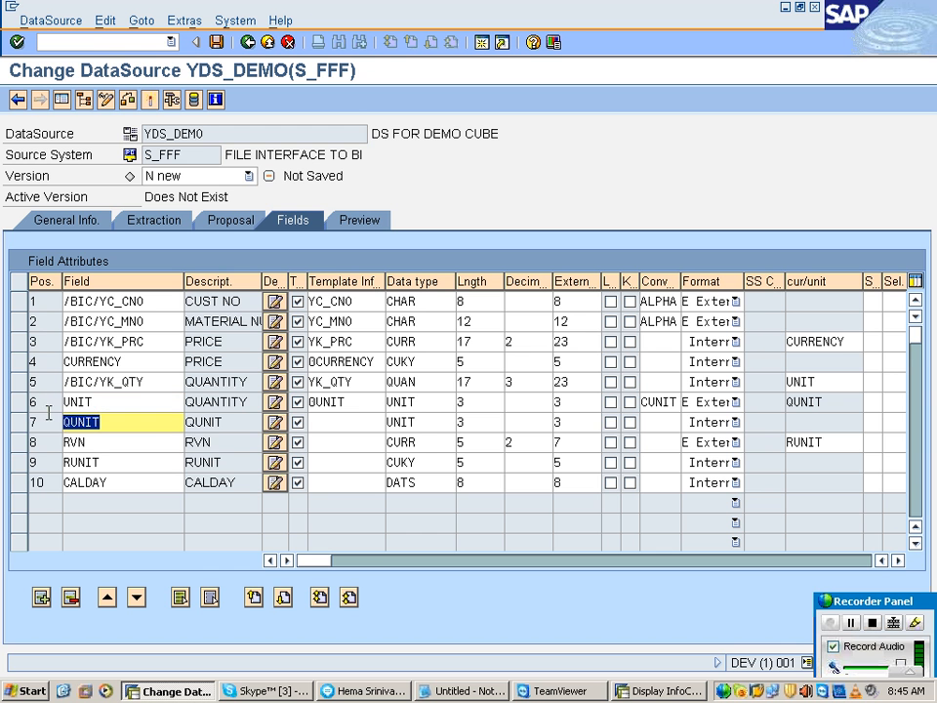
pyautogui.click(17, 423)
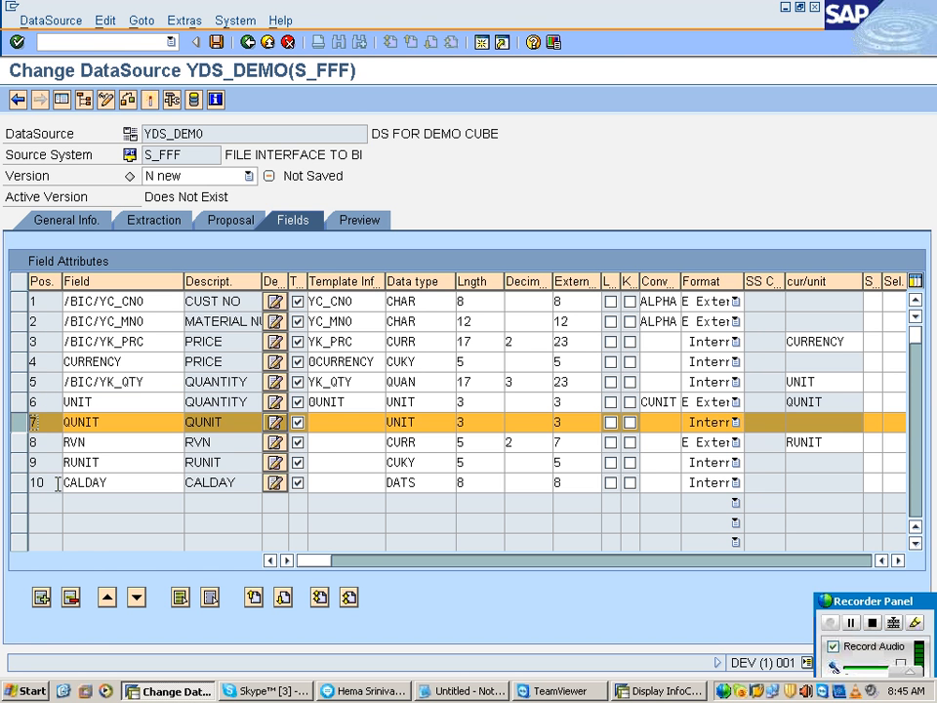
pyautogui.click(71, 599)
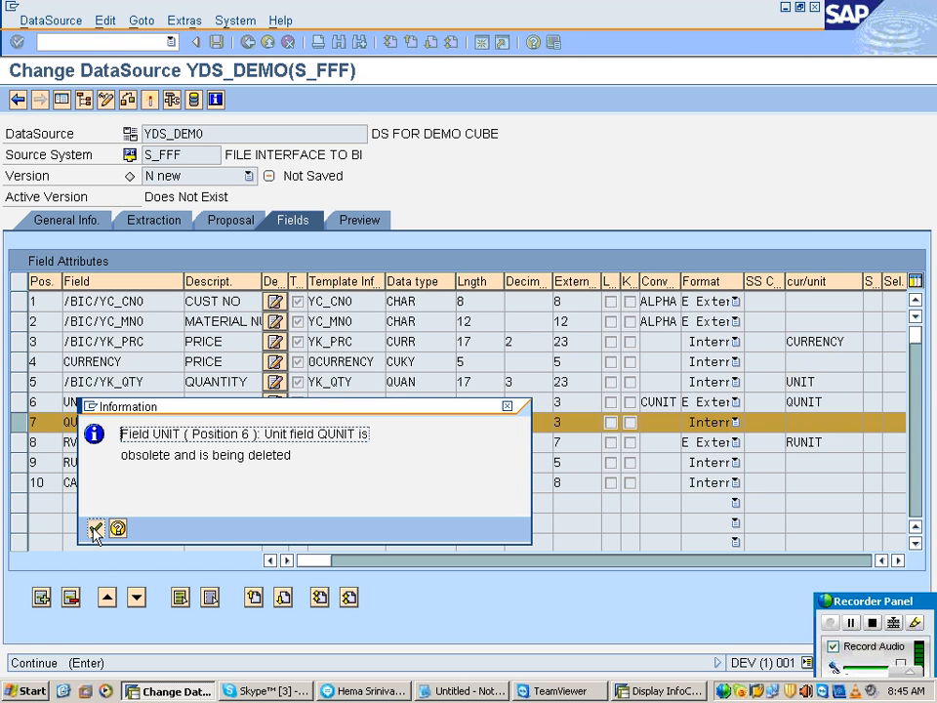
pyautogui.click(95, 528)
# Step: Copy YK_RVN from the InfoCube's key figures into RVN's template InfoObject with its field properties, and delete the redundant RUNIT field
pyautogui.click(349, 423)
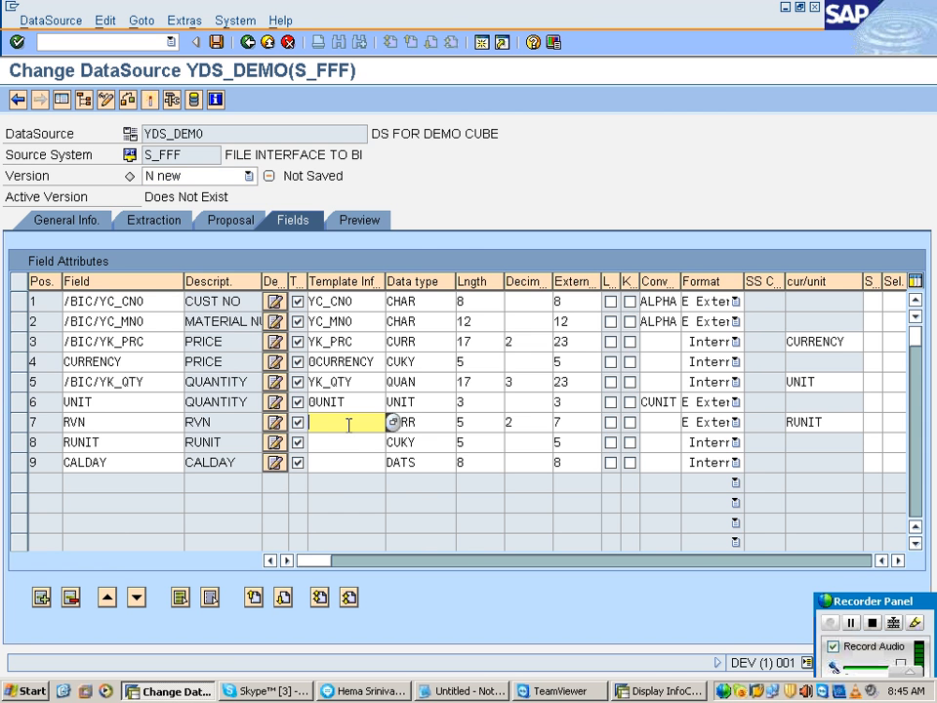
pyautogui.hotkey('alt', 'Tab')
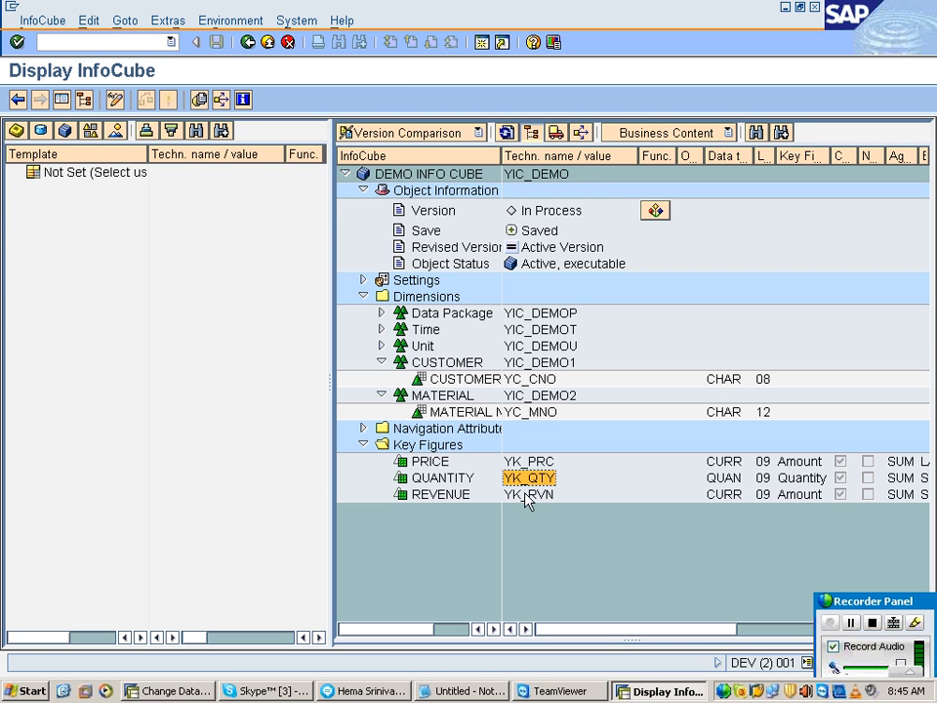
pyautogui.click(526, 498)
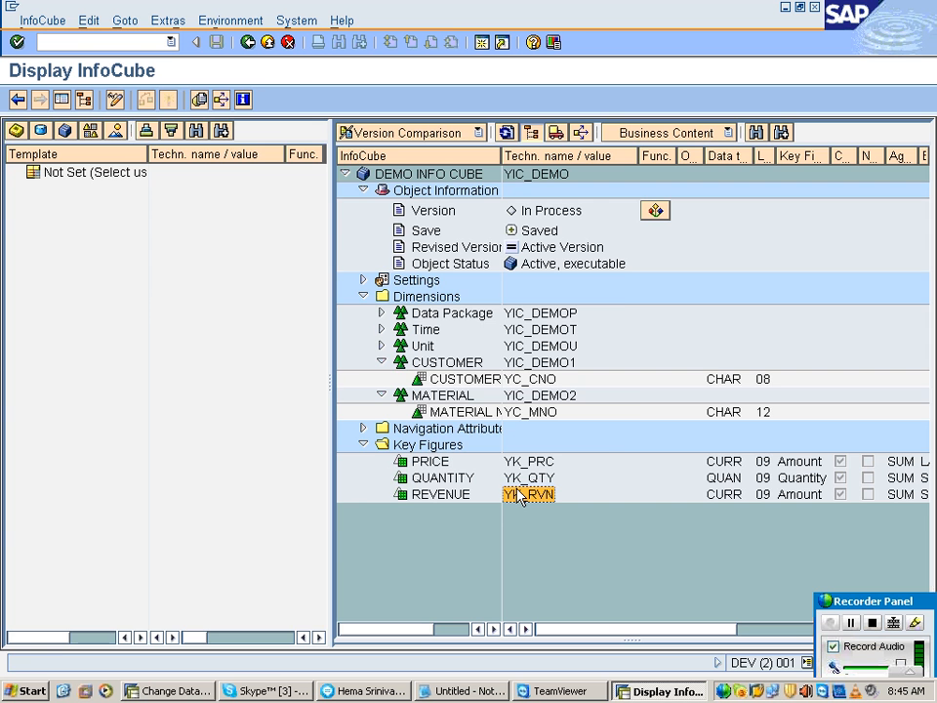
pyautogui.hotkey('alt', 'Tab')
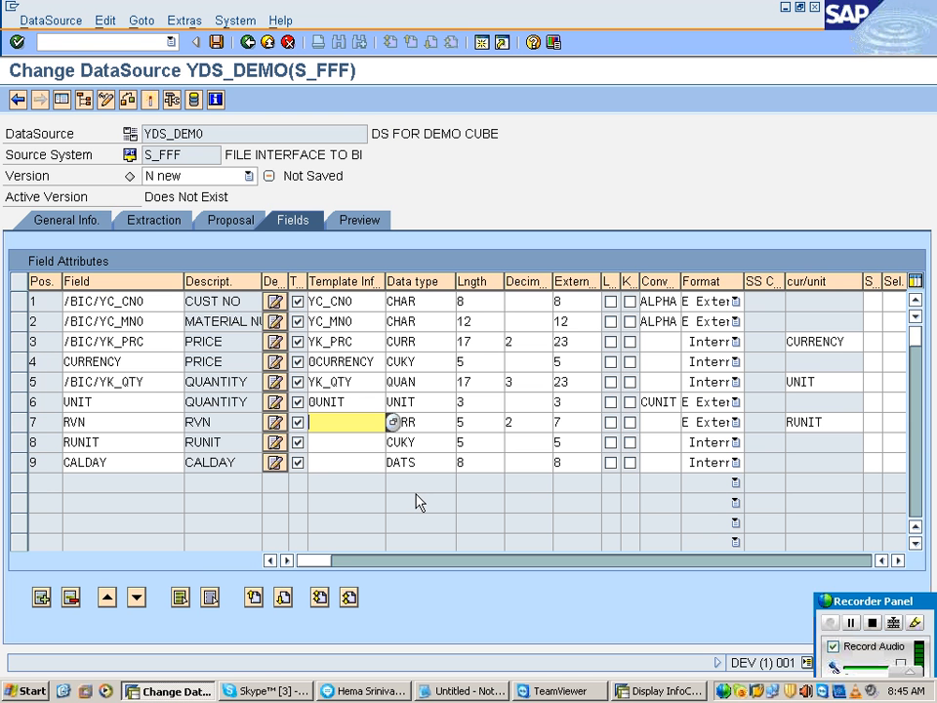
pyautogui.write('YK_RVN')
pyautogui.press('Return')
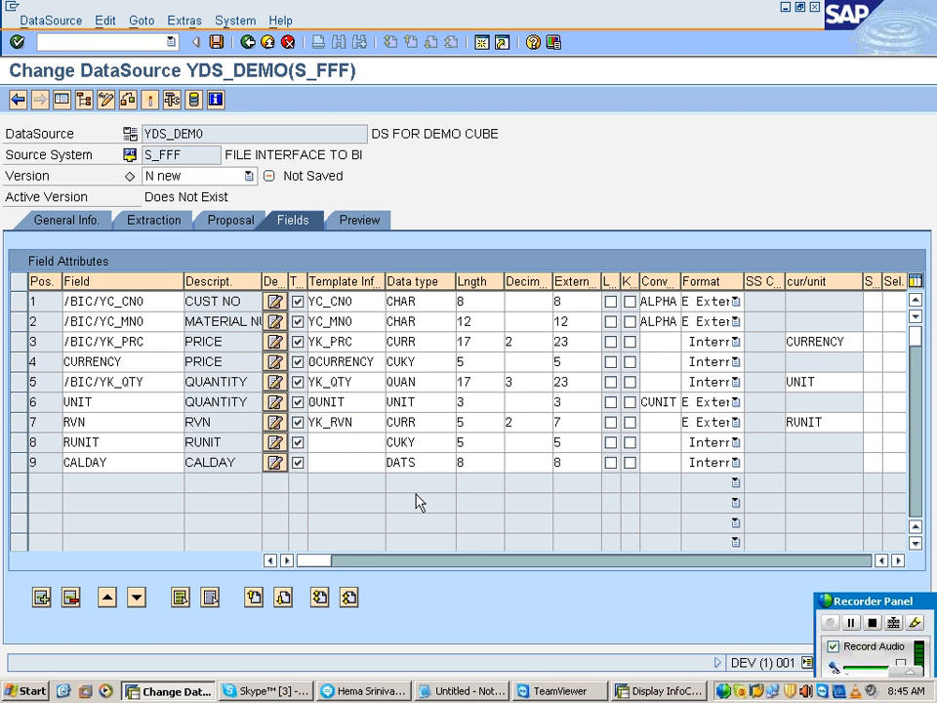
pyautogui.press('Return')
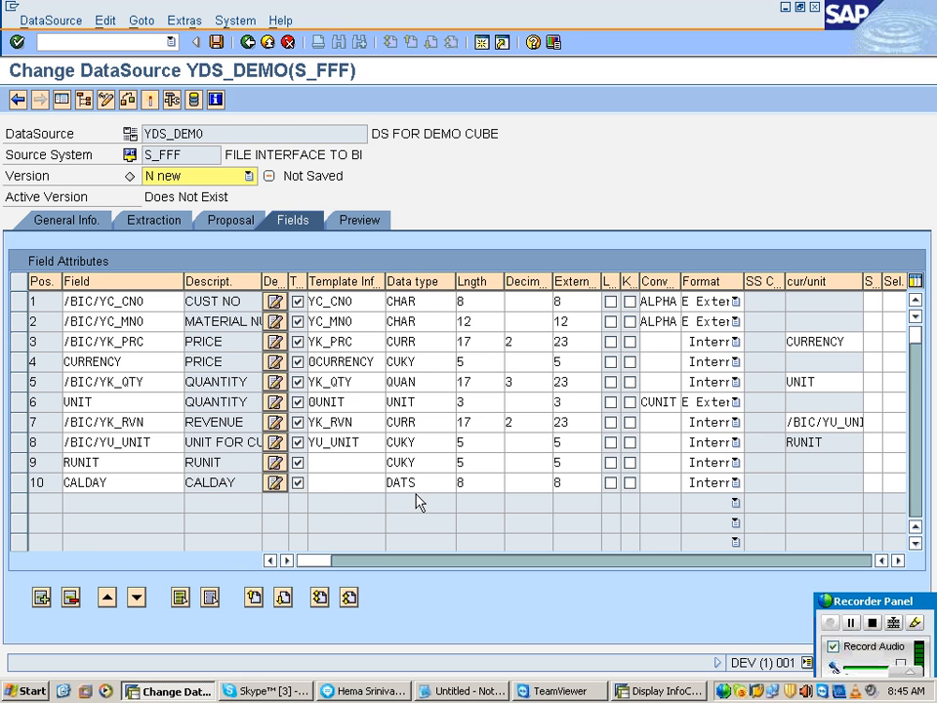
pyautogui.click(17, 461)
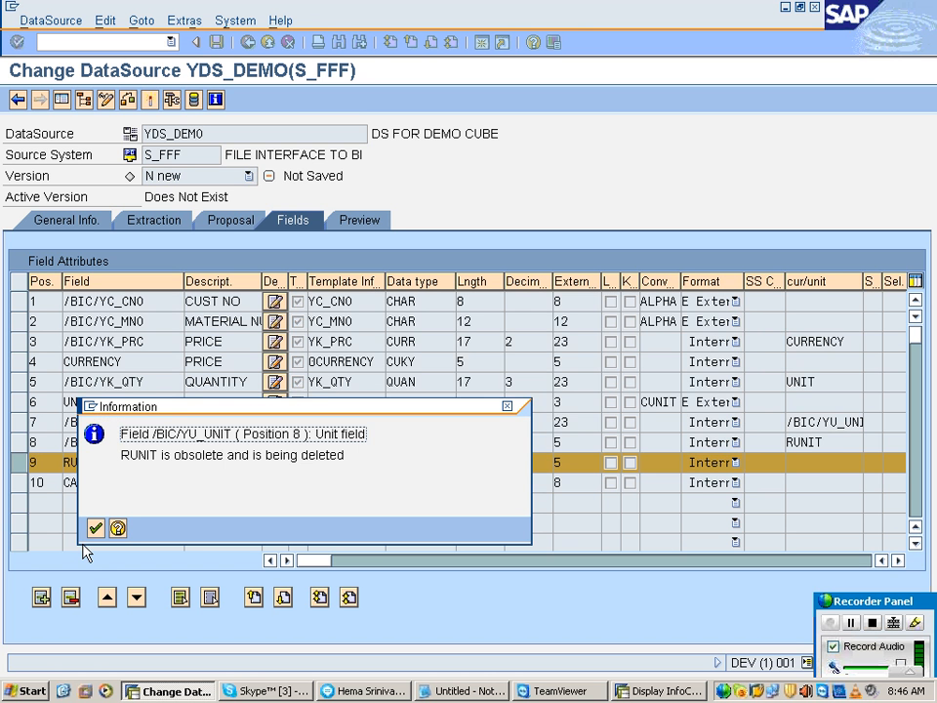
pyautogui.click(92, 525)
# Step: Copy 0CALDAY from the InfoCube's Time dimension into CALDAY's template InfoObject and apply its field properties
pyautogui.click(326, 466)
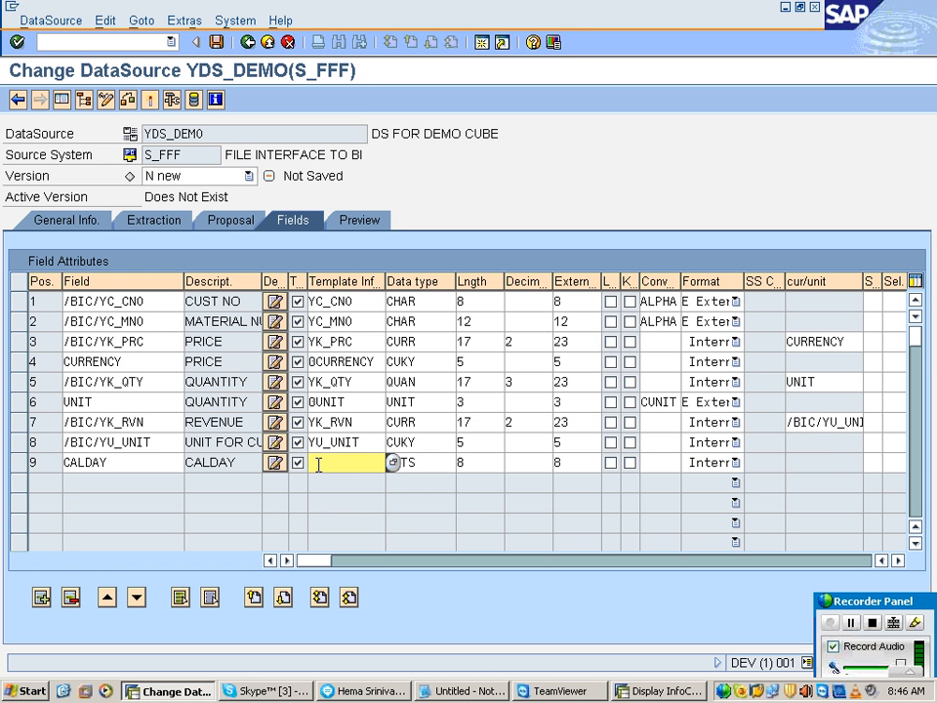
pyautogui.hotkey('alt', 'Tab')
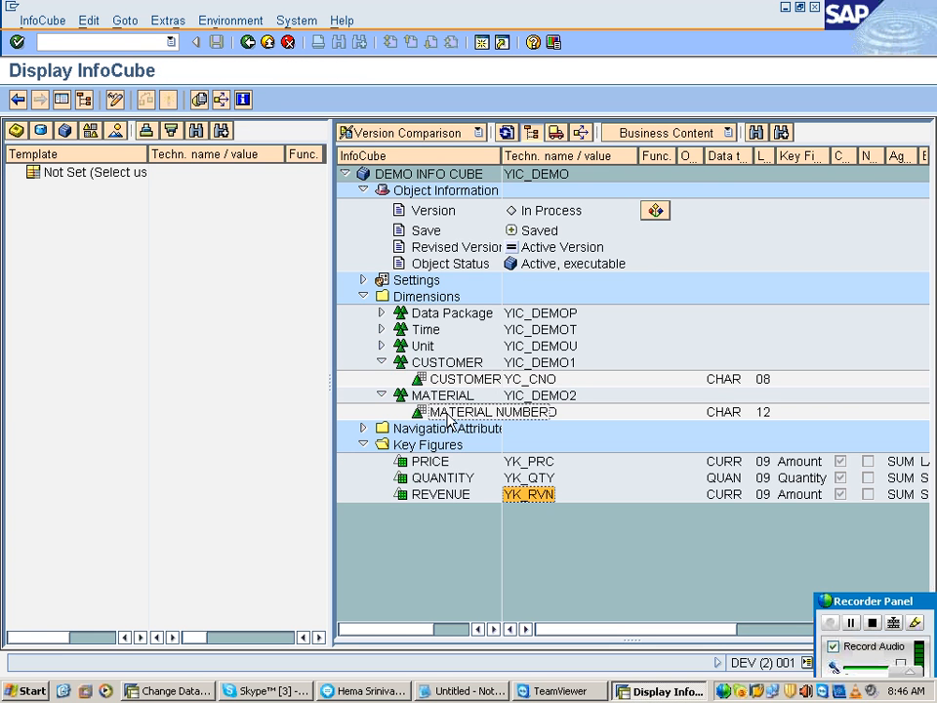
pyautogui.click(381, 330)
pyautogui.click(555, 346)
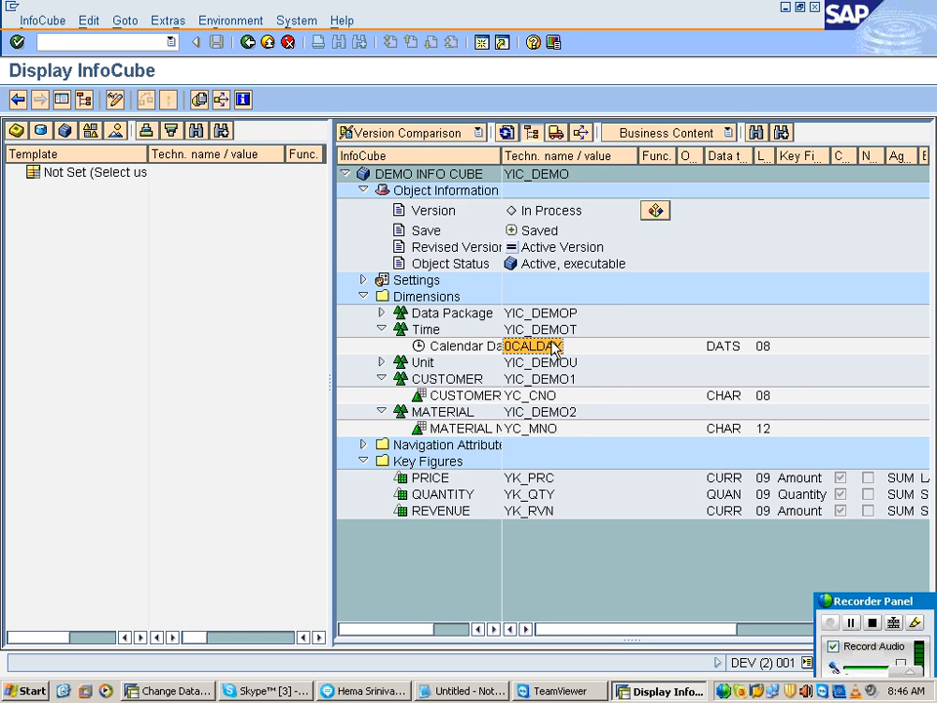
pyautogui.hotkey('alt', 'Tab')
pyautogui.moveTo(555, 348); pyautogui.dragTo(392, 462)
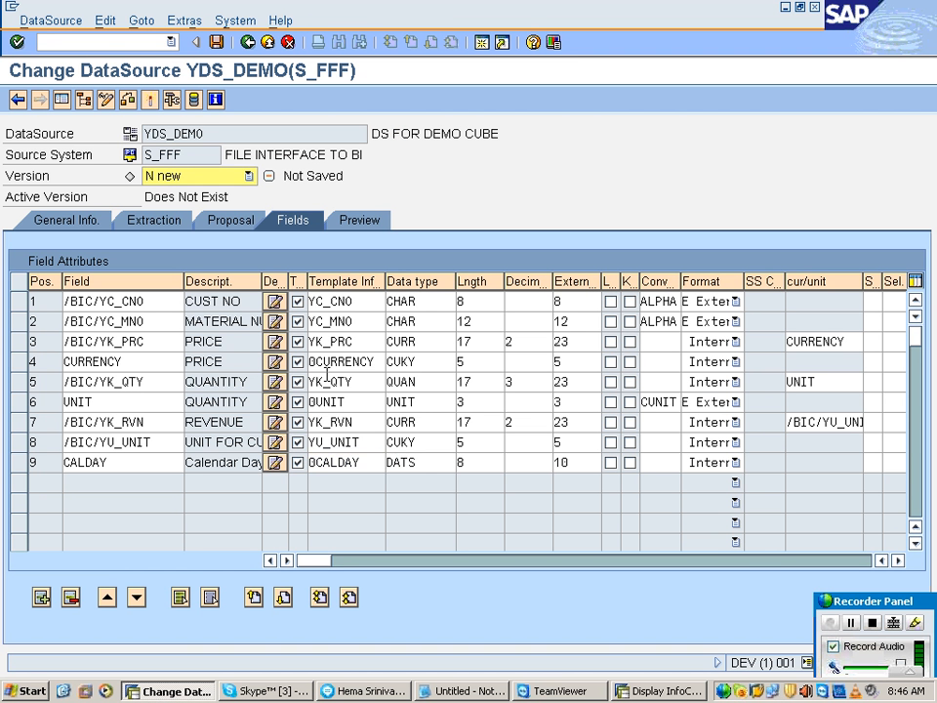
# Step: Open the data preview of DataSource YDS_DEMO and activate the DataSource
pyautogui.click(358, 223)
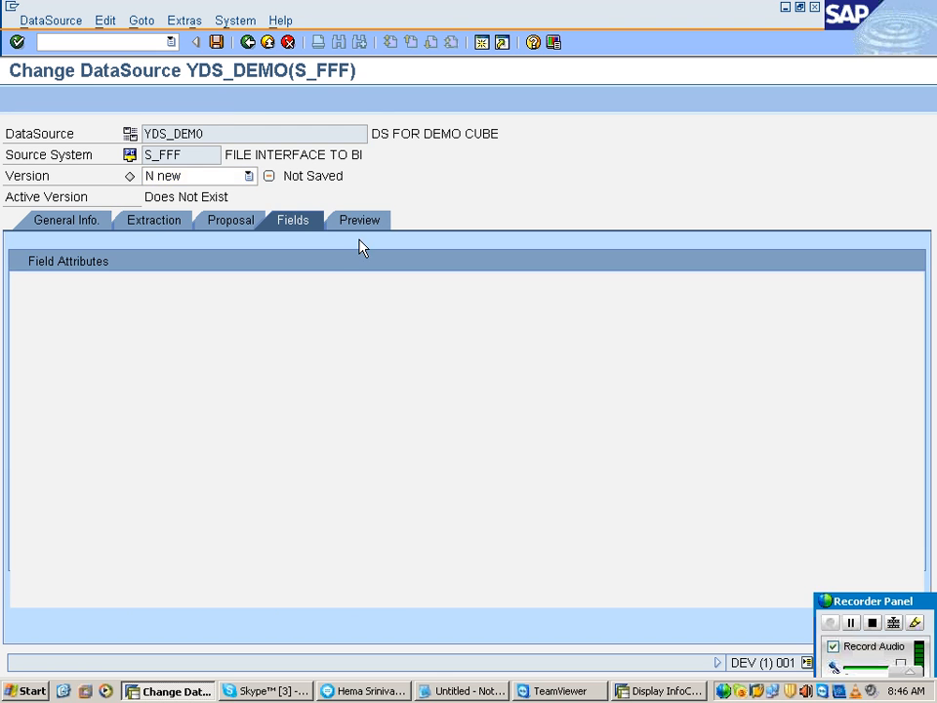
pyautogui.click(362, 263)
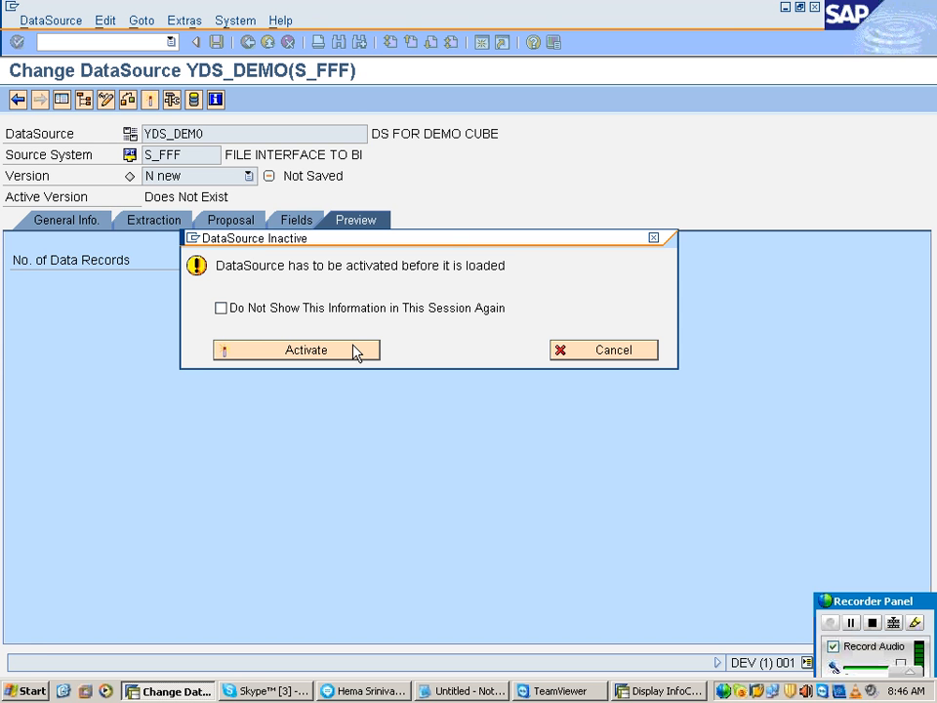
pyautogui.click(353, 350)
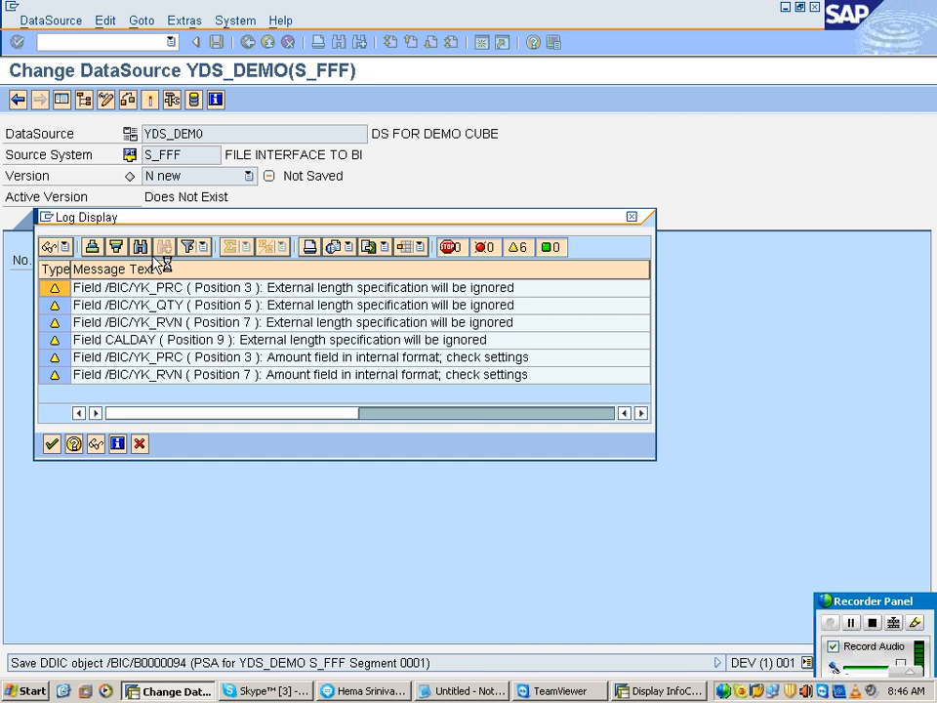
# Step: Switch to the Notepad notes and add the heading "STEP 3 : CREATION OF TRANSFORMATIONS :" below the P_FILE NAME line
pyautogui.click(475, 696)
pyautogui.scroll(-5, 253, 634)
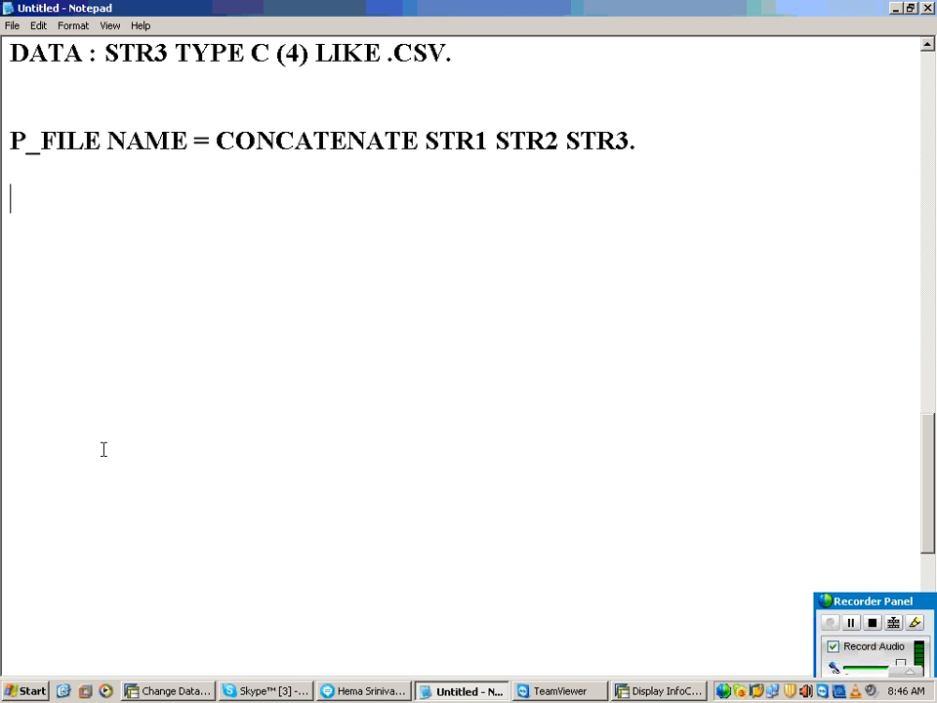
pyautogui.write('STEP 3 :')
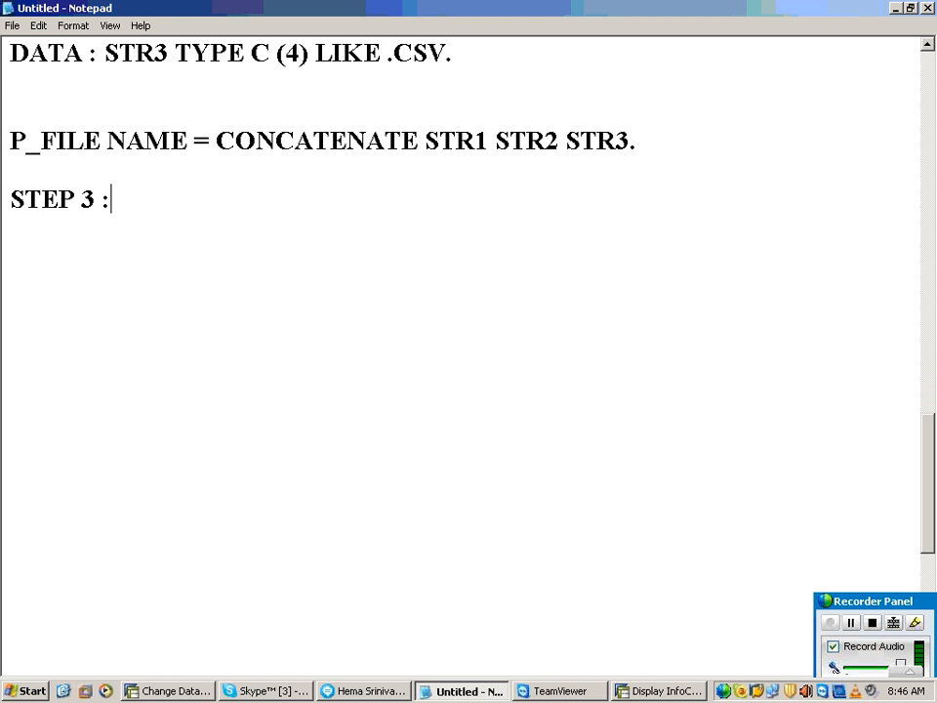
pyautogui.write('  CR')
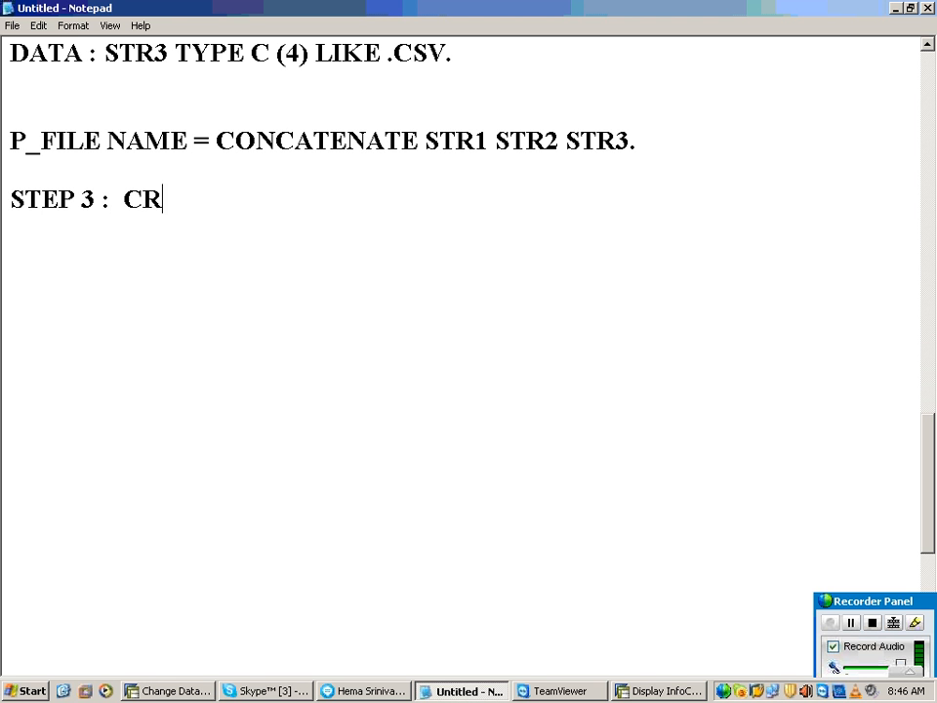
pyautogui.write('EATION OF ')
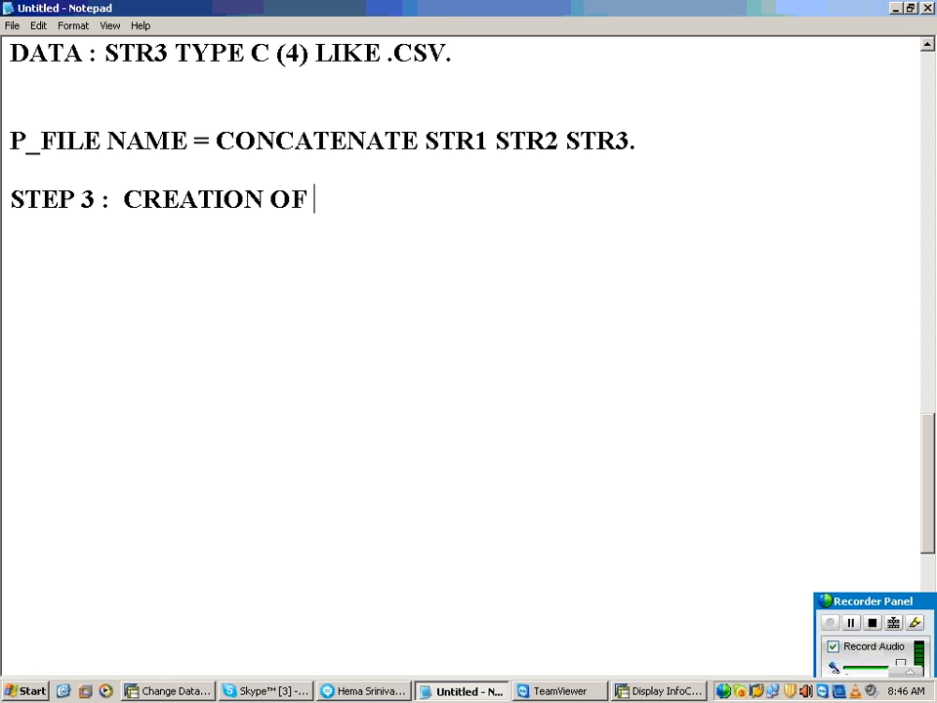
pyautogui.write('TRANSFORMAT')
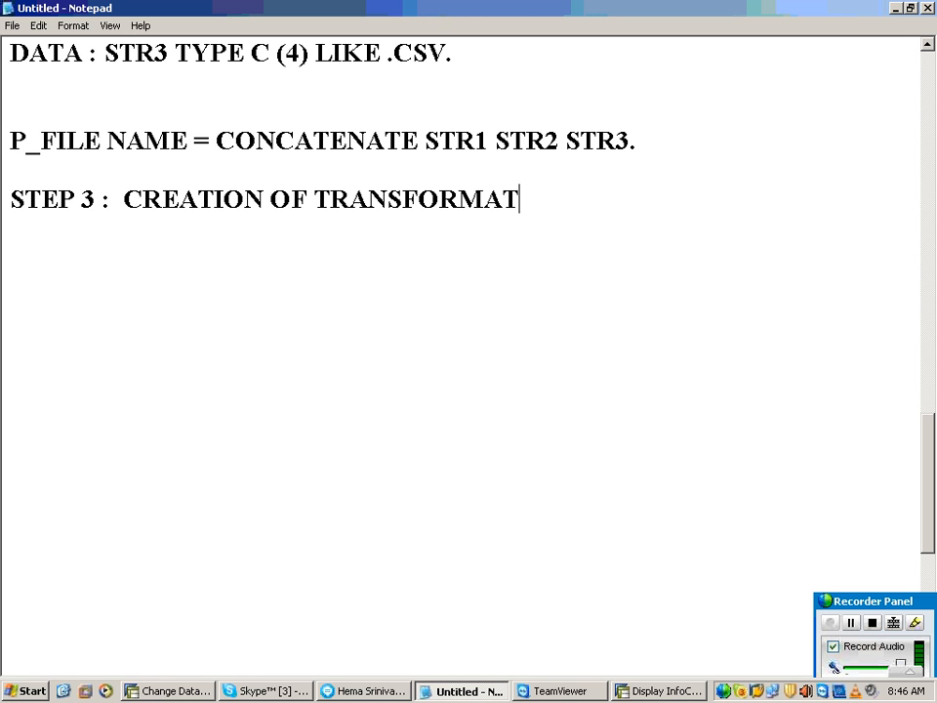
pyautogui.write('IONS :')
pyautogui.press('Return')
pyautogui.press('Return')
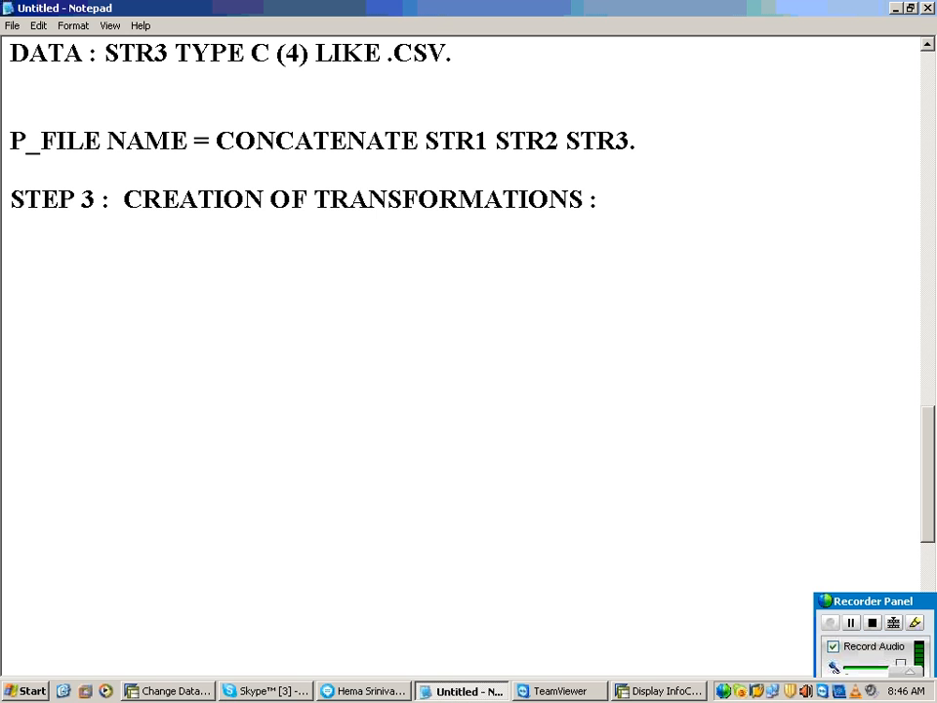
# Step: Write the line "SOURCE : DS/PSA YDS_DEMO" under the STEP 3 heading
pyautogui.write('SOUR')
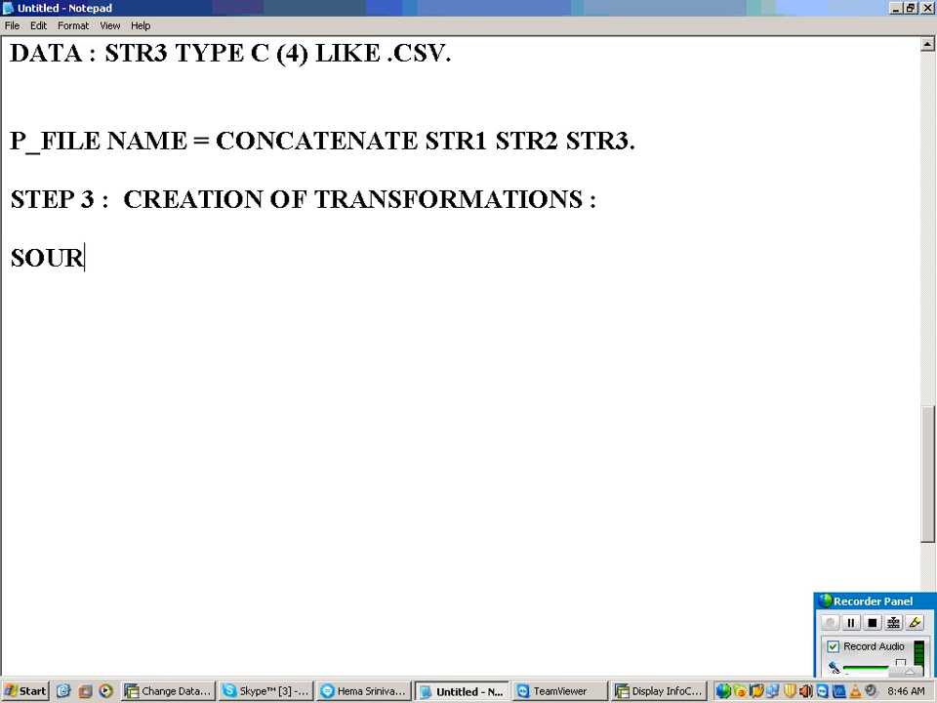
pyautogui.write('CE : DS.')
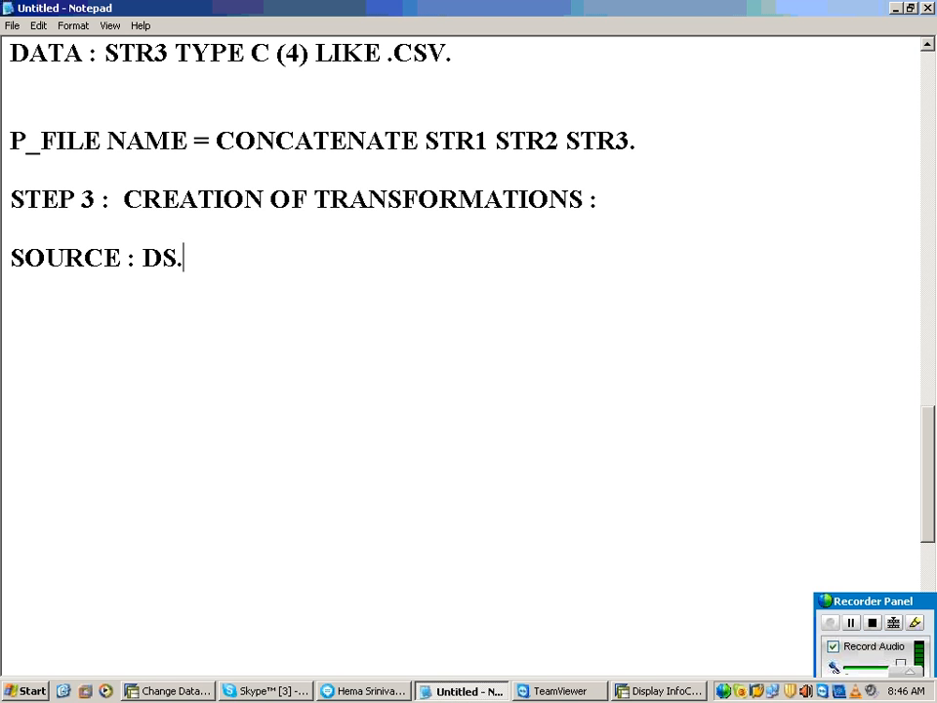
pyautogui.press('BackSpace')
pyautogui.write('/PSA ')
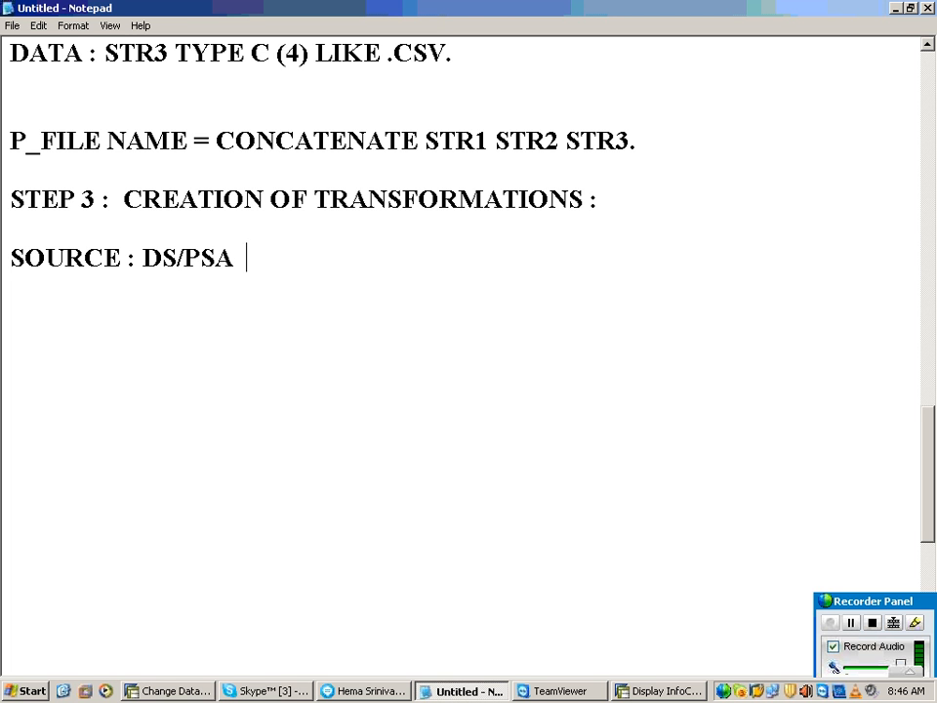
pyautogui.write(' YDS_DEM')
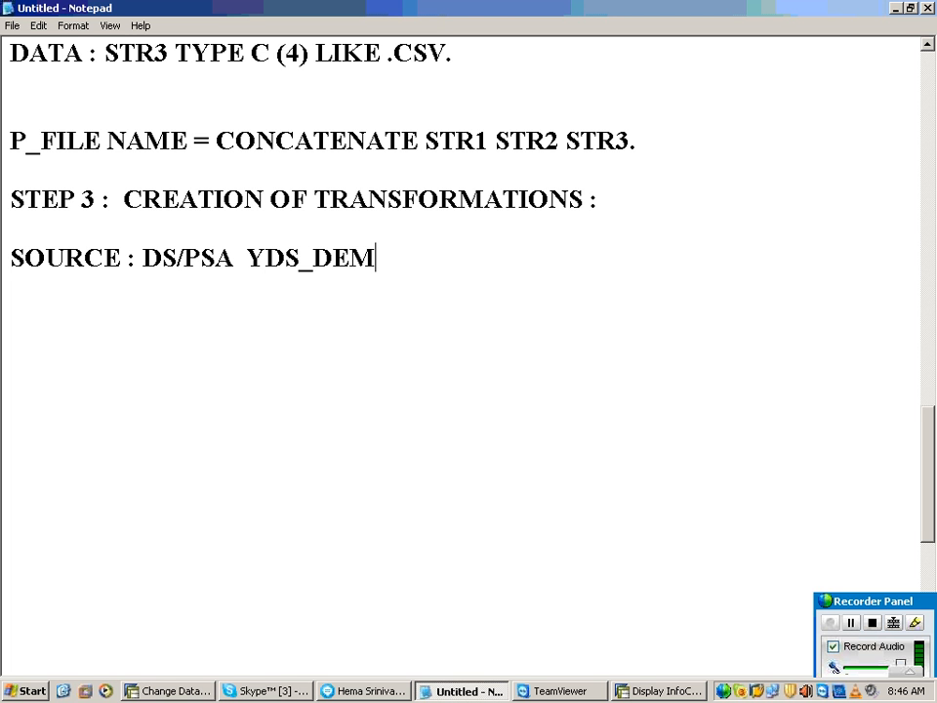
pyautogui.write('O')
pyautogui.press('Return')
pyautogui.press('Return')
# Step: Write the line "TARGET : INFO CUBE YIC_DEMO" below the SOURCE line
pyautogui.write('TAR')
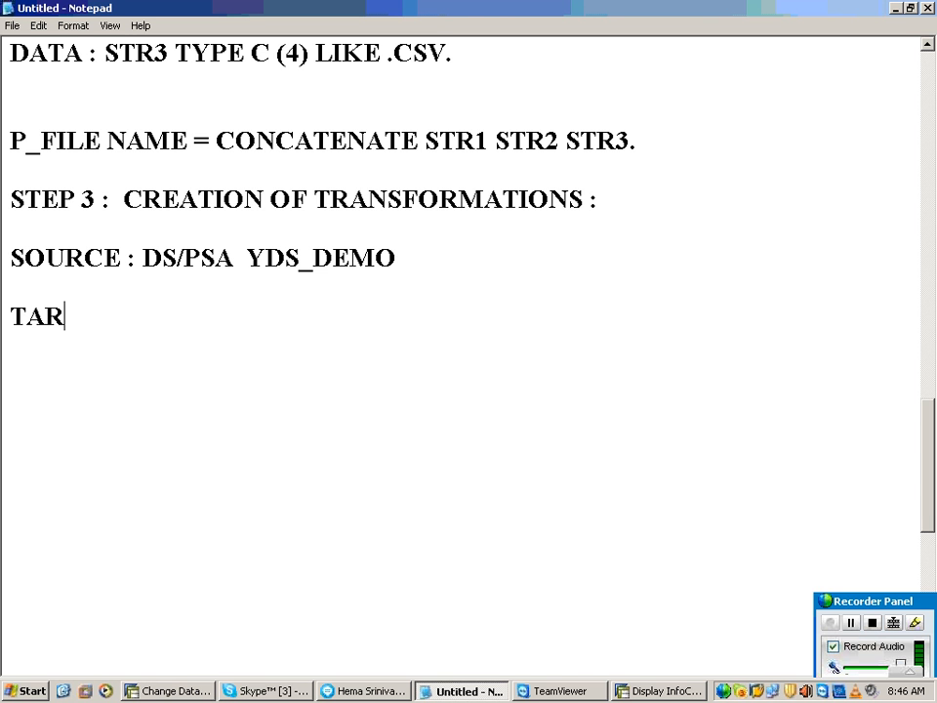
pyautogui.write('GET : INFO C')
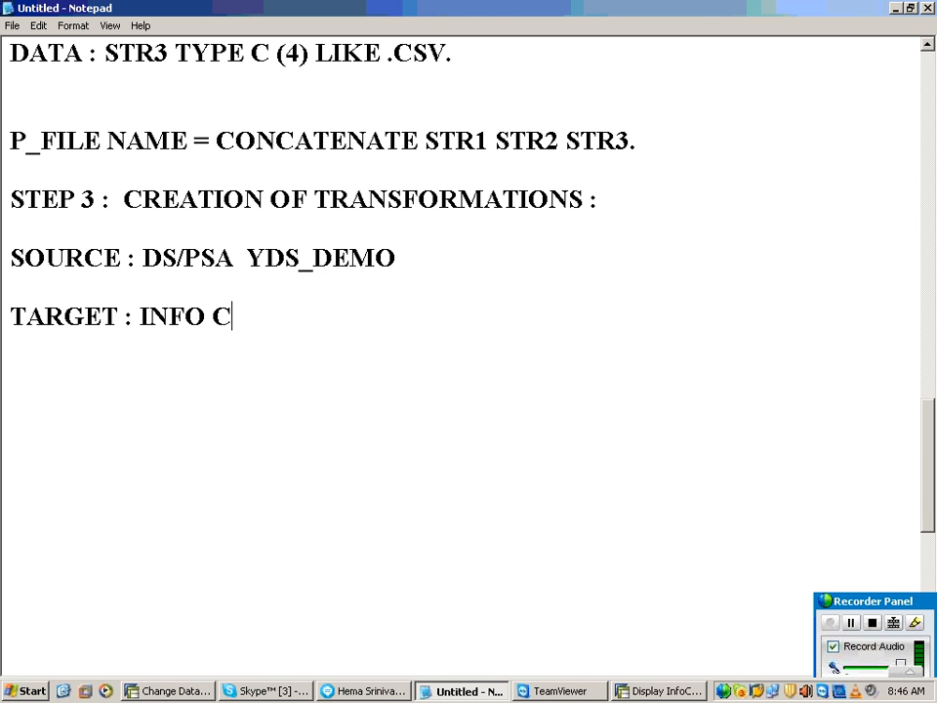
pyautogui.write('UBE ')
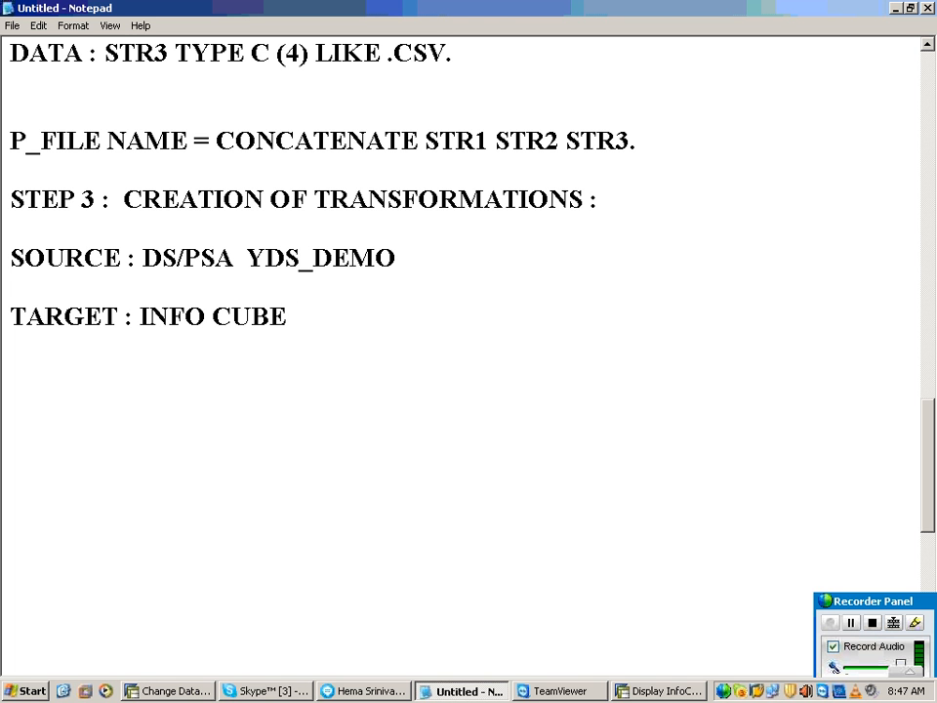
pyautogui.write('YIC_DEMO')
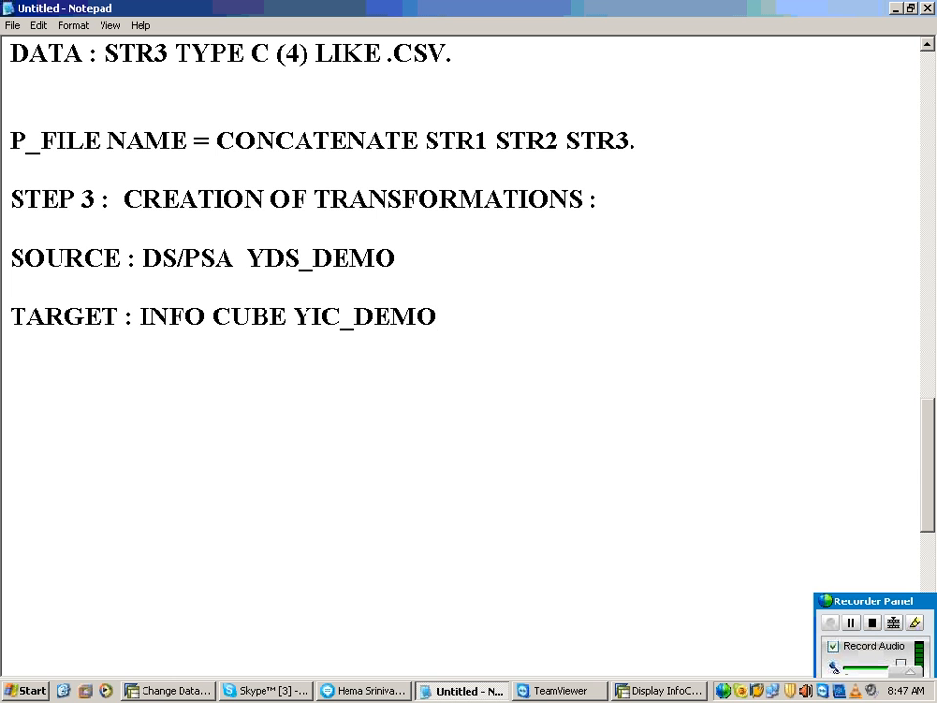
# Step: Copy the STEP 2 text from "RSA1" through "IN THE RIGHT FRAME SELECT THE" and paste it below the TARGET line
pyautogui.scroll(5, 21, 335)
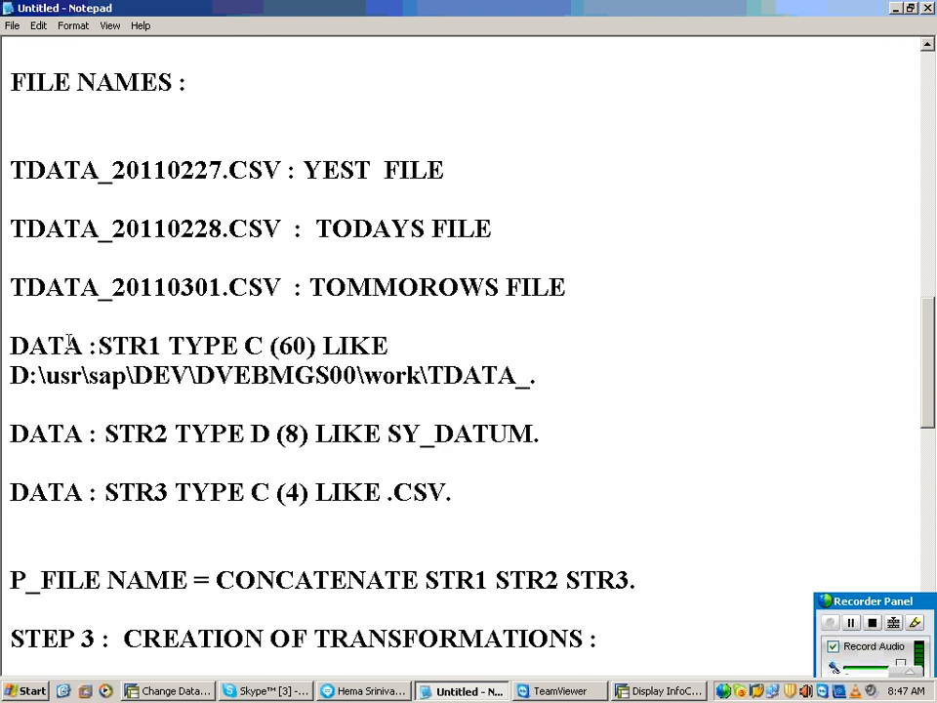
pyautogui.scroll(6, 8, 293)
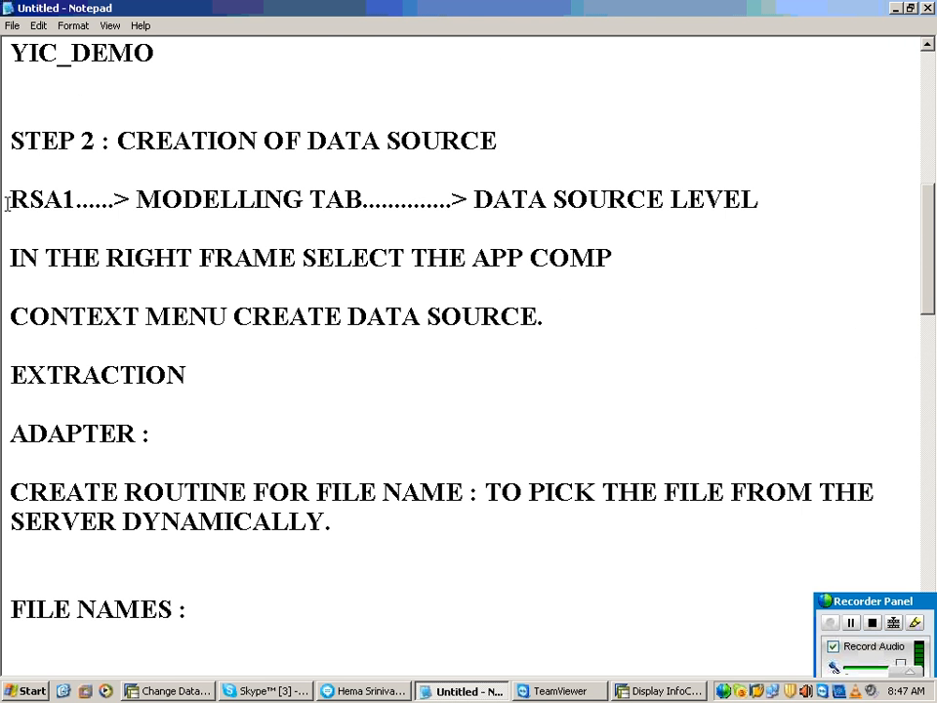
pyautogui.moveTo(8, 203); pyautogui.dragTo(467, 256)
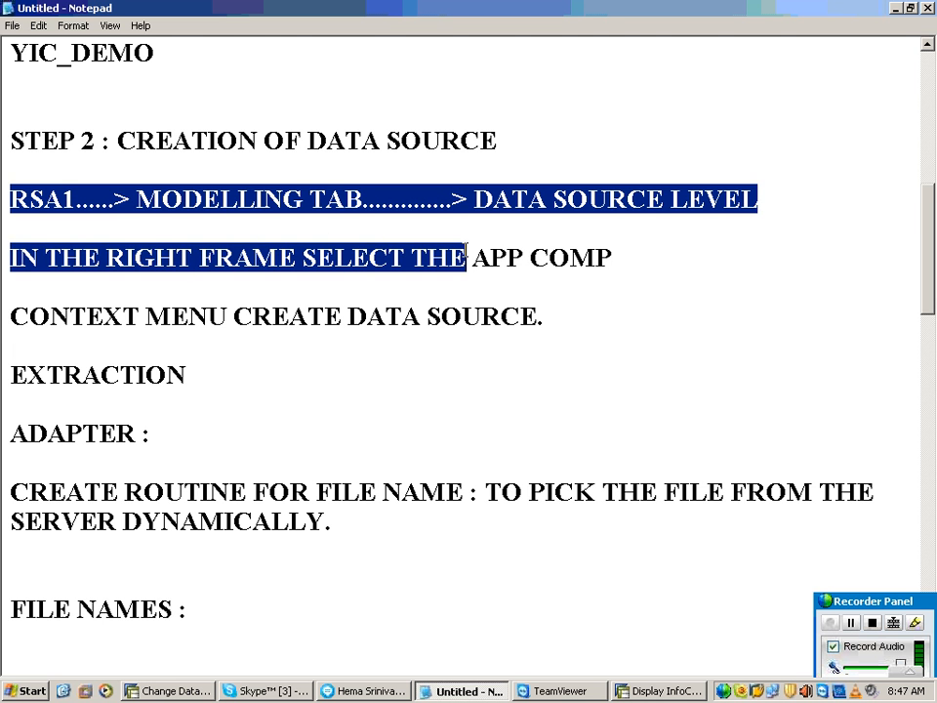
pyautogui.scroll(-5, 247, 548)
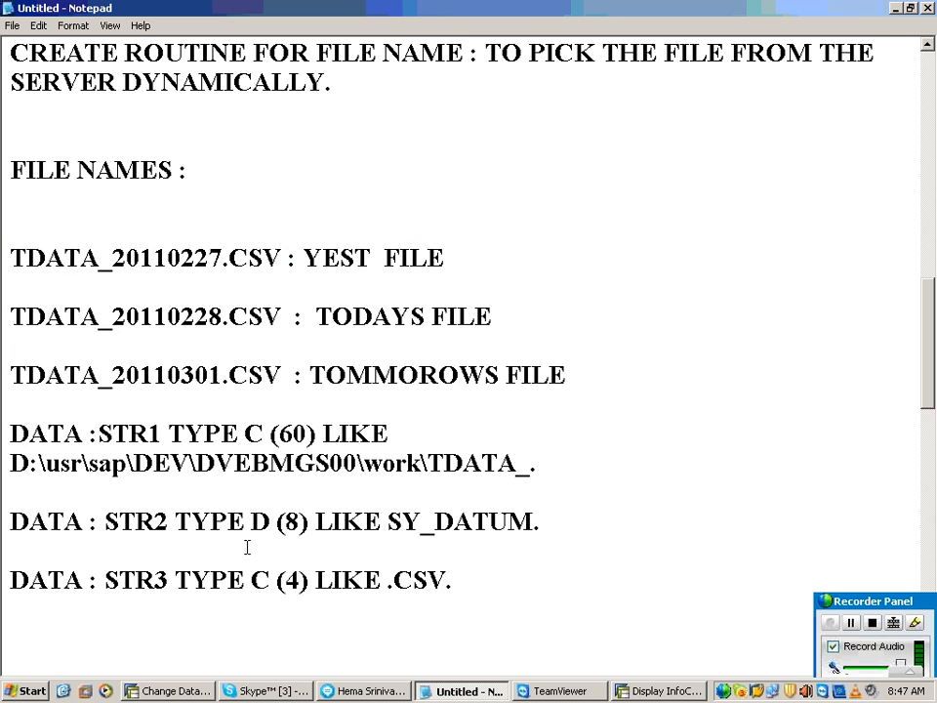
pyautogui.scroll(-7, 247, 548)
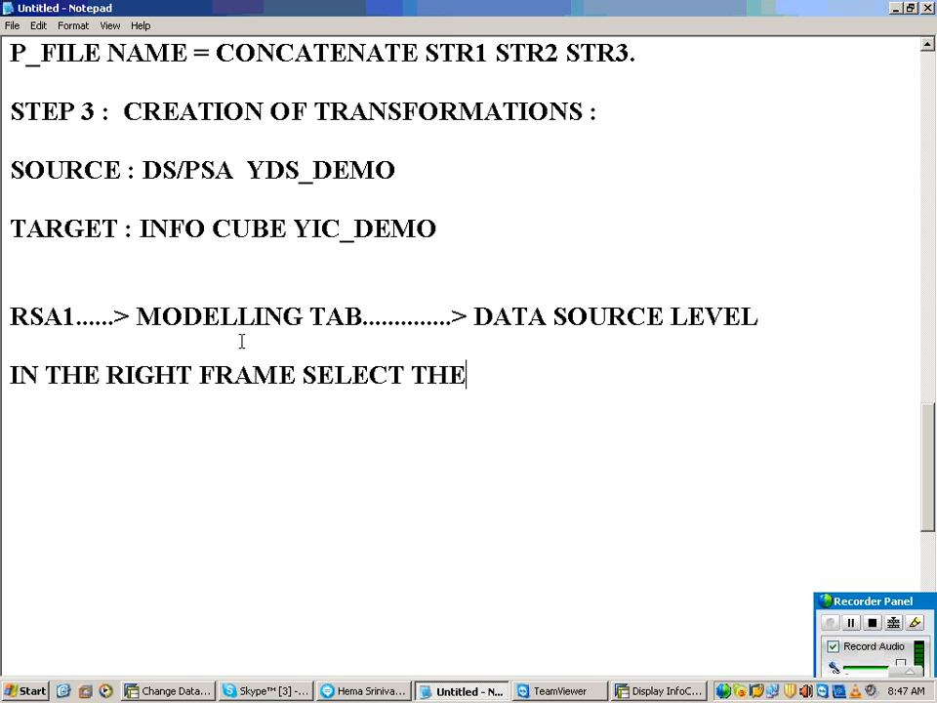
# Step: Complete the pasted "IN THE RIGHT FRAME SELECT THE" line with "DATA SOURCE CONTEXT MENU"
pyautogui.click(344, 317)
pyautogui.click(536, 334)
pyautogui.click(608, 299)
pyautogui.click(489, 381)
pyautogui.write('DATA SO')
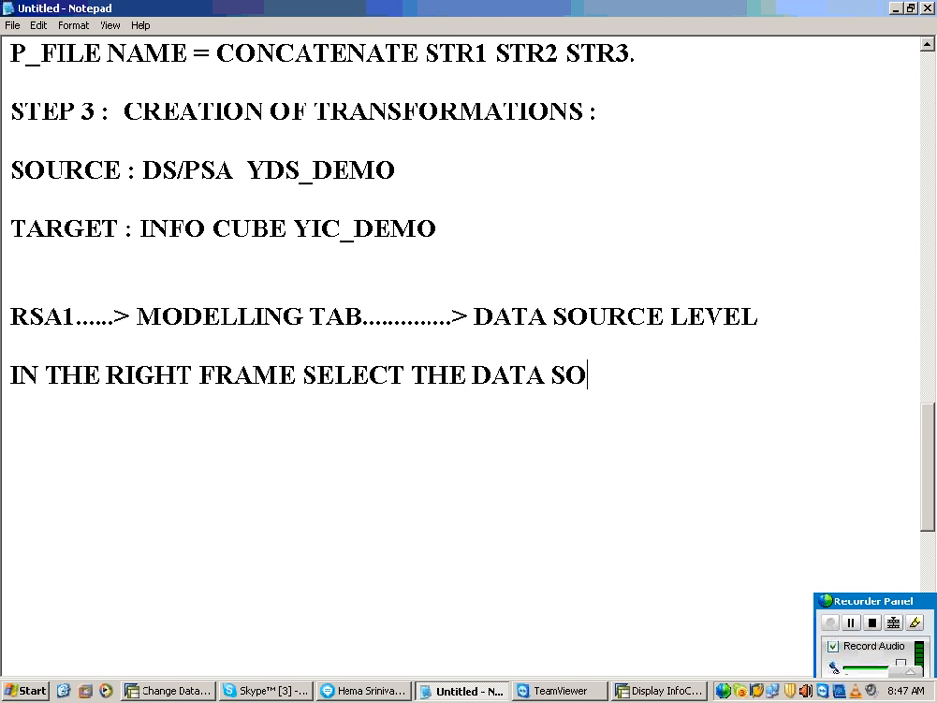
pyautogui.write('URCE CON')
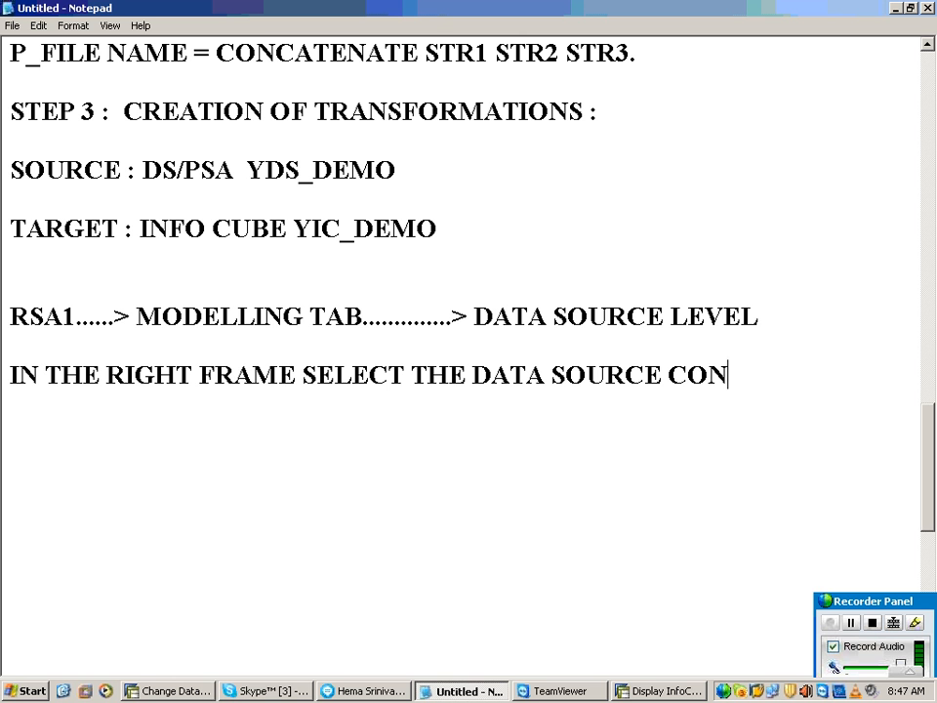
pyautogui.write('TEC')
pyautogui.press('BackSpace')
pyautogui.write('XEE')
pyautogui.press('BackSpace')
pyautogui.press('BackSpace')
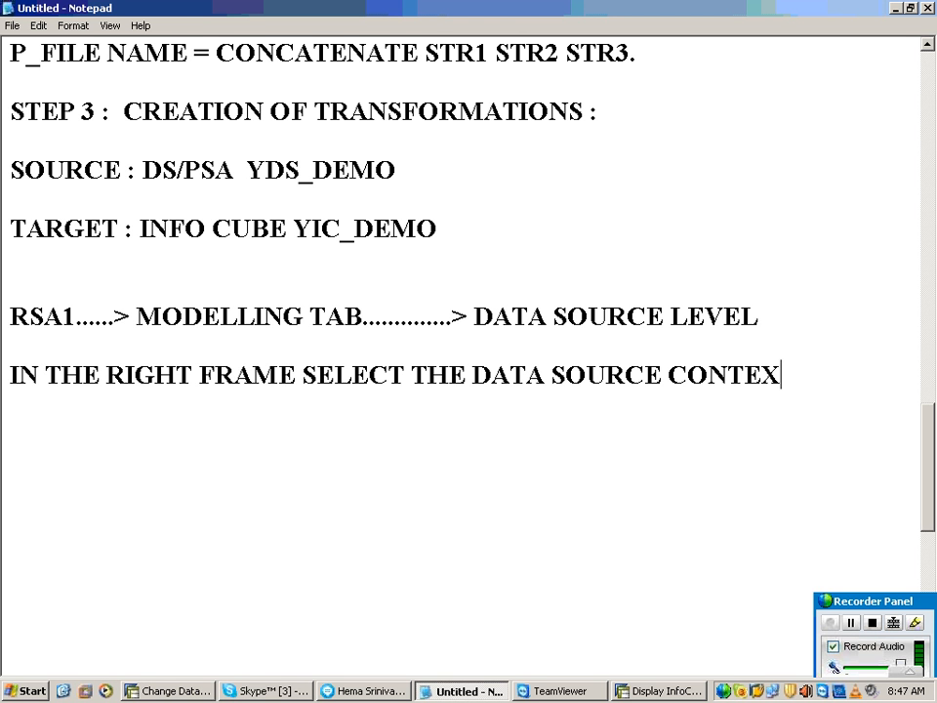
pyautogui.write('T MENU')
pyautogui.press('Return')
pyautogui.press('Return')
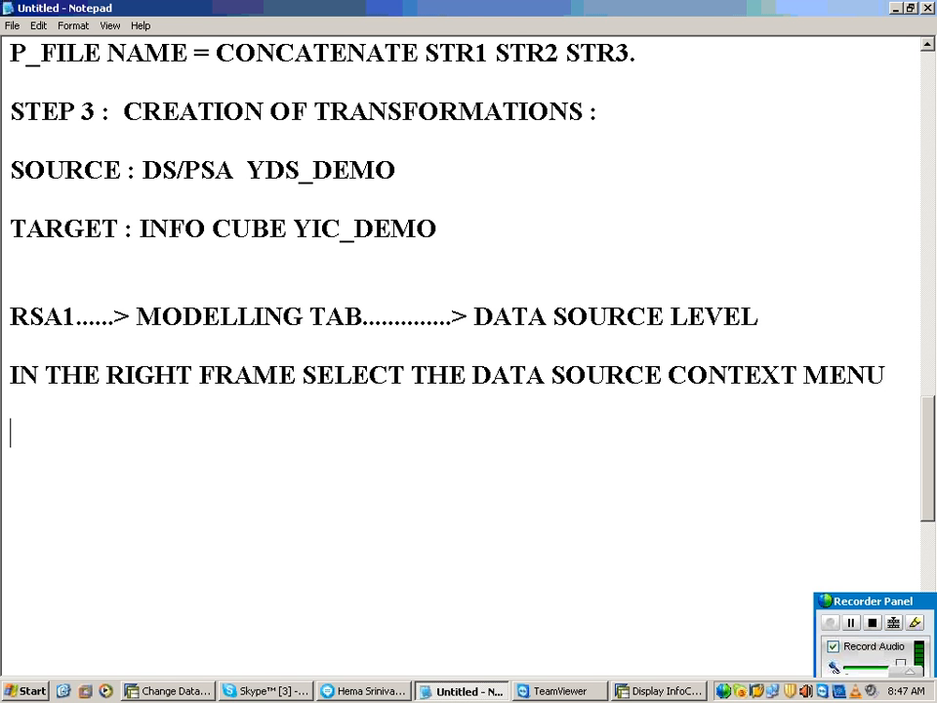
# Step: Add the line "CREATE TRANSFORMATION" at the end of the STEP 3 notes
pyautogui.write('CREATE TRANBS\\\\')
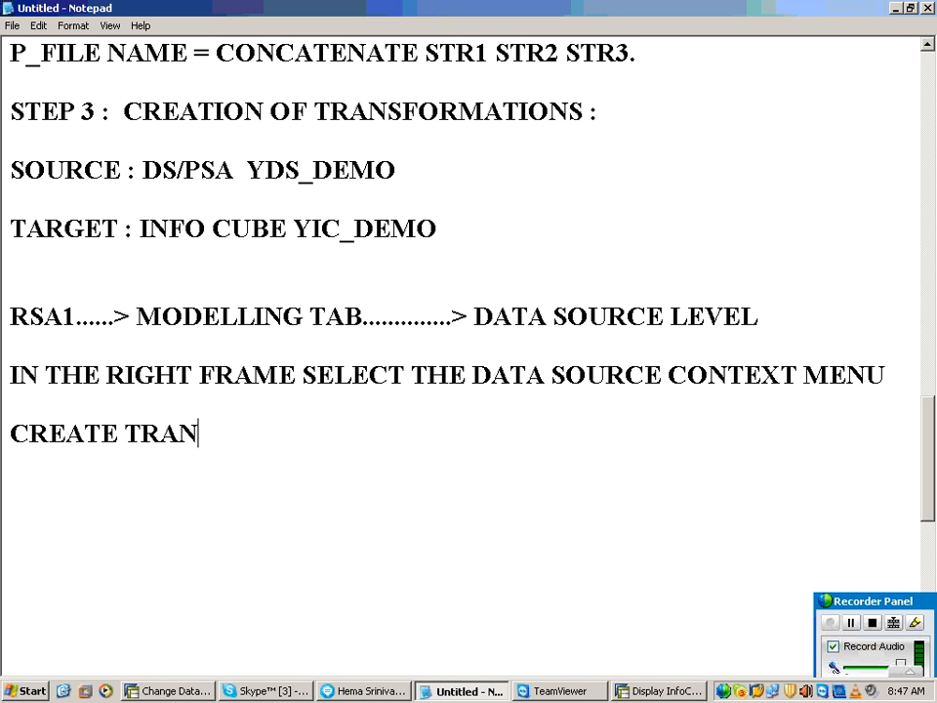
pyautogui.press('BackSpace')
pyautogui.press('BackSpace')
pyautogui.press('BackSpace')
pyautogui.press('BackSpace')
pyautogui.write('SFORMATION')
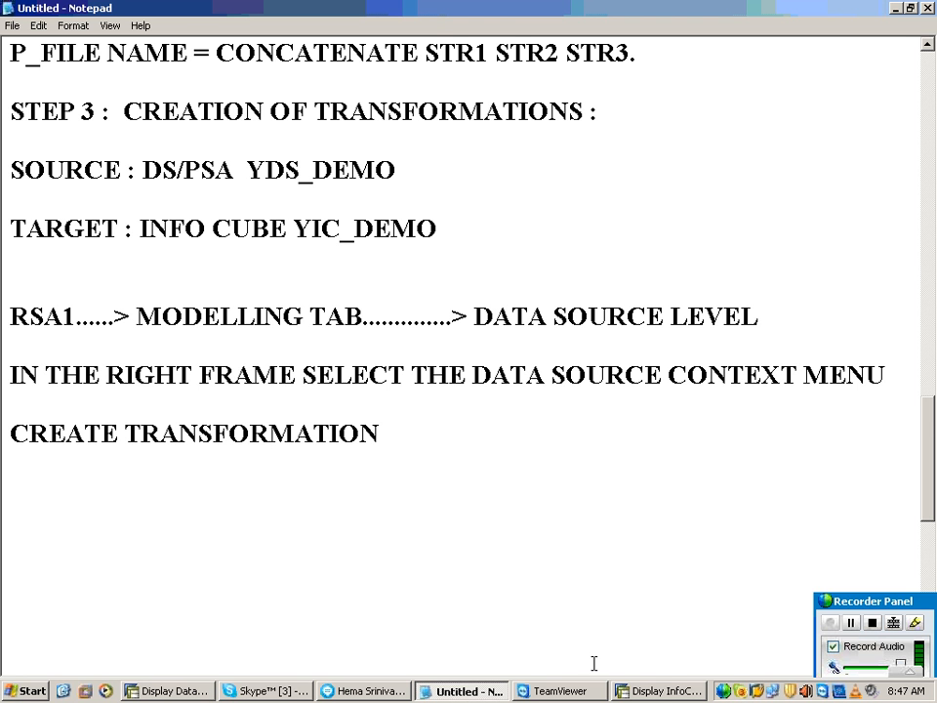
# Step: Close the SAP session displaying the InfoCube and return from the YDS_DEMO display to the Data Warehousing Workbench's DataSources tree
pyautogui.click(657, 692)
pyautogui.rightClick(660, 690)
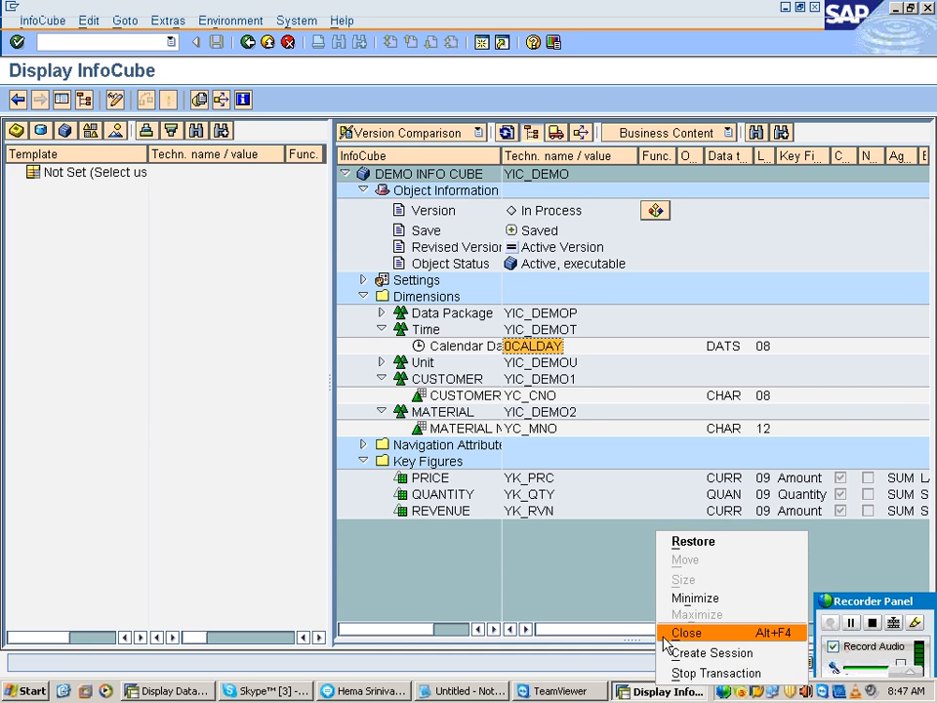
pyautogui.click(672, 639)
pyautogui.click(227, 691)
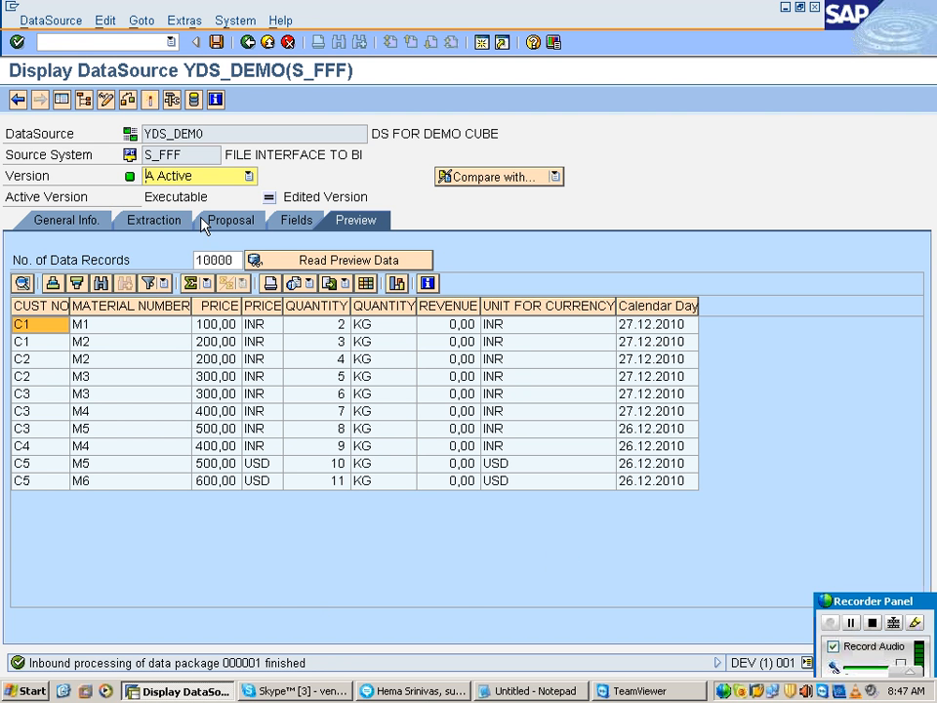
pyautogui.click(247, 42)
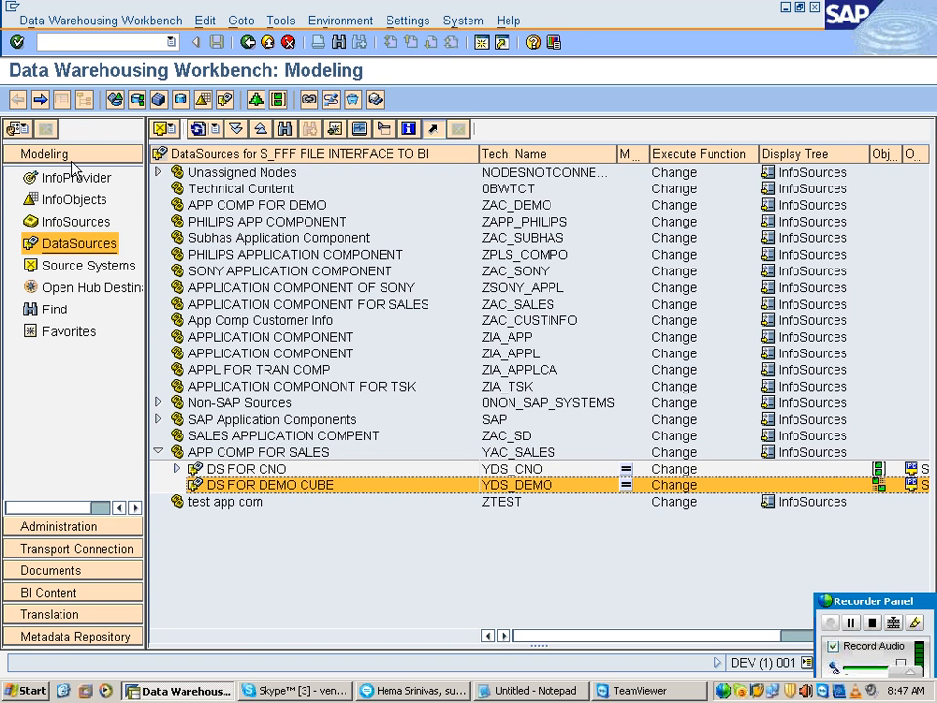
# Step: Create a transformation from DataSource YDS_DEMO to target InfoCube YIC_DEMO and select the CUST NO source field
pyautogui.rightClick(200, 491)
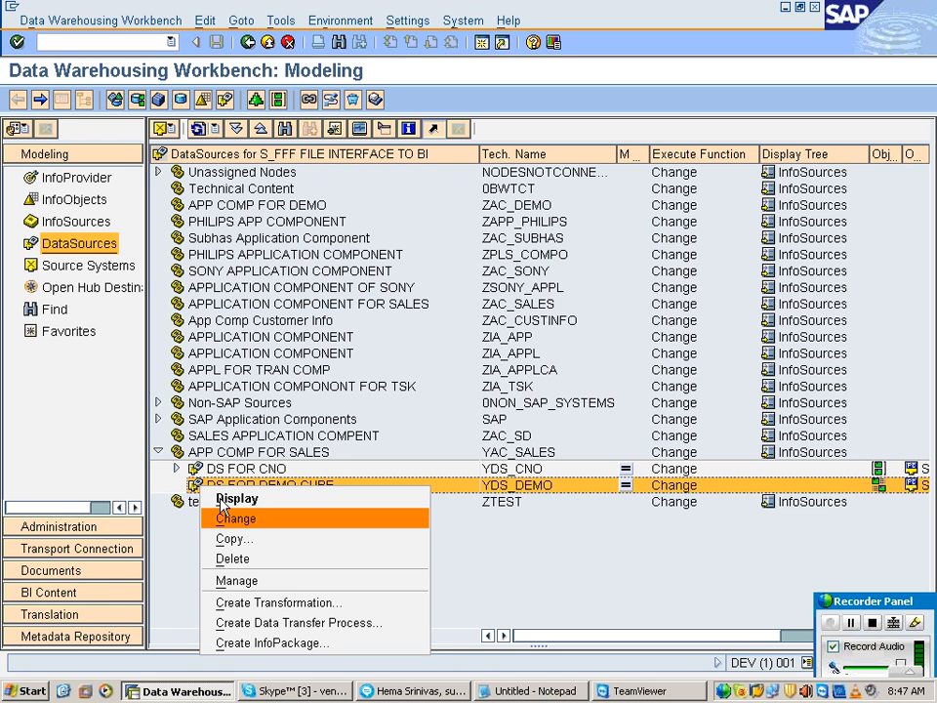
pyautogui.click(300, 604)
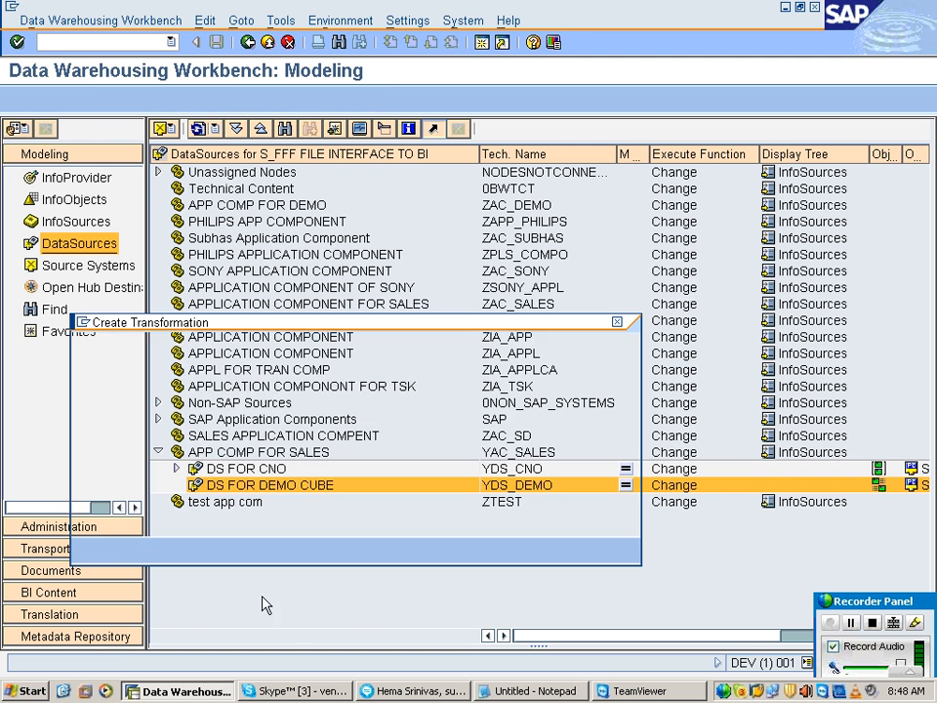
pyautogui.click(263, 500)
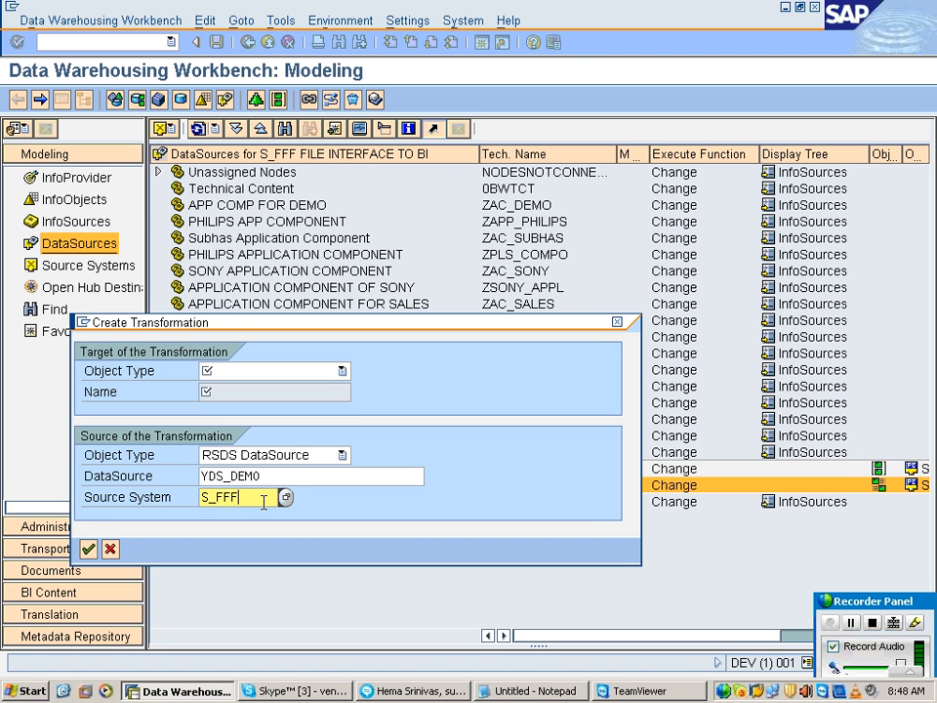
pyautogui.click(247, 372)
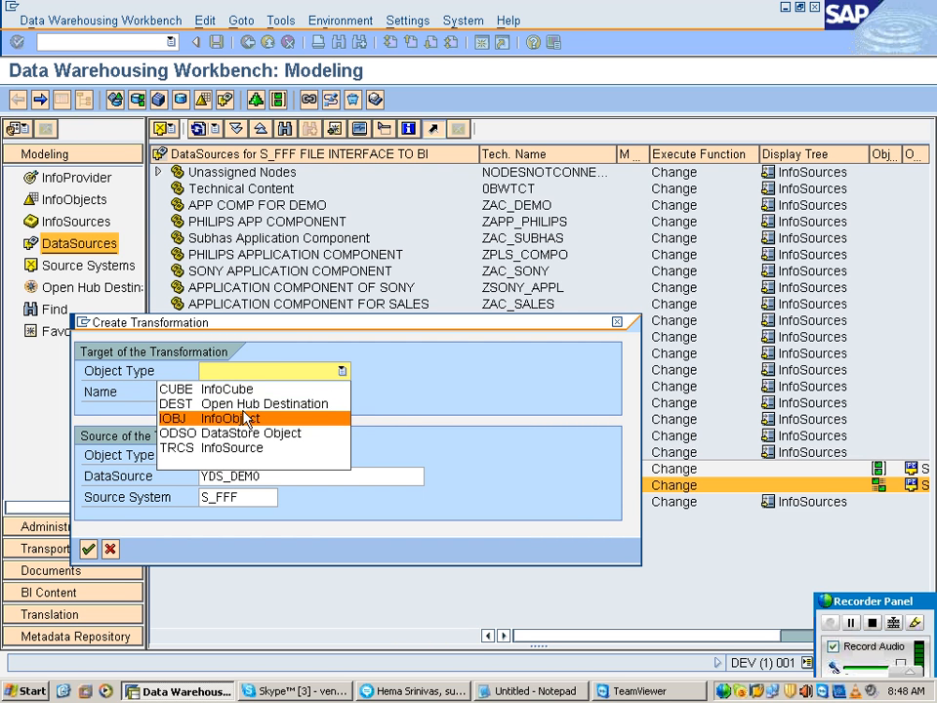
pyautogui.click(246, 390)
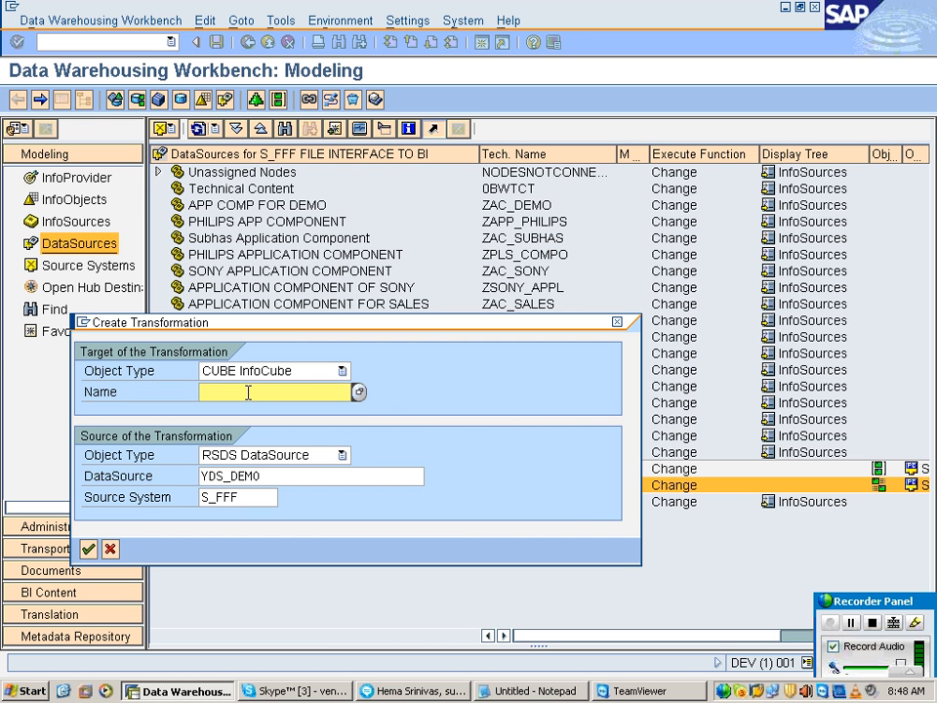
pyautogui.write('YIC_DEMO')
pyautogui.press('Return')
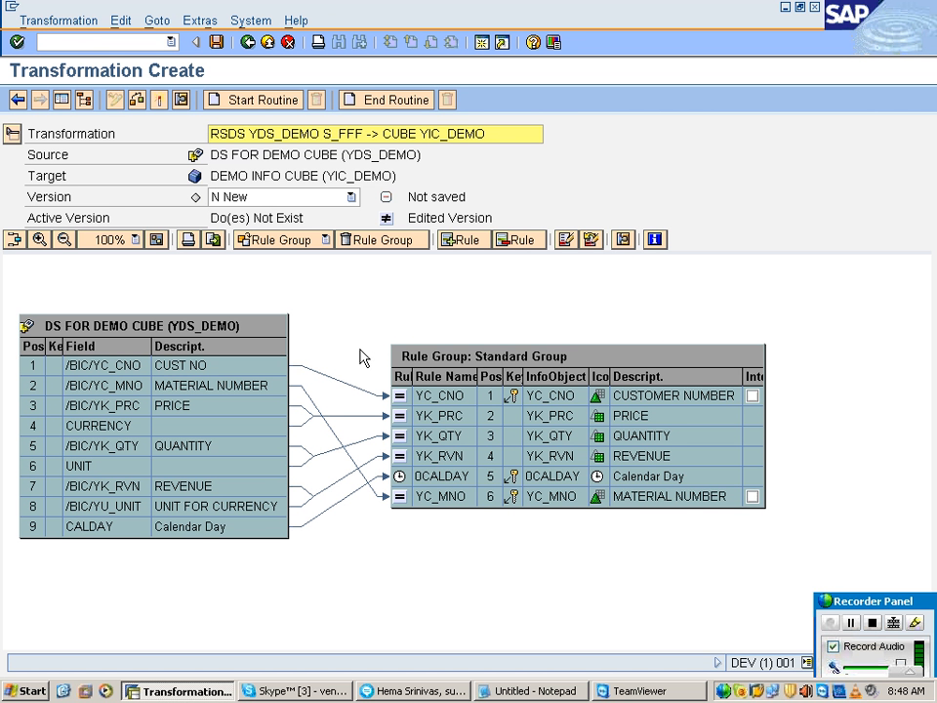
pyautogui.click(232, 369)
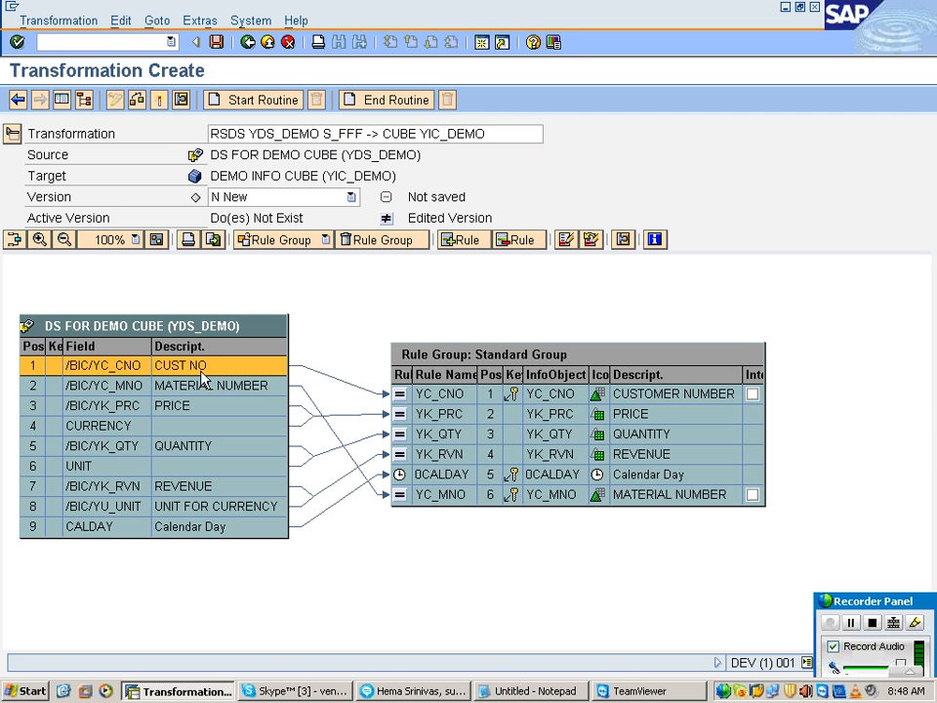
# Step: Trace the CUST NO and MATERIAL NUMBER source fields to their rules in the Standard Group
pyautogui.moveTo(284, 374); pyautogui.dragTo(420, 396)
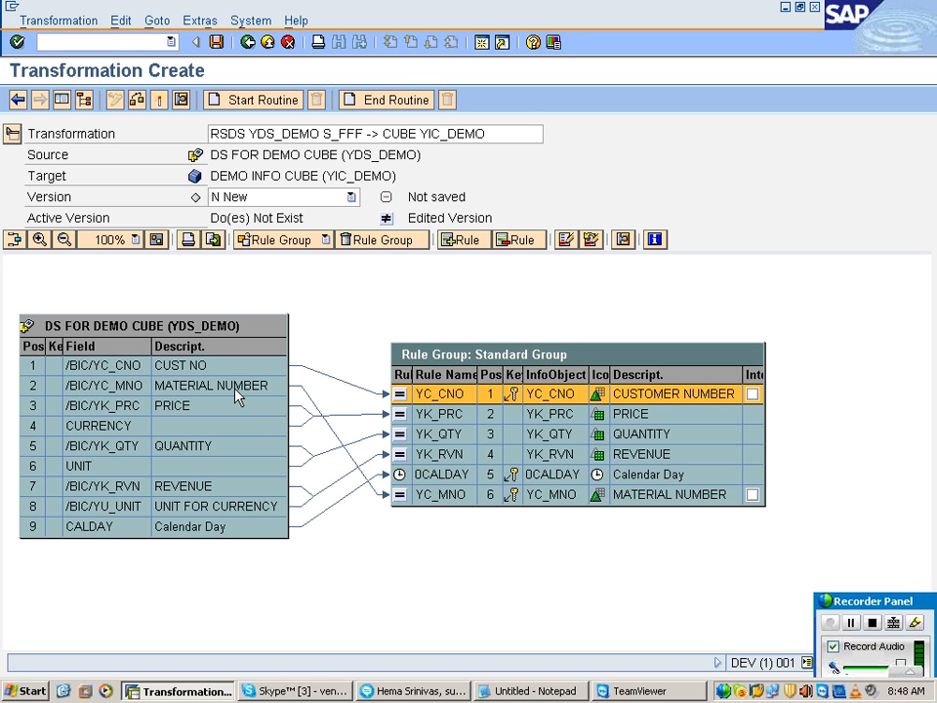
pyautogui.click(178, 390)
pyautogui.click(328, 424)
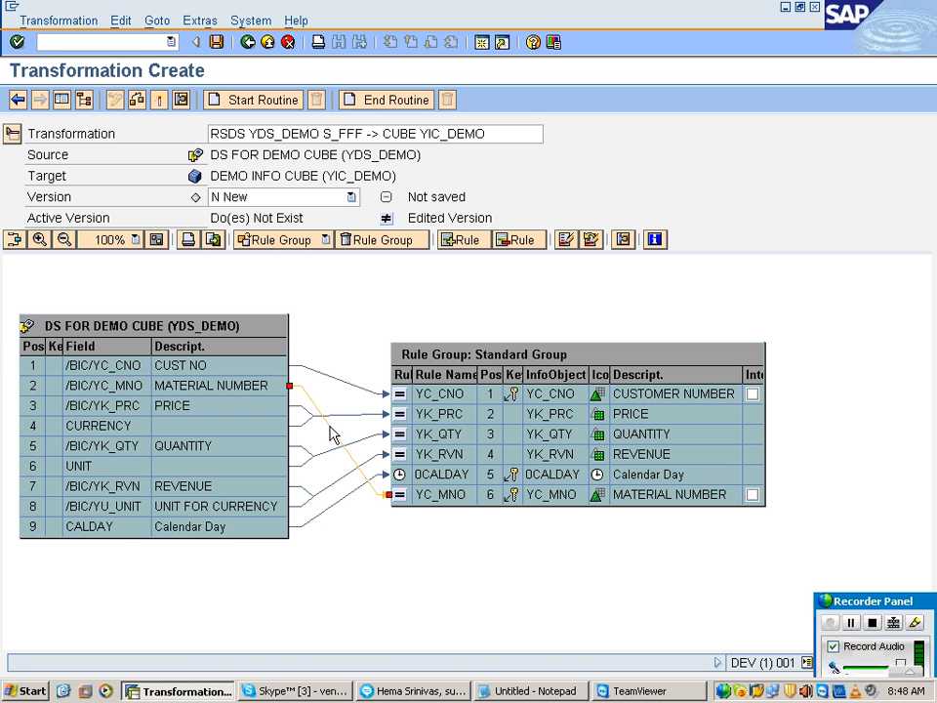
pyautogui.click(451, 501)
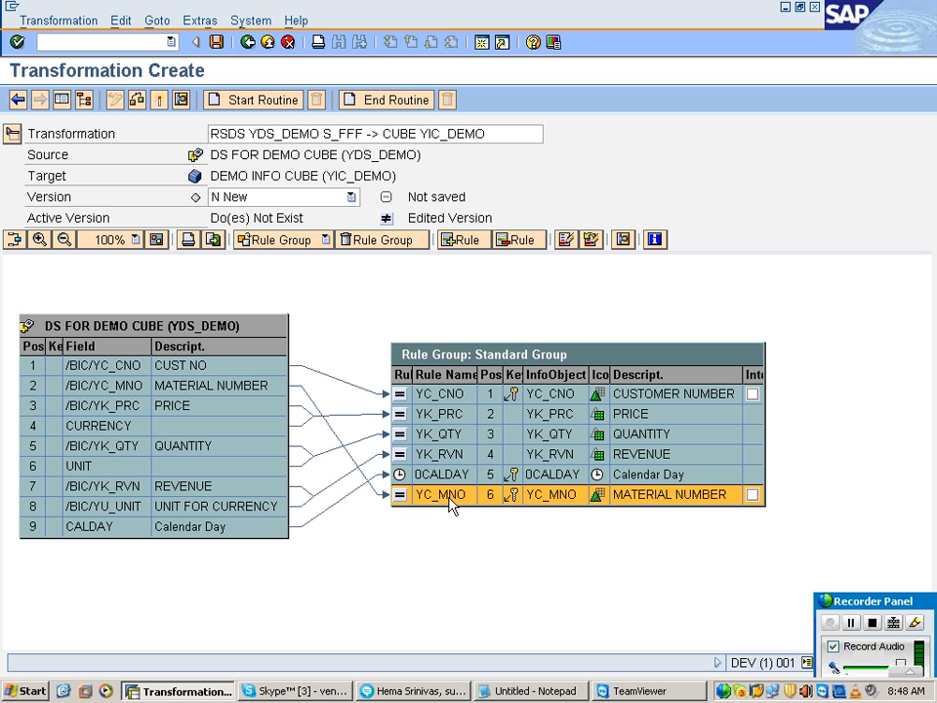
pyautogui.click(408, 310)
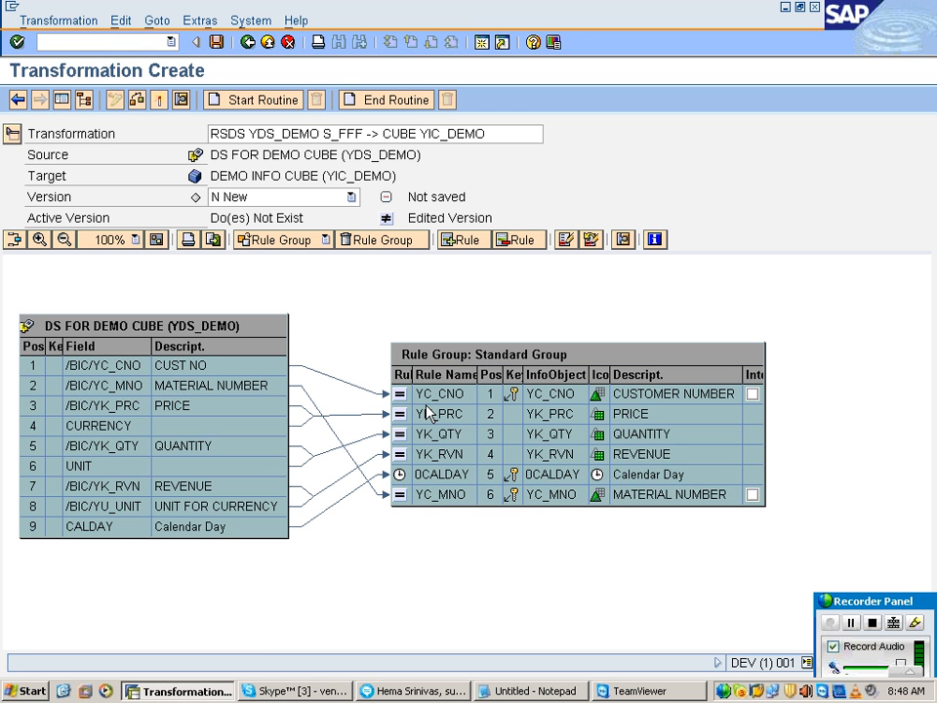
# Step: Highlight the source field connection of the YC_CNO customer number rule and clear the highlighting again
pyautogui.click(429, 395)
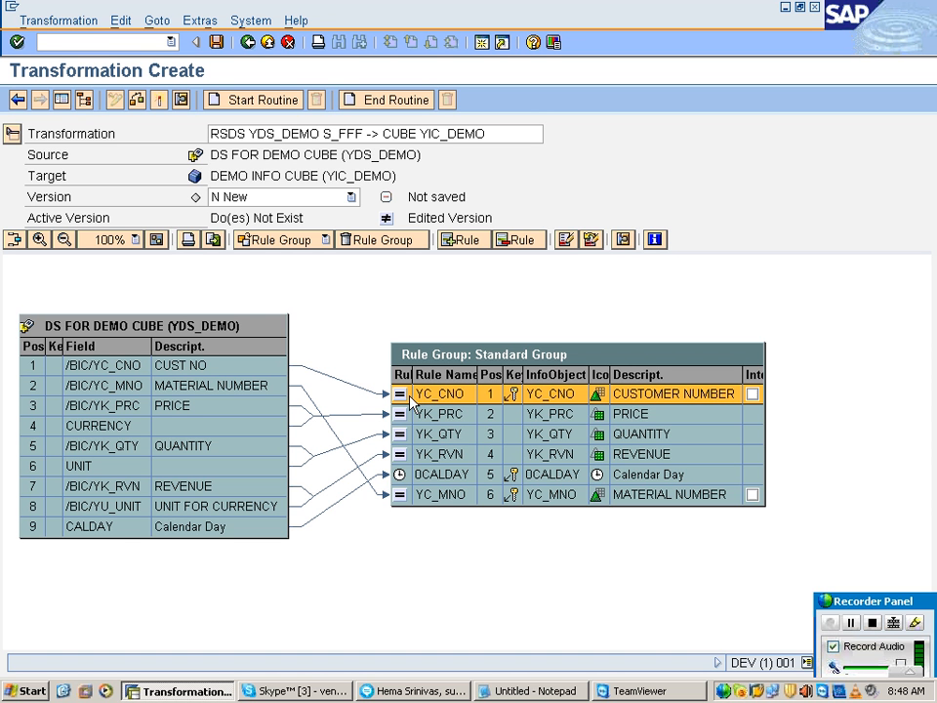
pyautogui.click(567, 247)
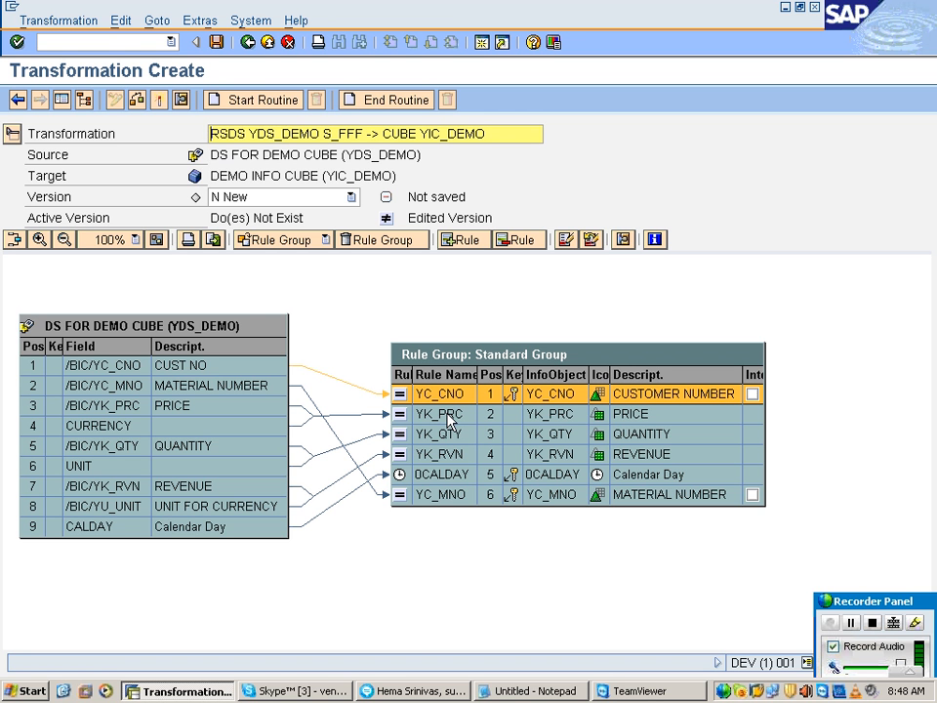
pyautogui.click(590, 240)
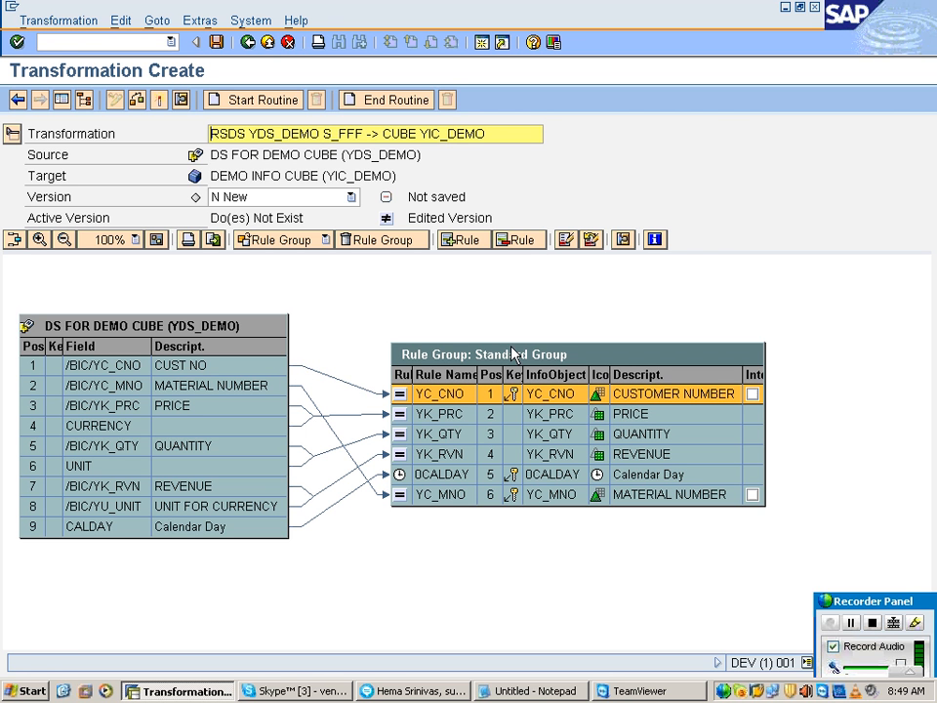
# Step: Highlight the source fields of the YK_PRC price rule and examine its PRICE and CURRENCY connections
pyautogui.click(451, 414)
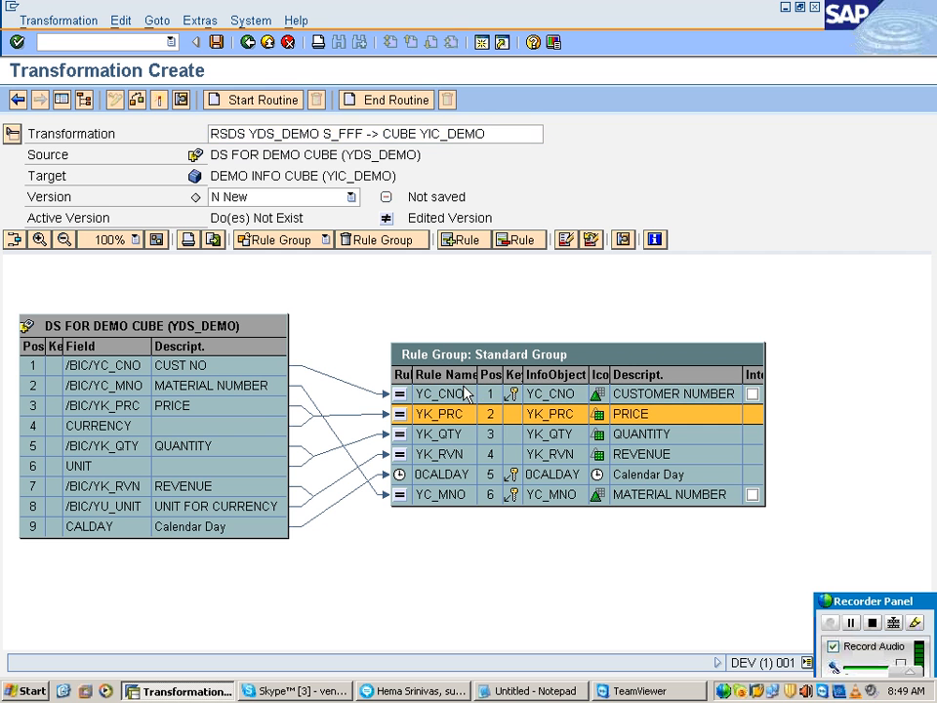
pyautogui.click(568, 239)
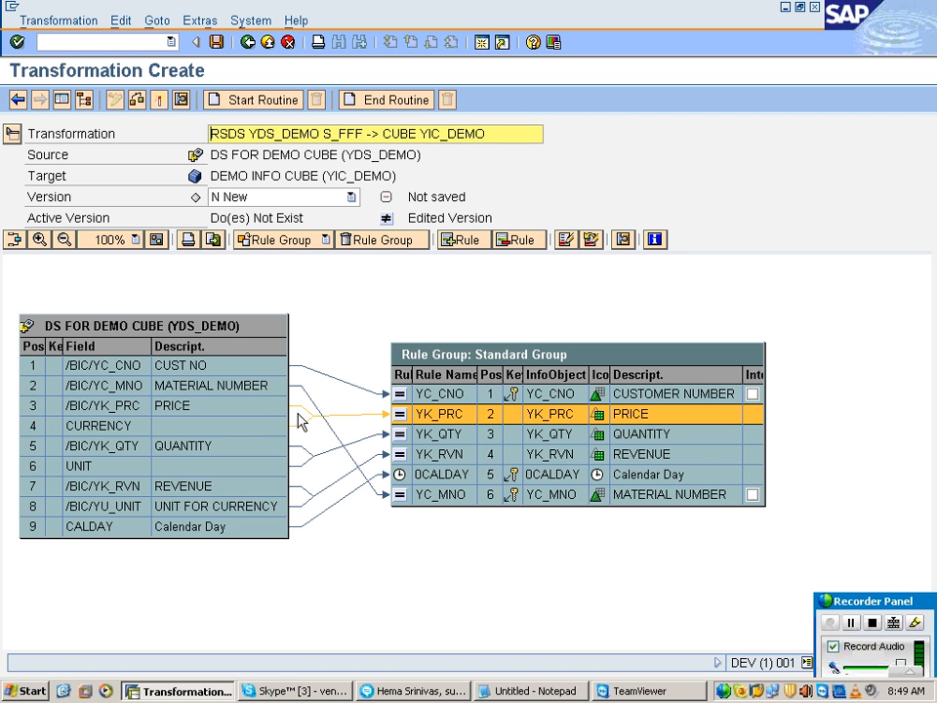
pyautogui.click(298, 417)
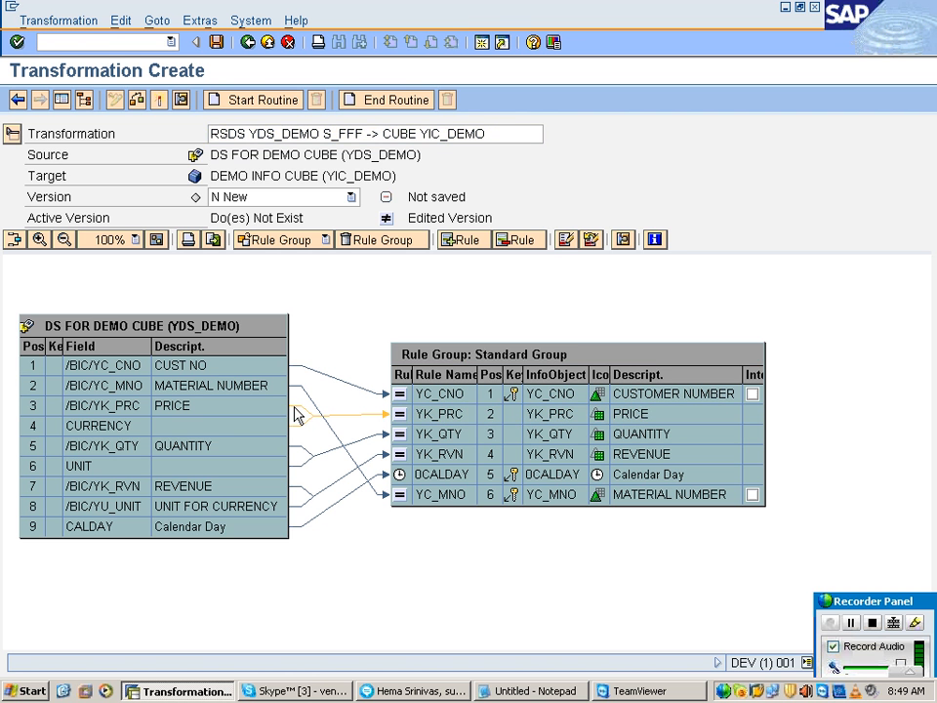
pyautogui.click(295, 428)
pyautogui.click(446, 435)
pyautogui.click(435, 420)
pyautogui.click(360, 418)
pyautogui.moveTo(298, 432); pyautogui.dragTo(298, 412)
# Step: Open the YK_PRC rule details, review its target InfoObject, source field and currency assignment, and close them without changes
pyautogui.click(419, 420)
pyautogui.doubleClick(419, 420)
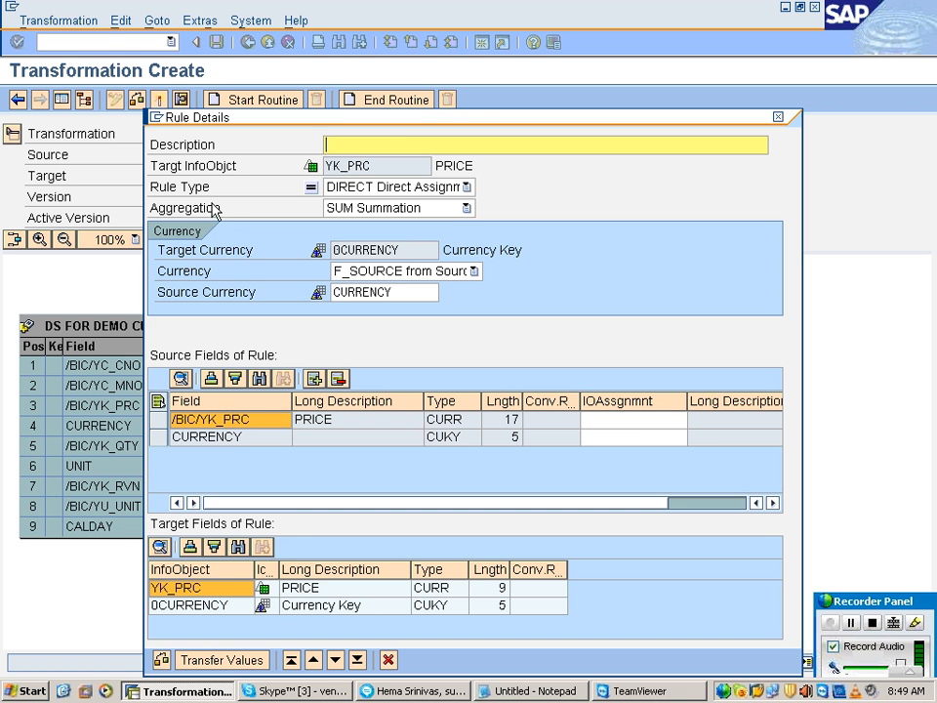
pyautogui.click(211, 168)
pyautogui.click(374, 166)
pyautogui.moveTo(374, 166); pyautogui.dragTo(290, 163)
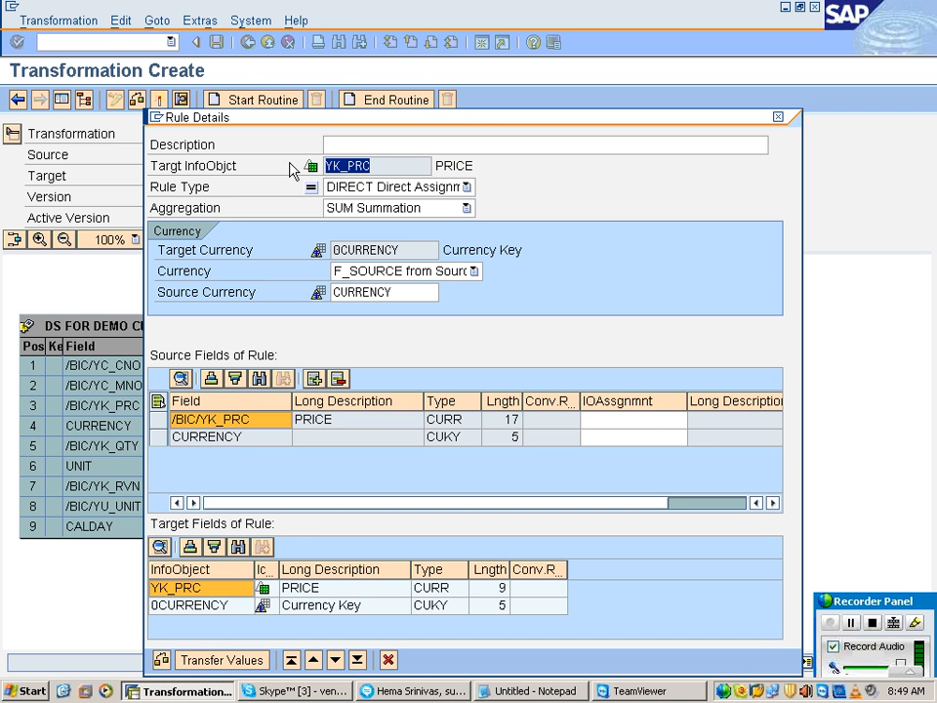
pyautogui.click(236, 419)
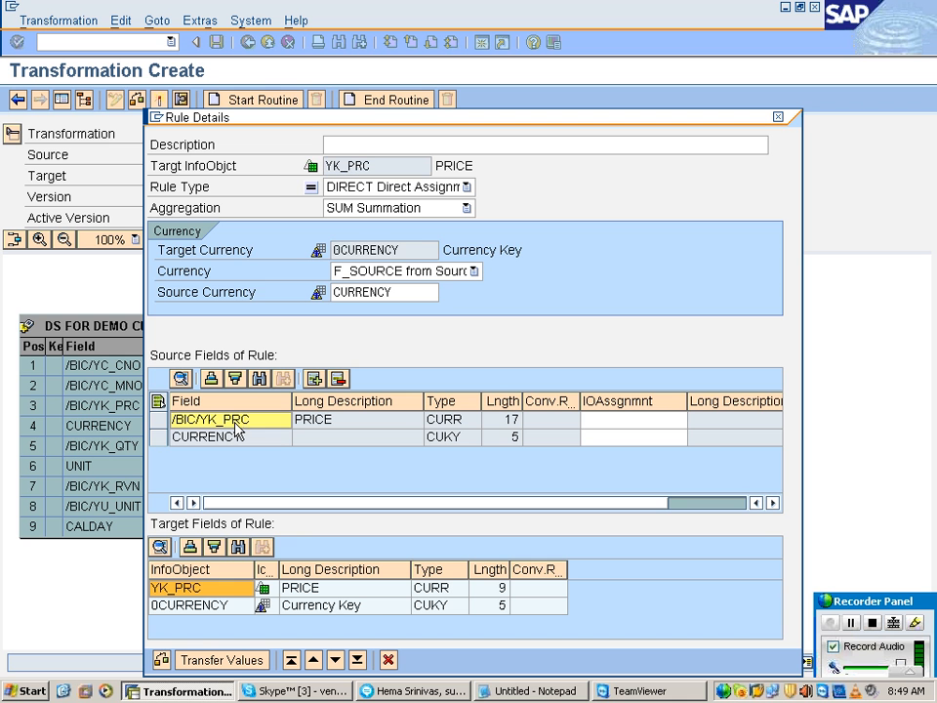
pyautogui.moveTo(408, 251); pyautogui.dragTo(252, 283)
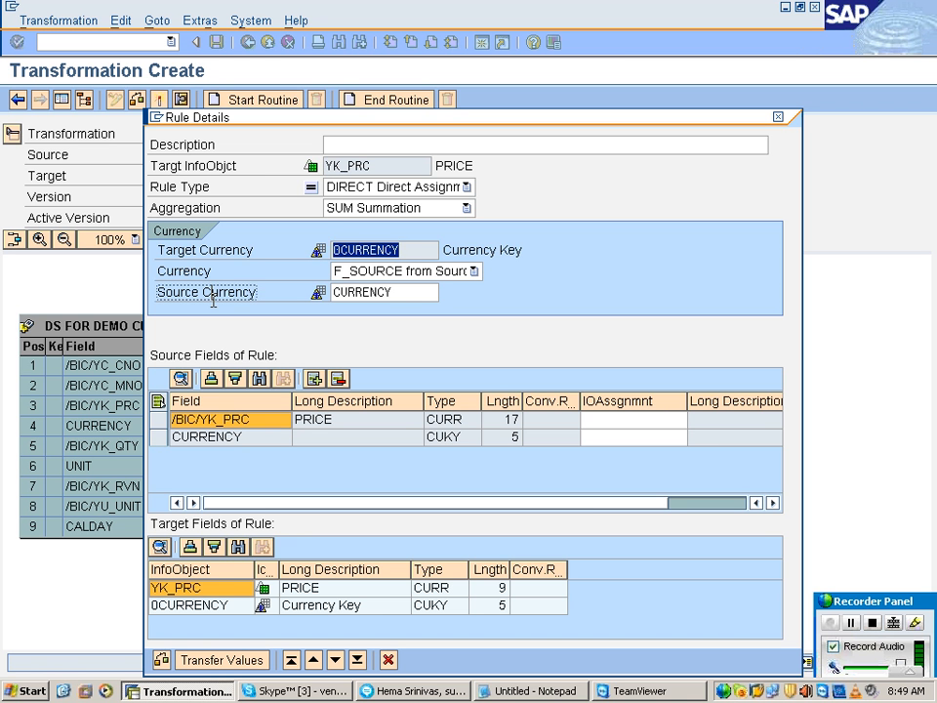
pyautogui.moveTo(394, 292); pyautogui.dragTo(312, 298)
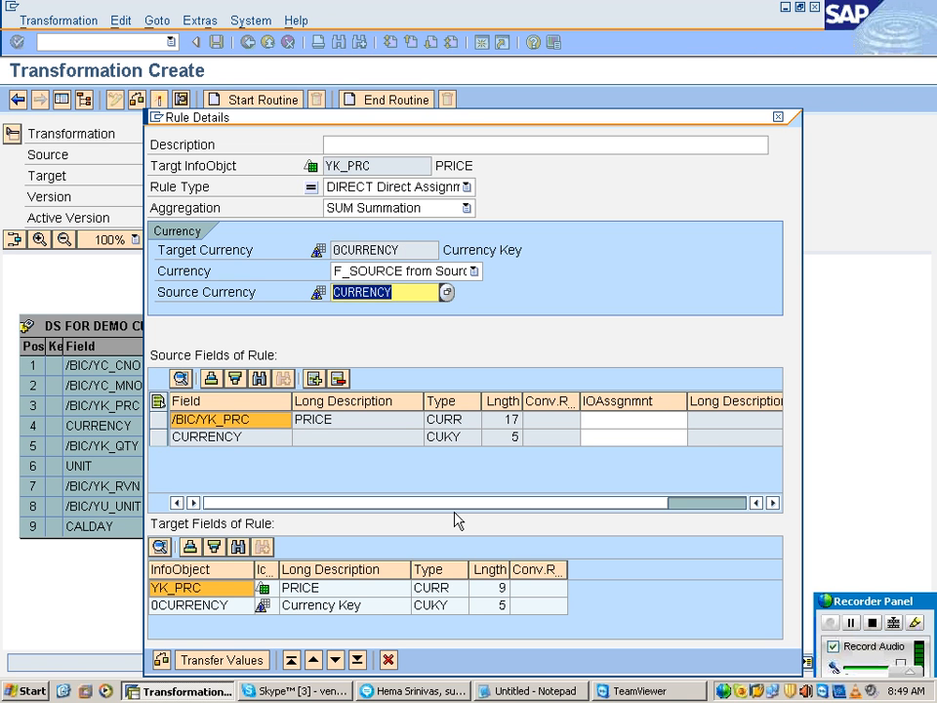
pyautogui.click(387, 660)
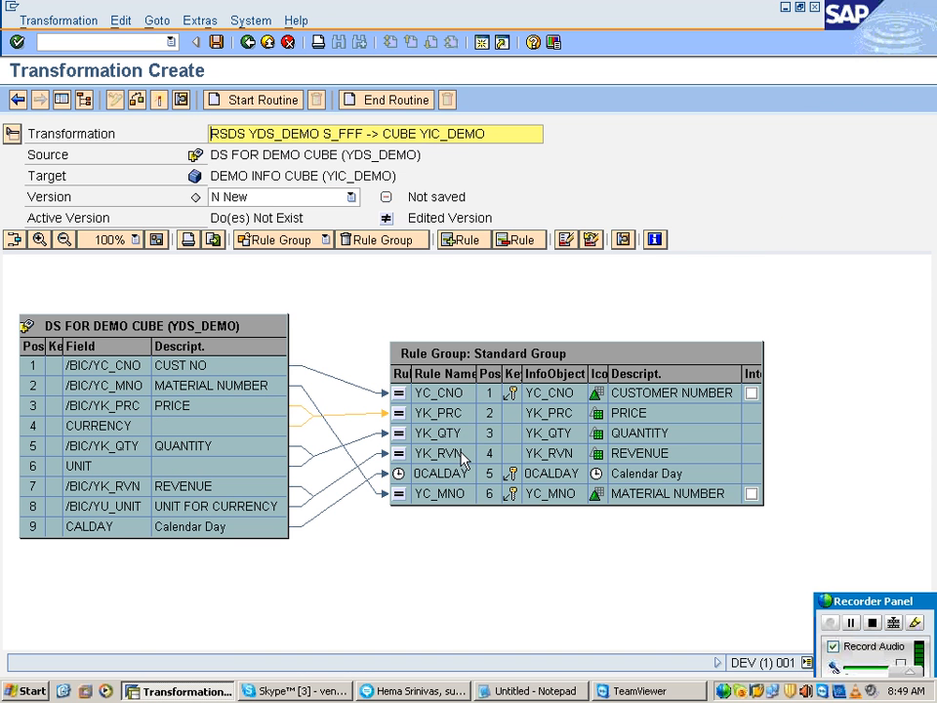
# Step: Check the aggregation options in the YK_QTY rule details, keep SUM Summation and transfer the values
pyautogui.click(415, 433)
pyautogui.click(591, 240)
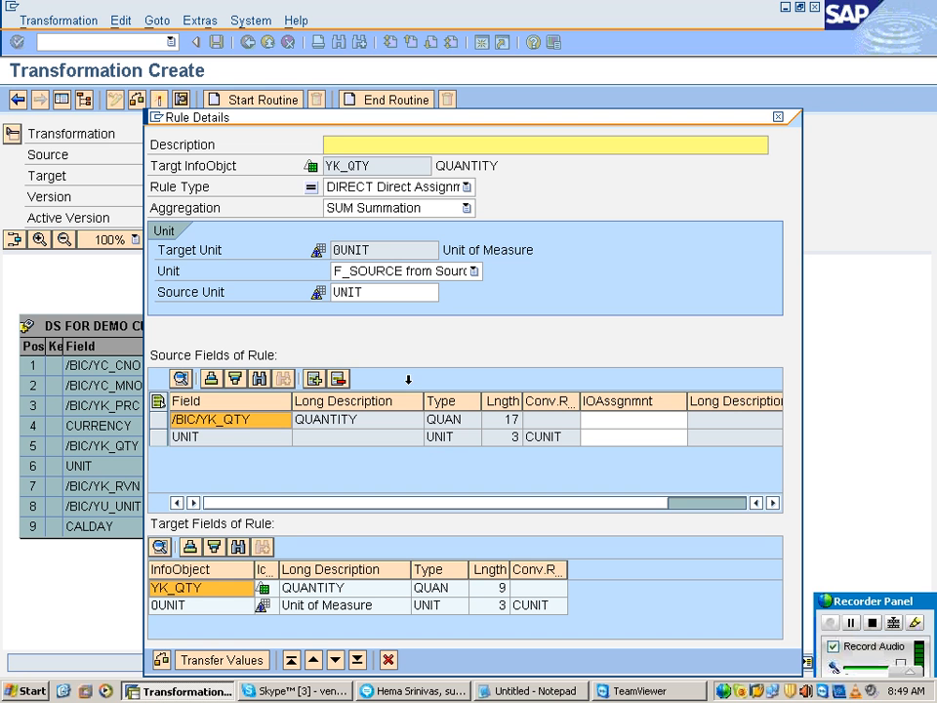
pyautogui.click(347, 209)
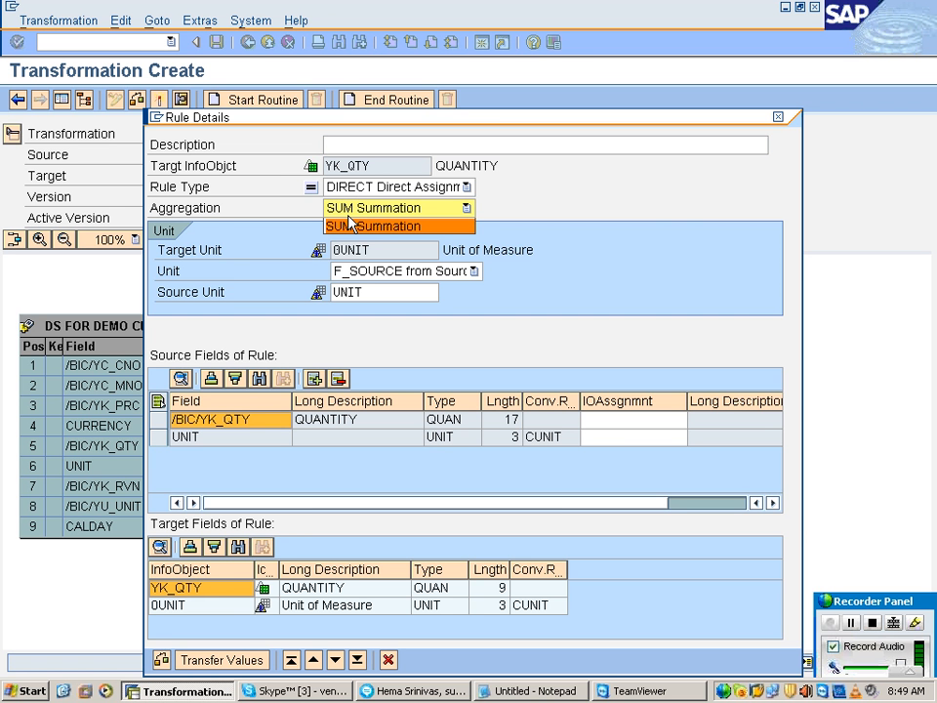
pyautogui.click(349, 225)
pyautogui.click(349, 216)
pyautogui.click(349, 216)
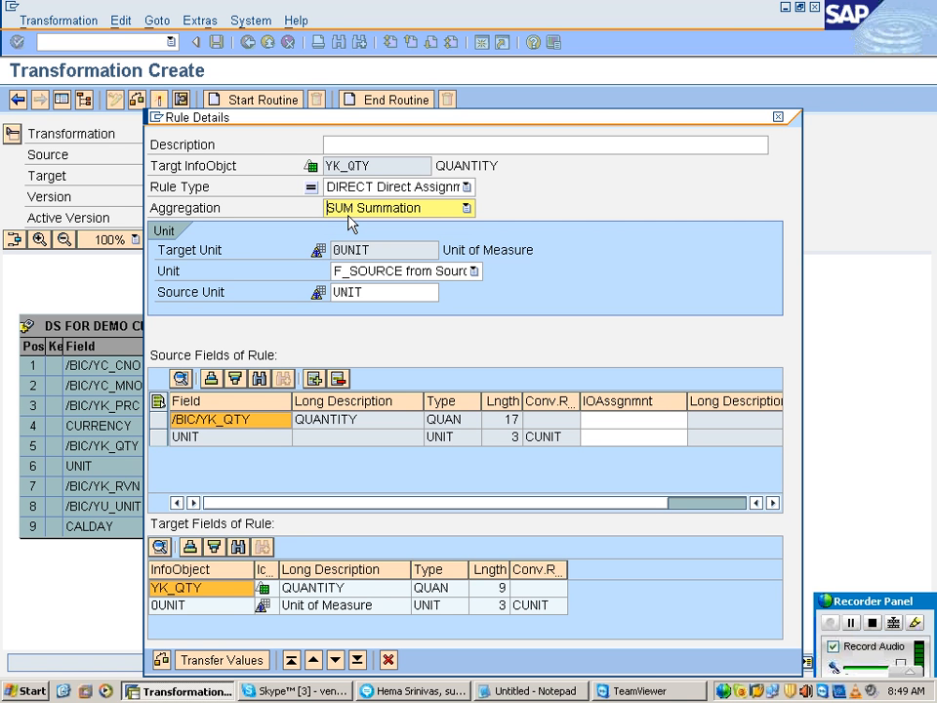
pyautogui.click(349, 215)
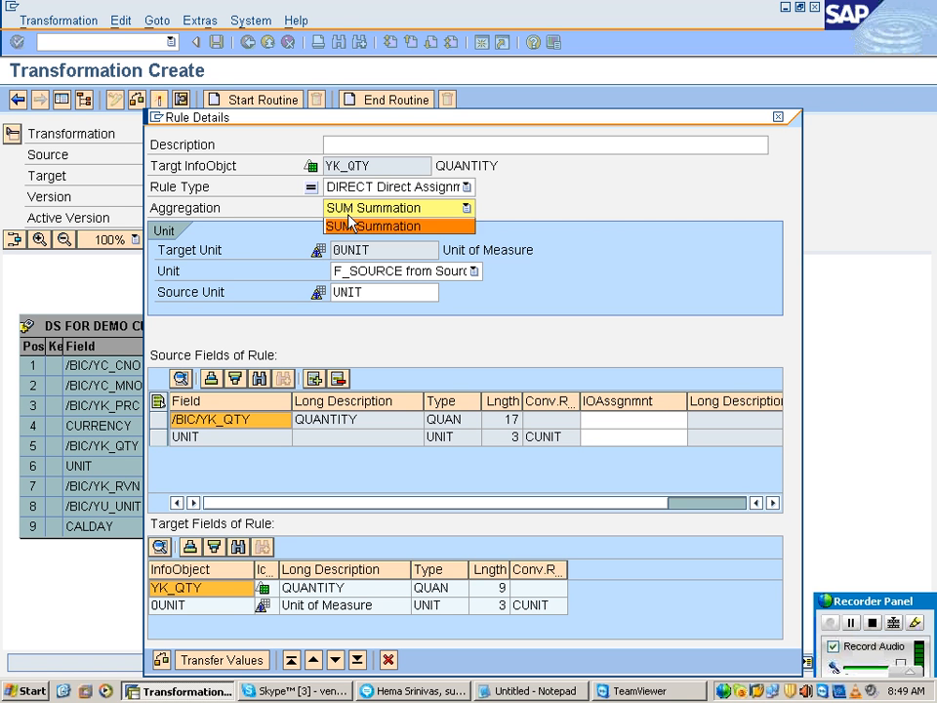
pyautogui.click(353, 224)
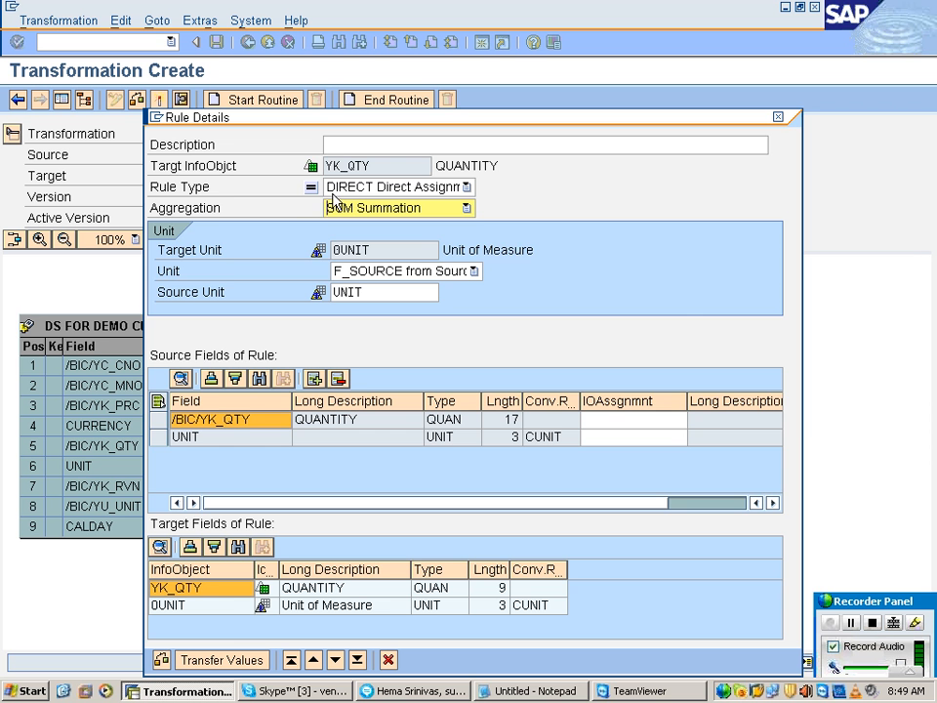
pyautogui.click(332, 203)
pyautogui.click(332, 202)
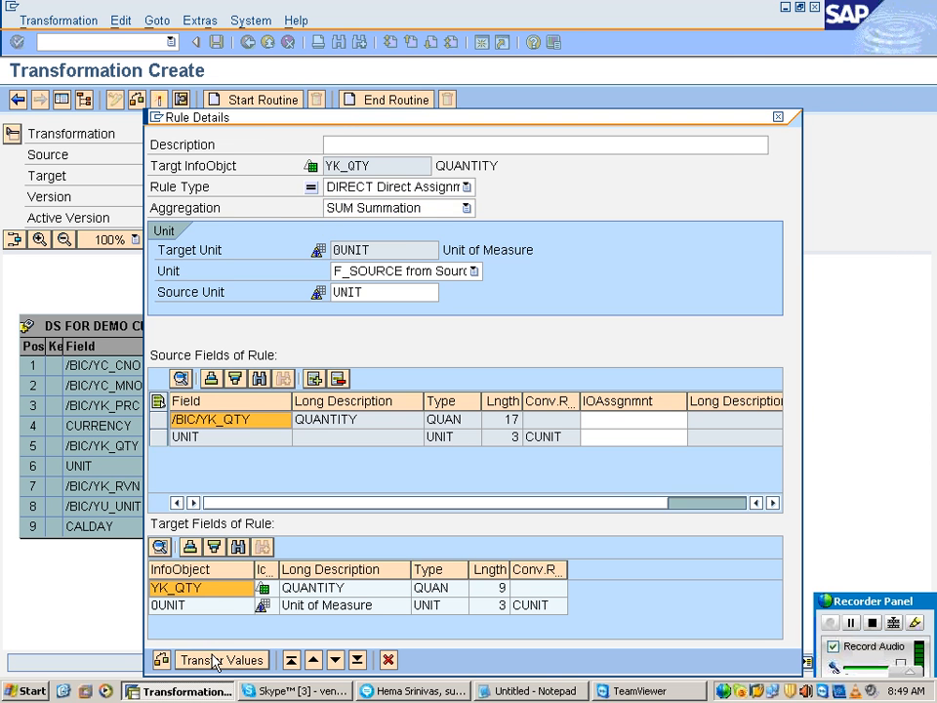
pyautogui.click(182, 660)
# Step: Check the aggregation options in the YK_RVN rule details, keep SUM Summation and transfer the values
pyautogui.doubleClick(430, 453)
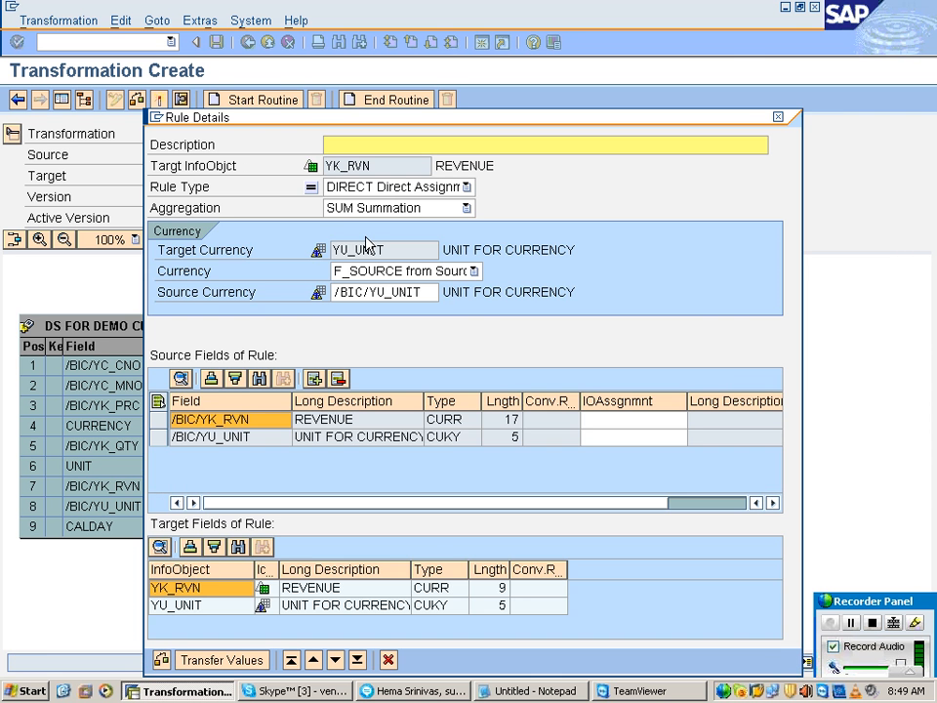
pyautogui.click(367, 209)
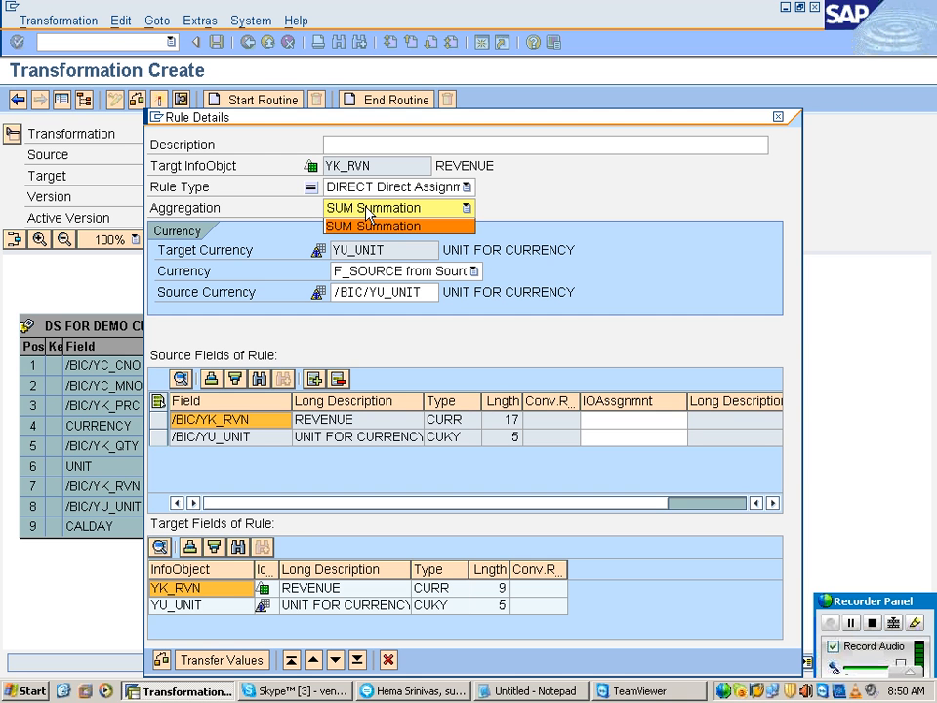
pyautogui.click(368, 211)
pyautogui.click(369, 210)
pyautogui.click(370, 205)
pyautogui.click(369, 204)
pyautogui.click(213, 661)
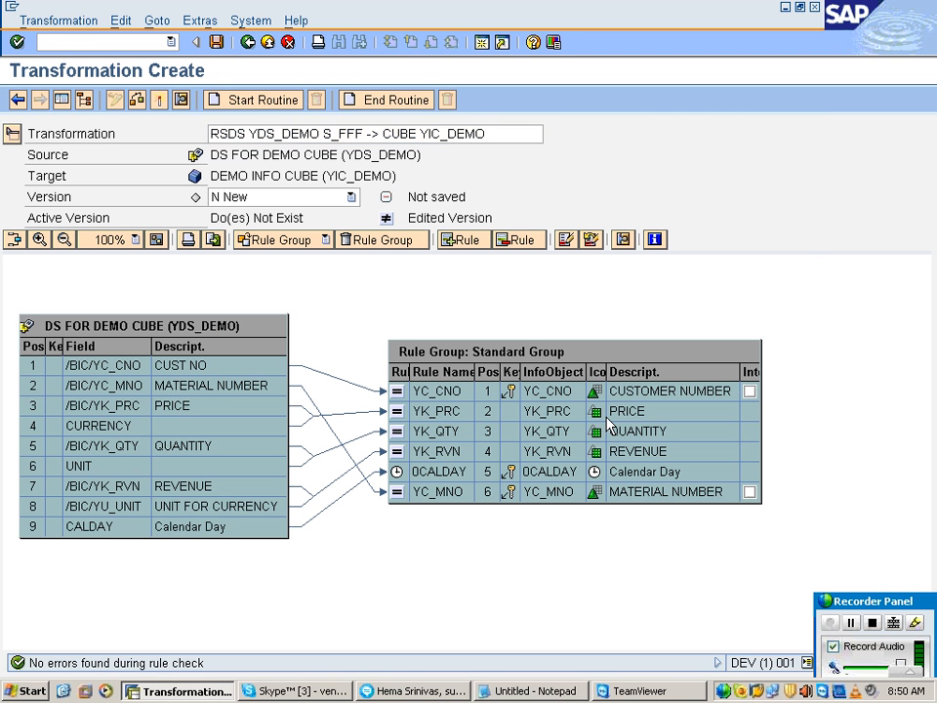
# Step: Delete the connection from the REVENUE source field to the YK_RVN rule
pyautogui.click(457, 451)
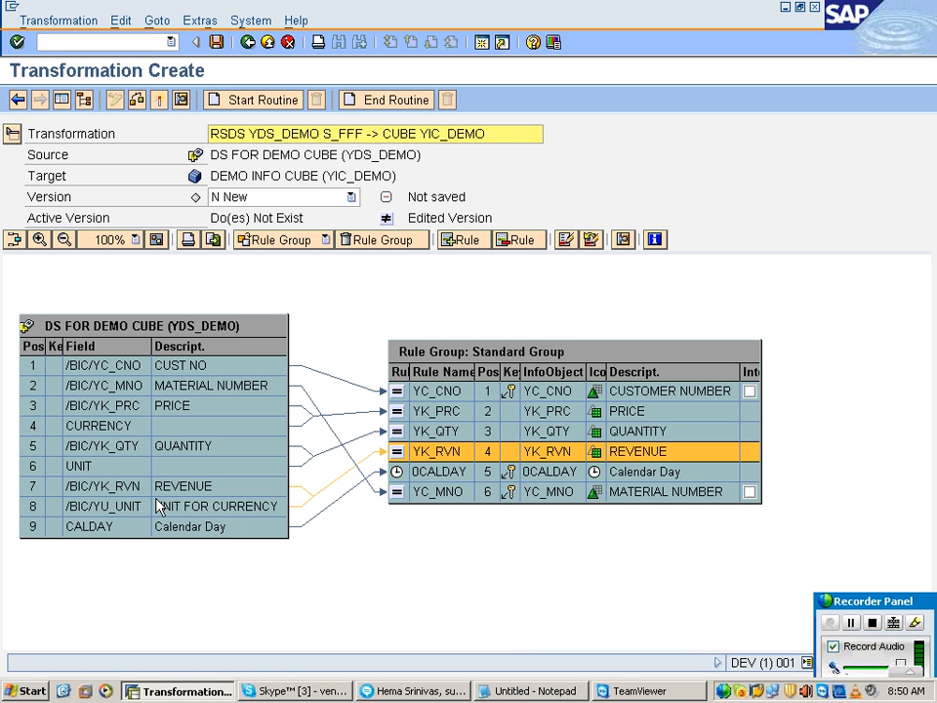
pyautogui.click(302, 496)
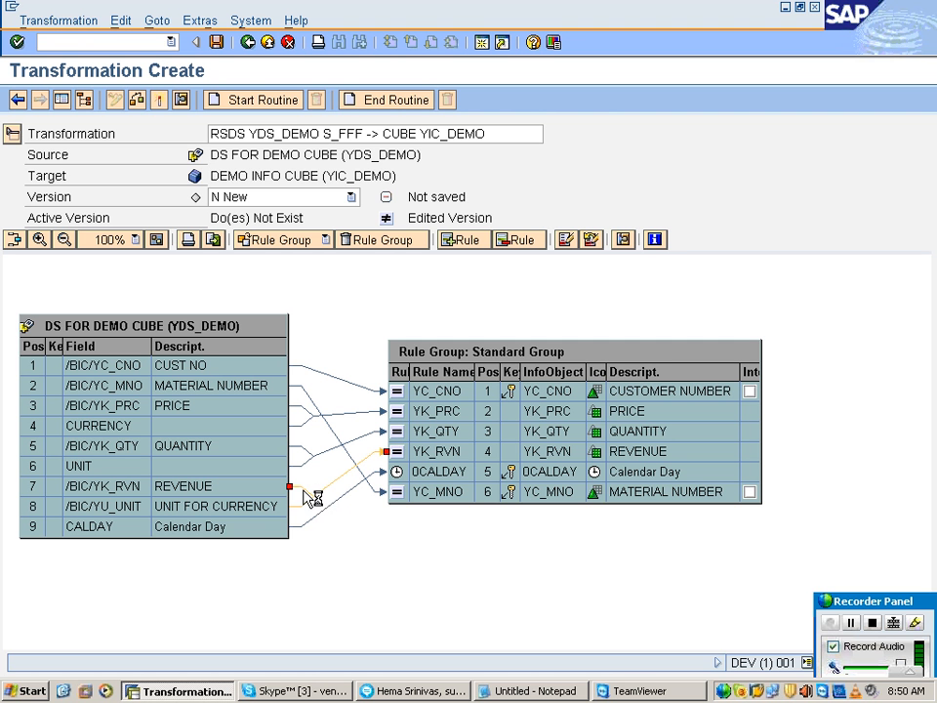
pyautogui.rightClick(303, 491)
pyautogui.click(308, 494)
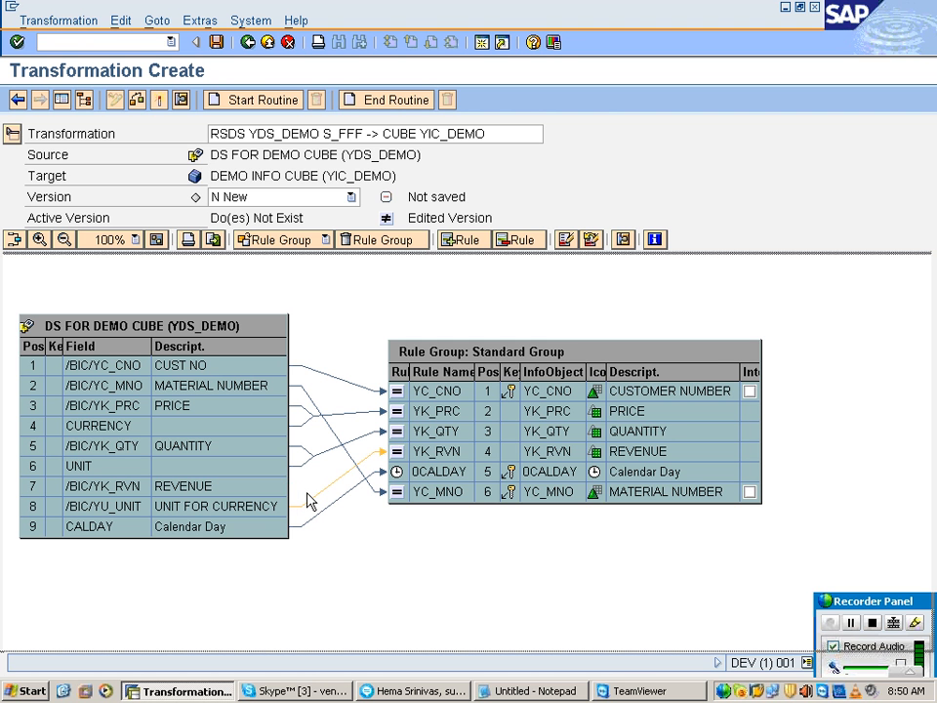
# Step: Connect the PRICE source field to the YK_RVN revenue rule
pyautogui.click(424, 473)
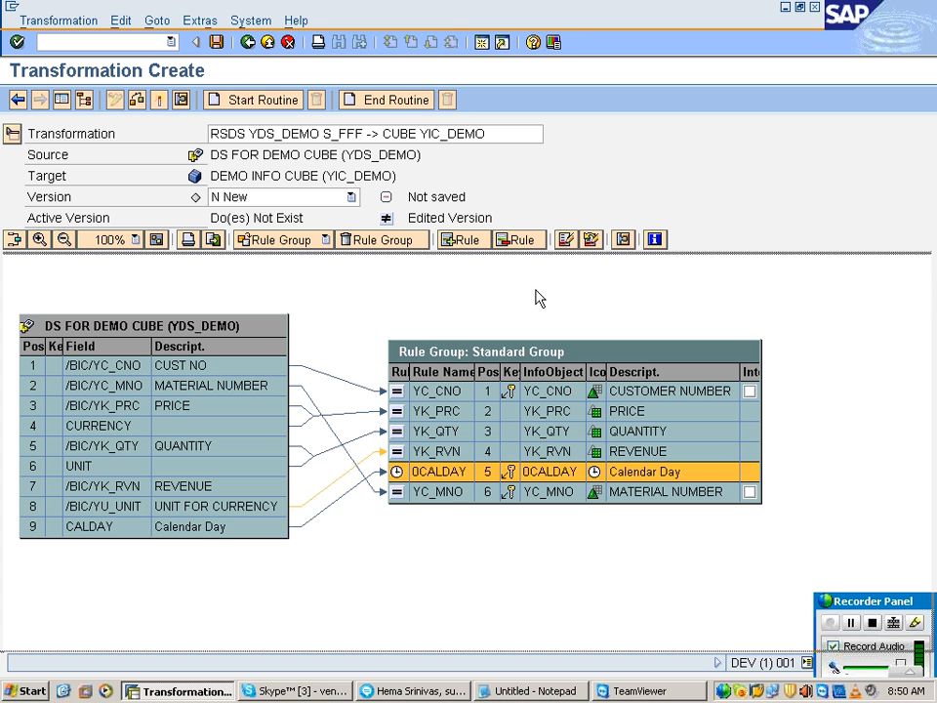
pyautogui.click(478, 451)
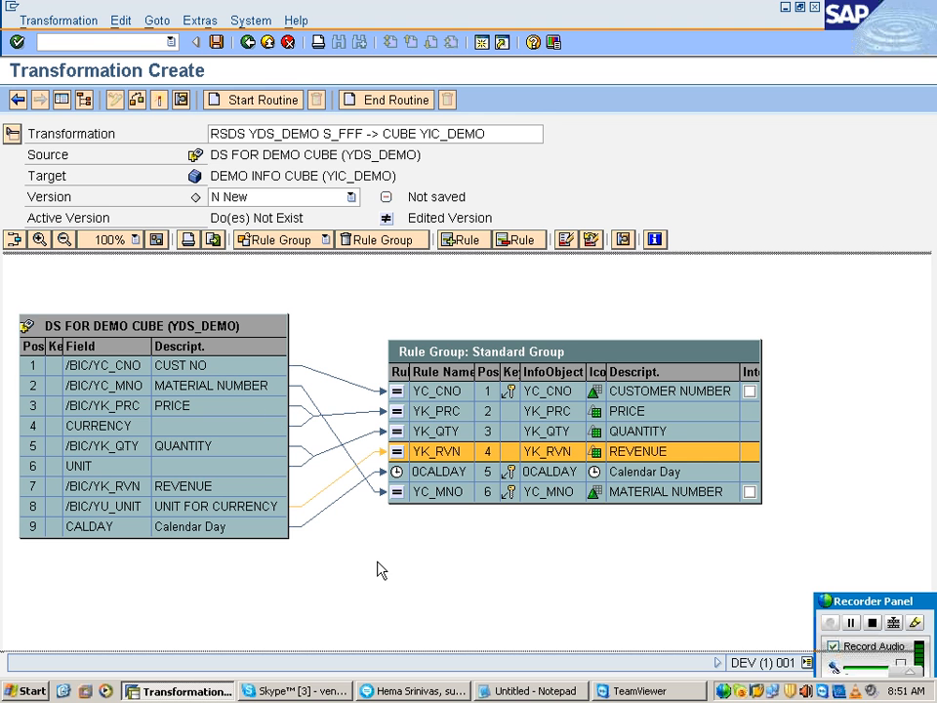
pyautogui.click(250, 411)
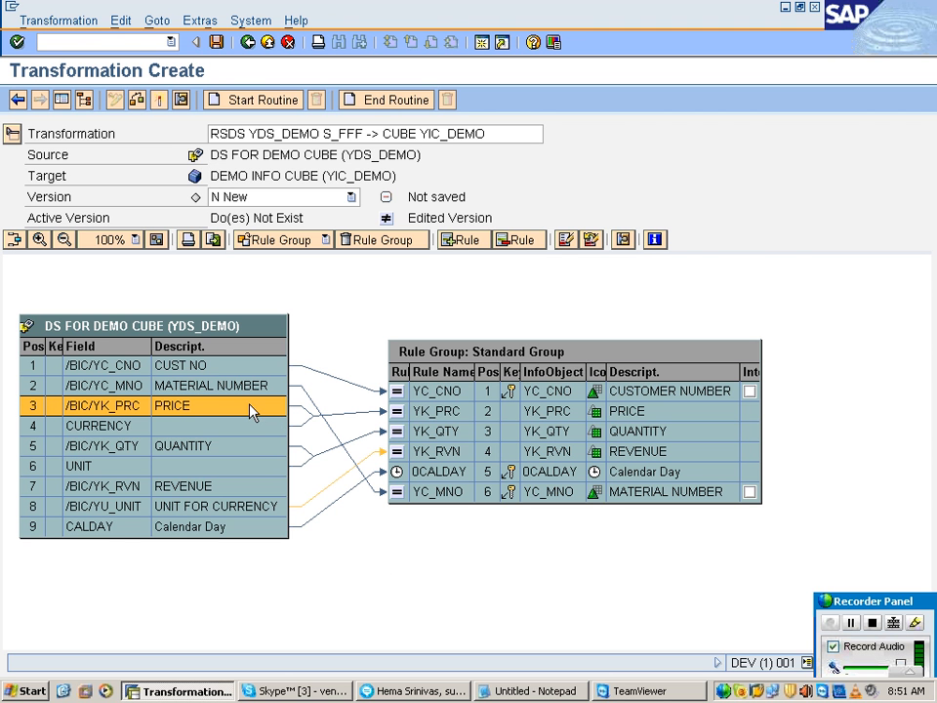
pyautogui.moveTo(251, 408); pyautogui.dragTo(395, 461)
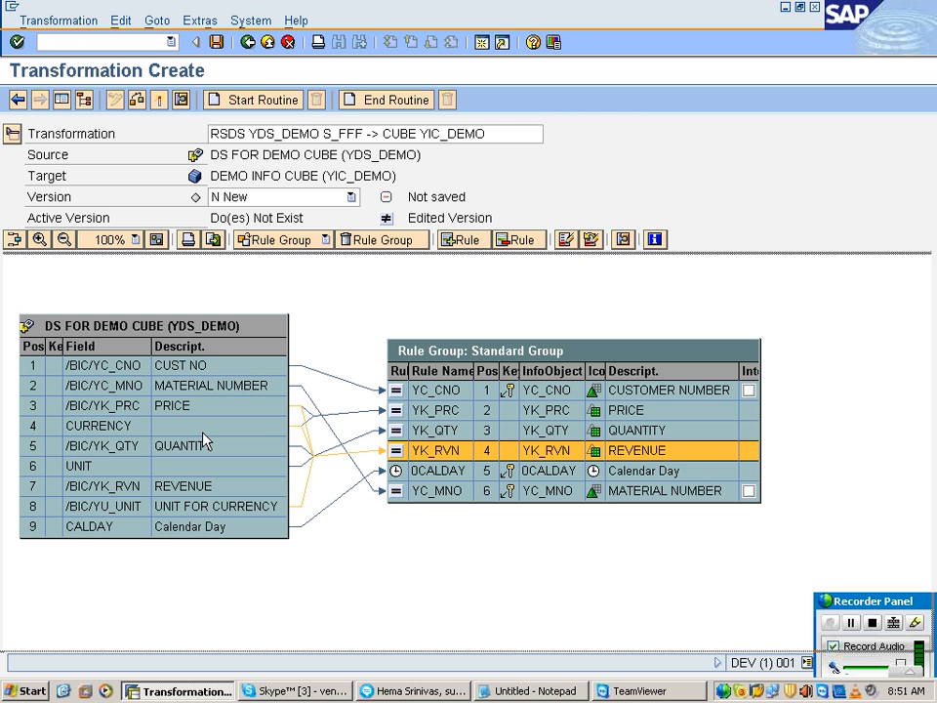
# Step: Delete the CURRENCY connection to the YK_RVN rule and connect the QUANTITY source field to that rule
pyautogui.rightClick(305, 441)
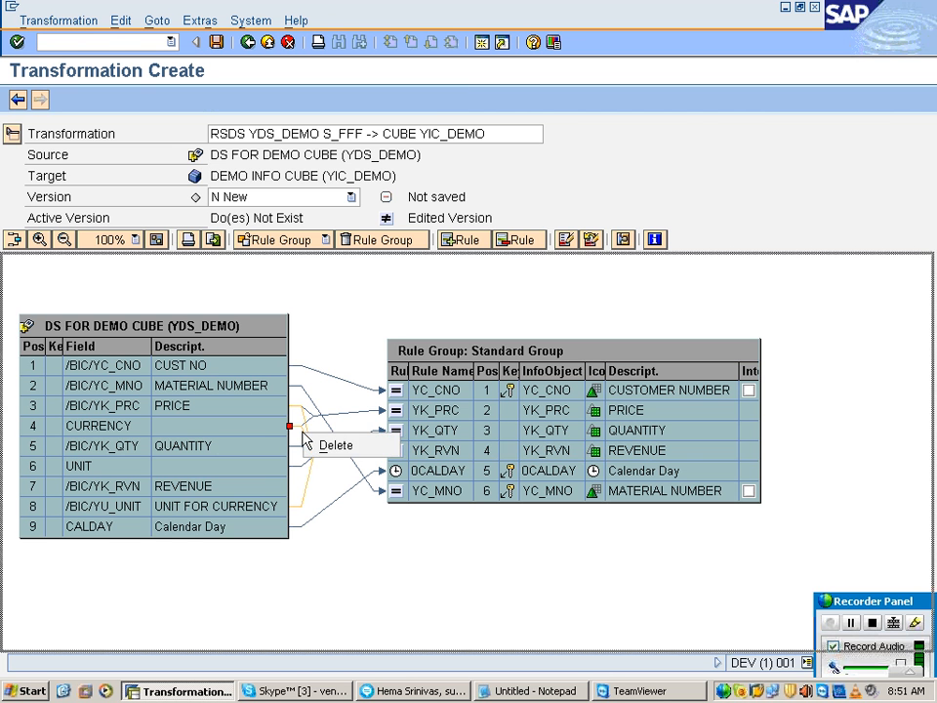
pyautogui.click(340, 445)
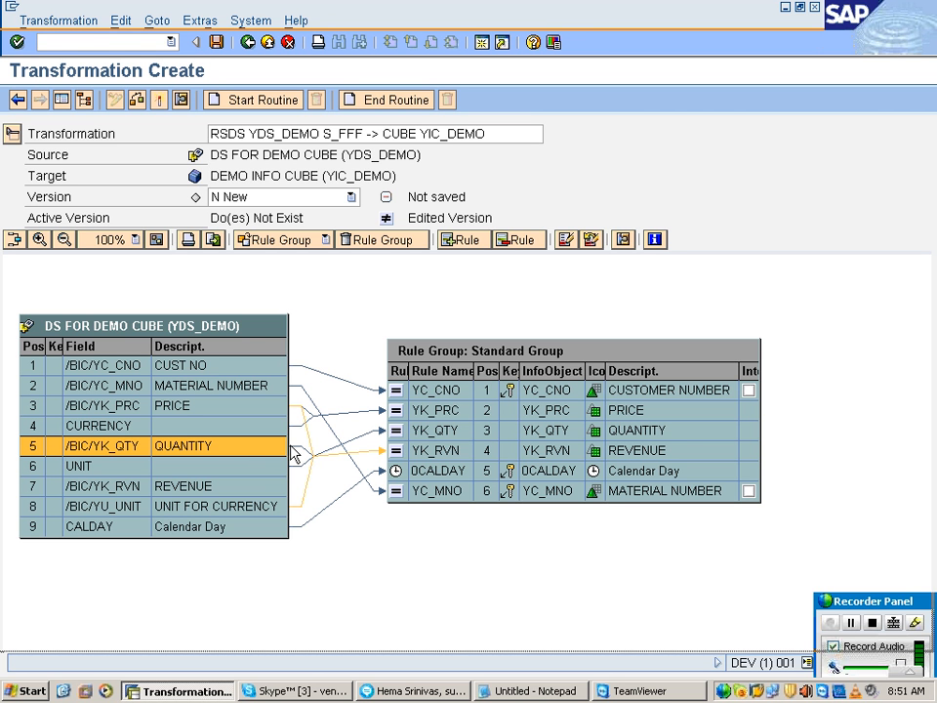
pyautogui.moveTo(293, 453); pyautogui.dragTo(397, 451)
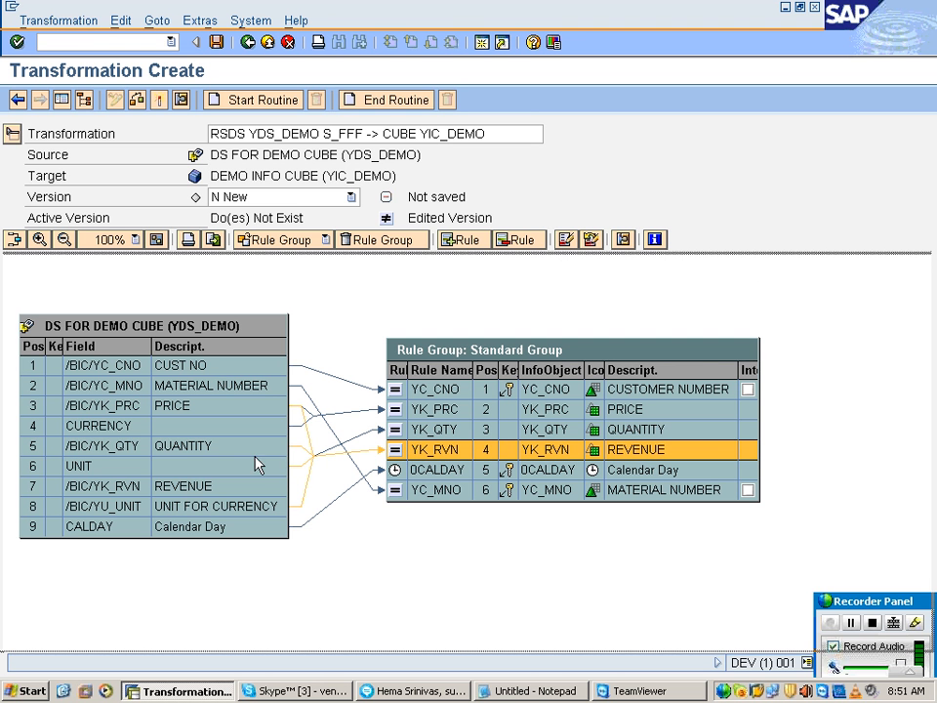
# Step: Delete the connection from the UNIT source field to the YK_RVN revenue rule
pyautogui.click(292, 469)
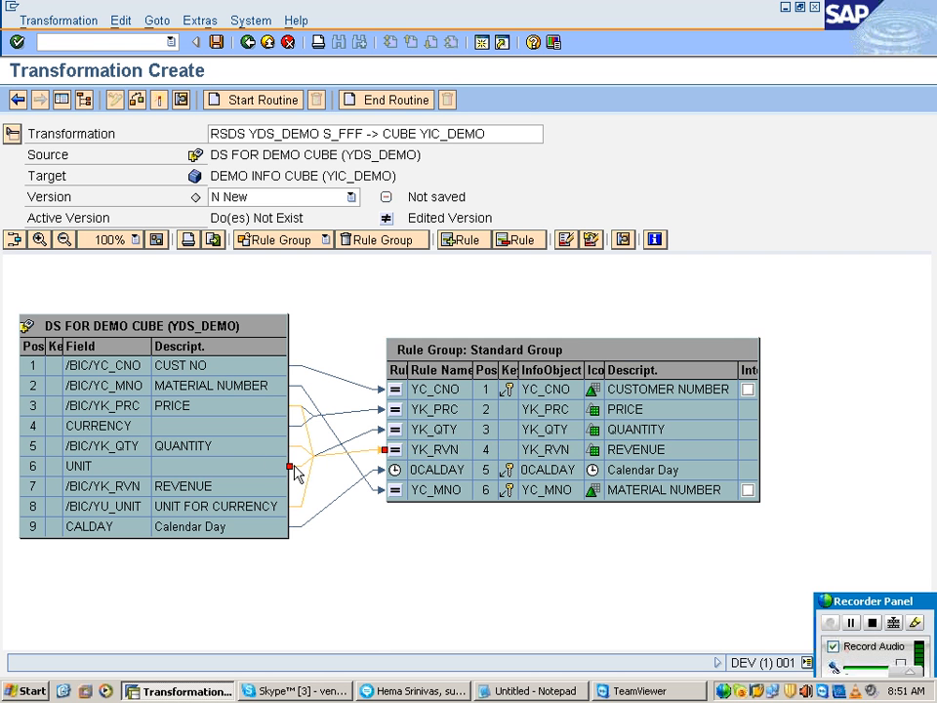
pyautogui.rightClick(294, 471)
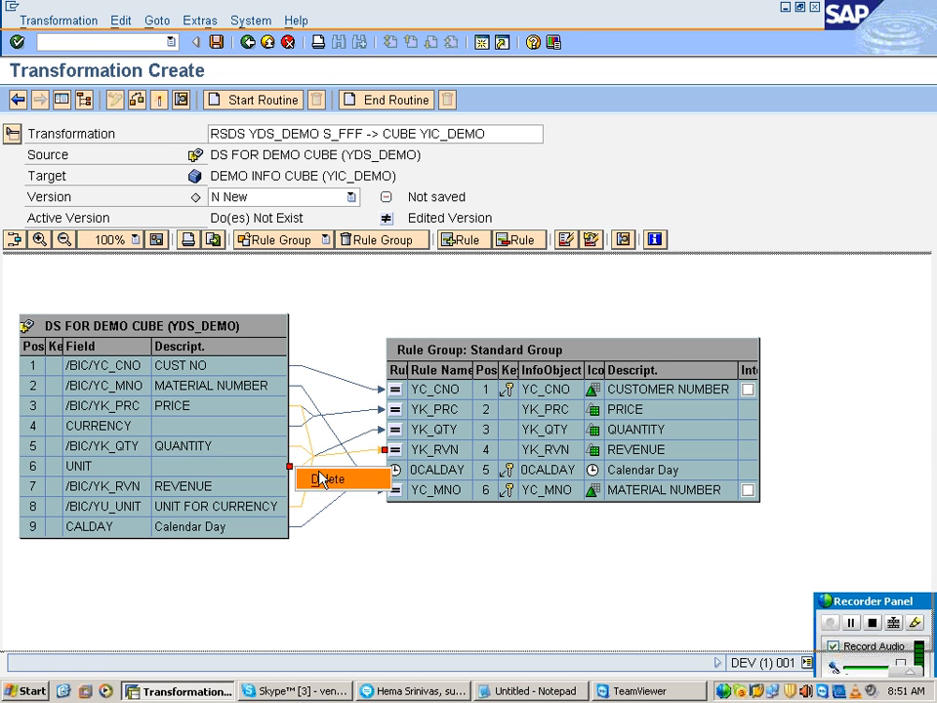
pyautogui.click(321, 478)
pyautogui.click(399, 448)
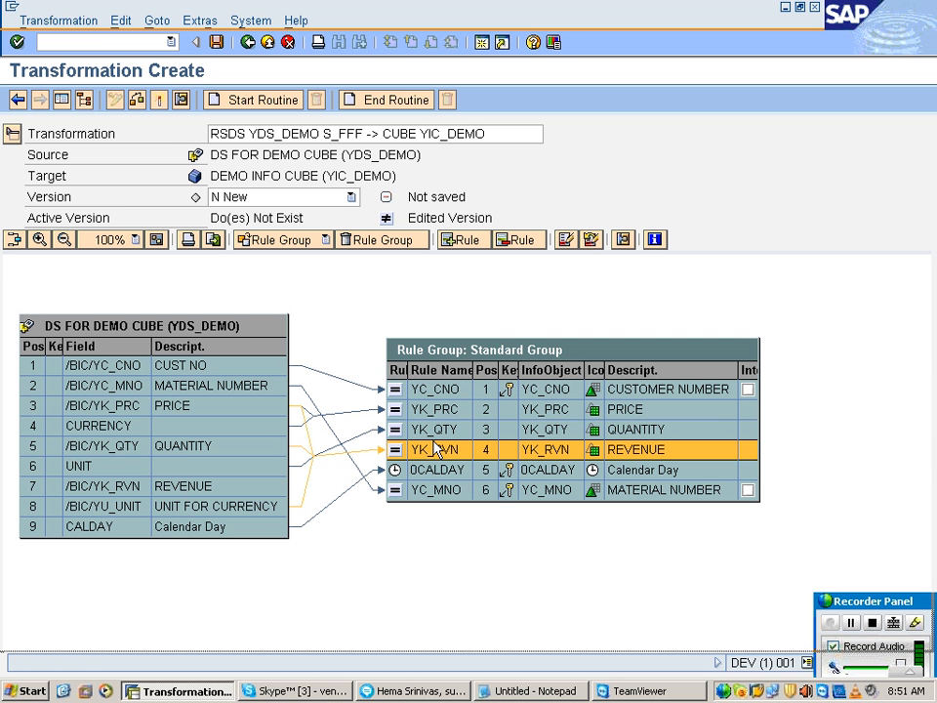
pyautogui.click(592, 242)
# Step: Connect the UNIT source field to the YK_RVN revenue rule
pyautogui.click(256, 414)
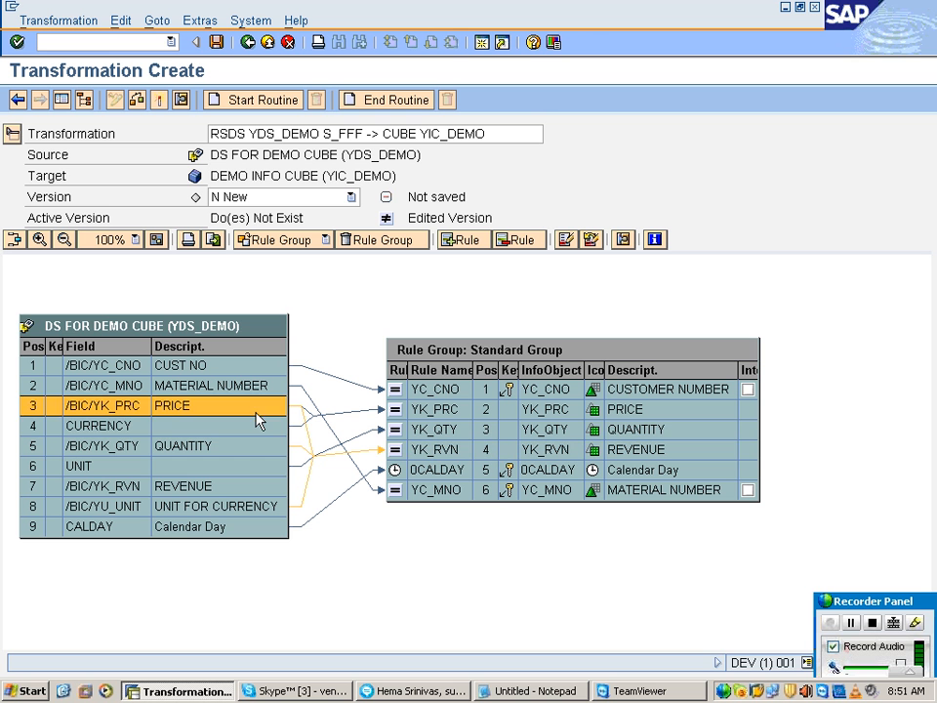
pyautogui.click(251, 445)
pyautogui.click(245, 486)
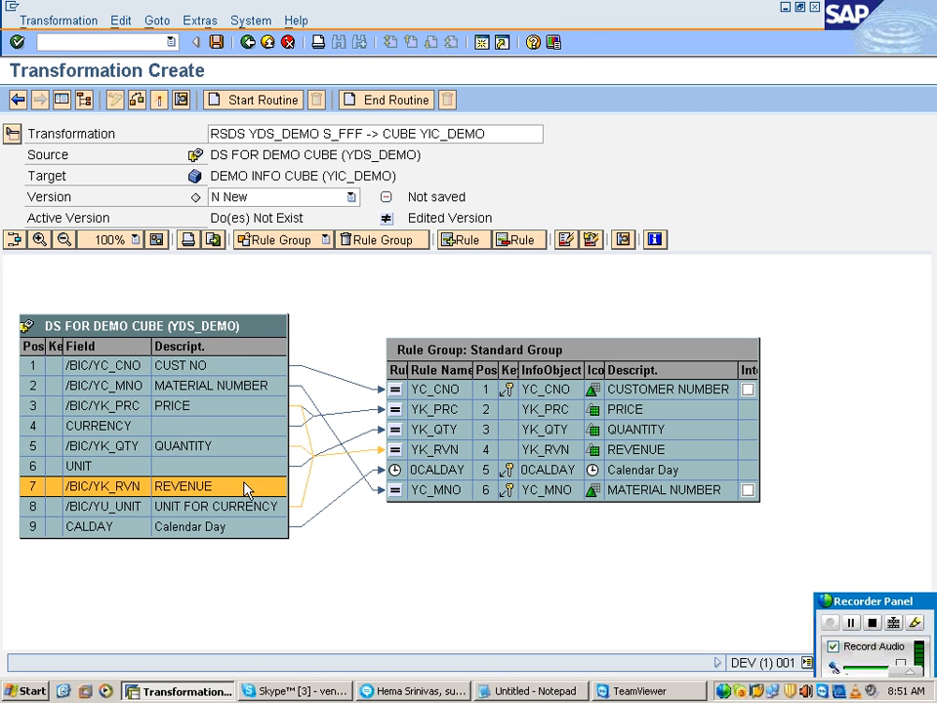
pyautogui.moveTo(247, 469); pyautogui.dragTo(391, 451)
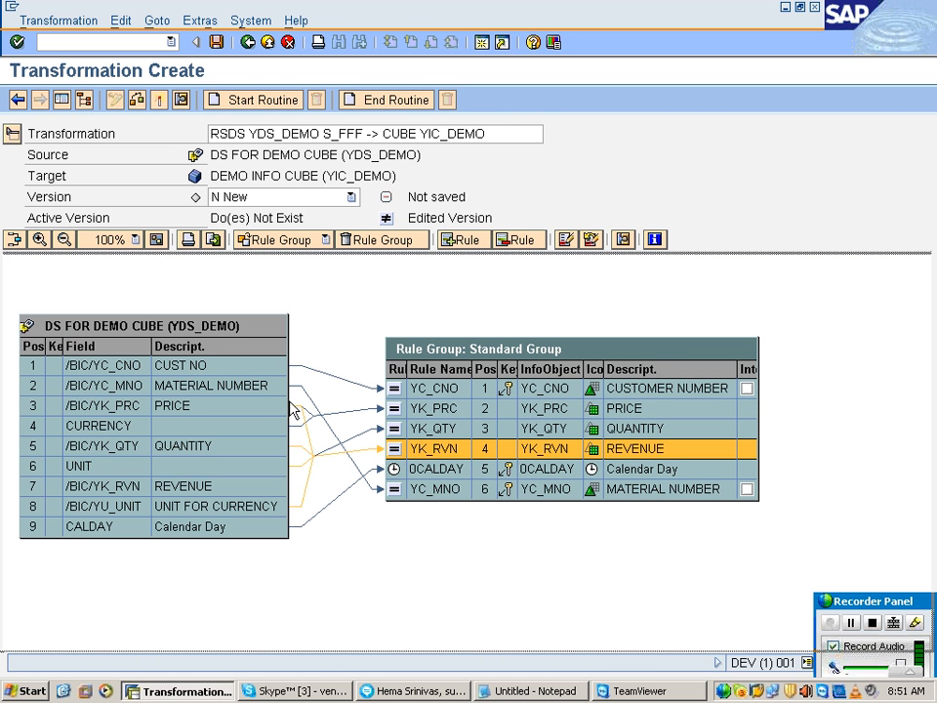
pyautogui.click(303, 469)
pyautogui.click(296, 464)
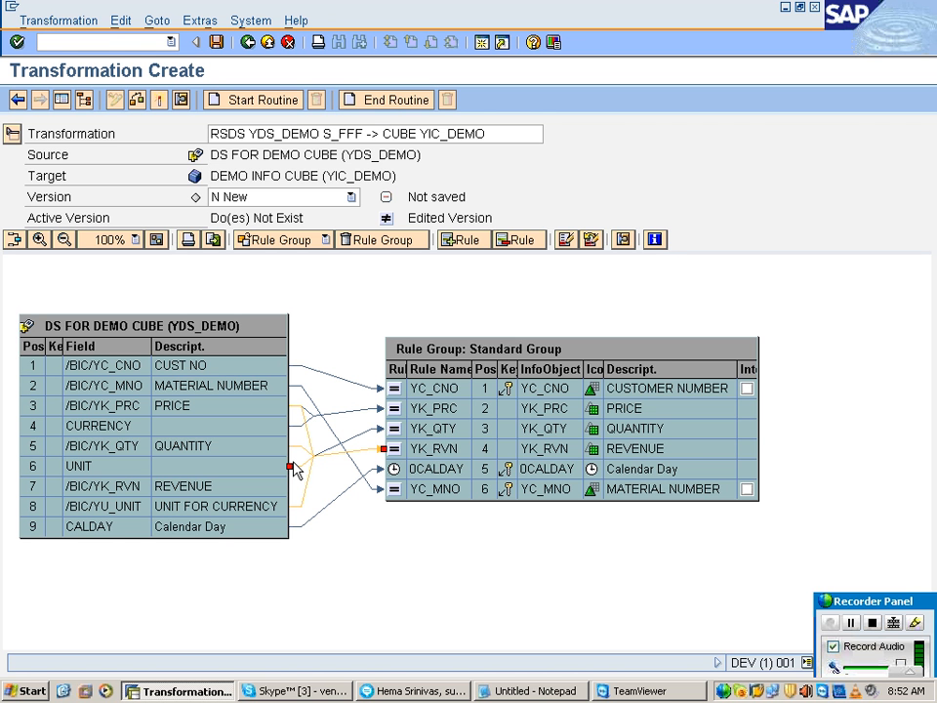
pyautogui.click(412, 455)
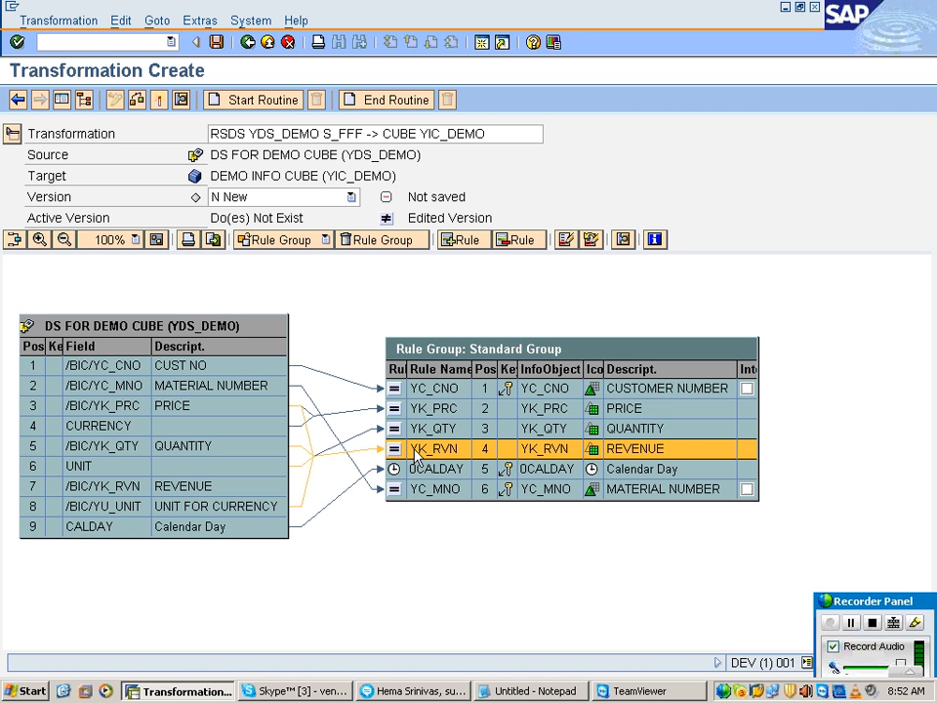
# Step: Remove UNIT from the source fields in the YK_RVN rule details and transfer the values
pyautogui.doubleClick(414, 450)
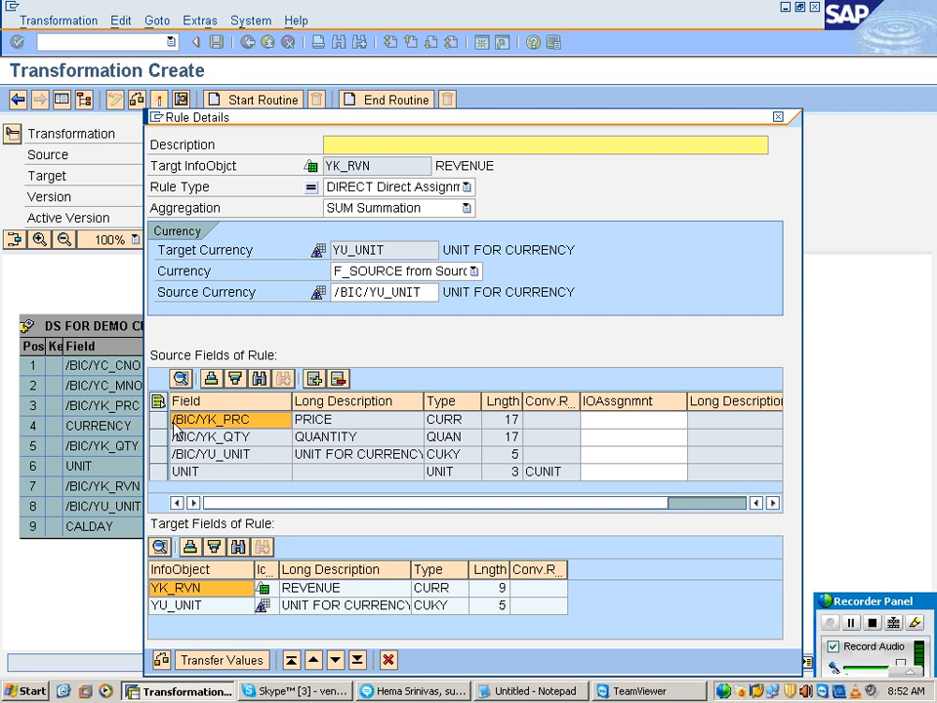
pyautogui.click(176, 423)
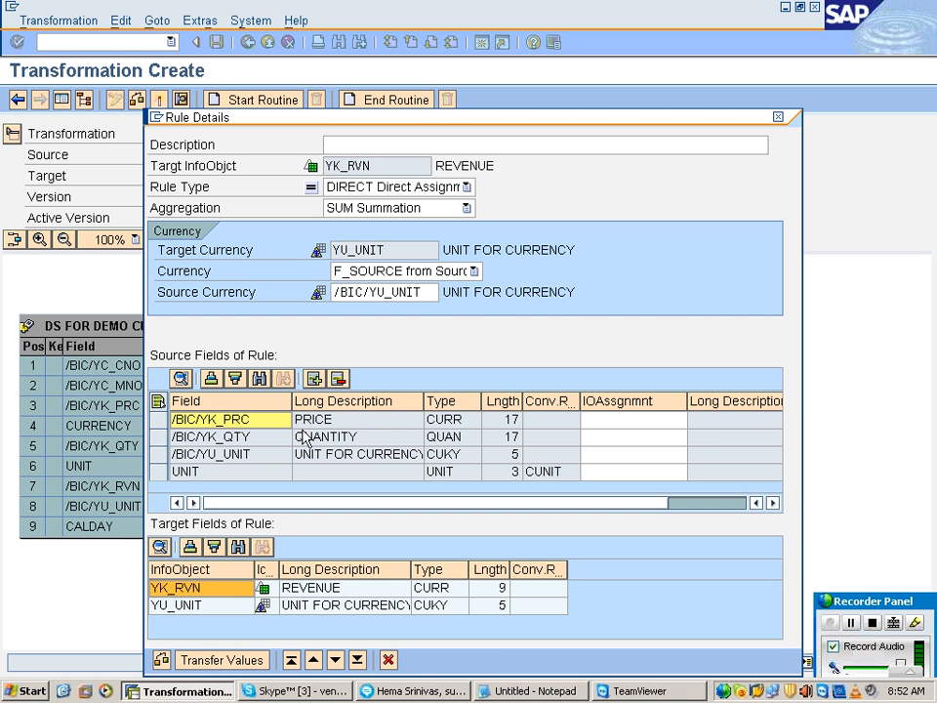
pyautogui.click(315, 420)
pyautogui.click(221, 440)
pyautogui.click(314, 436)
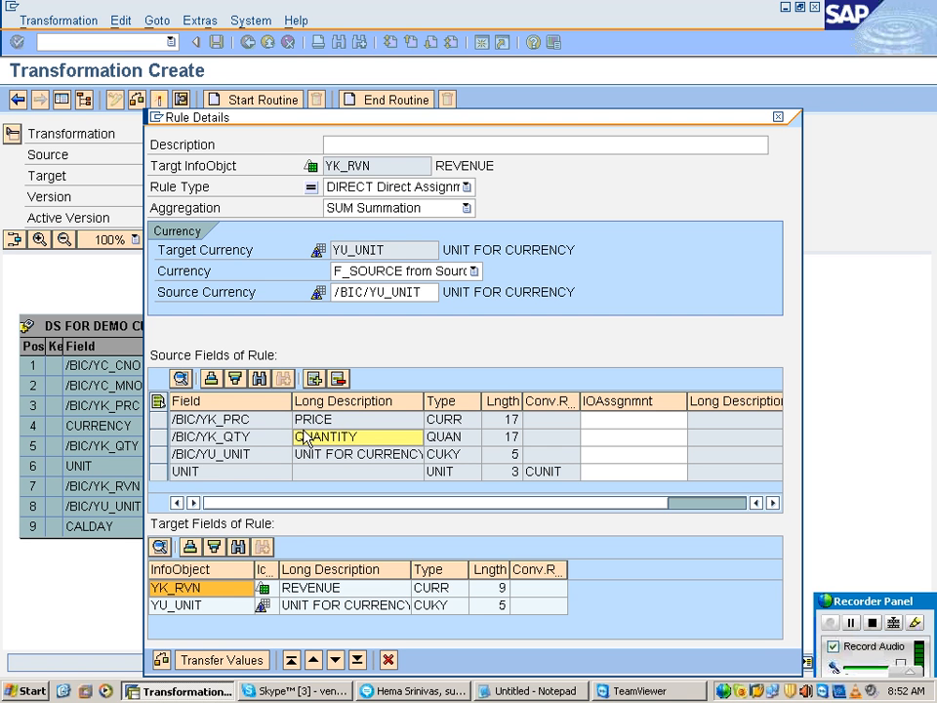
pyautogui.click(178, 438)
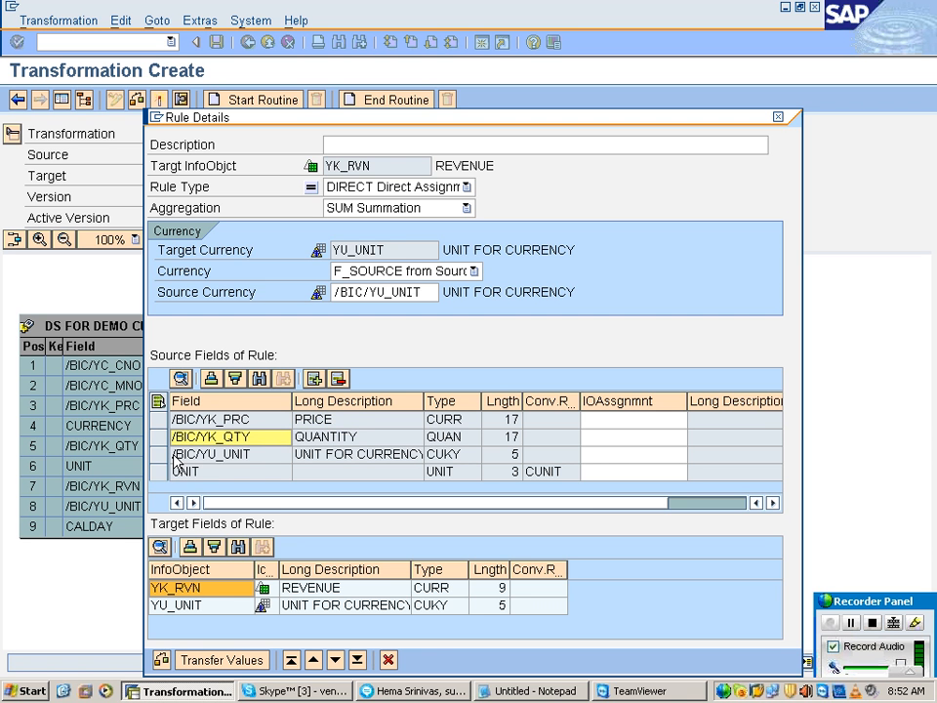
pyautogui.click(177, 455)
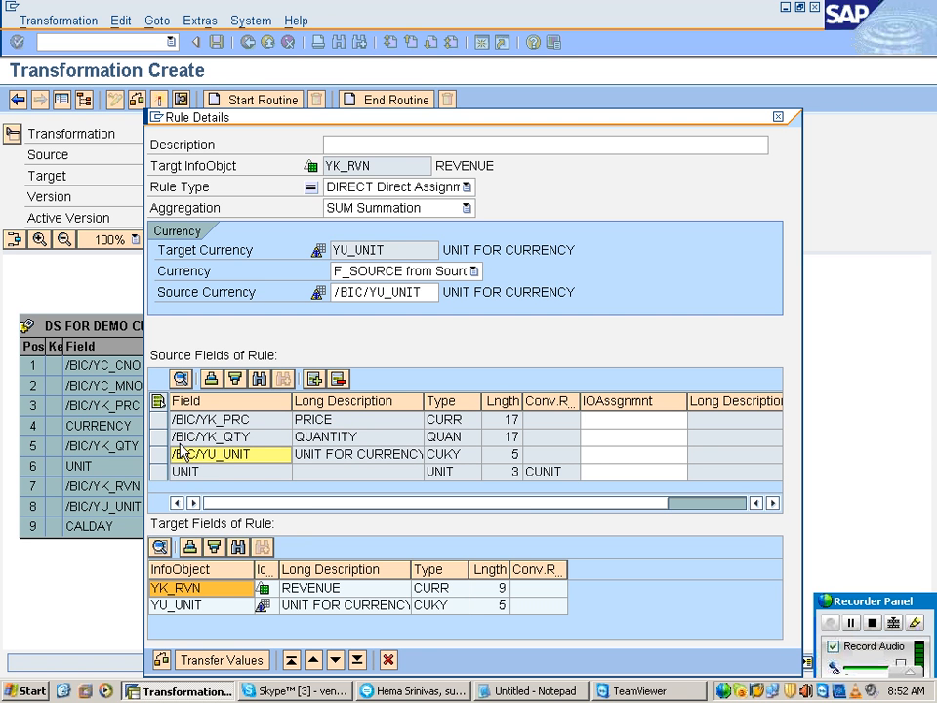
pyautogui.click(193, 473)
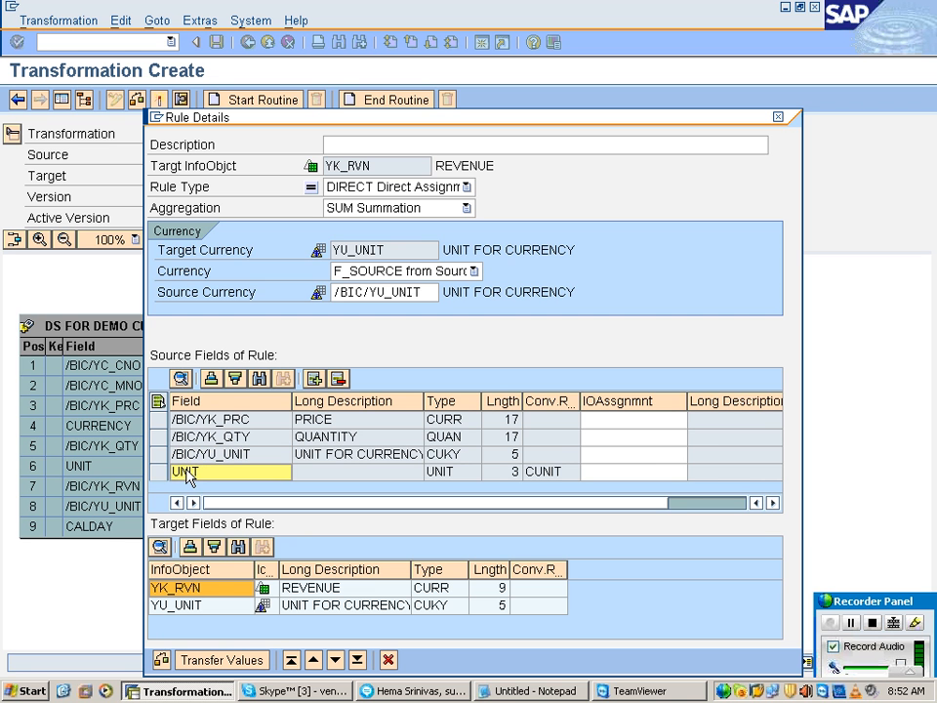
pyautogui.click(157, 469)
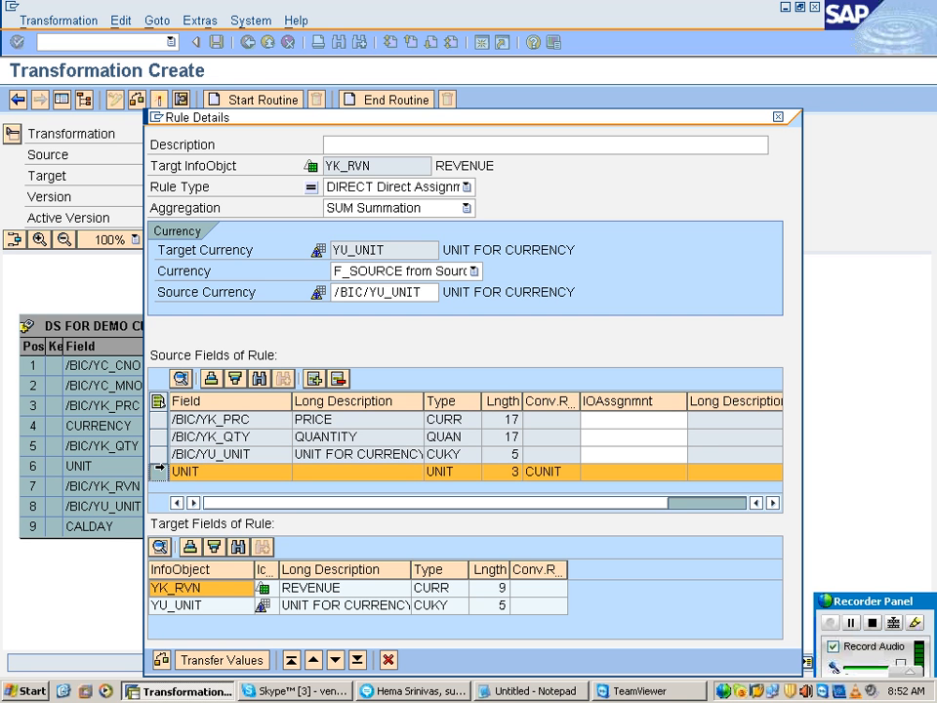
pyautogui.click(339, 380)
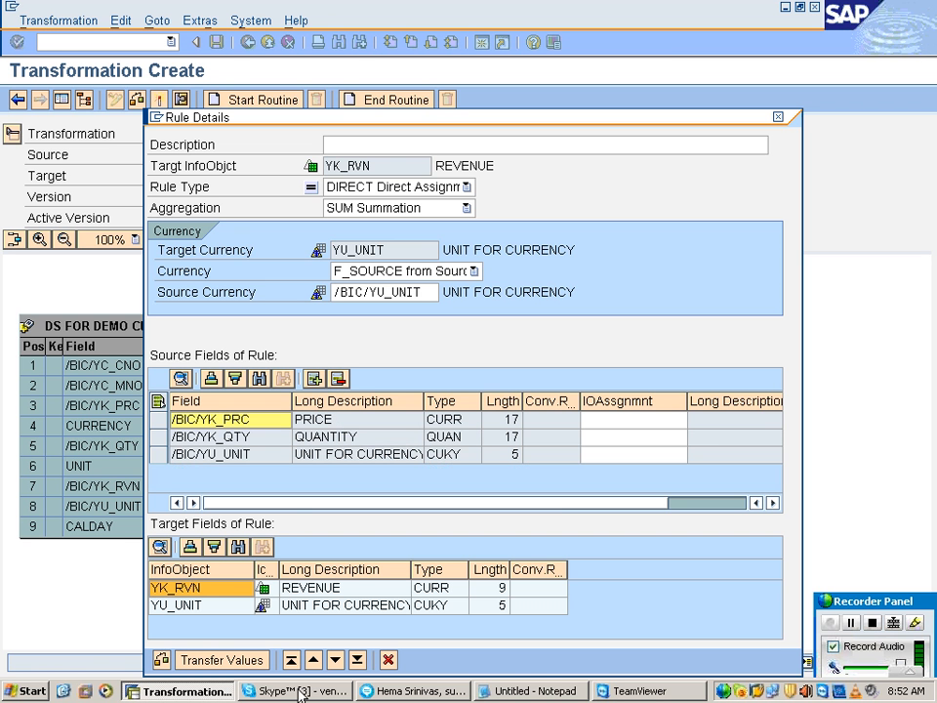
pyautogui.click(262, 665)
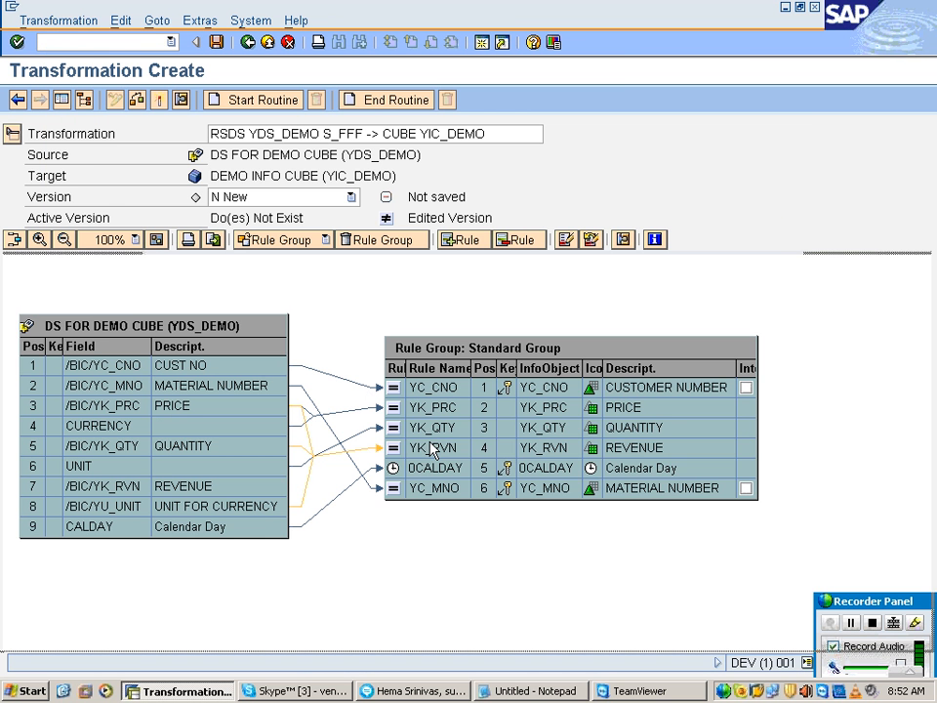
# Step: Reopen the YK_RVN rule details, dismiss the consistency log and set the rule type to FORMULA
pyautogui.click(383, 447)
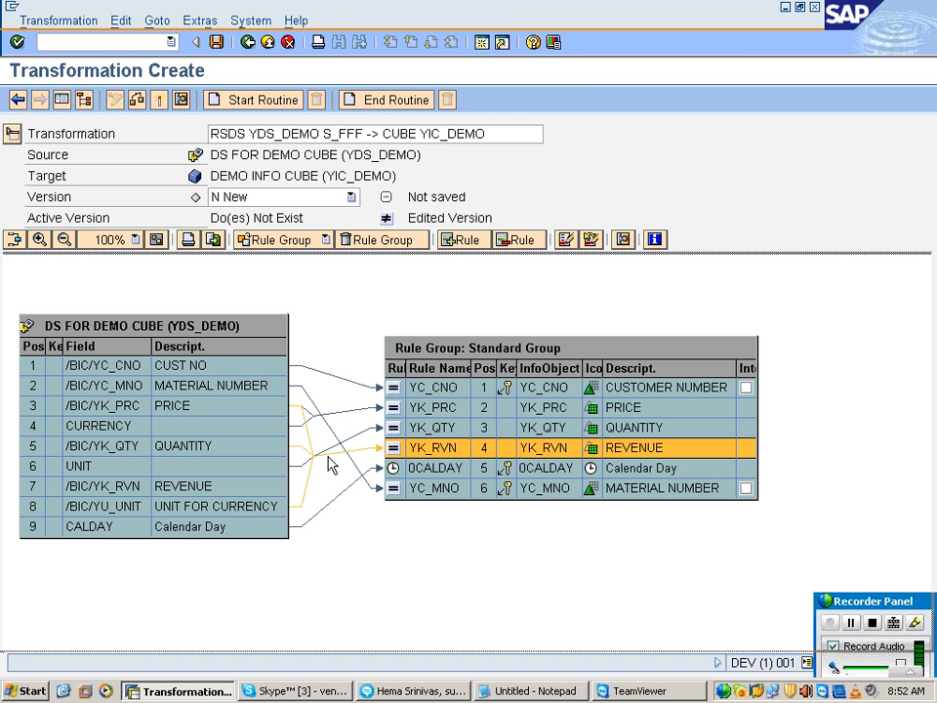
pyautogui.doubleClick(426, 452)
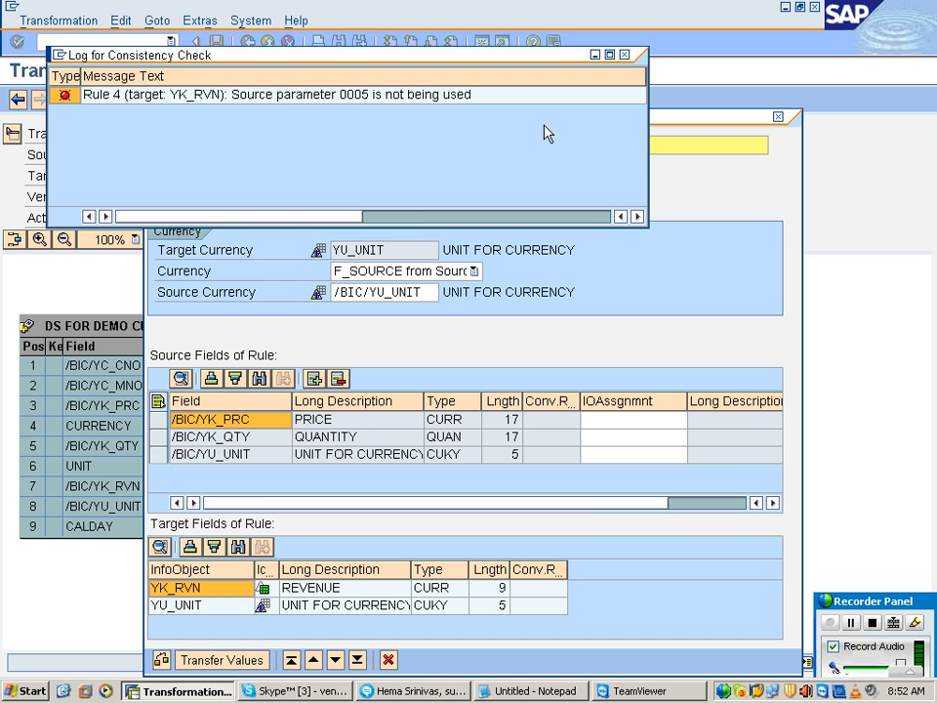
pyautogui.click(625, 55)
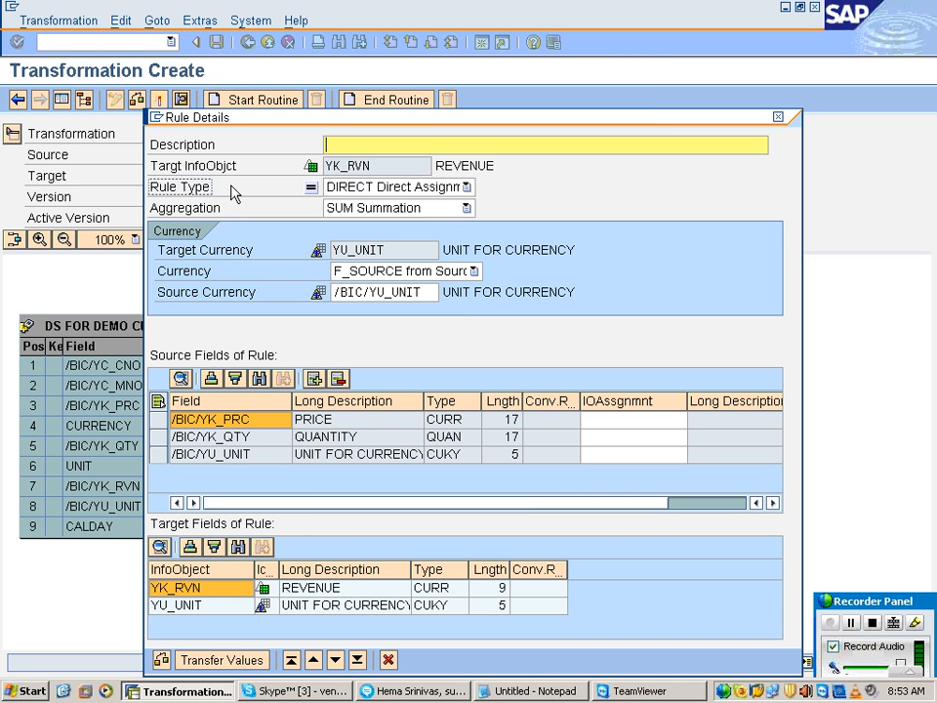
pyautogui.click(398, 188)
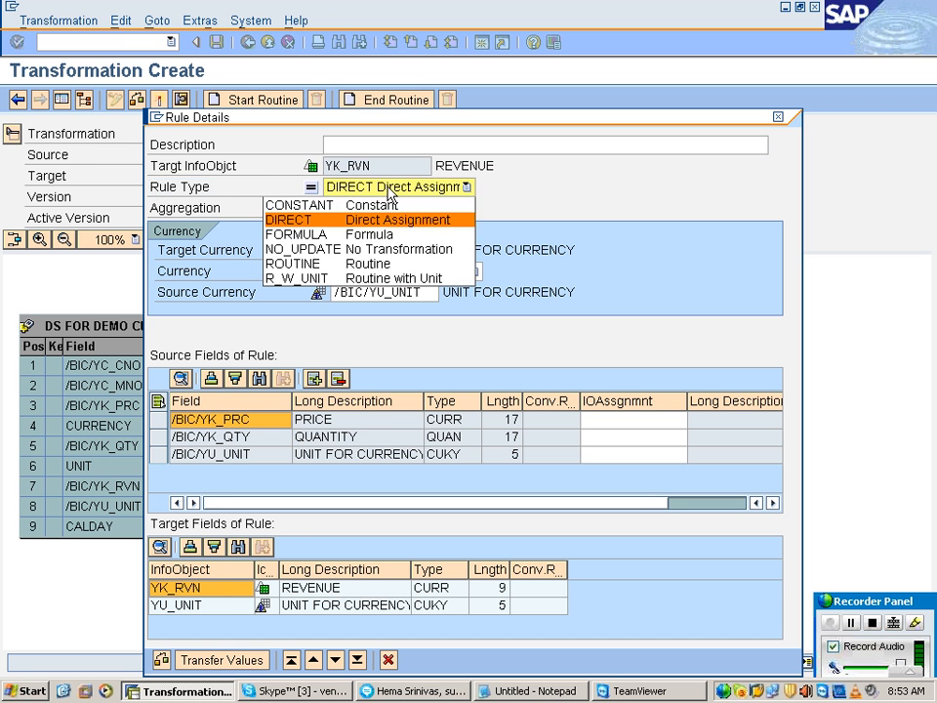
pyautogui.click(386, 235)
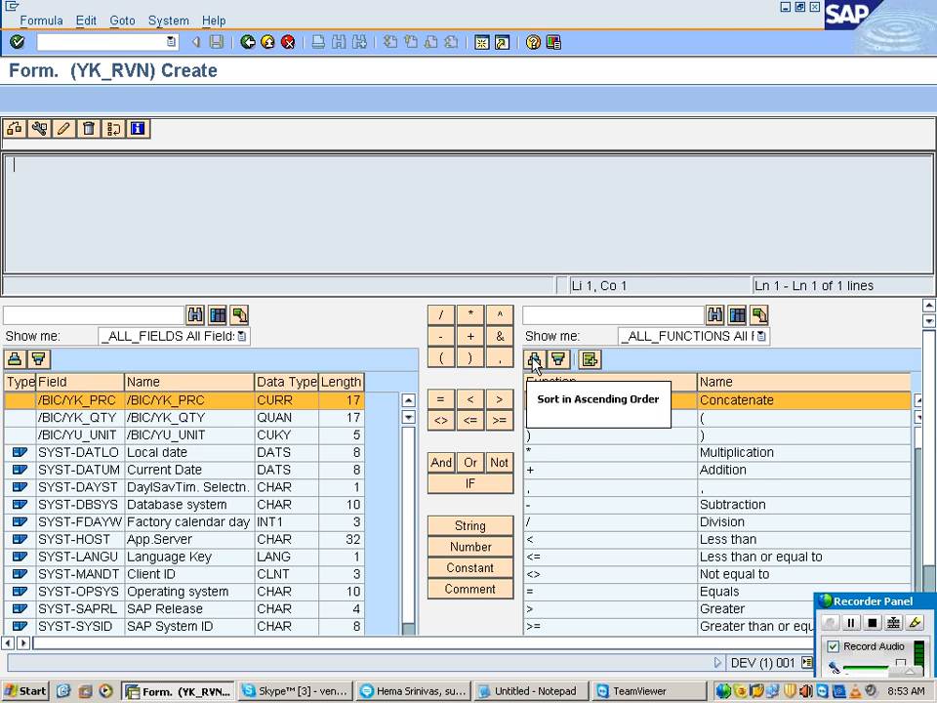
# Step: Define the YK_RVN formula as /BIC/YK_PRC * /BIC/YK_QTY and transfer the values to the transformation rule
pyautogui.click(195, 417)
pyautogui.click(194, 402)
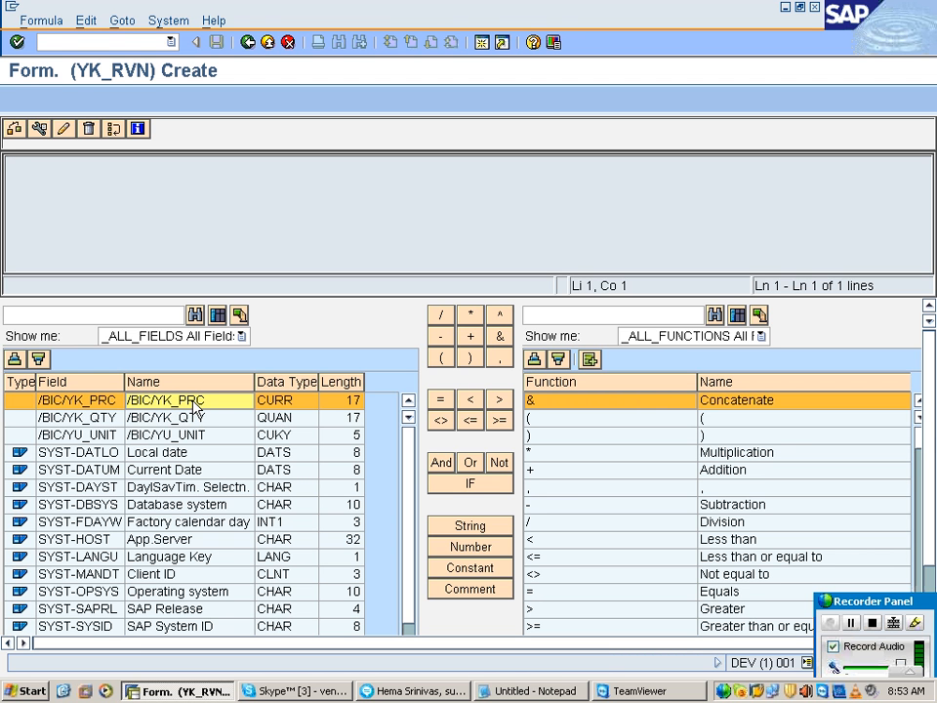
pyautogui.doubleClick(191, 403)
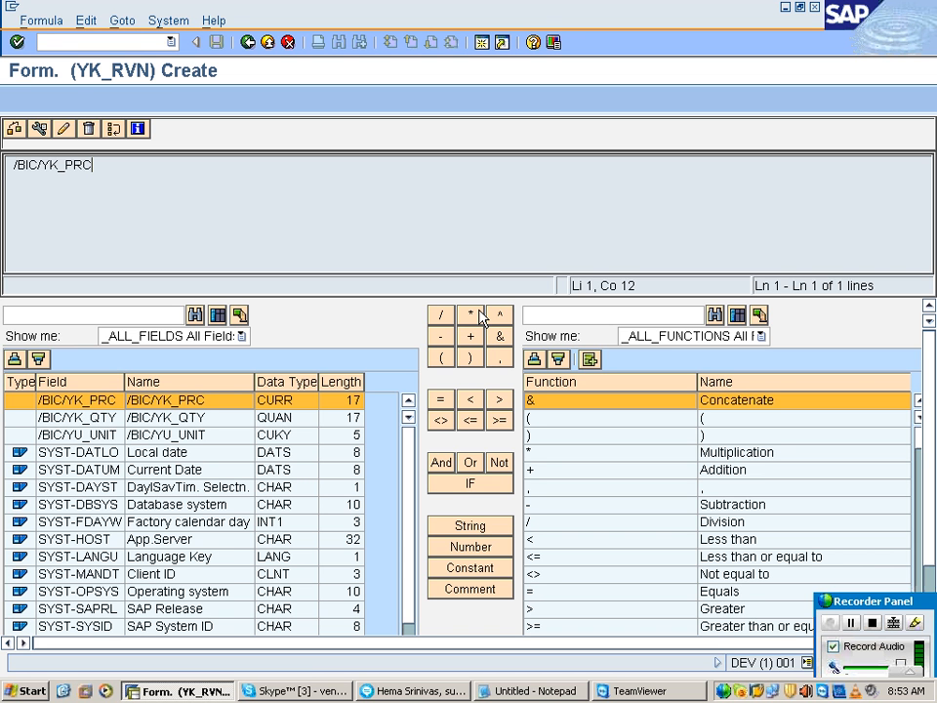
pyautogui.doubleClick(176, 418)
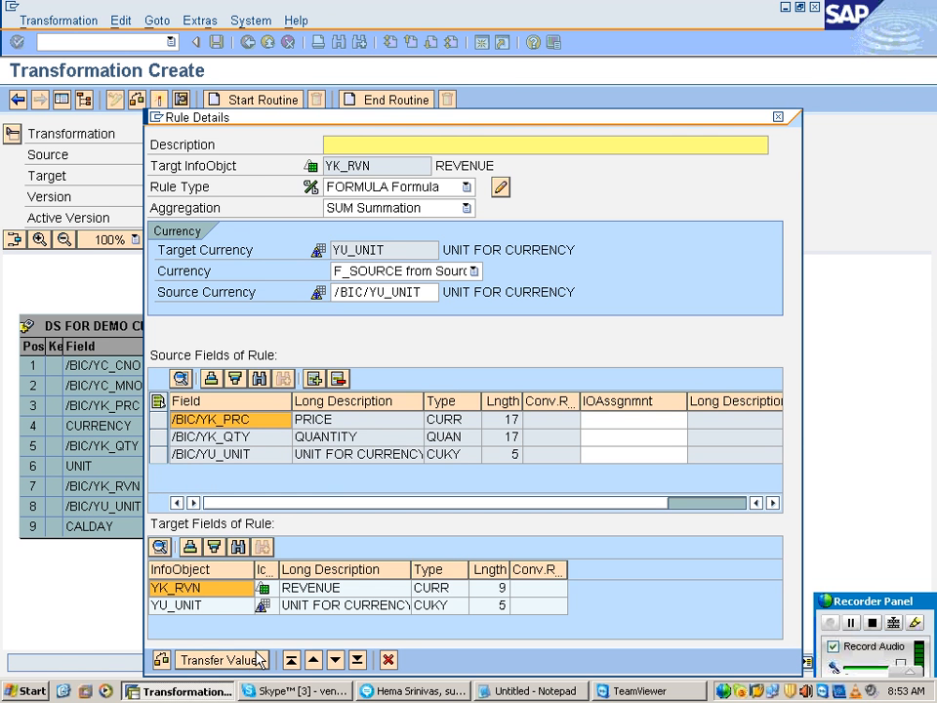
pyautogui.click(256, 657)
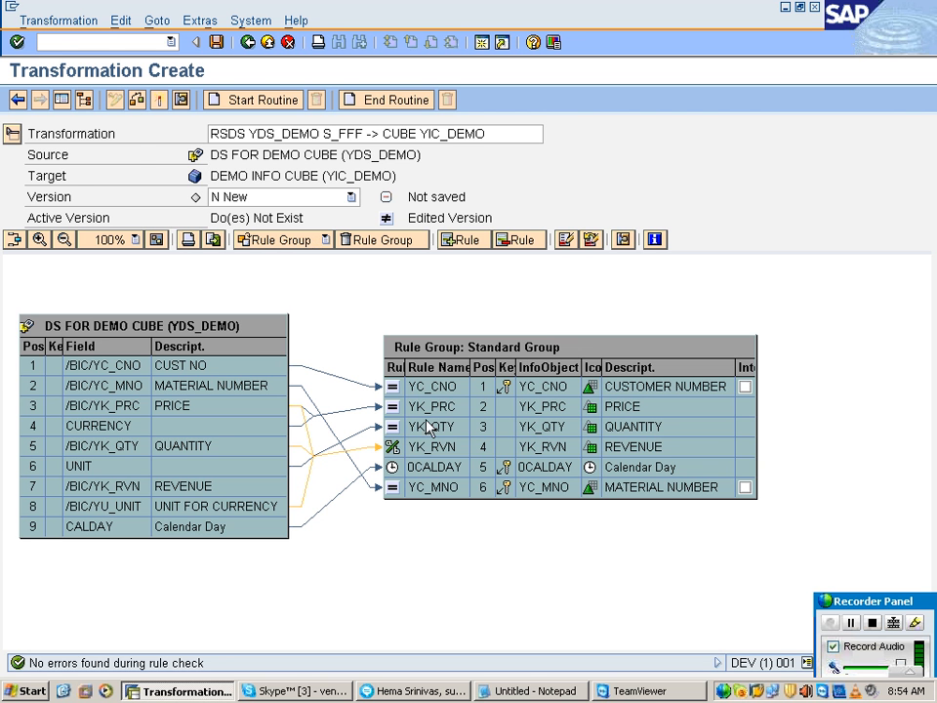
# Step: Switch to Notepad and add the line "APPLY TRANSFORMATIONS." below CREATE TRANSFORMATION
pyautogui.click(540, 691)
pyautogui.click(179, 553)
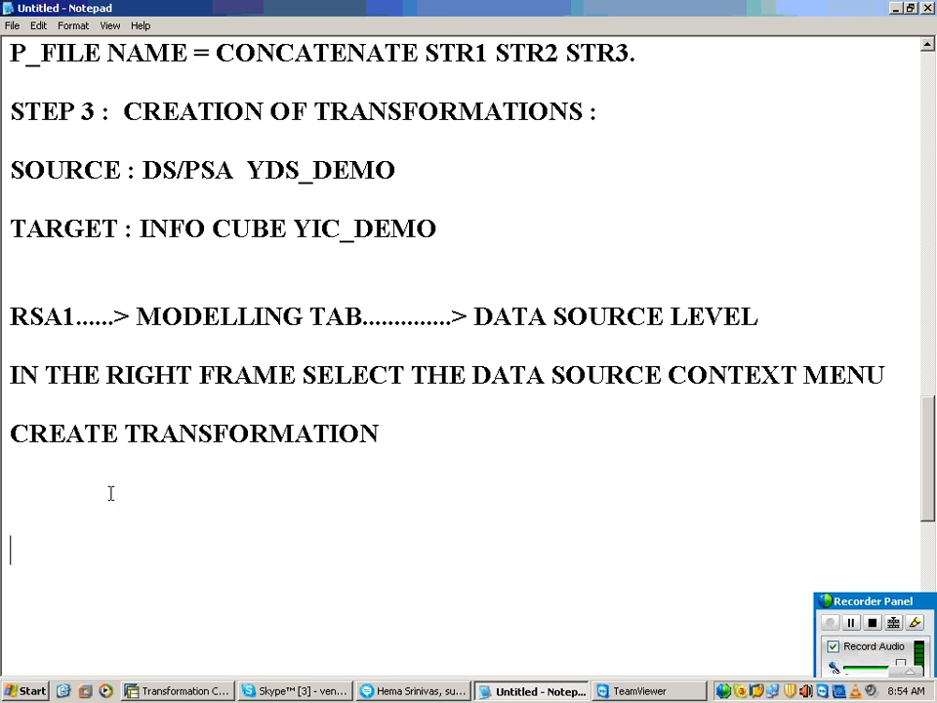
pyautogui.write('APPLY')
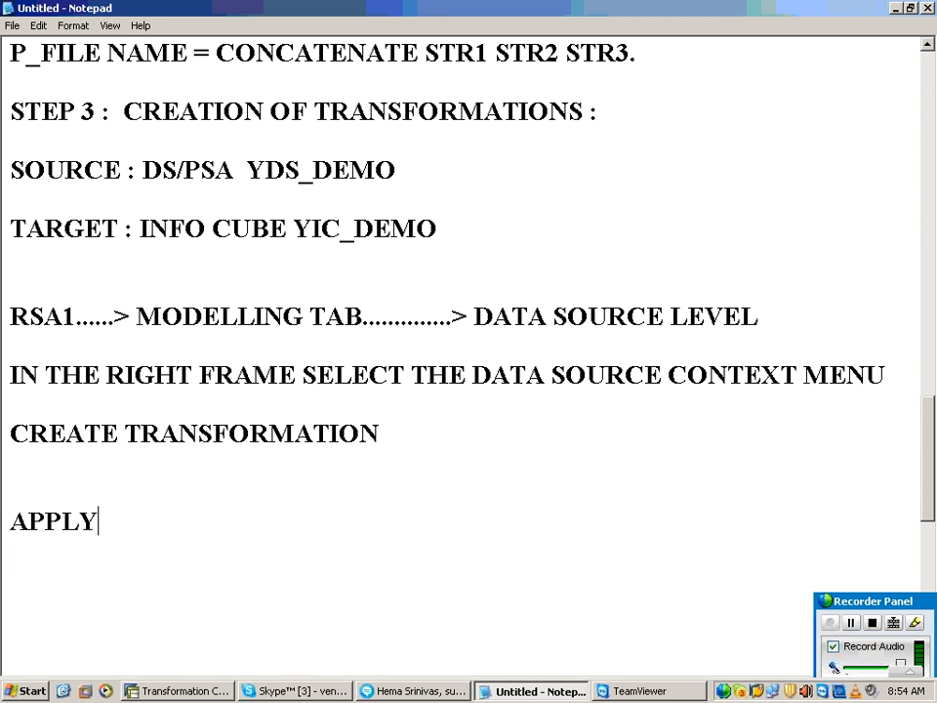
pyautogui.write(' TRANSFORMATIONS')
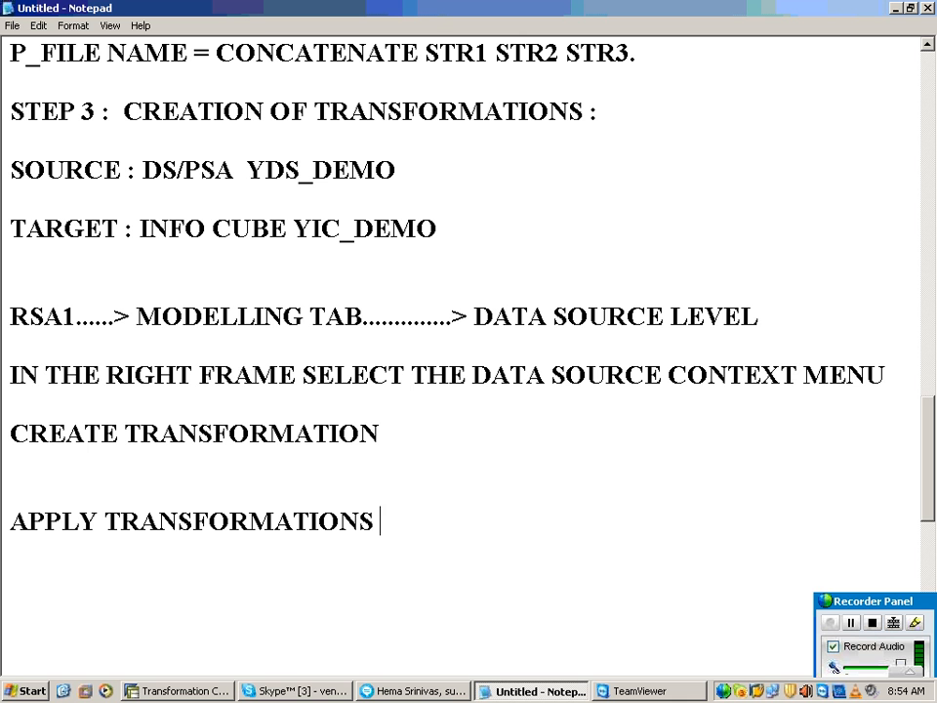
pyautogui.press('BackSpace')
pyautogui.write('.')
# Step: Add the heading "RULE GROUPS :" below the APPLY TRANSFORMATIONS line, separated by blank lines
pyautogui.press('Return')
pyautogui.press('Return')
pyautogui.press('Return')
pyautogui.write('RULE')
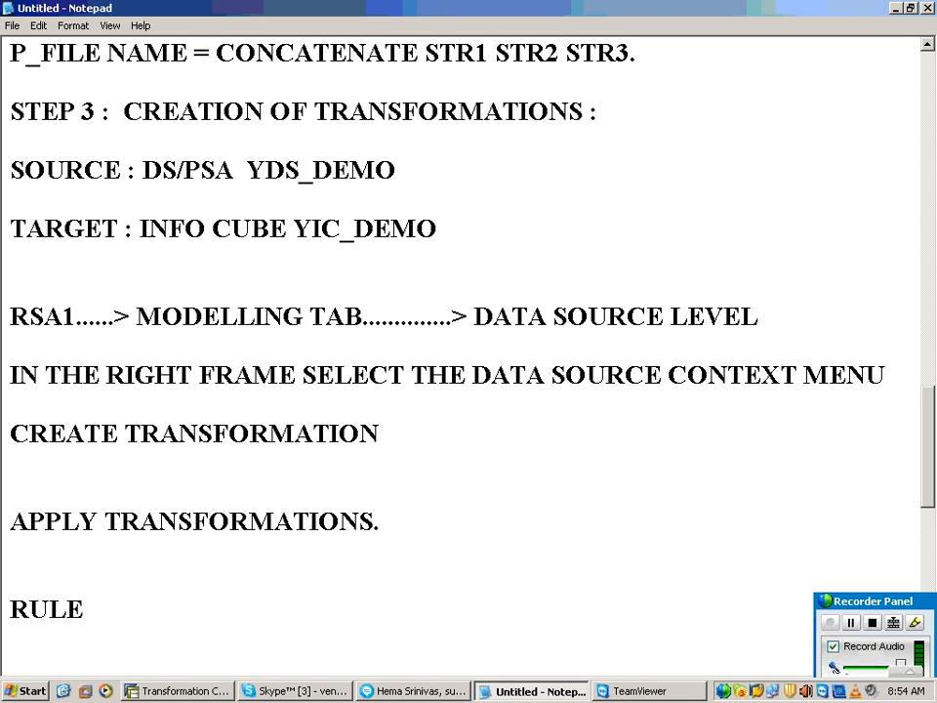
pyautogui.write(' GROUP')
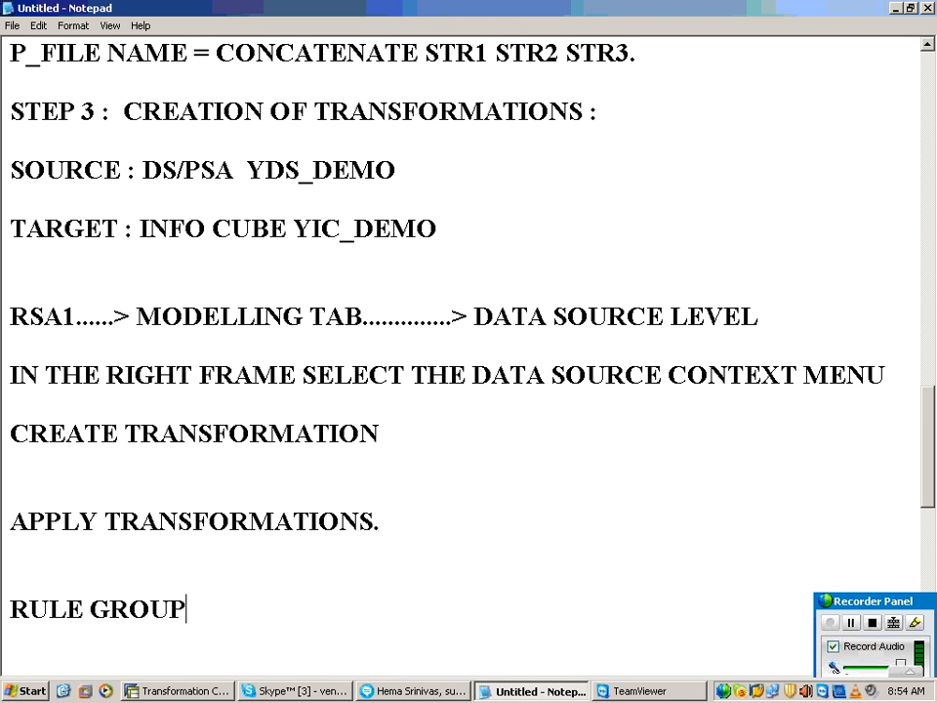
pyautogui.write('S :')
pyautogui.press('Return')
pyautogui.press('Return')
pyautogui.press('Return')
pyautogui.press('Return')
pyautogui.press('Return')
pyautogui.press('Return')
pyautogui.press('Return')
pyautogui.press('Return')
pyautogui.press('Return')
pyautogui.press('Return')
pyautogui.press('Return')
pyautogui.press('Return')
pyautogui.press('Return')
pyautogui.press('Return')
pyautogui.press('Return')
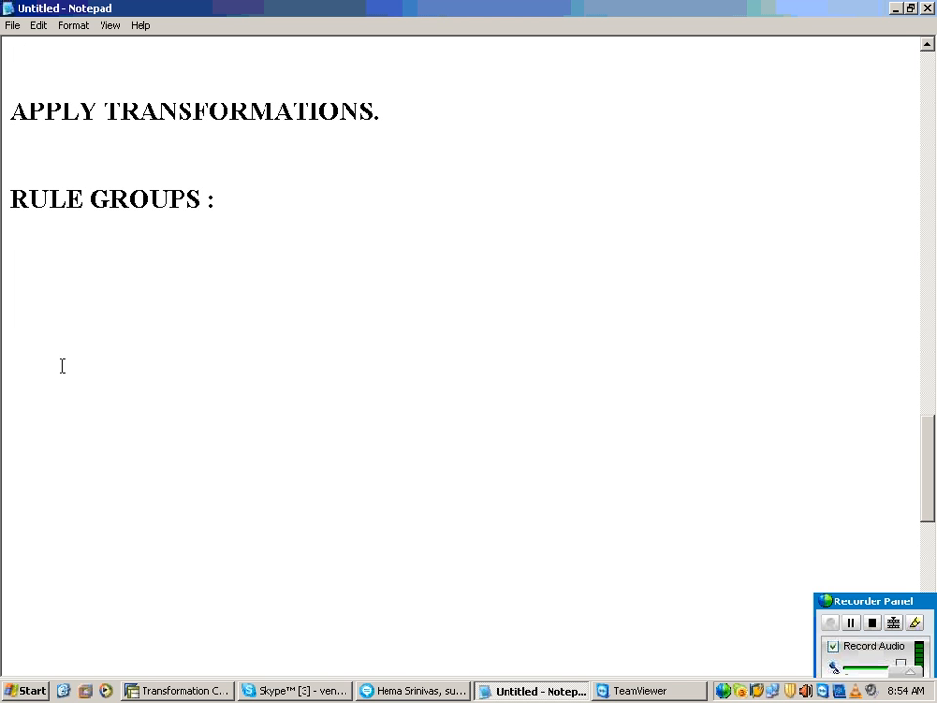
# Step: Below the RULE GROUPS heading, after a blank line, write "WHENEVER WE WANT MULTIPLE SETS OF TRANSFORMATIONS WE USE RULE GROUPS."
pyautogui.click(235, 213)
pyautogui.press('Return')
pyautogui.write('WHENEVE')
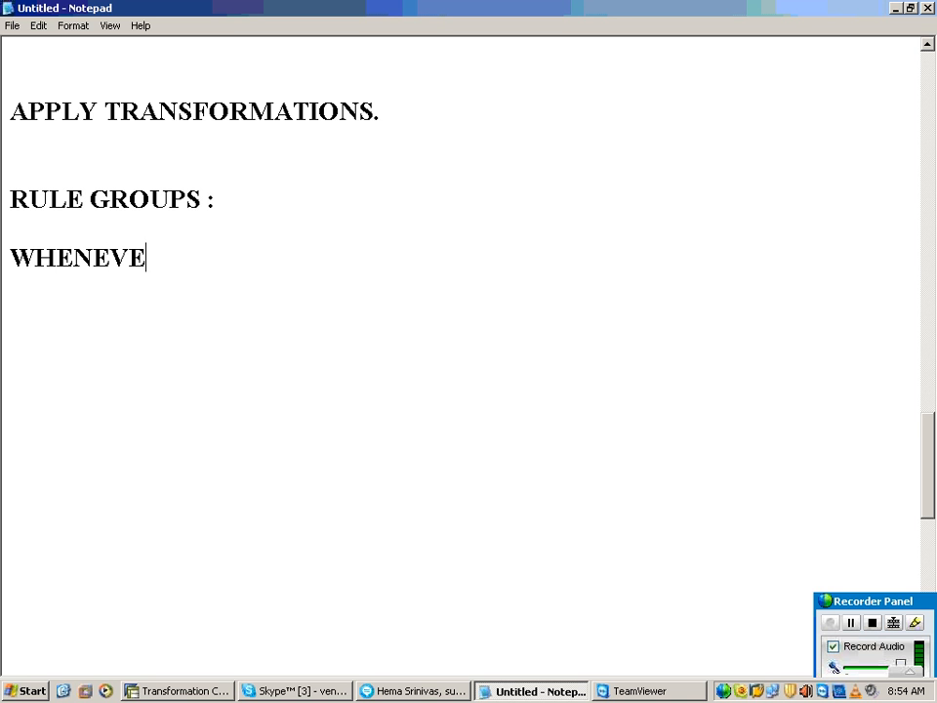
pyautogui.write('R WE WANT M')
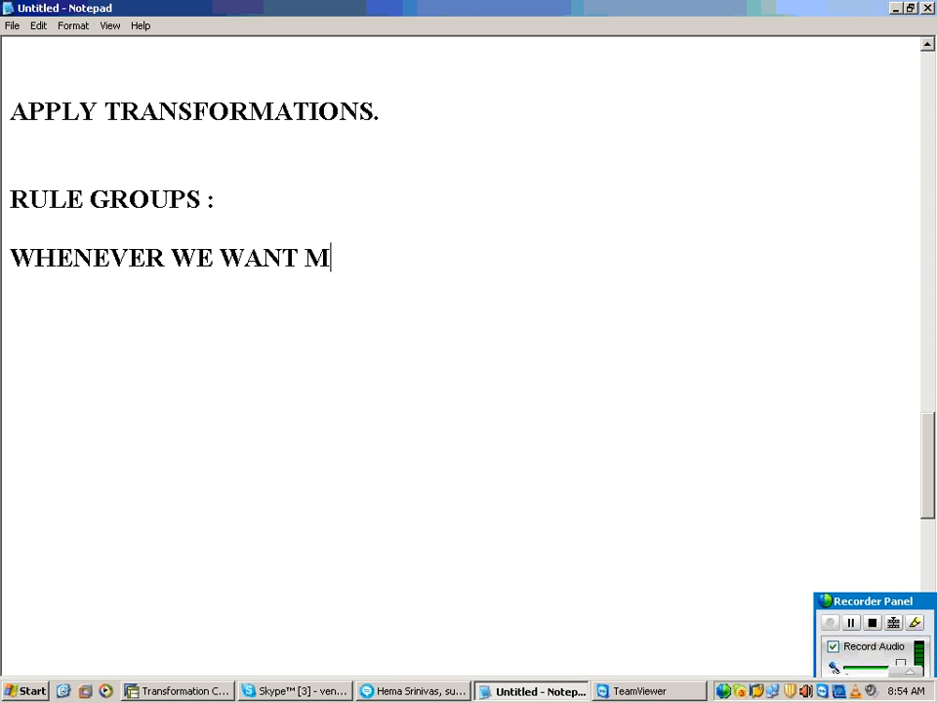
pyautogui.write('ULTIPL')
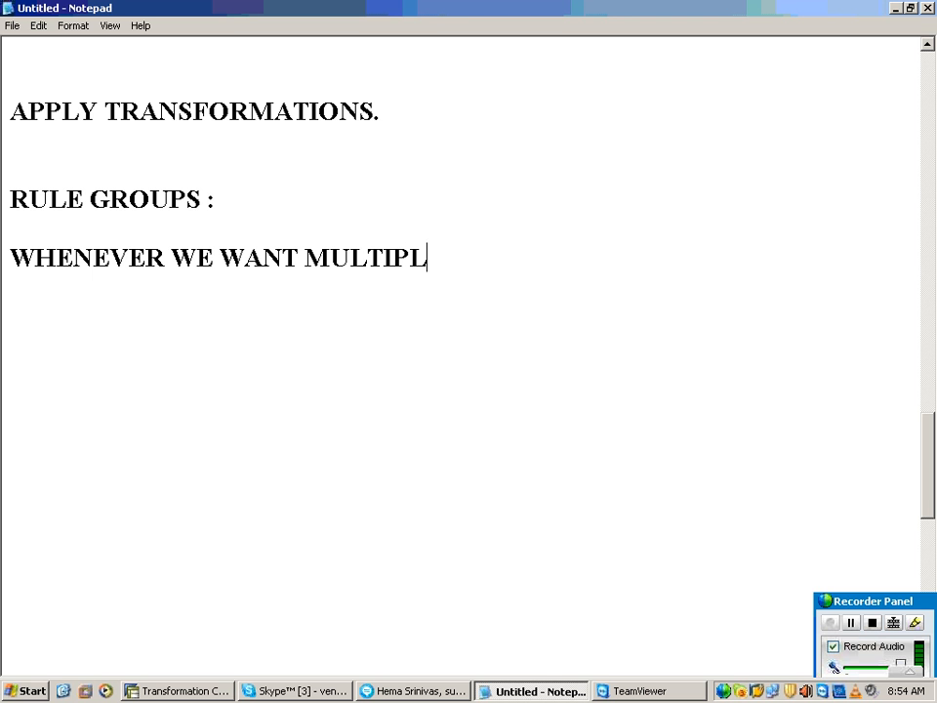
pyautogui.write('E SETS DO')
pyautogui.press('BackSpace')
pyautogui.press('BackSpace')
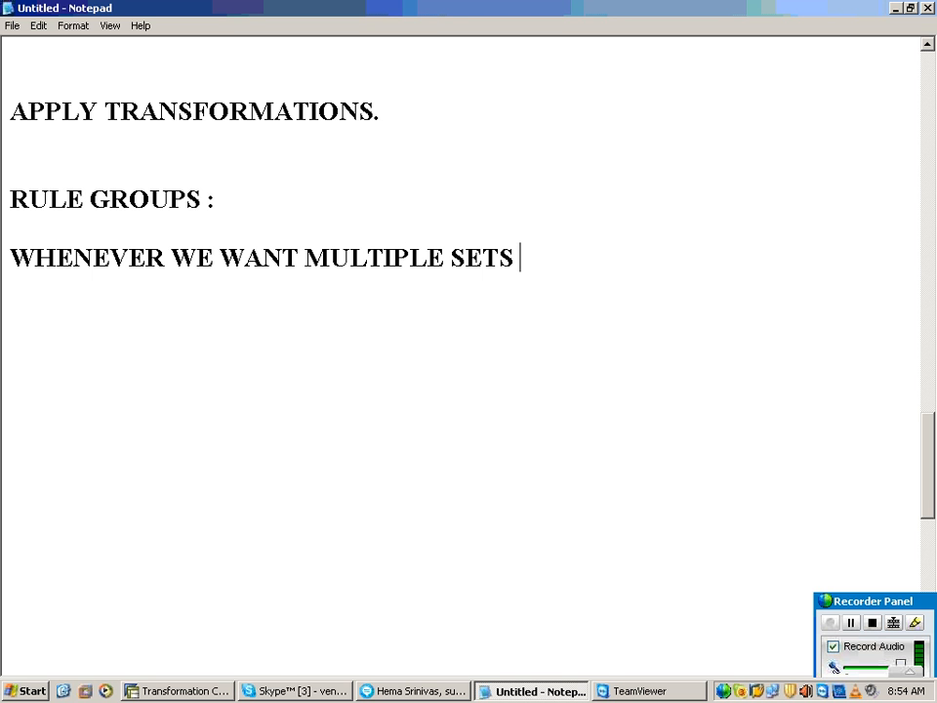
pyautogui.write('OF TRANSF')
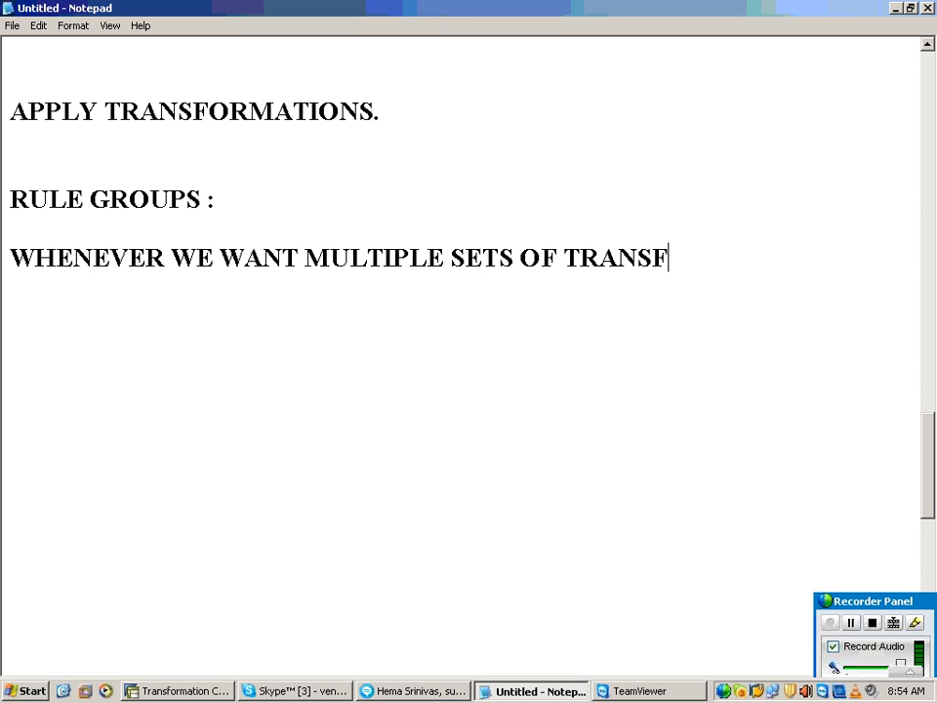
pyautogui.write('ORMATIONS ')
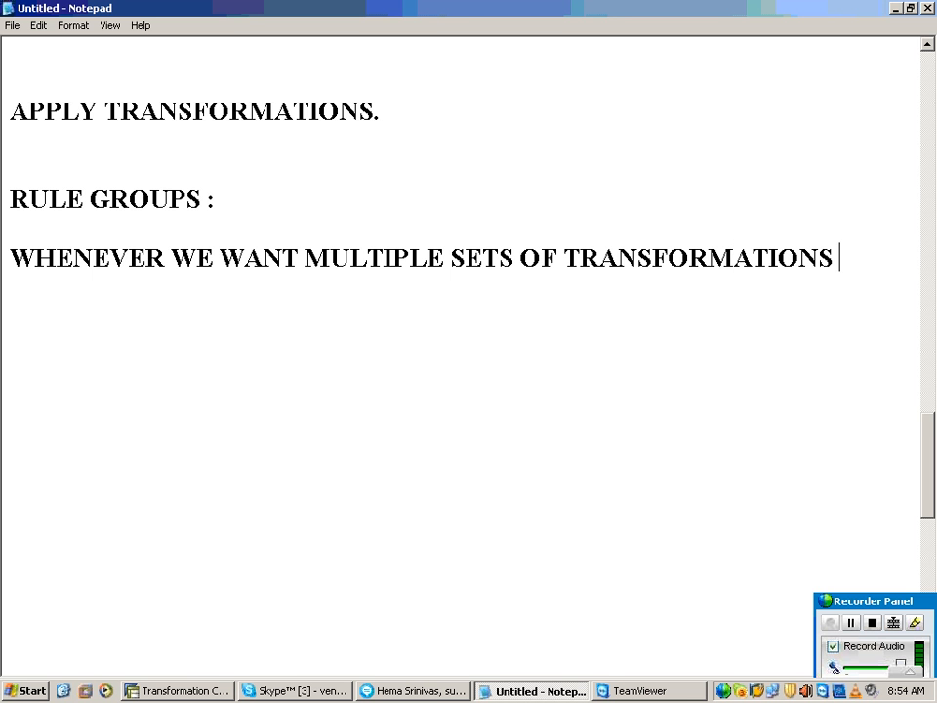
pyautogui.write('WE USE ')
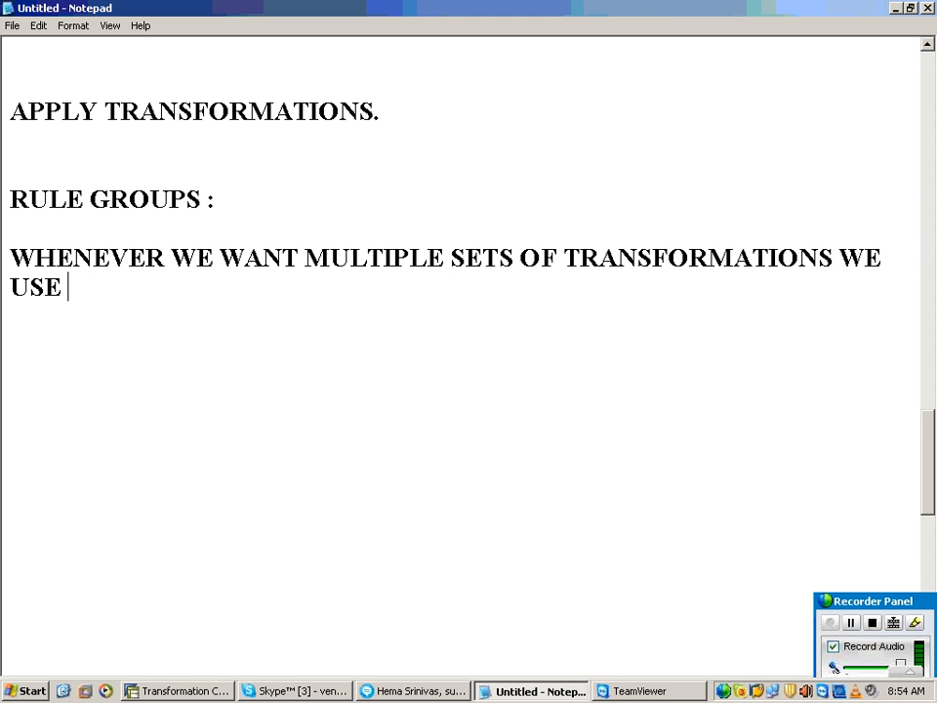
pyautogui.write('RULE')
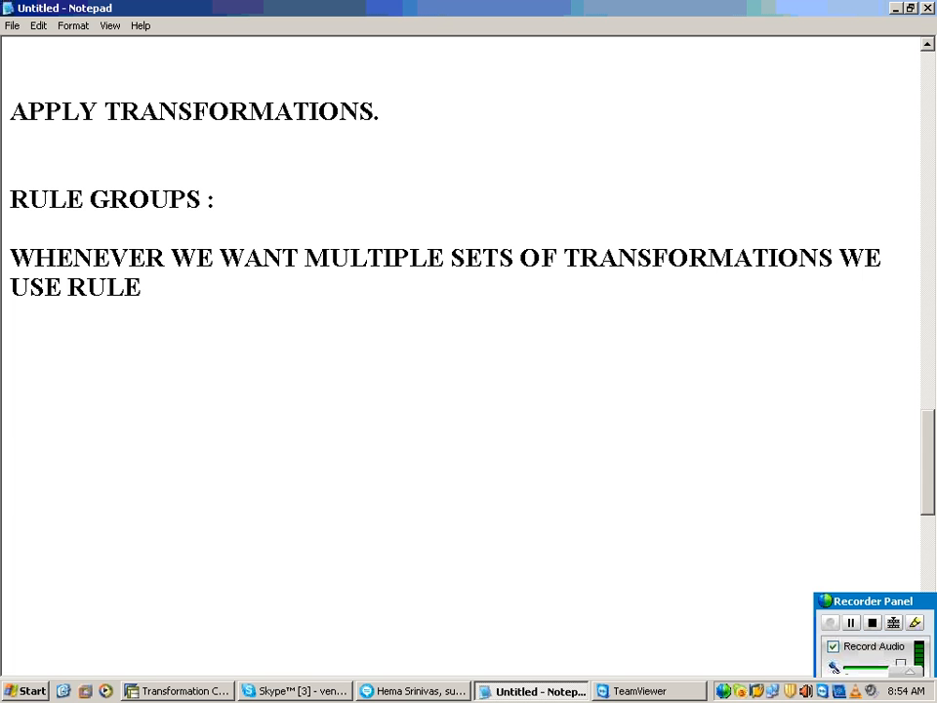
pyautogui.write(' GROUPS')
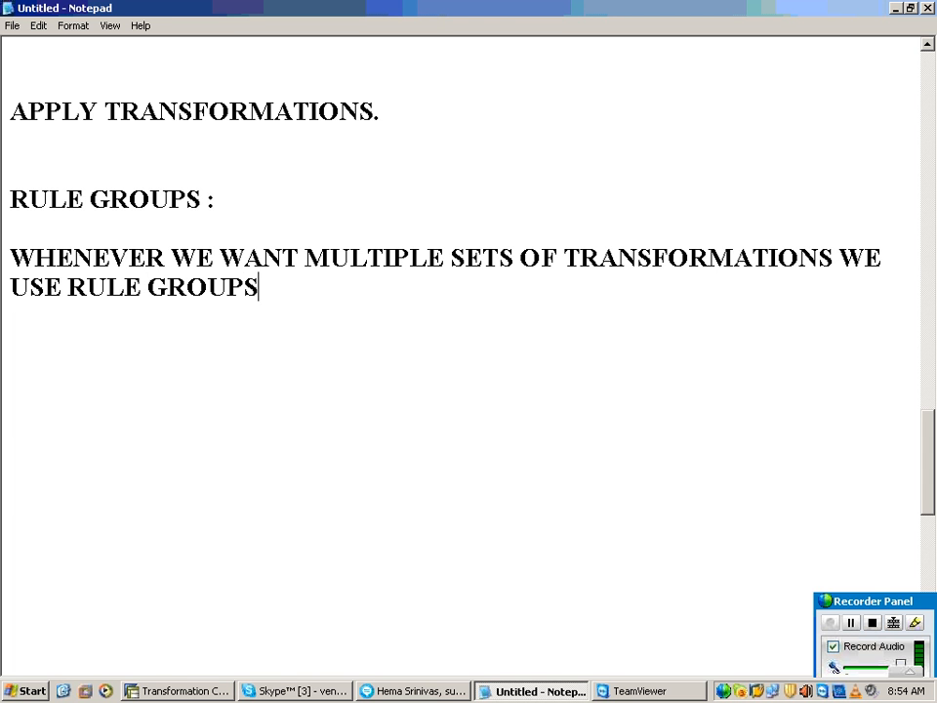
pyautogui.write('.')
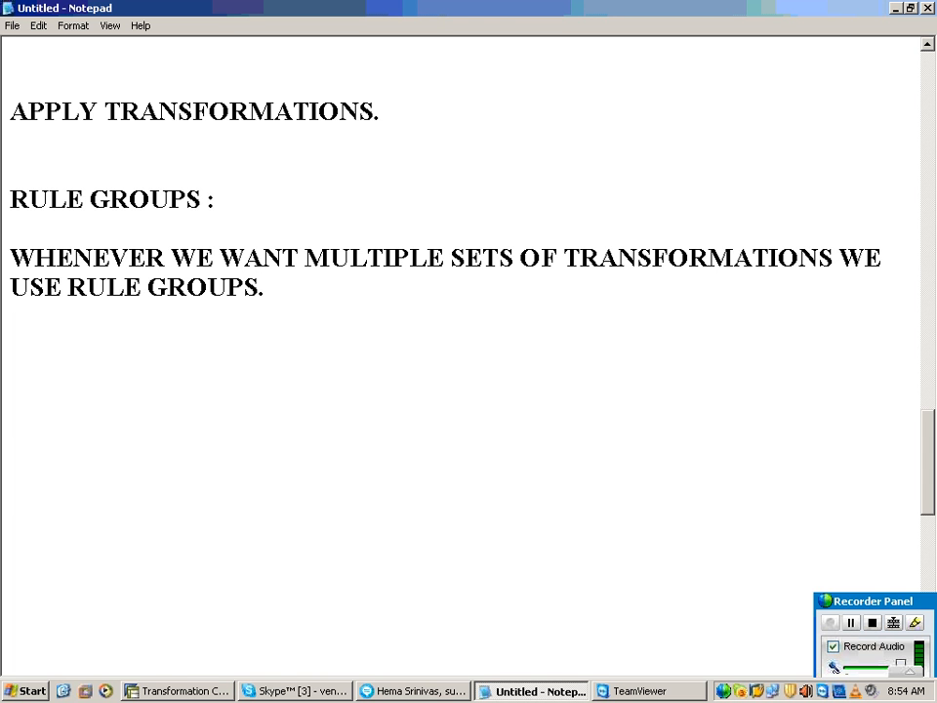
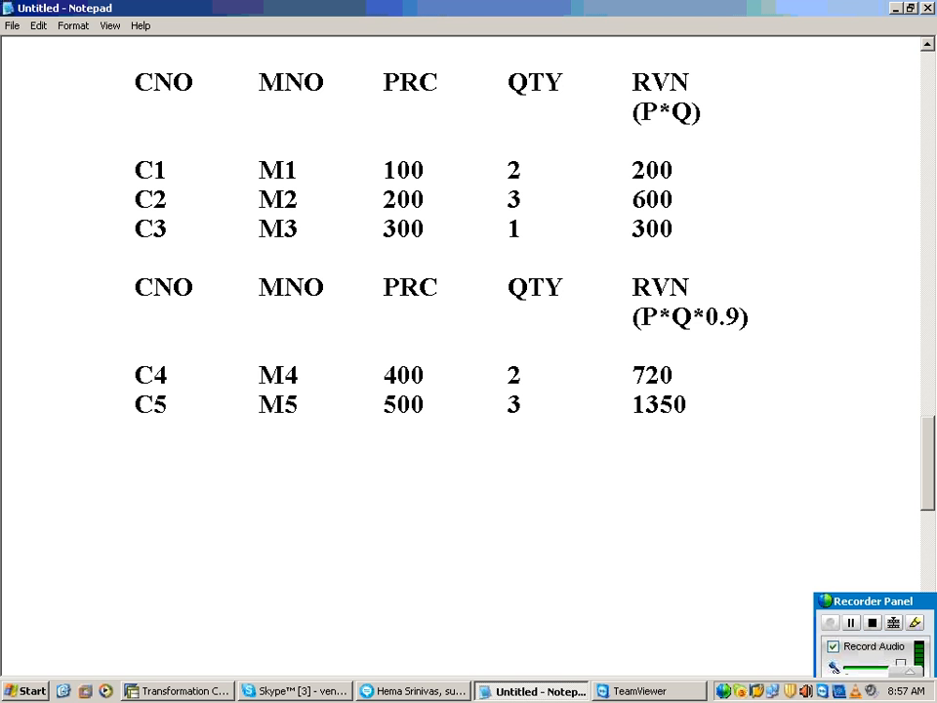
# Step: Label the first example table's C1 row RG1 and the second table's C4 row RG2
pyautogui.scroll(2, 179, 310)
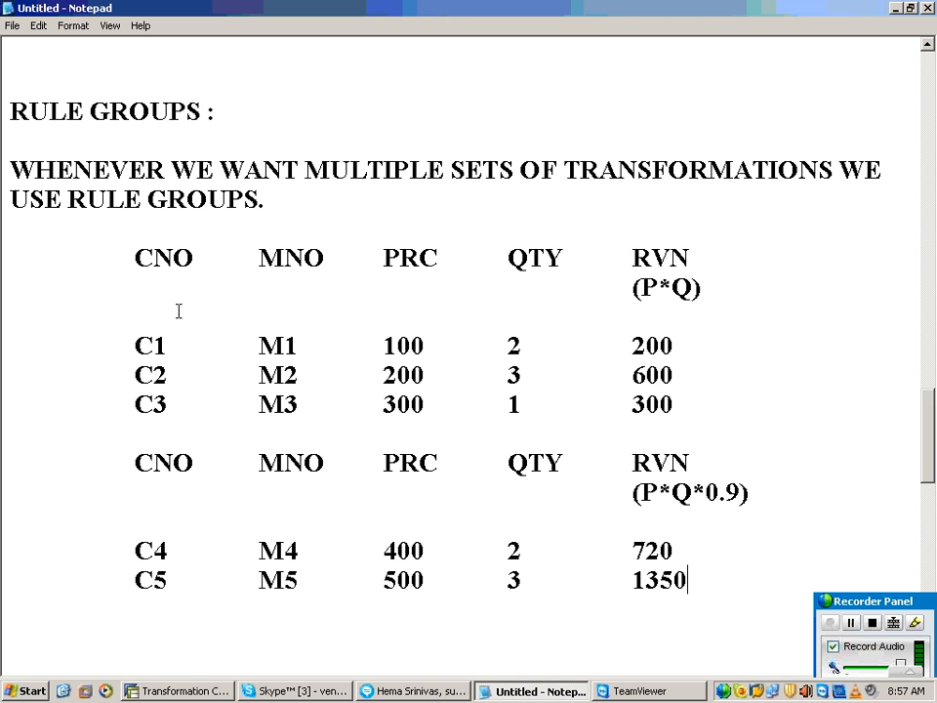
pyautogui.moveTo(134, 256)
pyautogui.mouseDown()
pyautogui.moveTo(430, 376)
pyautogui.moveTo(639, 405)
pyautogui.moveTo(548, 259)
pyautogui.moveTo(199, 272)
pyautogui.moveTo(134, 252)
pyautogui.mouseUp()
pyautogui.click(676, 402)
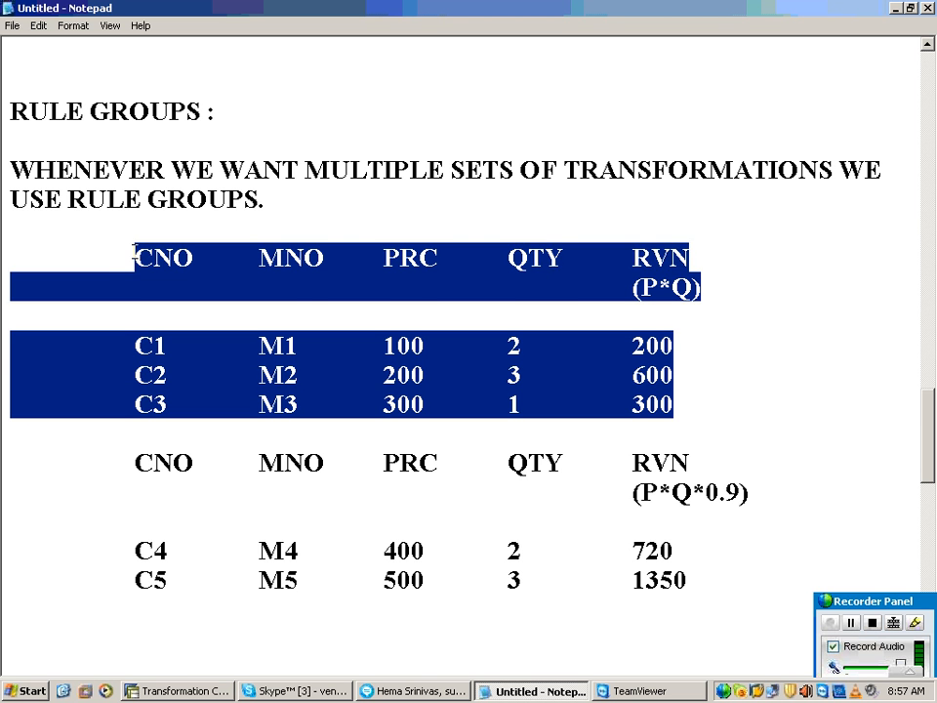
pyautogui.moveTo(134, 457); pyautogui.dragTo(571, 595)
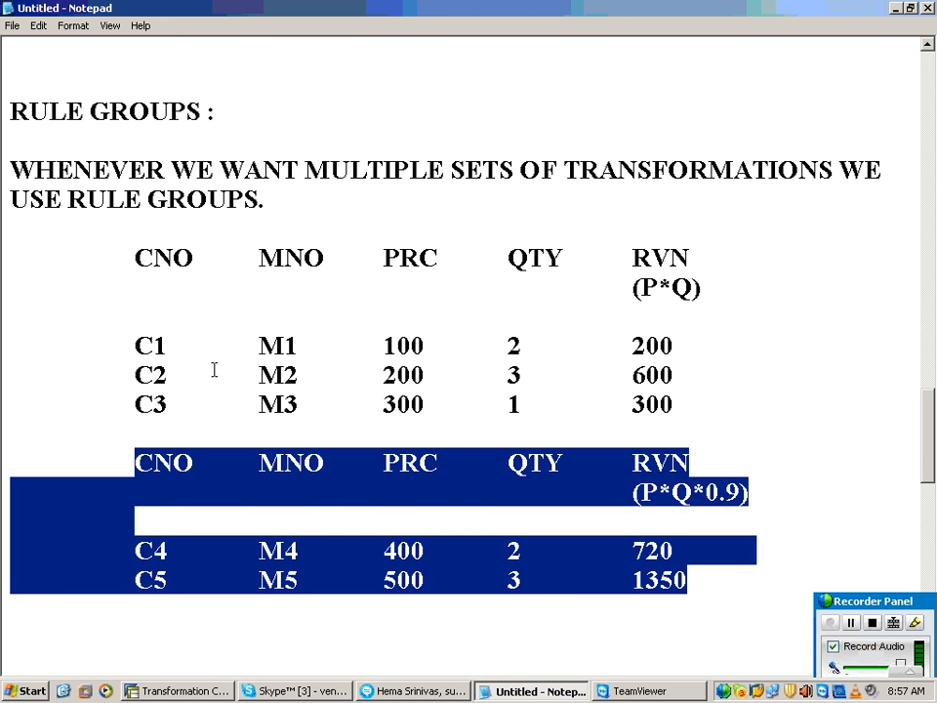
pyautogui.click(48, 342)
pyautogui.write('RG')
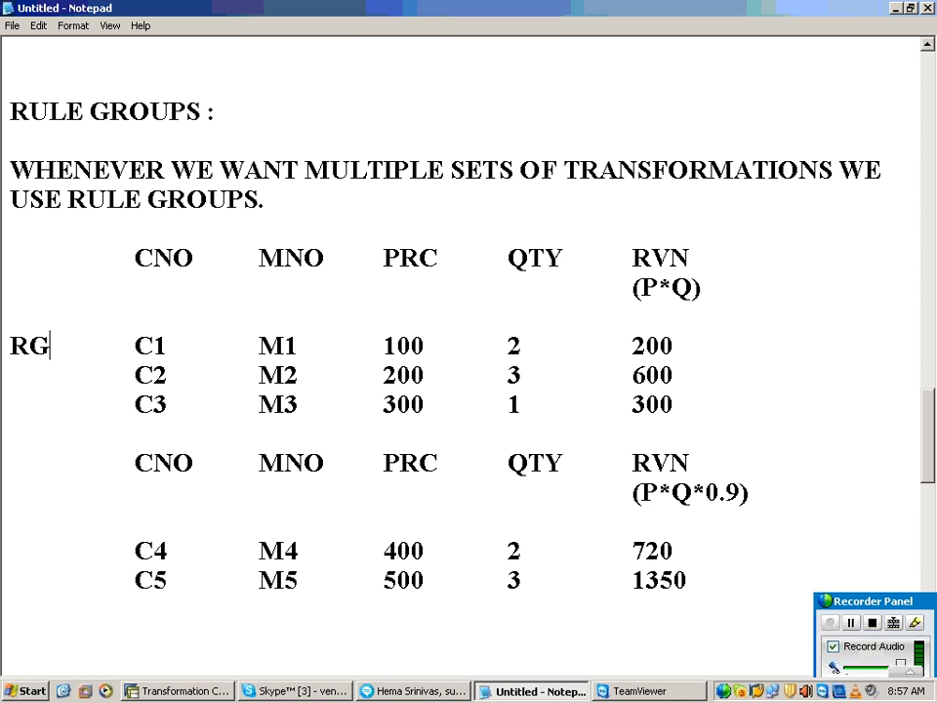
pyautogui.write('1')
pyautogui.click(84, 580)
pyautogui.click(42, 549)
pyautogui.write('RG2')
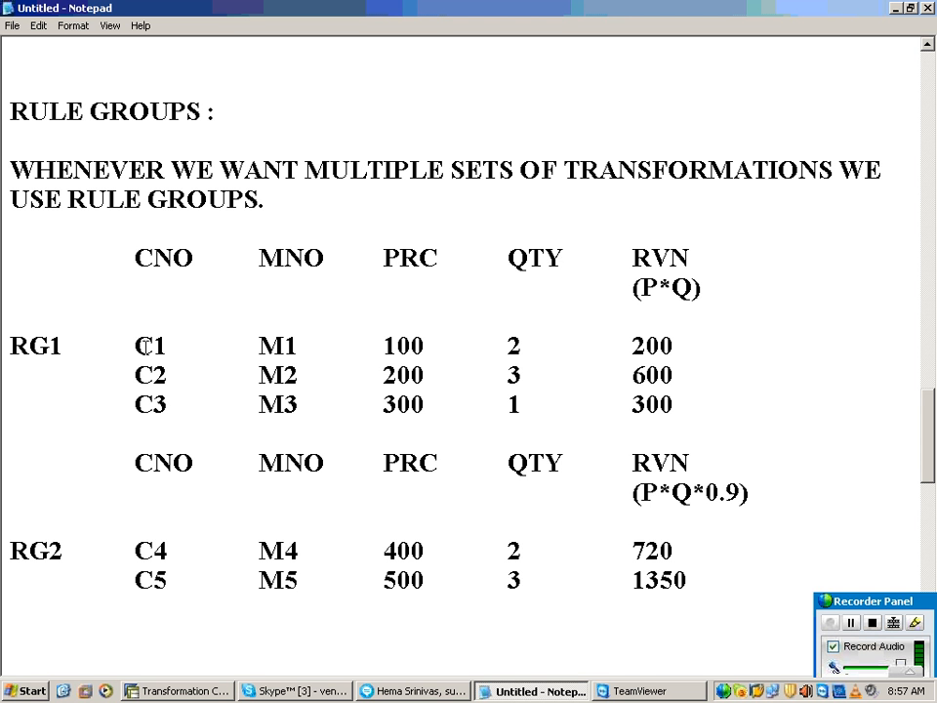
pyautogui.moveTo(128, 345); pyautogui.dragTo(159, 386)
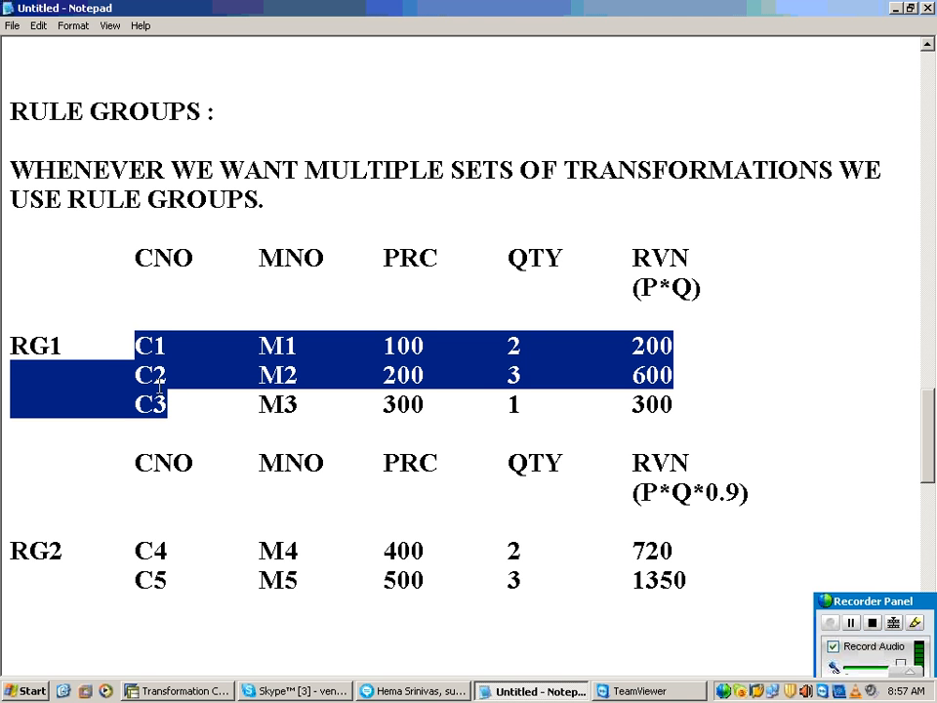
pyautogui.moveTo(640, 287); pyautogui.dragTo(701, 287)
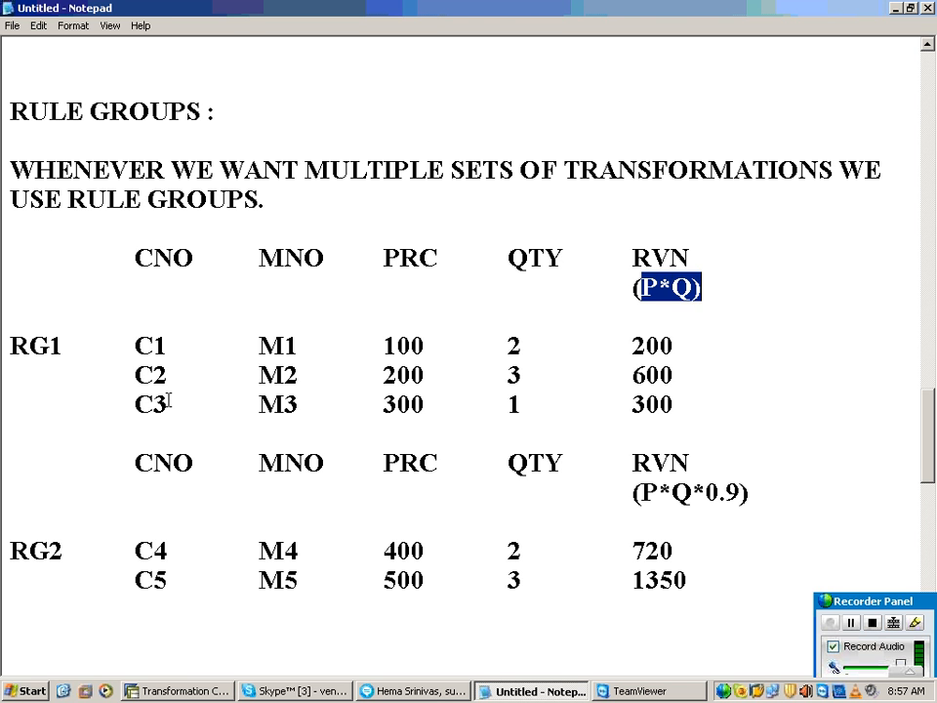
pyautogui.moveTo(168, 404); pyautogui.dragTo(137, 343)
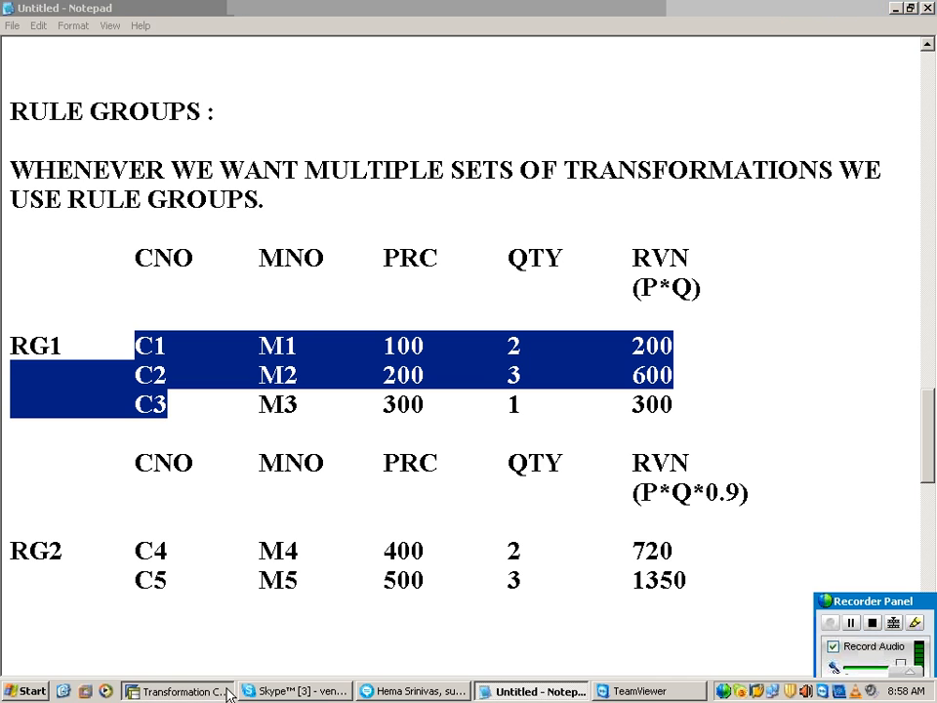
# Step: Switch to the SAP transformation and look at the YK_RVN and YC_CNO rules of the Standard Group
pyautogui.click(180, 690)
pyautogui.click(413, 389)
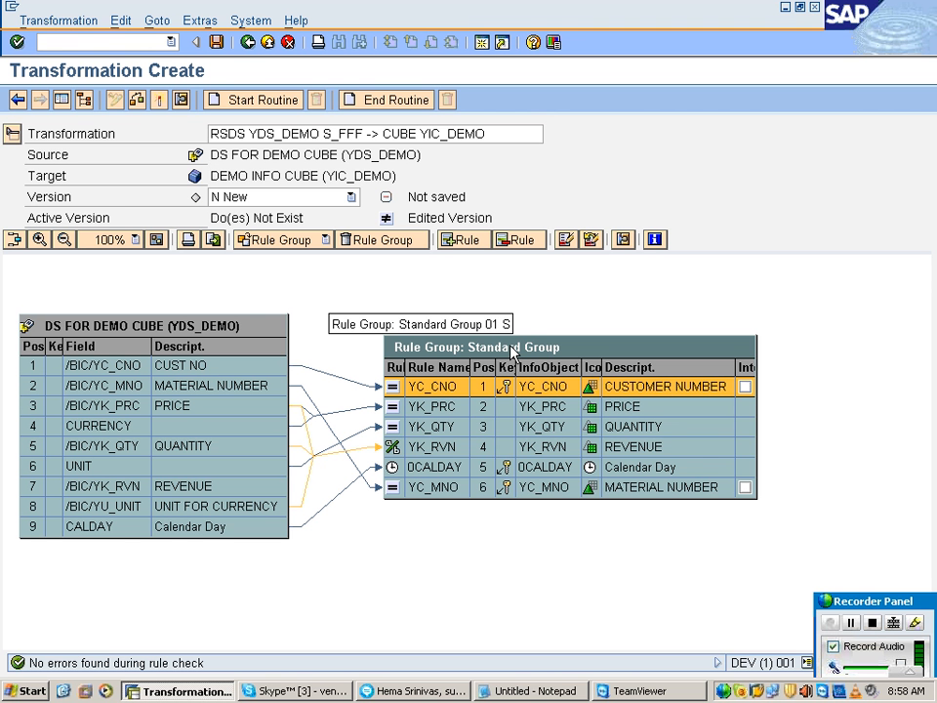
pyautogui.click(437, 447)
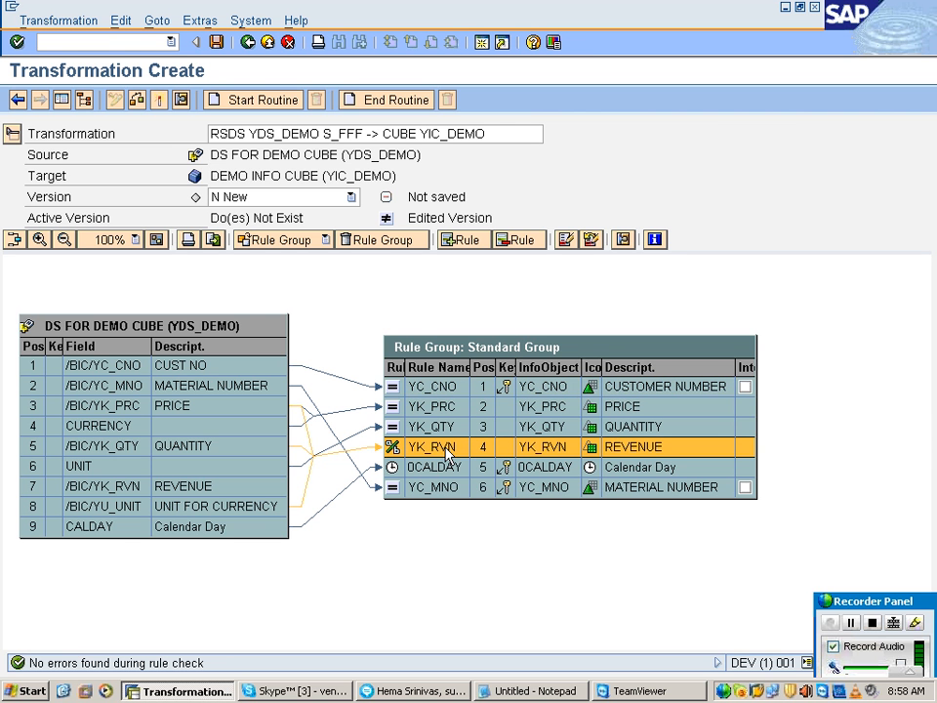
pyautogui.click(442, 388)
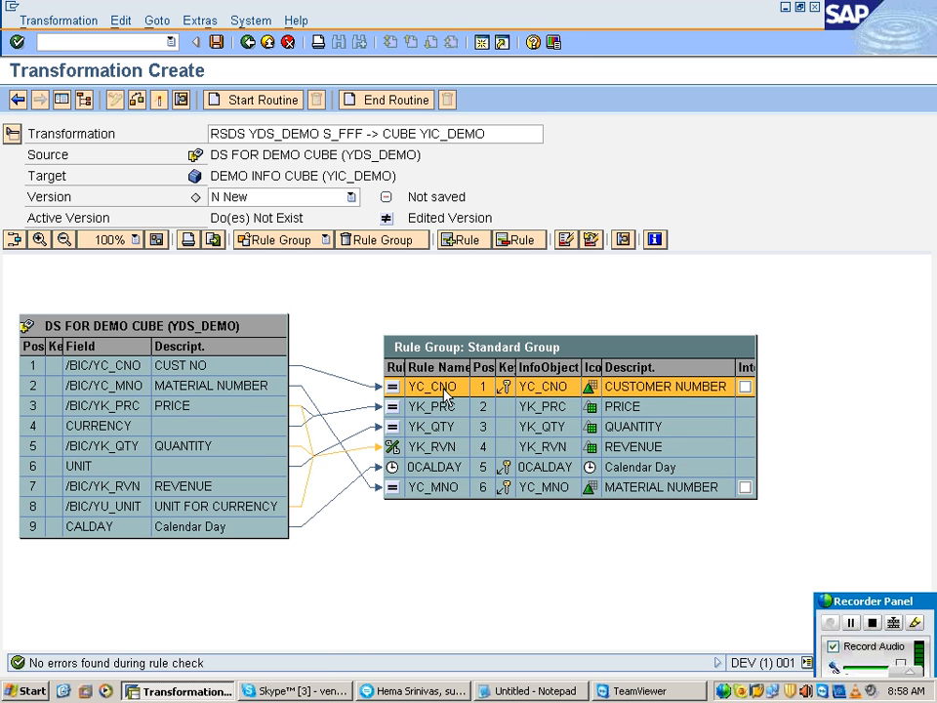
# Step: Set the rule type of YC_CNO to Routine and examine the source field /BIC/YC_CNO in the routine code
pyautogui.doubleClick(444, 390)
pyautogui.click(467, 286)
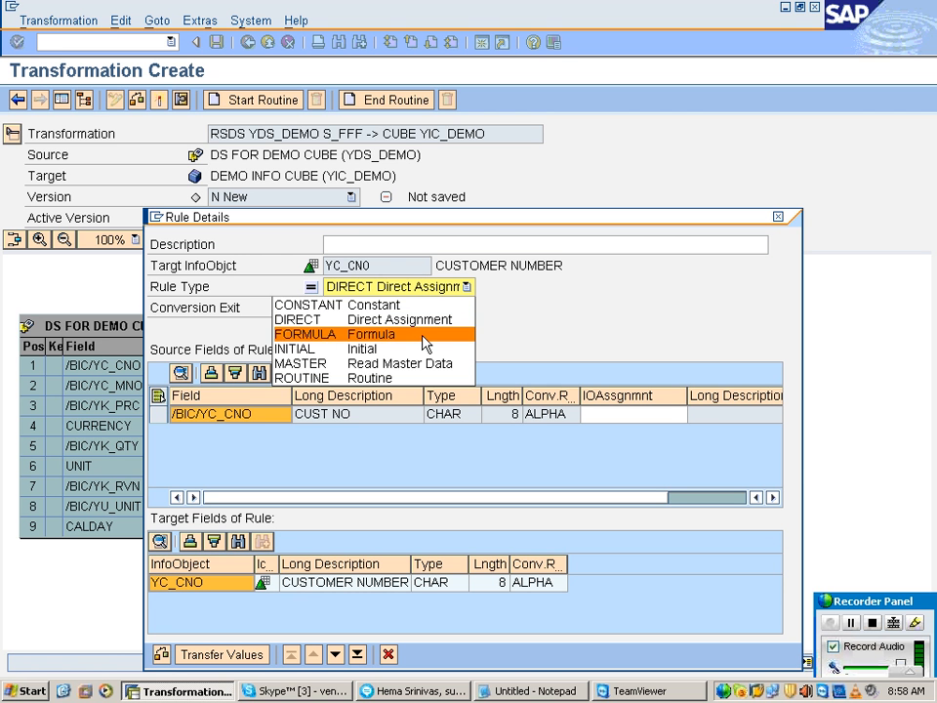
pyautogui.click(408, 378)
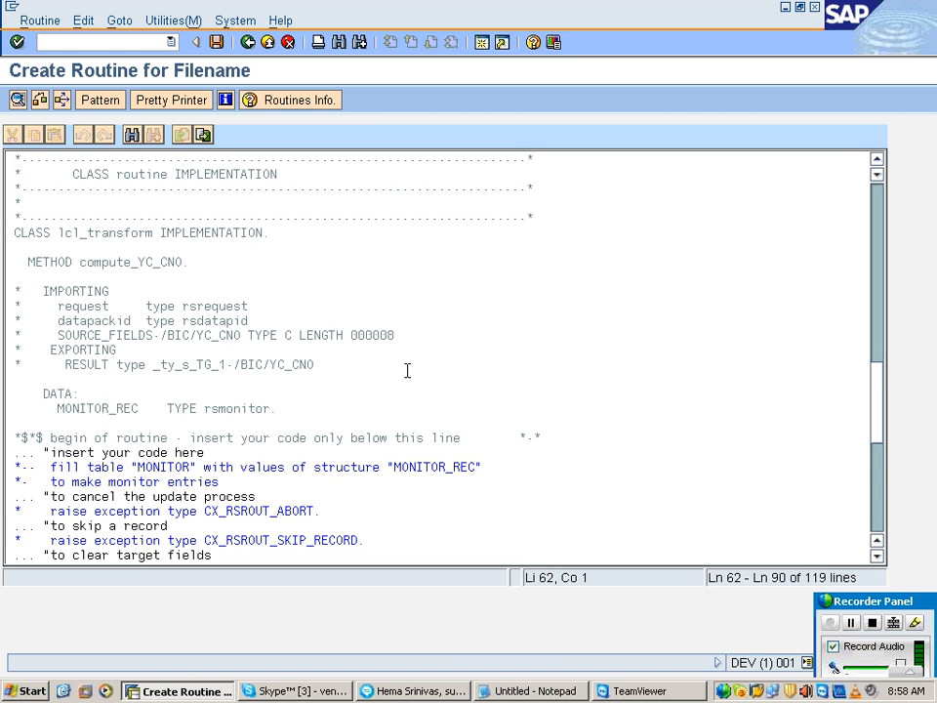
pyautogui.moveTo(245, 335); pyautogui.dragTo(41, 335)
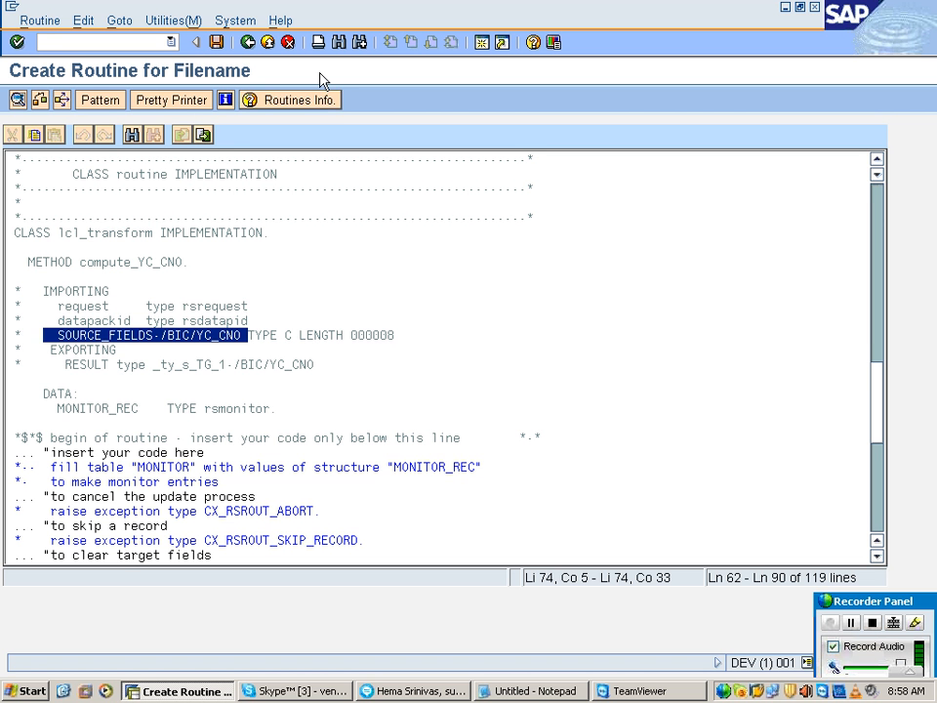
# Step: Leave the routine editor, set the YC_CNO rule type back to Direct Assignment and transfer the values
pyautogui.click(248, 42)
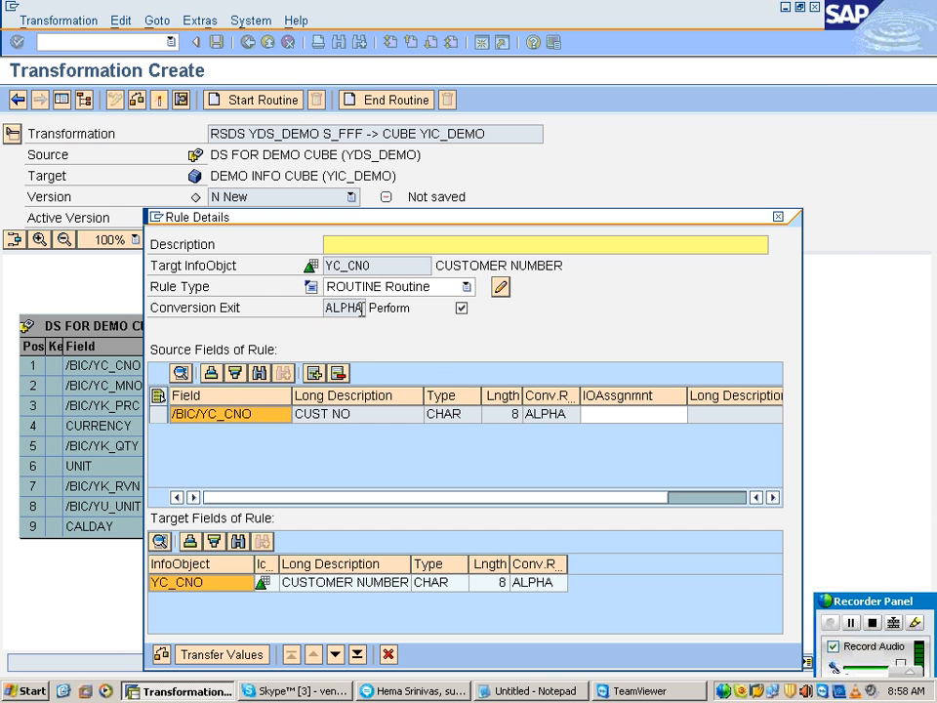
pyautogui.click(370, 289)
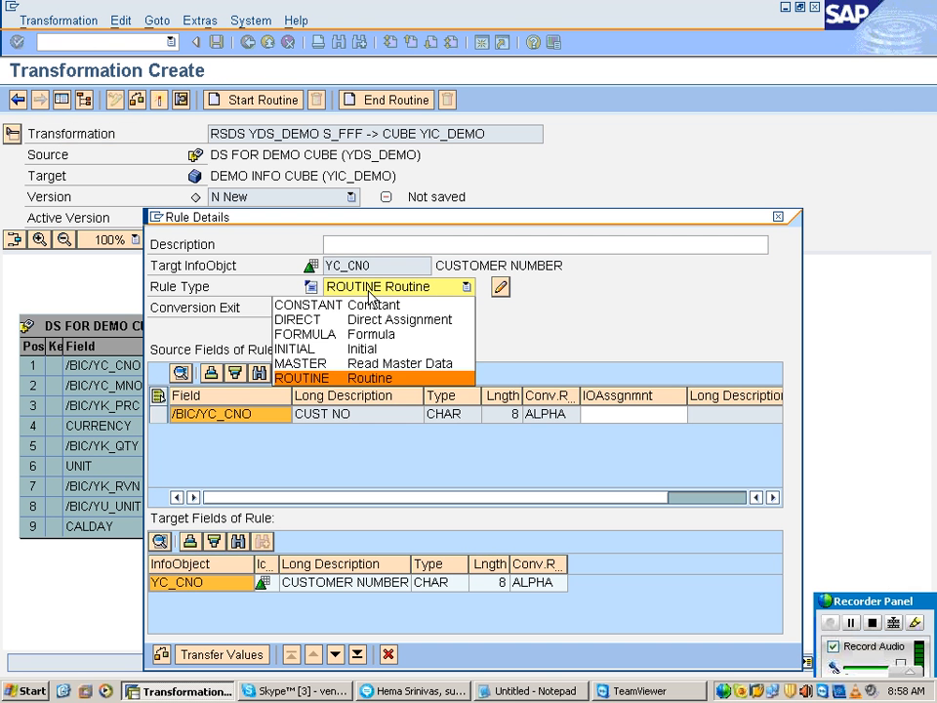
pyautogui.click(368, 319)
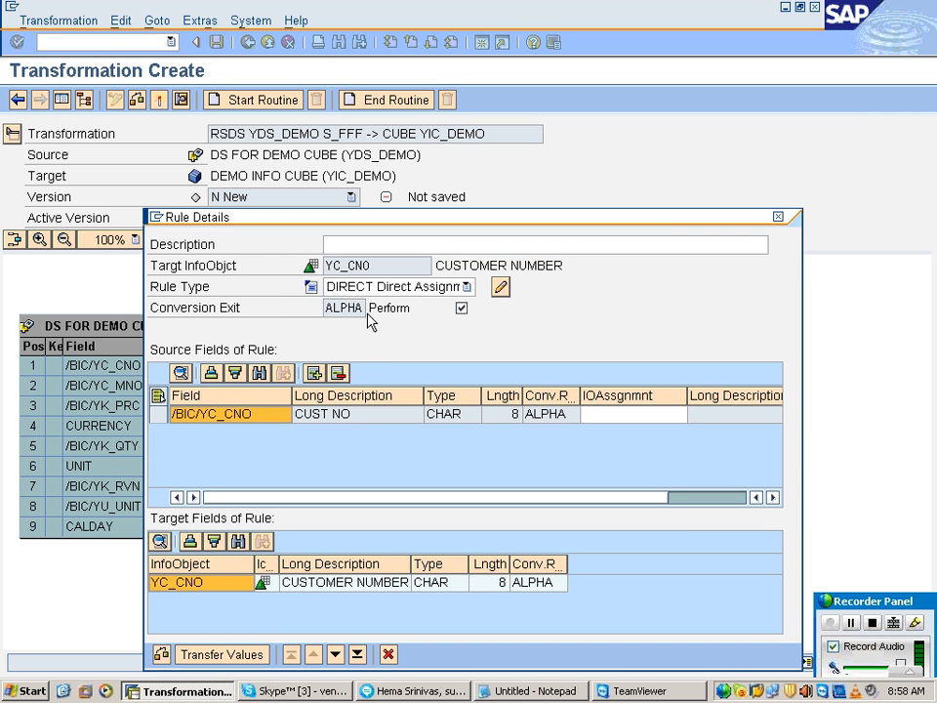
pyautogui.click(249, 650)
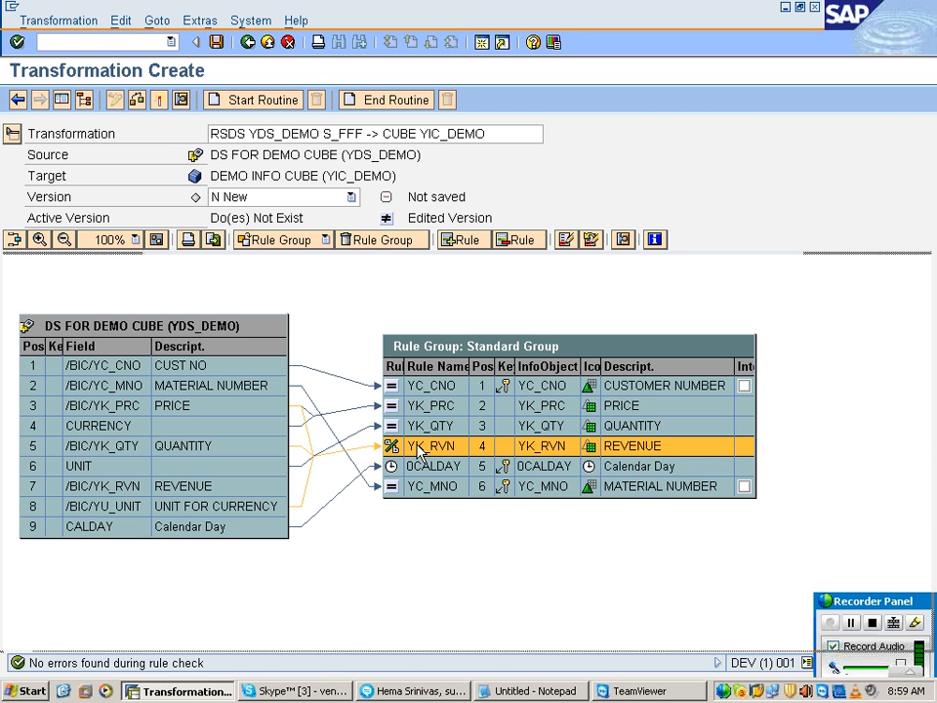
# Step: Create a new rule group with the description RG1 and select its YK_RVN revenue rule
pyautogui.click(281, 239)
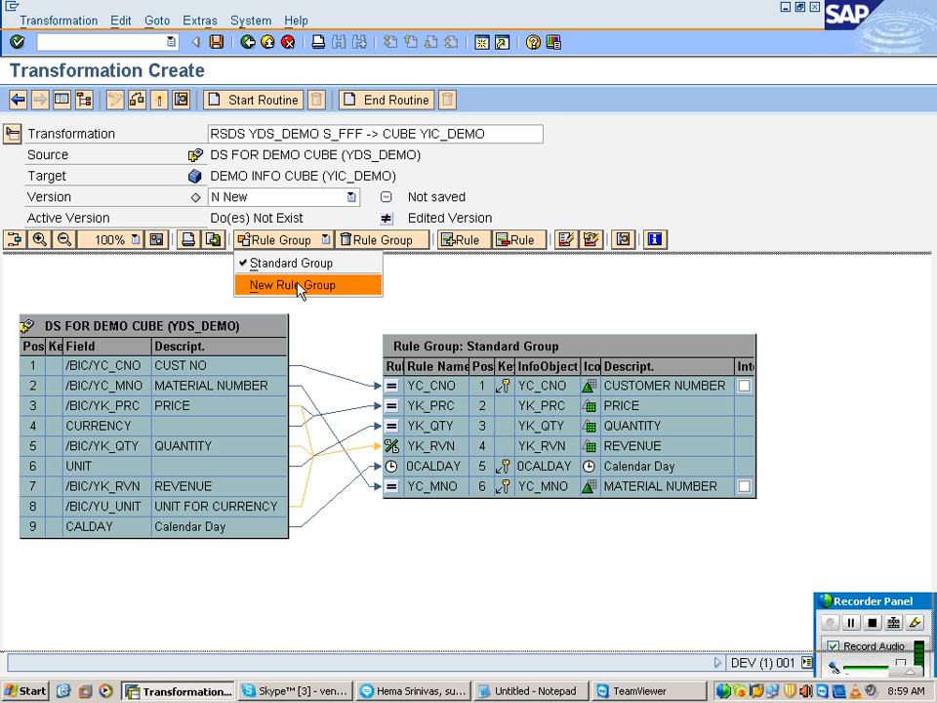
pyautogui.click(300, 285)
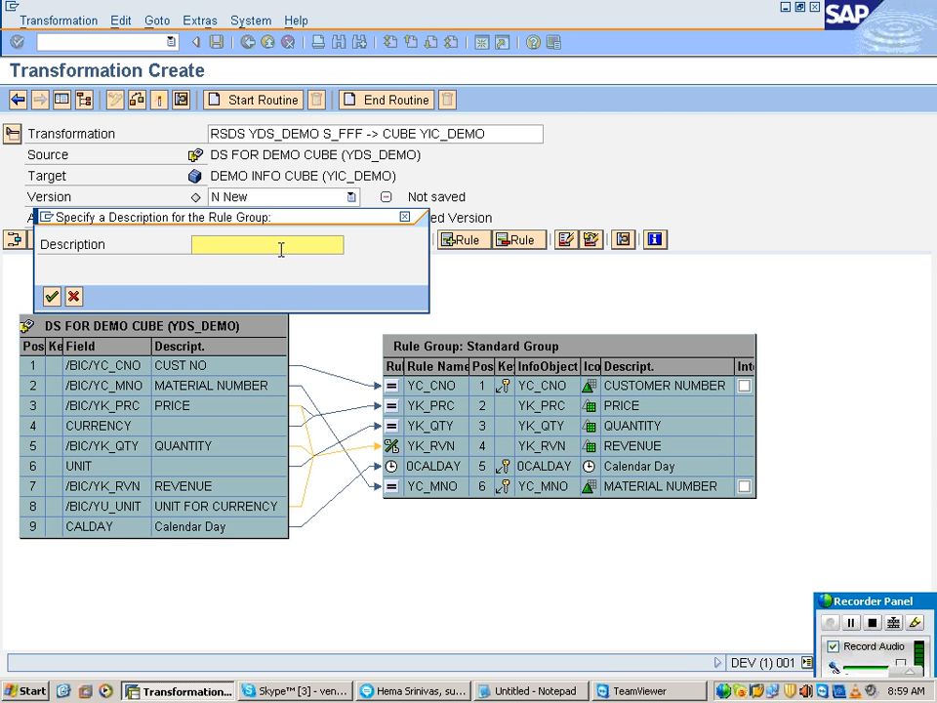
pyautogui.write('RG1')
pyautogui.press('Return')
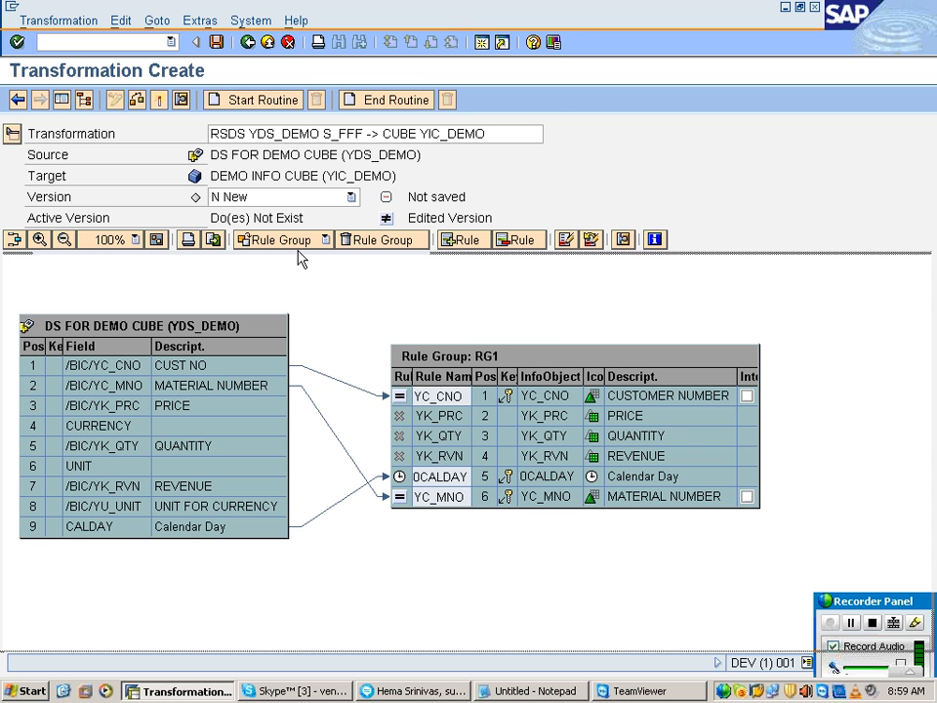
pyautogui.click(453, 387)
pyautogui.moveTo(479, 364); pyautogui.dragTo(480, 362)
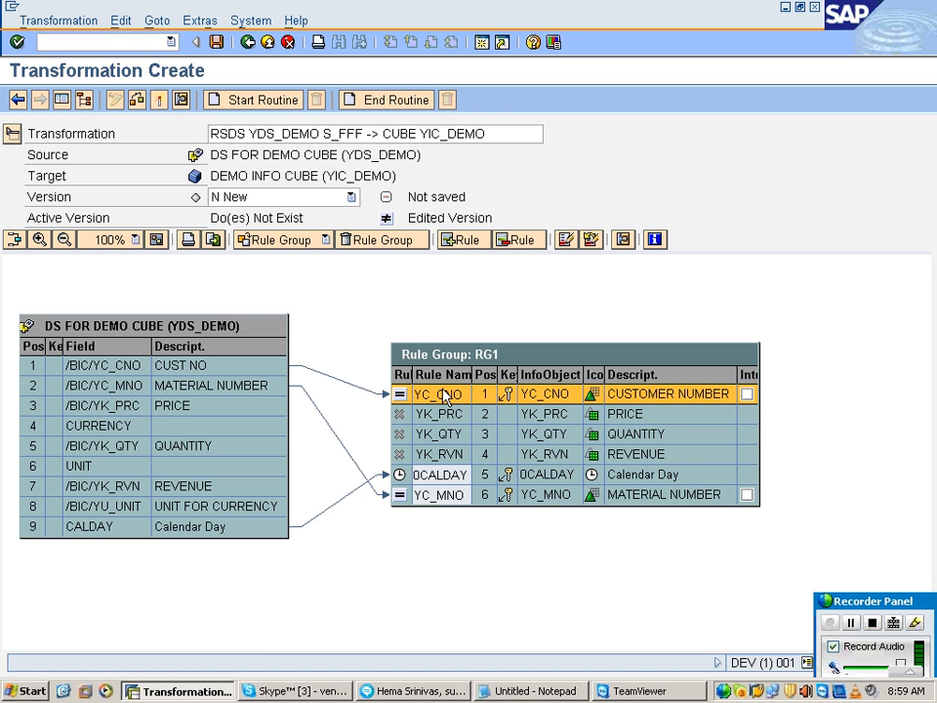
pyautogui.click(442, 454)
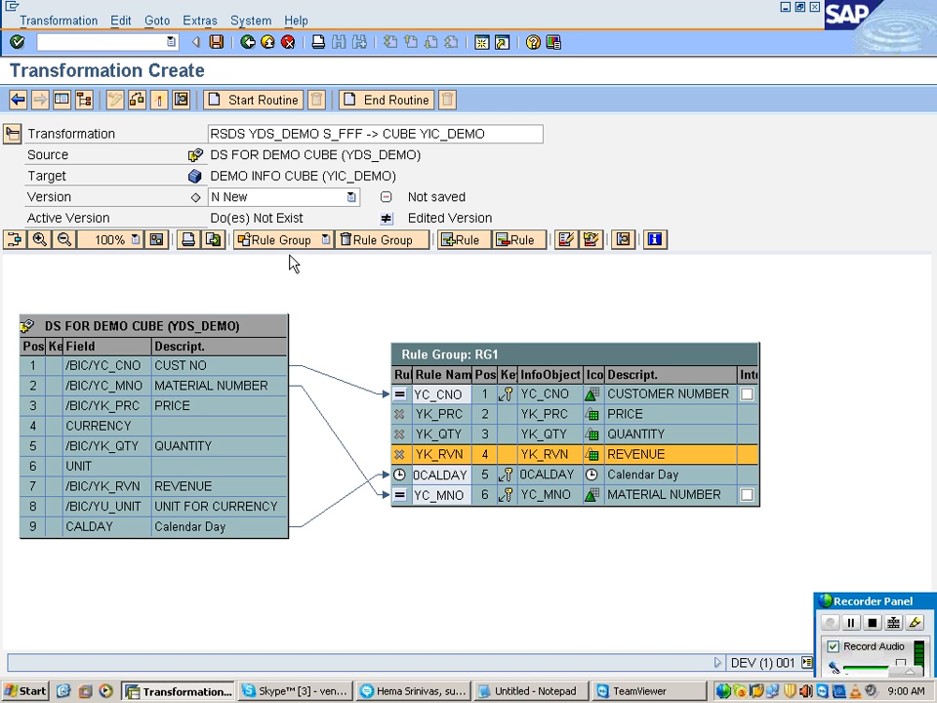
# Step: Delete the RG1 rule group, confirming the deletion, and try to delete the Standard Group as well
pyautogui.click(373, 241)
pyautogui.moveTo(231, 265); pyautogui.dragTo(515, 280)
pyautogui.click(283, 307)
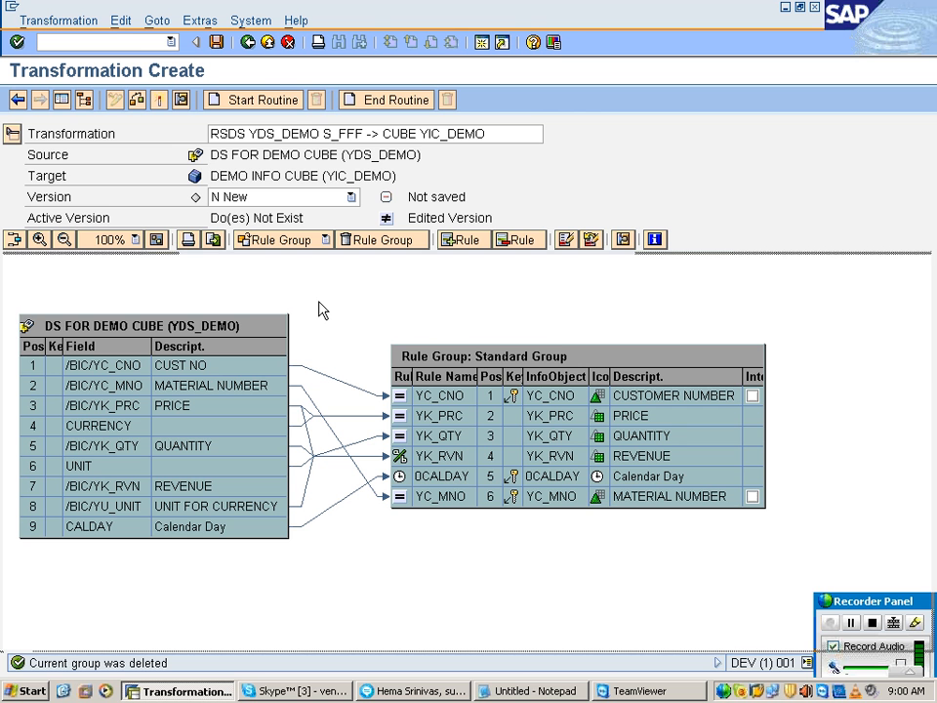
pyautogui.click(409, 247)
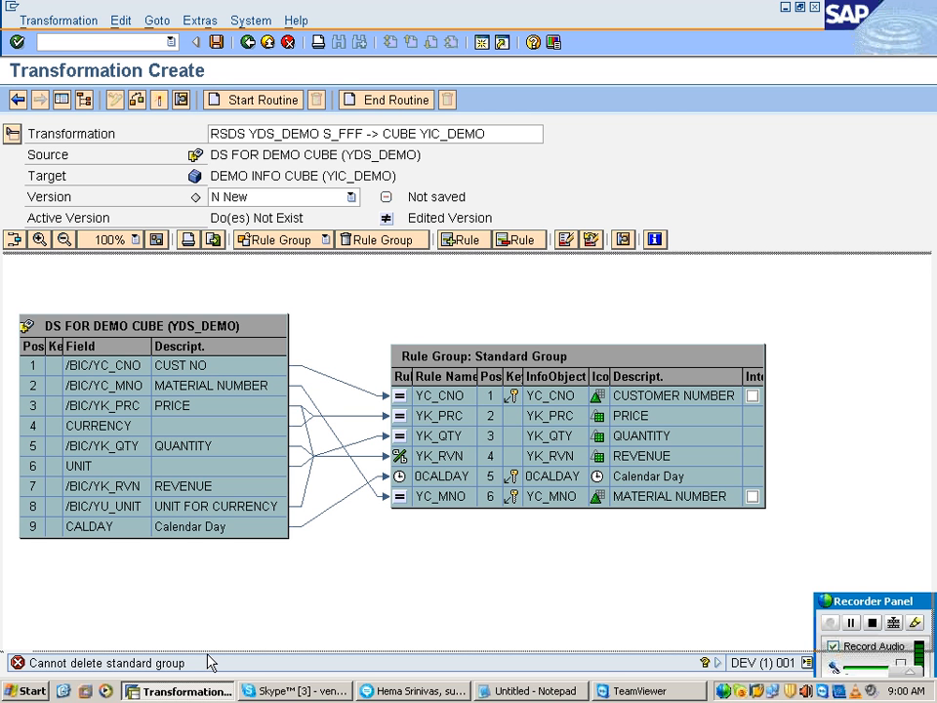
pyautogui.click(400, 396)
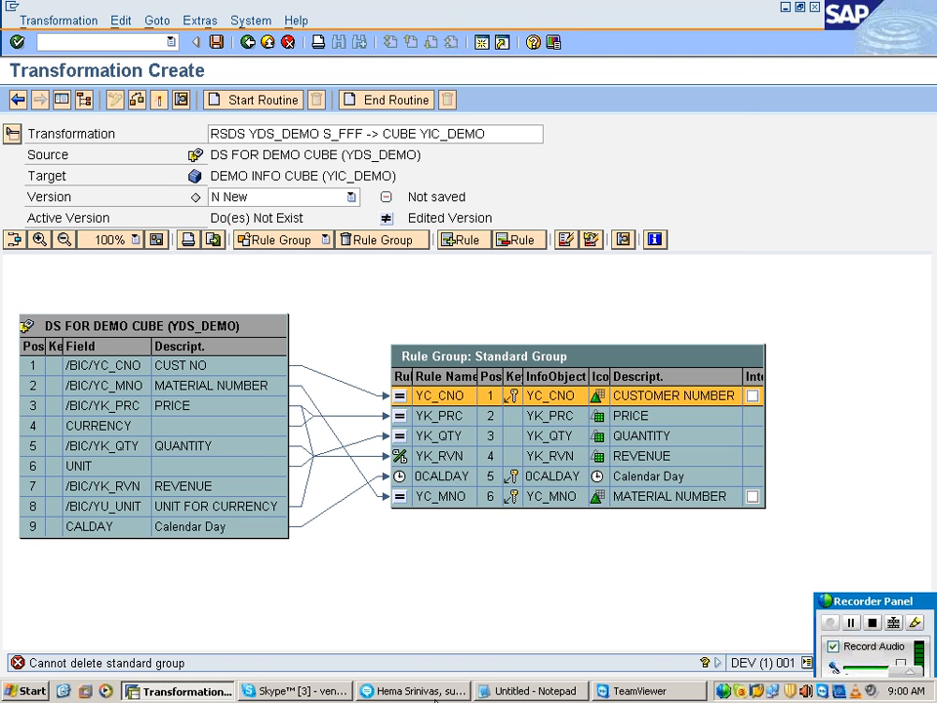
pyautogui.click(436, 696)
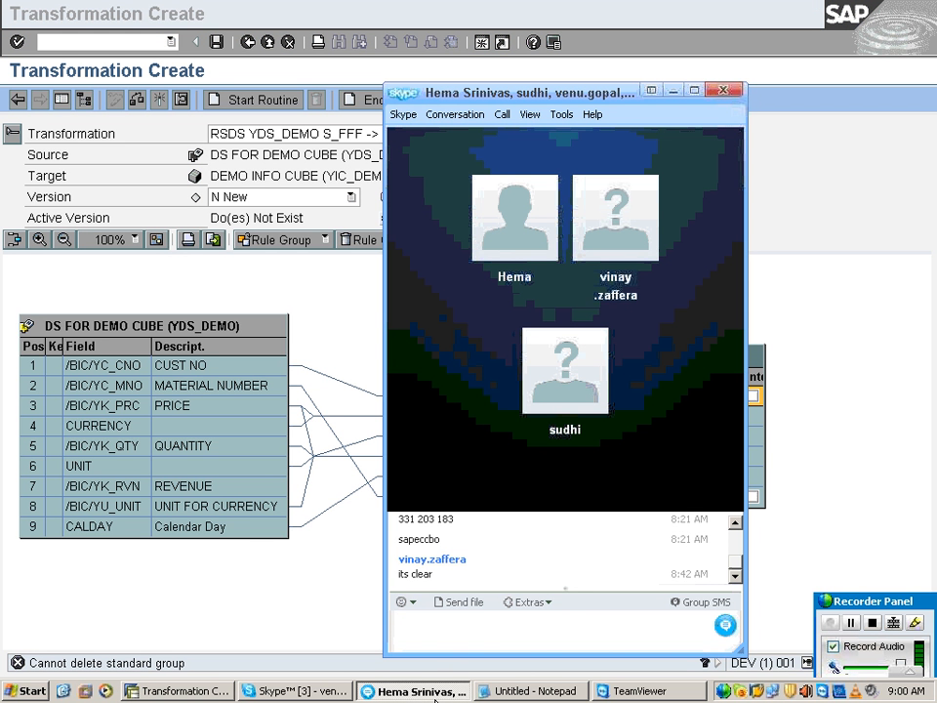
pyautogui.click(434, 692)
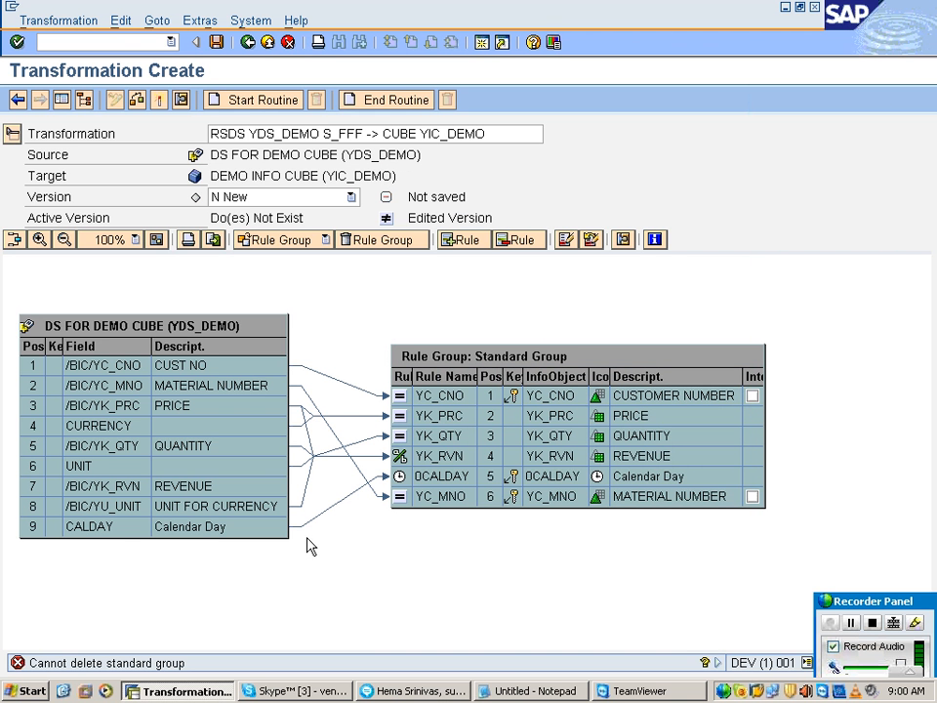
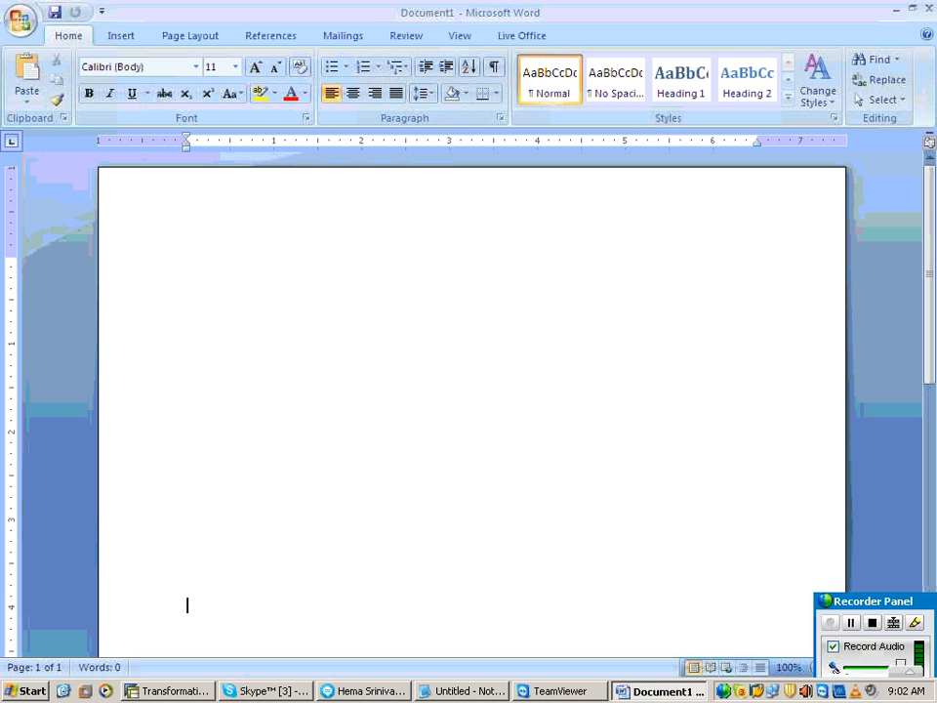
# Step: Draw a nearly horizontal straight line about 6.46" long across the lower part of the page
pyautogui.click(121, 35)
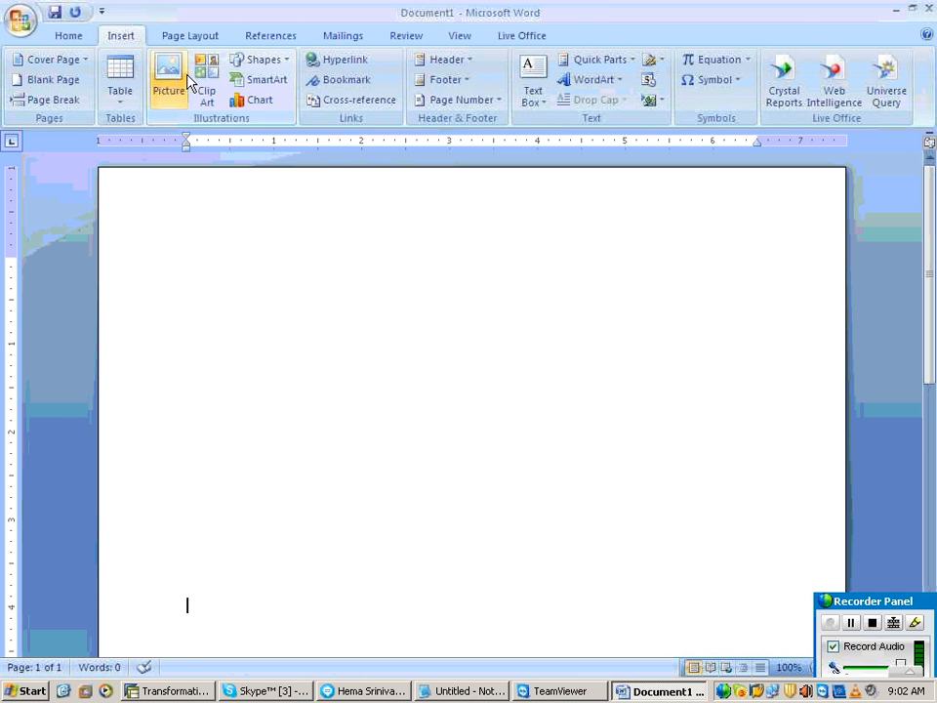
pyautogui.click(259, 59)
pyautogui.click(256, 98)
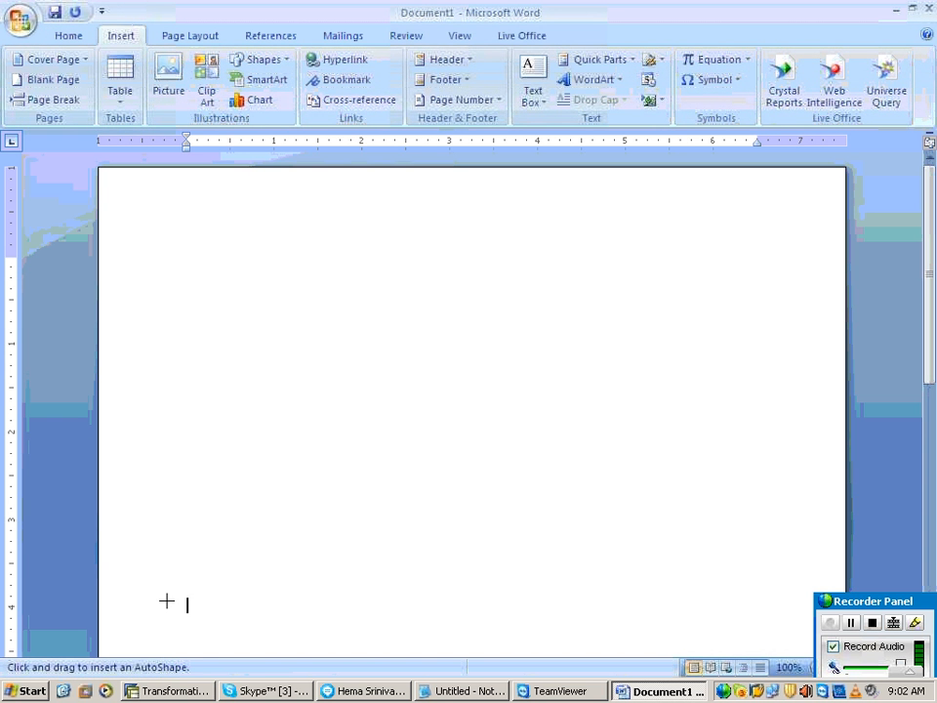
pyautogui.moveTo(162, 566); pyautogui.dragTo(729, 558)
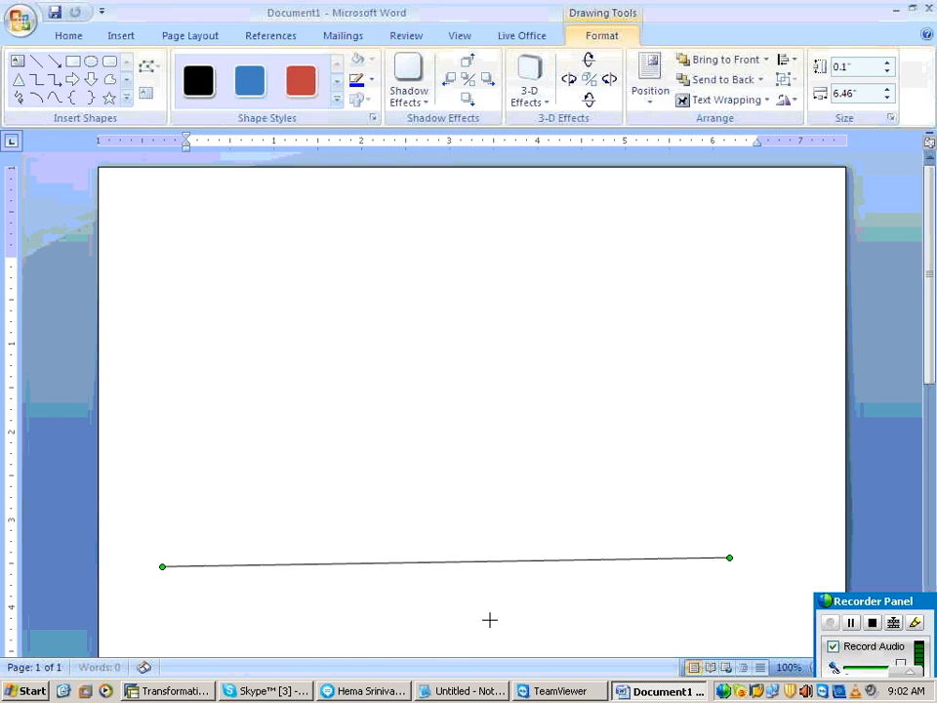
# Step: Insert a table of five columns and five rows below the line and enlarge it to make its rows taller
pyautogui.doubleClick(445, 617)
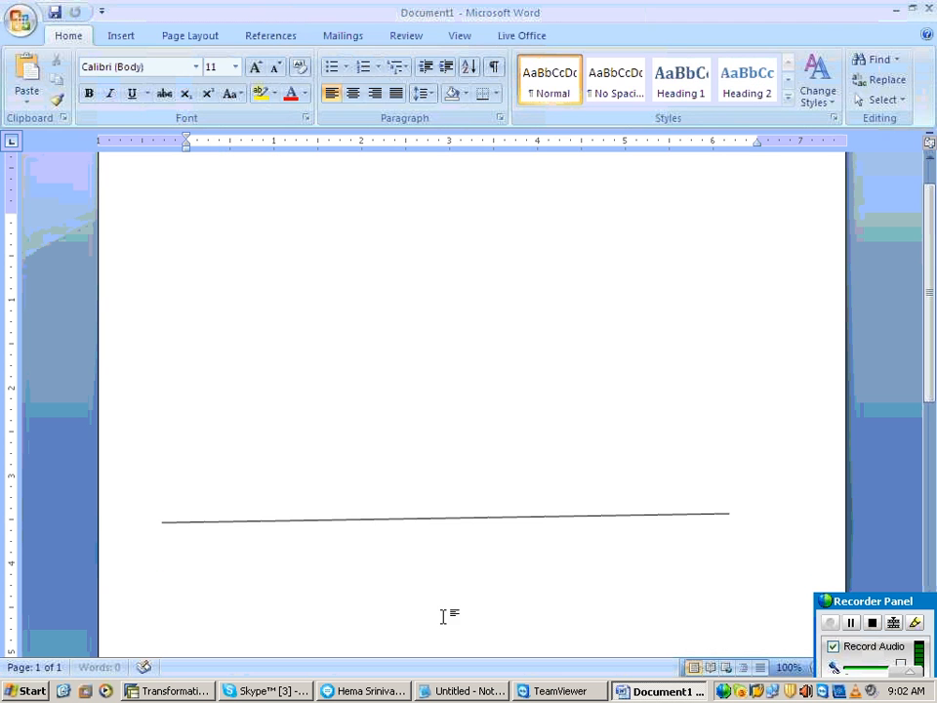
pyautogui.click(122, 37)
pyautogui.click(130, 98)
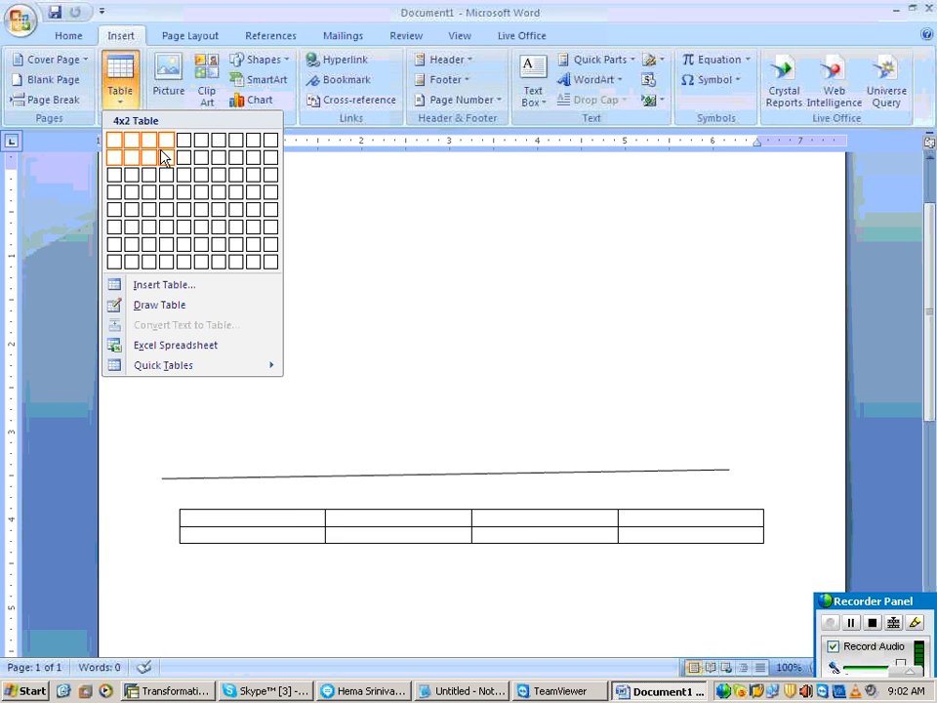
pyautogui.click(183, 209)
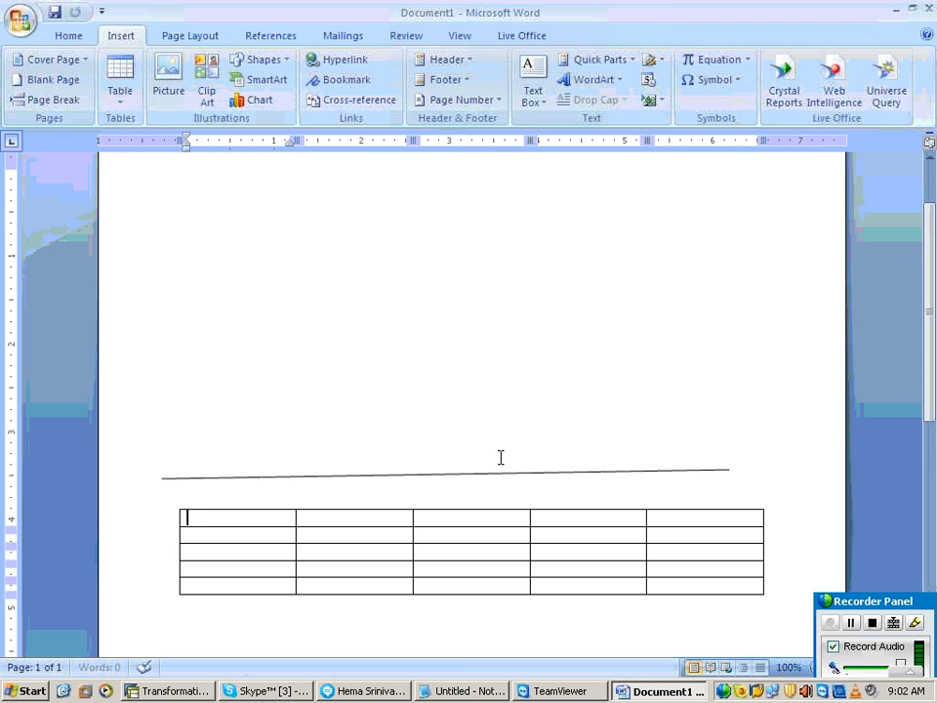
pyautogui.moveTo(766, 596); pyautogui.dragTo(755, 574)
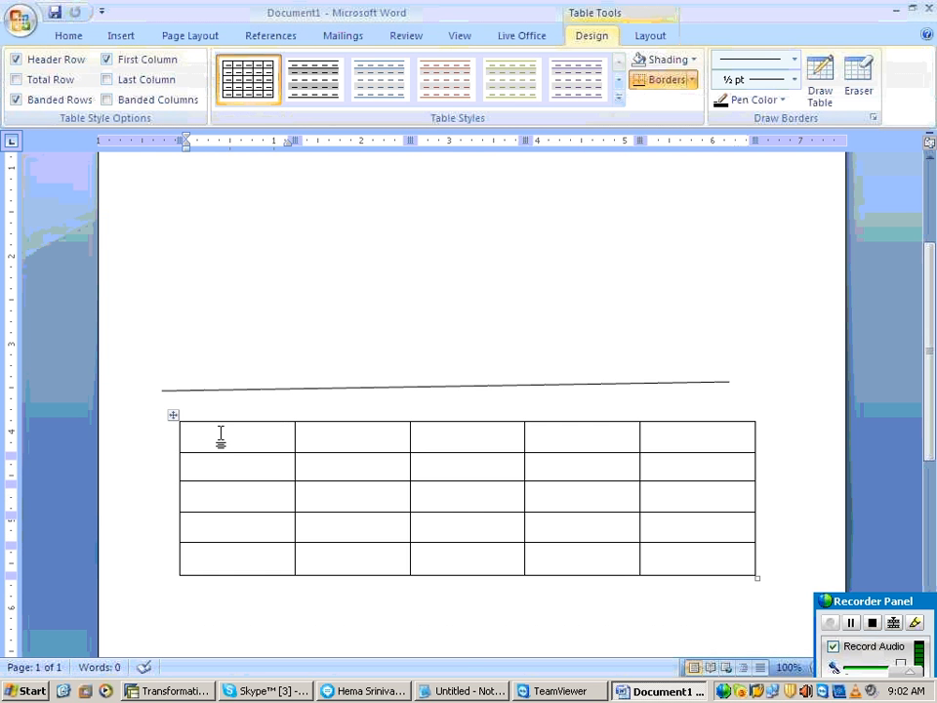
# Step: Fill the header row of the table with CNO, MNO, RVN, RVN and RVN
pyautogui.write('CNO')
pyautogui.press('Tab')
pyautogui.write('MNO')
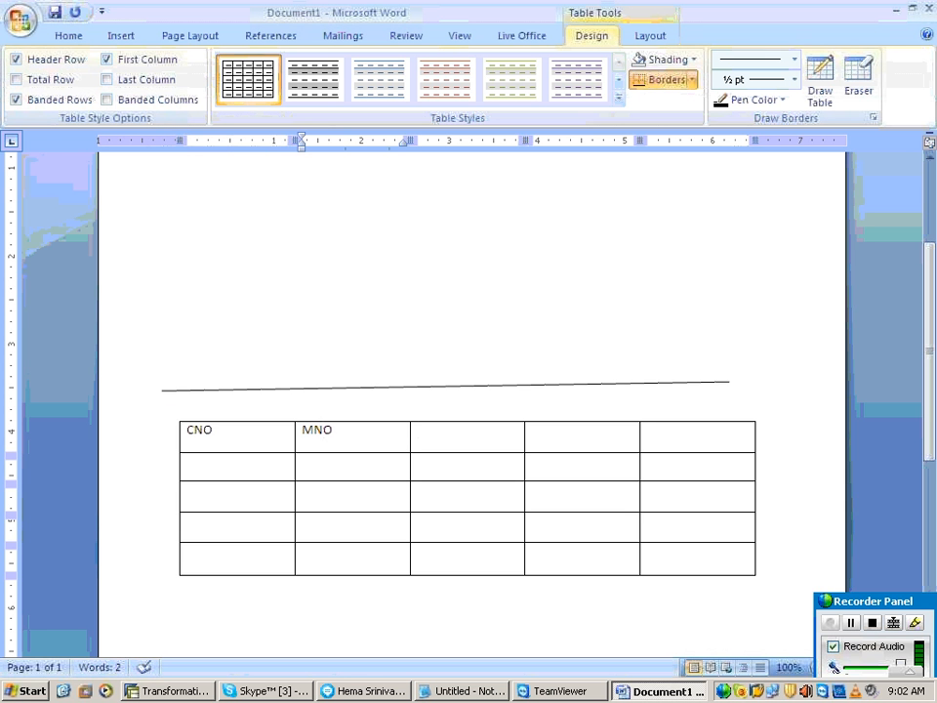
pyautogui.press('Tab')
pyautogui.write('RVN')
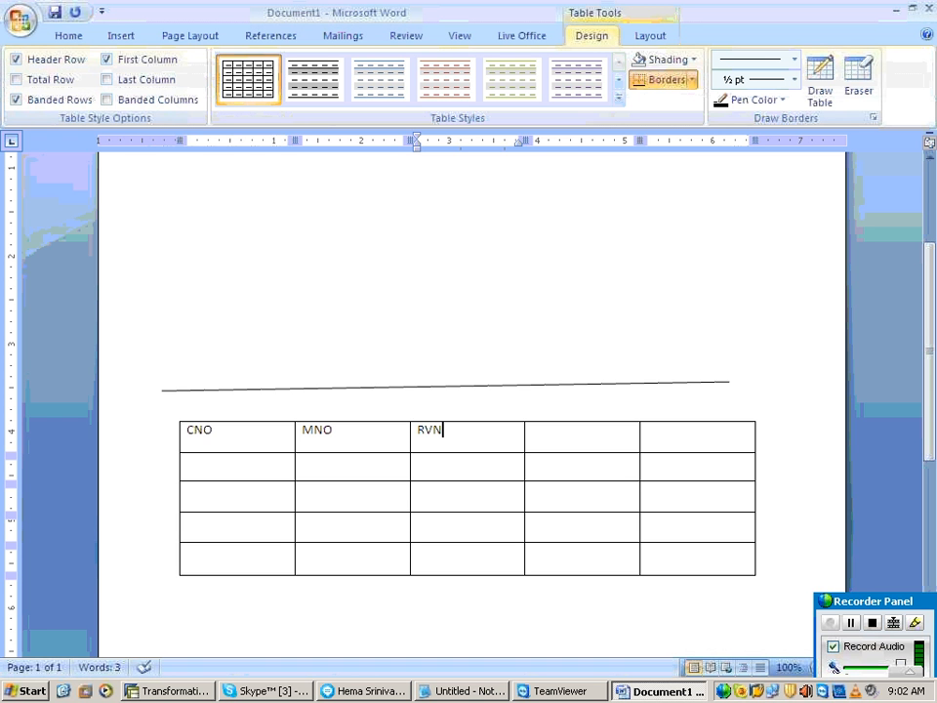
pyautogui.click(535, 430)
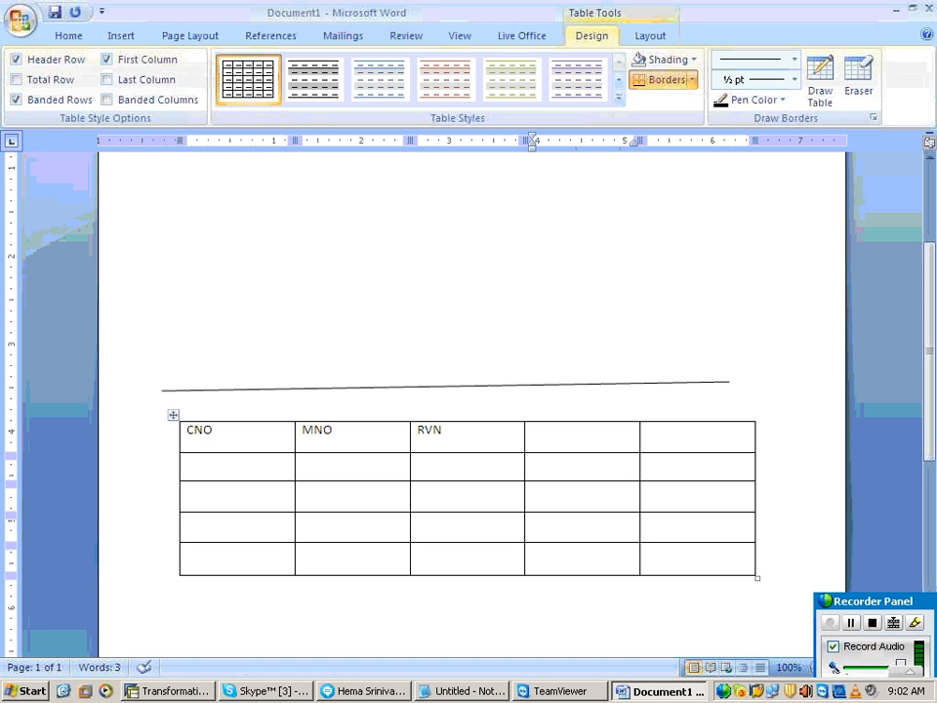
pyautogui.write('RVN')
pyautogui.press('Tab')
pyautogui.write('RVN')
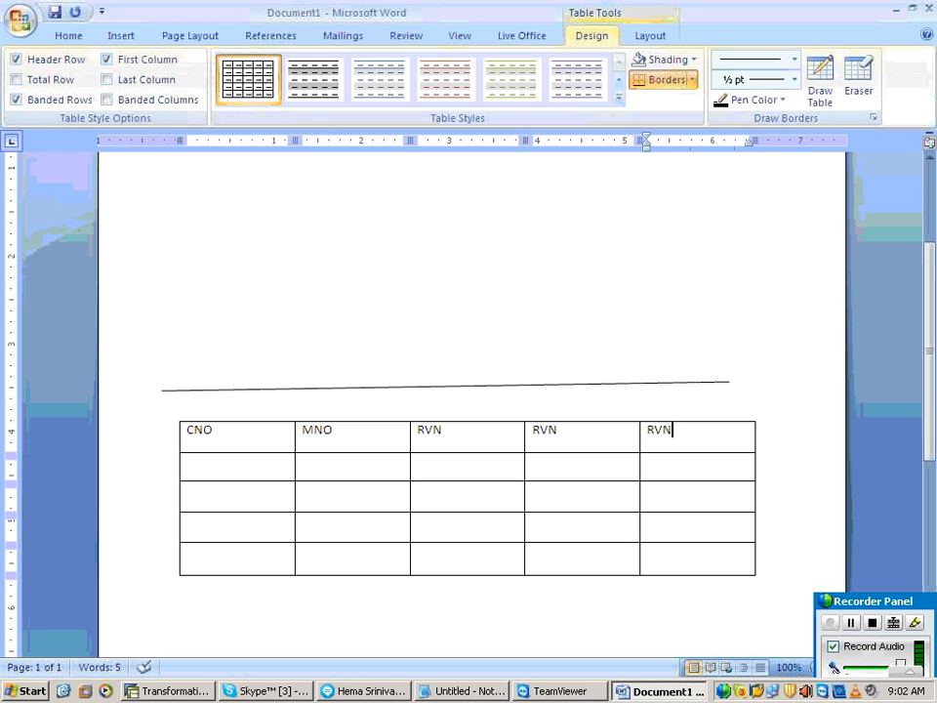
# Step: Add a second line reading 0F 20110226 to the first RVN heading
pyautogui.click(489, 444)
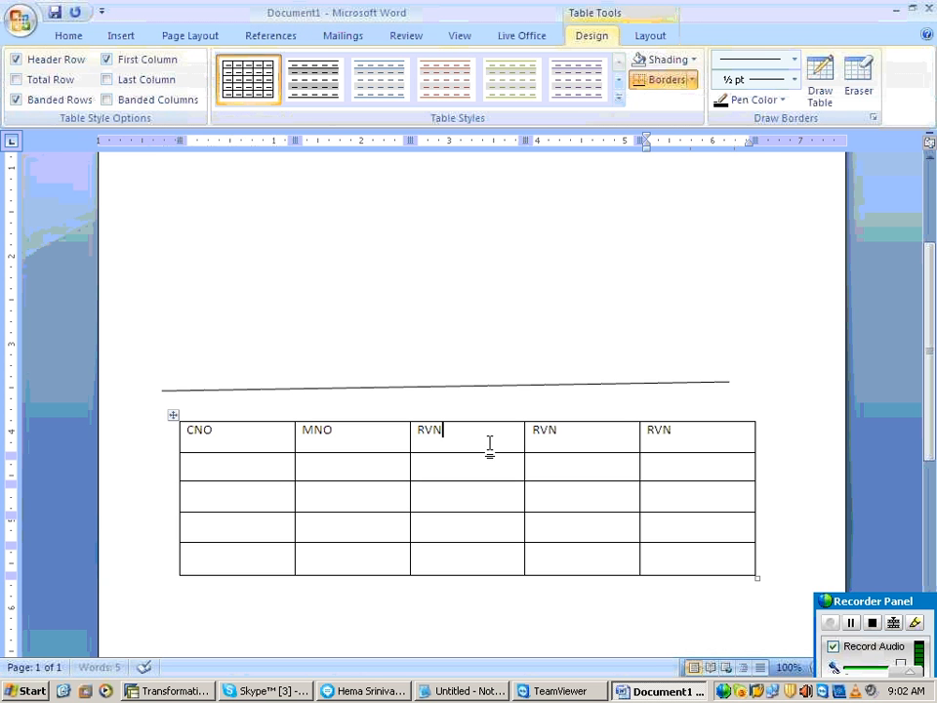
pyautogui.press('Return')
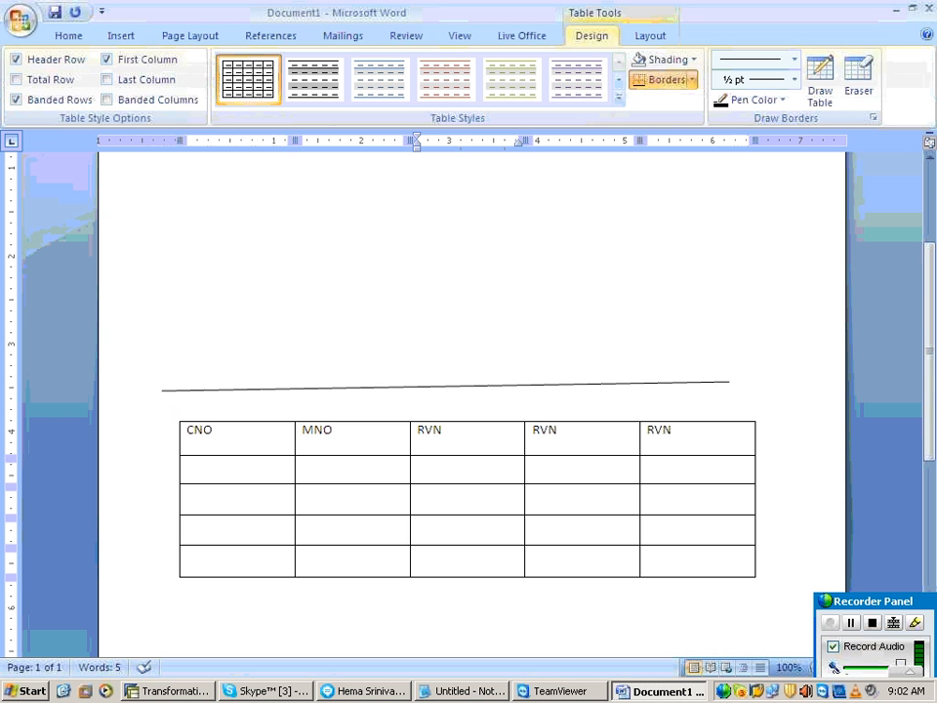
pyautogui.write('0F 201')
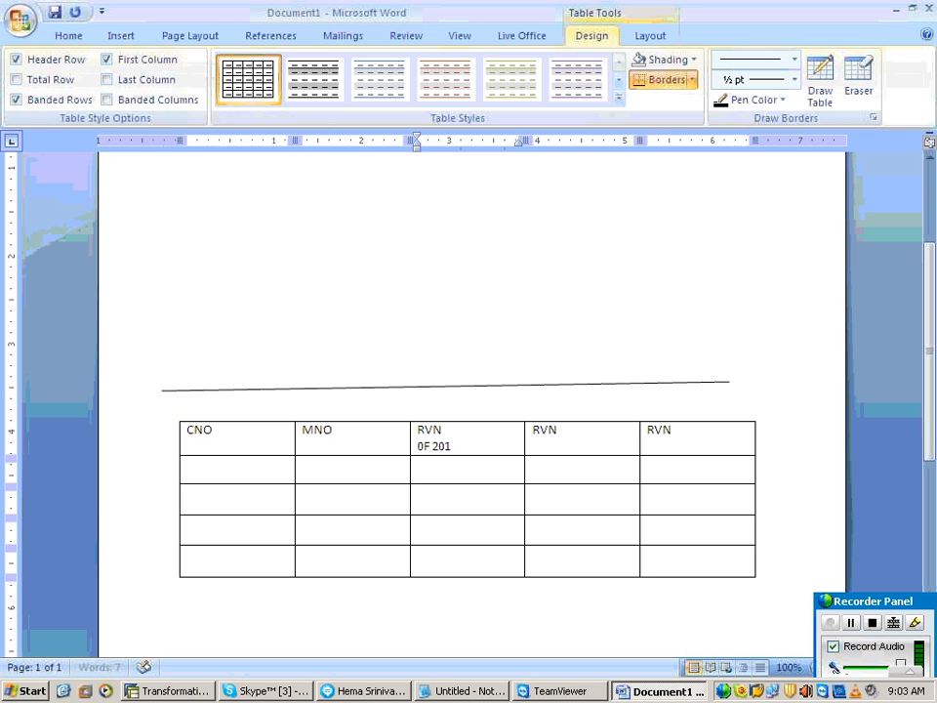
pyautogui.write('102')
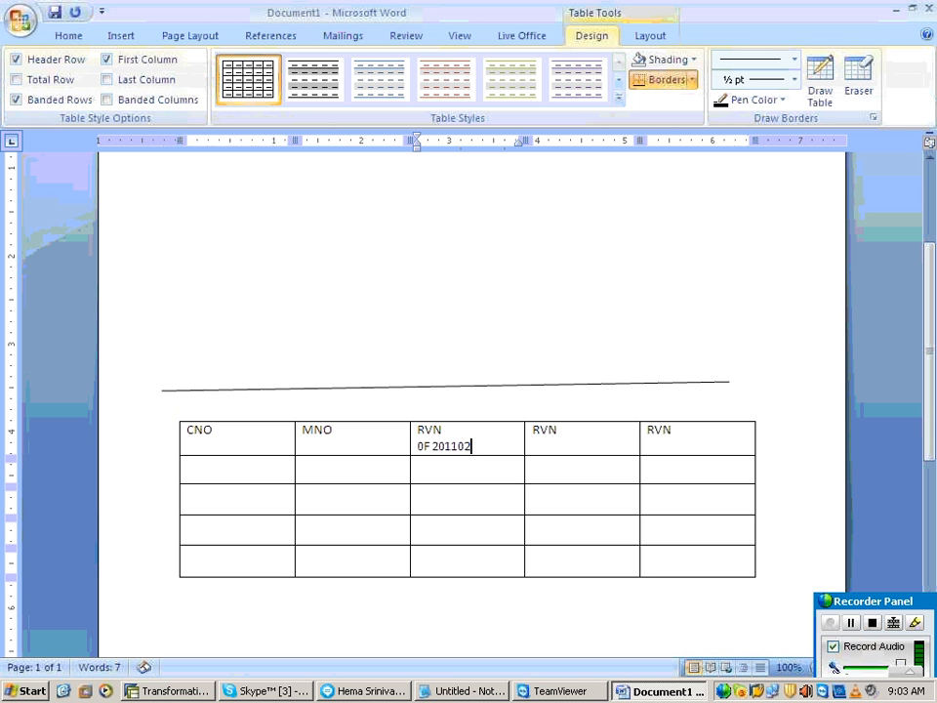
pyautogui.write('26')
# Step: Copy the date line of the first RVN heading into the second RVN heading and change it to 0F 20110227
pyautogui.hotkey('shift', 'Left')
pyautogui.hotkey('shift', 'Left')
pyautogui.hotkey('shift', 'Left')
pyautogui.hotkey('shift', 'Left')
pyautogui.hotkey('shift', 'Left')
pyautogui.hotkey('shift', 'Left')
pyautogui.hotkey('shift', 'Left')
pyautogui.hotkey('shift', 'Left')
pyautogui.hotkey('shift', 'Left')
pyautogui.hotkey('shift', 'Left')
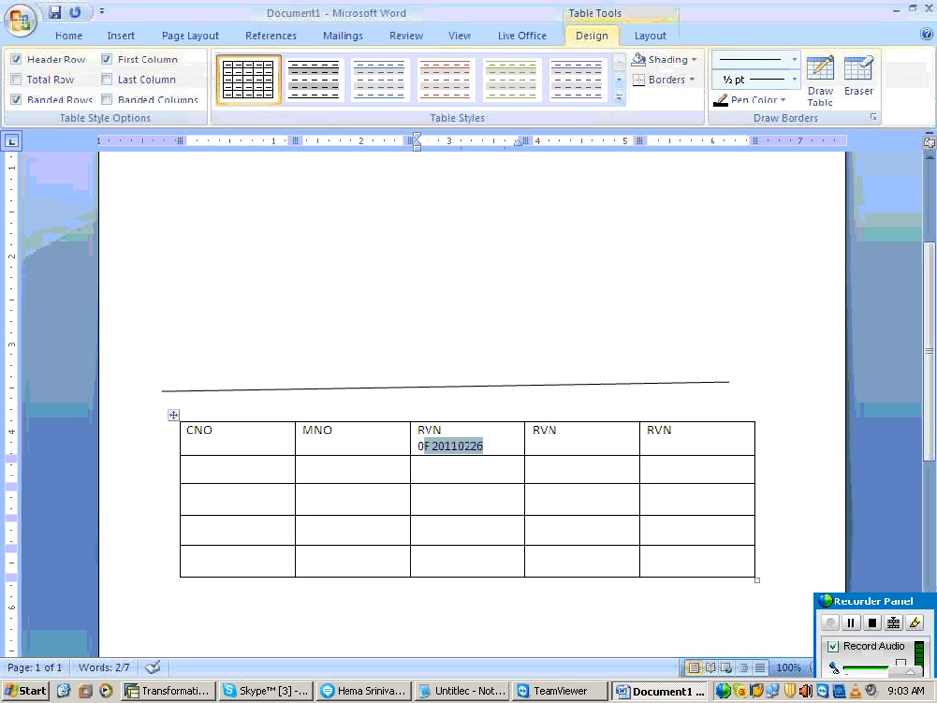
pyautogui.hotkey('shift', 'Left')
pyautogui.hotkey('ctrl', 'c')
pyautogui.press('Tab')
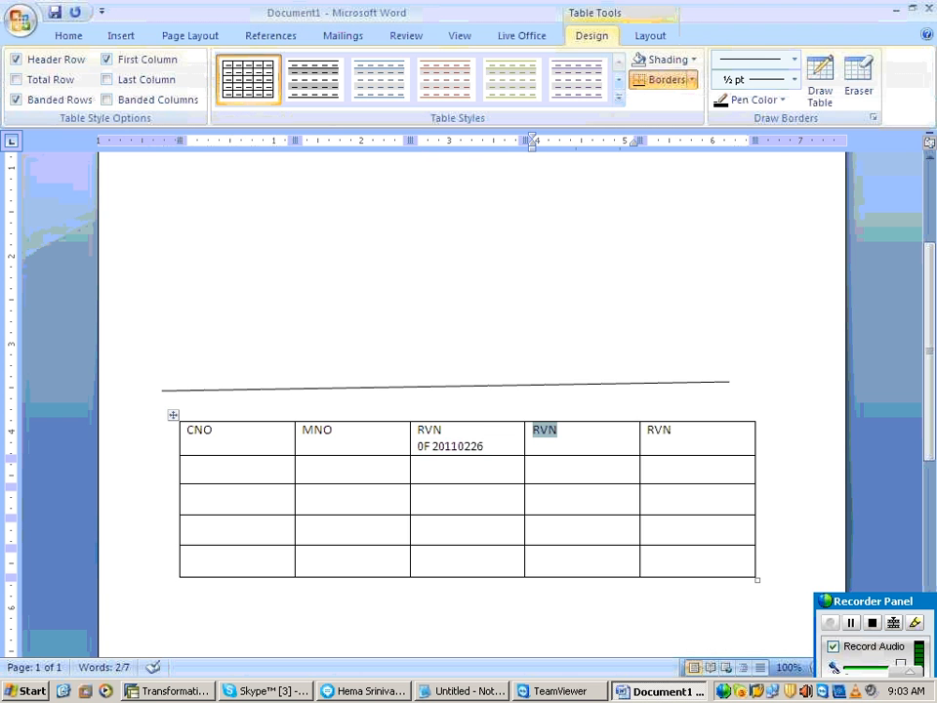
pyautogui.press('Right')
pyautogui.press('Right')
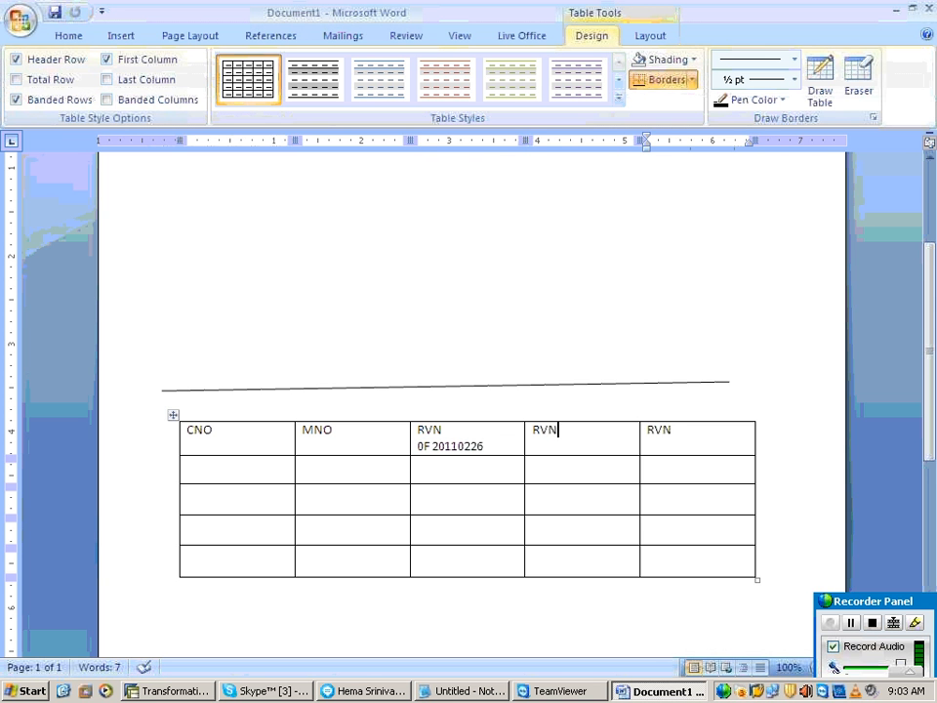
pyautogui.press('Return')
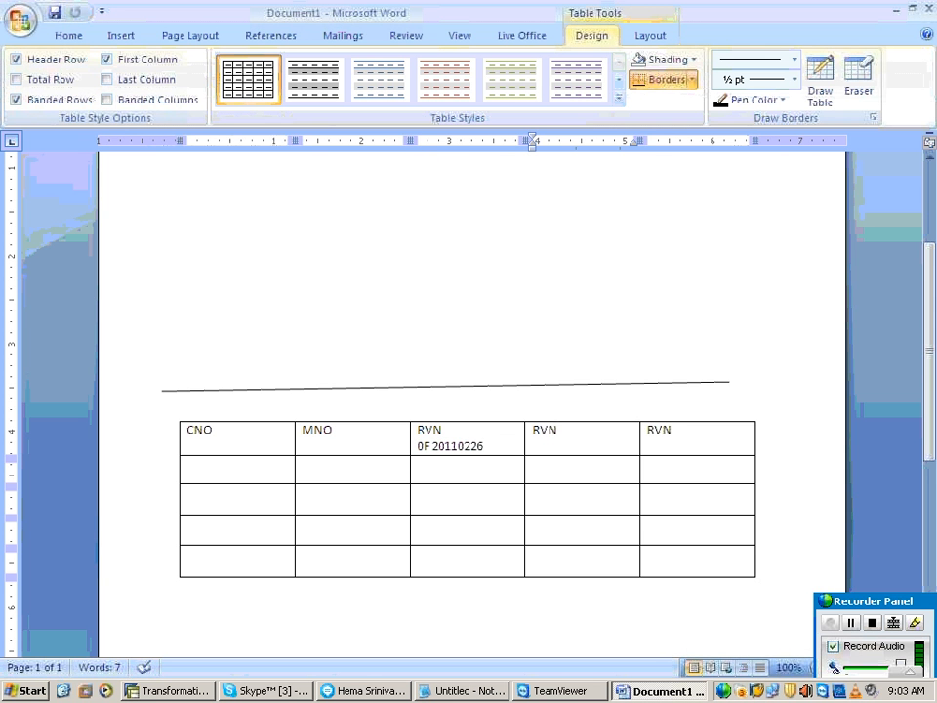
pyautogui.hotkey('ctrl', 'v')
pyautogui.press('BackSpace')
pyautogui.write('7')
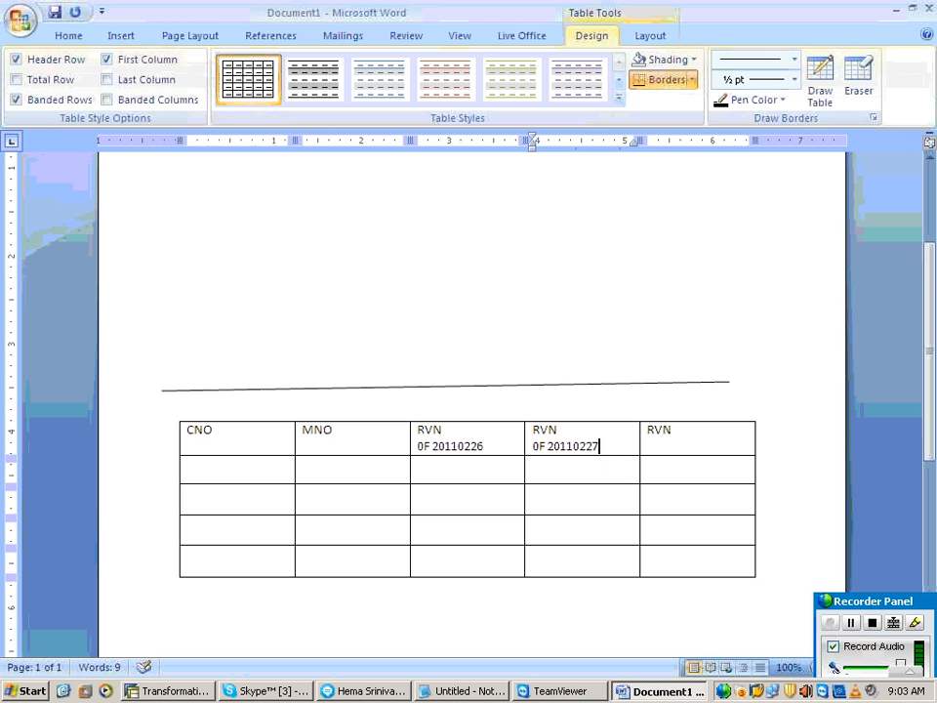
# Step: Paste the date line under the third RVN heading and change it to 0F 20110228
pyautogui.click(647, 431)
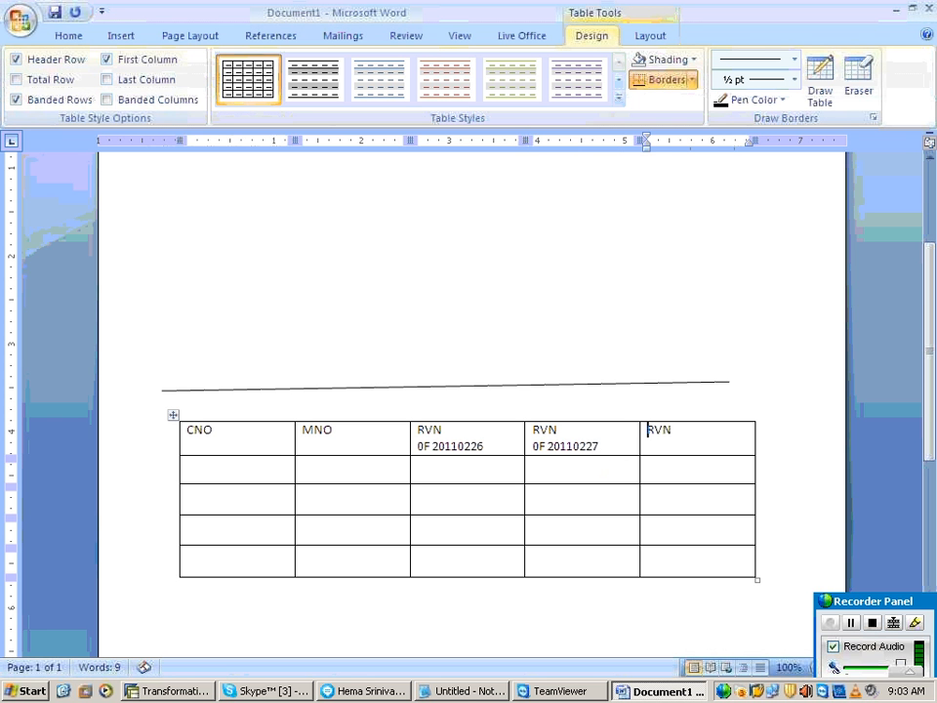
pyautogui.press('End')
pyautogui.press('Return')
pyautogui.hotkey('ctrl', 'v')
pyautogui.press('BackSpace')
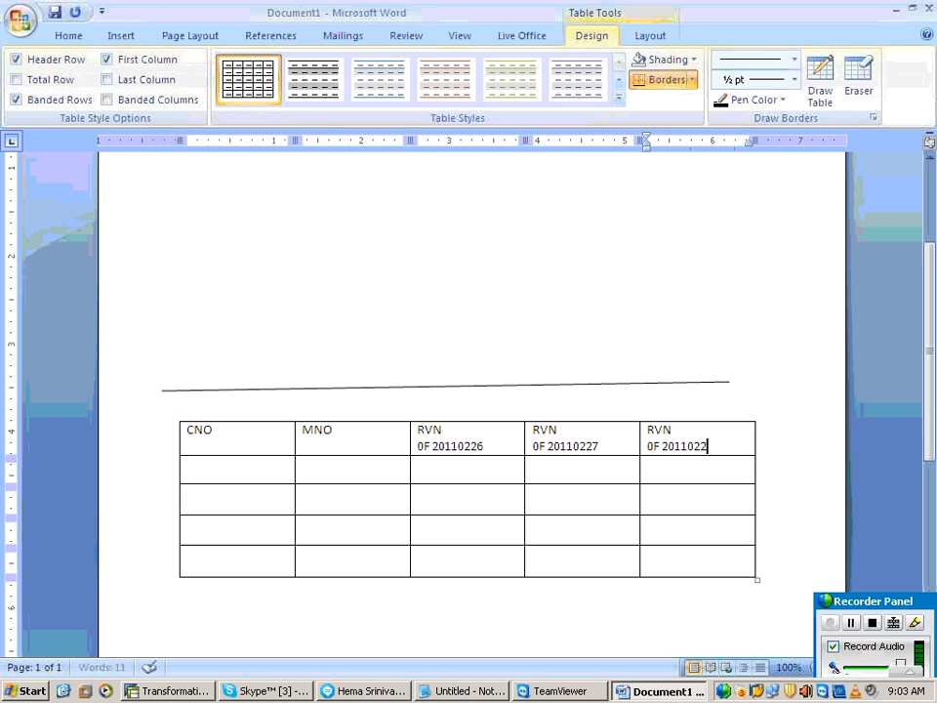
pyautogui.write('8')
# Step: Fill the first data row with C1, M1, revenue 100 for 20110226 and 300 for 20110228, leaving 20110227 empty
pyautogui.press('Tab')
pyautogui.write('C1')
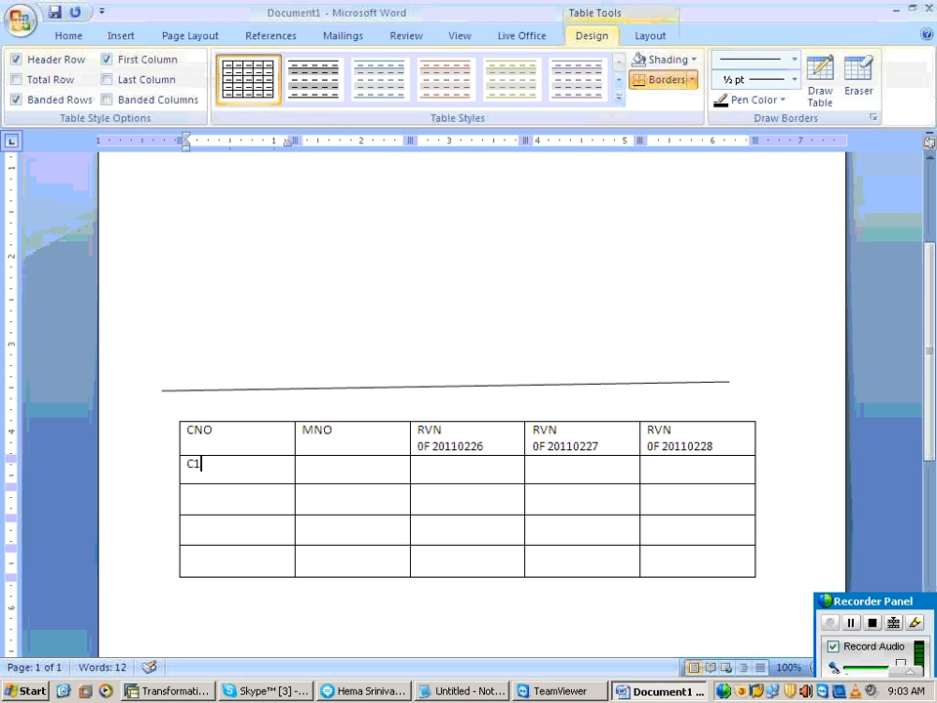
pyautogui.write('m')
pyautogui.press('BackSpace')
pyautogui.press('Tab')
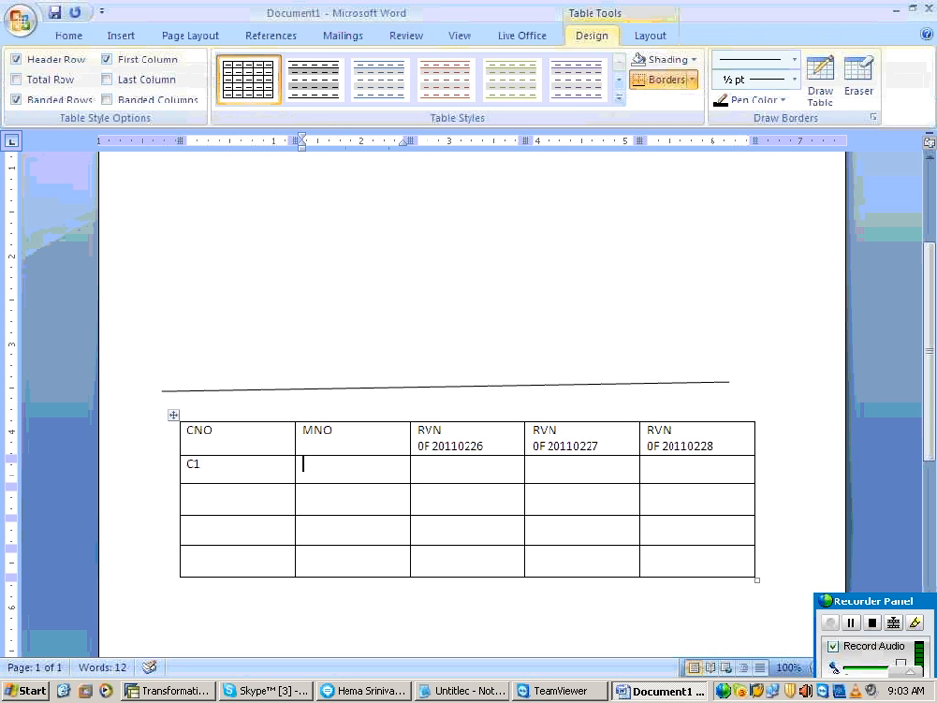
pyautogui.write('M1')
pyautogui.press('Tab')
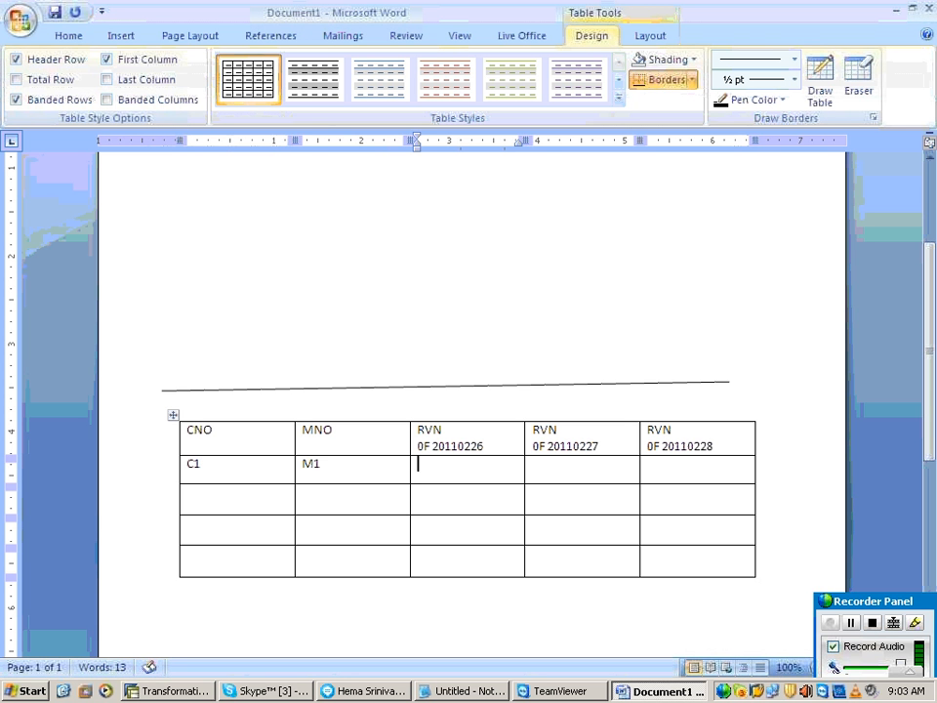
pyautogui.write('100')
pyautogui.press('Tab')
pyautogui.press('Tab')
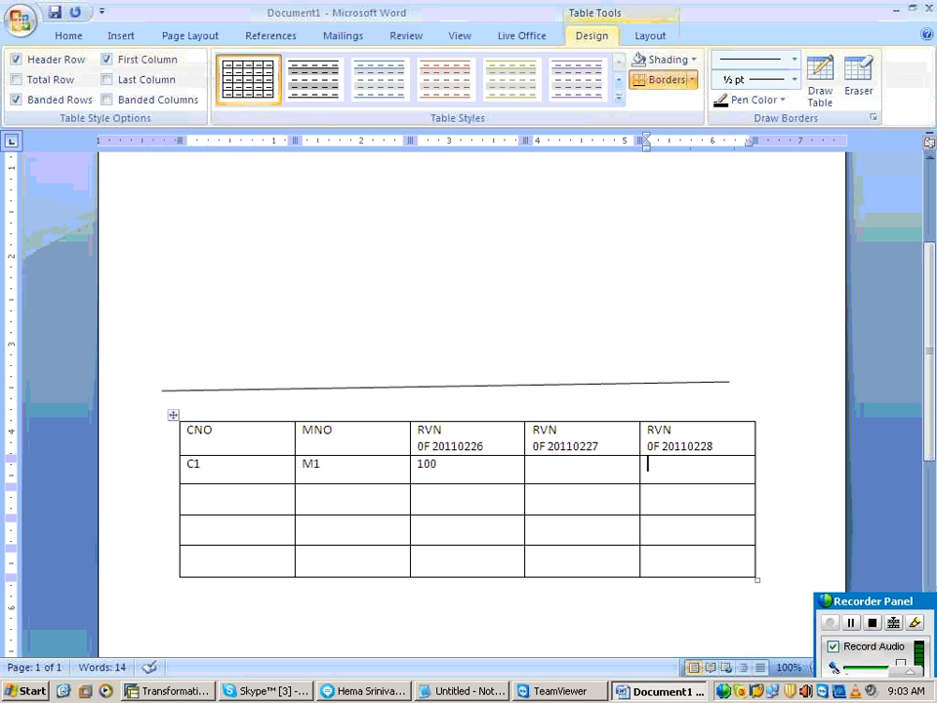
pyautogui.write('300')
# Step: Fill the second data row with C2, M2, revenue 400 for 20110227 and 500 for 20110228, leaving 20110226 empty
pyautogui.press('Tab')
pyautogui.write('C2')
pyautogui.press('Tab')
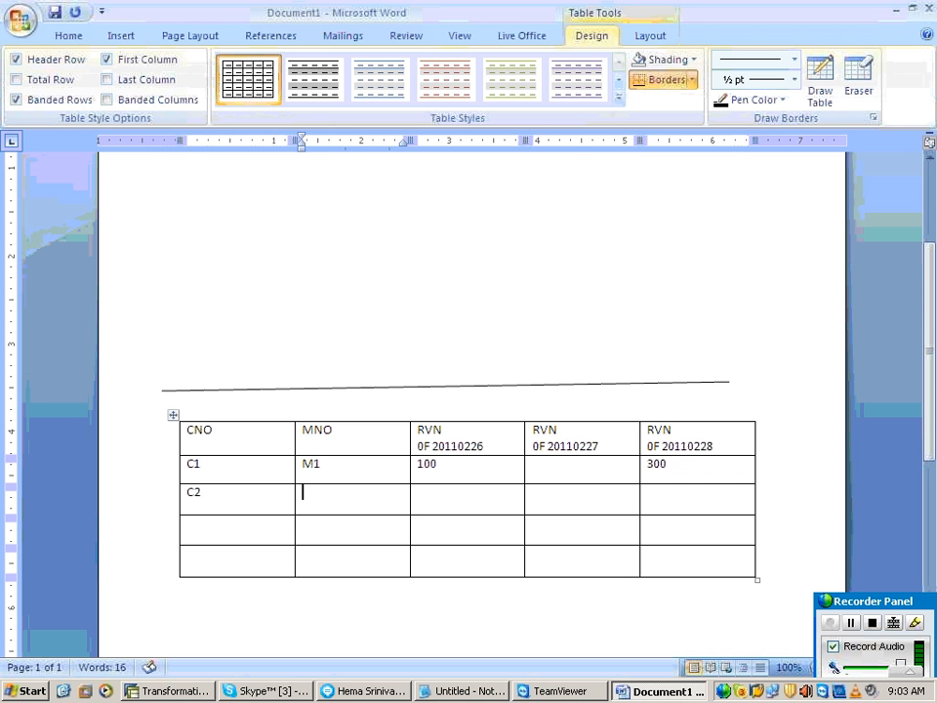
pyautogui.write('M2')
pyautogui.press('Tab')
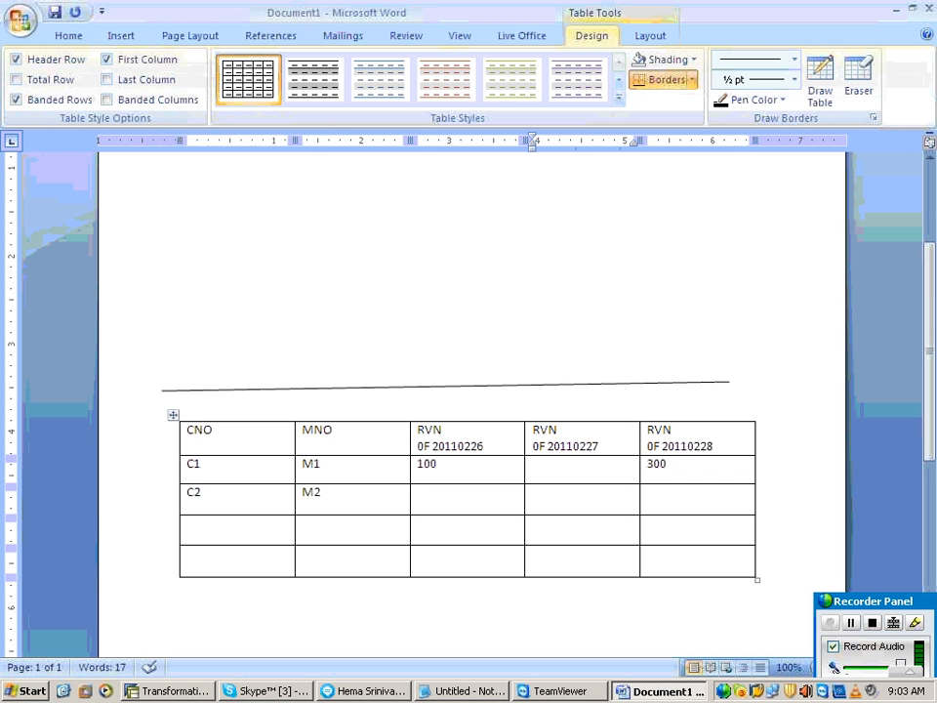
pyautogui.press('Tab')
pyautogui.write('400')
pyautogui.press('Tab')
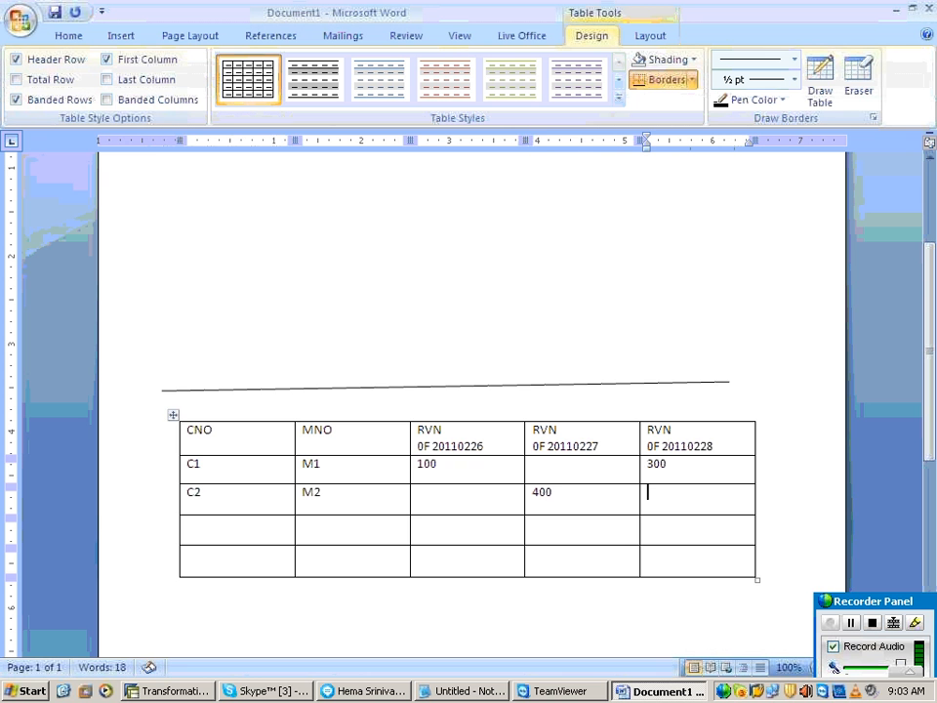
pyautogui.write('500')
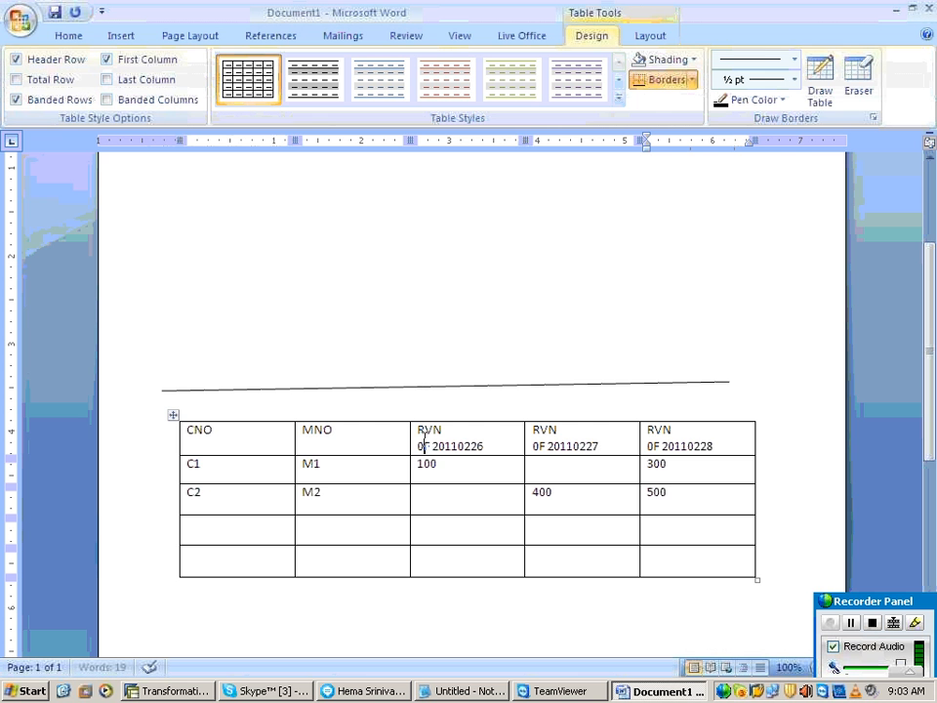
# Step: Enter the heading TGT on the first line of the page, above the drawn line
pyautogui.moveTo(418, 446); pyautogui.dragTo(681, 474)
pyautogui.click(263, 192)
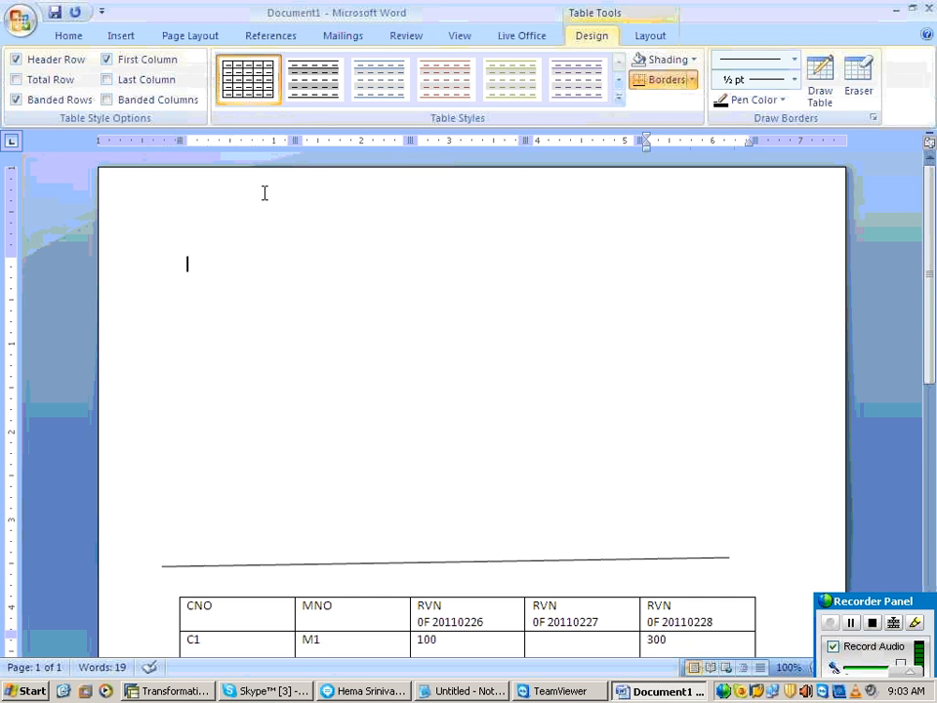
pyautogui.write('TGT')
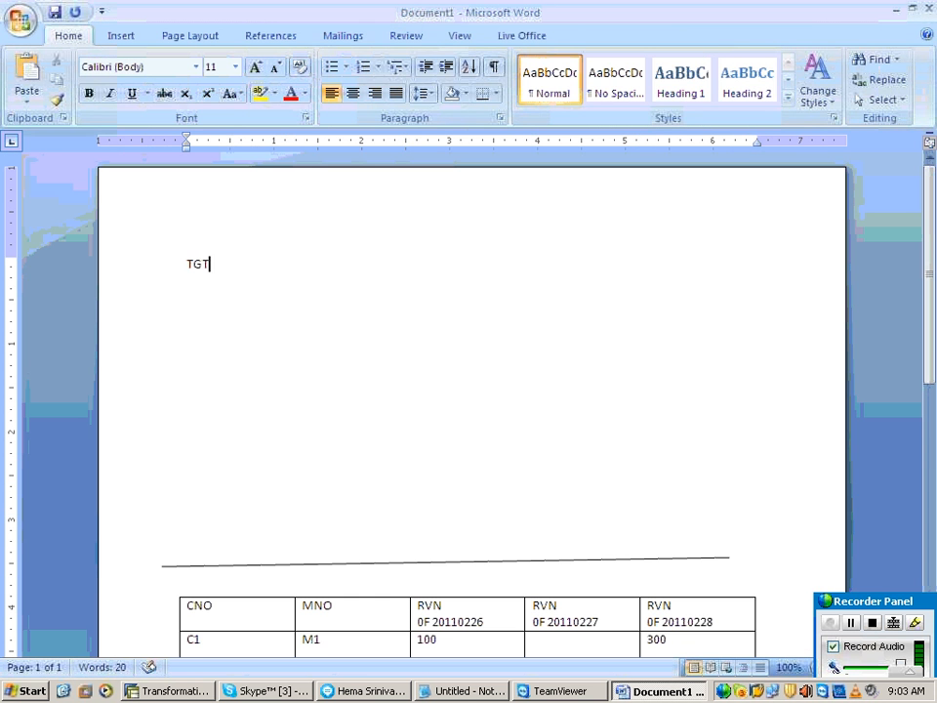
# Step: Insert a table of four columns and four rows below TGT, making it narrower with taller rows
pyautogui.click(121, 36)
pyautogui.click(120, 83)
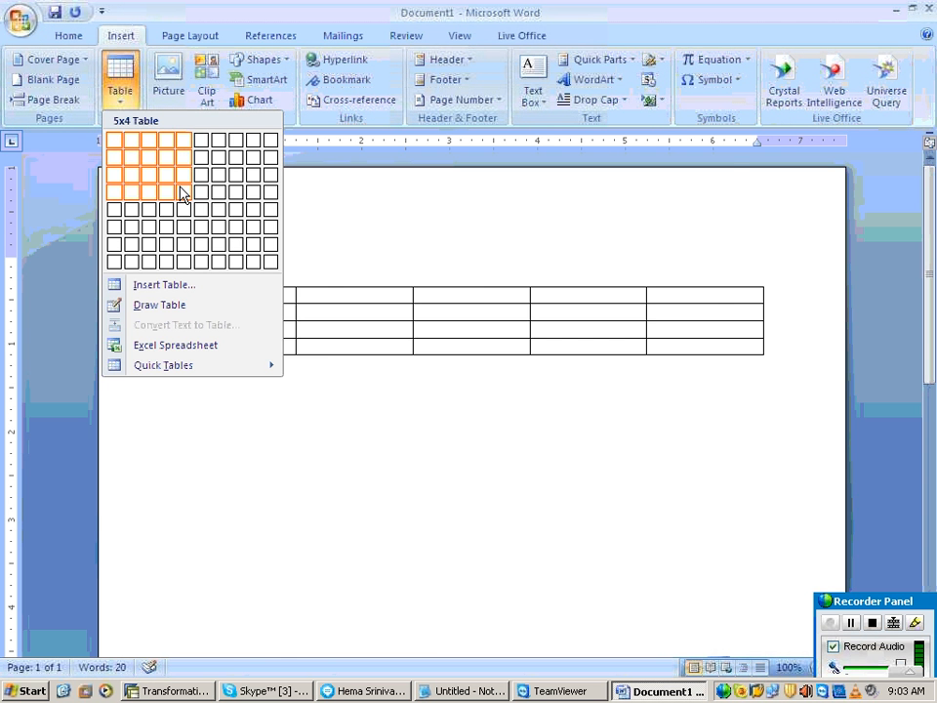
pyautogui.click(167, 193)
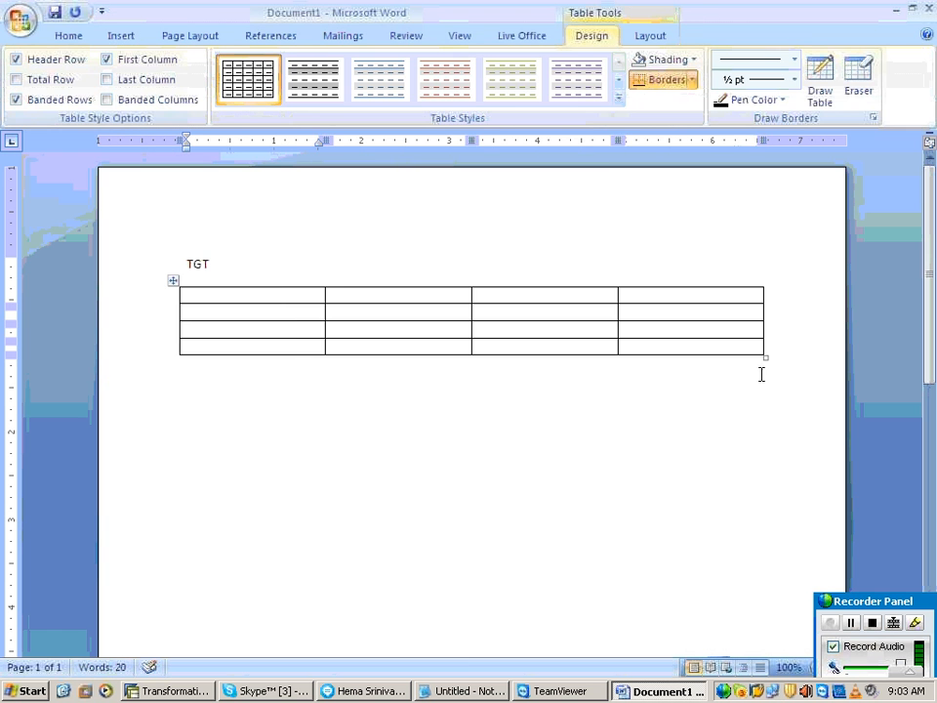
pyautogui.moveTo(768, 353); pyautogui.dragTo(714, 430)
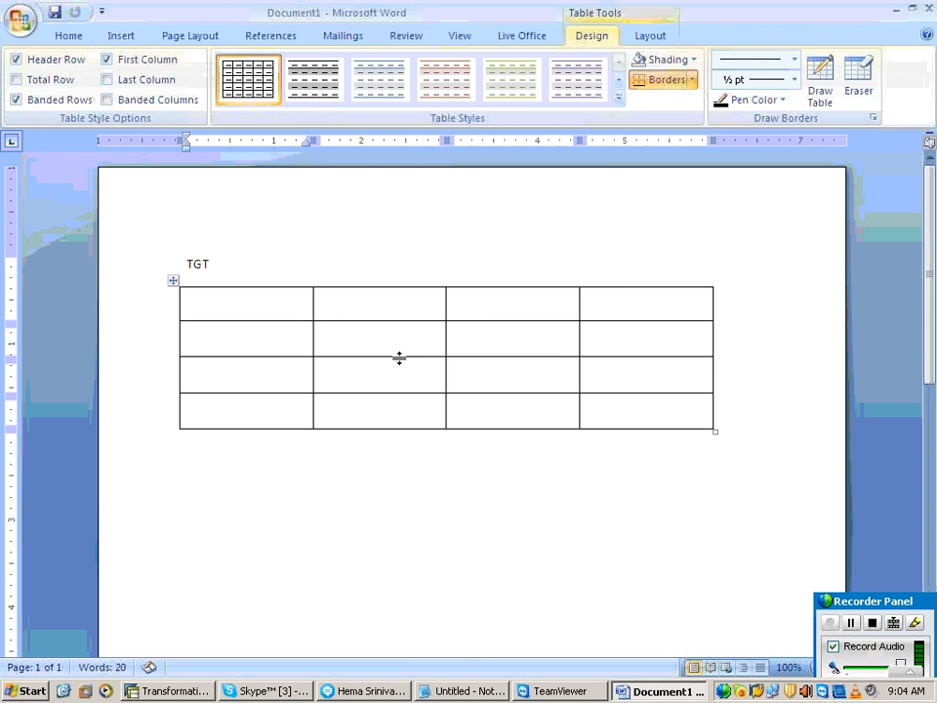
# Step: Fill the header row of the TGT table with CNO, MNO, RVN and CALDAY
pyautogui.write('CNO')
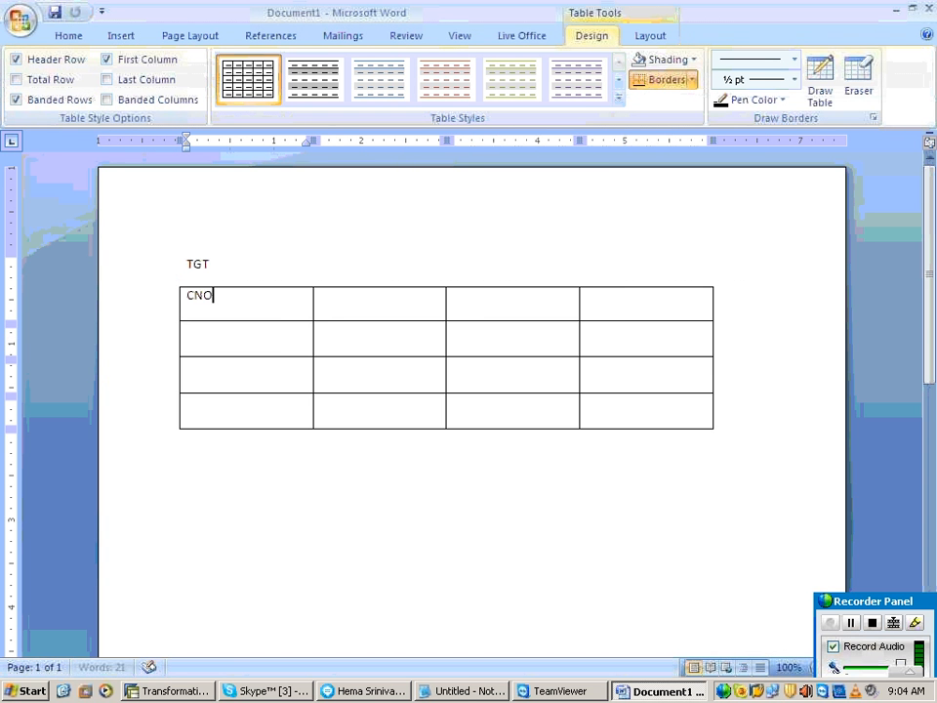
pyautogui.press('Tab')
pyautogui.write('MNO')
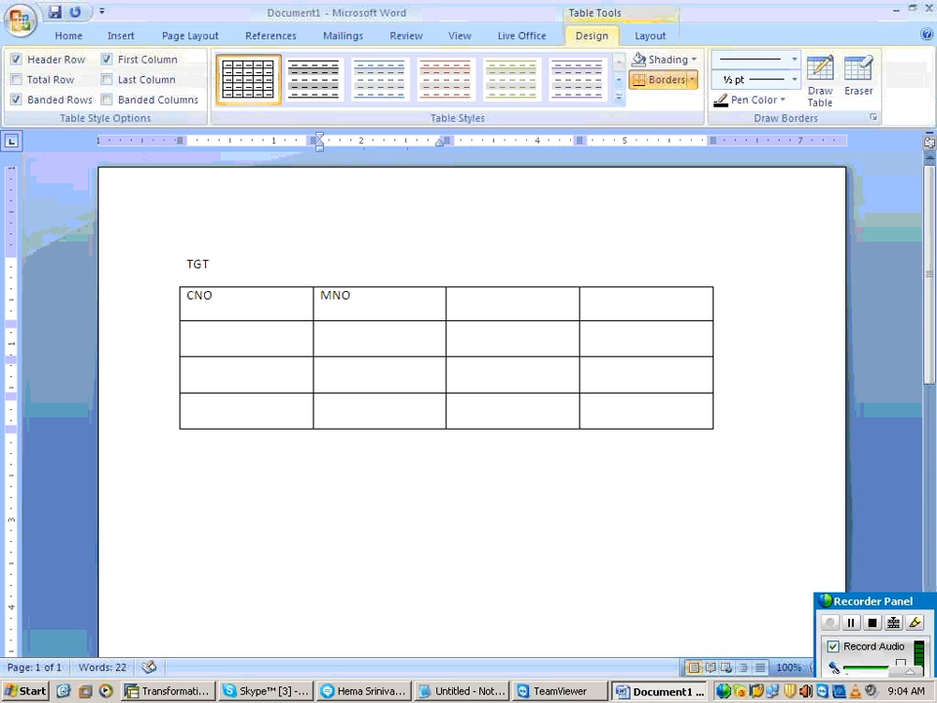
pyautogui.press('Tab')
pyautogui.write('RVN')
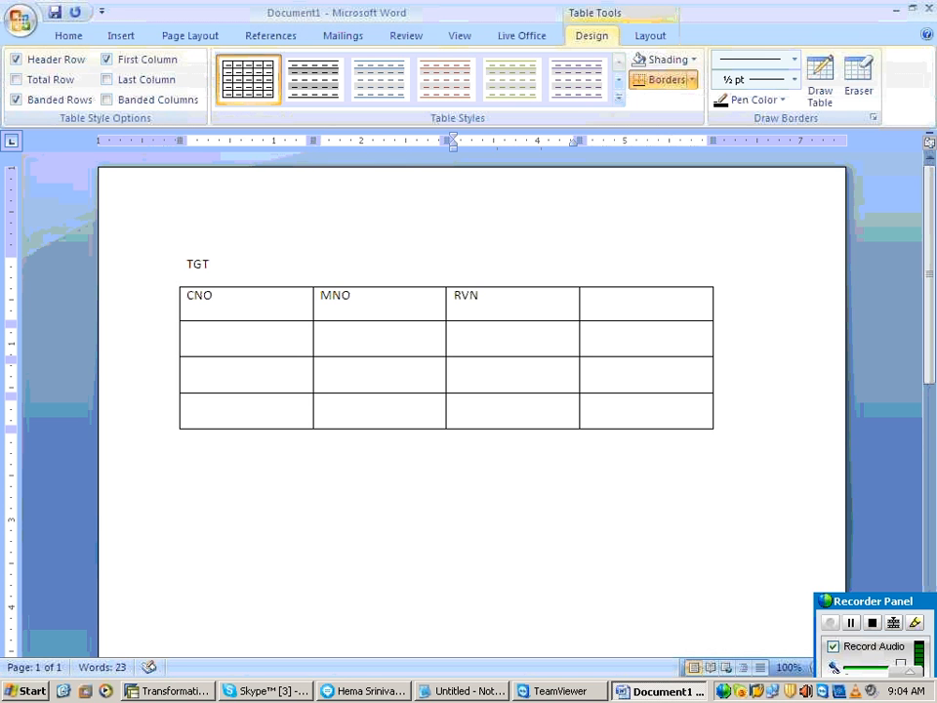
pyautogui.press('Tab')
pyautogui.write('CAL')
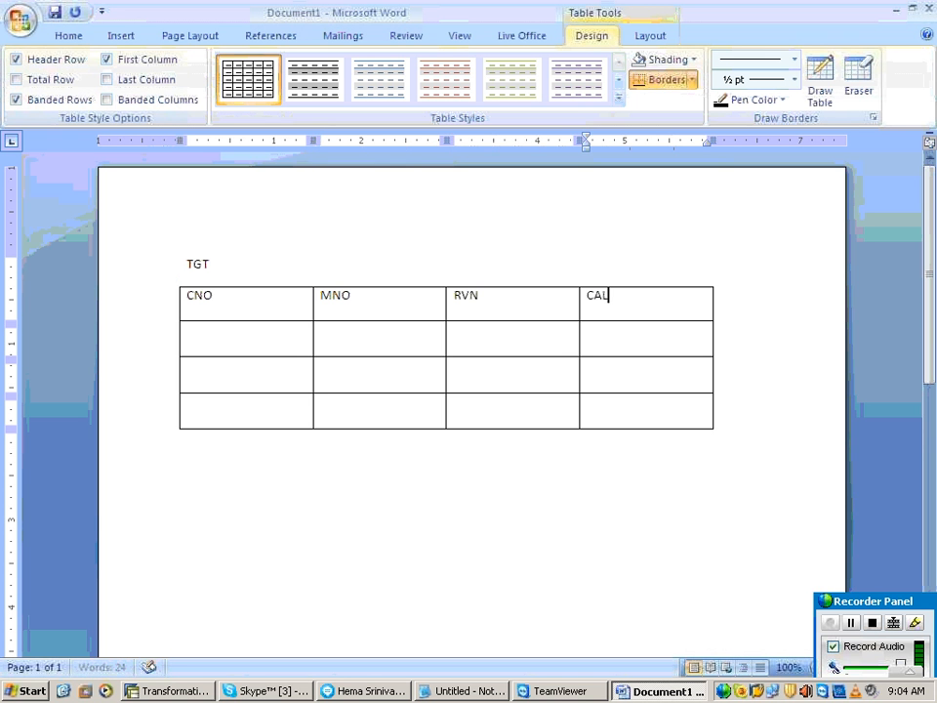
pyautogui.write('DAY')
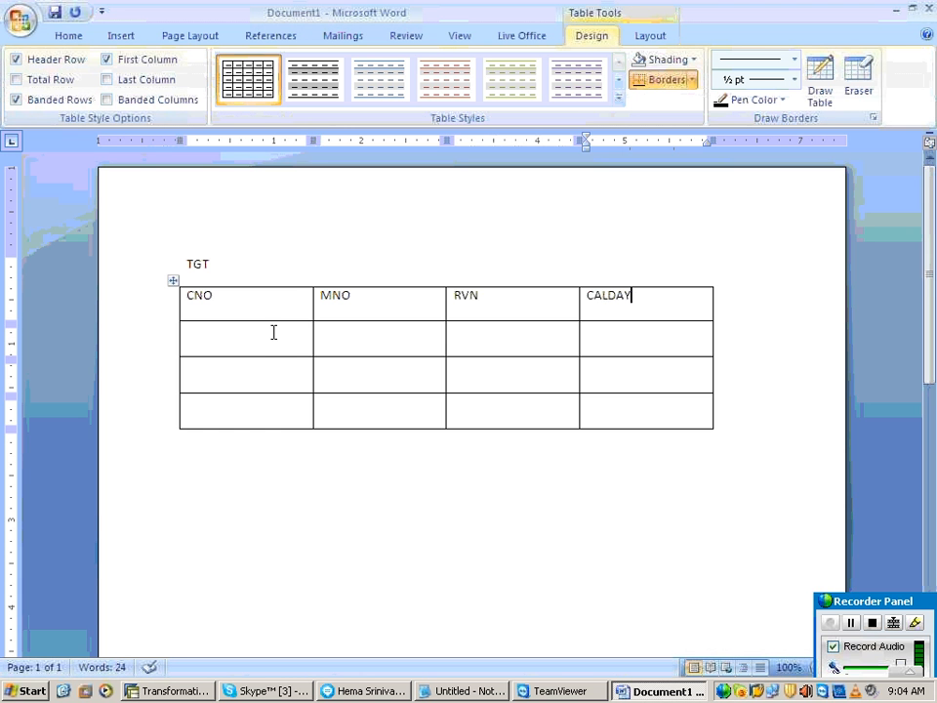
# Step: Copy C1, M1 and 100 from the source table's first data row into the target table's first data row
pyautogui.scroll(-1, 271, 338)
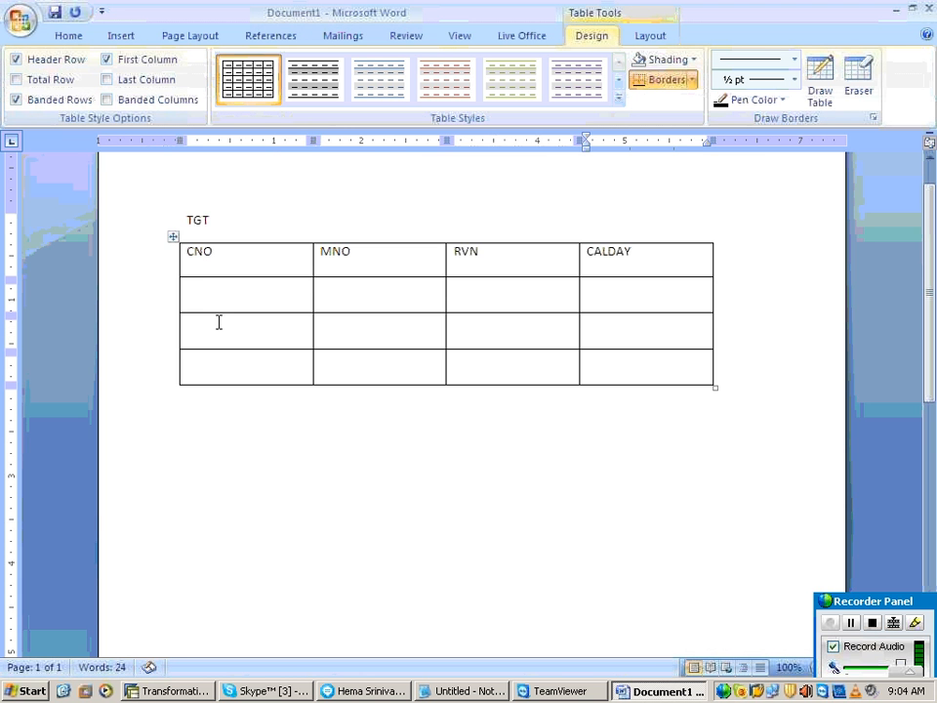
pyautogui.click(203, 295)
pyautogui.scroll(-5, 266, 386)
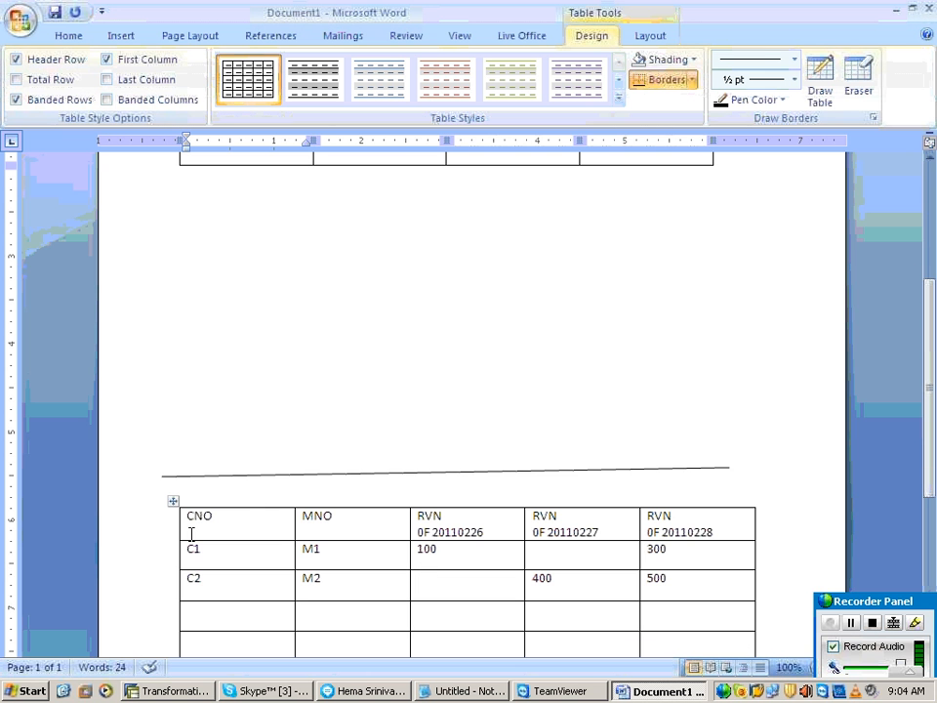
pyautogui.moveTo(192, 543); pyautogui.dragTo(437, 559)
pyautogui.hotkey('ctrl', 'c')
pyautogui.scroll(3, 293, 421)
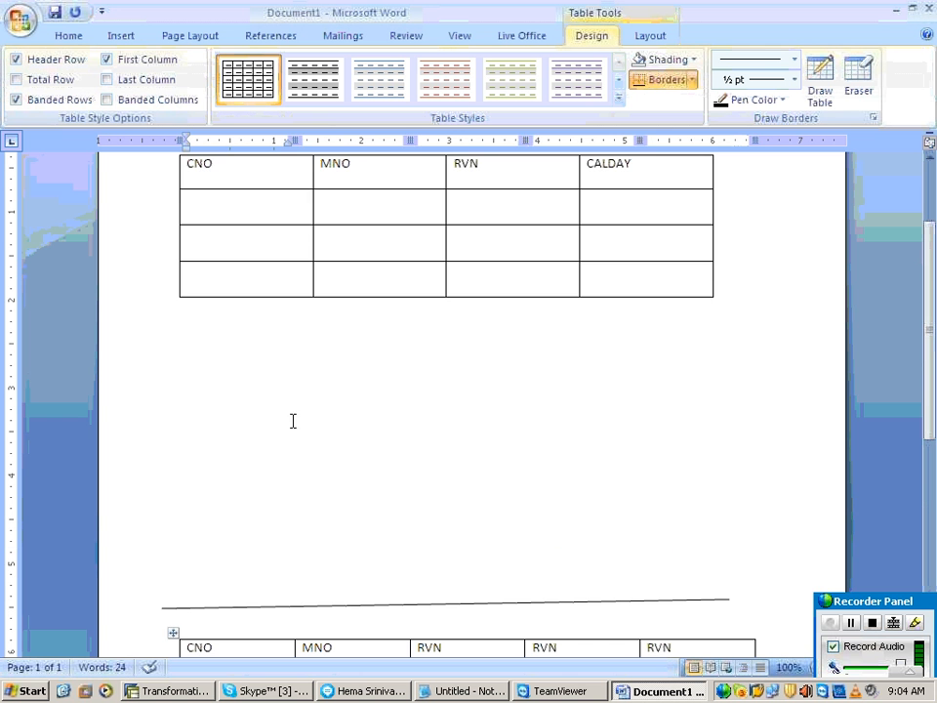
pyautogui.click(236, 205)
pyautogui.hotkey('ctrl', 'v')
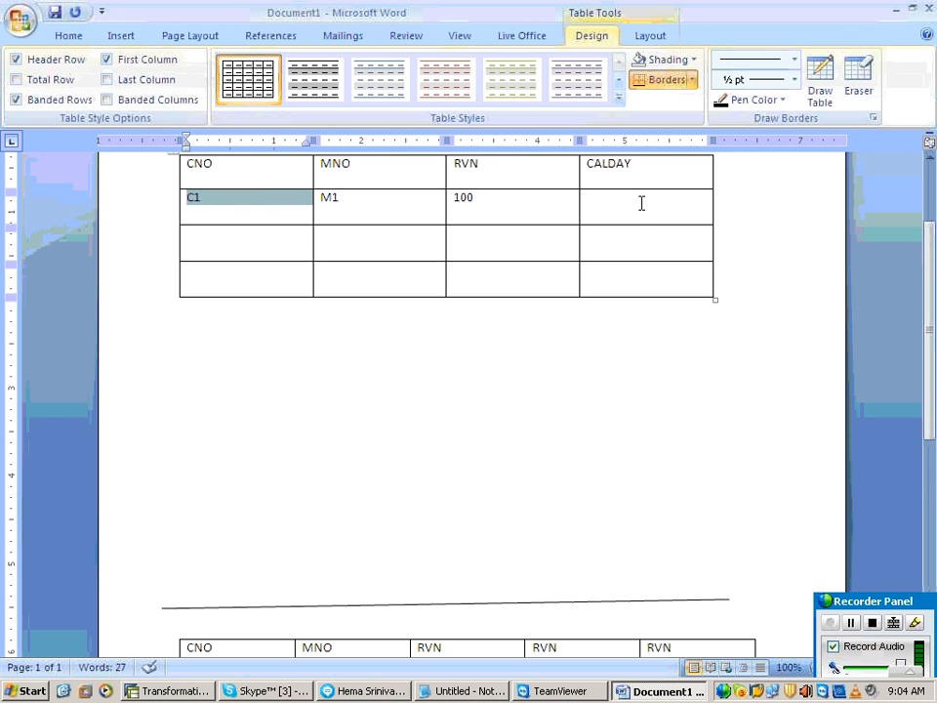
# Step: Copy the date 20110226 from the source's first RVN heading into the CALDAY cell of the target's first data row
pyautogui.click(636, 209)
pyautogui.scroll(-2, 488, 558)
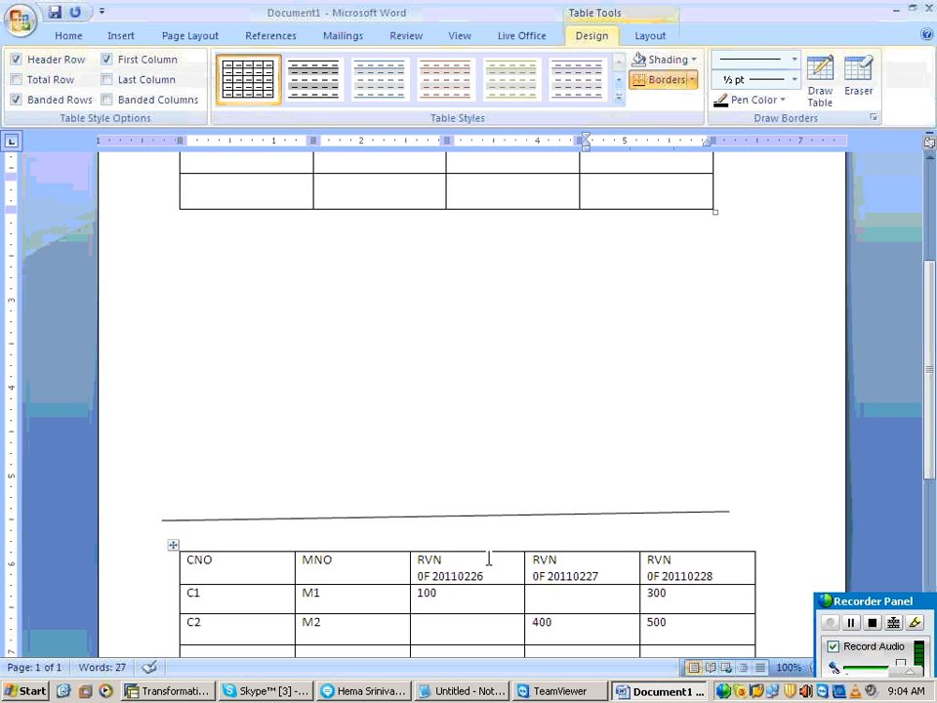
pyautogui.moveTo(483, 576); pyautogui.dragTo(429, 576)
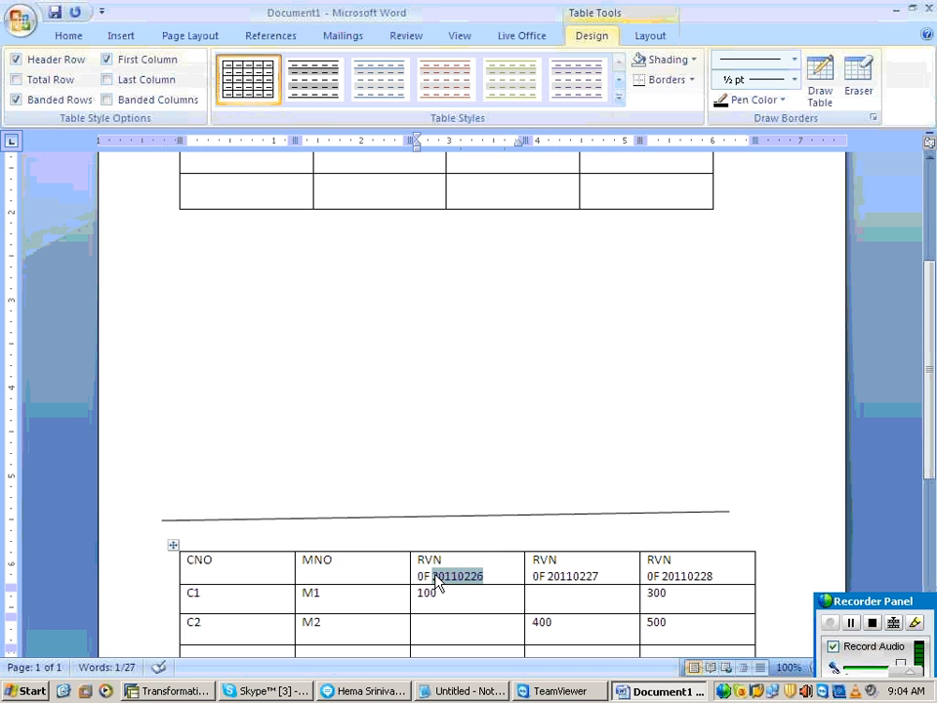
pyautogui.scroll(3, 627, 281)
pyautogui.click(627, 281)
pyautogui.hotkey('ctrl', 'v')
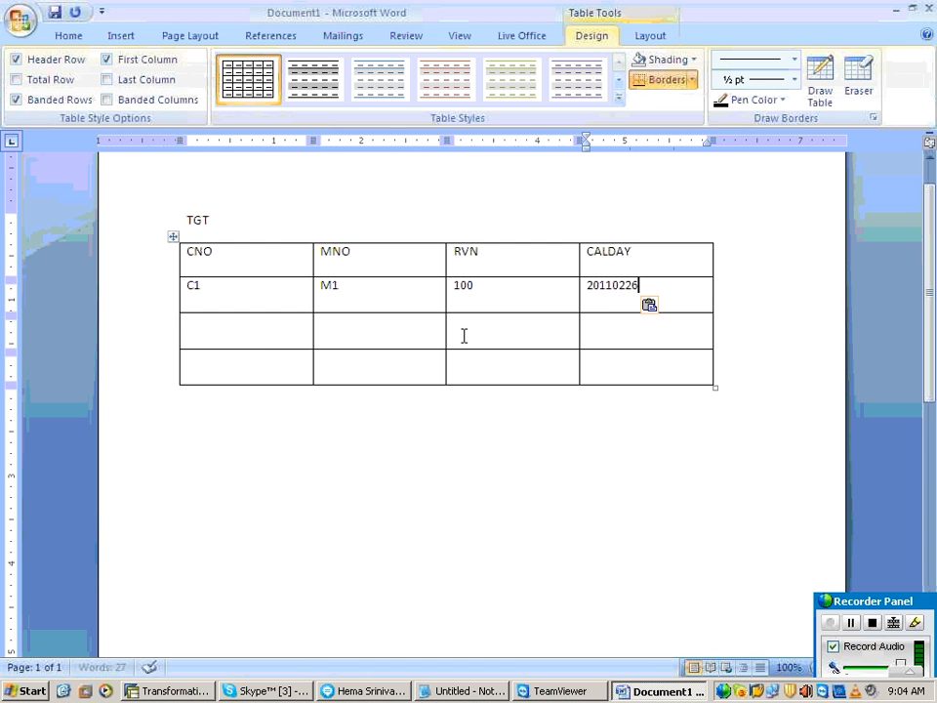
# Step: Copy C1 and M1 from the source table into the target table's second data row
pyautogui.click(253, 331)
pyautogui.scroll(-5, 472, 437)
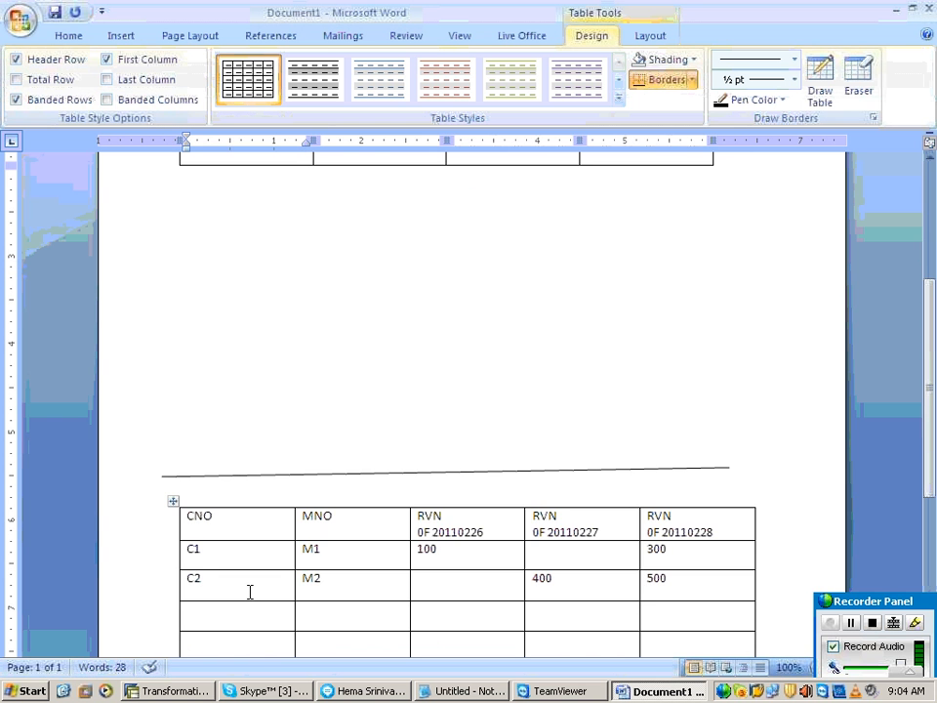
pyautogui.click(181, 550)
pyautogui.moveTo(182, 550); pyautogui.dragTo(314, 551)
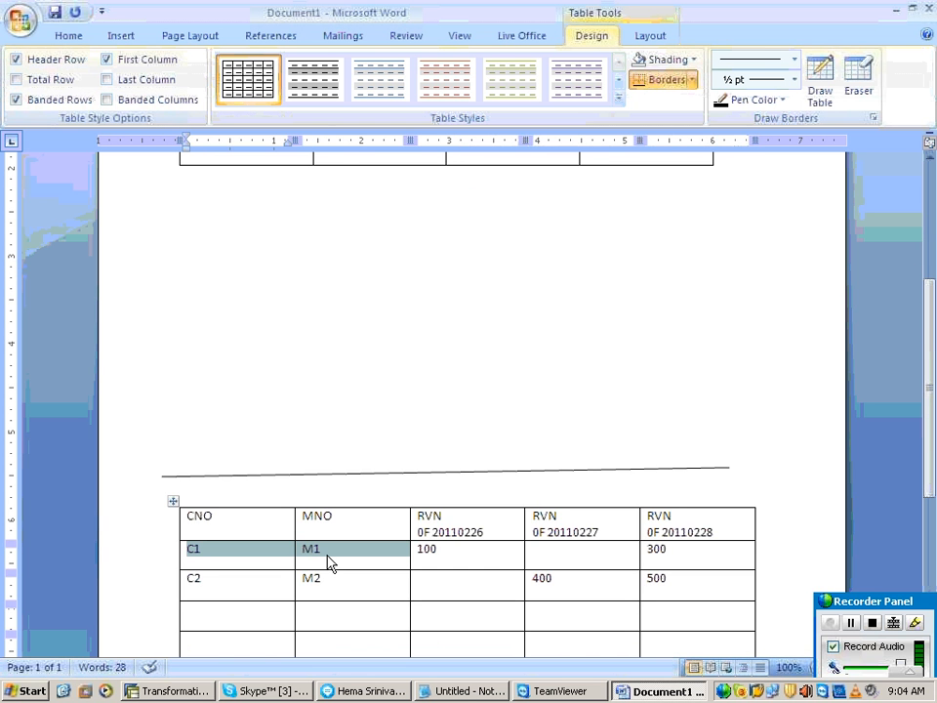
pyautogui.scroll(3, 302, 471)
pyautogui.click(234, 245)
pyautogui.hotkey('ctrl', 'v')
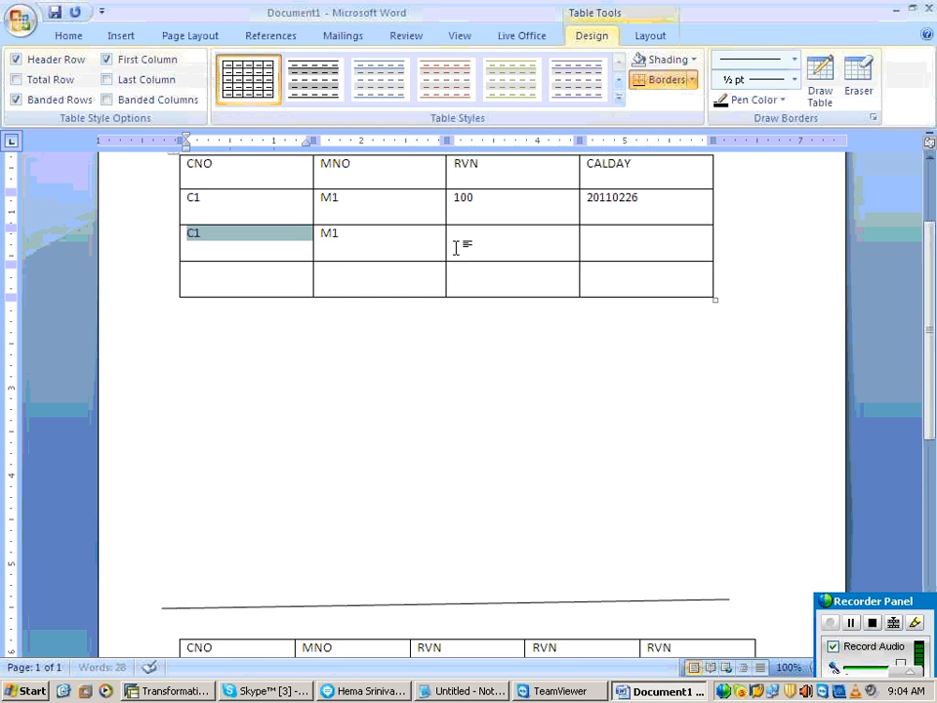
# Step: Copy the revenue 300 from the source's C1 row into the RVN cell of the target's second data row
pyautogui.click(456, 247)
pyautogui.scroll(-2, 494, 391)
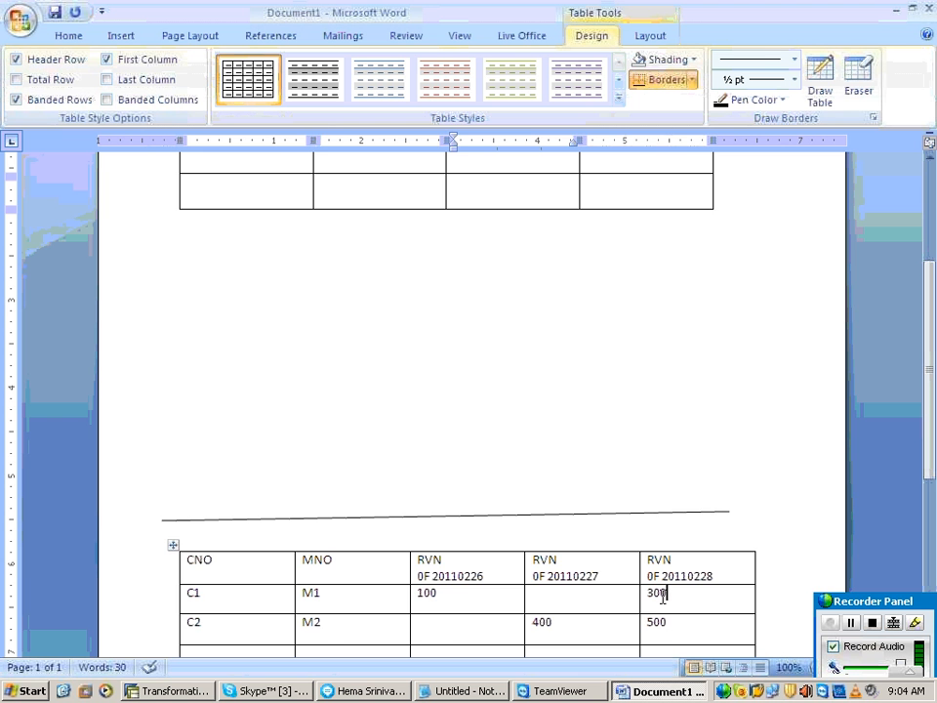
pyautogui.moveTo(664, 595); pyautogui.dragTo(644, 595)
pyautogui.scroll(2, 556, 394)
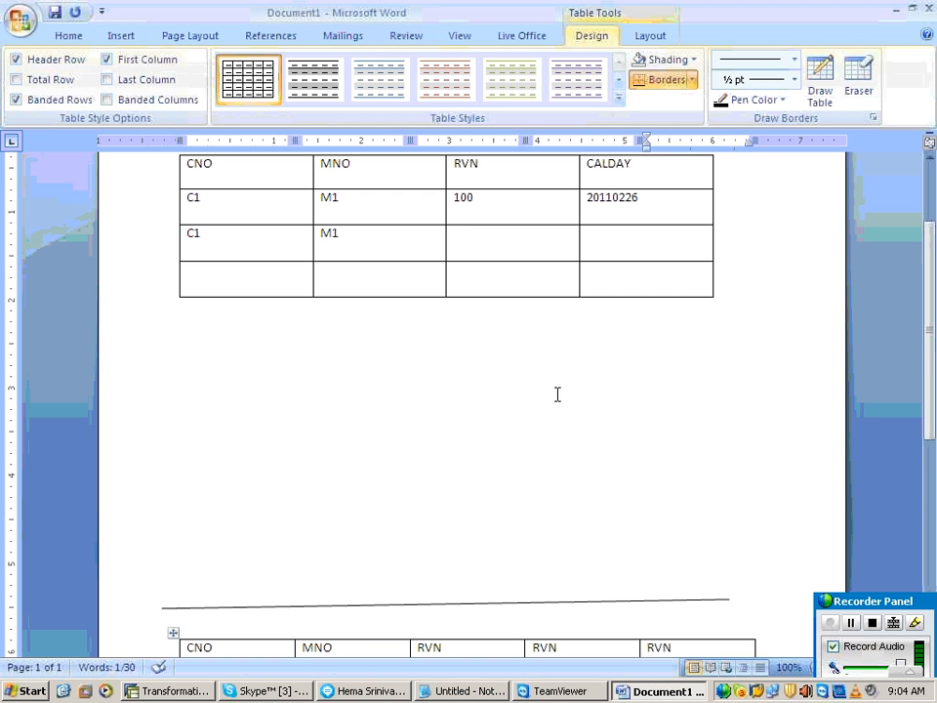
pyautogui.click(472, 232)
pyautogui.hotkey('ctrl', 'v')
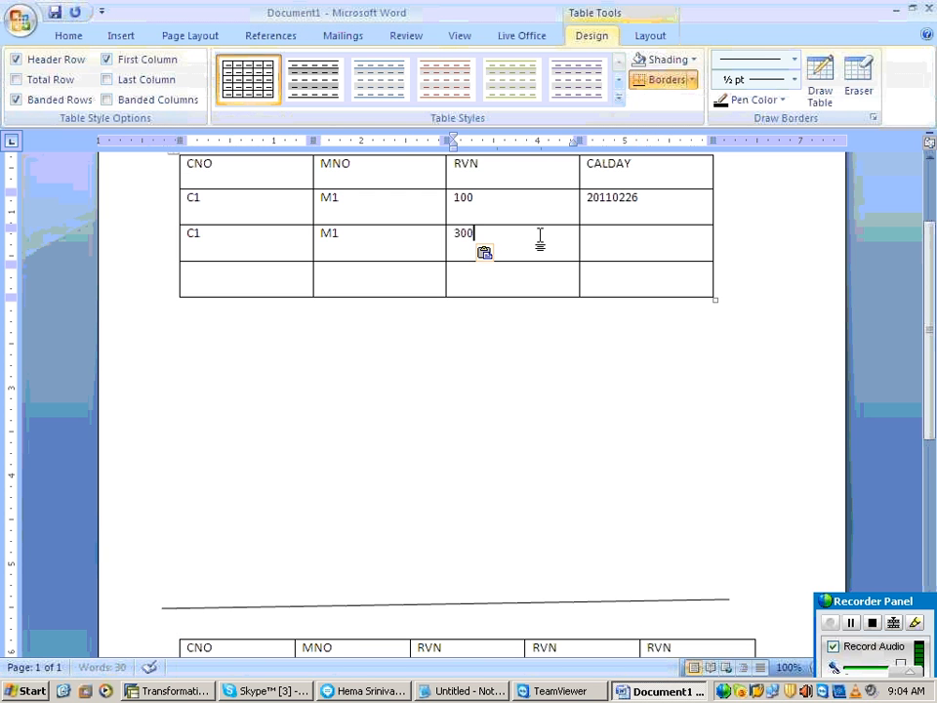
# Step: Enter 20110228 as the CALDAY value in the target table's second data row
pyautogui.click(597, 236)
pyautogui.write('2011')
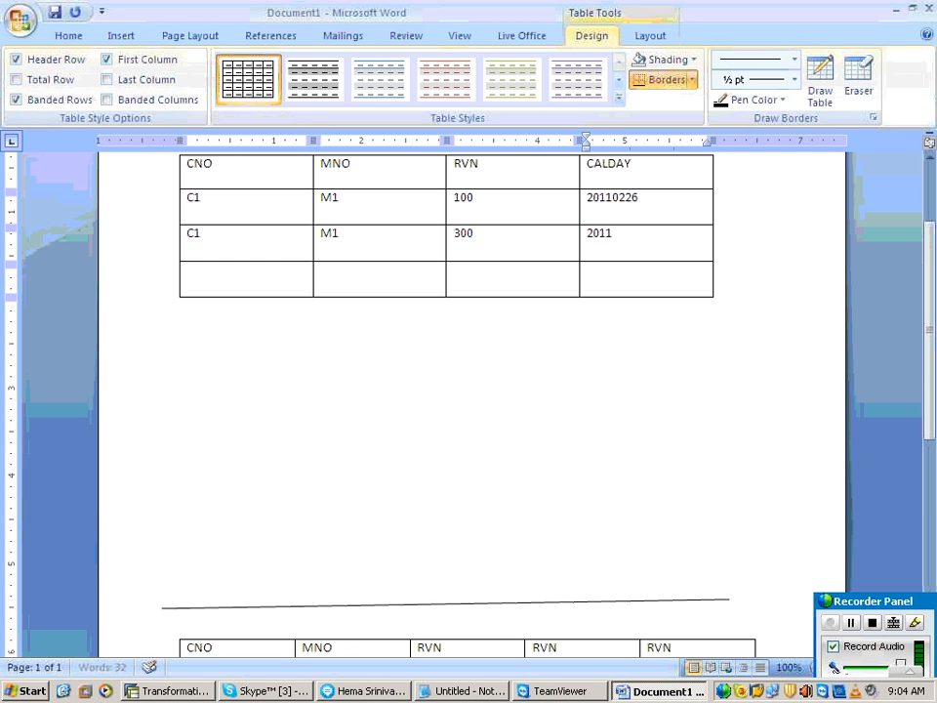
pyautogui.write('0228')
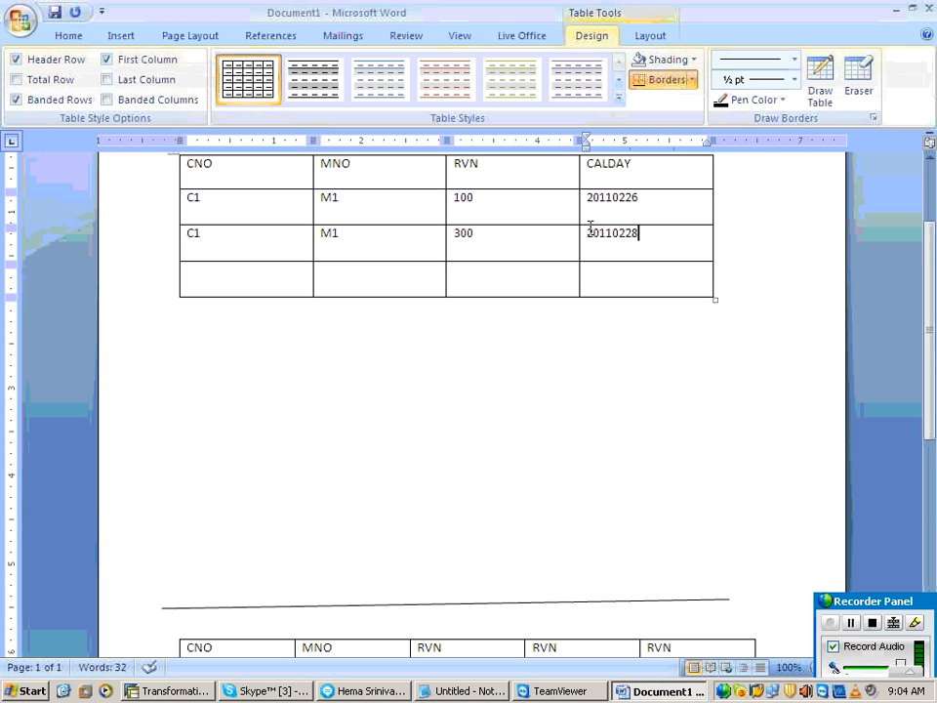
# Step: Highlight the source's C1 row and change the date in the first RVN heading to 26022011
pyautogui.scroll(-4, 663, 397)
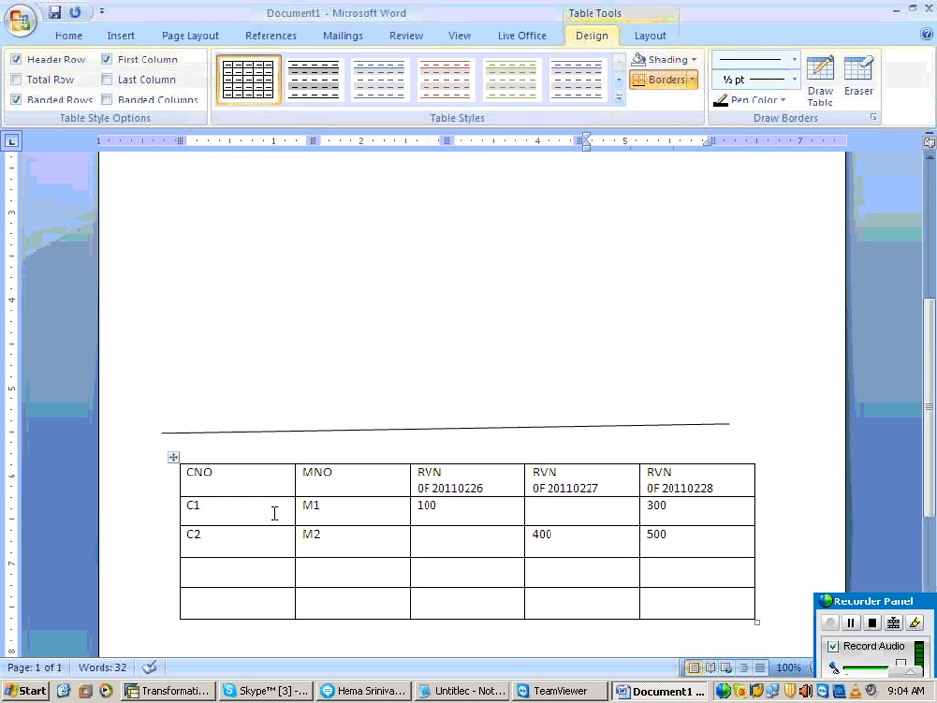
pyautogui.moveTo(193, 506); pyautogui.dragTo(671, 509)
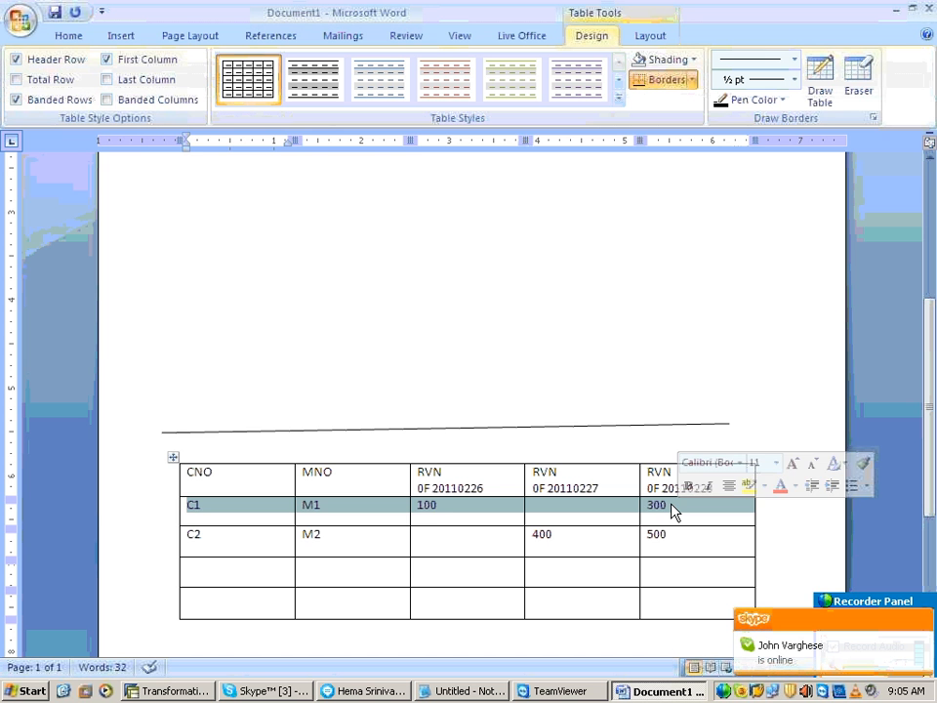
pyautogui.click(498, 488)
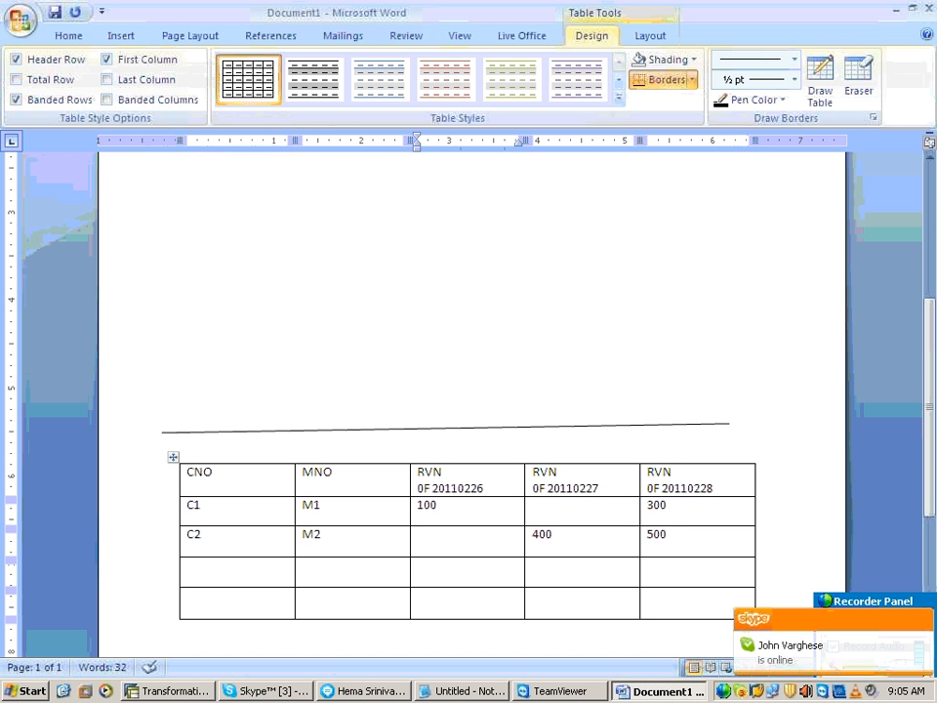
pyautogui.press('BackSpace')
pyautogui.press('BackSpace')
pyautogui.press('BackSpace')
pyautogui.press('BackSpace')
pyautogui.press('BackSpace')
pyautogui.press('BackSpace')
pyautogui.press('BackSpace')
pyautogui.write('602')
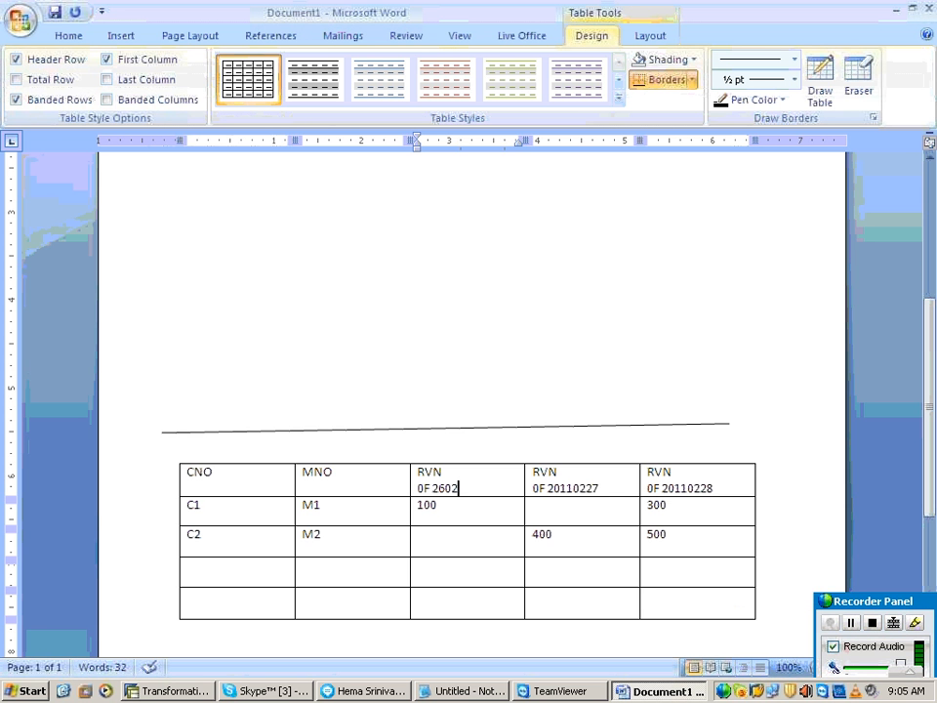
pyautogui.write('2011')
# Step: Highlight the CALDAY value in the target table's first data row to compare its date format with the source
pyautogui.scroll(5, 480, 357)
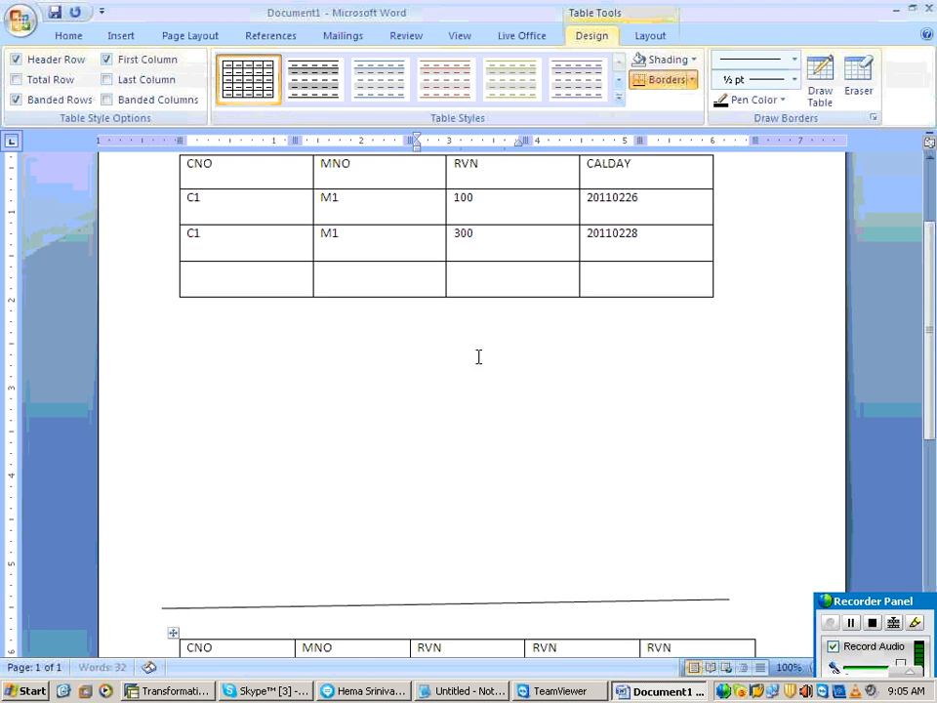
pyautogui.moveTo(639, 286); pyautogui.dragTo(586, 282)
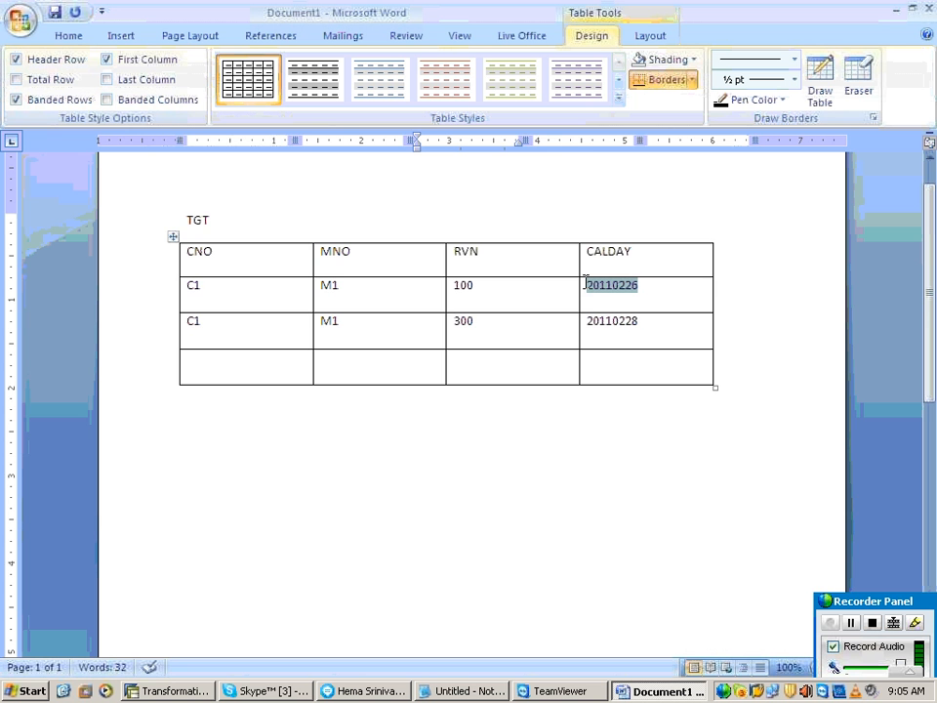
pyautogui.scroll(-4, 560, 395)
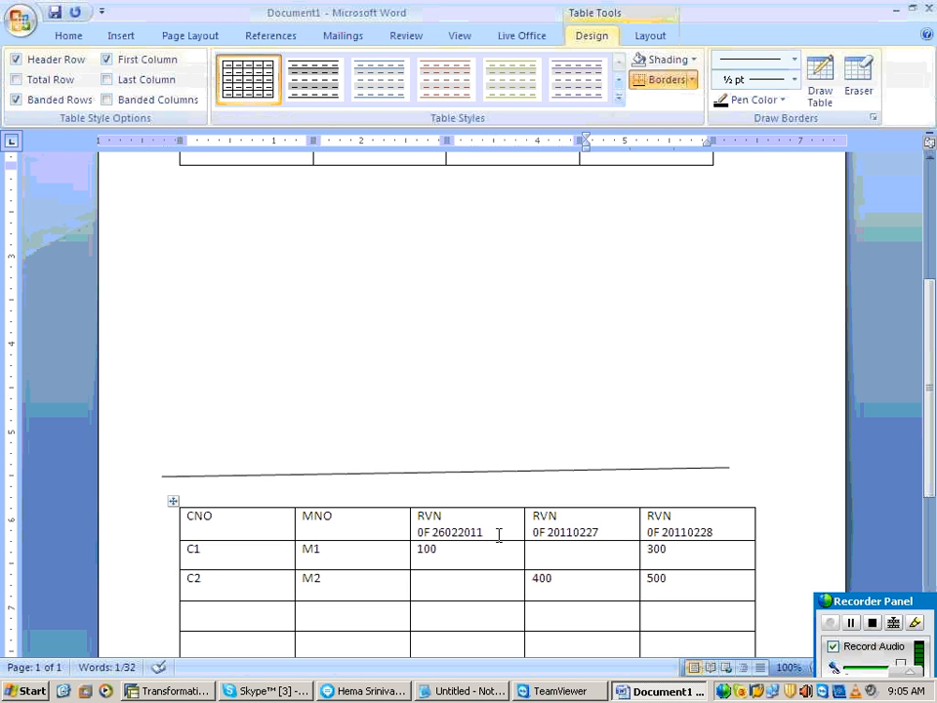
# Step: Change the date in the source table's first RVN heading back to 20110226
pyautogui.click(491, 529)
pyautogui.press('BackSpace')
pyautogui.press('BackSpace')
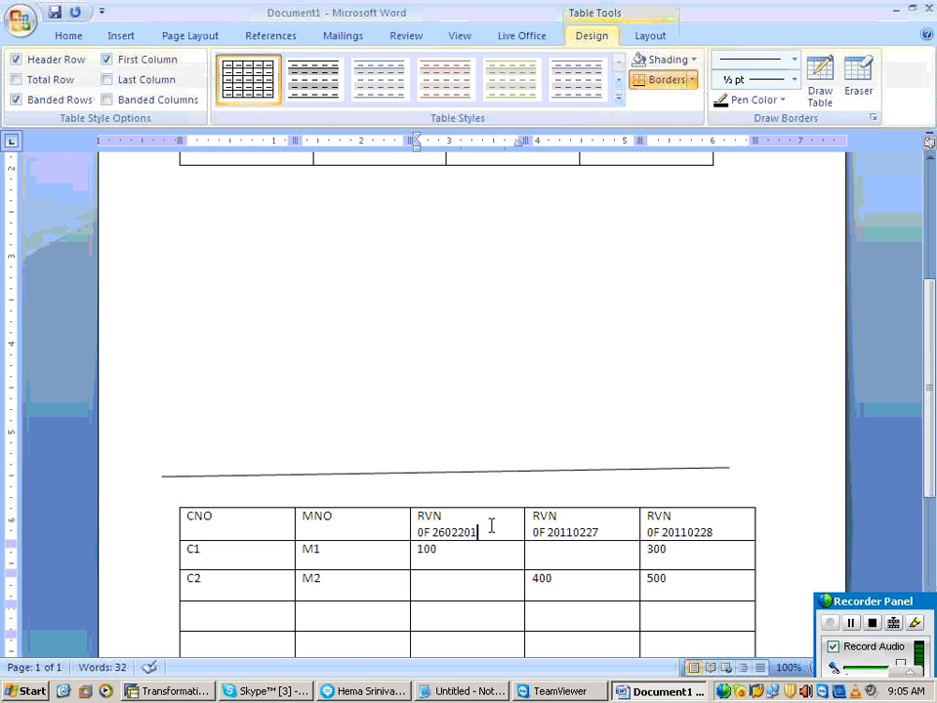
pyautogui.press('BackSpace')
pyautogui.press('BackSpace')
pyautogui.press('BackSpace')
pyautogui.press('BackSpace')
pyautogui.press('BackSpace')
pyautogui.write('0110226')
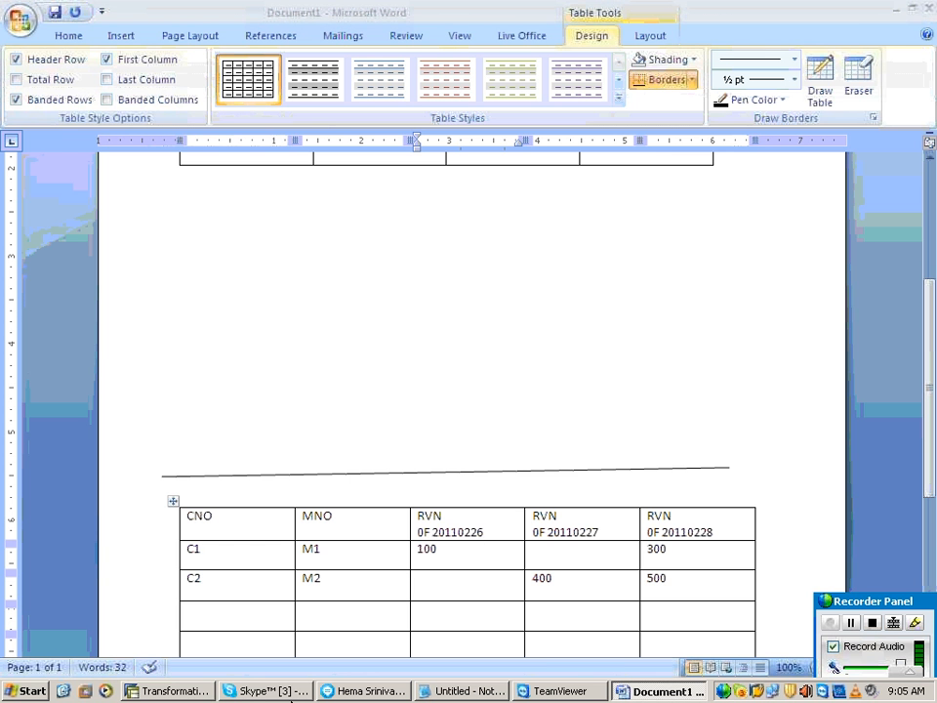
# Step: Switch to the SAP Transformation Create window and highlight the YK_RVN revenue rule in the standard group
pyautogui.click(171, 691)
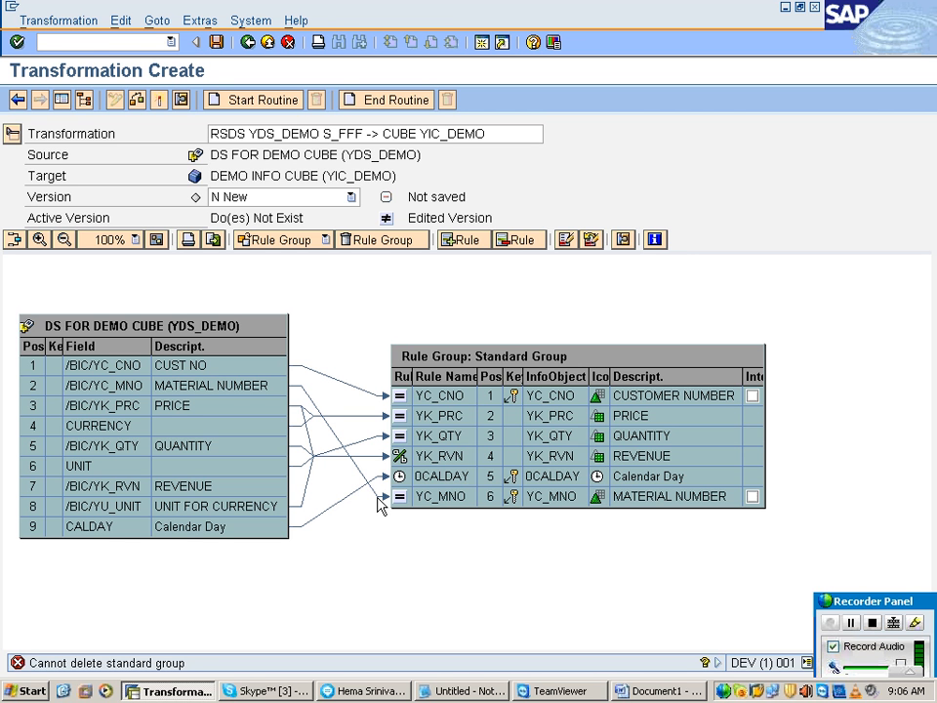
pyautogui.click(402, 456)
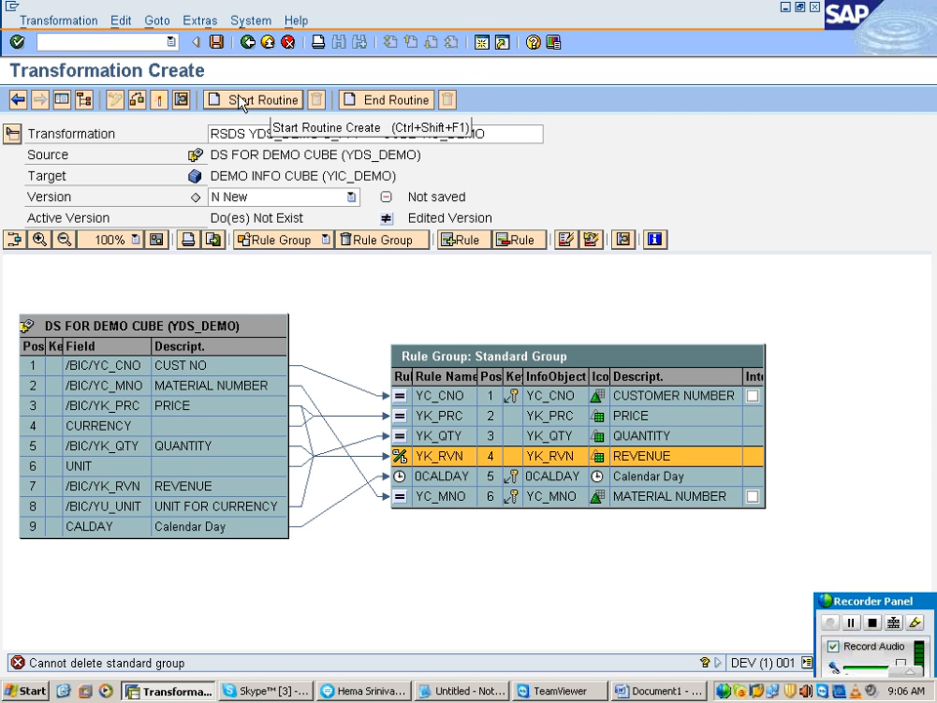
pyautogui.click(441, 692)
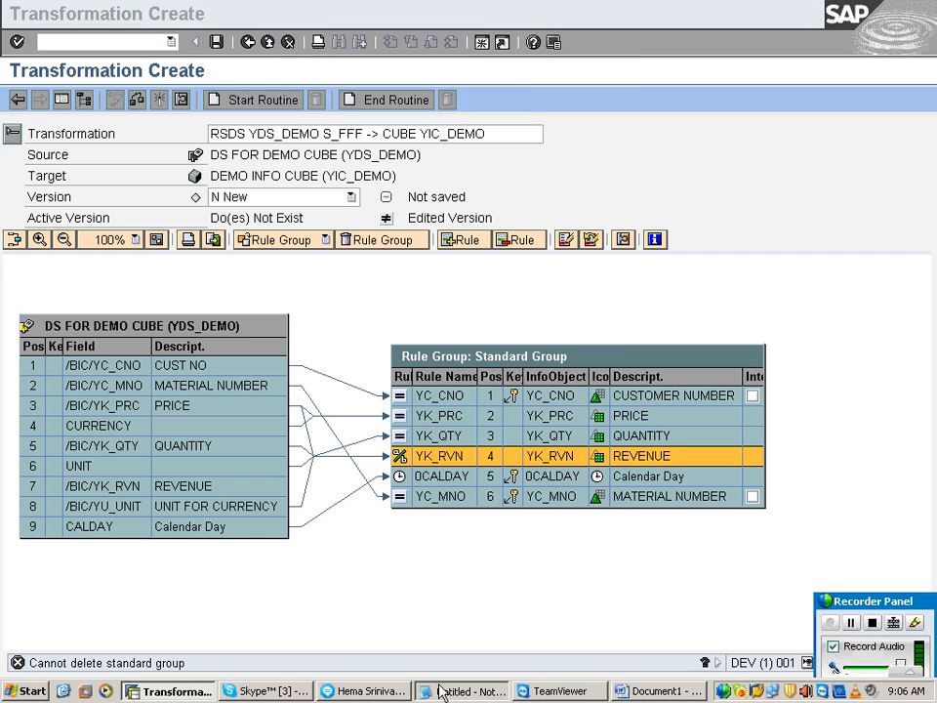
# Step: Switch to the Word document and add blank lines below the source table until a new page starts
pyautogui.click(630, 689)
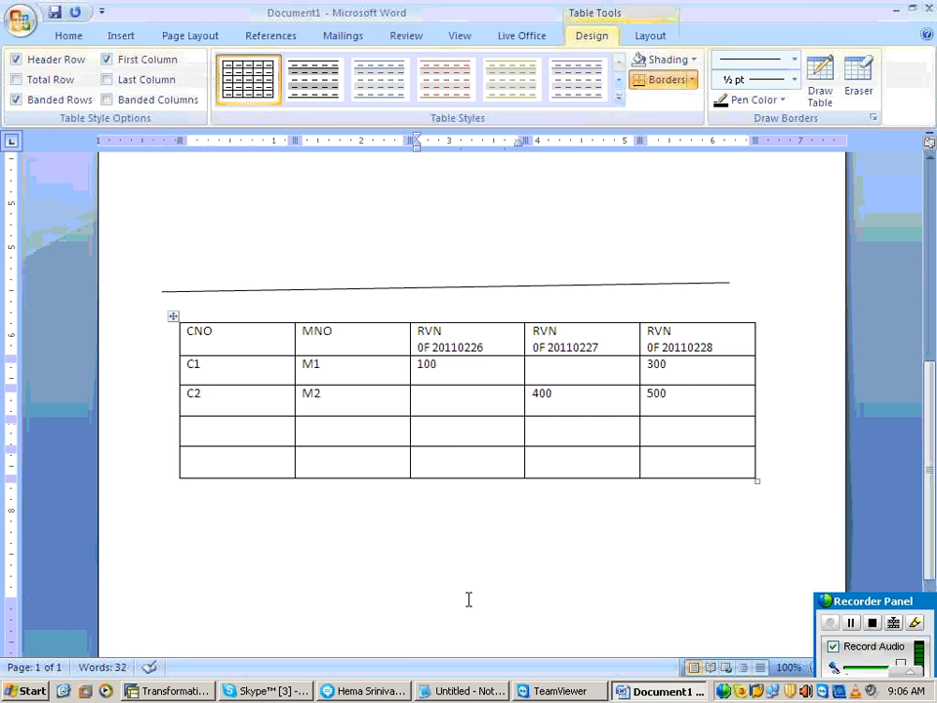
pyautogui.click(465, 591)
pyautogui.press('Return')
pyautogui.press('Return')
pyautogui.press('Return')
pyautogui.press('Return')
pyautogui.press('Return')
pyautogui.press('Return')
pyautogui.press('Return')
pyautogui.press('Return')
pyautogui.press('Return')
pyautogui.press('Return')
pyautogui.press('Return')
pyautogui.press('Return')
pyautogui.press('Return')
pyautogui.press('Return')
pyautogui.press('Return')
pyautogui.press('Return')
pyautogui.press('Return')
pyautogui.press('Return')
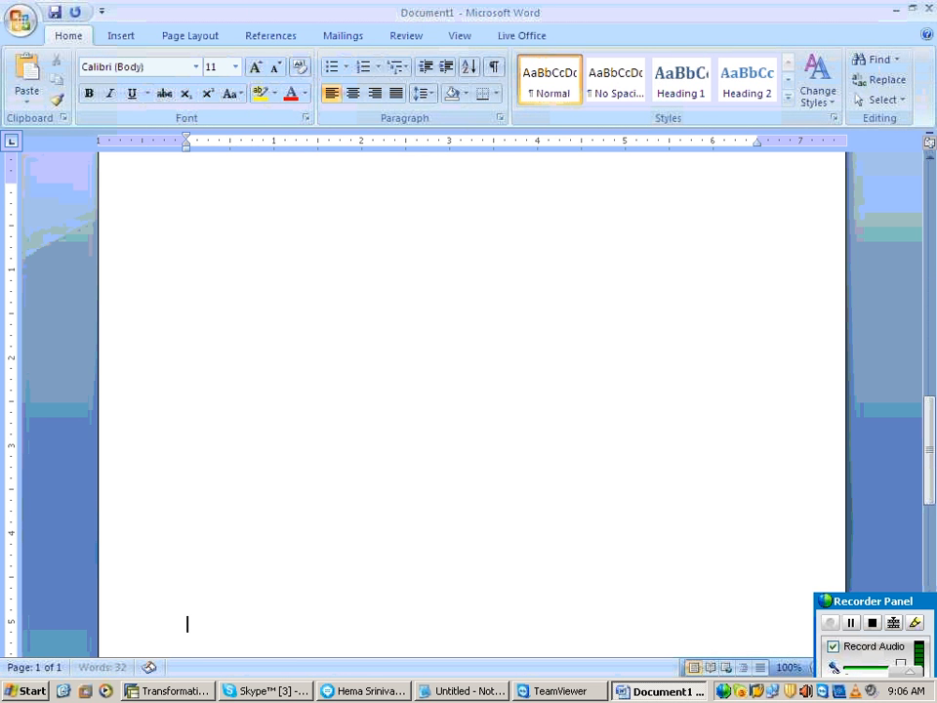
# Step: Draw a rectangle about 1.03" wide and 0.7" high low on the second page
pyautogui.click(121, 35)
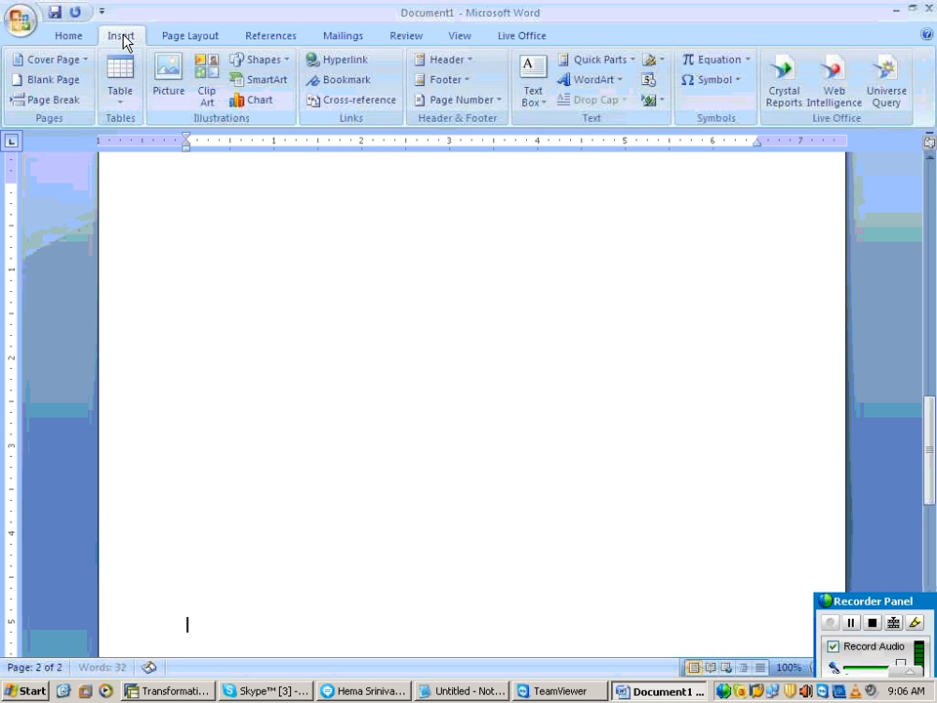
pyautogui.click(259, 61)
pyautogui.click(273, 98)
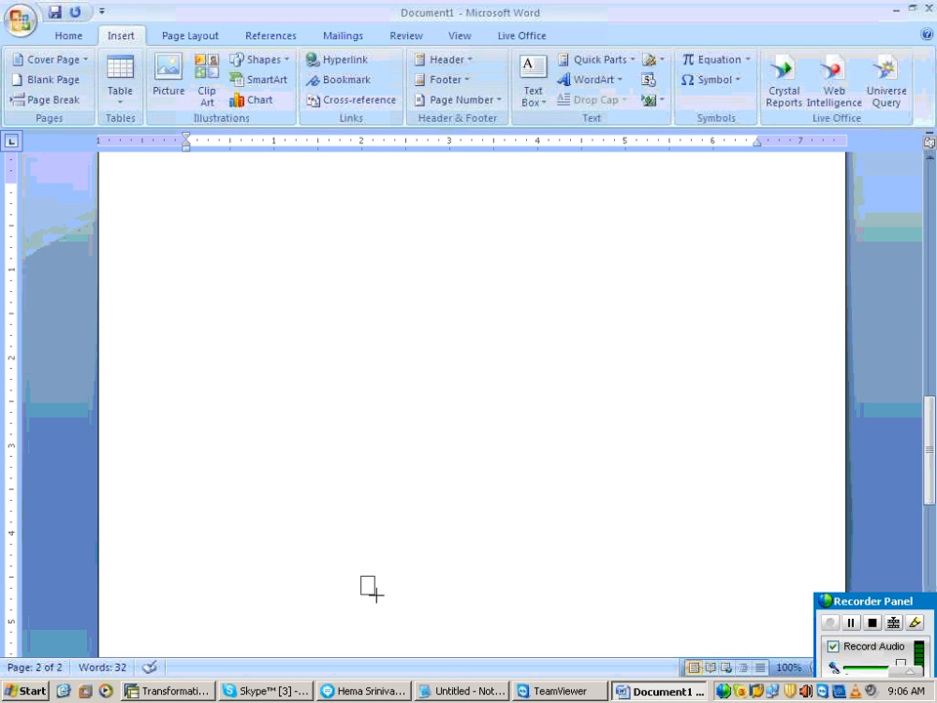
pyautogui.moveTo(375, 593); pyautogui.dragTo(450, 635)
# Step: Add the text SOURCE SYSTEM inside the new rectangle
pyautogui.rightClick(430, 612)
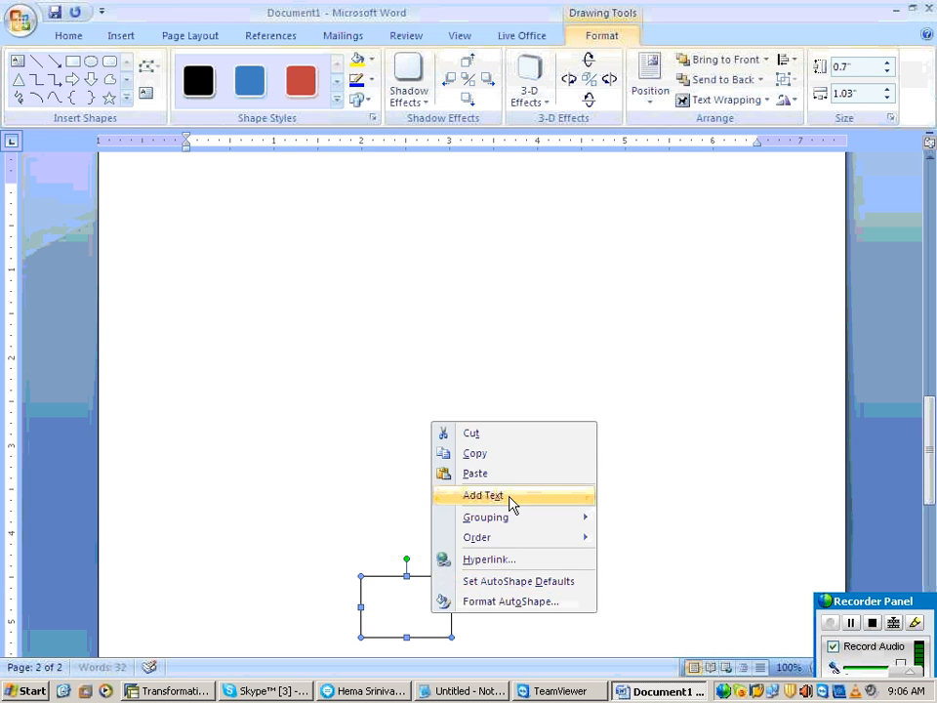
pyautogui.click(509, 498)
pyautogui.write('SOUR')
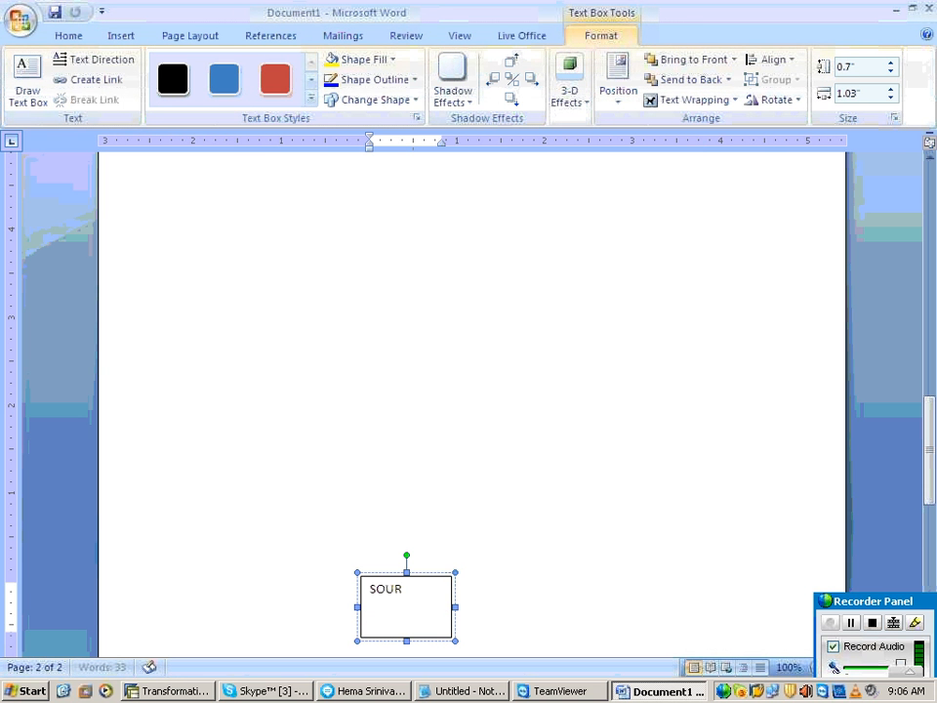
pyautogui.write('CE SYSTE,')
pyautogui.press('BackSpace')
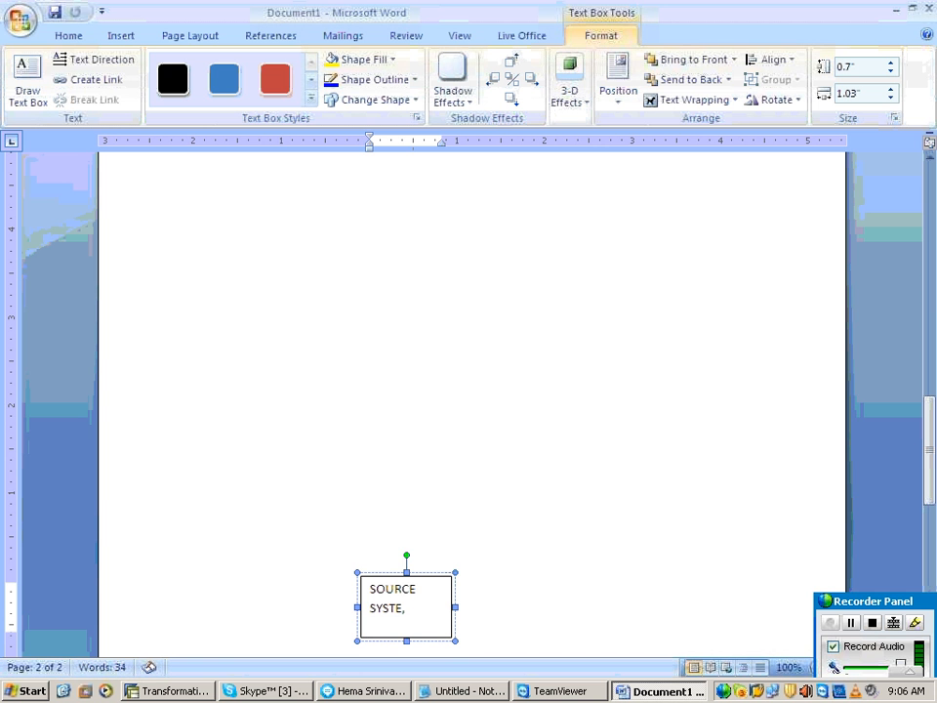
pyautogui.write('M')
pyautogui.click(512, 430)
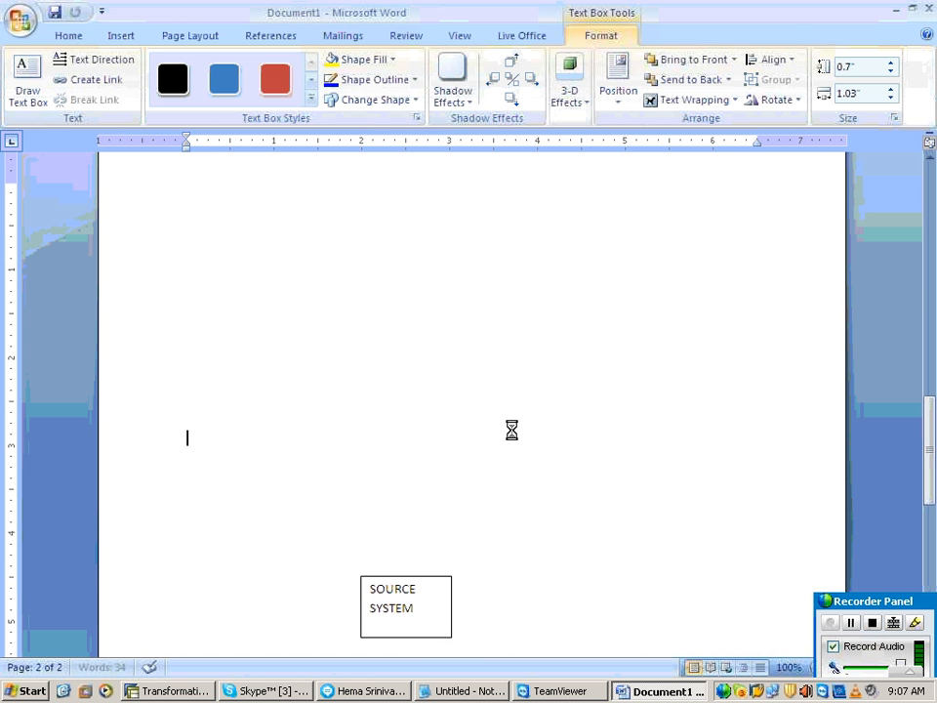
# Step: Draw a rectangle about 1.09" wide and 0.48" high just above the SOURCE SYSTEM box
pyautogui.click(121, 36)
pyautogui.click(207, 78)
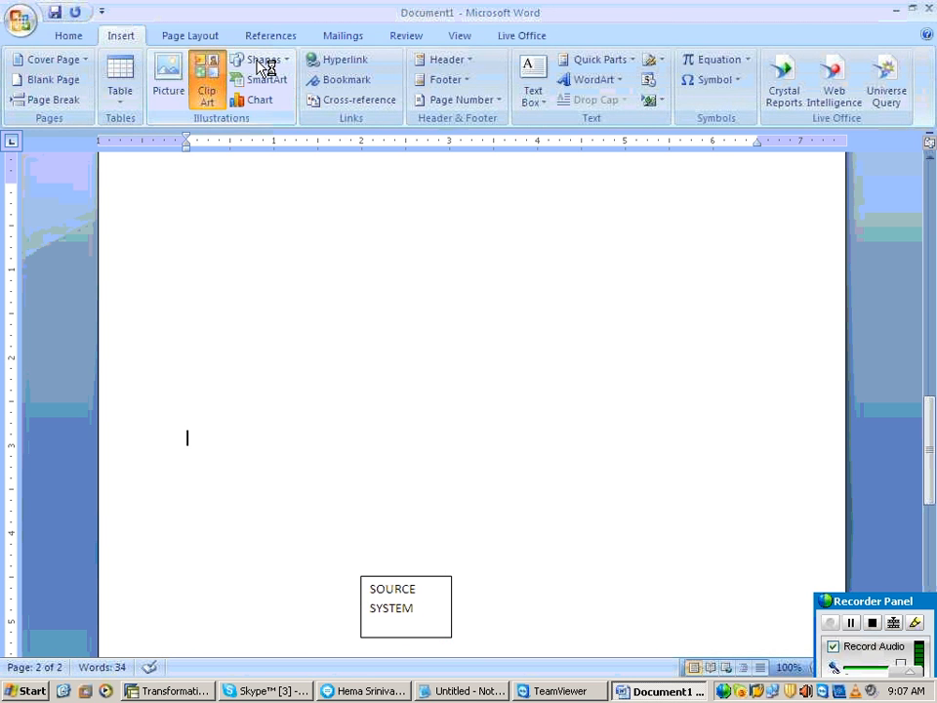
pyautogui.click(257, 61)
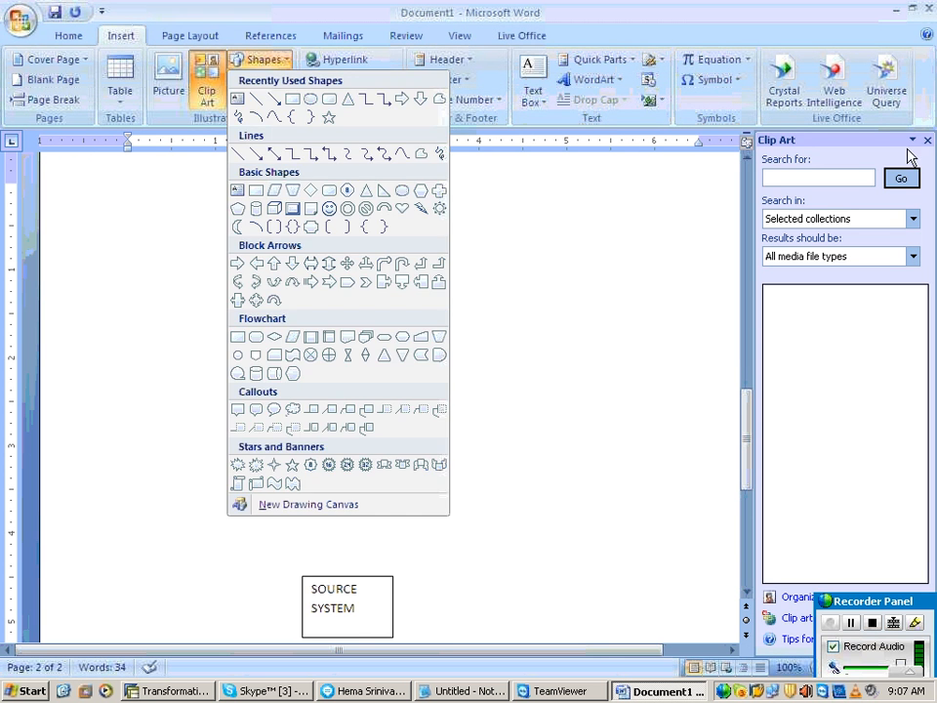
pyautogui.click(927, 141)
pyautogui.click(273, 62)
pyautogui.click(294, 99)
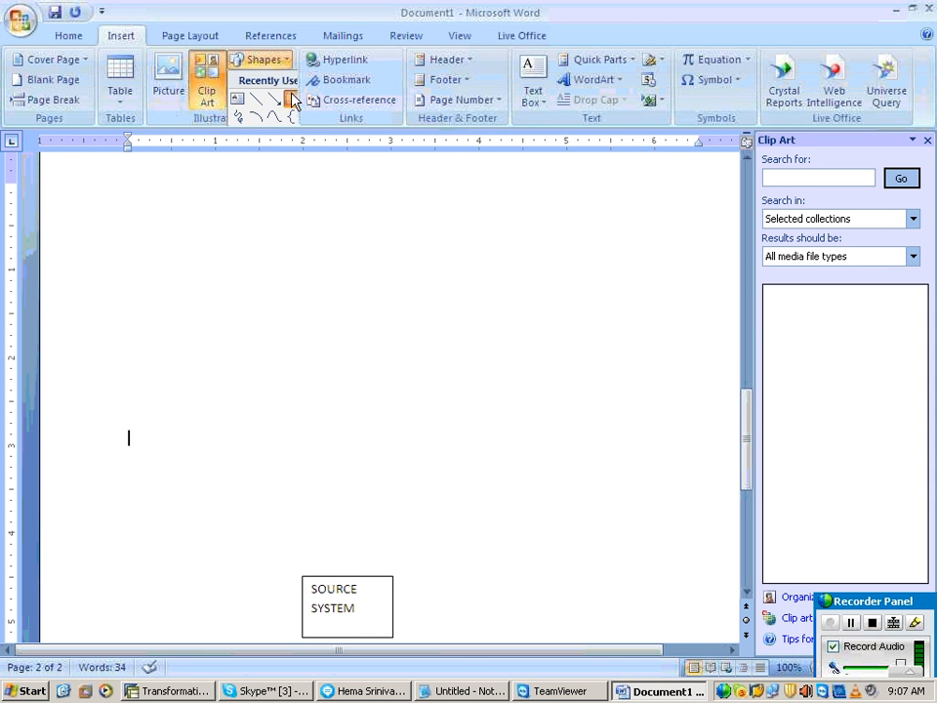
pyautogui.moveTo(302, 487)
pyautogui.mouseDown()
pyautogui.moveTo(375, 527)
pyautogui.moveTo(398, 529)
pyautogui.mouseUp()
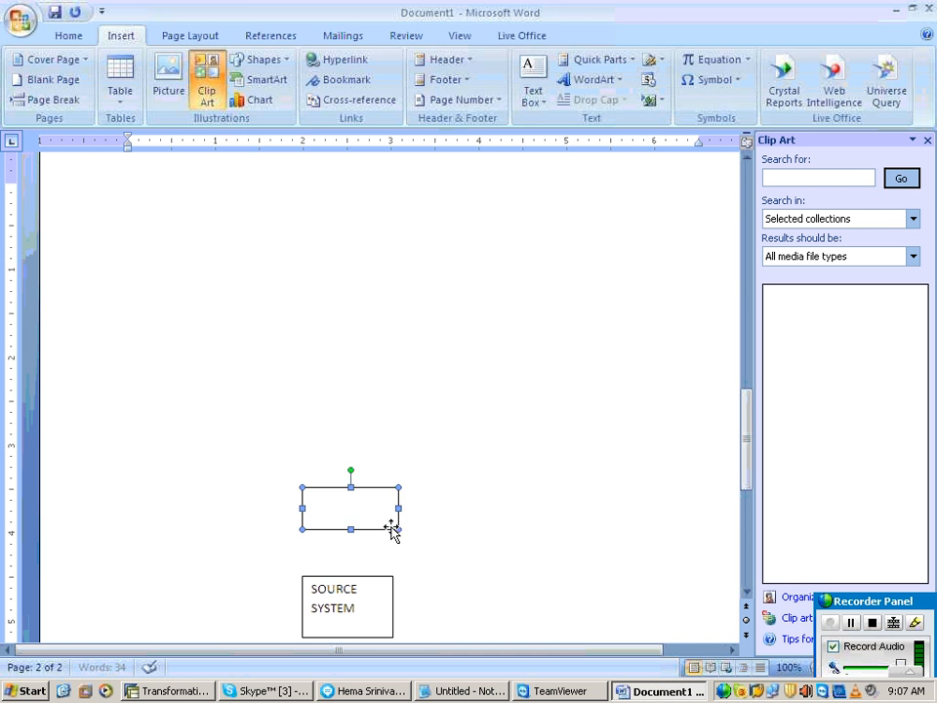
# Step: Label the rectangle above the SOURCE SYSTEM box as DS/PSA
pyautogui.rightClick(392, 528)
pyautogui.click(459, 410)
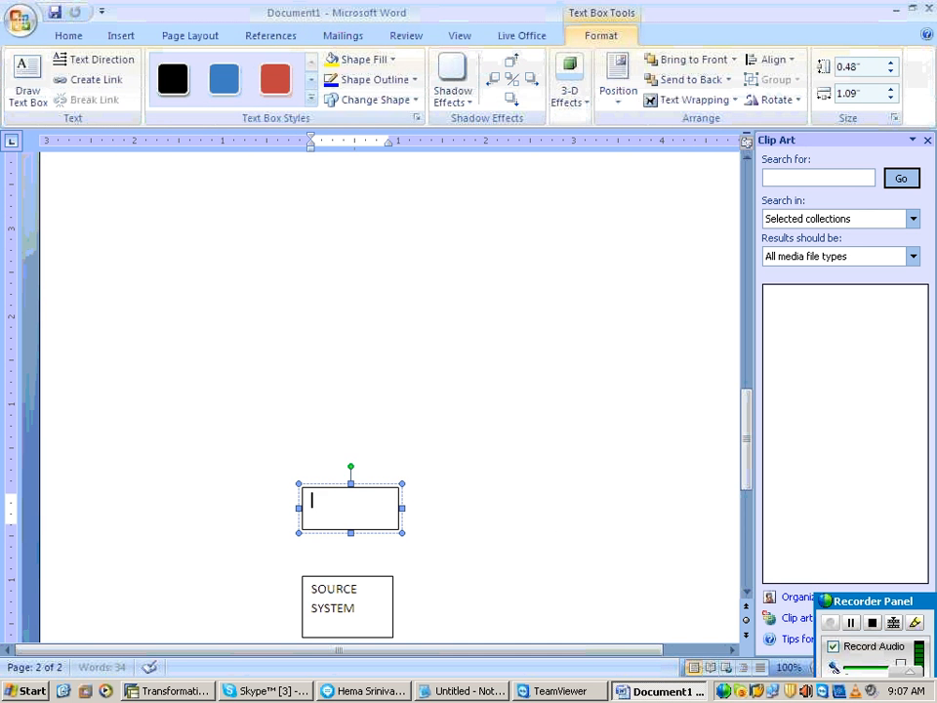
pyautogui.write('DS/P')
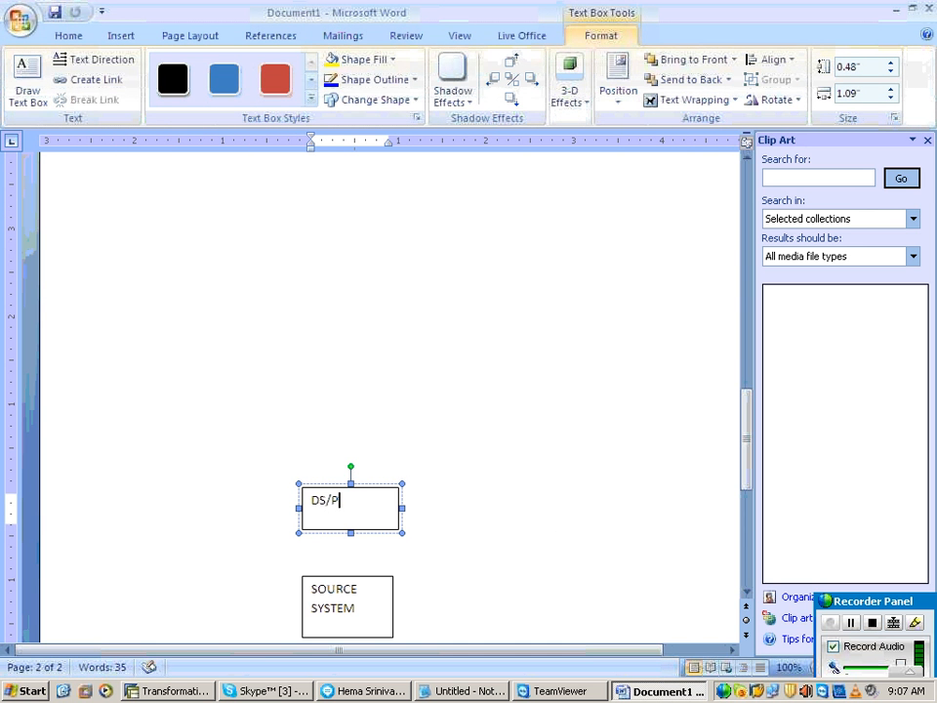
pyautogui.write('SA')
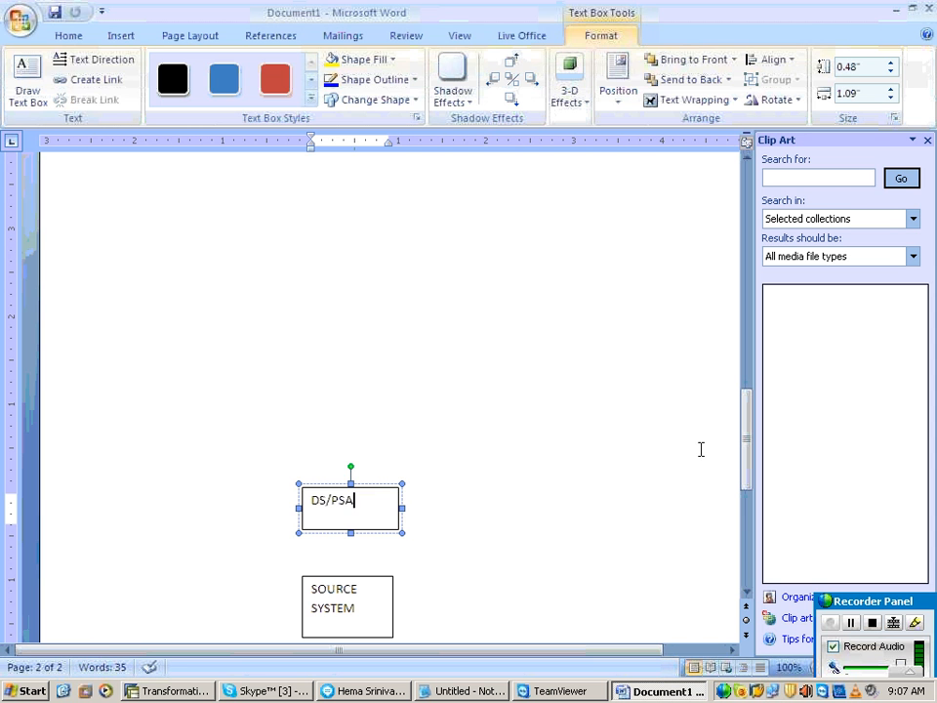
pyautogui.click(513, 265)
# Step: Draw a rectangle above the DS/PSA box and stretch it to about 1.21" wide and 0.47" high
pyautogui.click(121, 36)
pyautogui.click(255, 60)
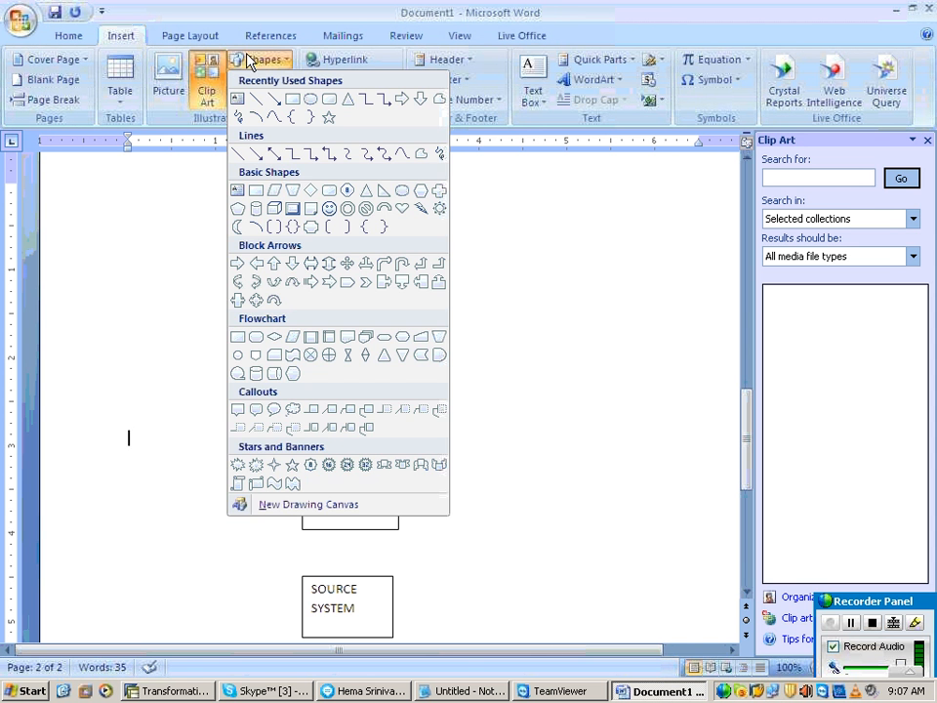
pyautogui.click(311, 99)
pyautogui.click(262, 60)
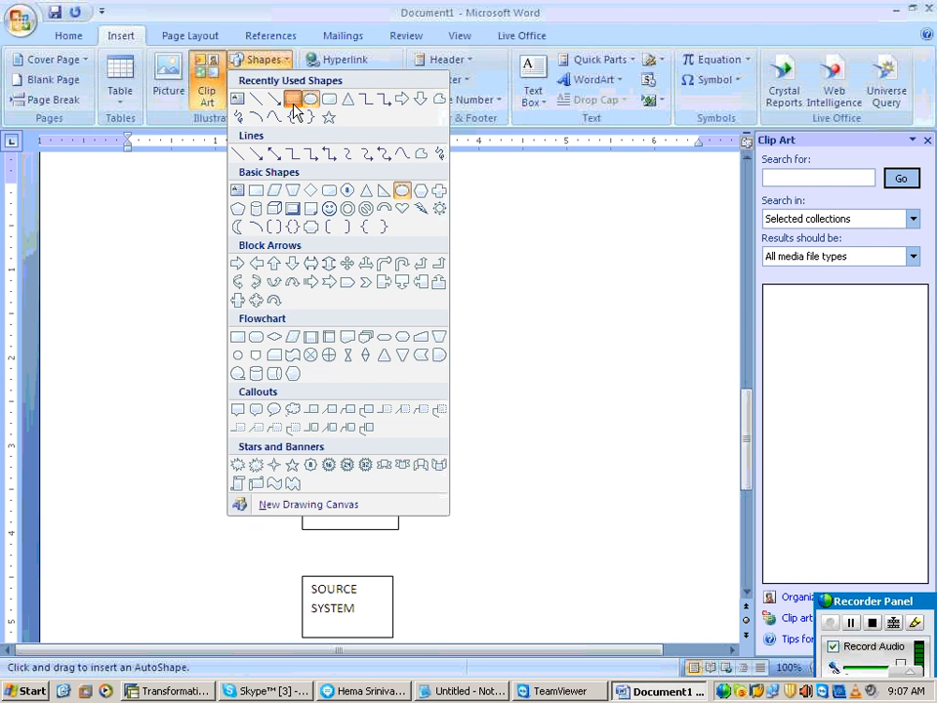
pyautogui.click(293, 102)
pyautogui.moveTo(302, 430)
pyautogui.mouseDown()
pyautogui.moveTo(417, 460)
pyautogui.moveTo(408, 461)
pyautogui.mouseUp()
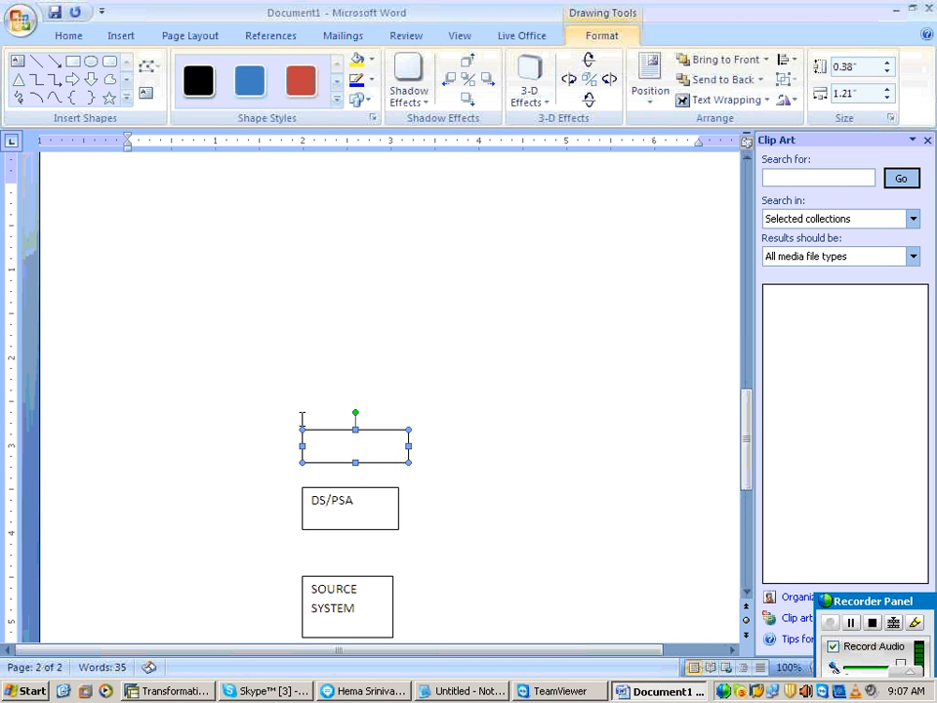
pyautogui.moveTo(301, 429); pyautogui.dragTo(301, 422)
# Step: Label the rectangle above DS/PSA as START ROUTINE and move it up to leave a wider gap
pyautogui.rightClick(316, 429)
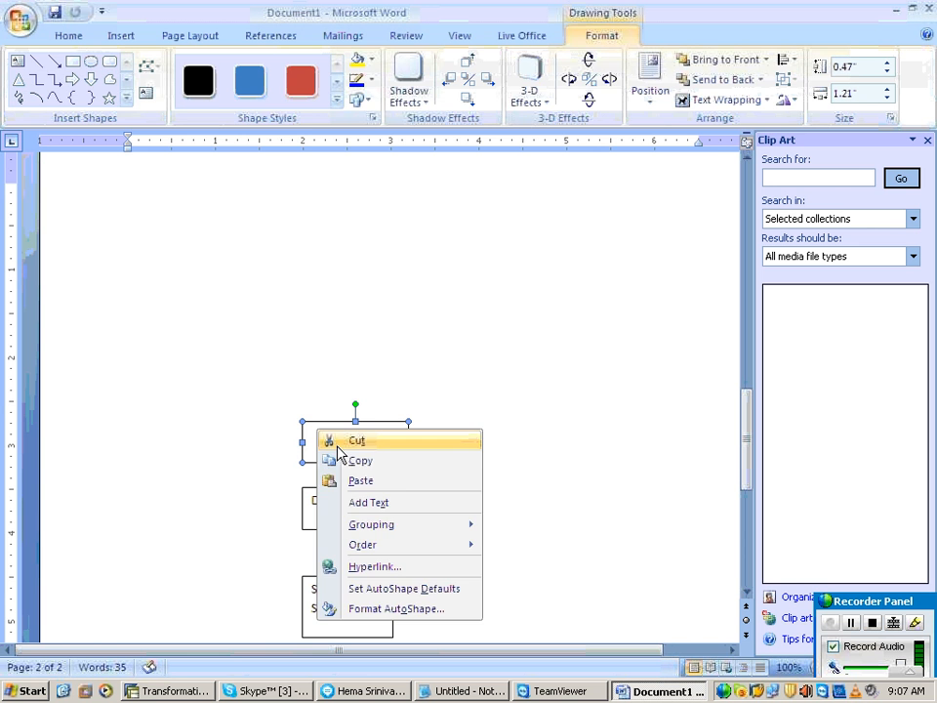
pyautogui.click(364, 503)
pyautogui.write('STA')
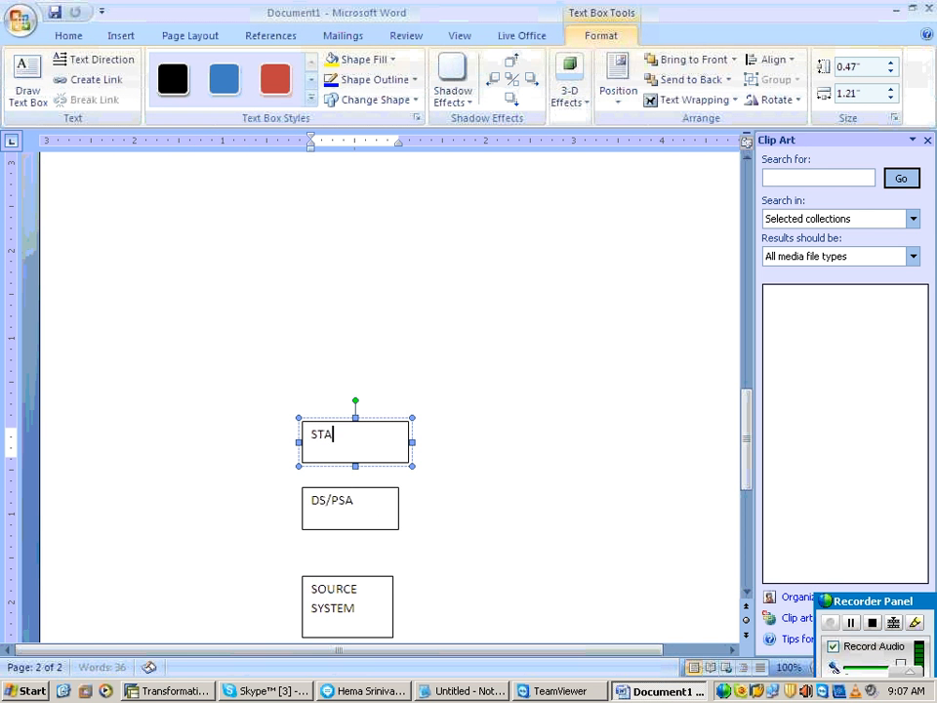
pyautogui.write('RT TRI')
pyautogui.press('BackSpace')
pyautogui.press('BackSpace')
pyautogui.press('BackSpace')
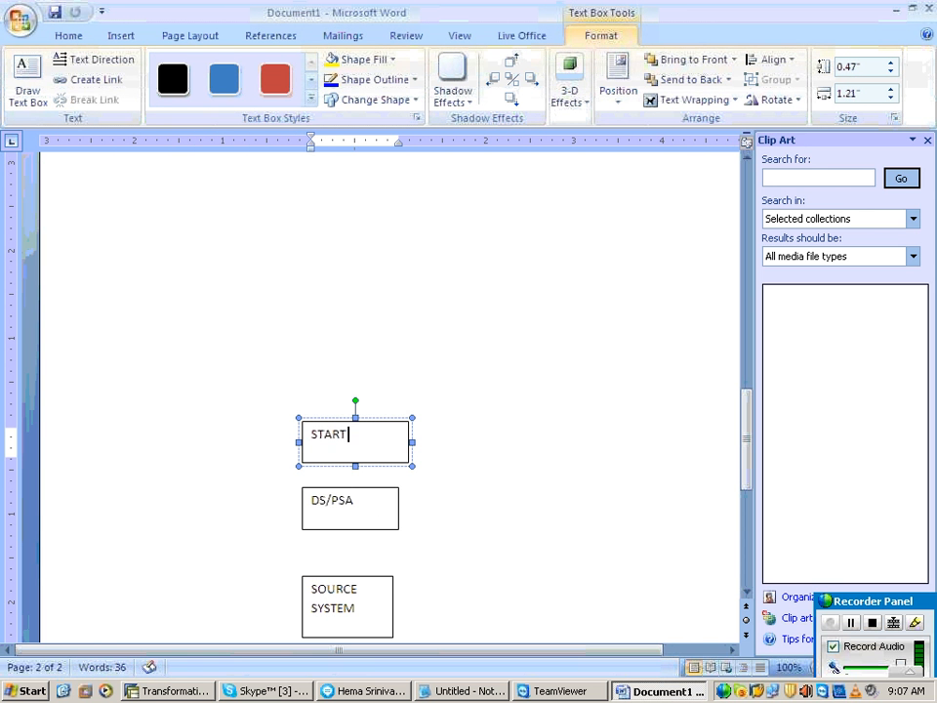
pyautogui.write('ROUTINE')
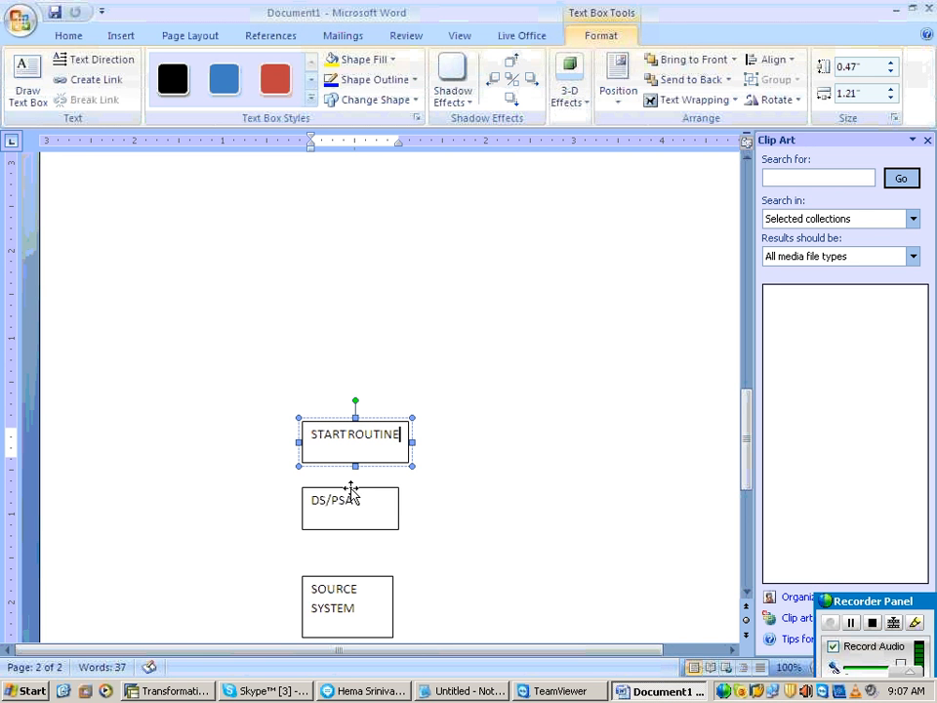
pyautogui.moveTo(324, 419); pyautogui.dragTo(315, 389)
pyautogui.click(347, 348)
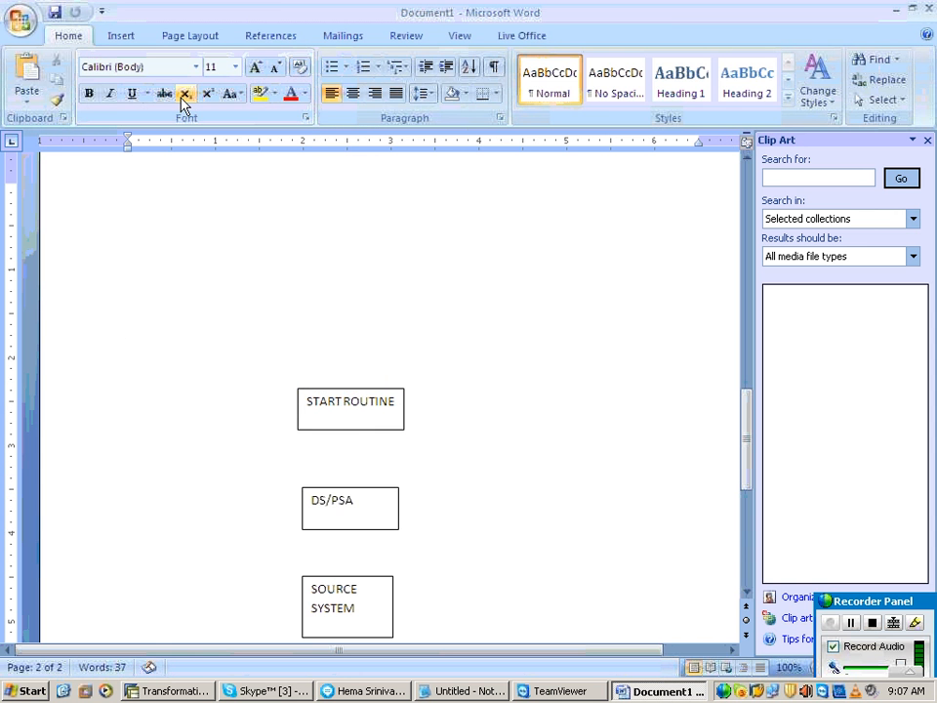
# Step: Draw two stacked rectangles above START ROUTINE, each about 1.08" wide, the lower 0.39" and the upper 0.44" high
pyautogui.click(124, 37)
pyautogui.click(246, 61)
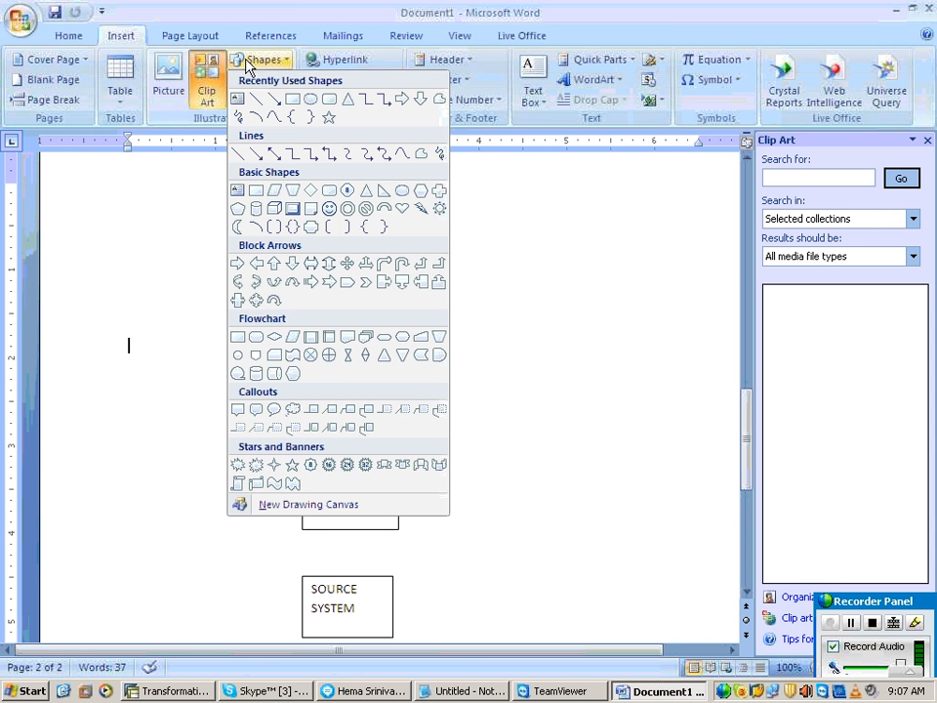
pyautogui.click(291, 102)
pyautogui.moveTo(298, 283); pyautogui.dragTo(393, 318)
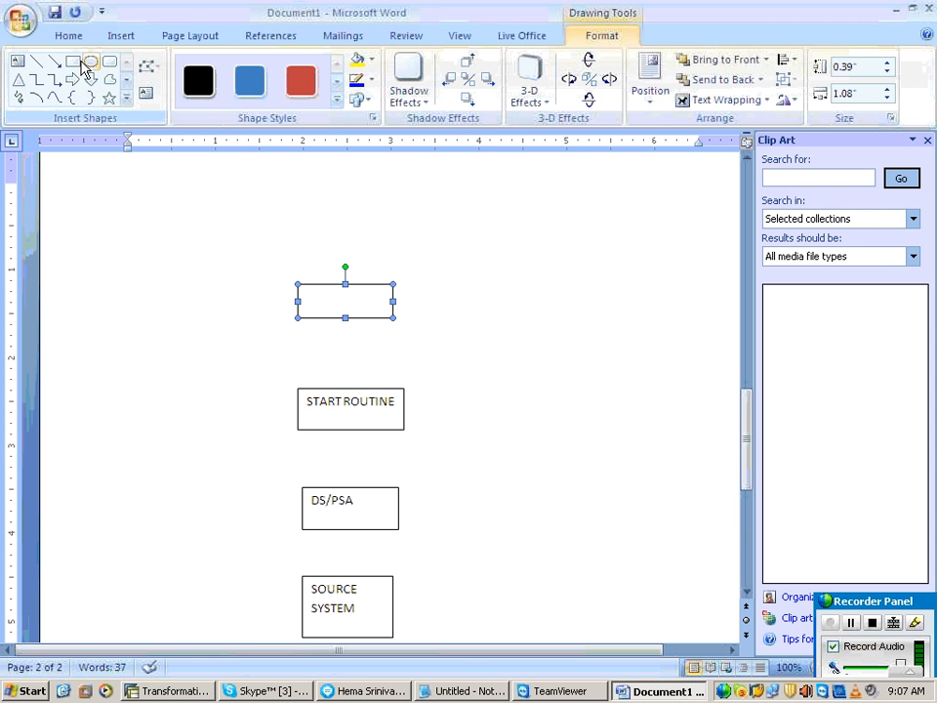
pyautogui.click(76, 62)
pyautogui.moveTo(297, 199); pyautogui.dragTo(392, 238)
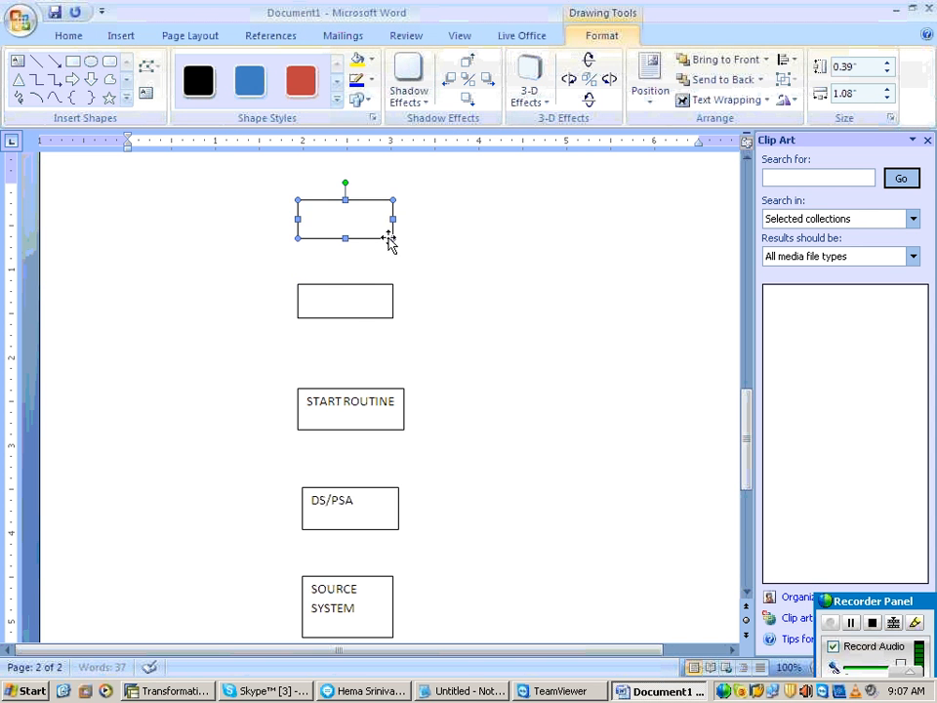
# Step: Label the empty rectangle directly above START ROUTINE as END ROUTINE
pyautogui.rightClick(345, 299)
pyautogui.click(407, 372)
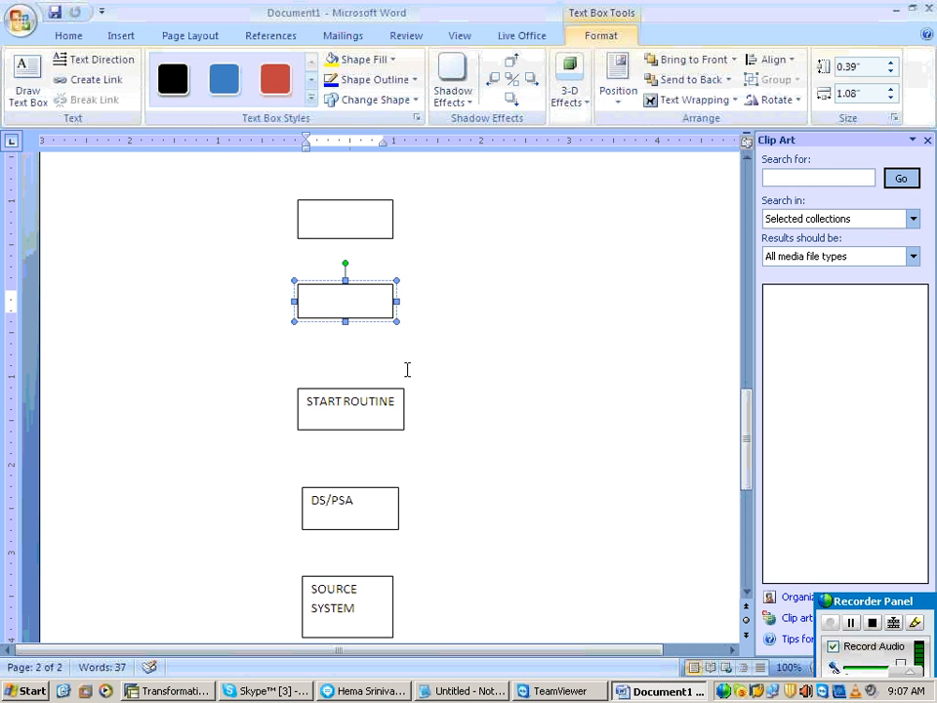
pyautogui.write('END ROUT')
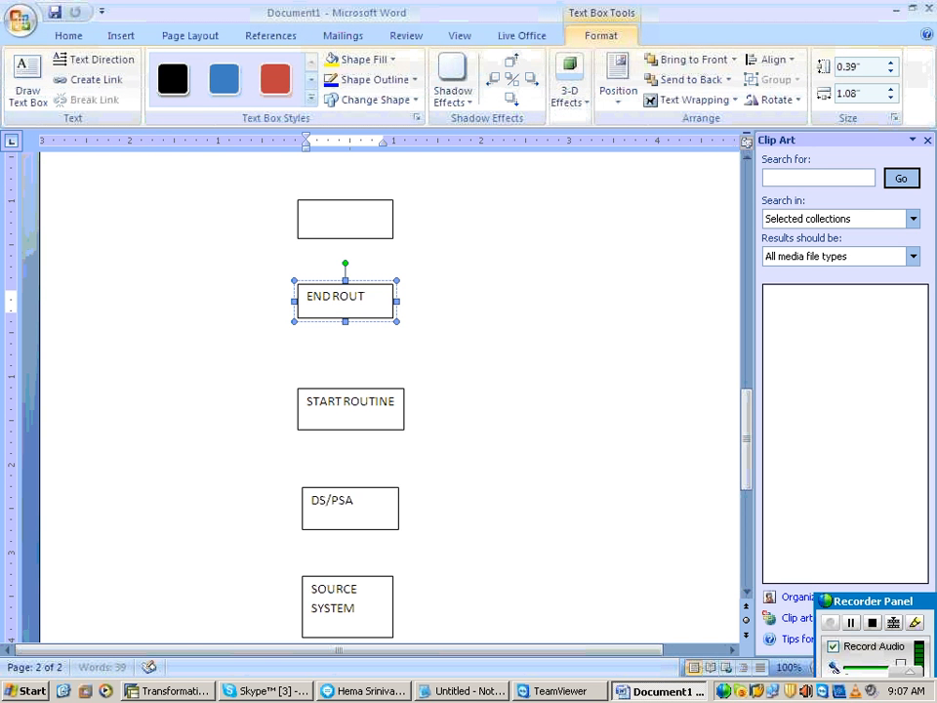
pyautogui.write('INE')
# Step: Label the topmost rectangle in the flow diagram as TARGET
pyautogui.rightClick(363, 209)
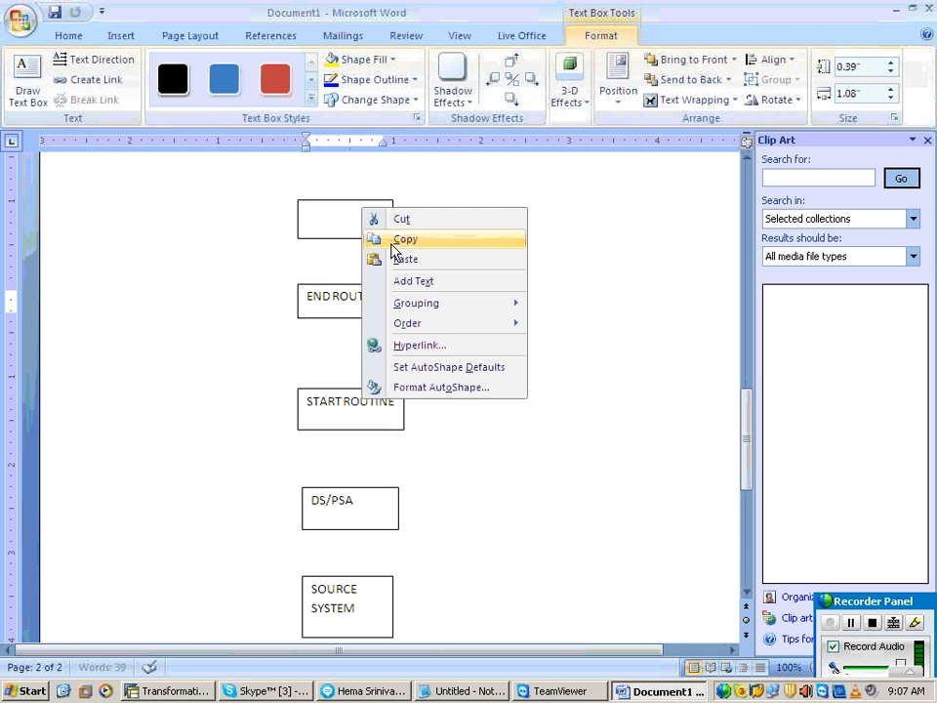
pyautogui.click(400, 281)
pyautogui.write('TARG')
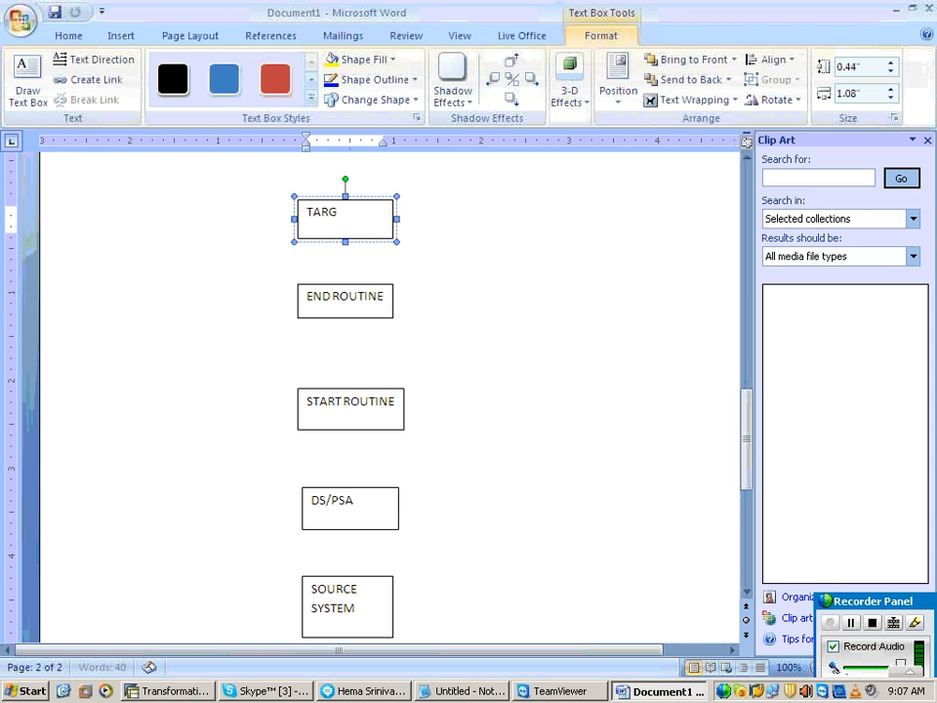
pyautogui.write('ET')
# Step: Draw upward arrows from the SOURCE SYSTEM box to DS/PSA and from DS/PSA to START ROUTINE
pyautogui.click(115, 37)
pyautogui.click(246, 62)
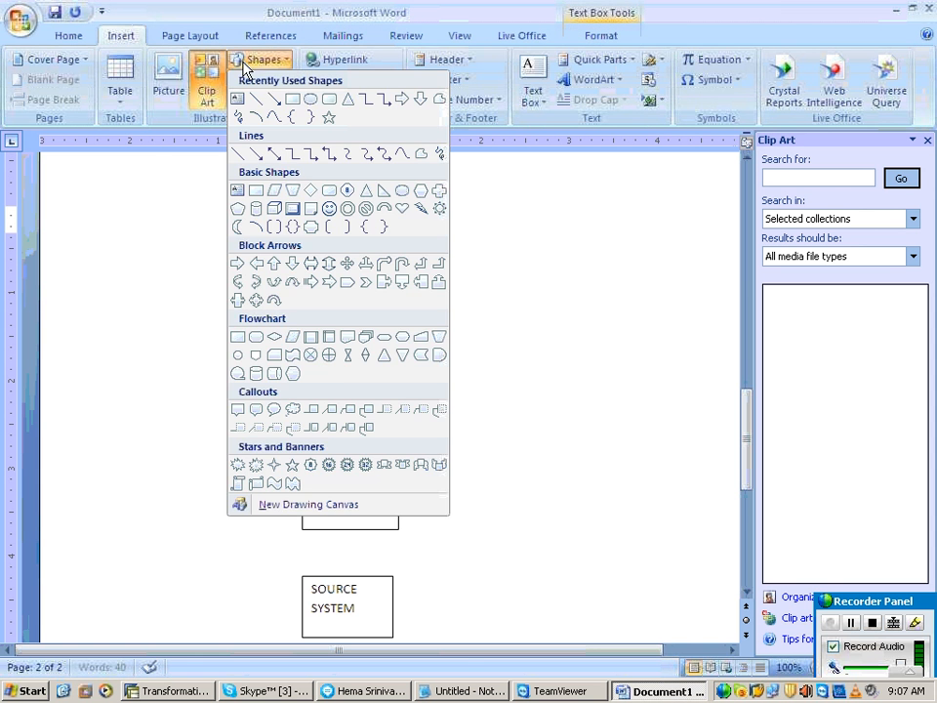
pyautogui.click(275, 99)
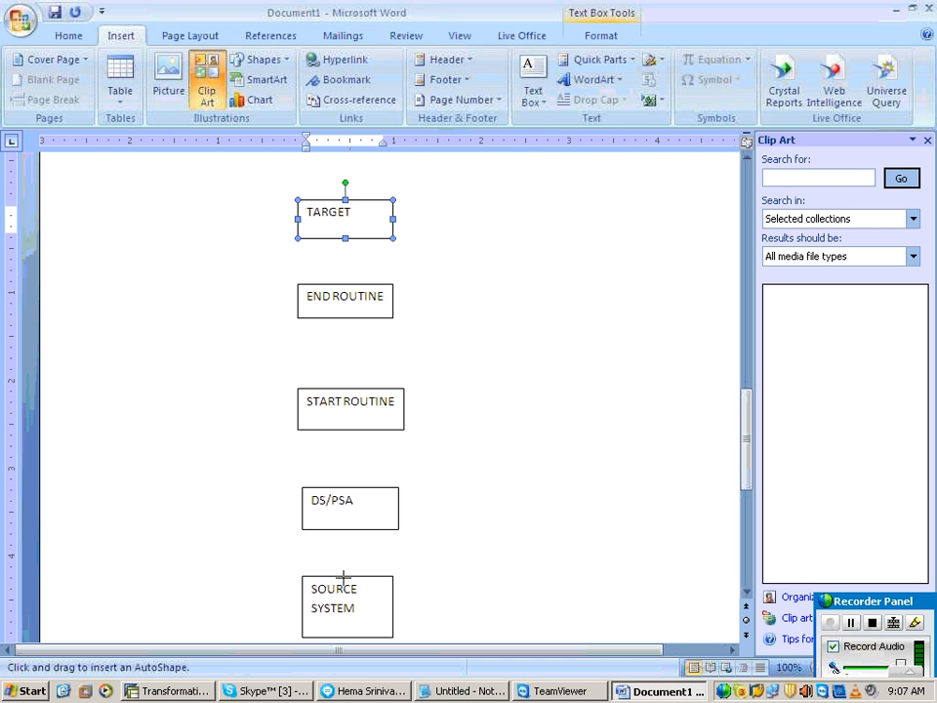
pyautogui.moveTo(344, 578); pyautogui.dragTo(346, 531)
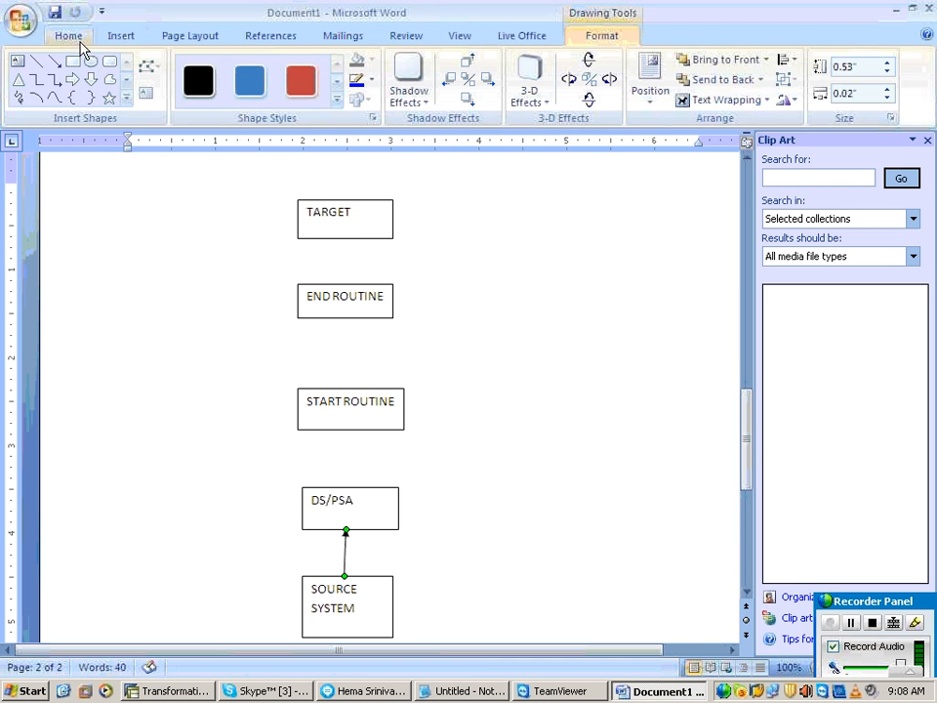
pyautogui.click(53, 61)
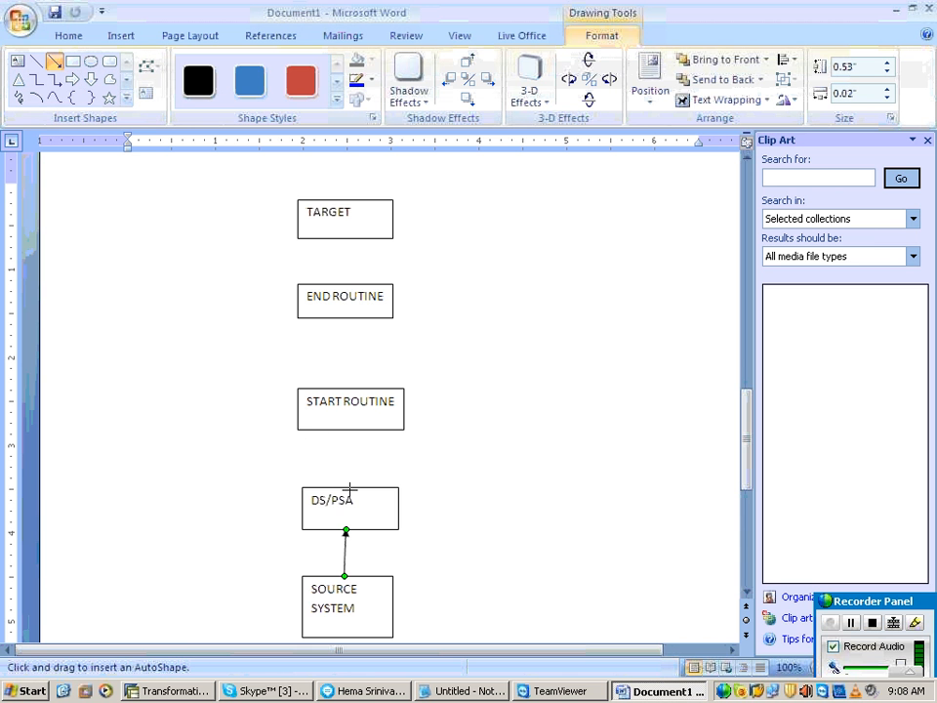
pyautogui.moveTo(349, 489); pyautogui.dragTo(349, 436)
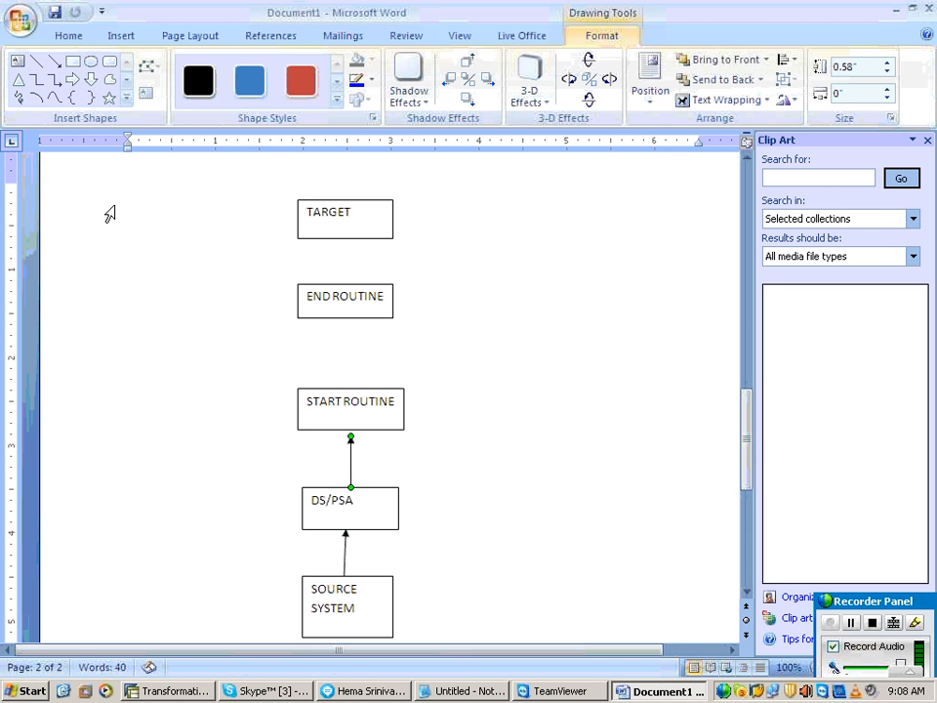
# Step: Draw an upward arrow from START ROUTINE to END ROUTINE and label it TRANSFORMATIONS (GROUPS)
pyautogui.click(53, 61)
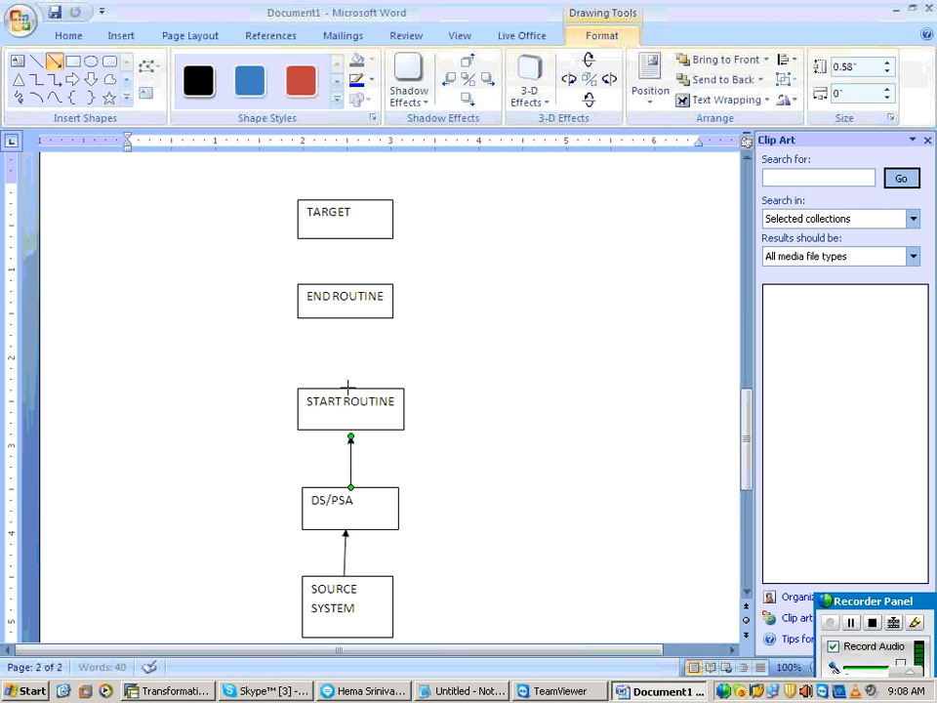
pyautogui.moveTo(350, 389)
pyautogui.mouseDown()
pyautogui.moveTo(347, 310)
pyautogui.moveTo(351, 318)
pyautogui.mouseUp()
pyautogui.click(331, 353)
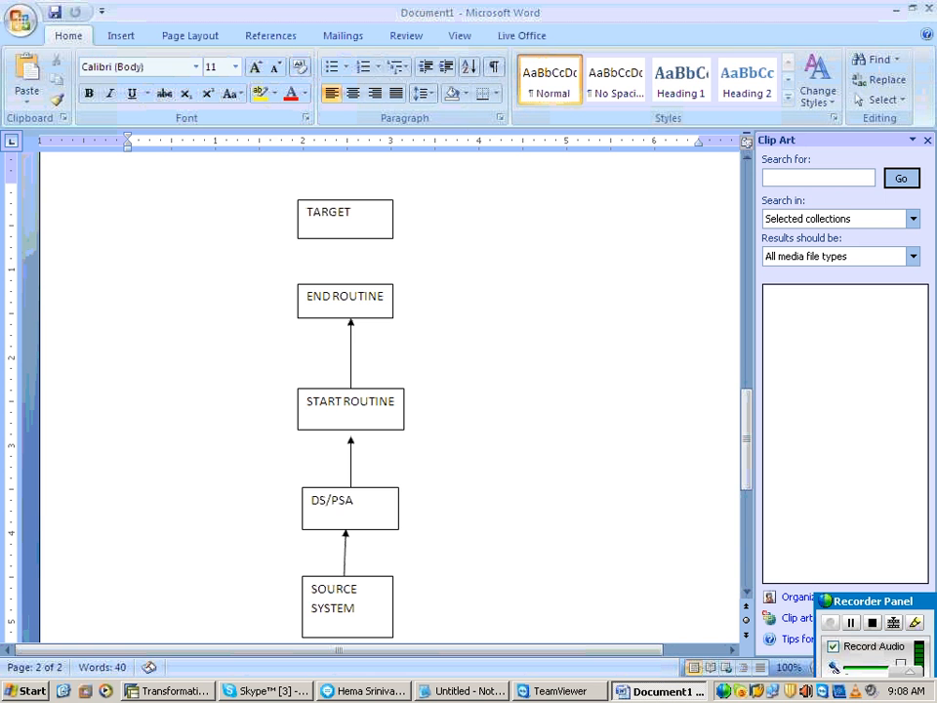
pyautogui.write('TRANSFORMATIONS')
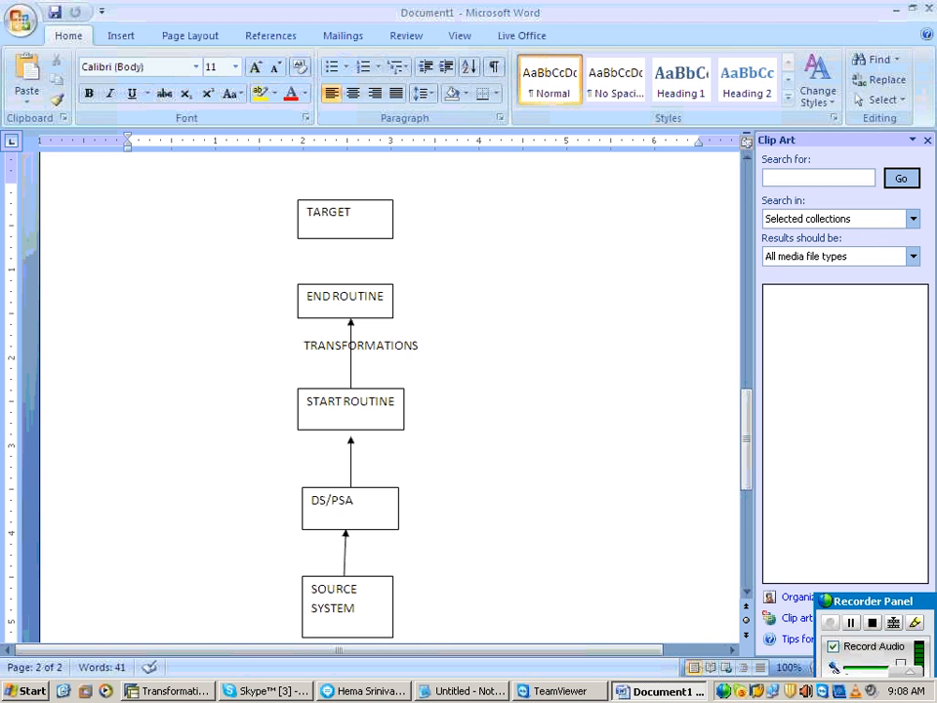
pyautogui.write(' (GROUP')
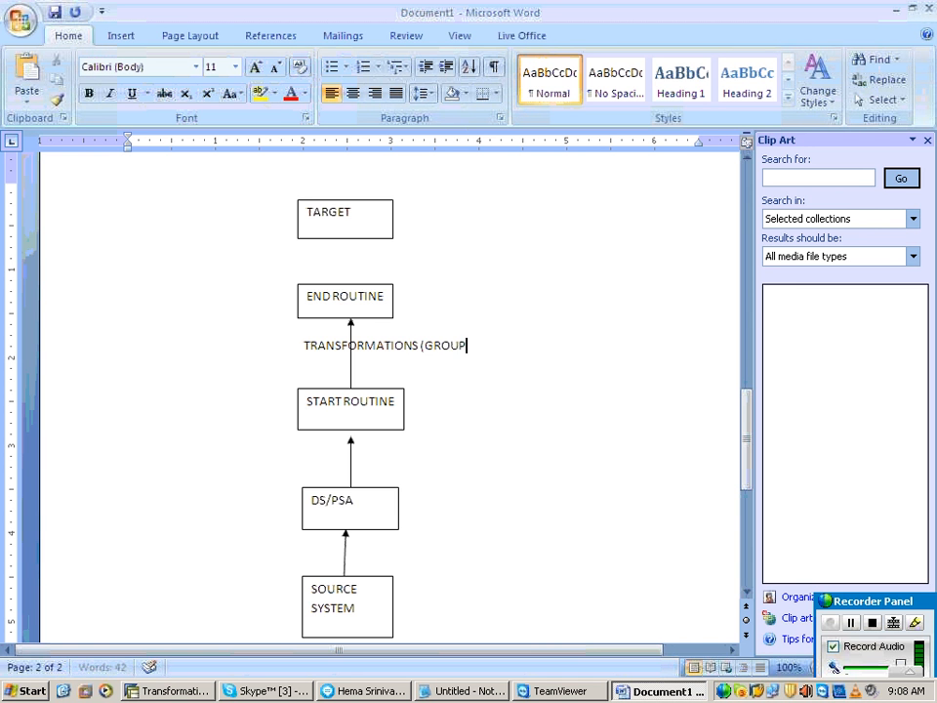
pyautogui.write('S)')
# Step: Draw an upward arrow from the END ROUTINE box to the TARGET box
pyautogui.click(379, 299)
pyautogui.click(121, 36)
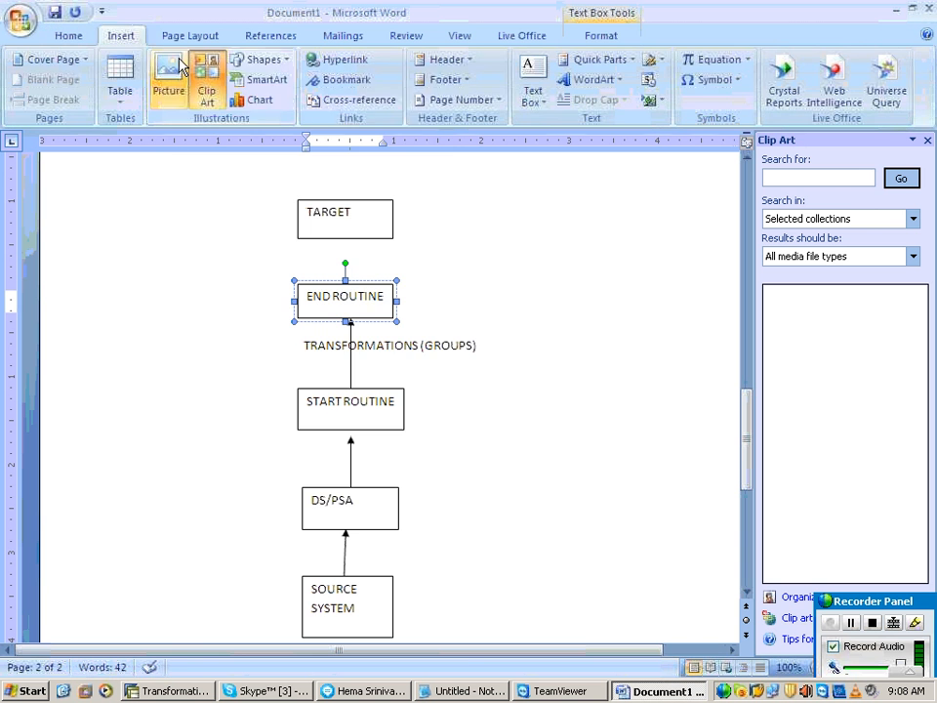
pyautogui.click(252, 63)
pyautogui.click(274, 99)
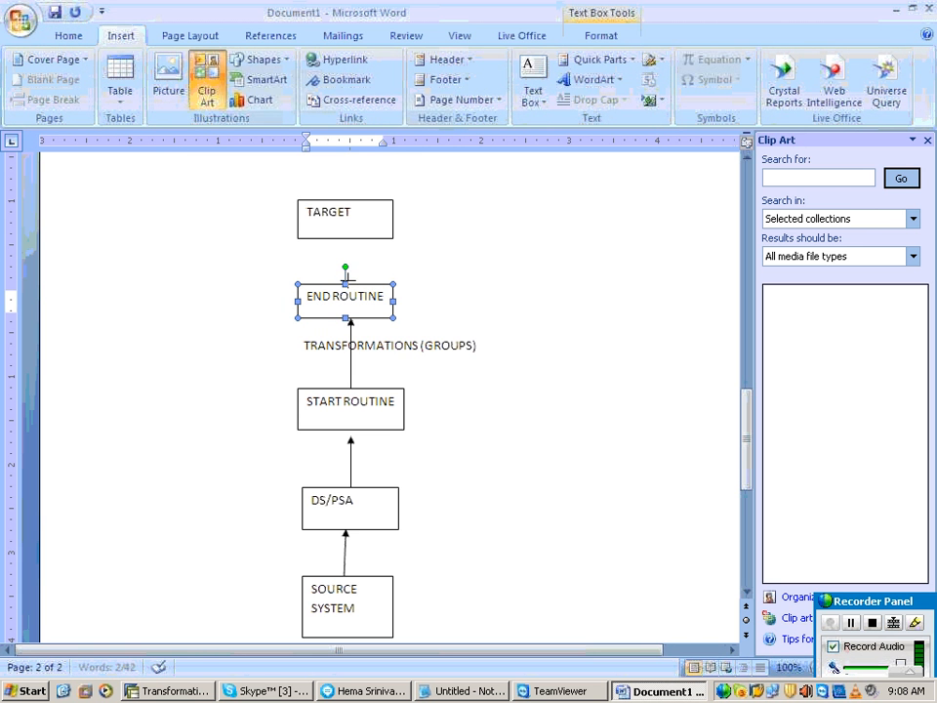
pyautogui.moveTo(351, 248); pyautogui.dragTo(351, 240)
pyautogui.click(672, 537)
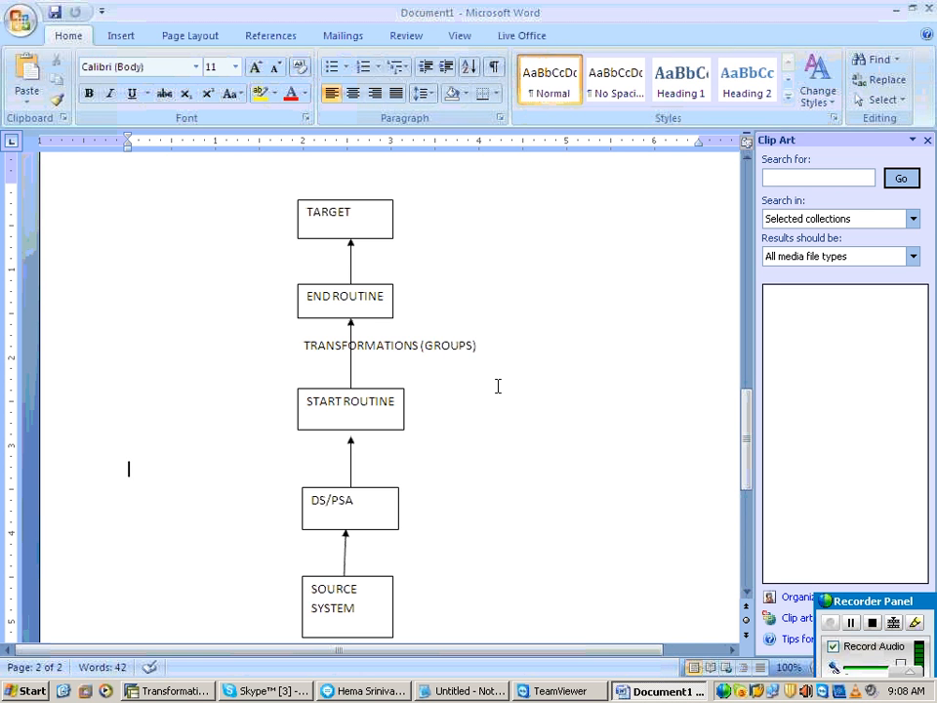
pyautogui.click(389, 393)
pyautogui.click(362, 295)
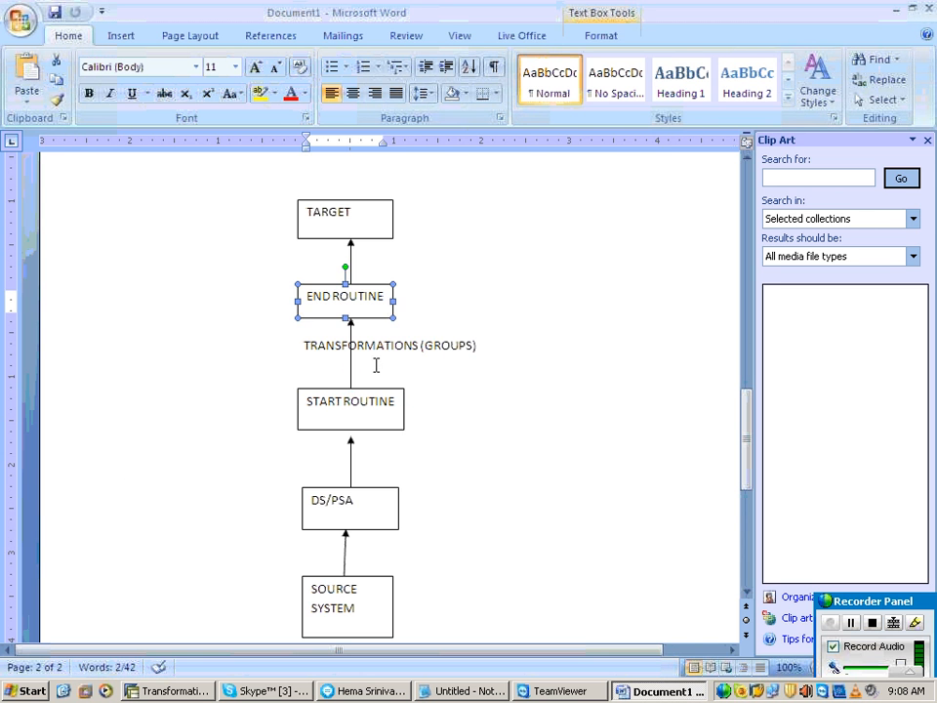
pyautogui.click(377, 381)
pyautogui.click(377, 391)
pyautogui.click(376, 280)
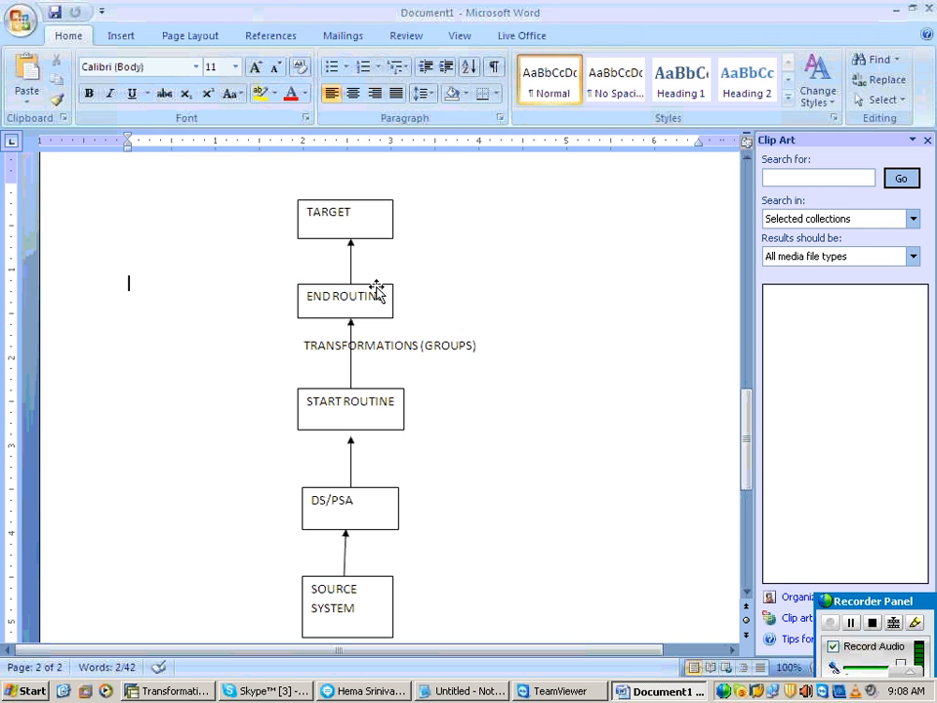
pyautogui.click(377, 293)
pyautogui.click(394, 392)
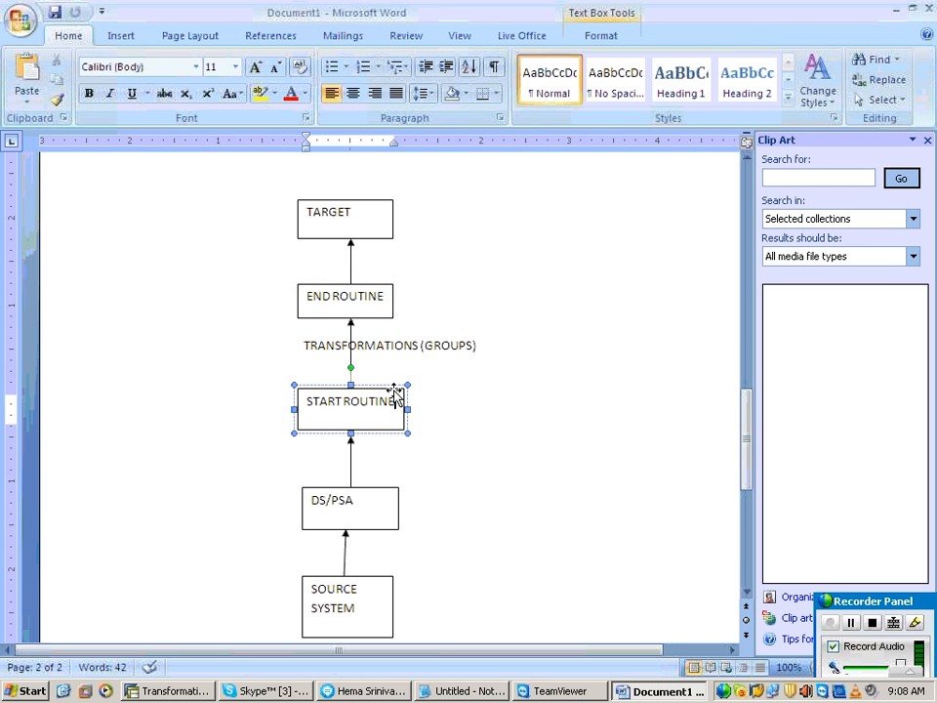
pyautogui.click(388, 283)
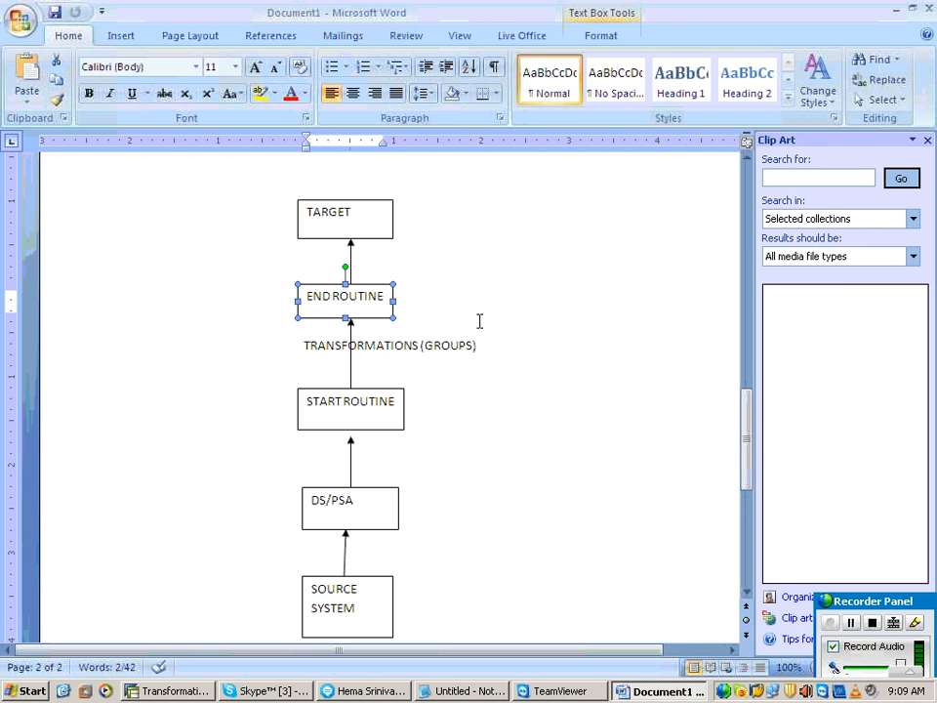
pyautogui.click(653, 404)
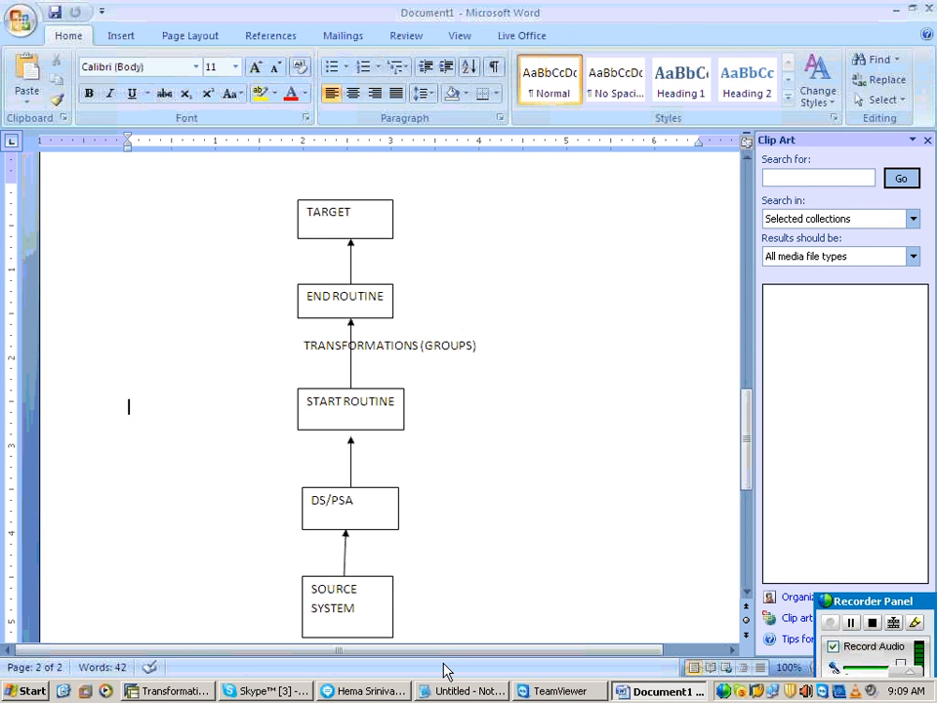
# Step: Switch to the Notepad notes and add an EXPERT ROUTINE heading below the END ROUTINE notes
pyautogui.click(493, 695)
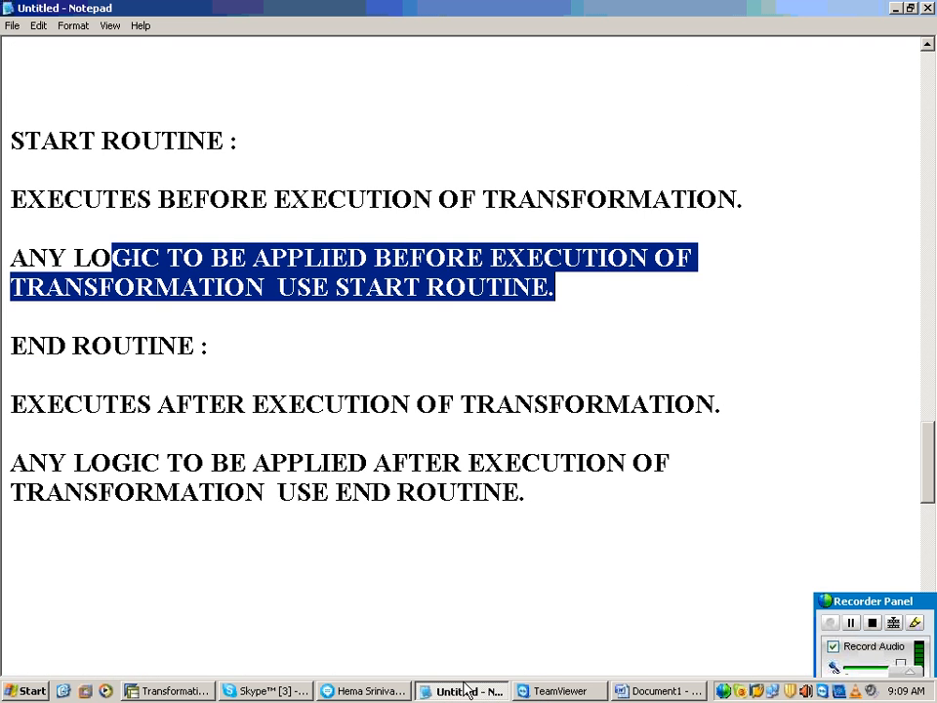
pyautogui.scroll(-2, 152, 580)
pyautogui.click(84, 419)
pyautogui.write('EXPERT T')
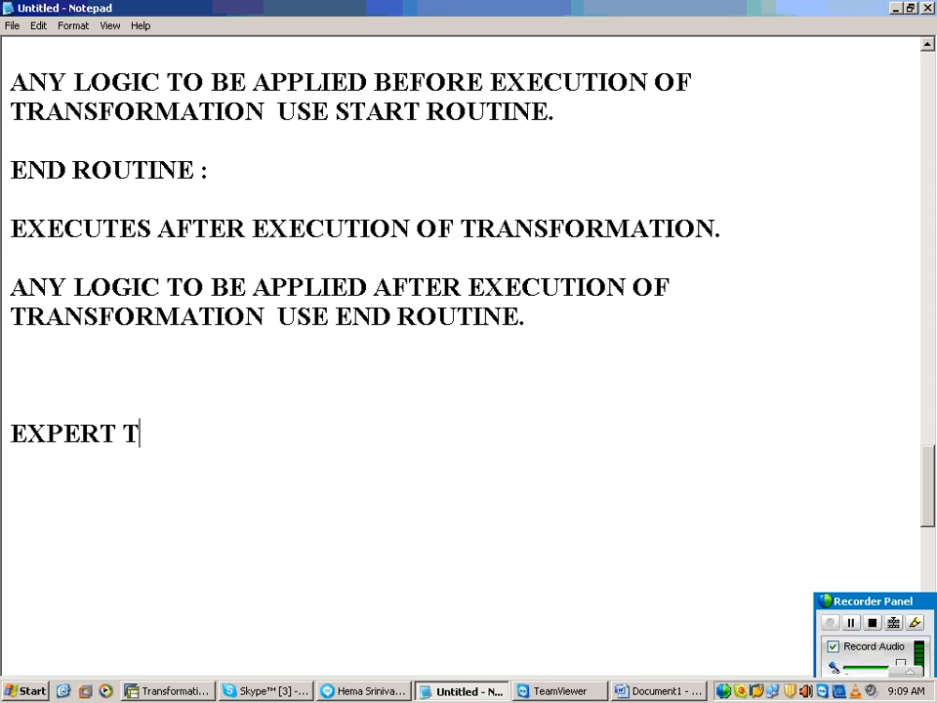
pyautogui.press('BackSpace')
pyautogui.write('ROUTI')
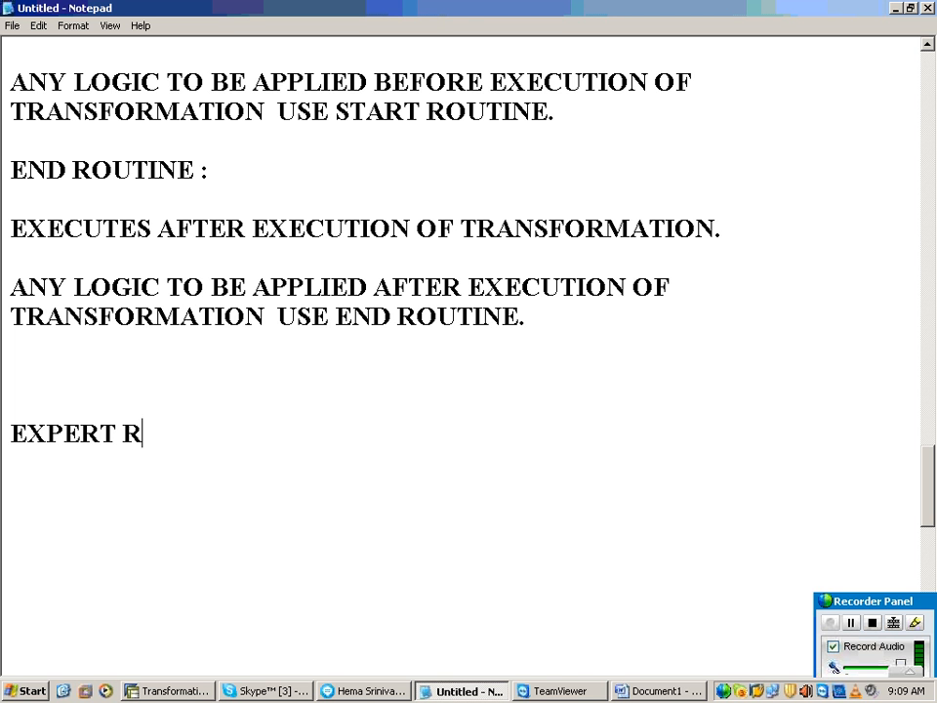
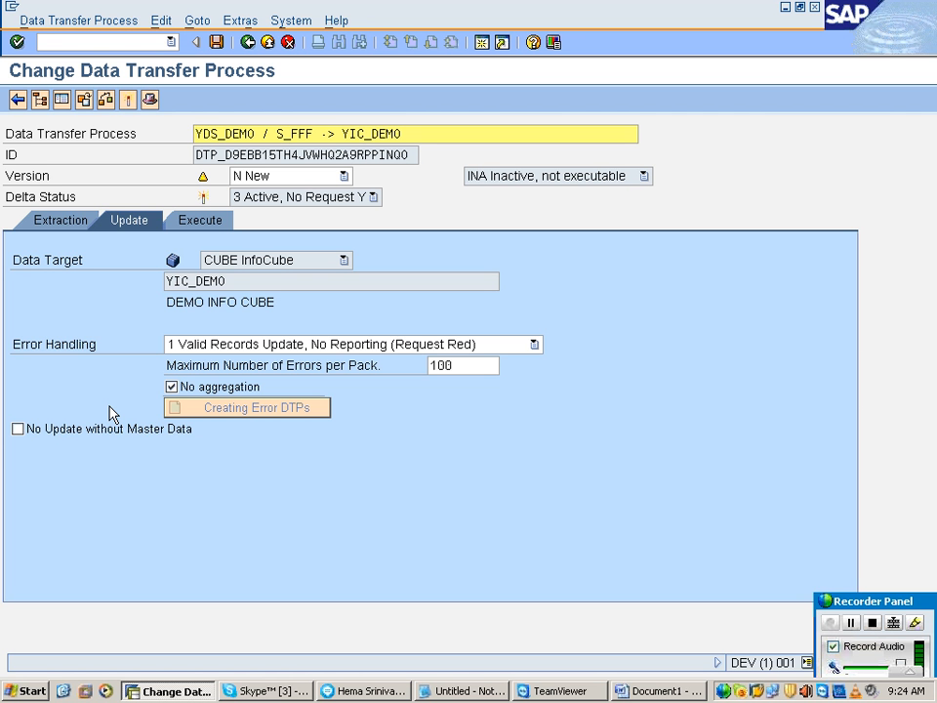
# Step: Open the ABAP Dictionary in a new SAP session with transaction SE11
pyautogui.click(482, 42)
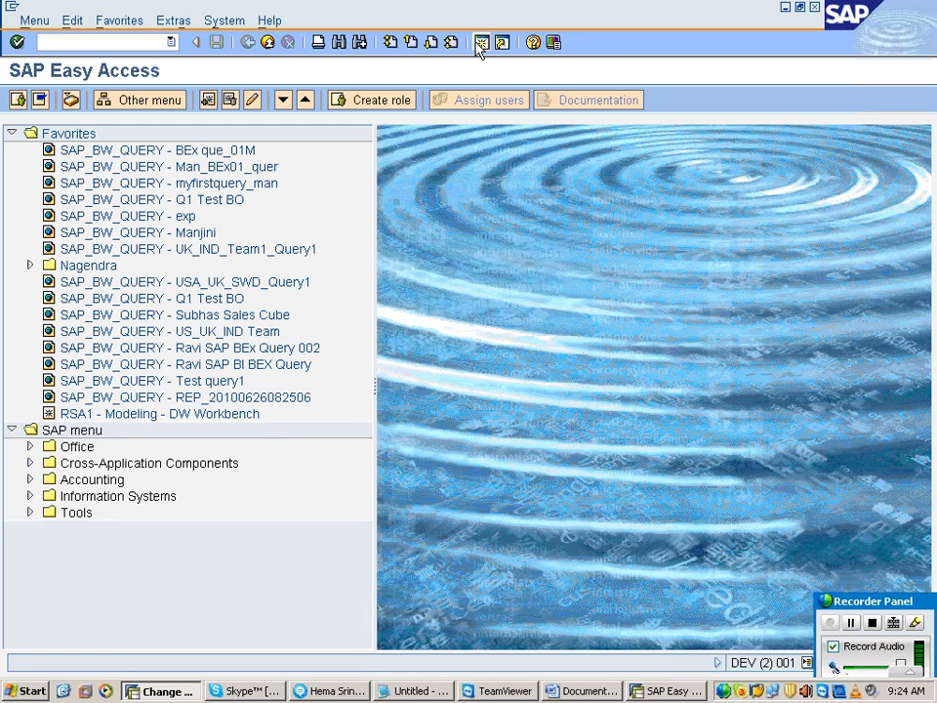
pyautogui.write('SE11')
pyautogui.press('Return')
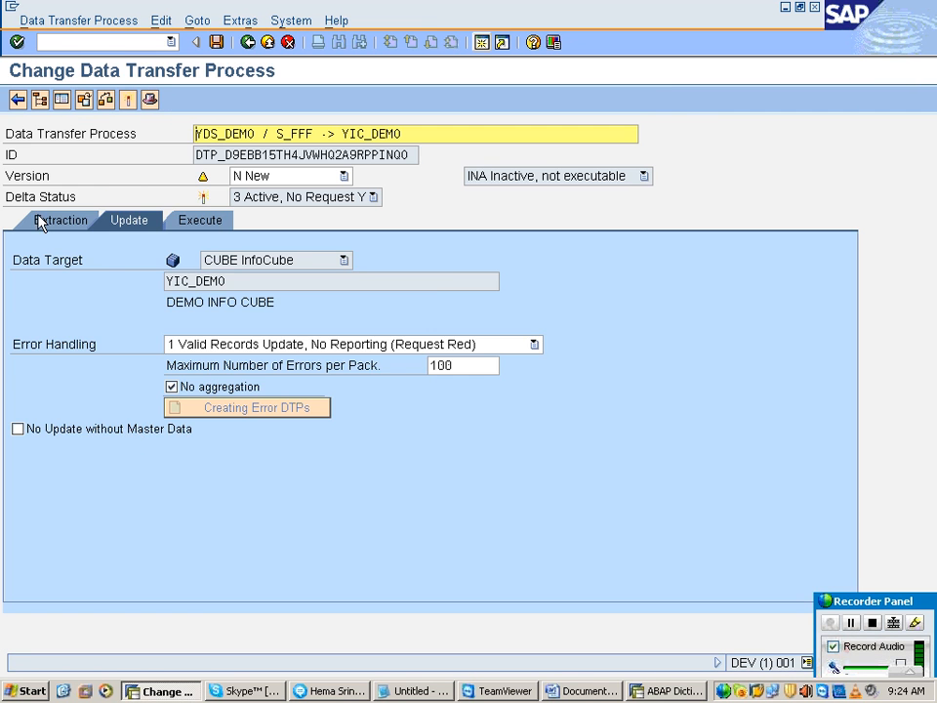
# Step: Review the semantic group key fields in the data transfer process's extraction settings and close the selection without changes
pyautogui.click(47, 225)
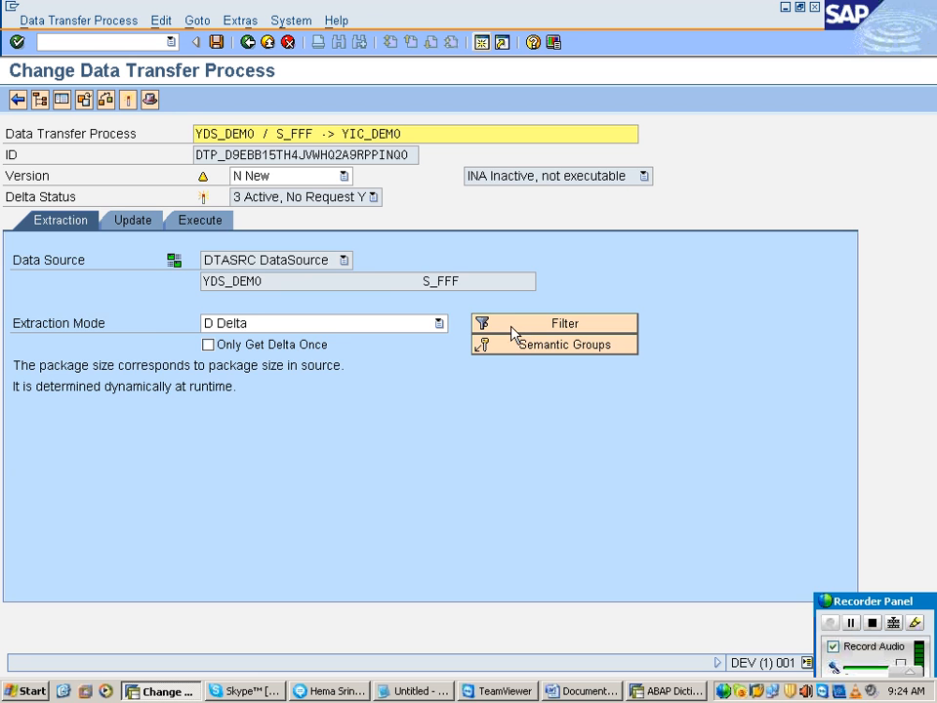
pyautogui.click(515, 346)
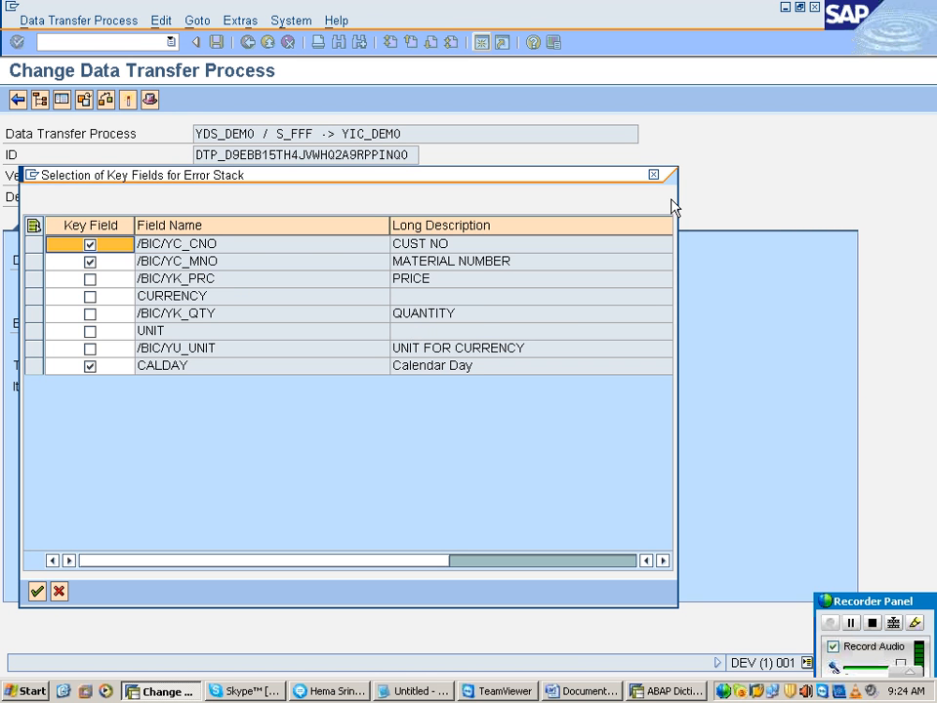
pyautogui.click(655, 176)
# Step: In the ABAP Dictionary session, display master data table /BIC/PYC_MNO and list its entries
pyautogui.click(674, 690)
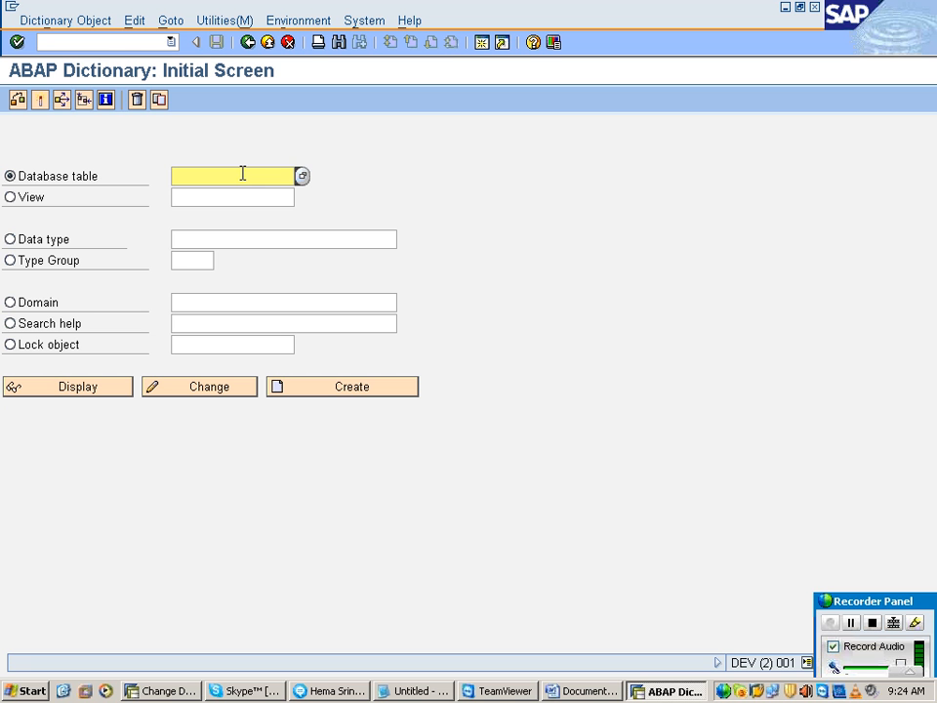
pyautogui.write('/BI')
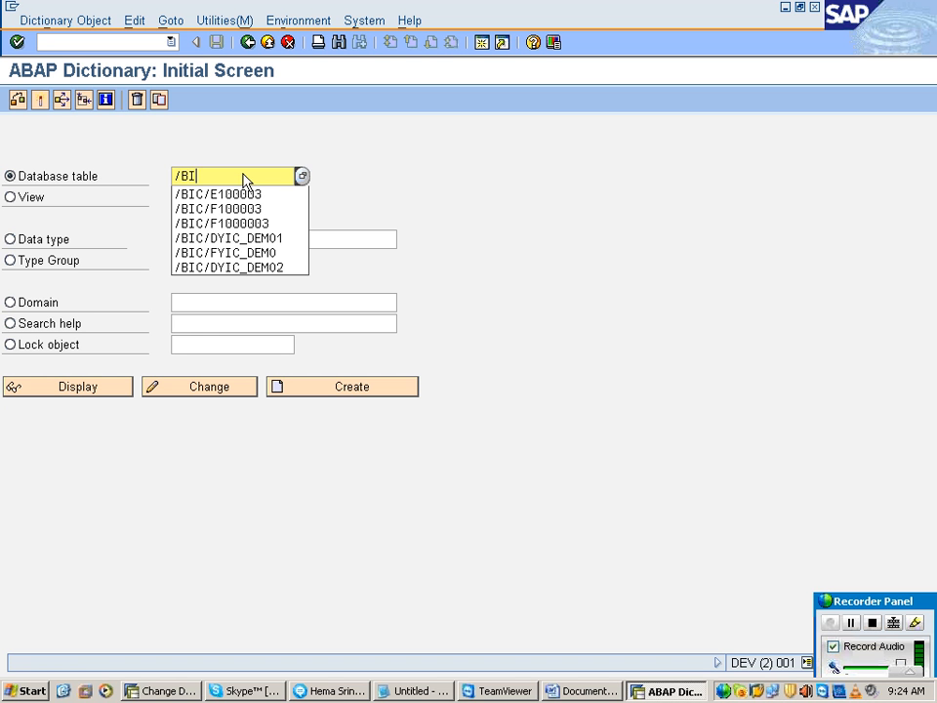
pyautogui.write('C/PYC_BNO')
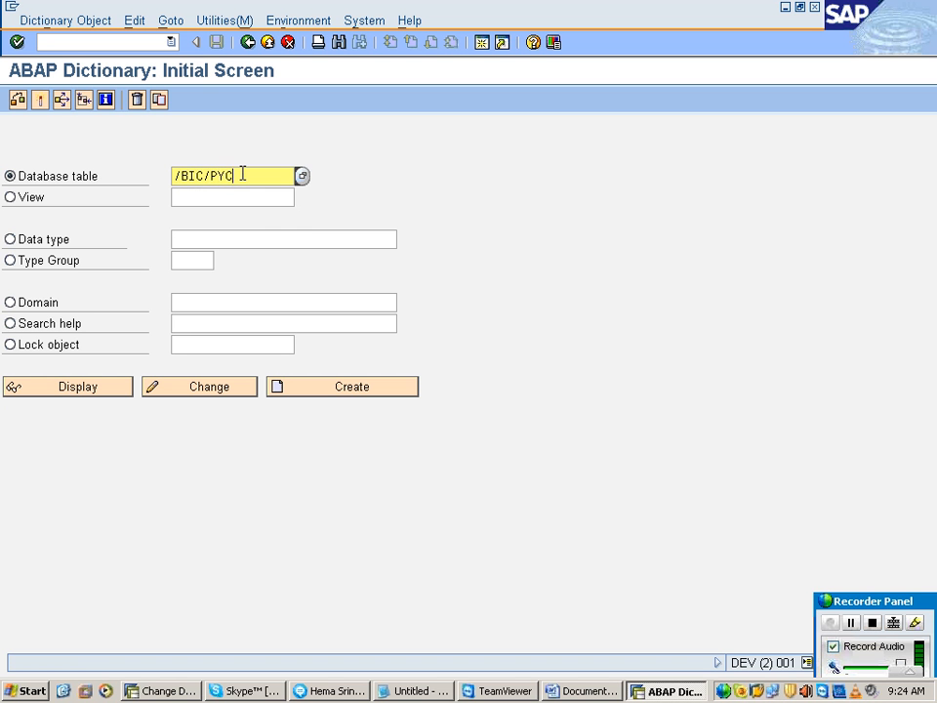
pyautogui.click(109, 391)
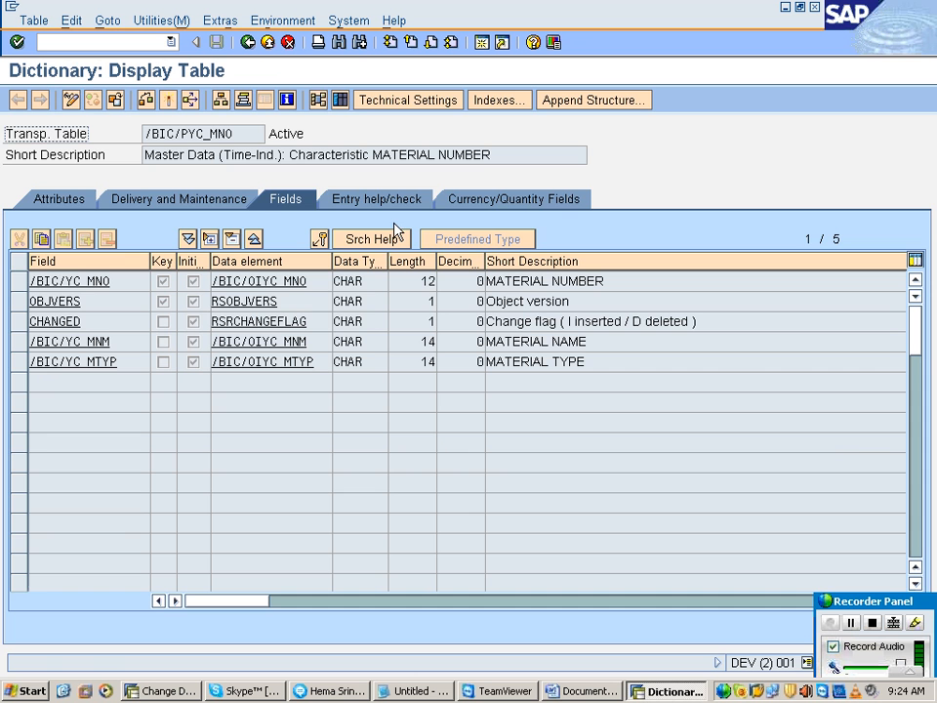
pyautogui.click(341, 101)
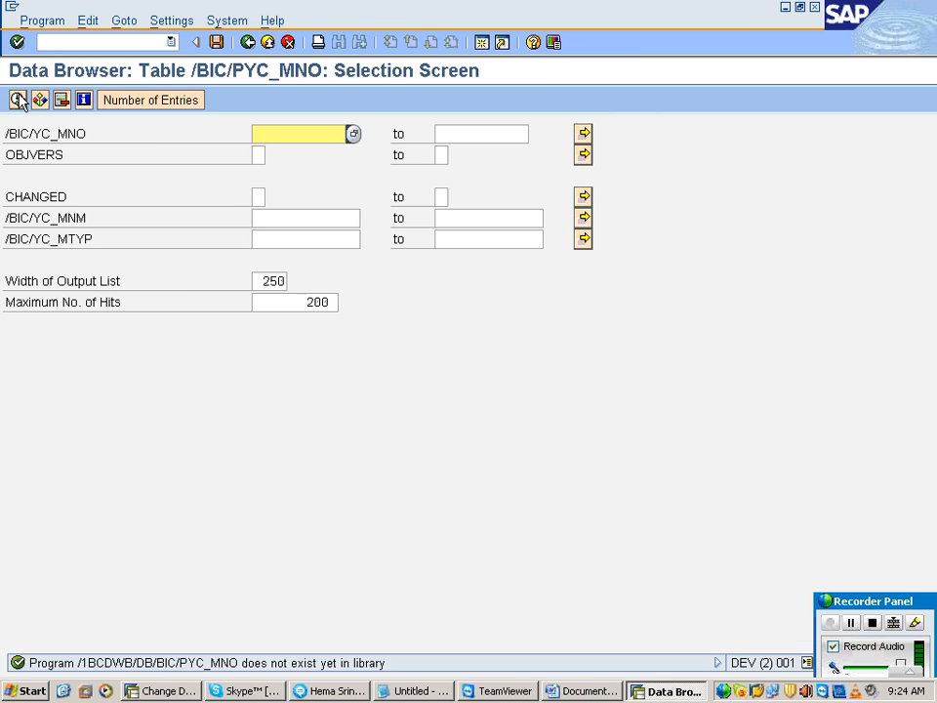
pyautogui.click(19, 100)
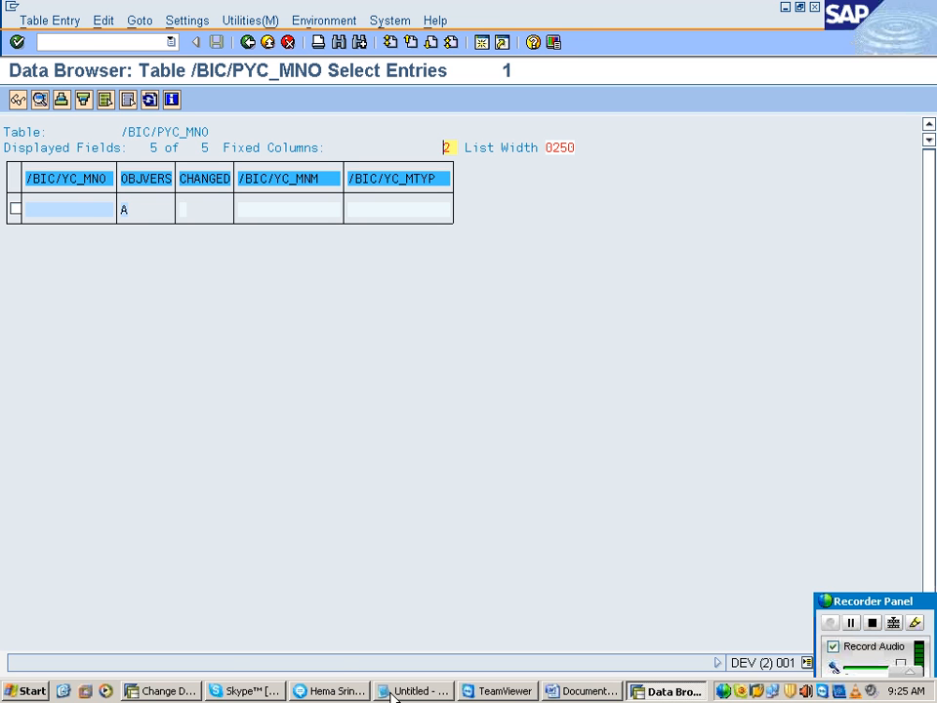
# Step: Return to the data transfer process YDS_DEMO / S_FFF -> YIC_DEMO, activate and execute it, and open its request monitor
pyautogui.click(161, 690)
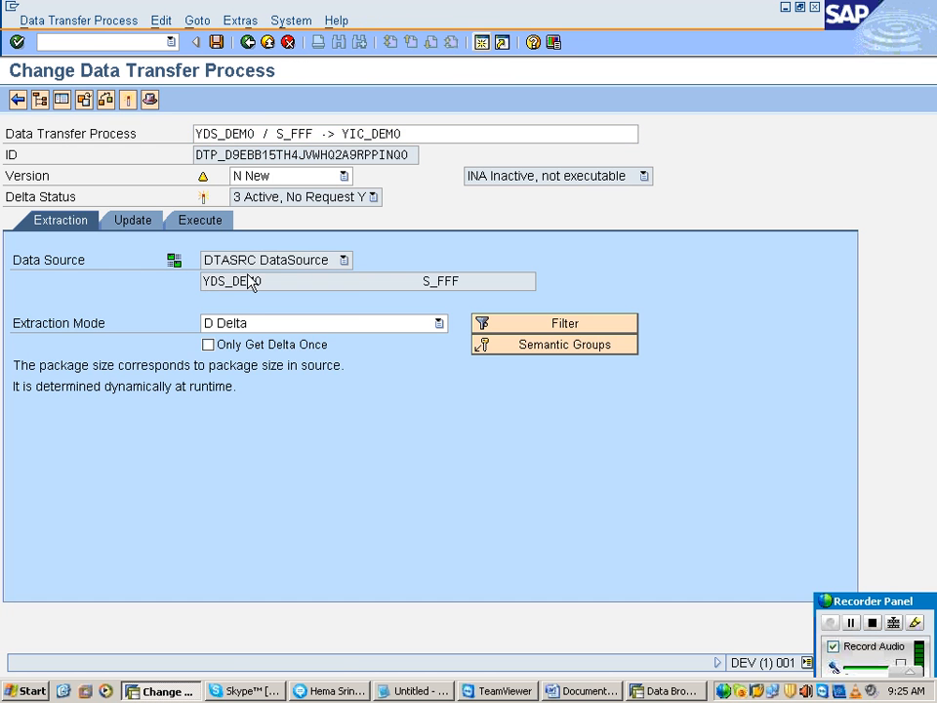
pyautogui.click(200, 220)
pyautogui.click(493, 323)
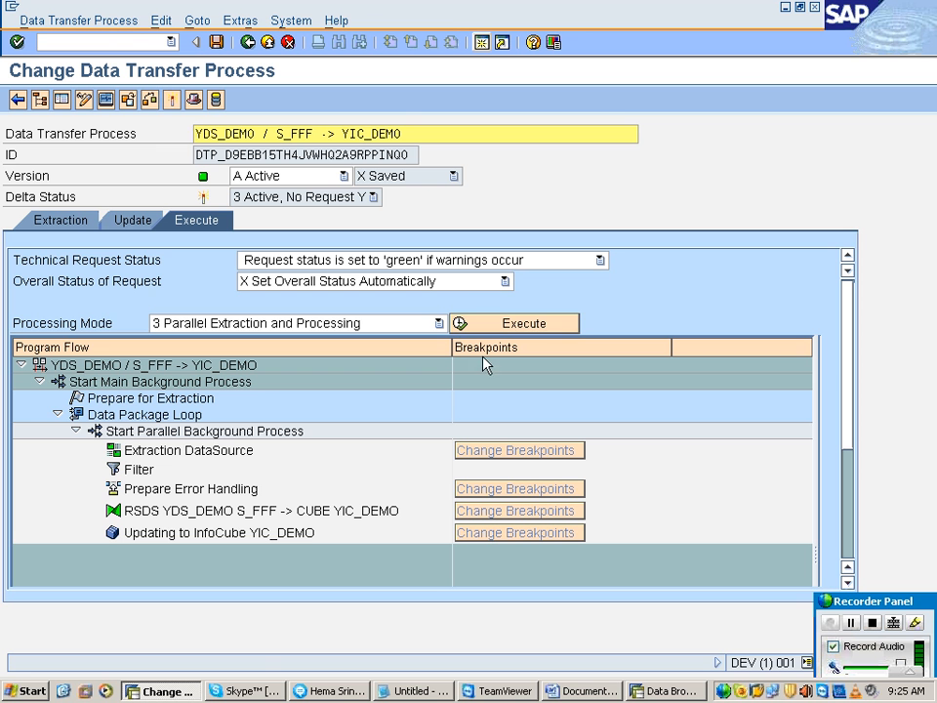
pyautogui.click(498, 329)
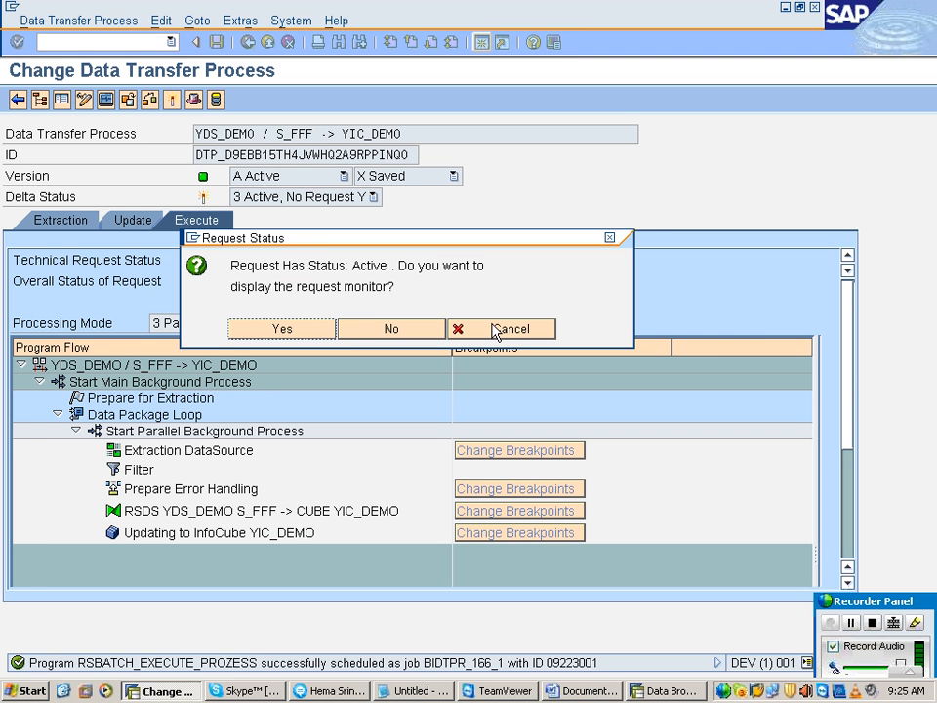
pyautogui.moveTo(393, 289); pyautogui.dragTo(223, 253)
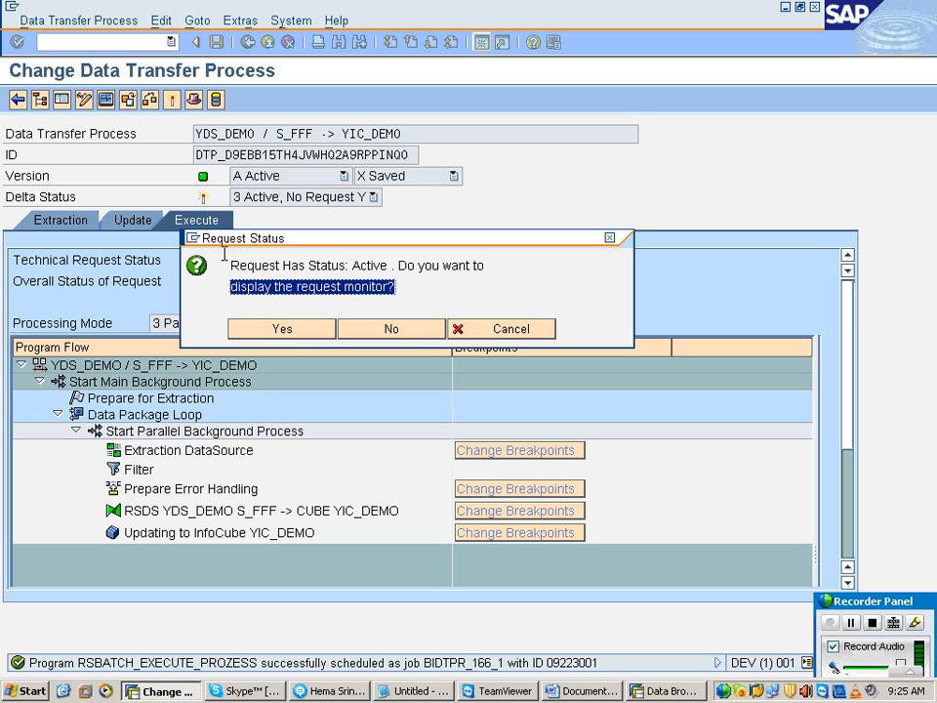
pyautogui.click(283, 330)
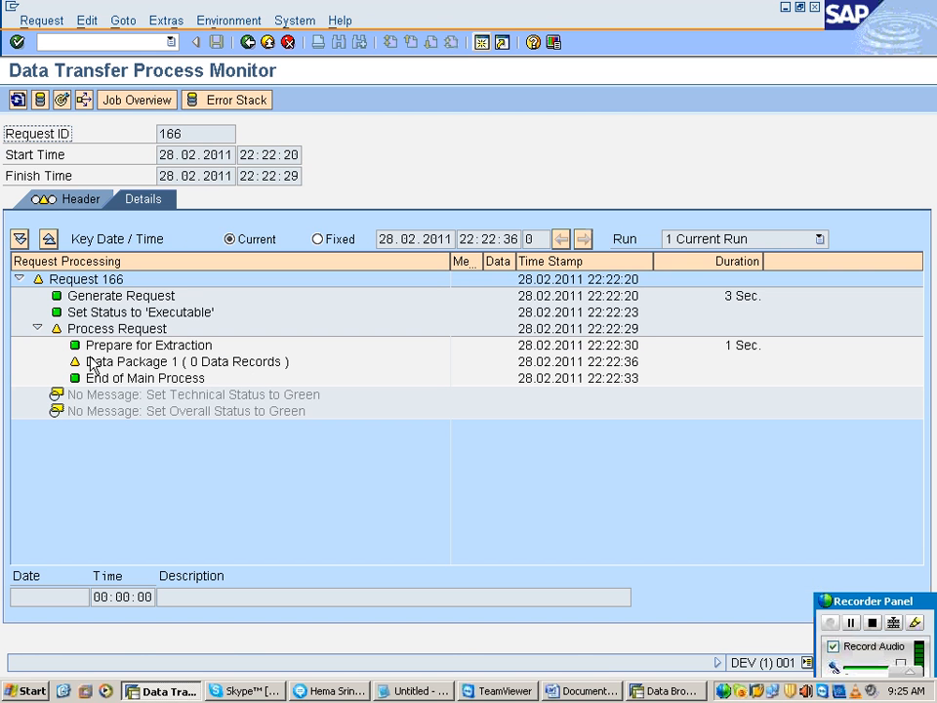
# Step: Refresh the request monitor and inspect the extraction, error handling and transformation details of Data Package 1
pyautogui.click(18, 100)
pyautogui.click(55, 361)
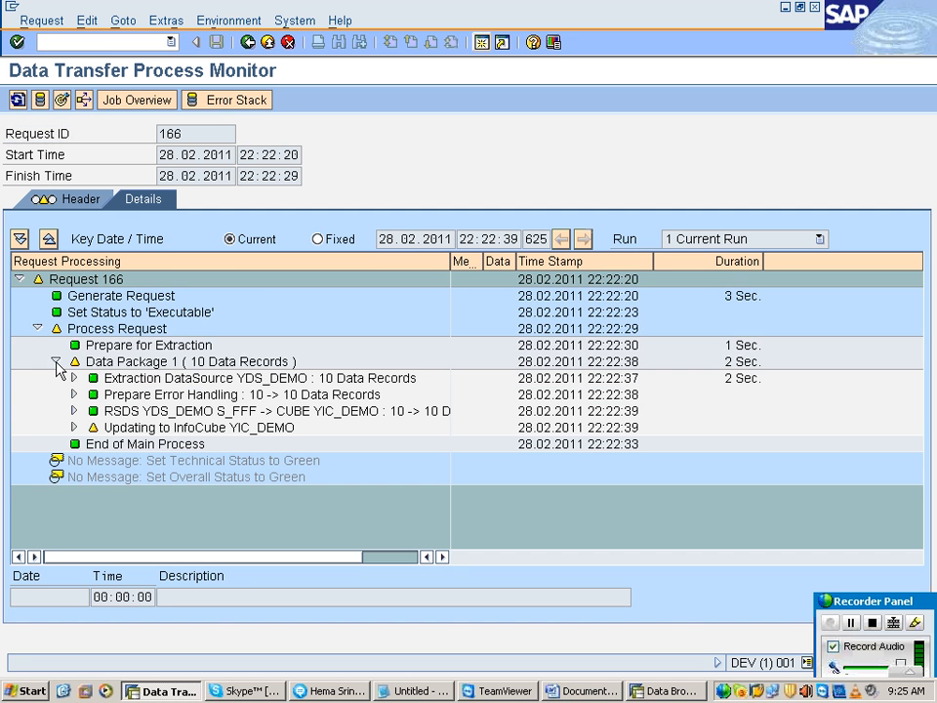
pyautogui.click(72, 380)
pyautogui.click(73, 378)
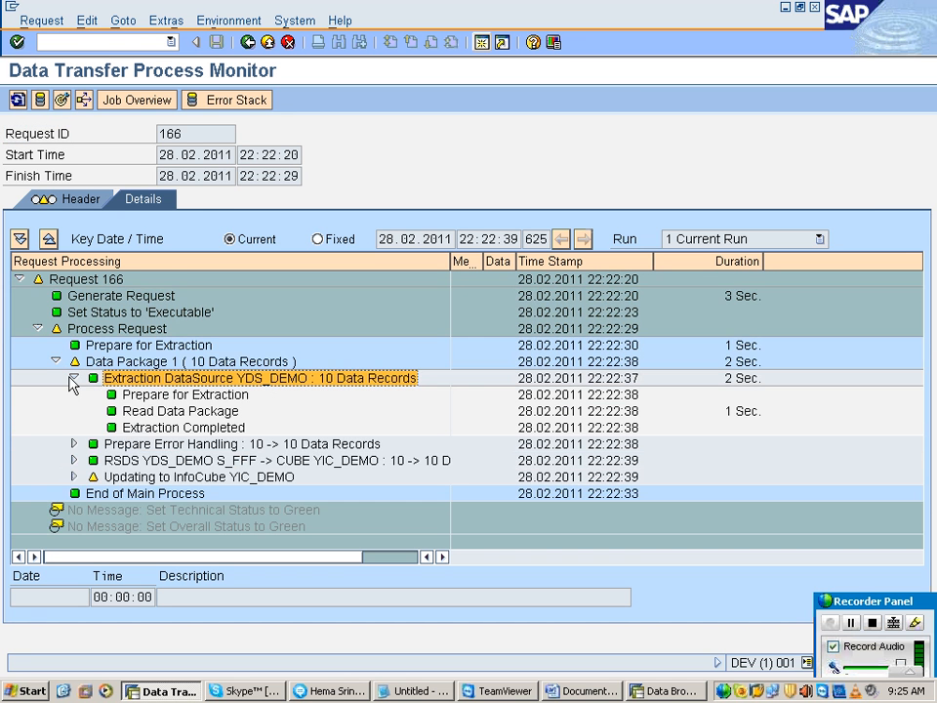
pyautogui.click(74, 378)
pyautogui.click(86, 394)
pyautogui.click(74, 395)
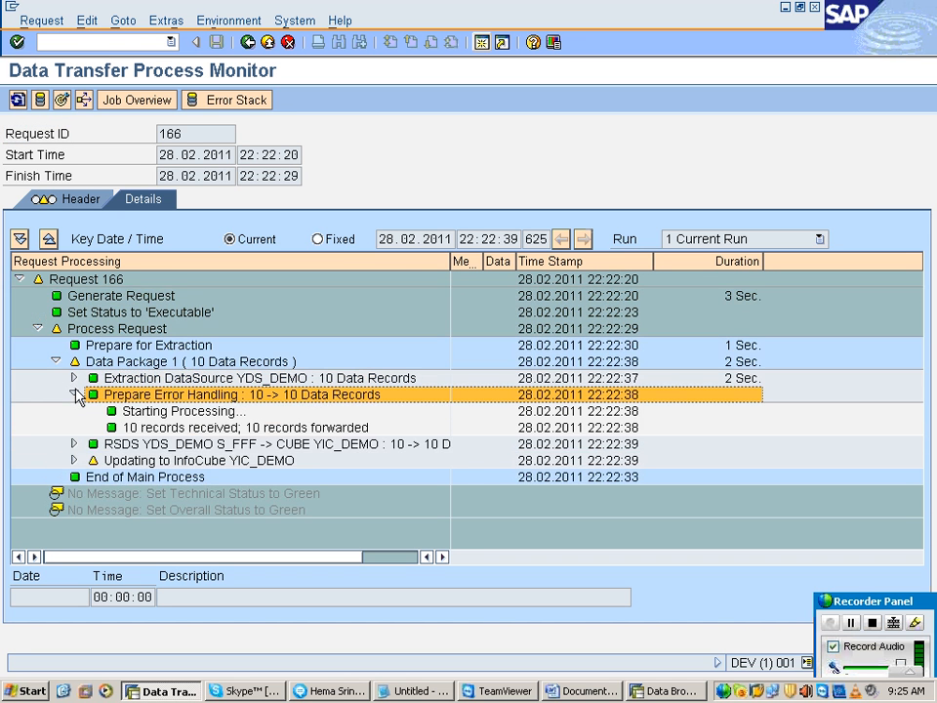
pyautogui.click(74, 395)
pyautogui.click(80, 411)
pyautogui.click(74, 411)
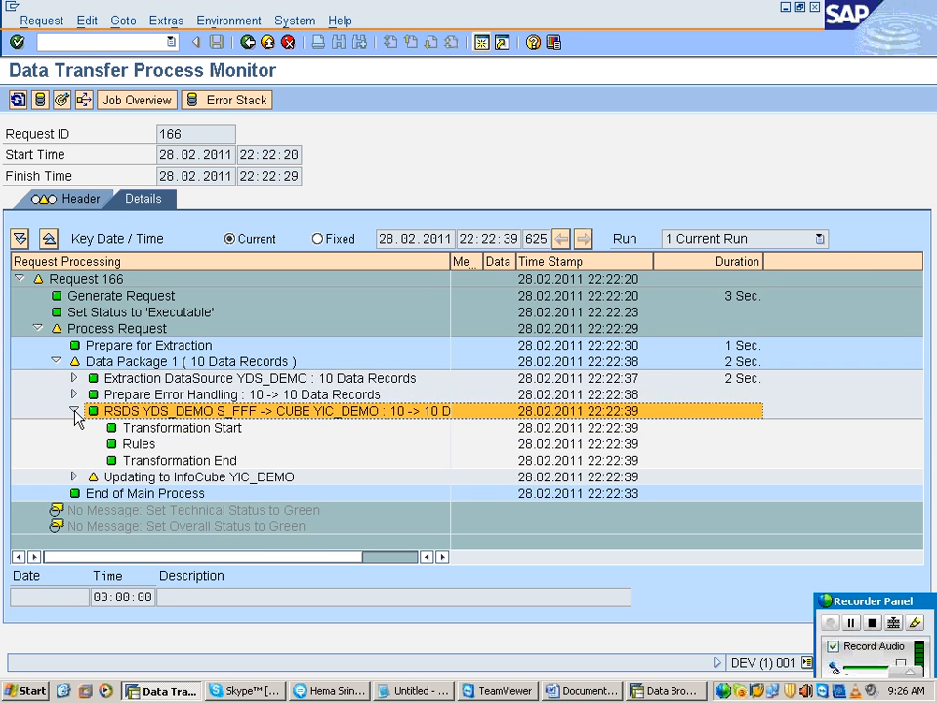
pyautogui.click(74, 411)
# Step: Examine the substeps of updating InfoCube YIC_DEMO, including write program generation and conversion of characteristic values to SIDs
pyautogui.click(78, 427)
pyautogui.click(73, 428)
pyautogui.click(176, 444)
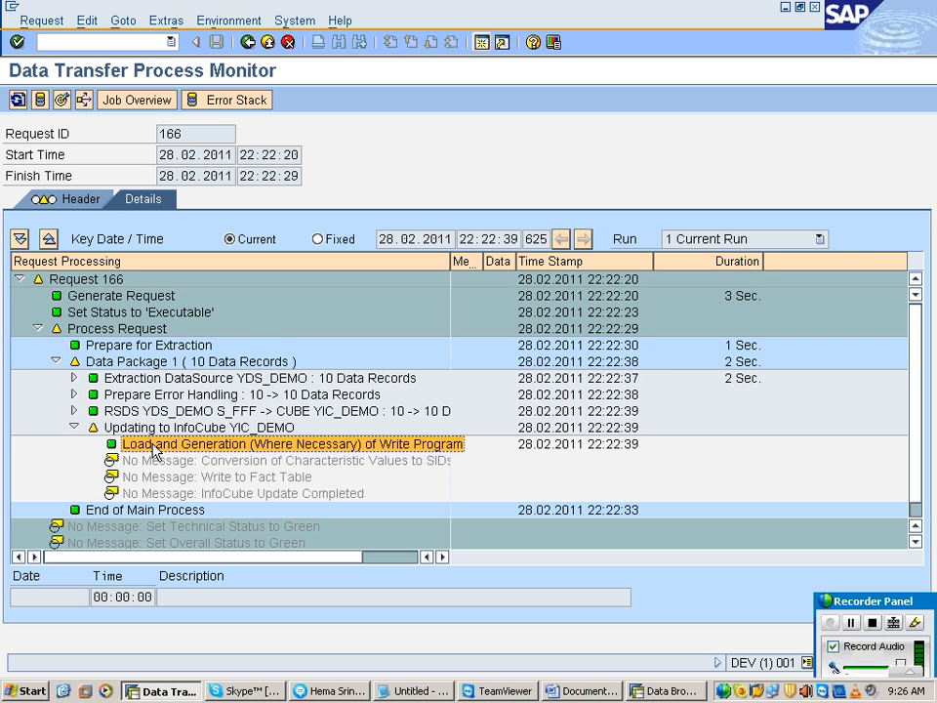
pyautogui.click(216, 457)
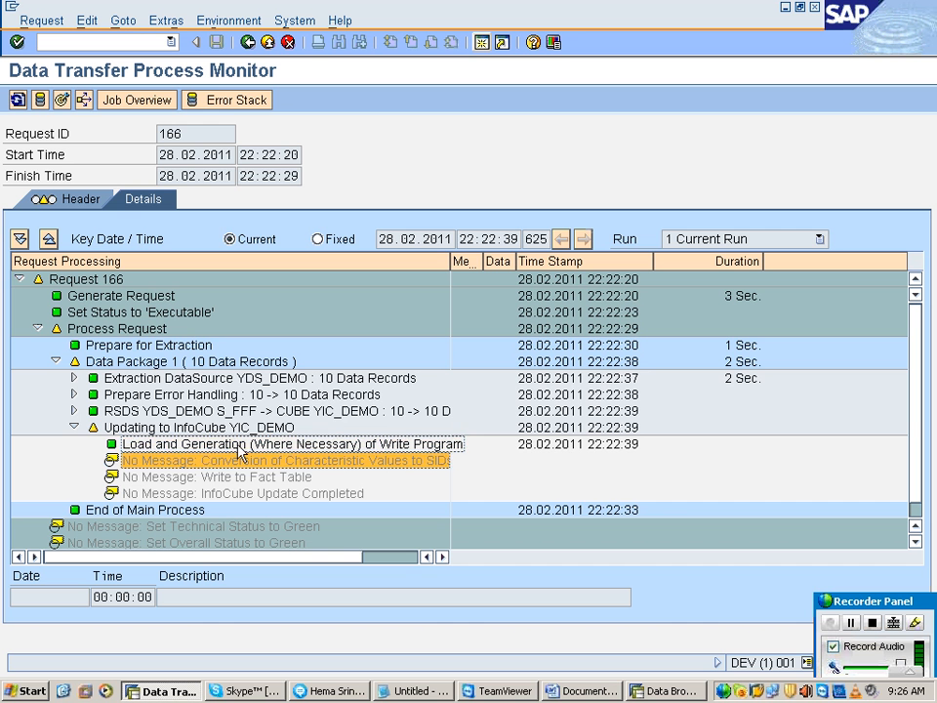
pyautogui.click(231, 446)
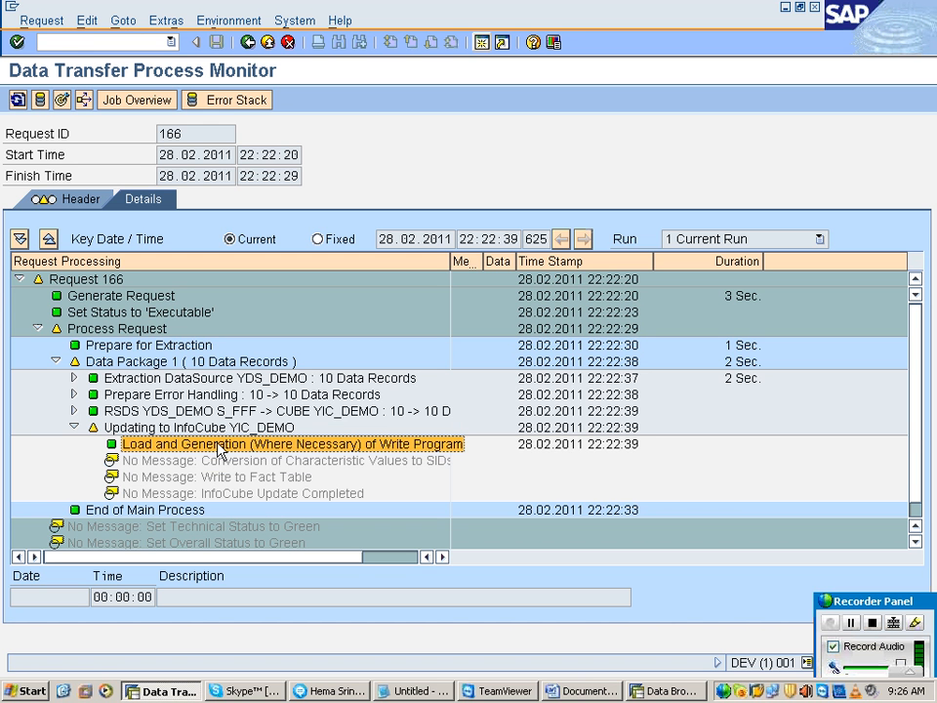
pyautogui.click(227, 460)
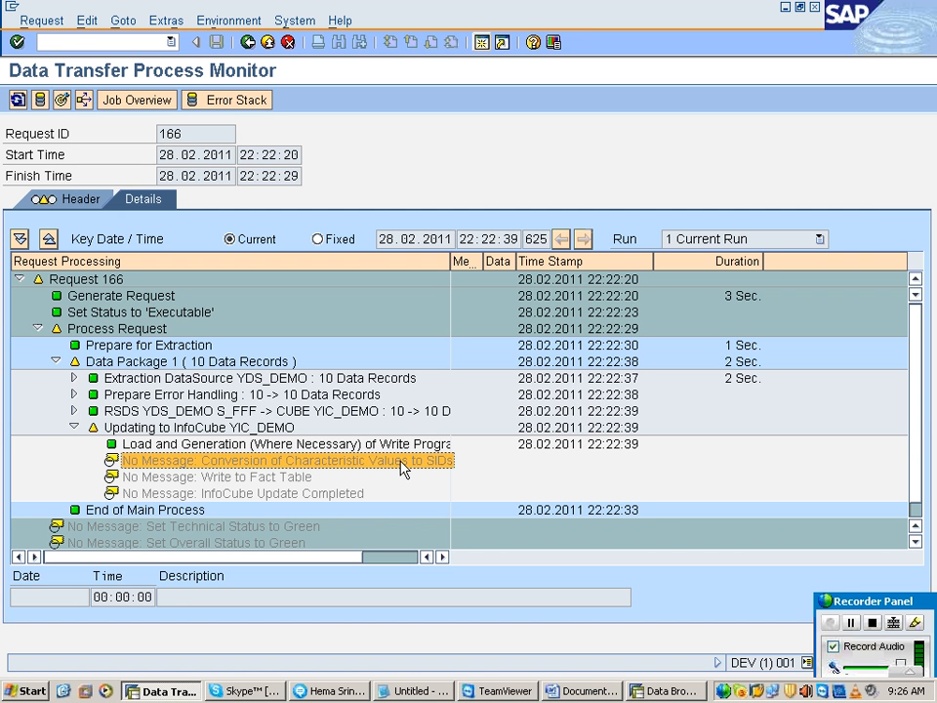
# Step: Refresh the request status, check the InfoCube update substeps, and collapse Data Package 1 and Process Request
pyautogui.click(19, 101)
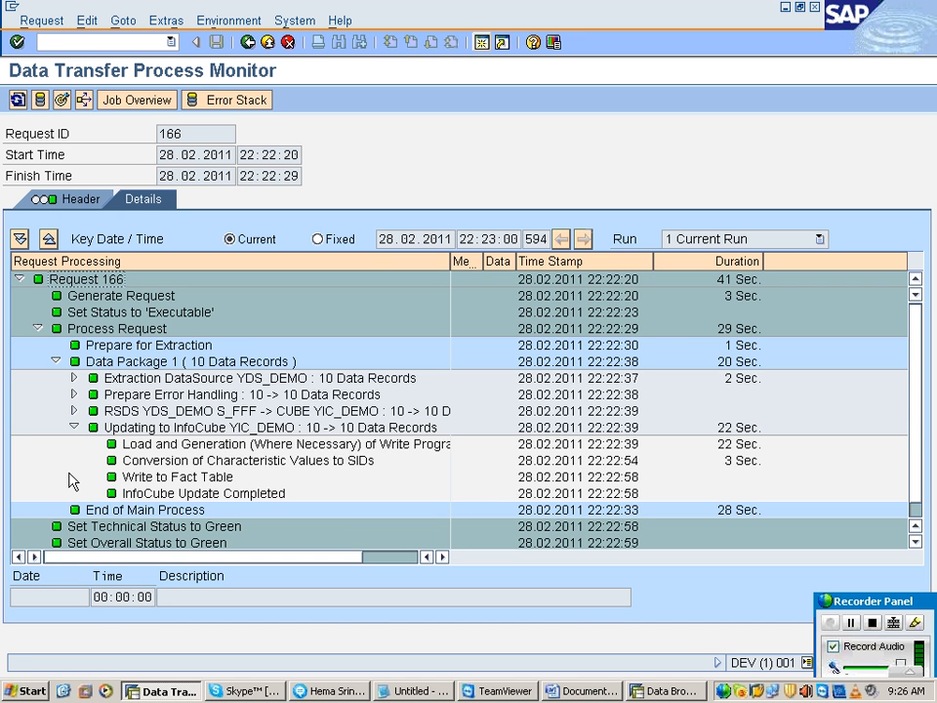
pyautogui.click(119, 463)
pyautogui.click(136, 493)
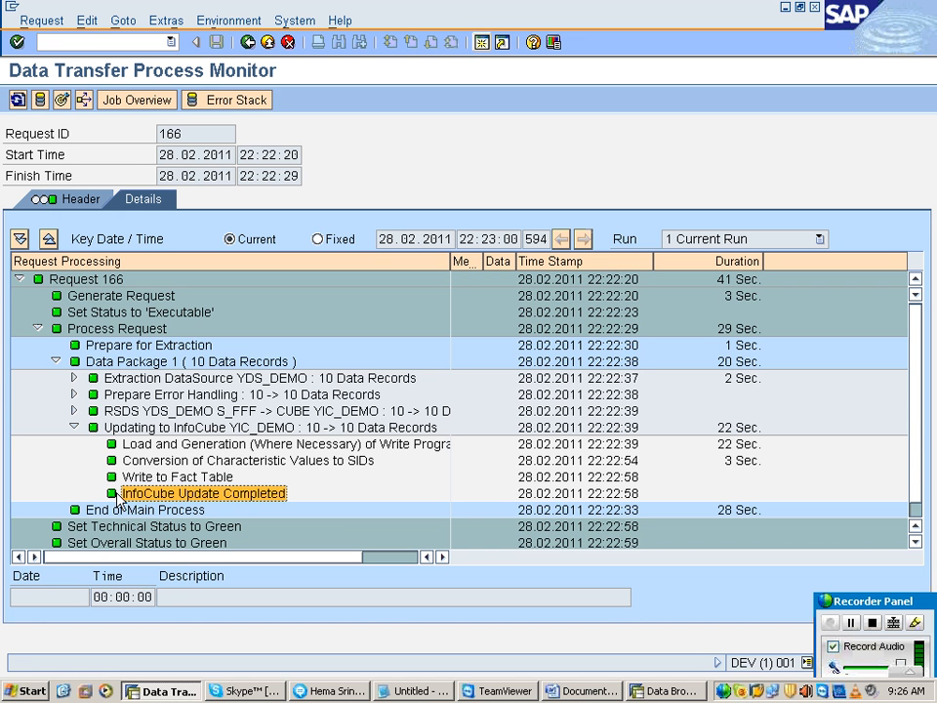
pyautogui.click(56, 361)
pyautogui.click(37, 328)
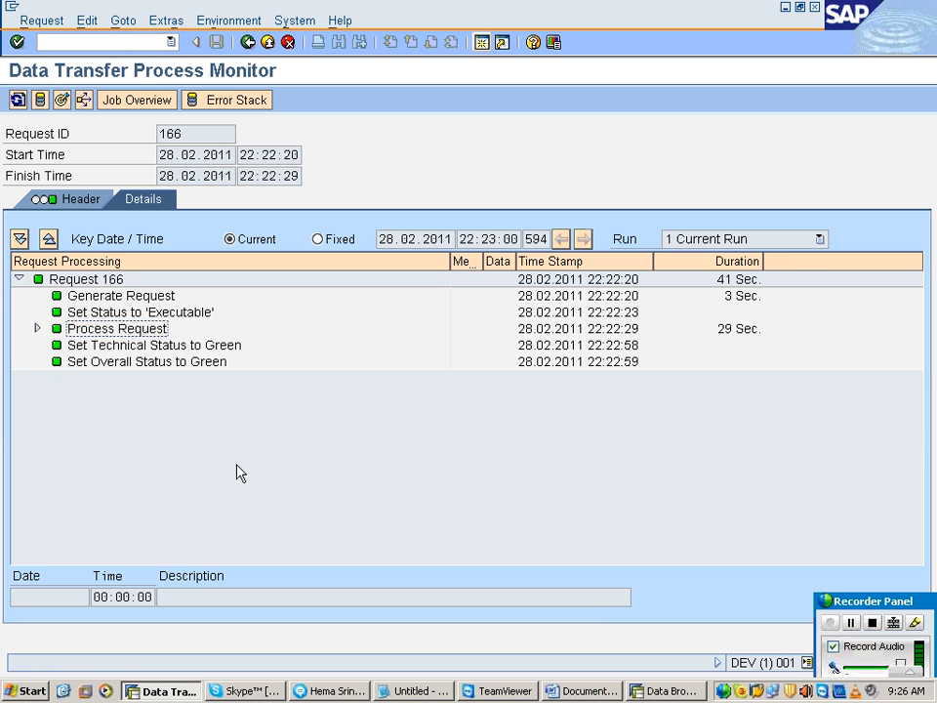
# Step: Refresh the entries of table /BIC/PYC_MNO in the Data Browser, review the material numbers, and close that session
pyautogui.click(667, 691)
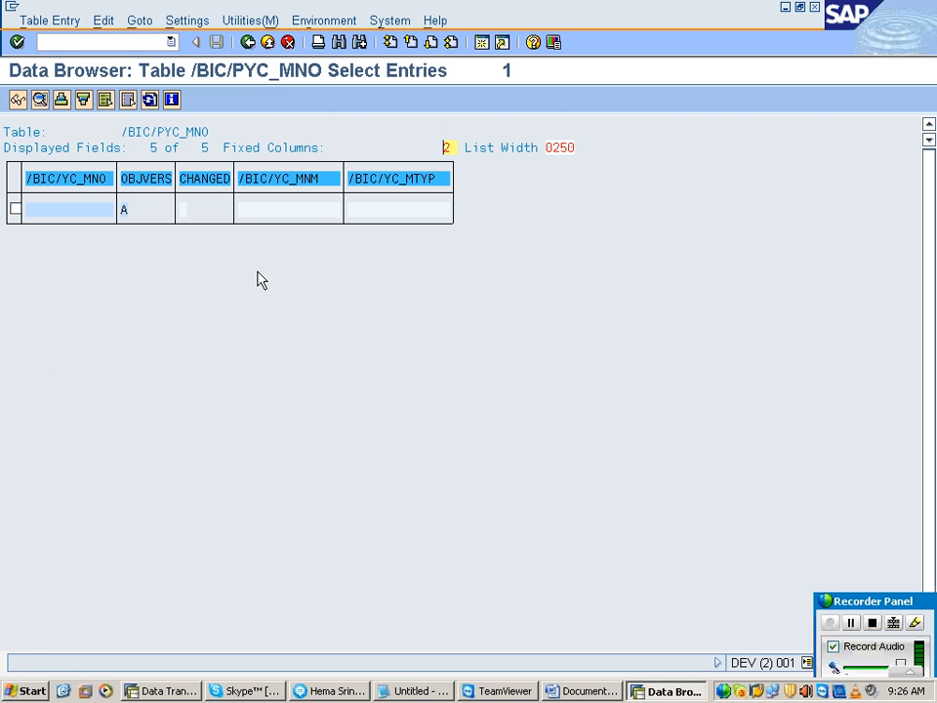
pyautogui.click(150, 101)
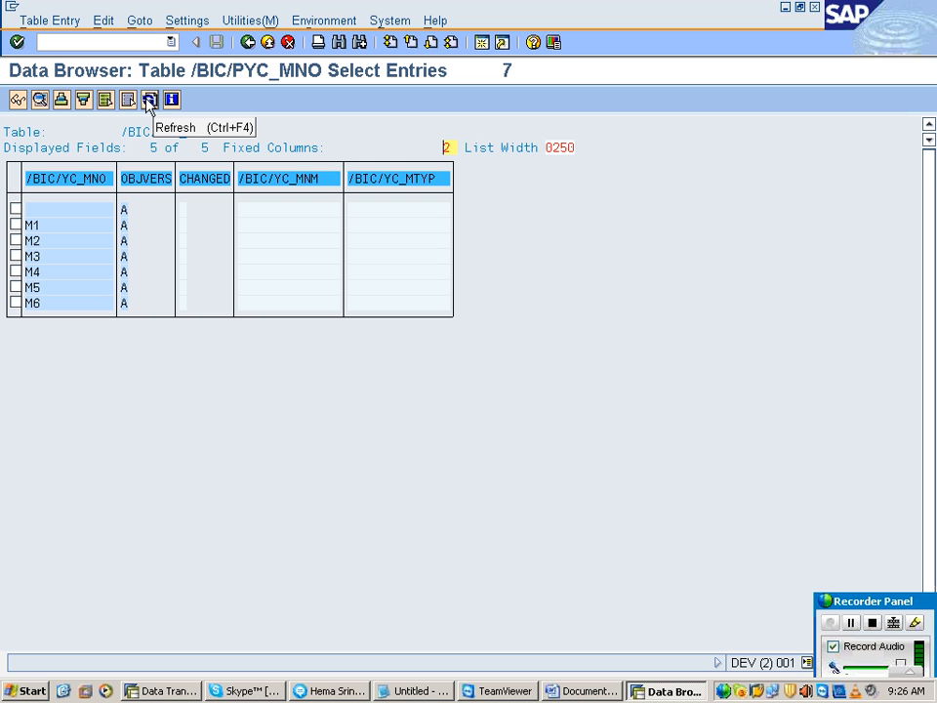
pyautogui.rightClick(671, 690)
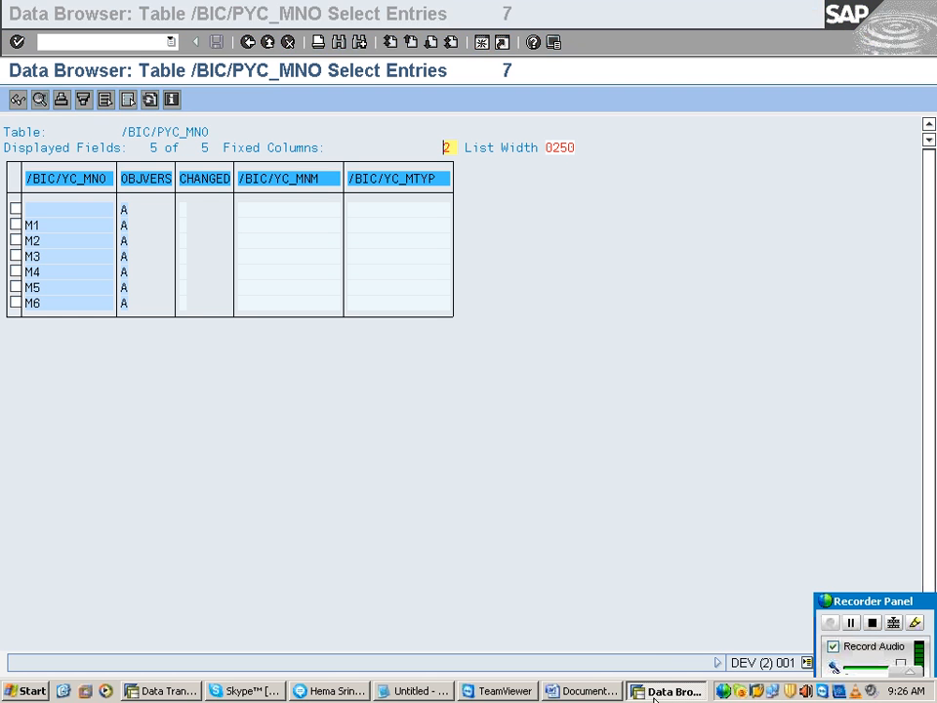
pyautogui.click(671, 683)
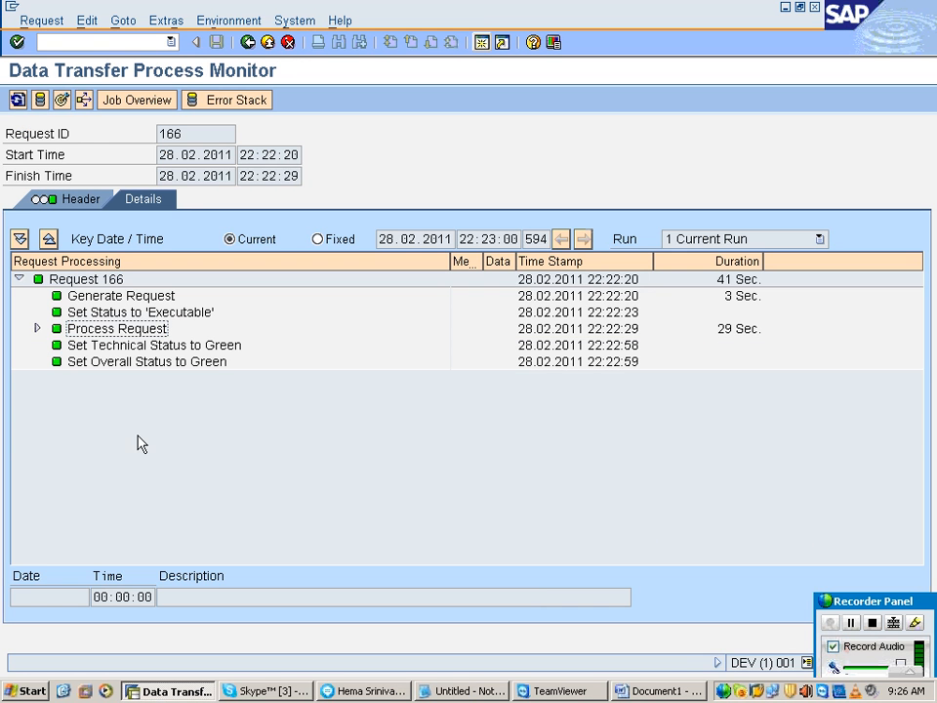
# Step: Refresh the transfer request monitor and check Data Package 1 under Process Request
pyautogui.click(18, 100)
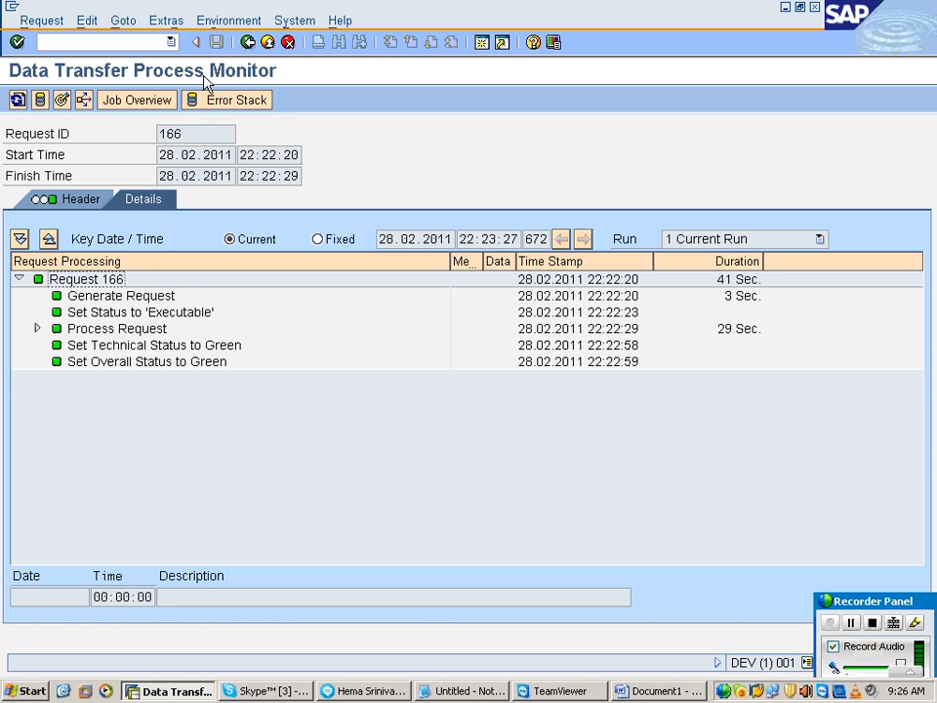
pyautogui.click(37, 328)
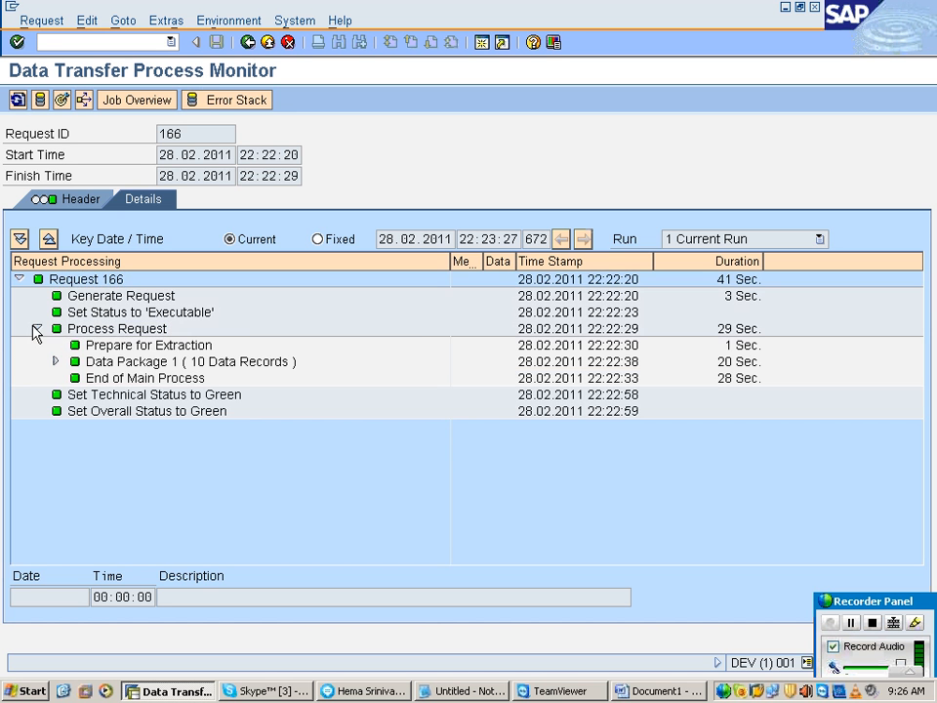
pyautogui.click(149, 360)
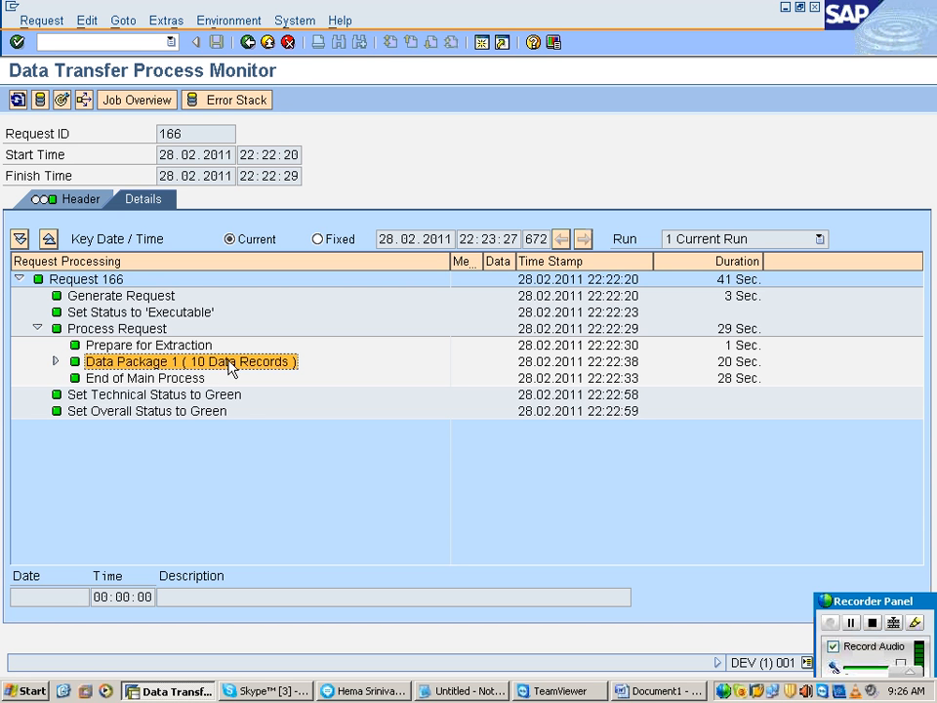
# Step: Leave the monitor and data transfer process for the Data Warehousing Workbench, and collapse and select DEMO INFO CUBE
pyautogui.click(249, 43)
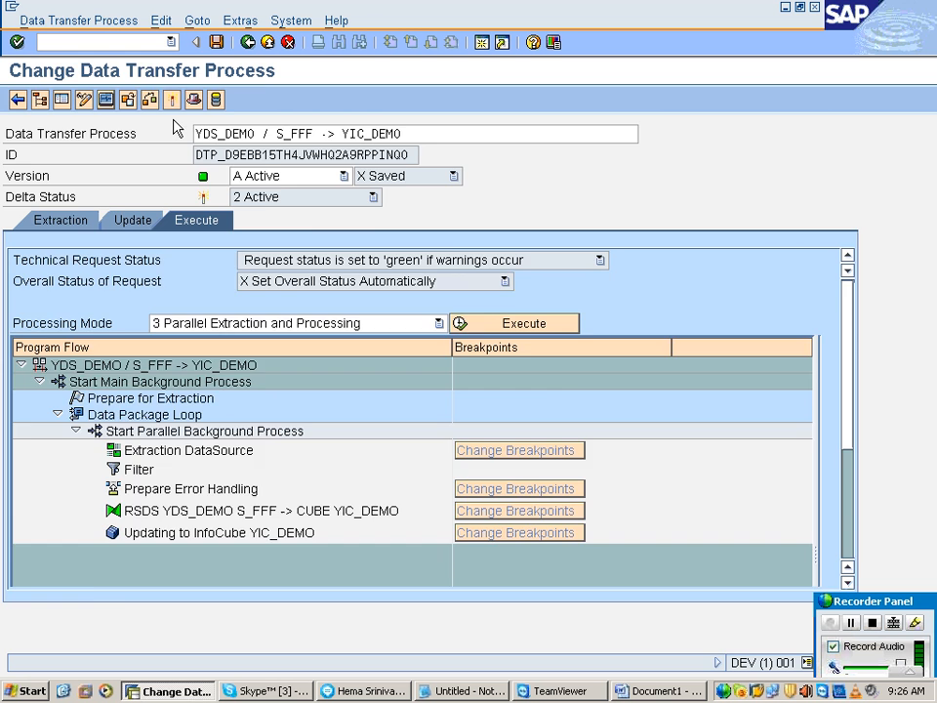
pyautogui.click(220, 98)
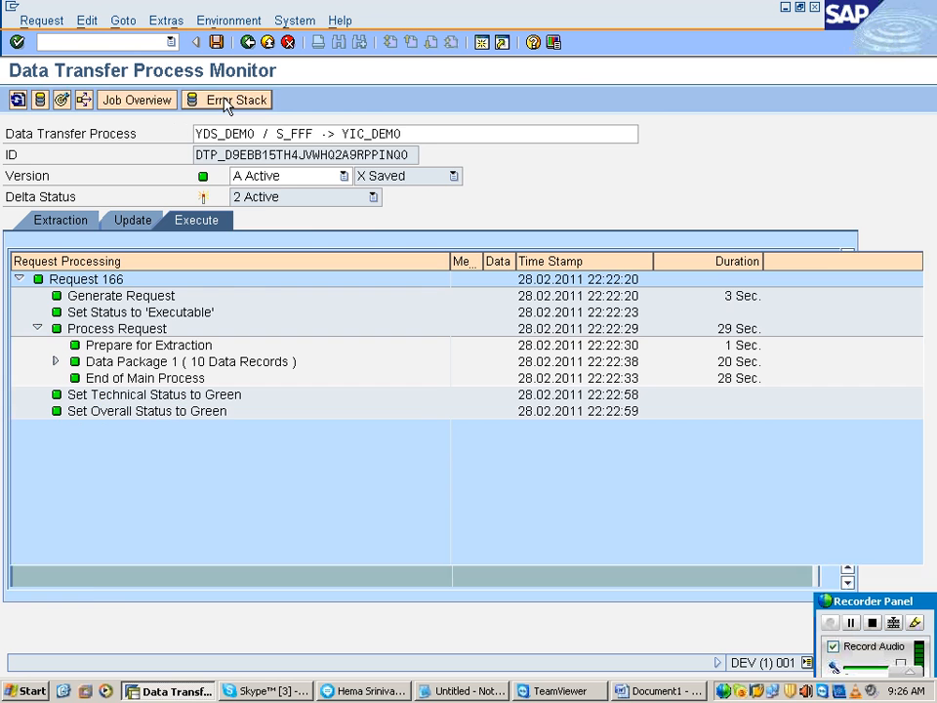
pyautogui.click(227, 102)
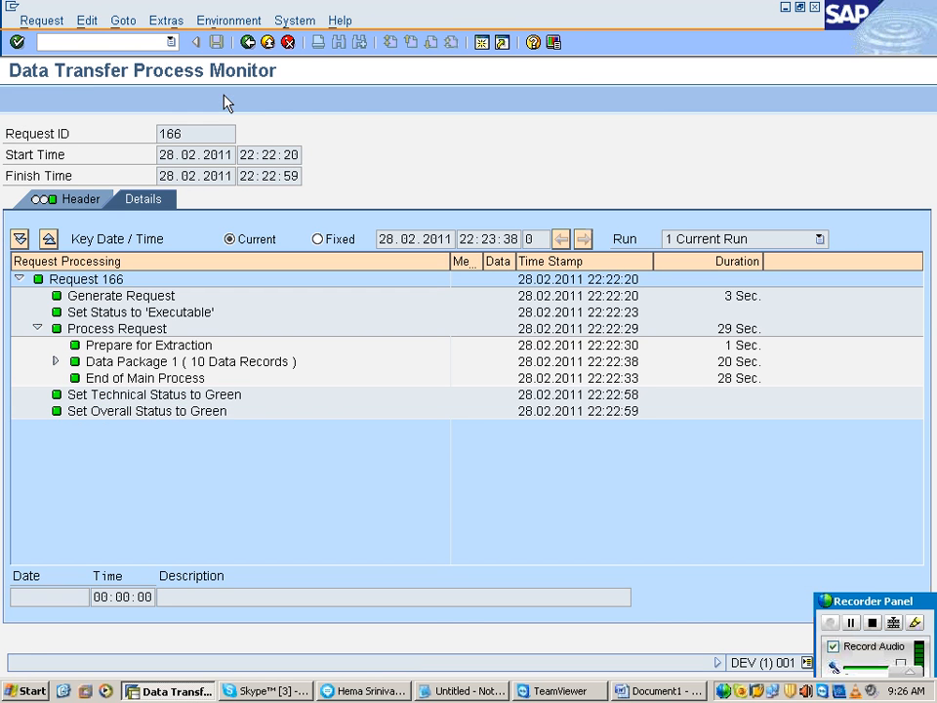
pyautogui.click(248, 43)
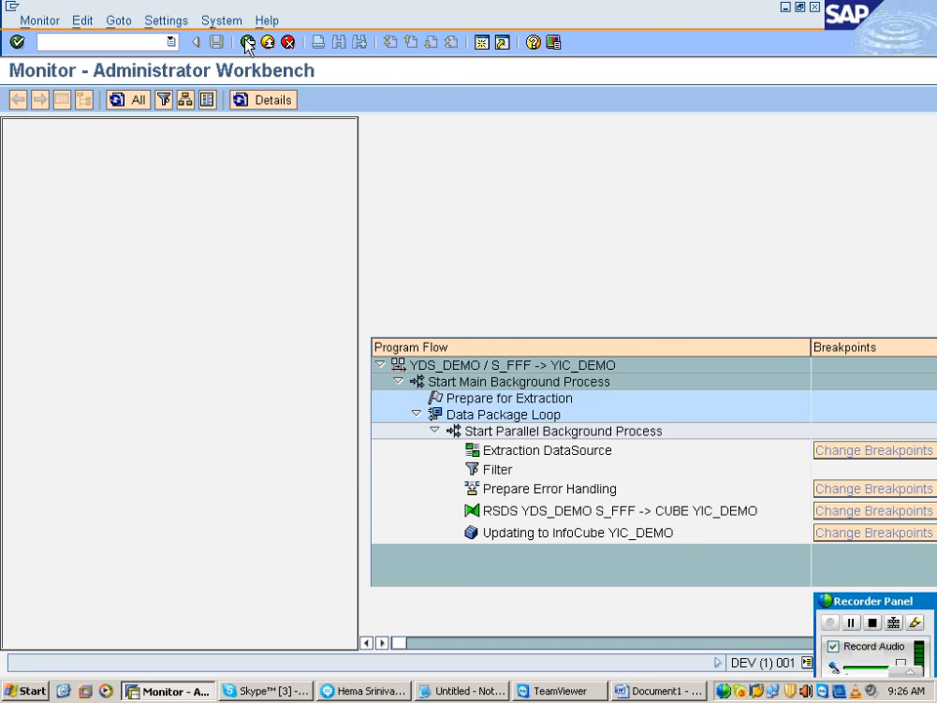
pyautogui.click(248, 43)
pyautogui.click(248, 43)
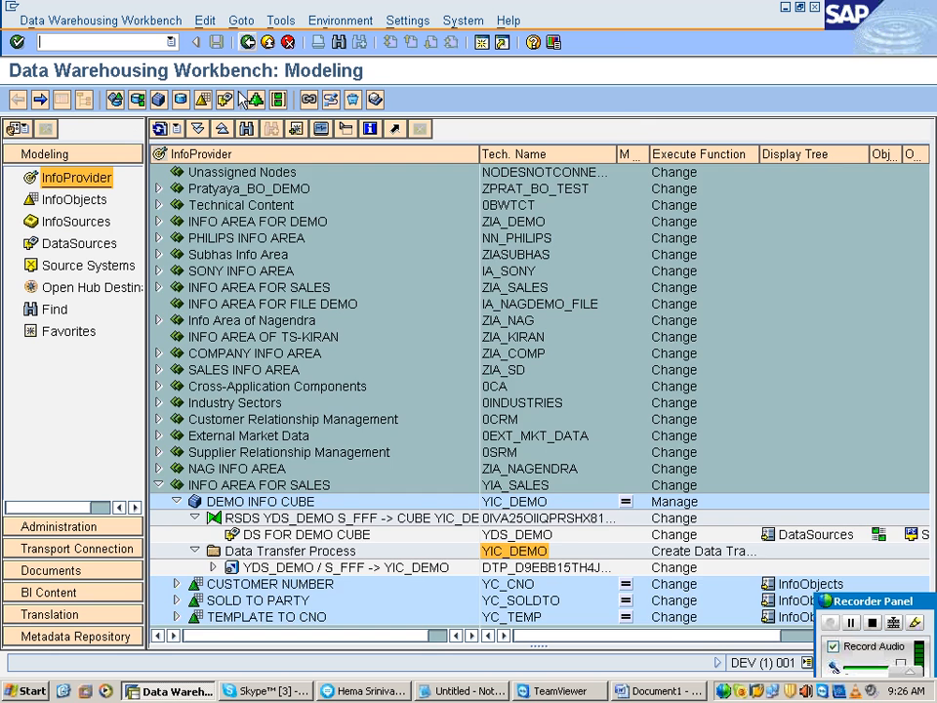
pyautogui.click(176, 502)
pyautogui.click(201, 503)
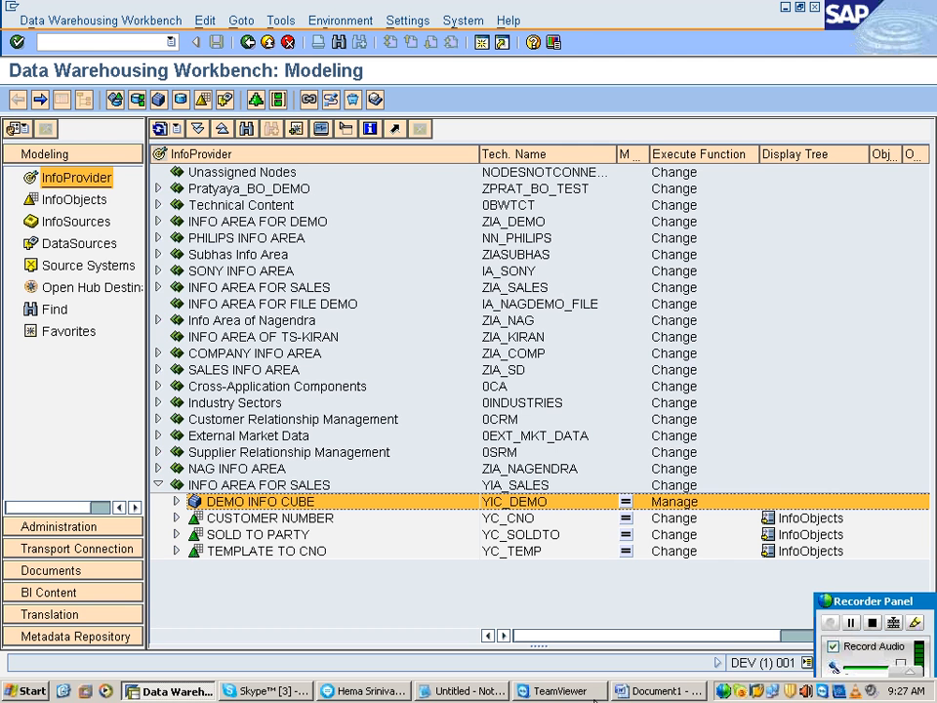
pyautogui.click(840, 602)
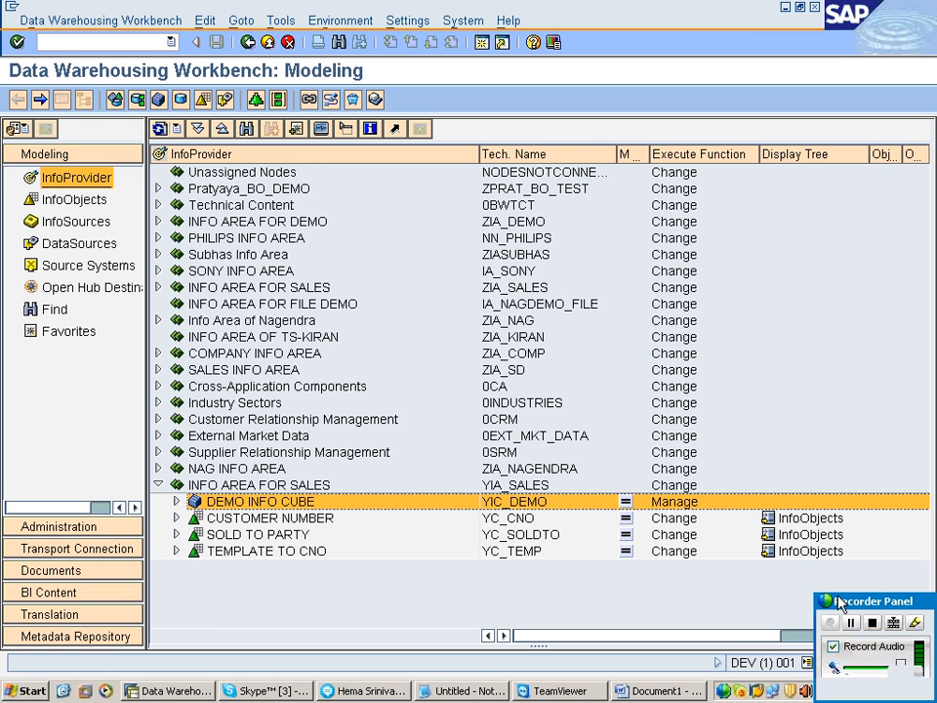